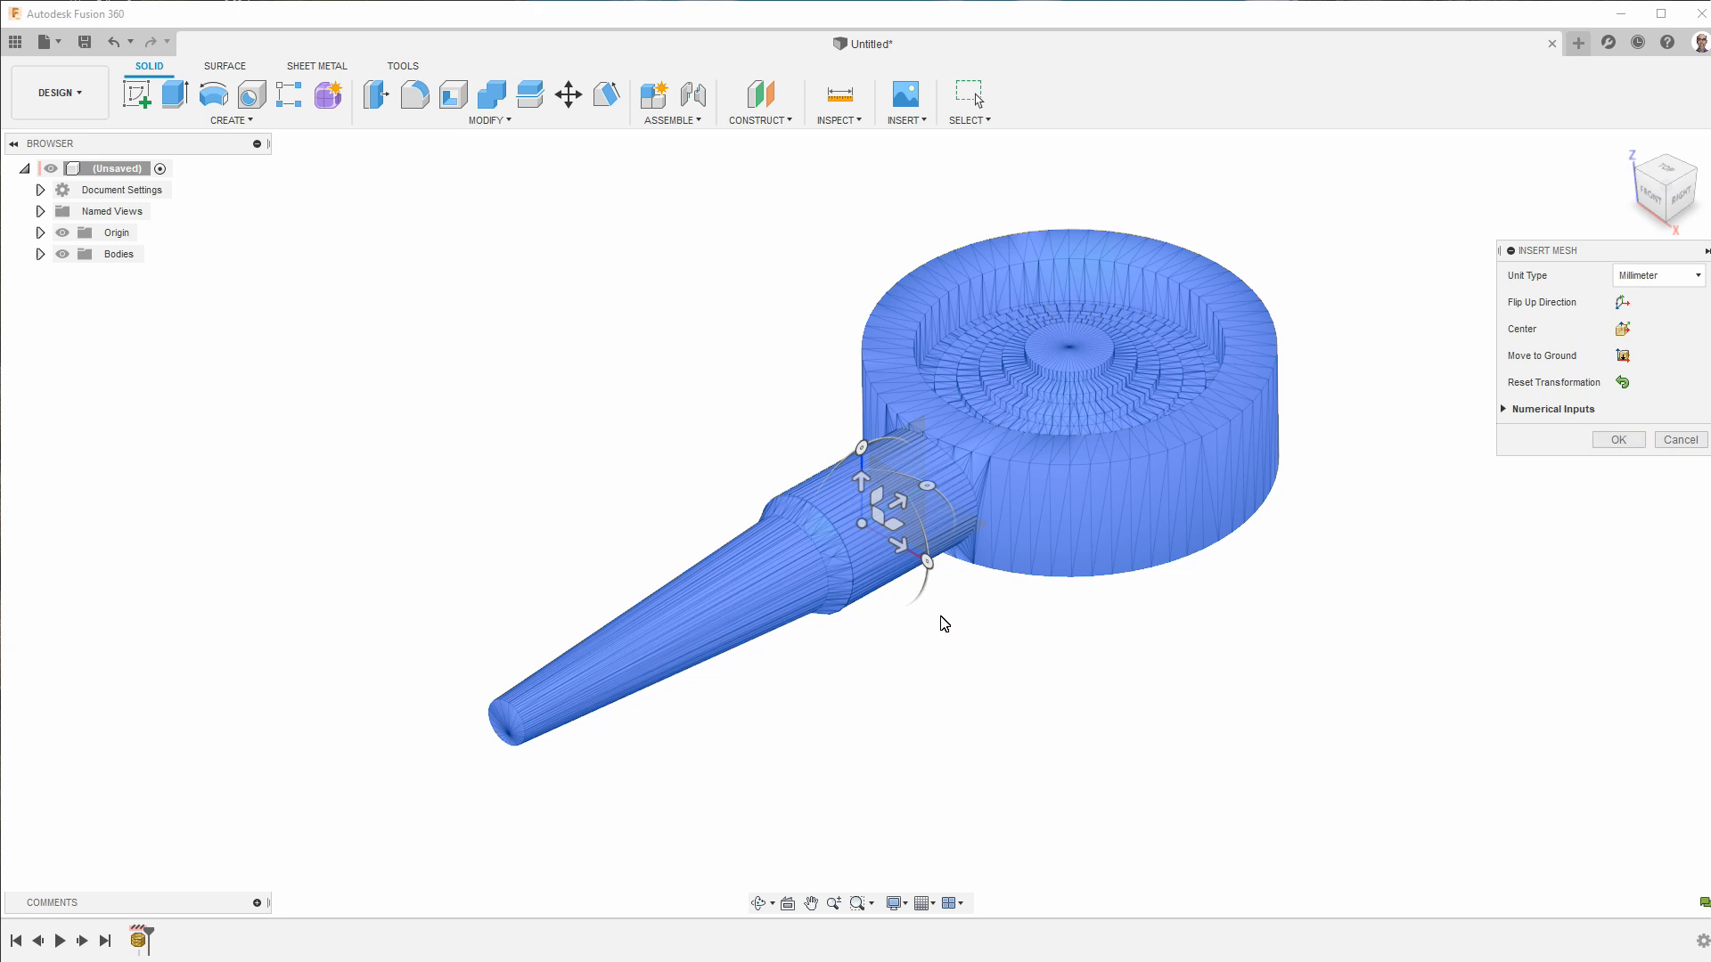
- Accept the mesh insertion in millimetres and stop capturing the design history, accepting removal of the timeline
left_click(1618, 439)
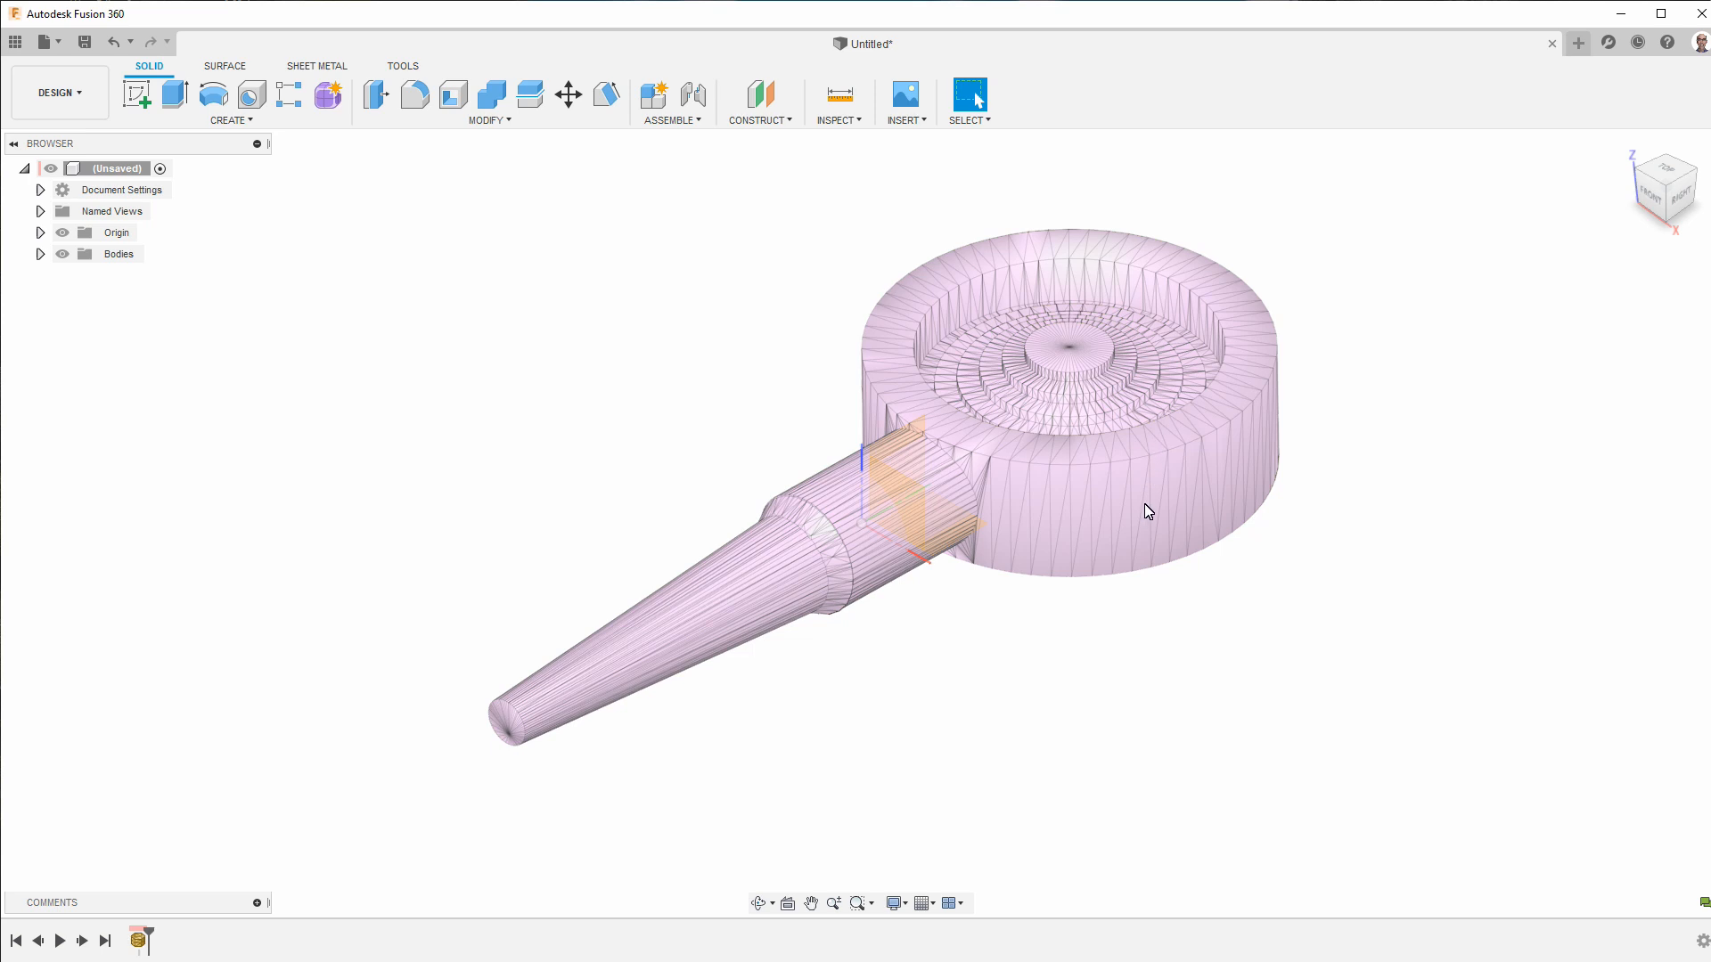
left_click(41, 254)
right_click(142, 278)
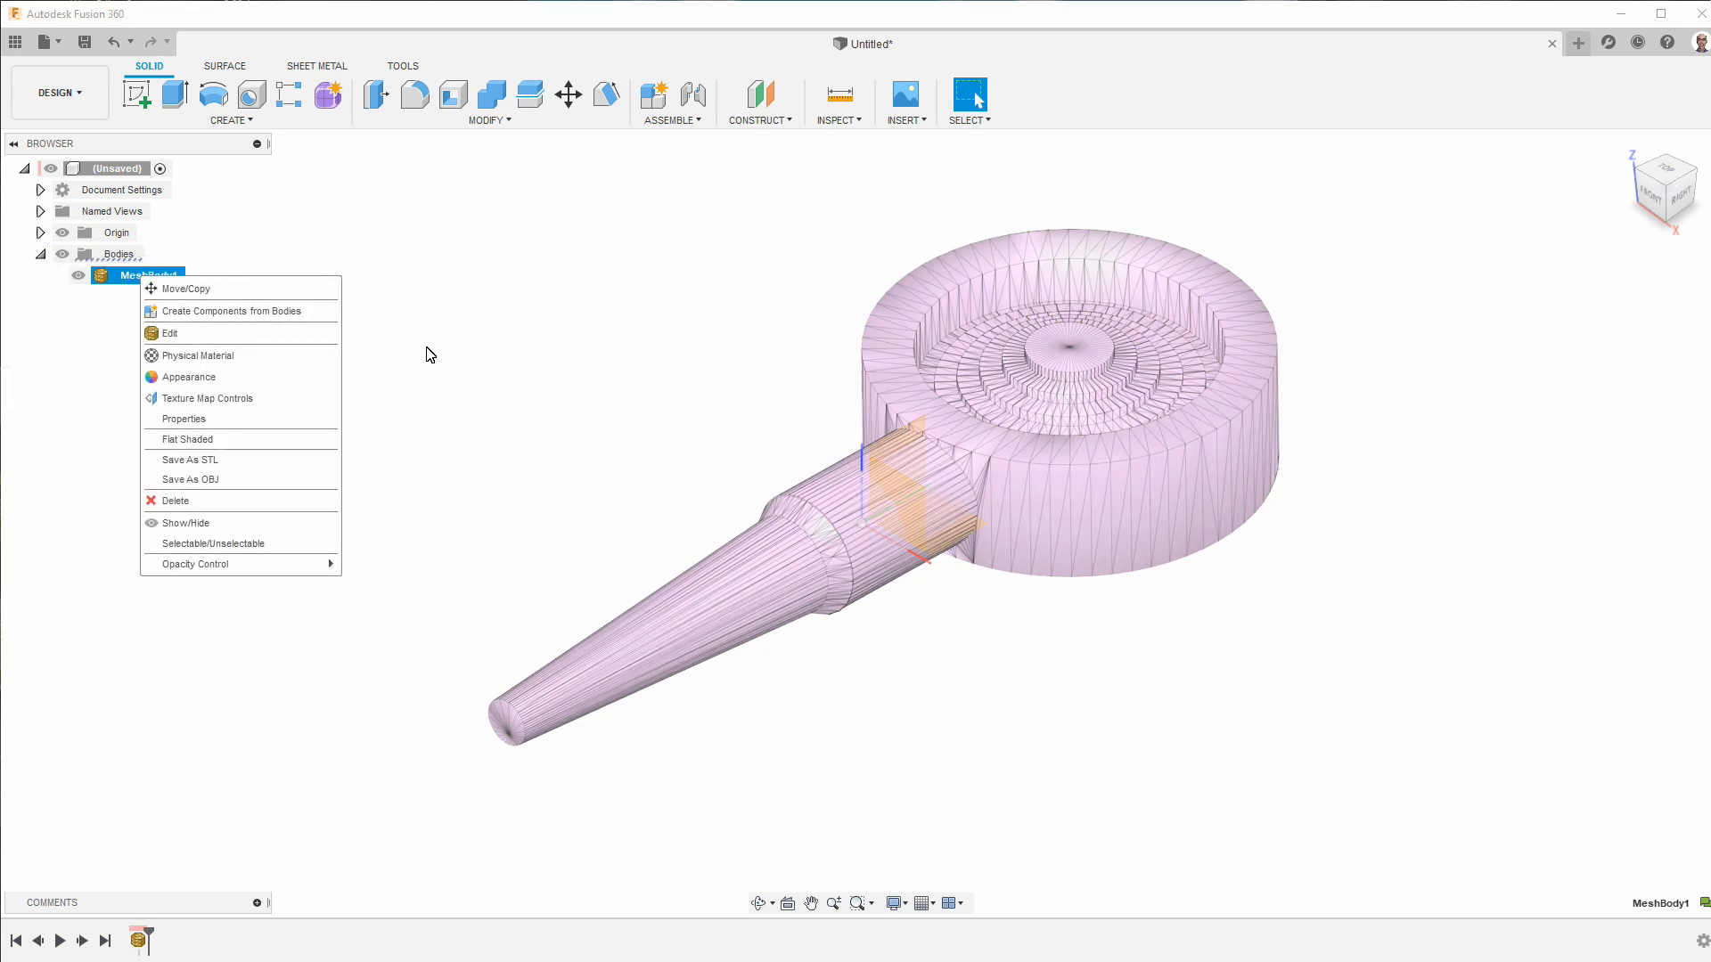
left_click(430, 355)
right_click(89, 168)
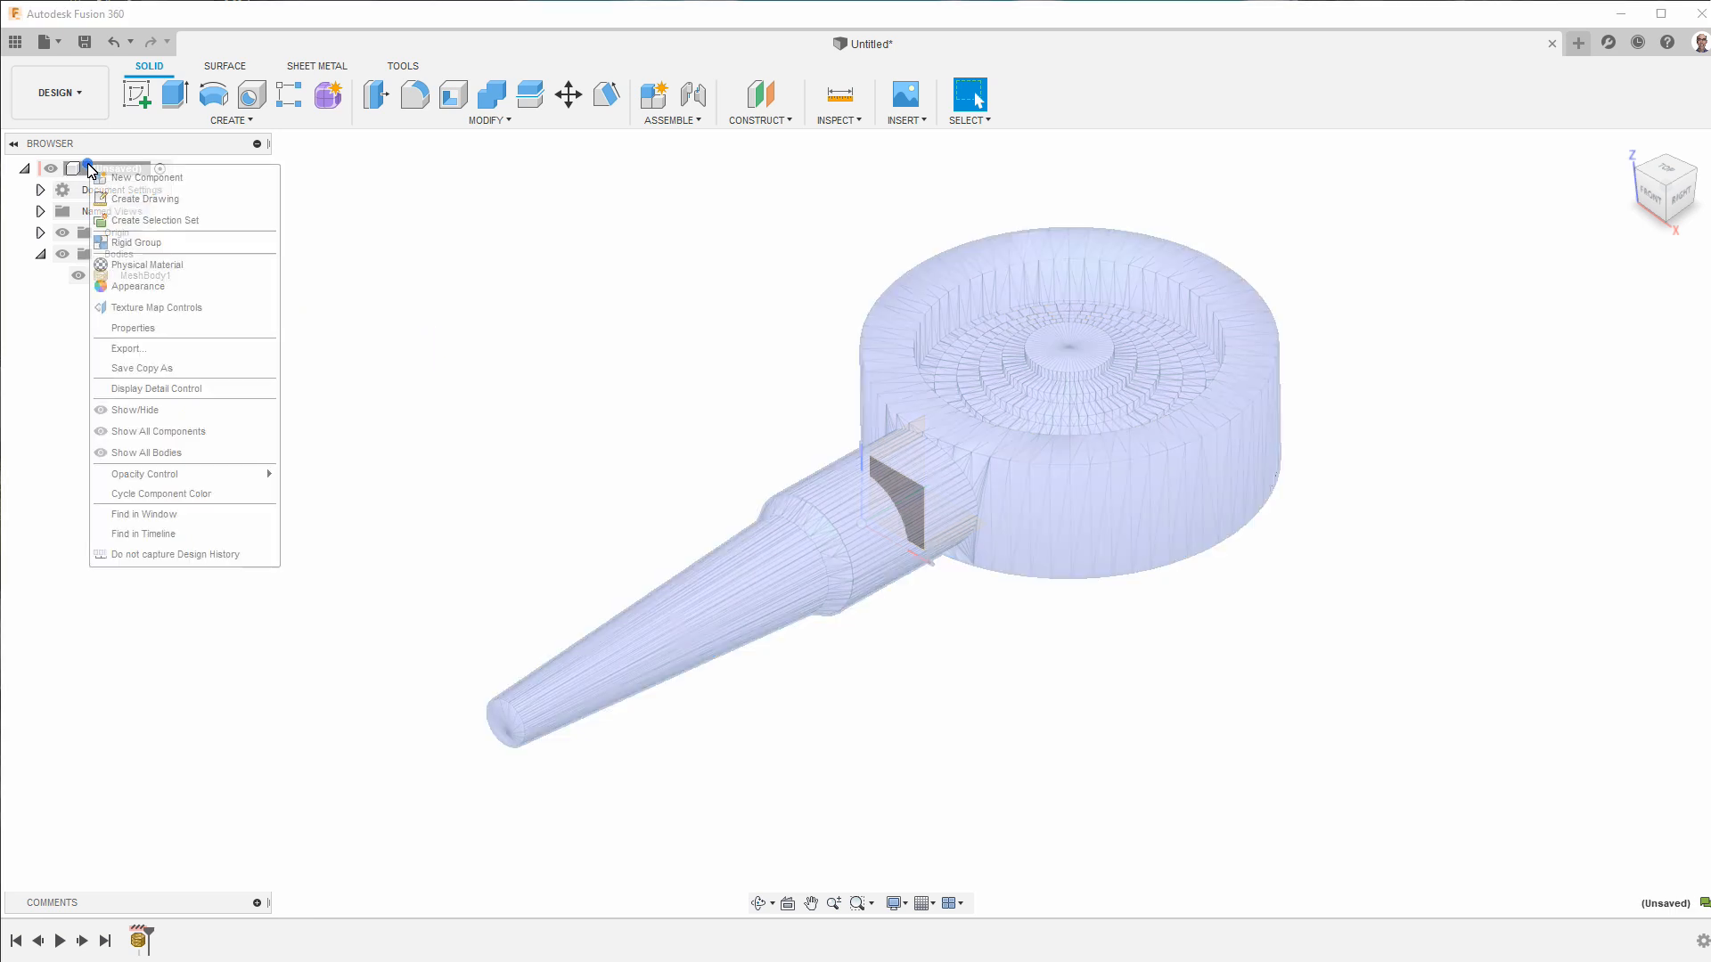
left_click(173, 554)
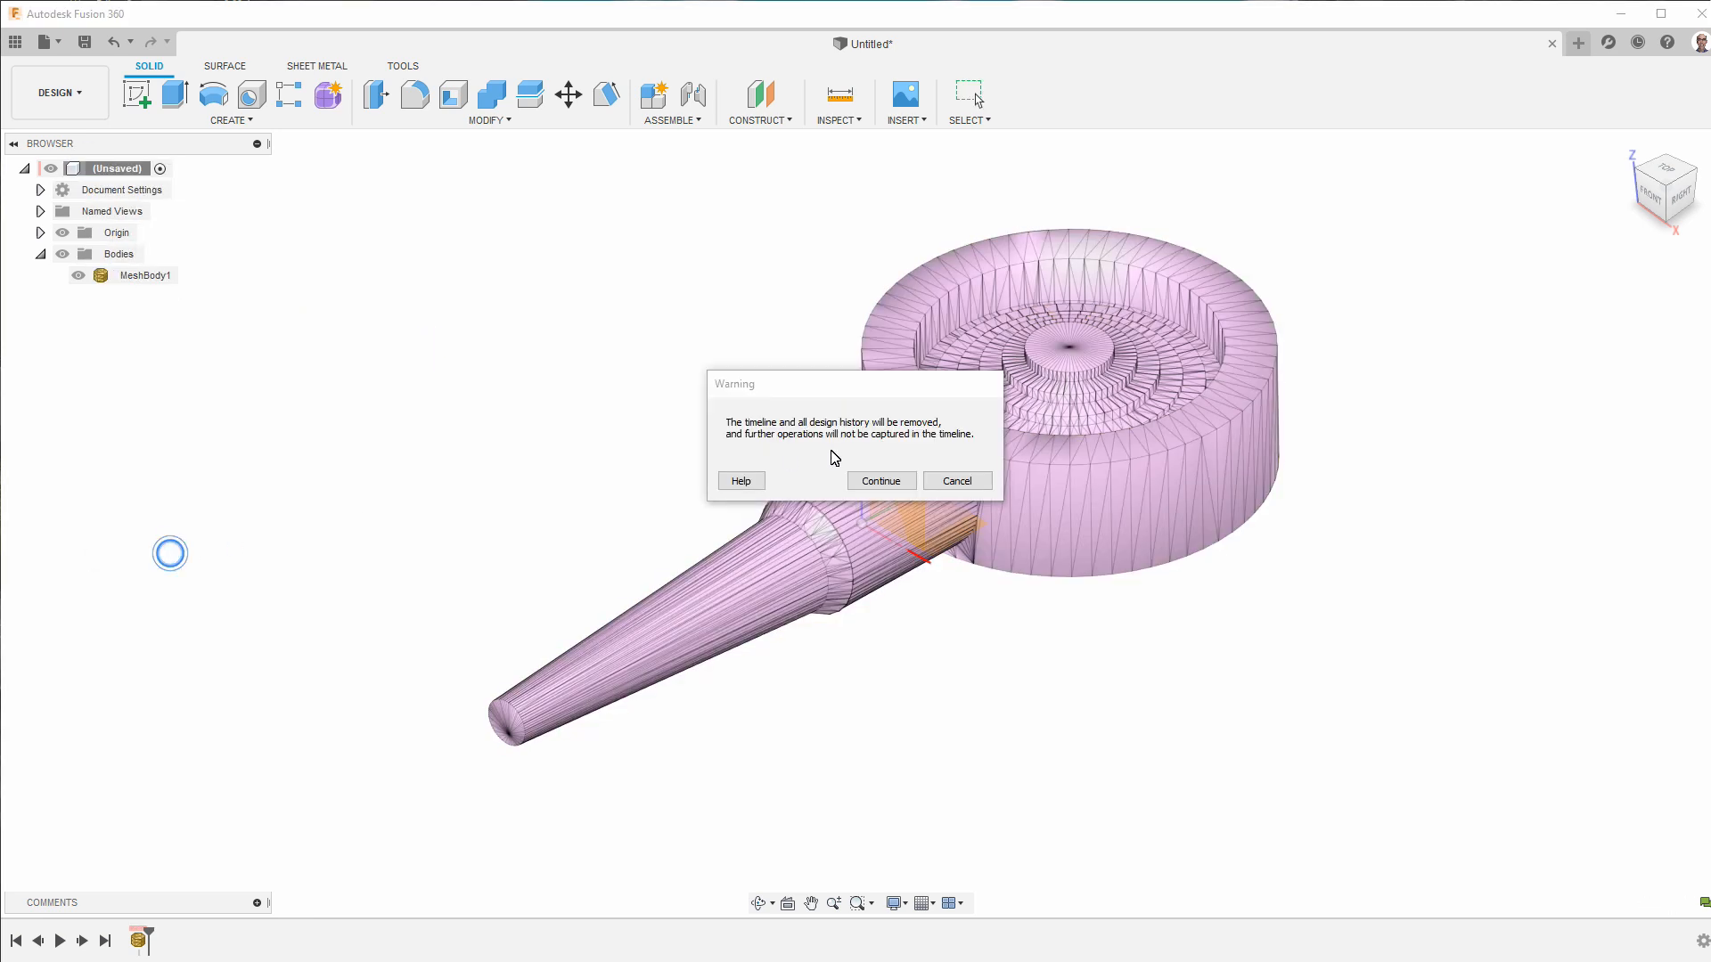
left_click(882, 481)
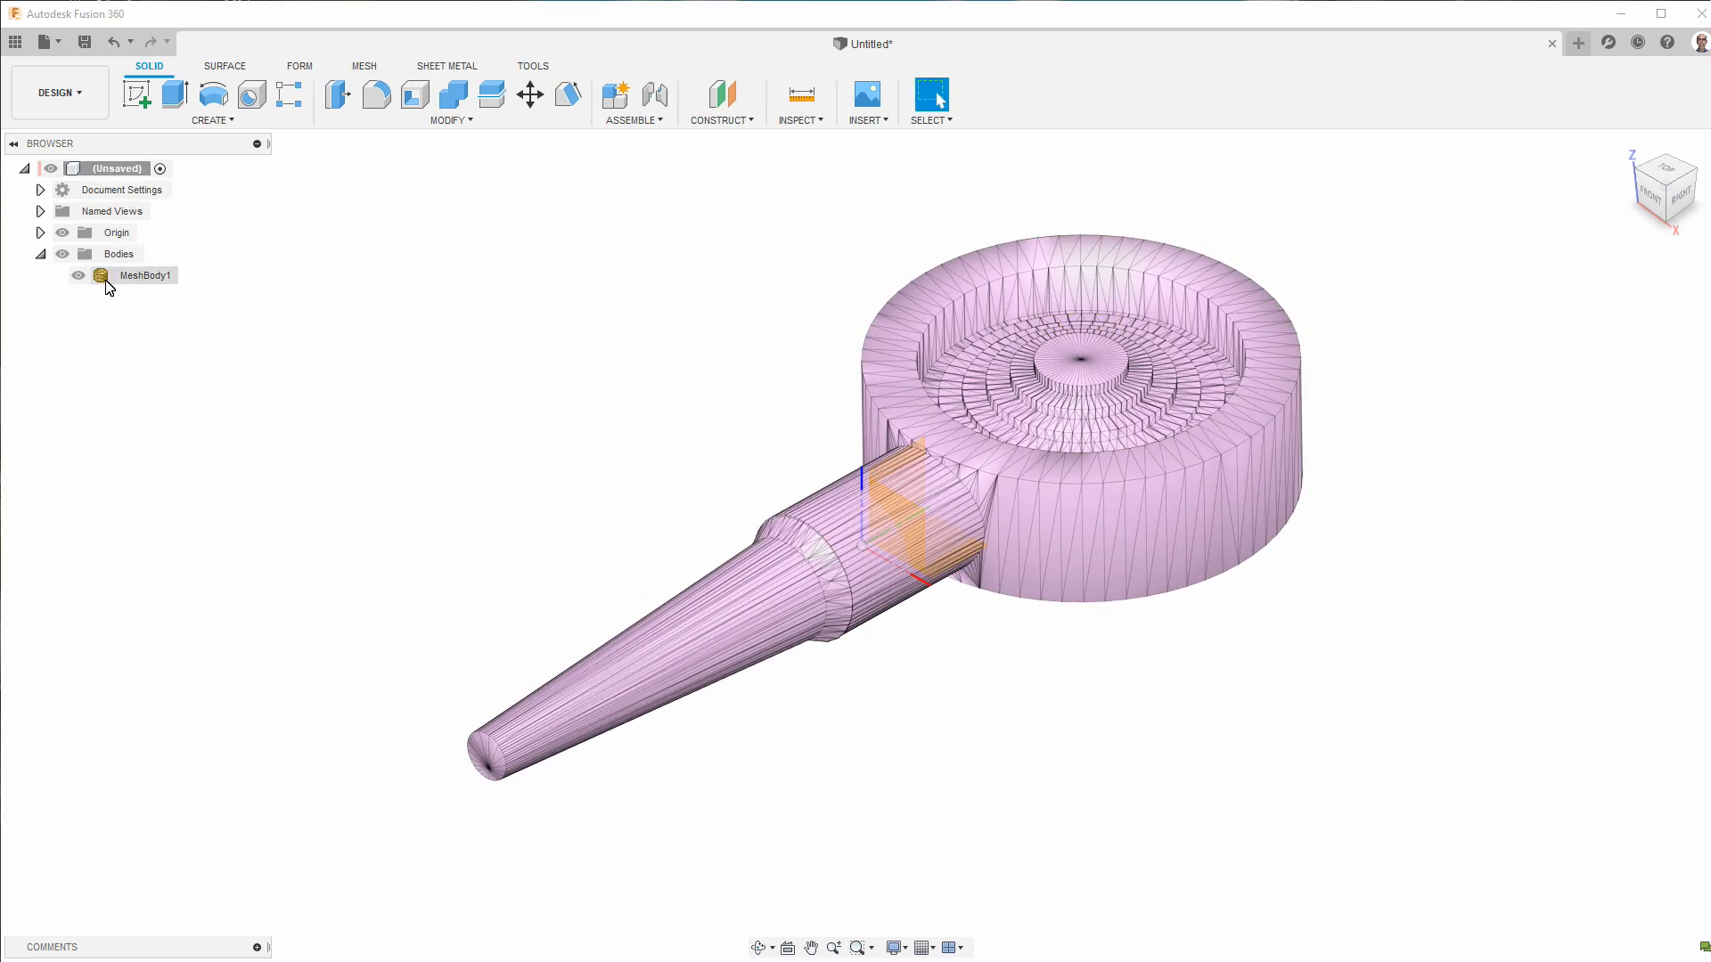
- Convert the inserted mesh body to a BRep body
right_click(140, 283)
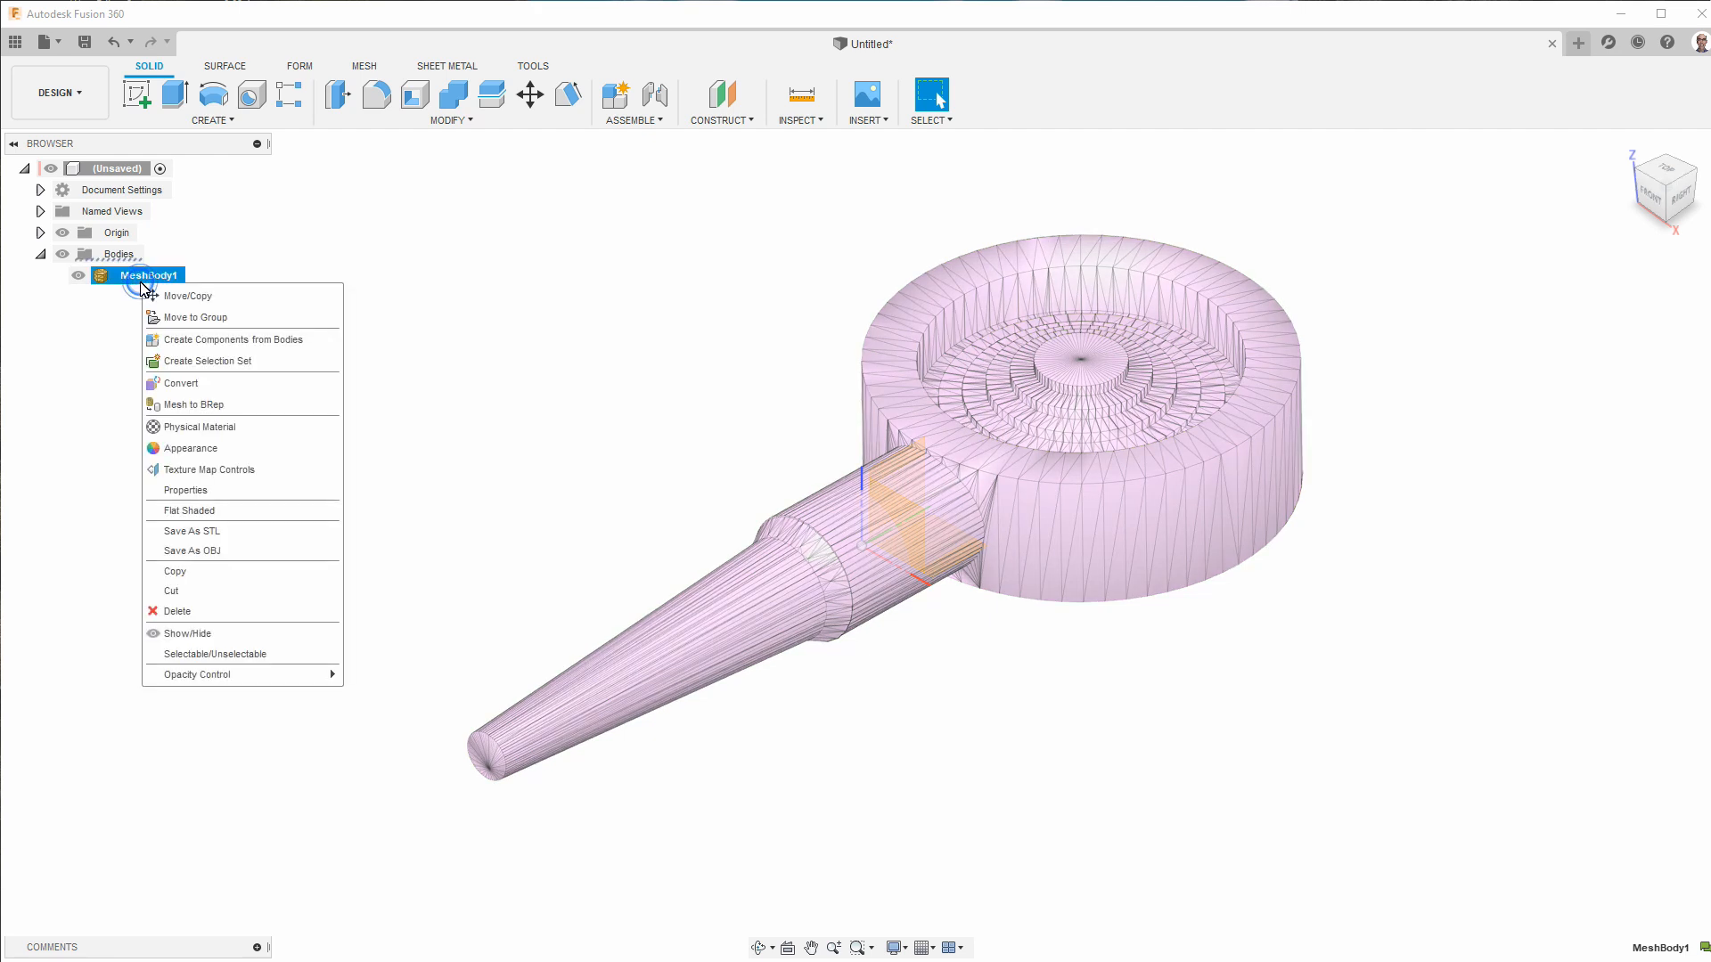
left_click(219, 402)
left_click(1618, 332)
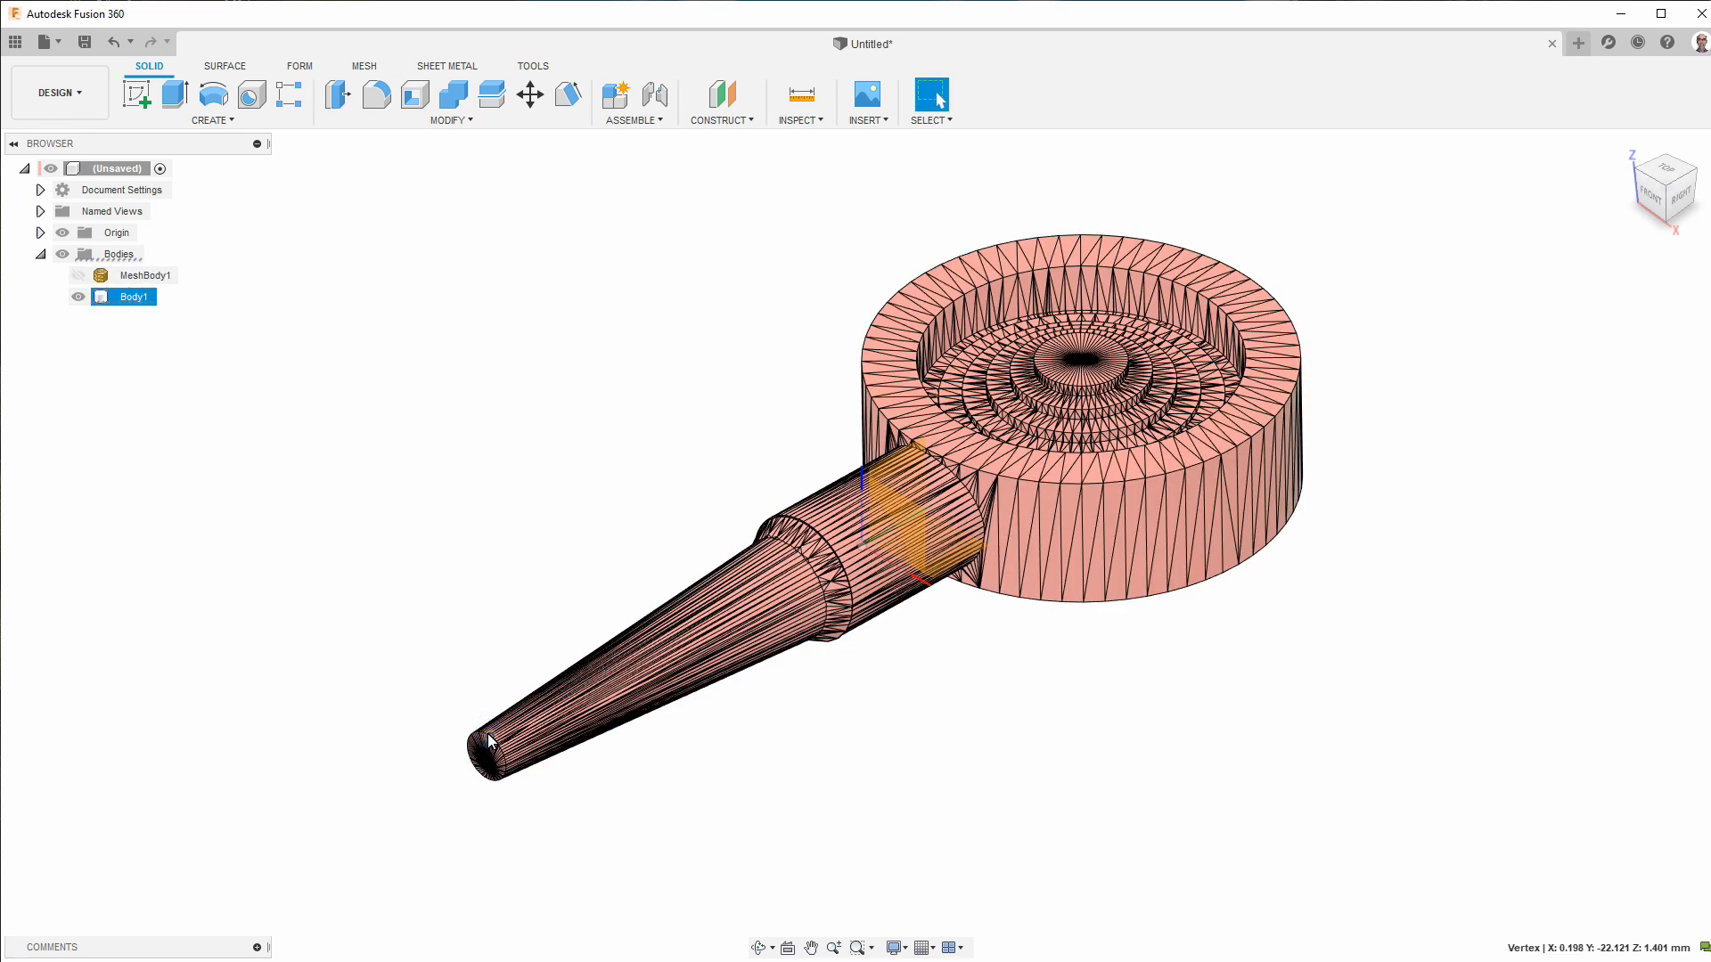
- Measure the distance between a vertex at the nozzle tip and one on the ring's rim, and hide the origin
left_click(1230, 269)
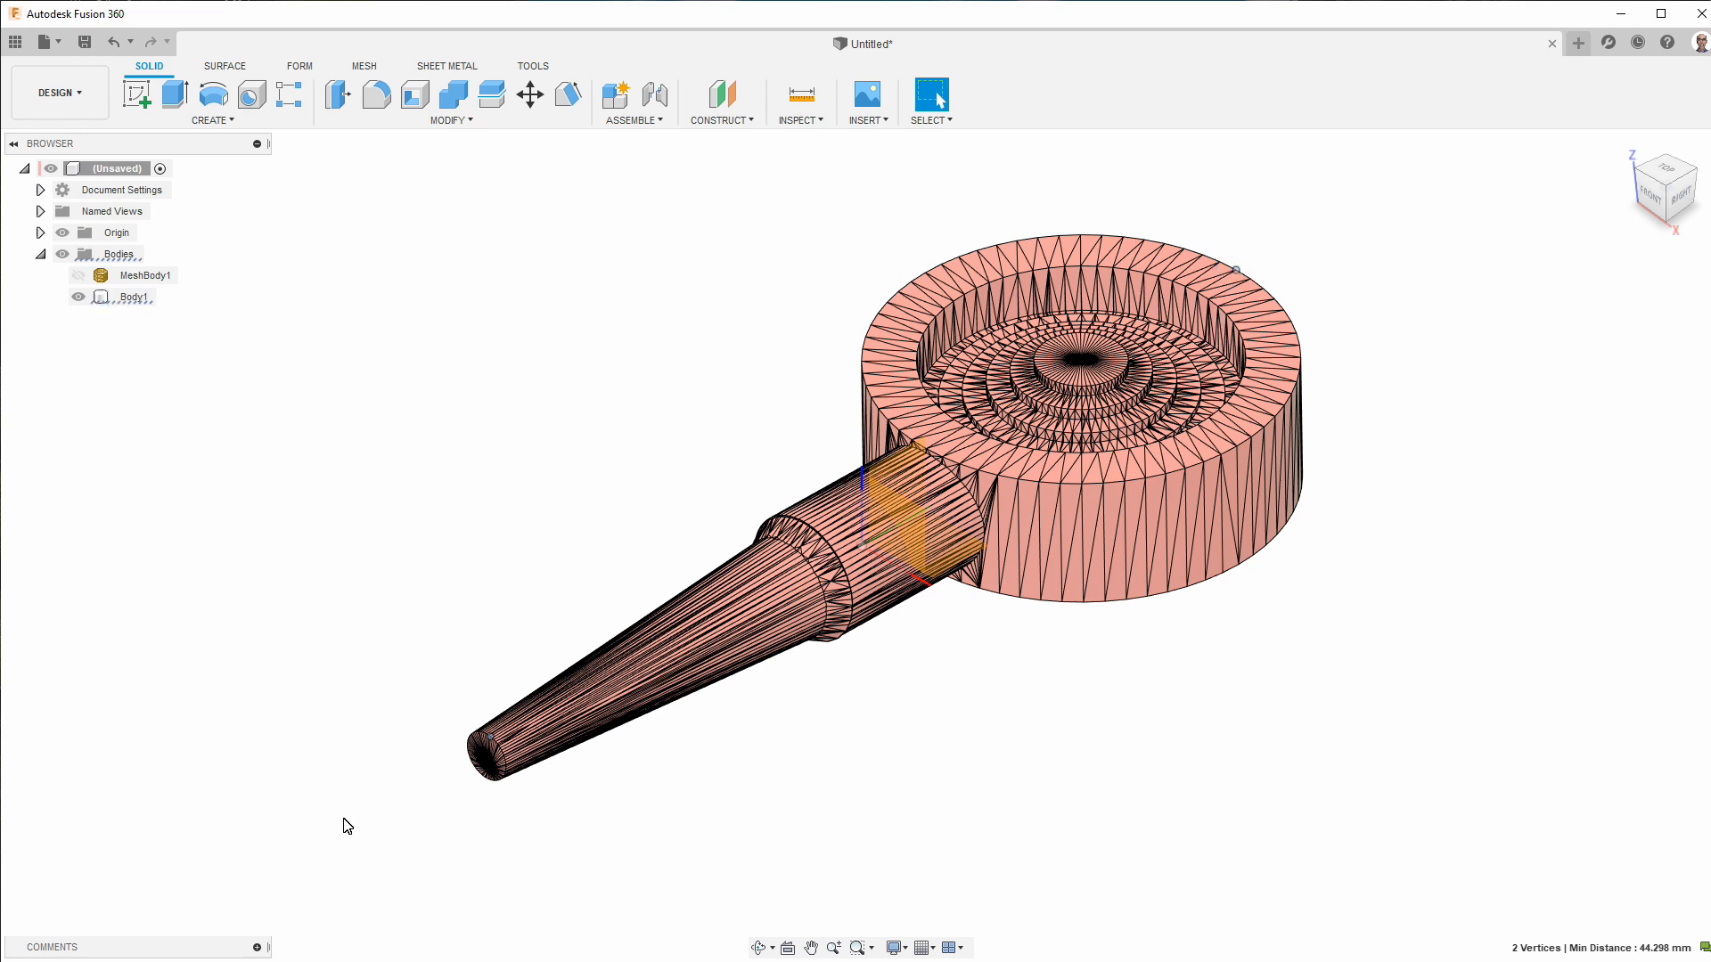
left_click(514, 474)
left_click(63, 232)
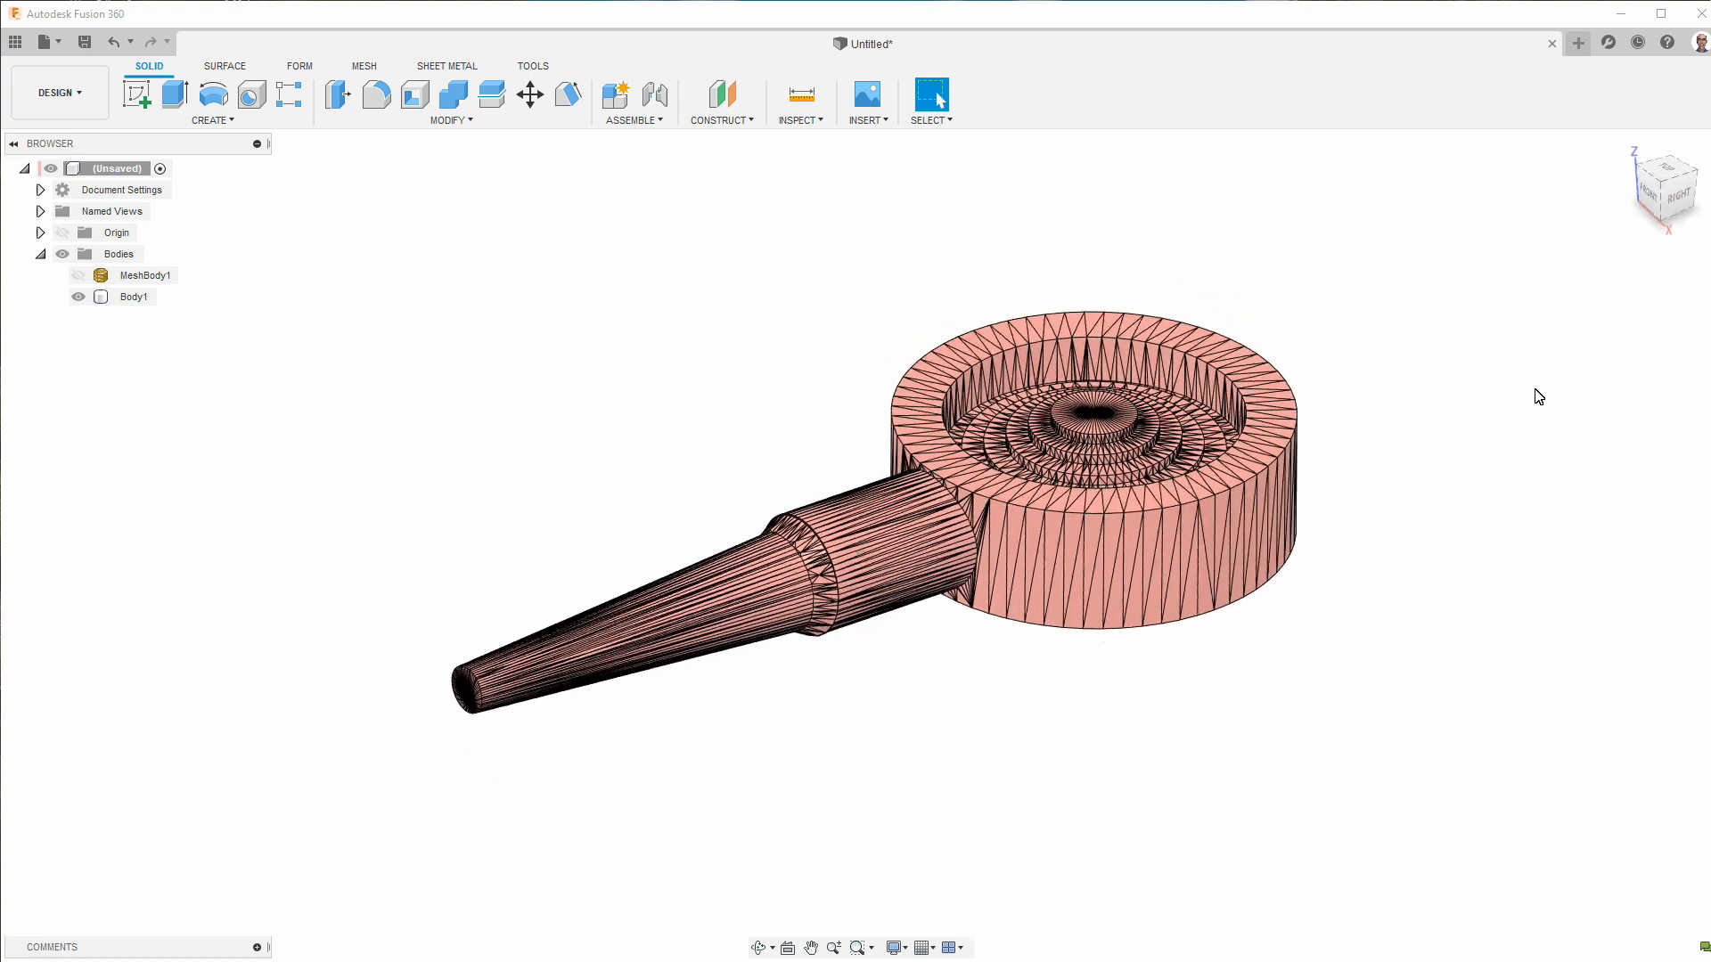
- Examine the ring's side walls and underside edge in the right and back views
left_click(1672, 202)
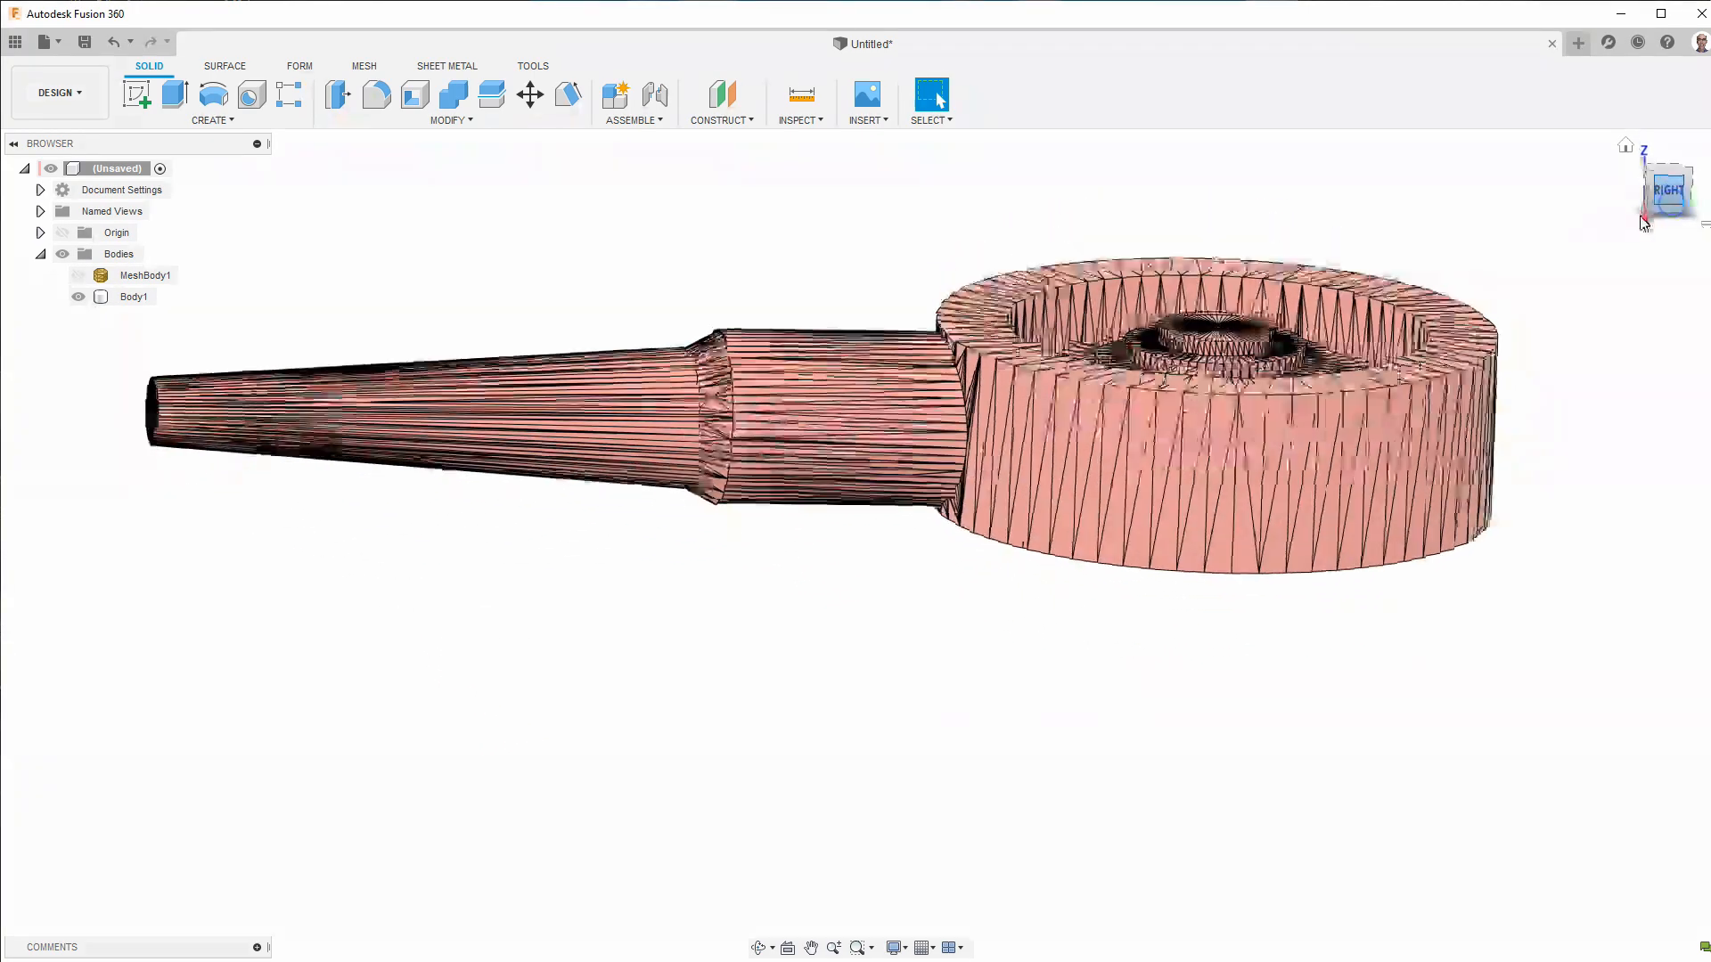
scroll(1203, 606, "up", 3)
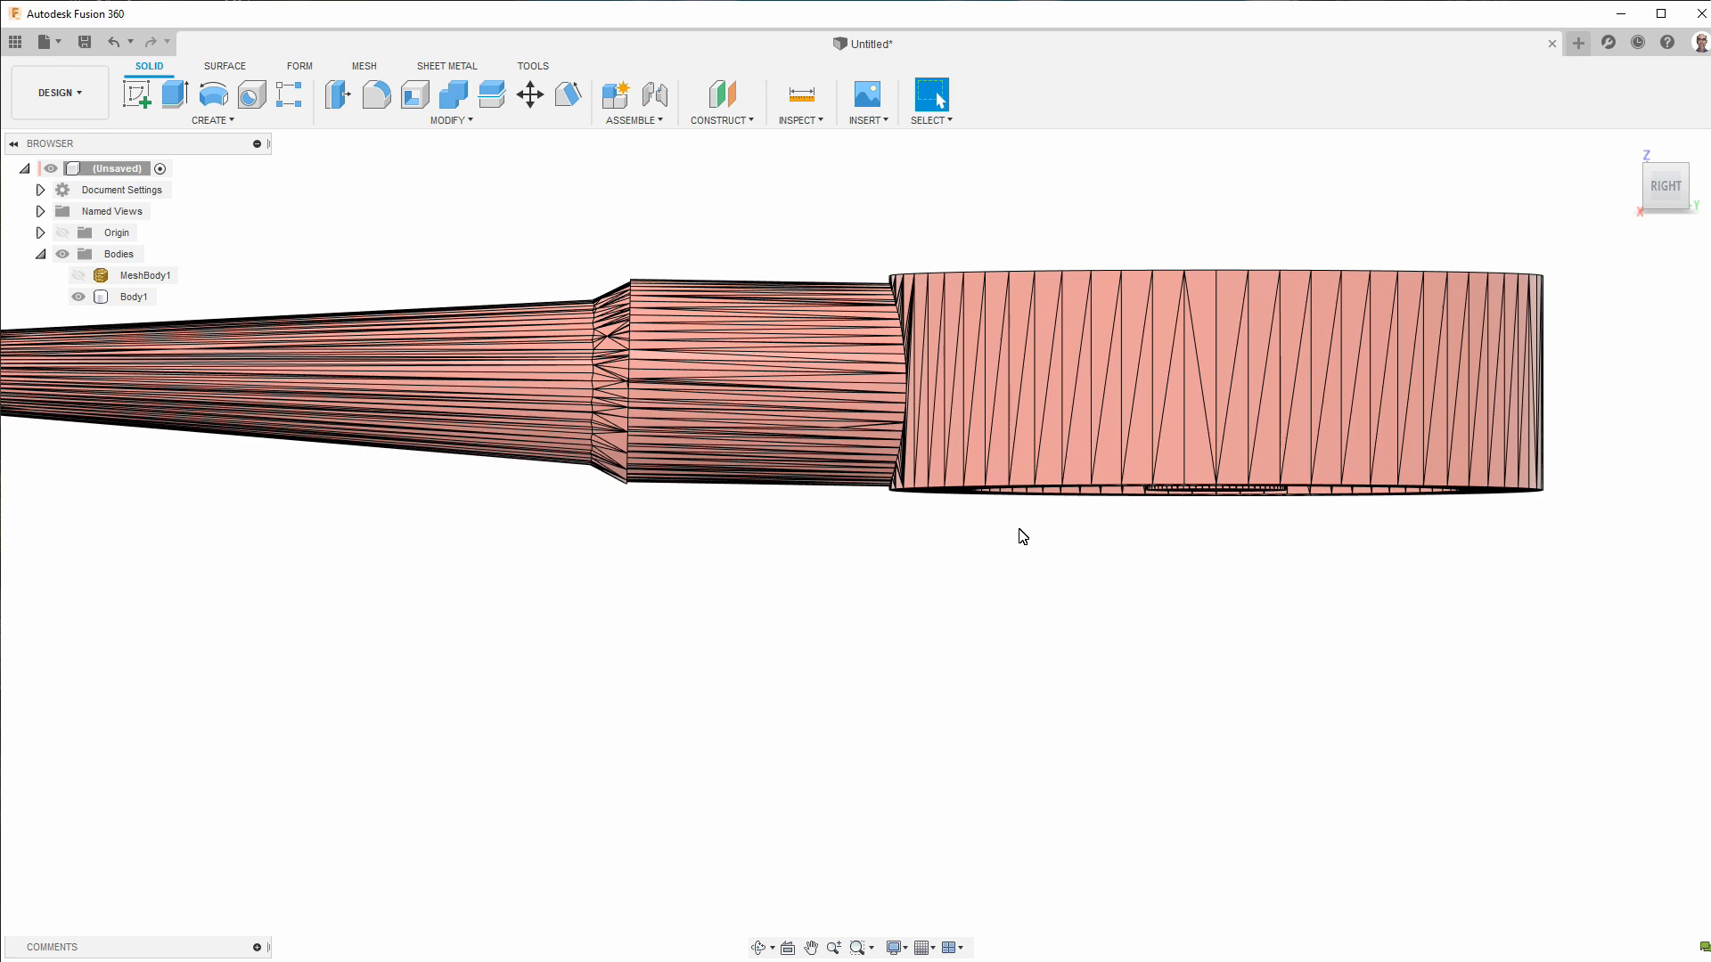
left_click(947, 495)
left_click(1472, 557)
left_click(1672, 198)
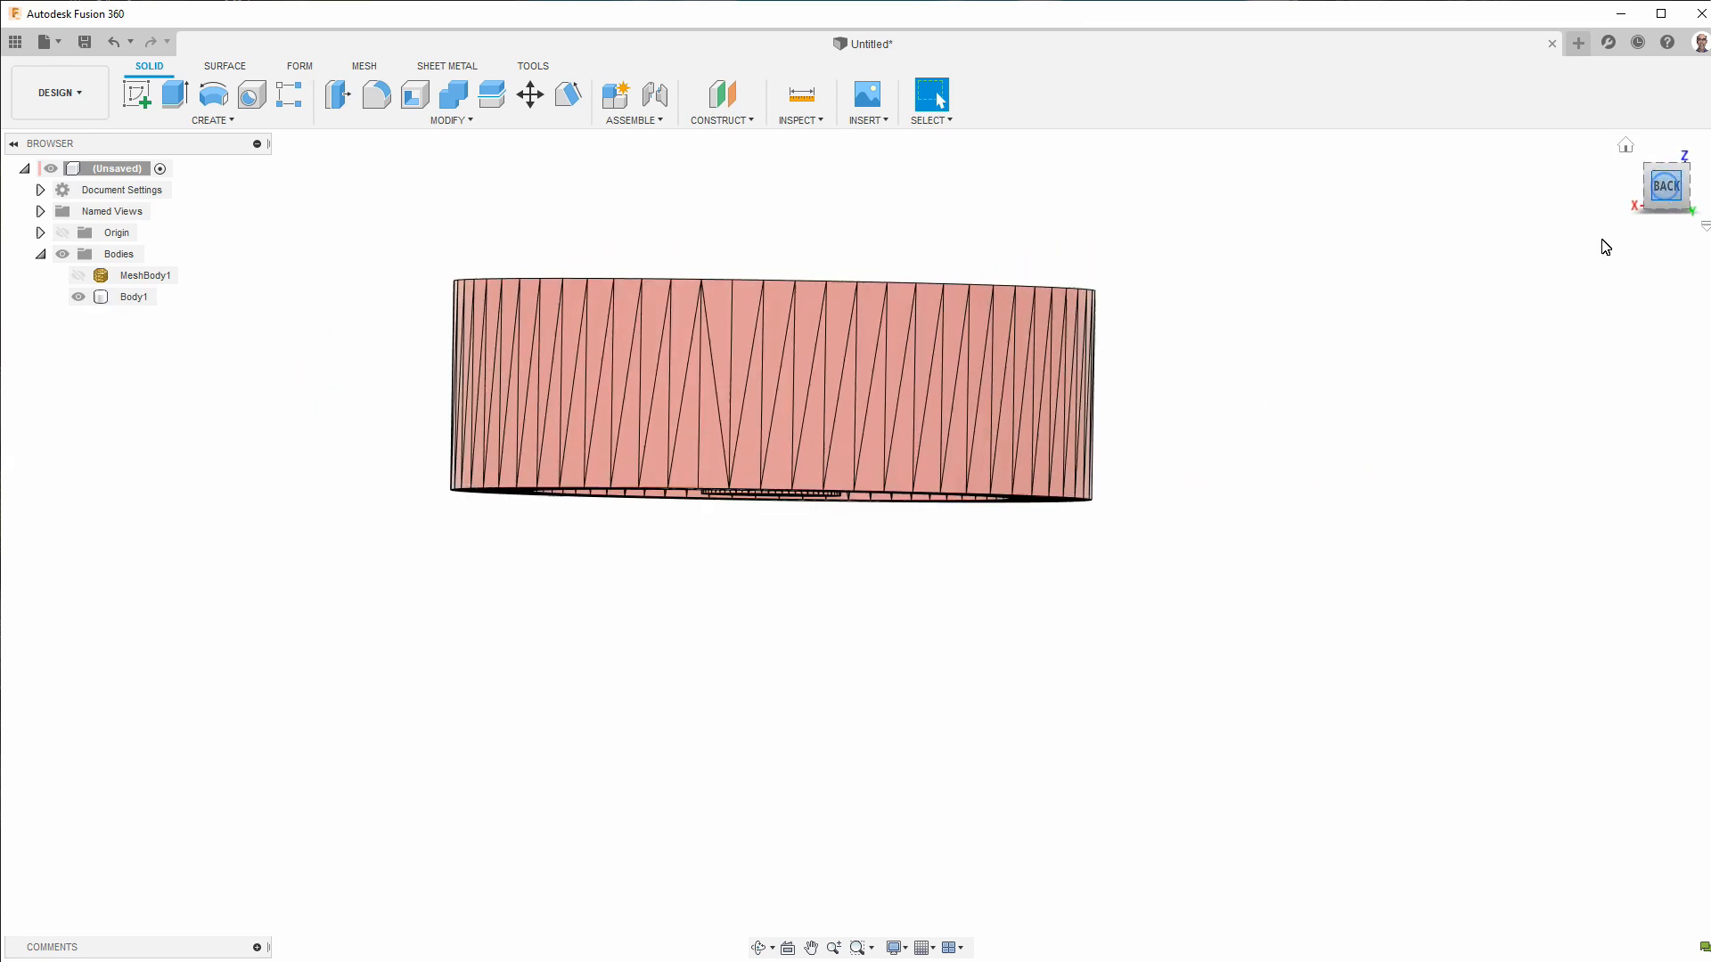
scroll(490, 614, "up", 2)
middle_click_drag(1063, 645, 968, 619, "shift")
- Examine the triangular facets on the nozzle's chamfered collar and tapered shaft up close and from several angles
left_click(811, 378)
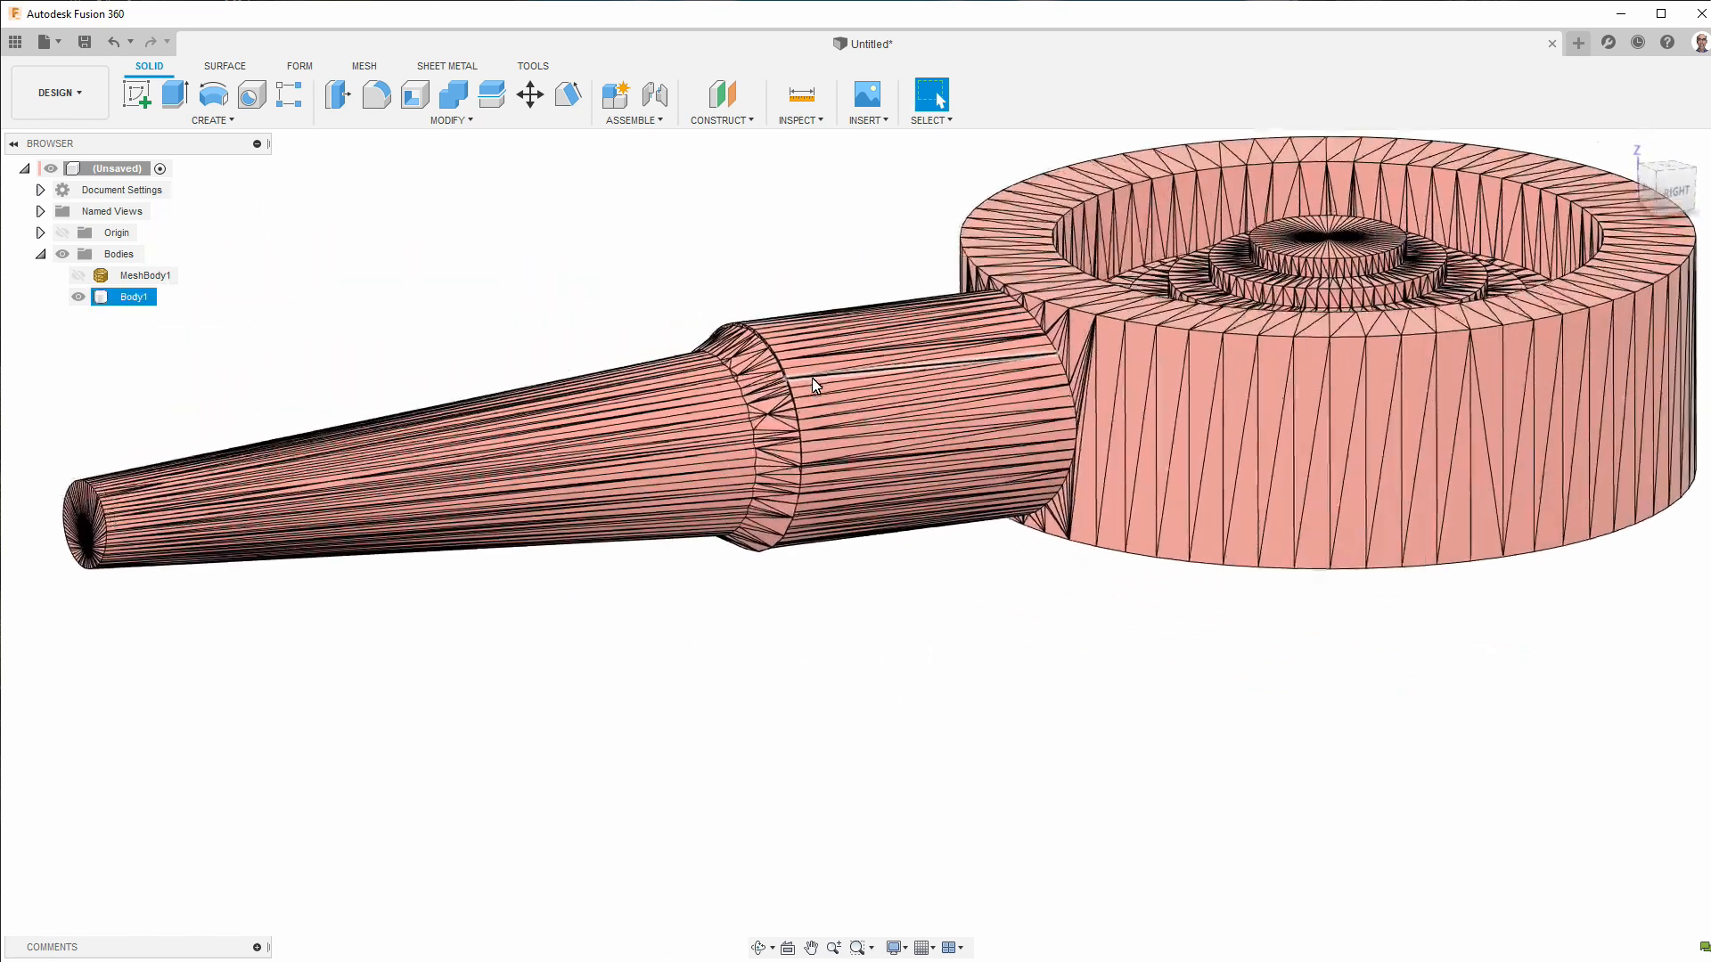
scroll(785, 383, "up", 6)
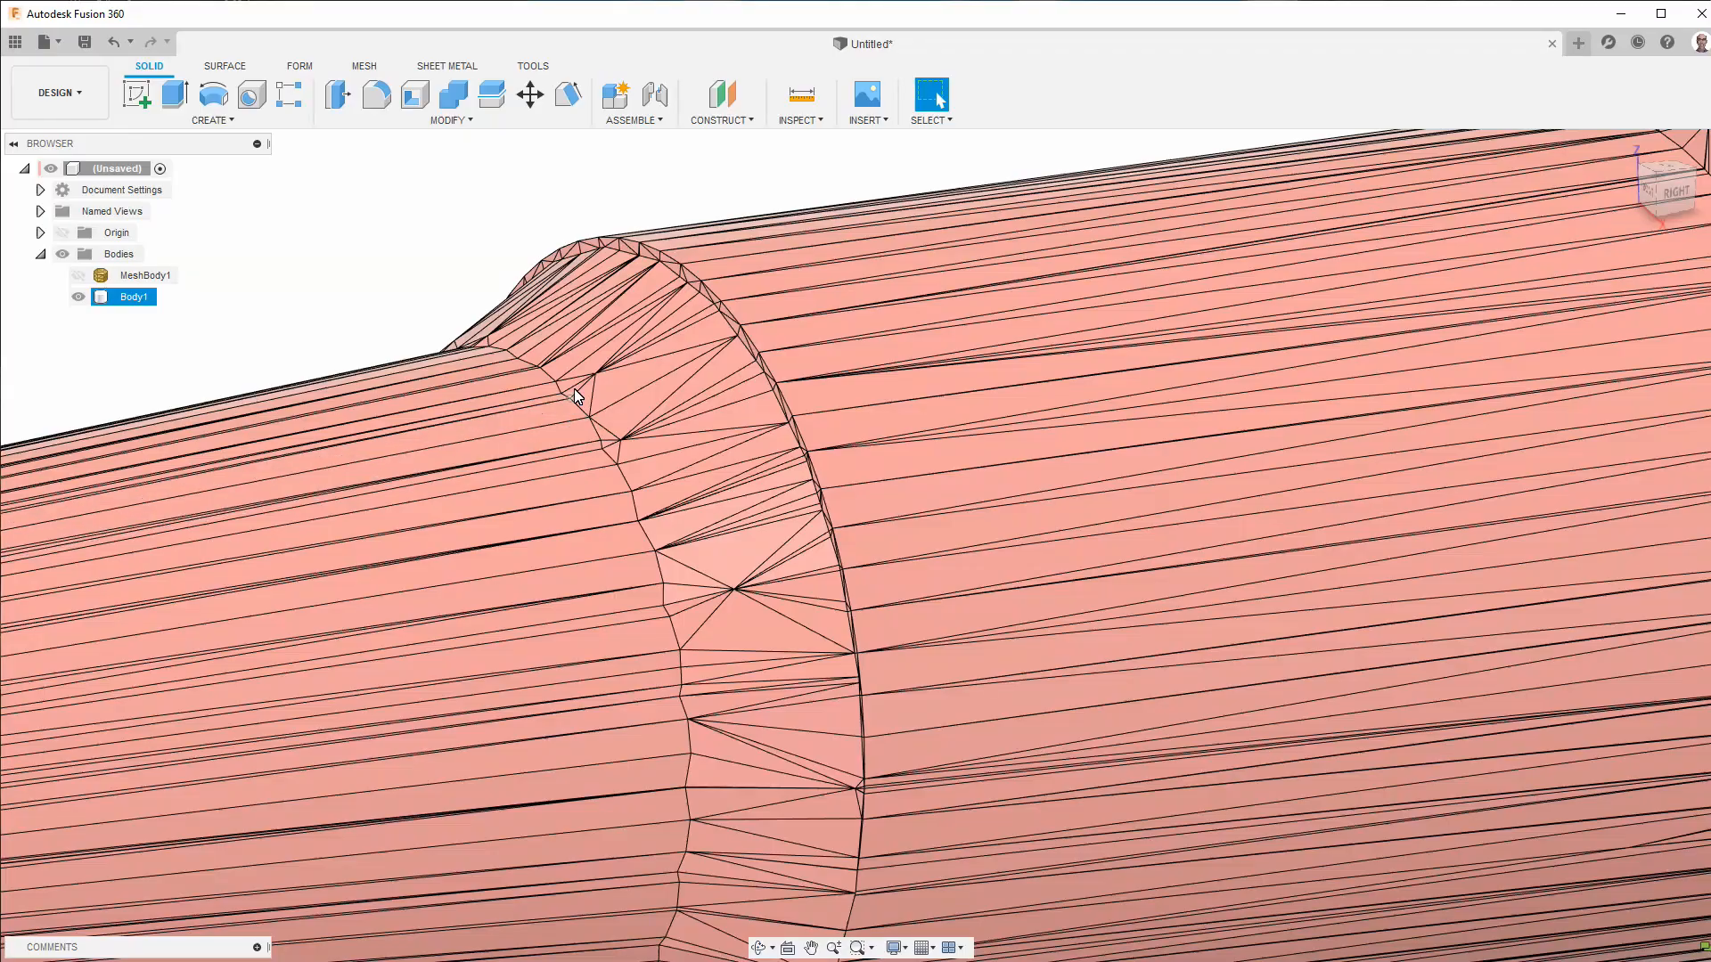
scroll(692, 285, "down", 3)
middle_click_drag(691, 285, 861, 722, "shift")
scroll(774, 801, "up", 2)
scroll(765, 796, "up", 2)
scroll(752, 809, "down", 5)
scroll(861, 722, "up", 1)
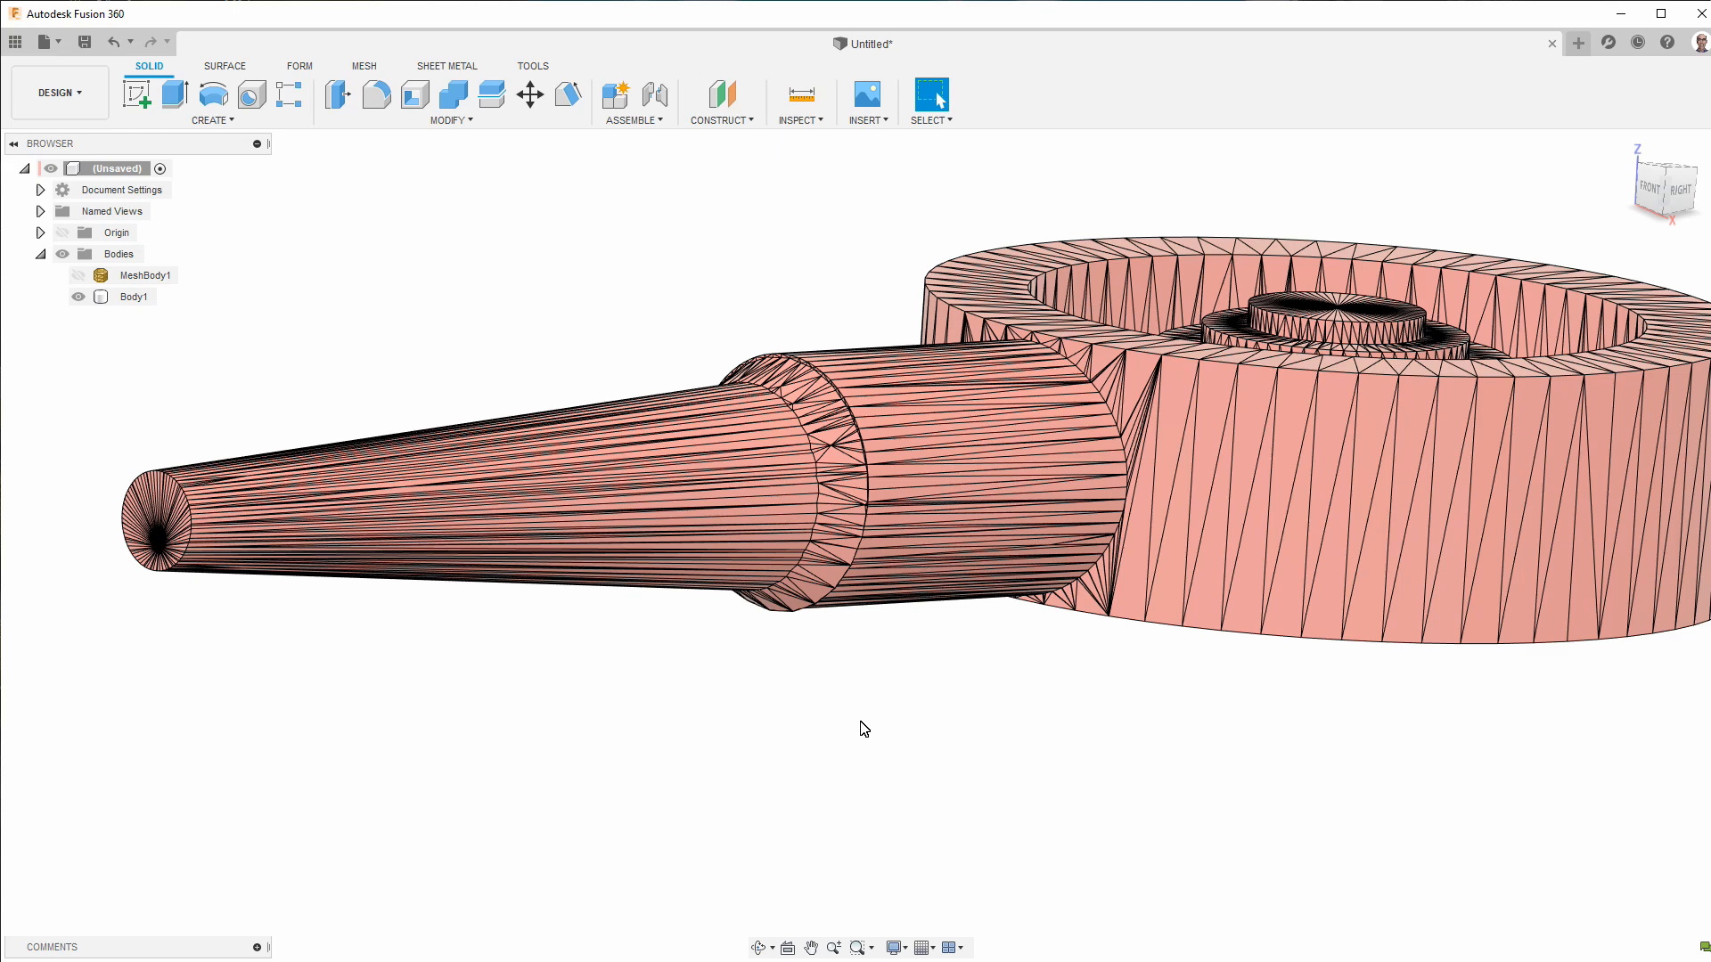
scroll(864, 729, "down", 3)
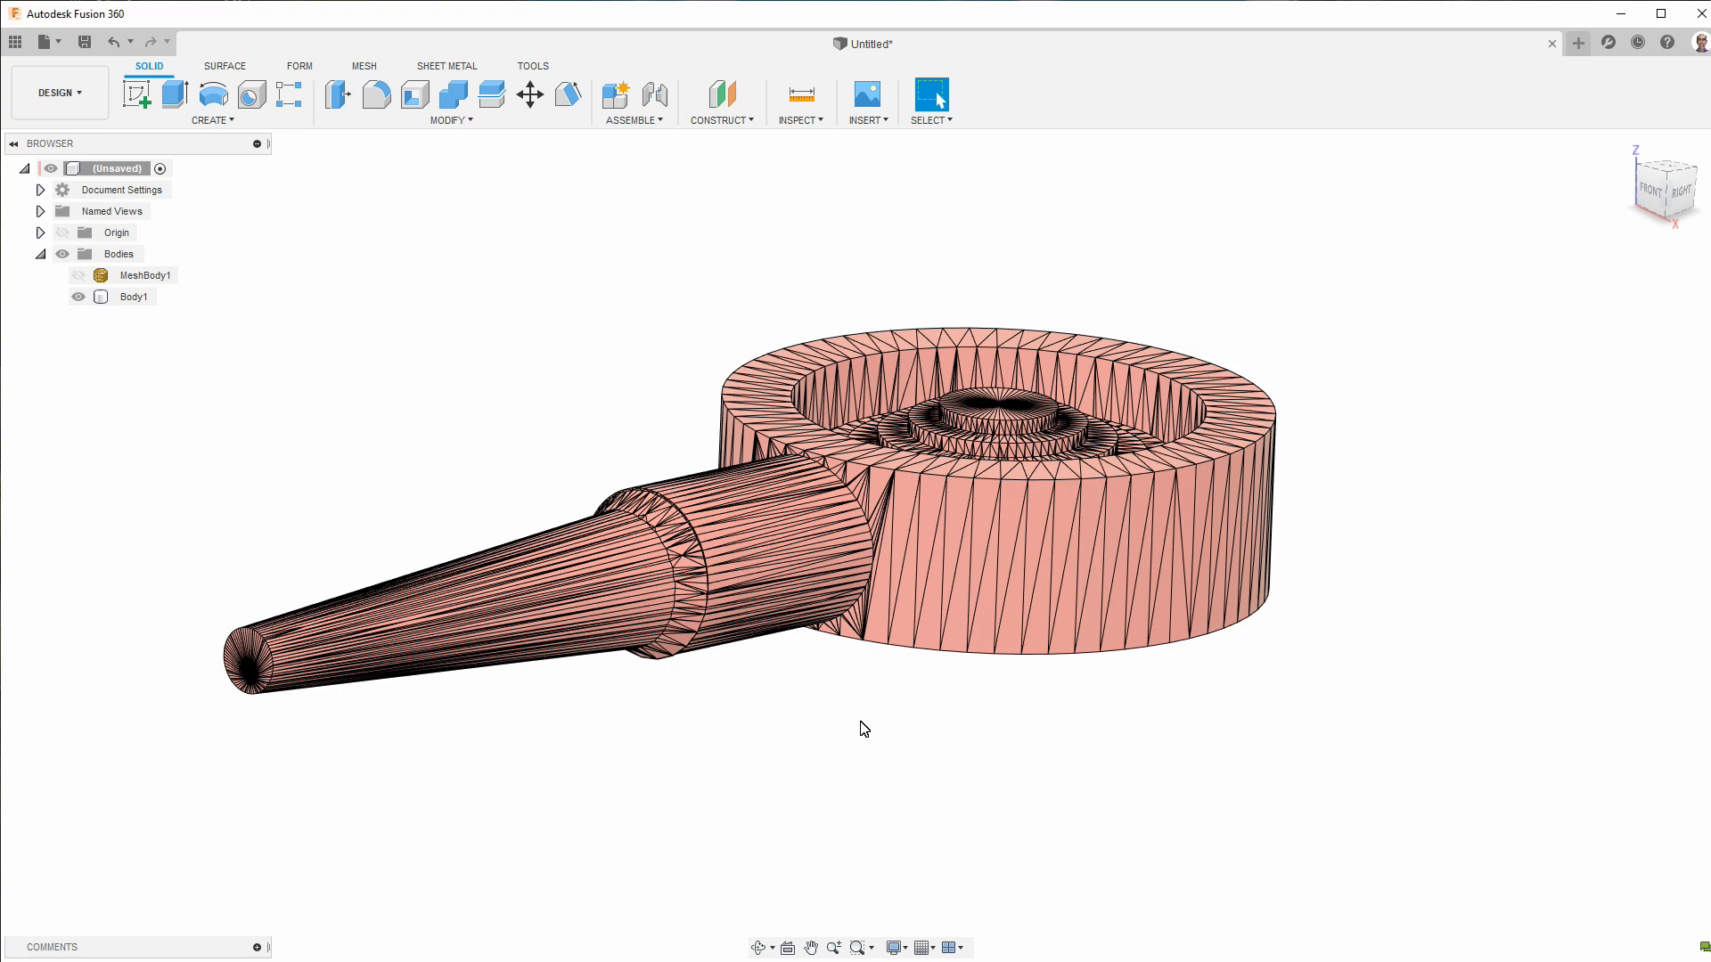
middle_click_drag(897, 744, 477, 535, "shift")
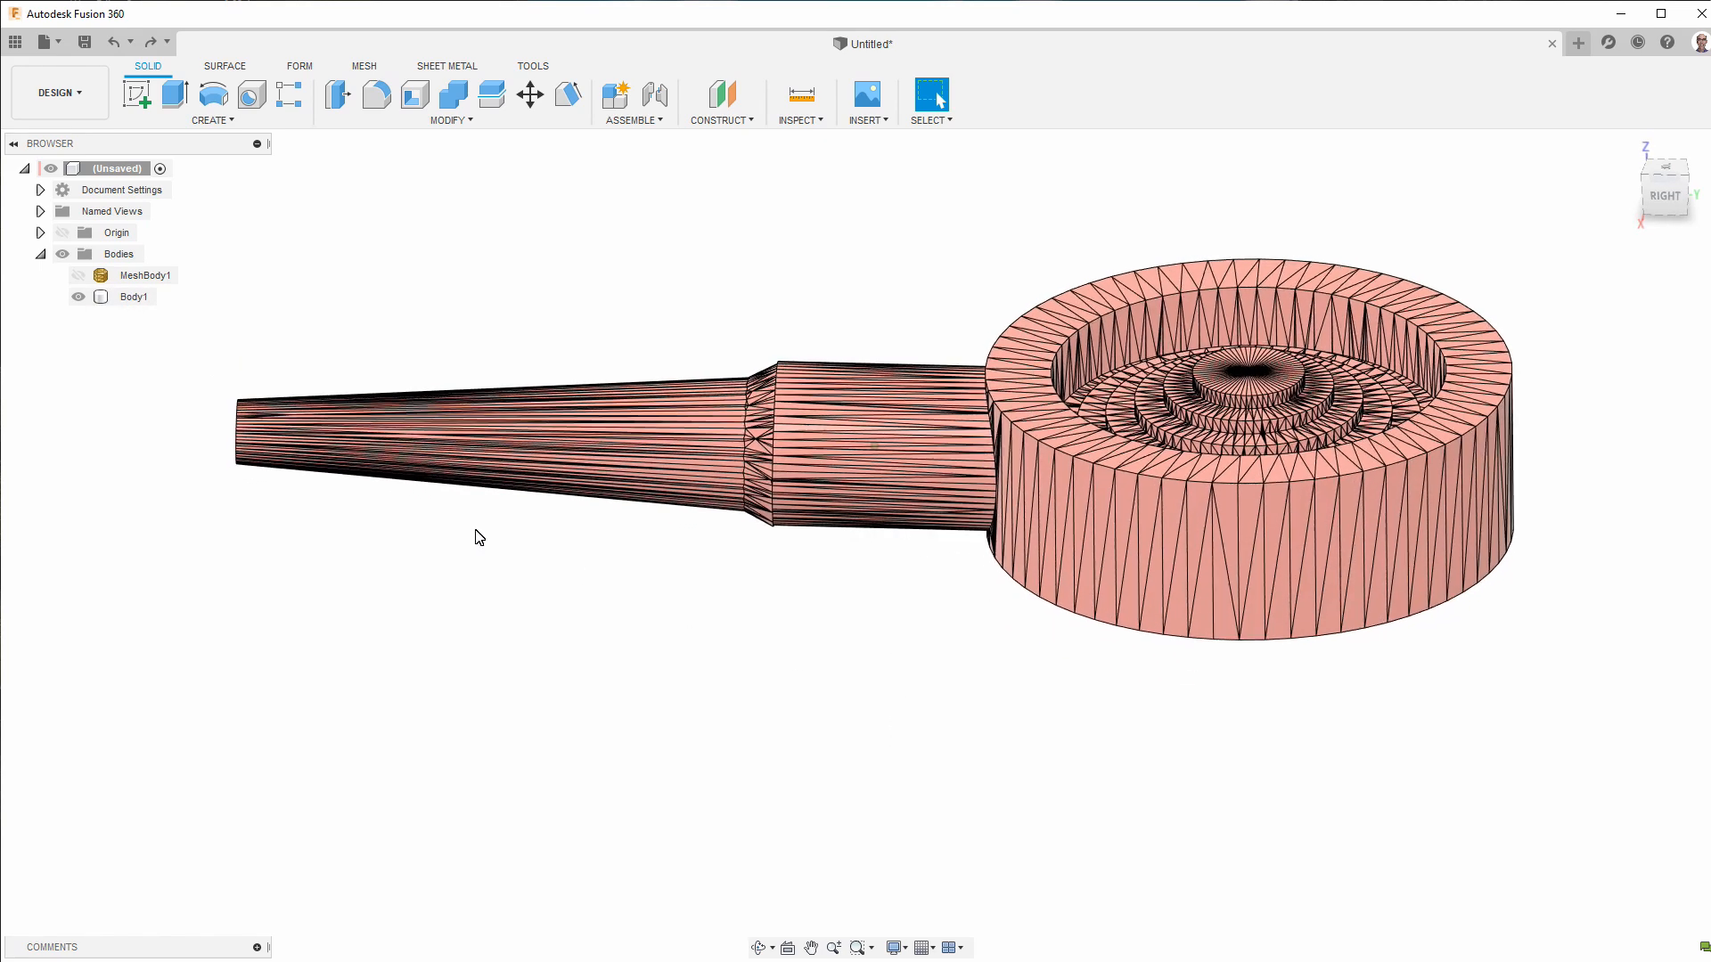
- Turn design history capture back on for the whole design
left_click(138, 302)
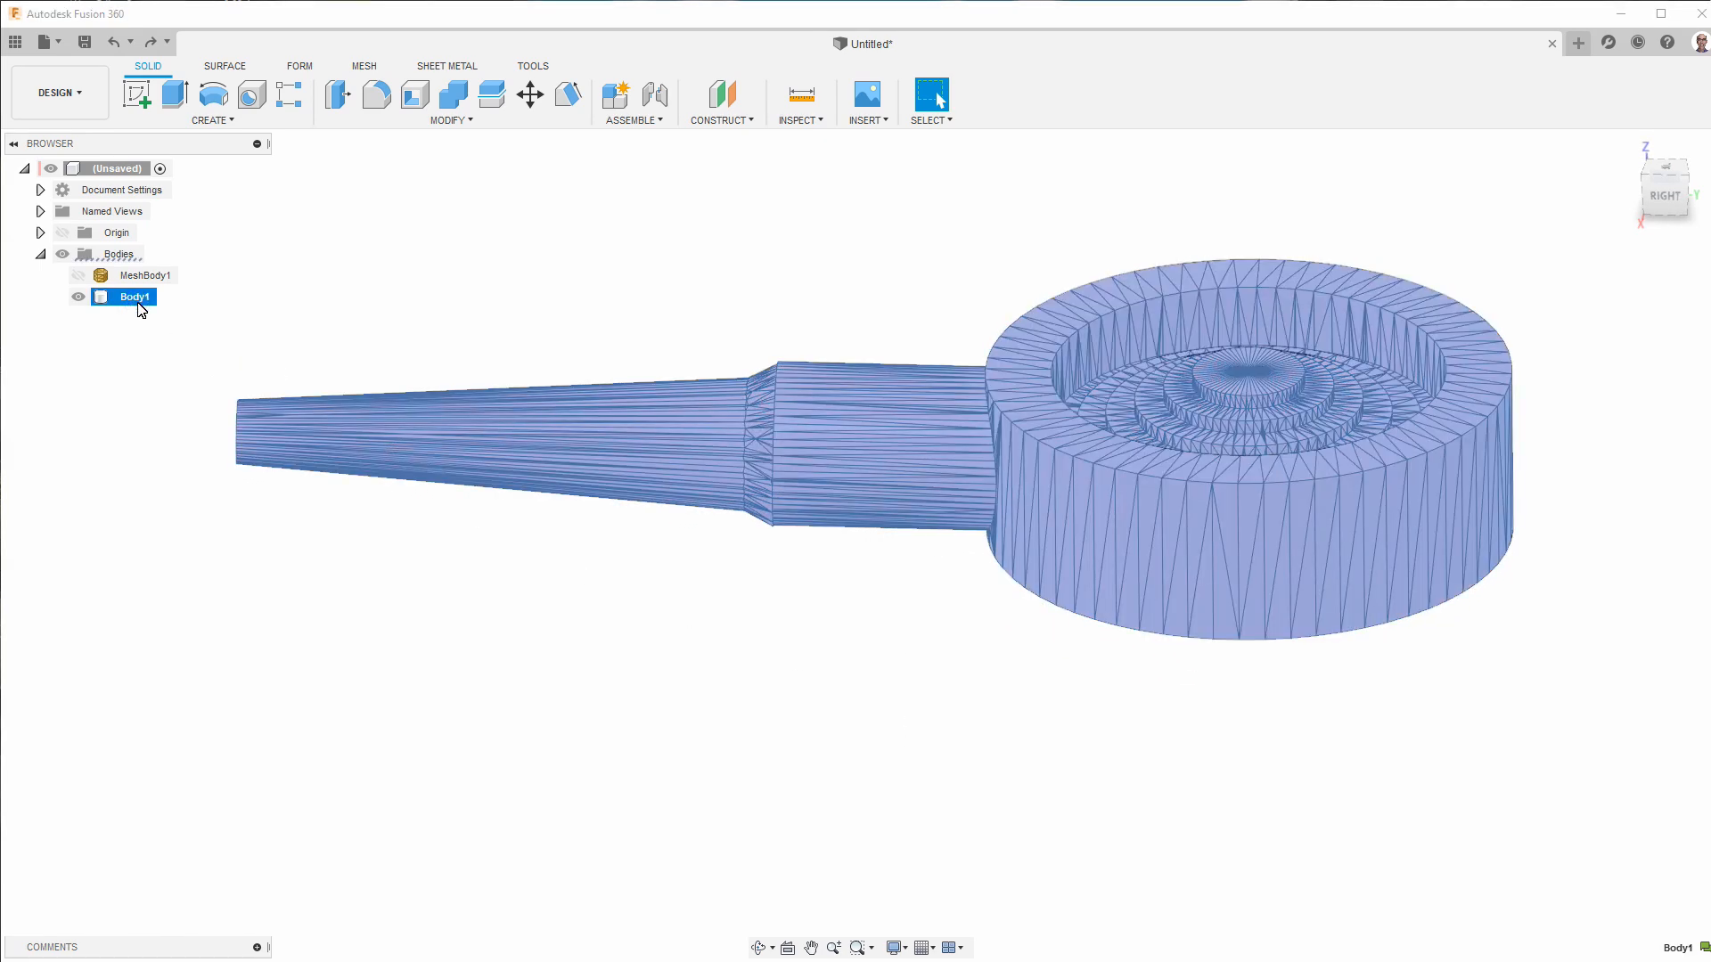
right_click(140, 309)
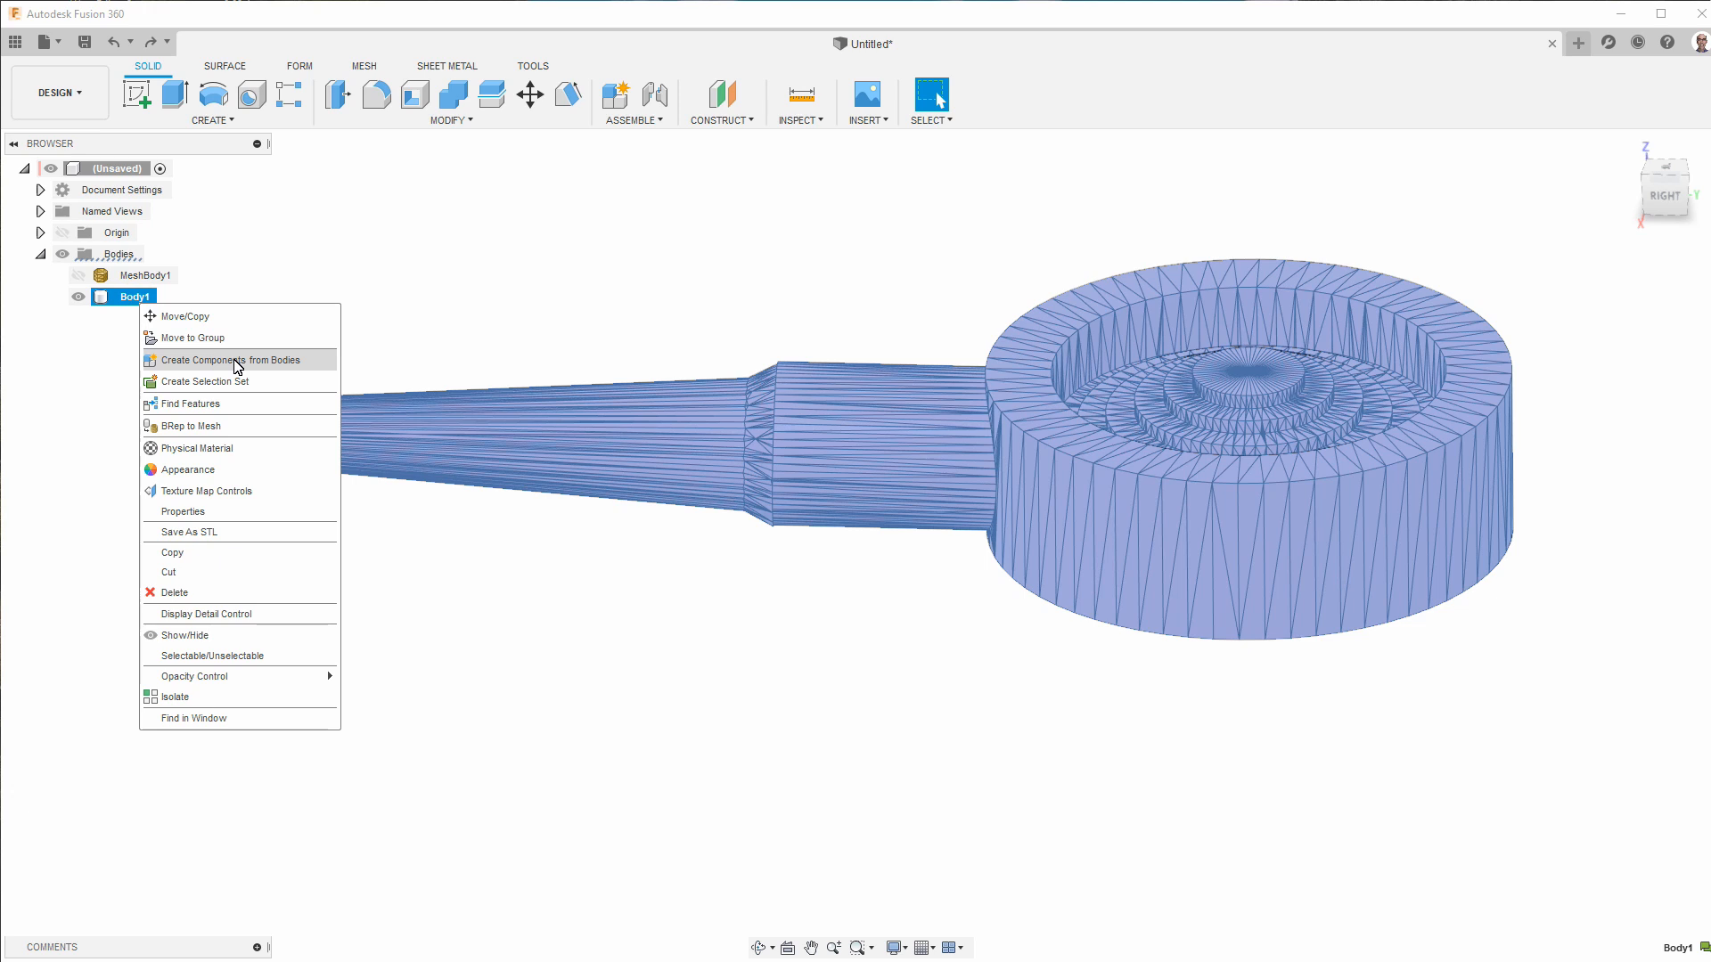
left_click(306, 207)
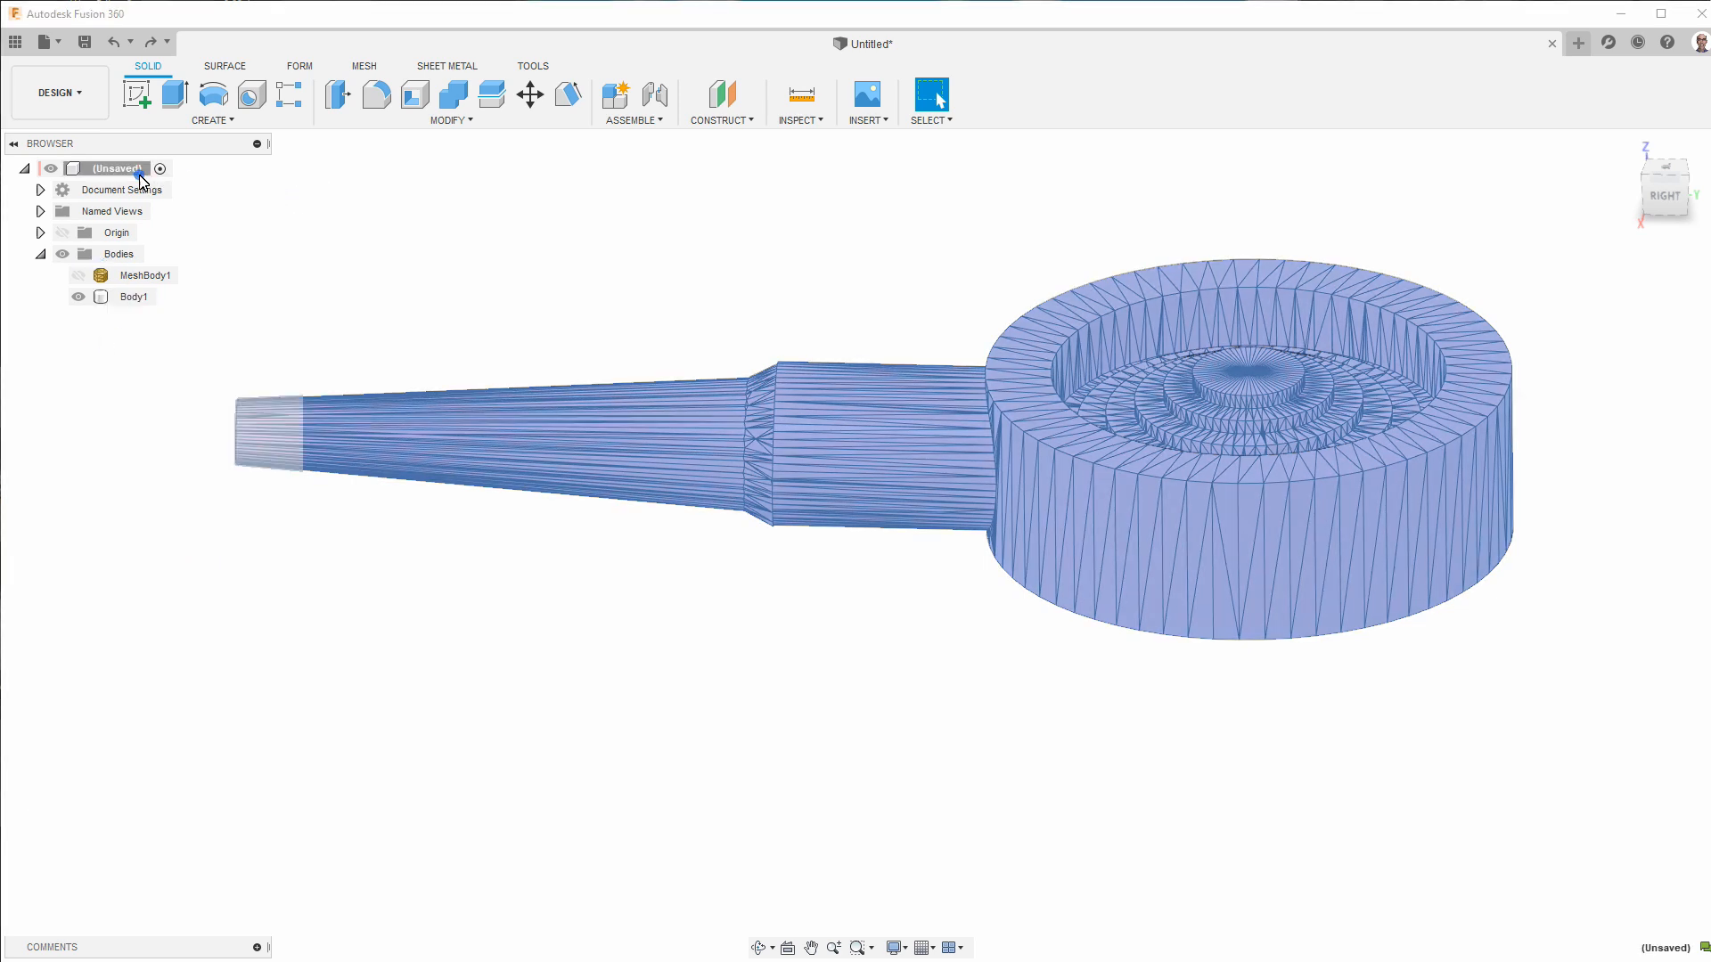
right_click(141, 174)
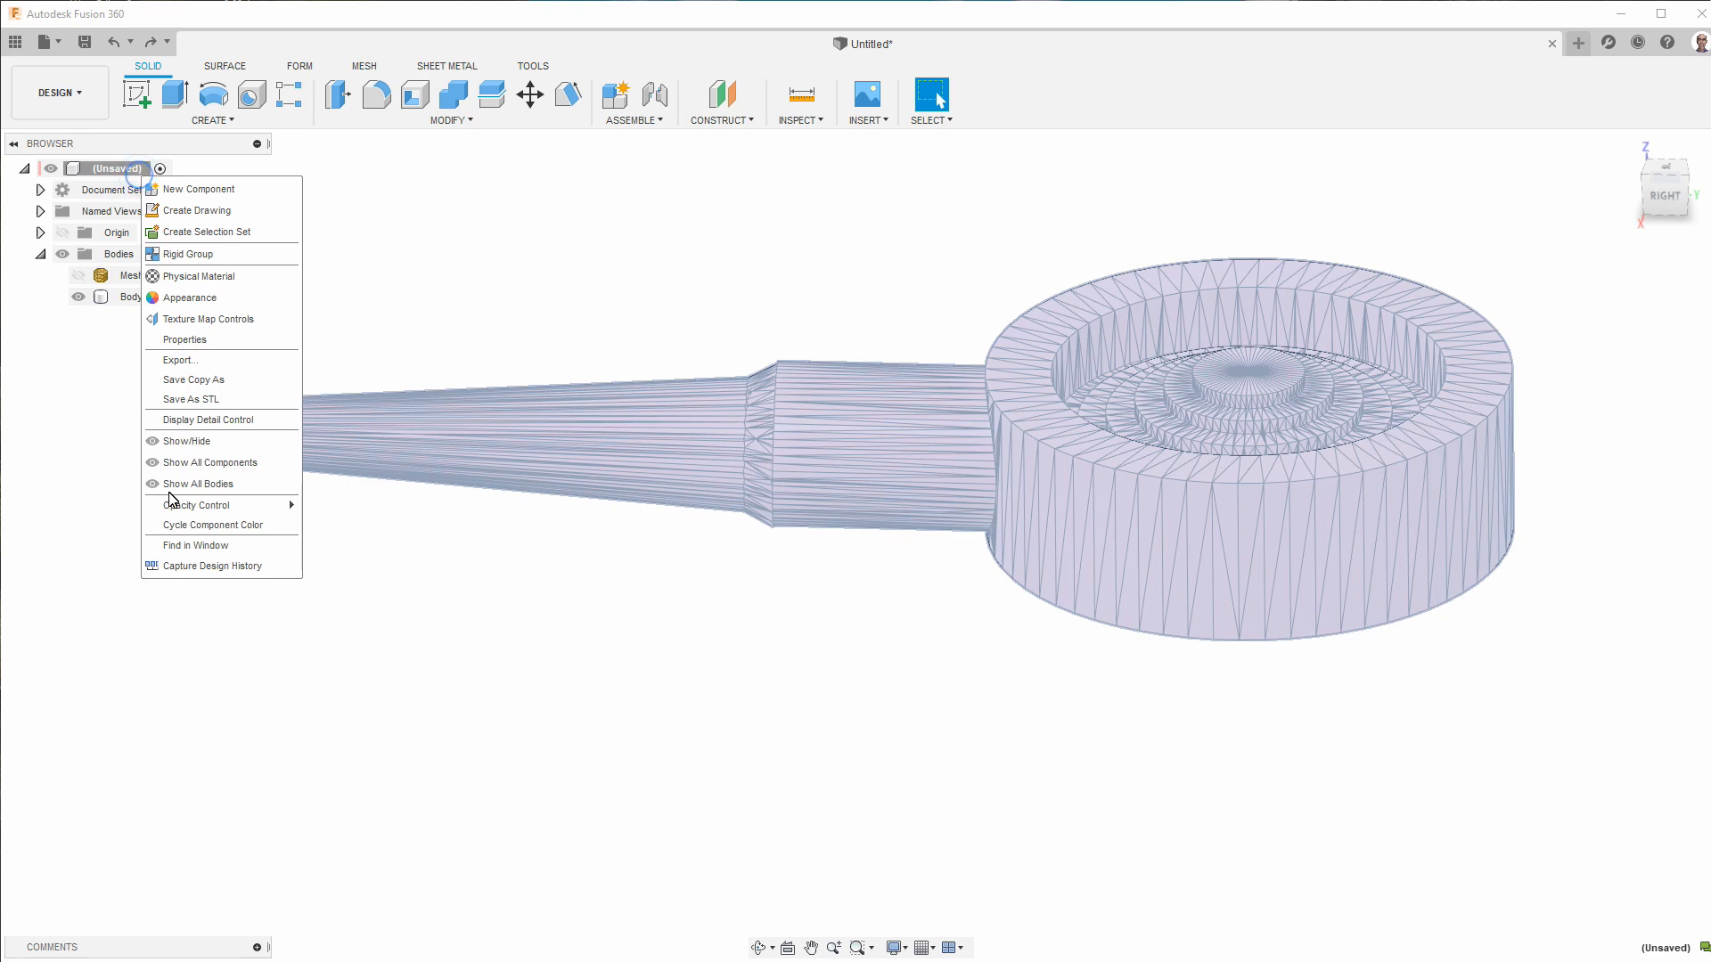
left_click(174, 569)
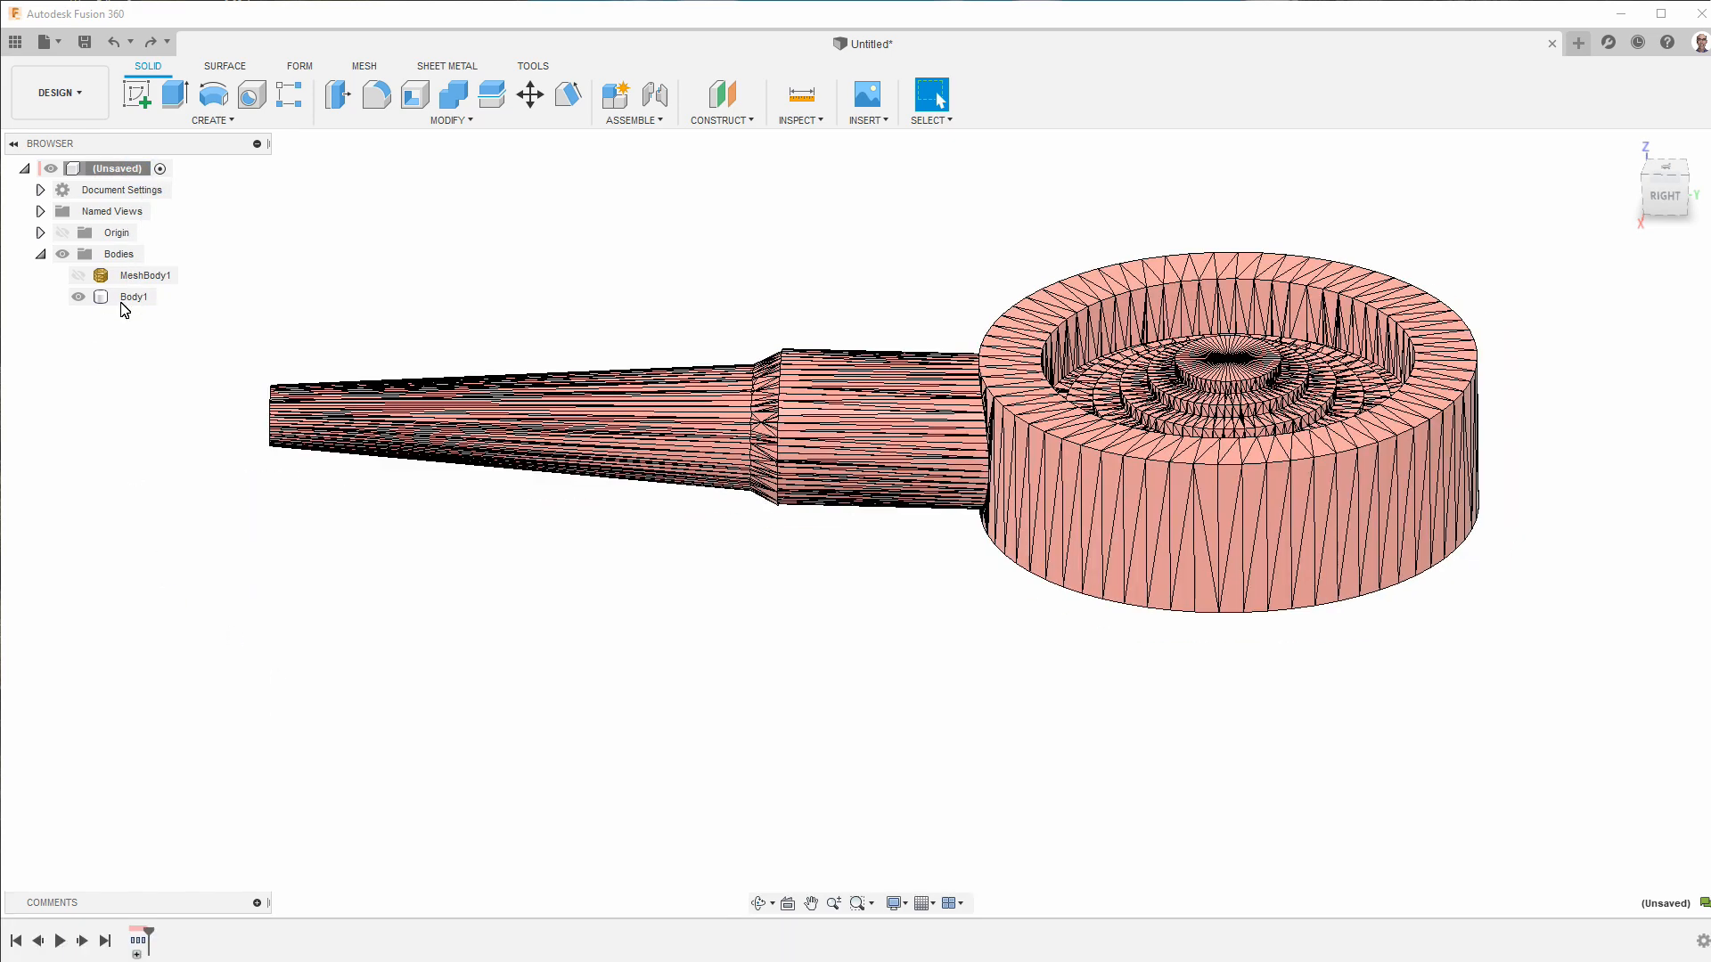
- Create a component from the converted solid body and rename it STL
left_click(126, 276)
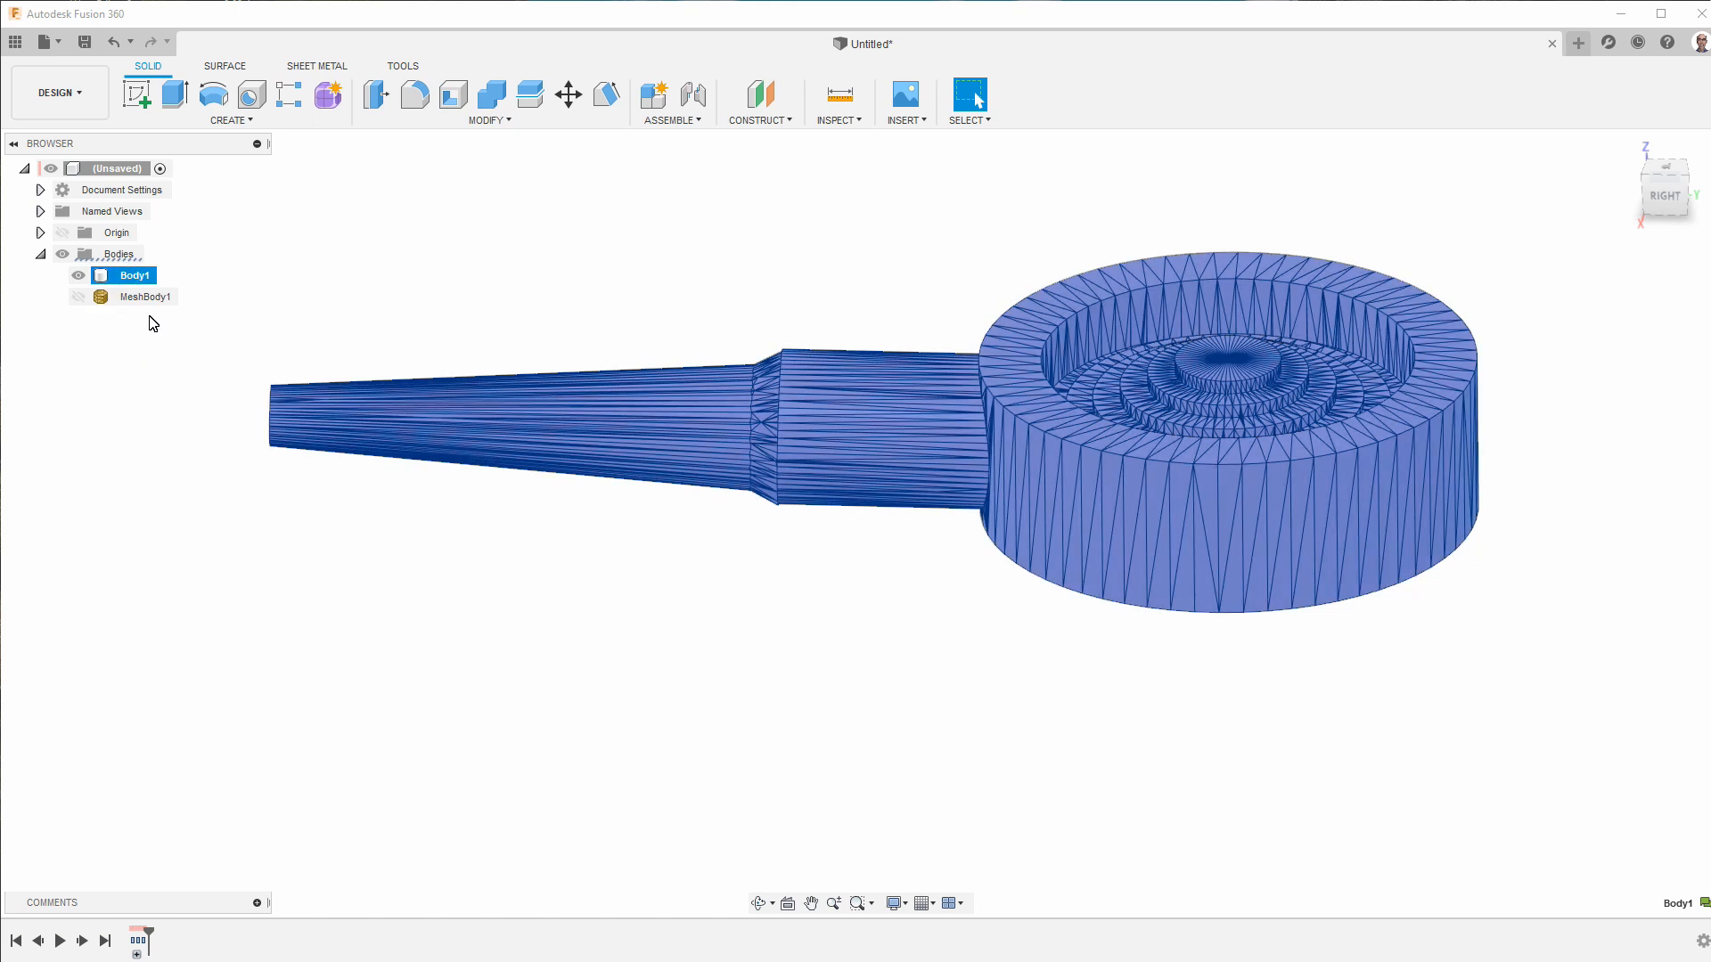
right_click(131, 277)
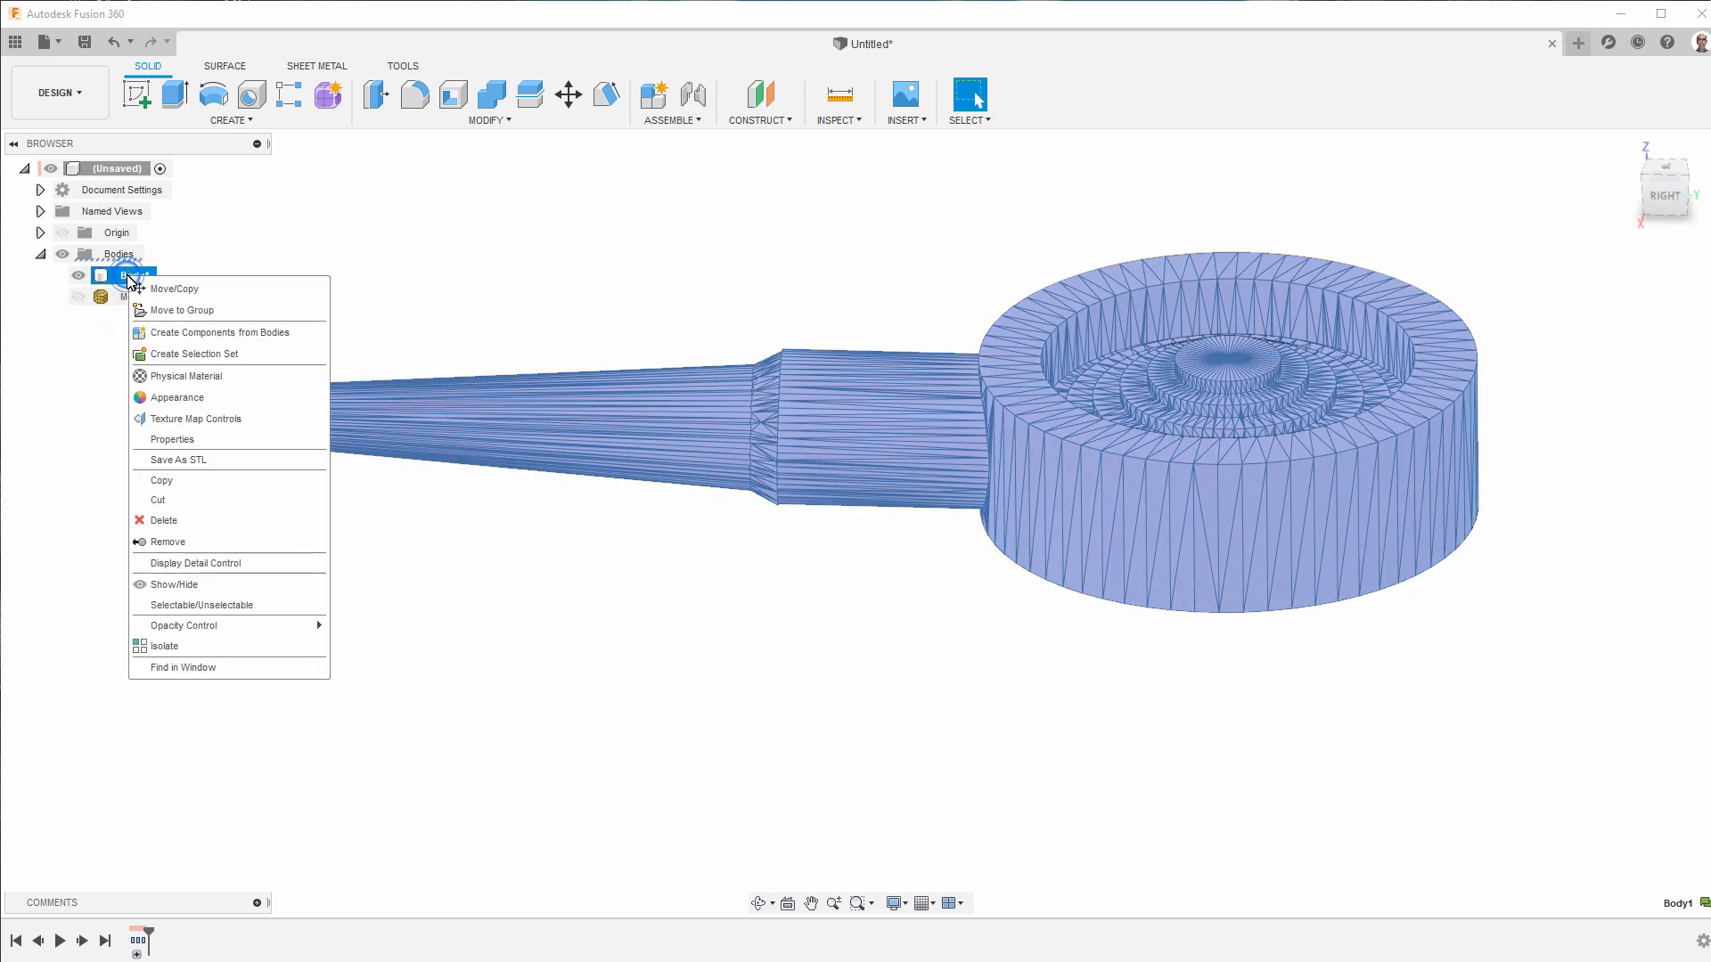
left_click(197, 334)
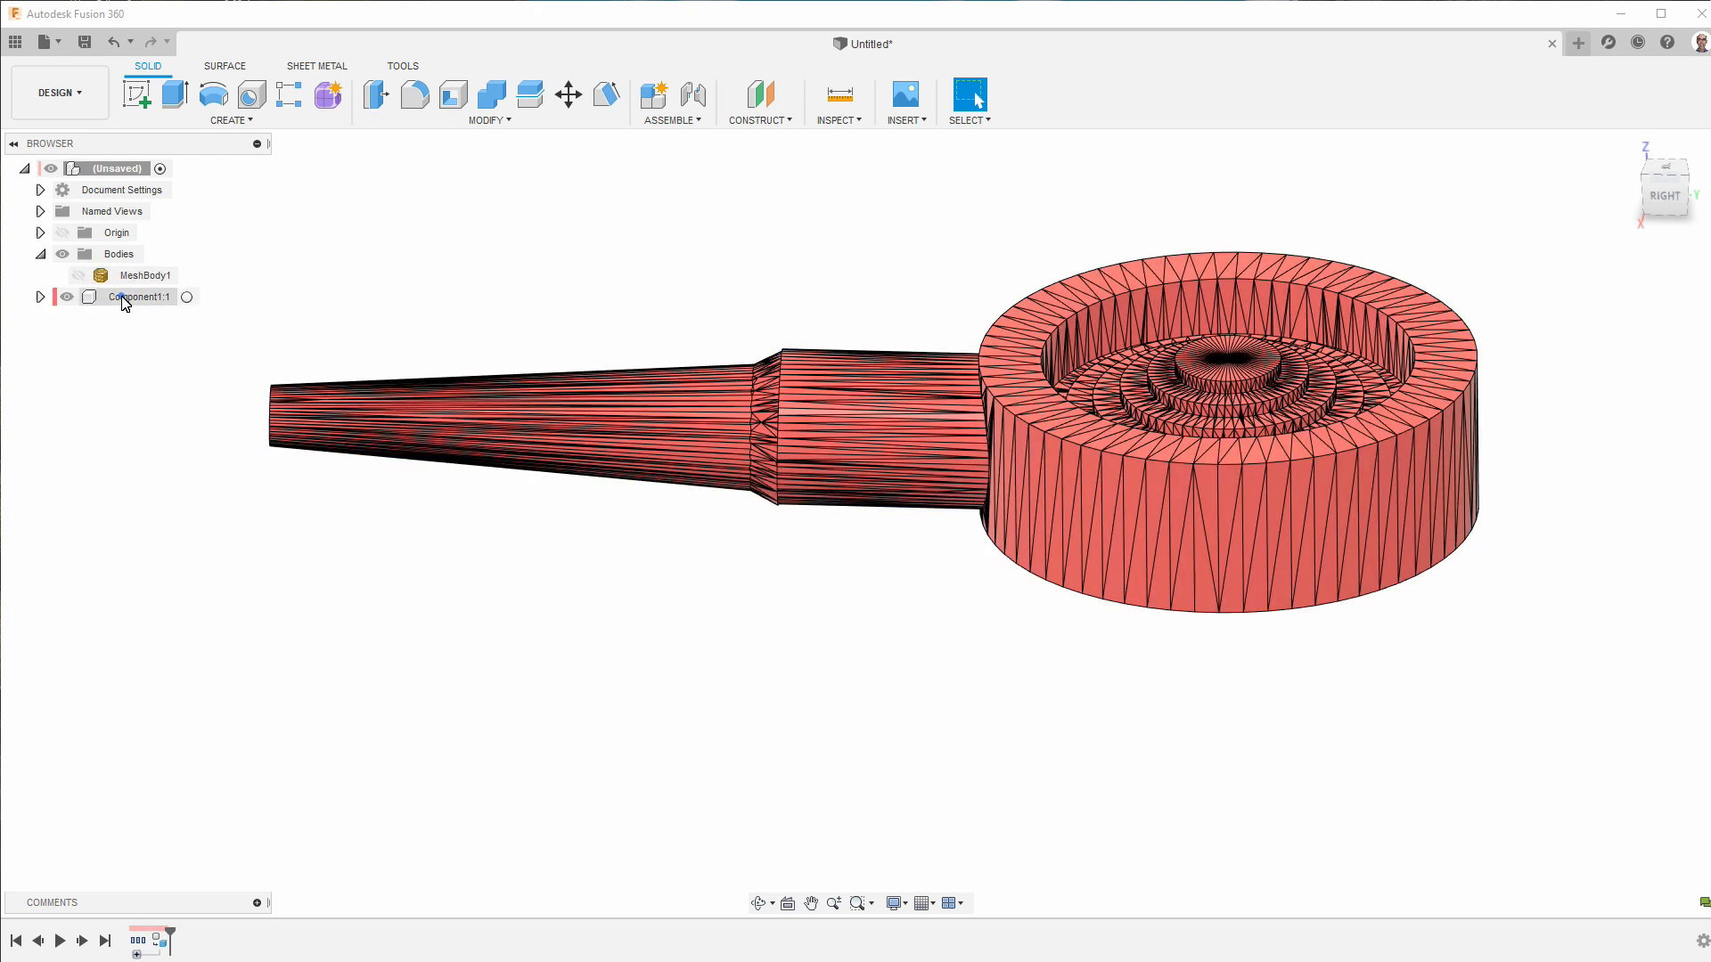
double_click(134, 298)
type("STL")
key("Return")
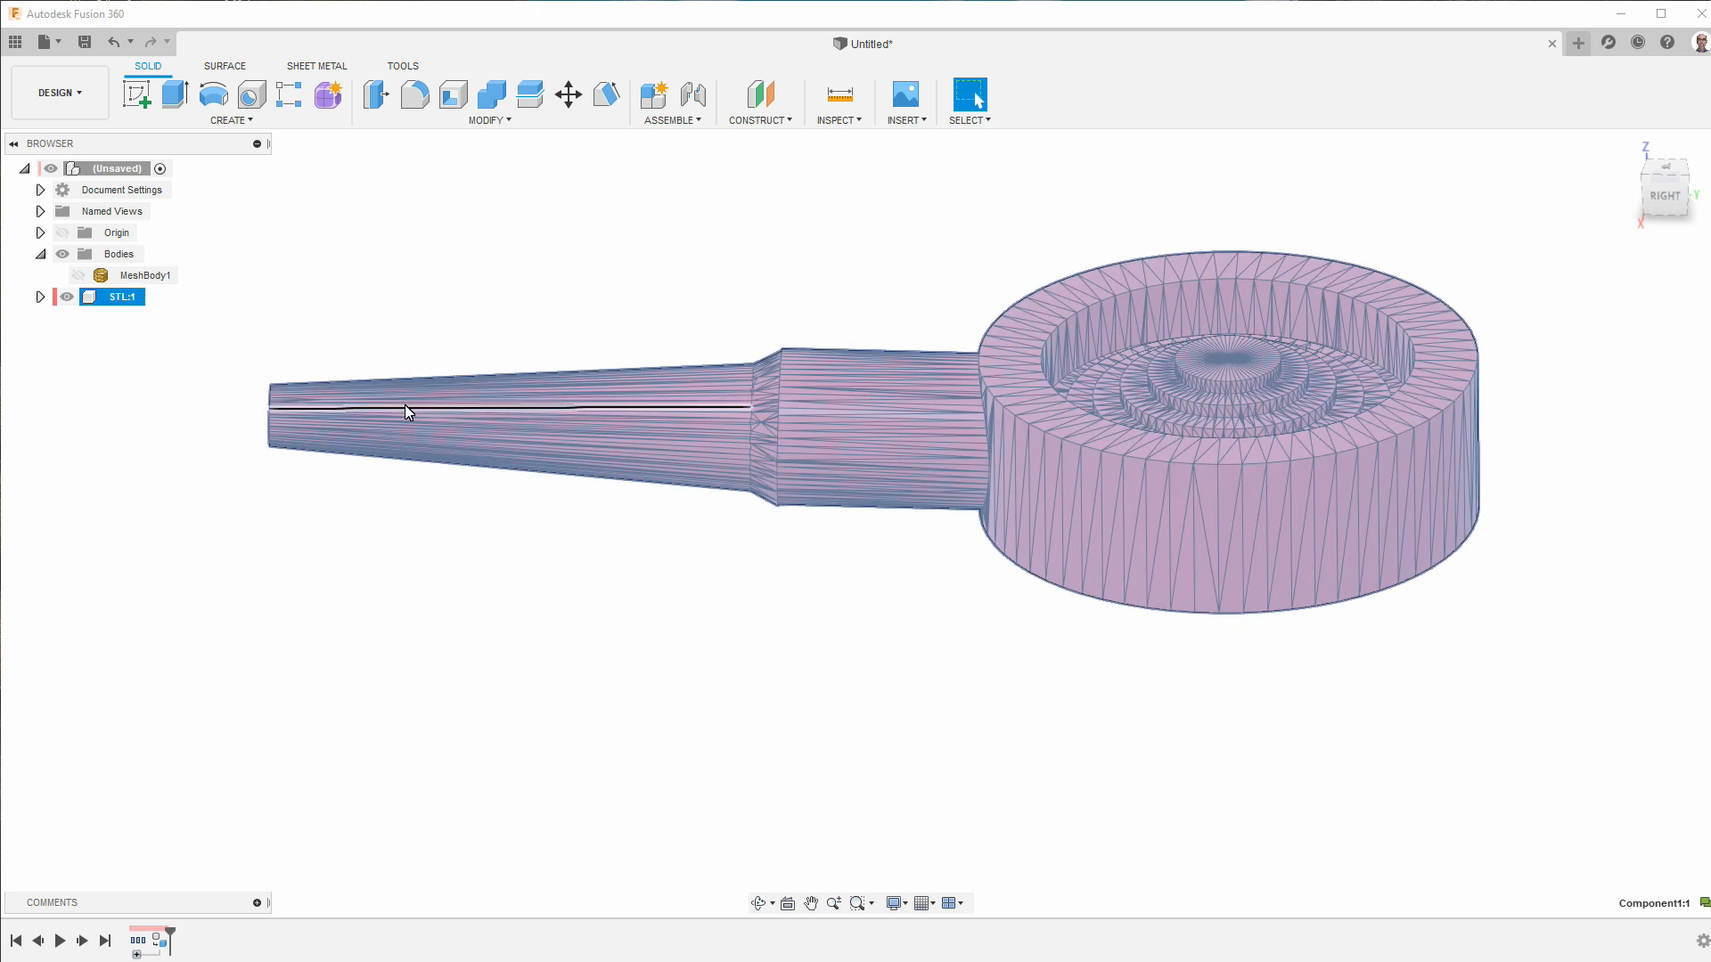
right_click(132, 170)
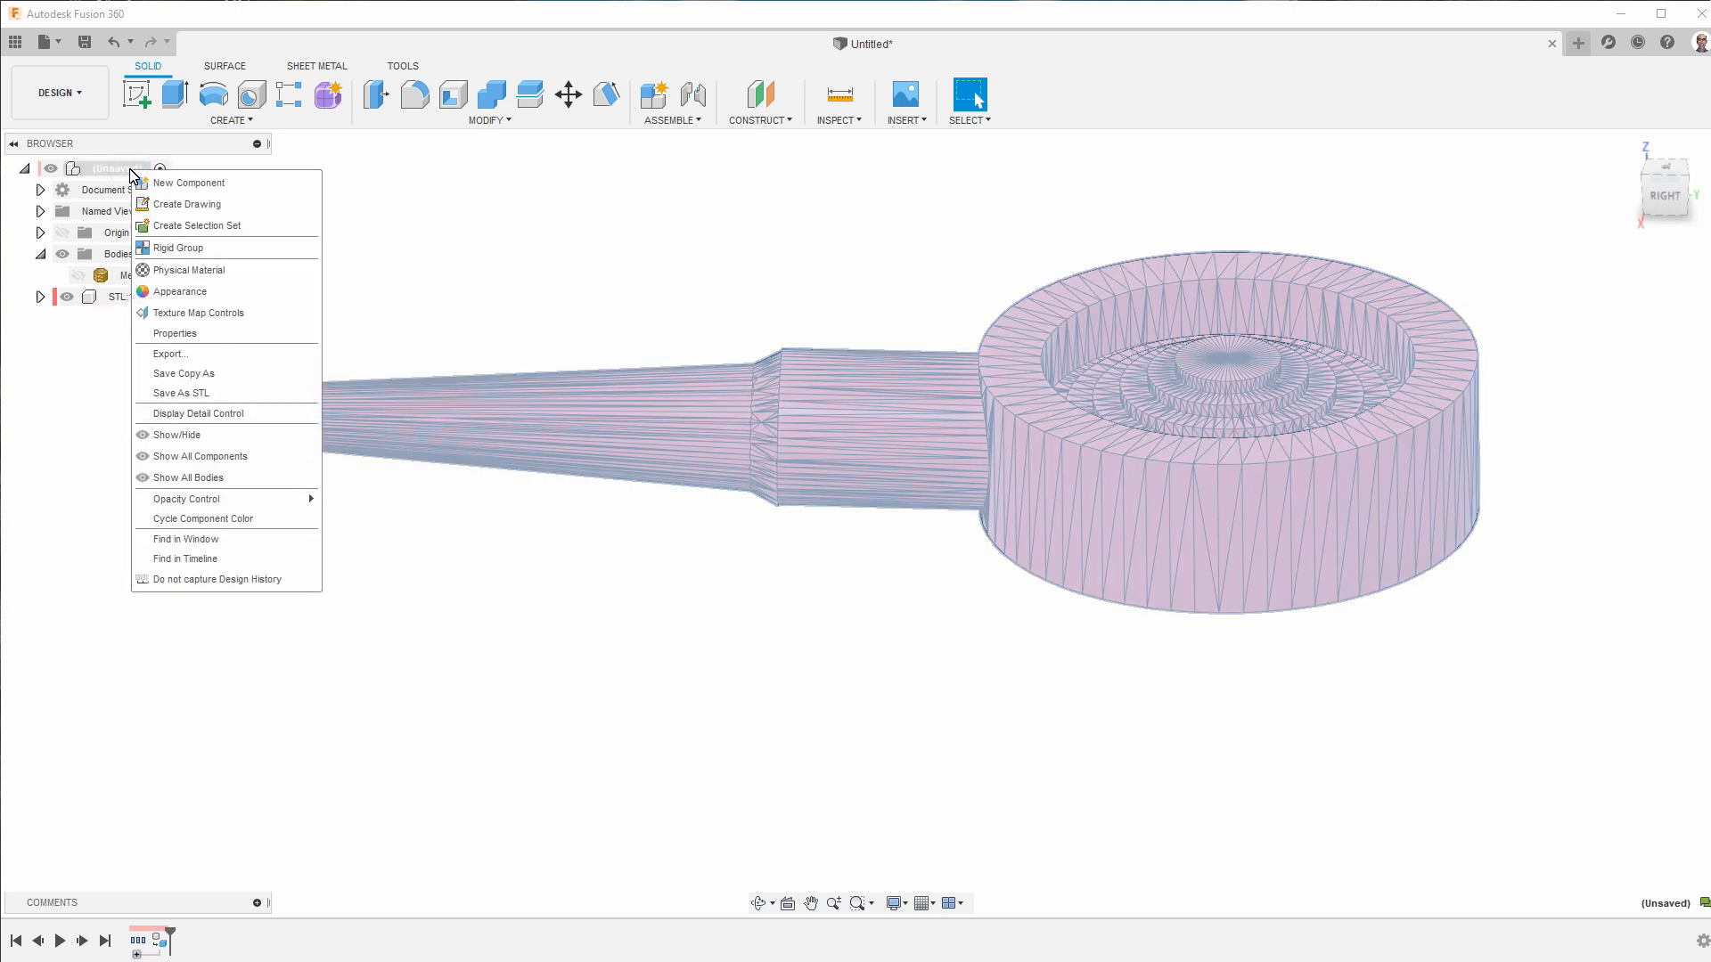
left_click(420, 221)
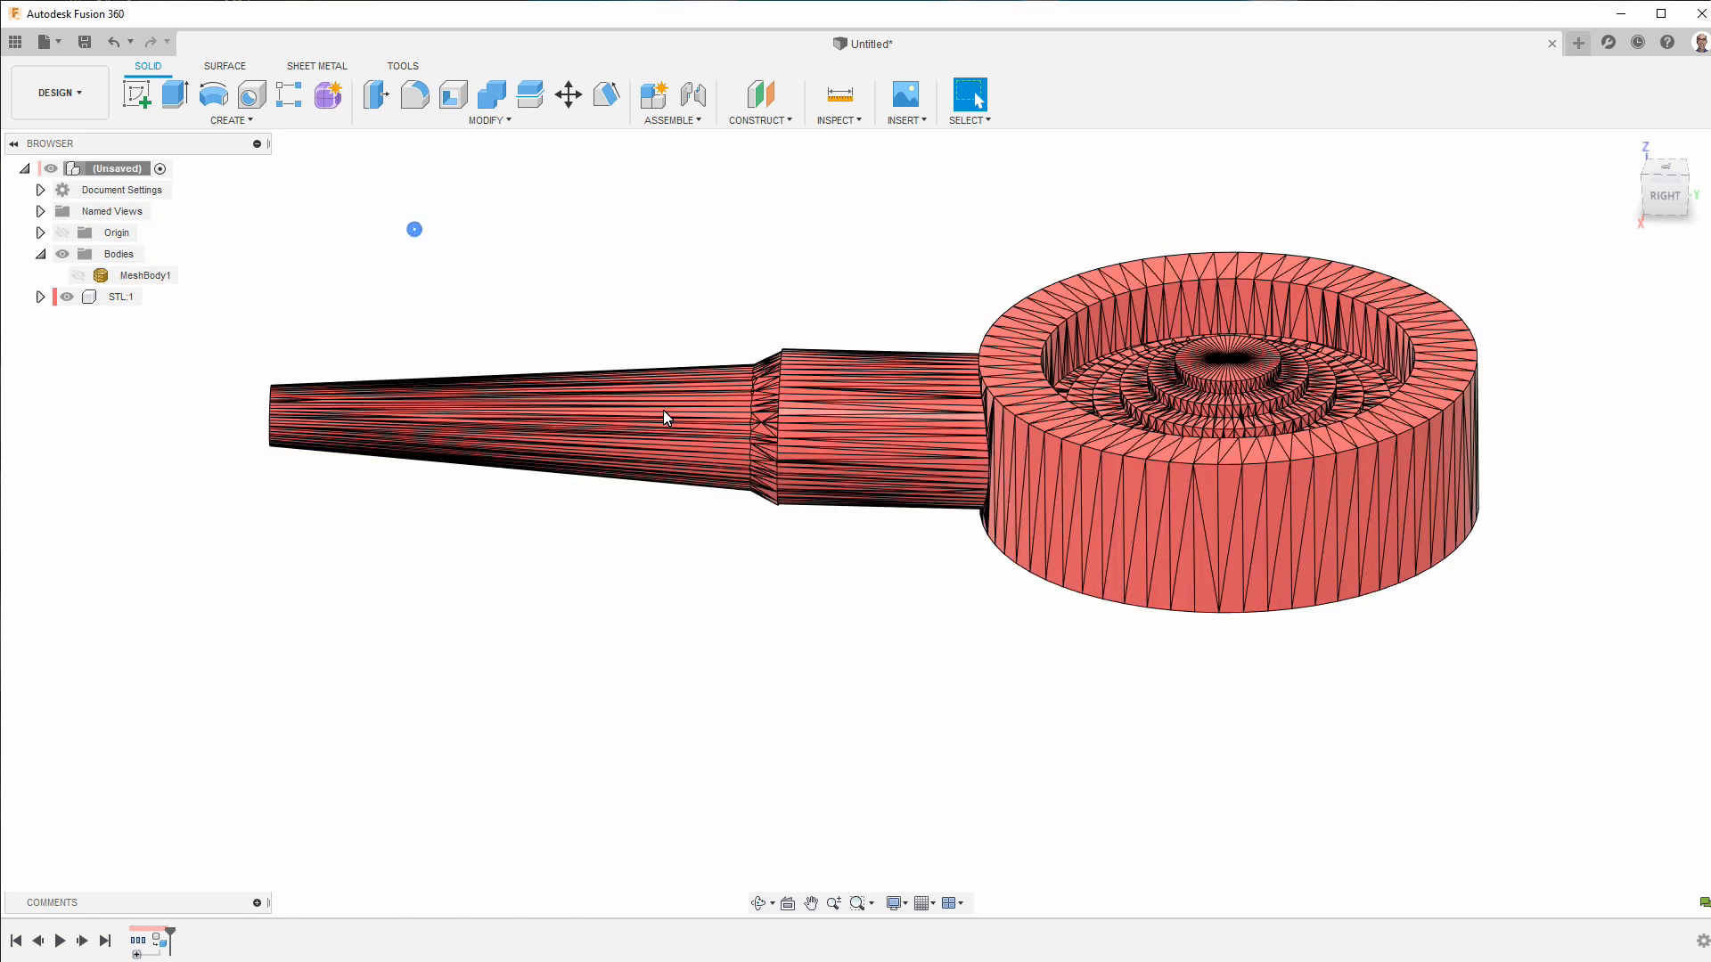
left_click(1664, 187)
middle_click_drag(1168, 592, 704, 798, "shift")
- Show the origin and joint a point on the ring's underside of the STL component to the design origin with zero offsets
left_click(64, 233)
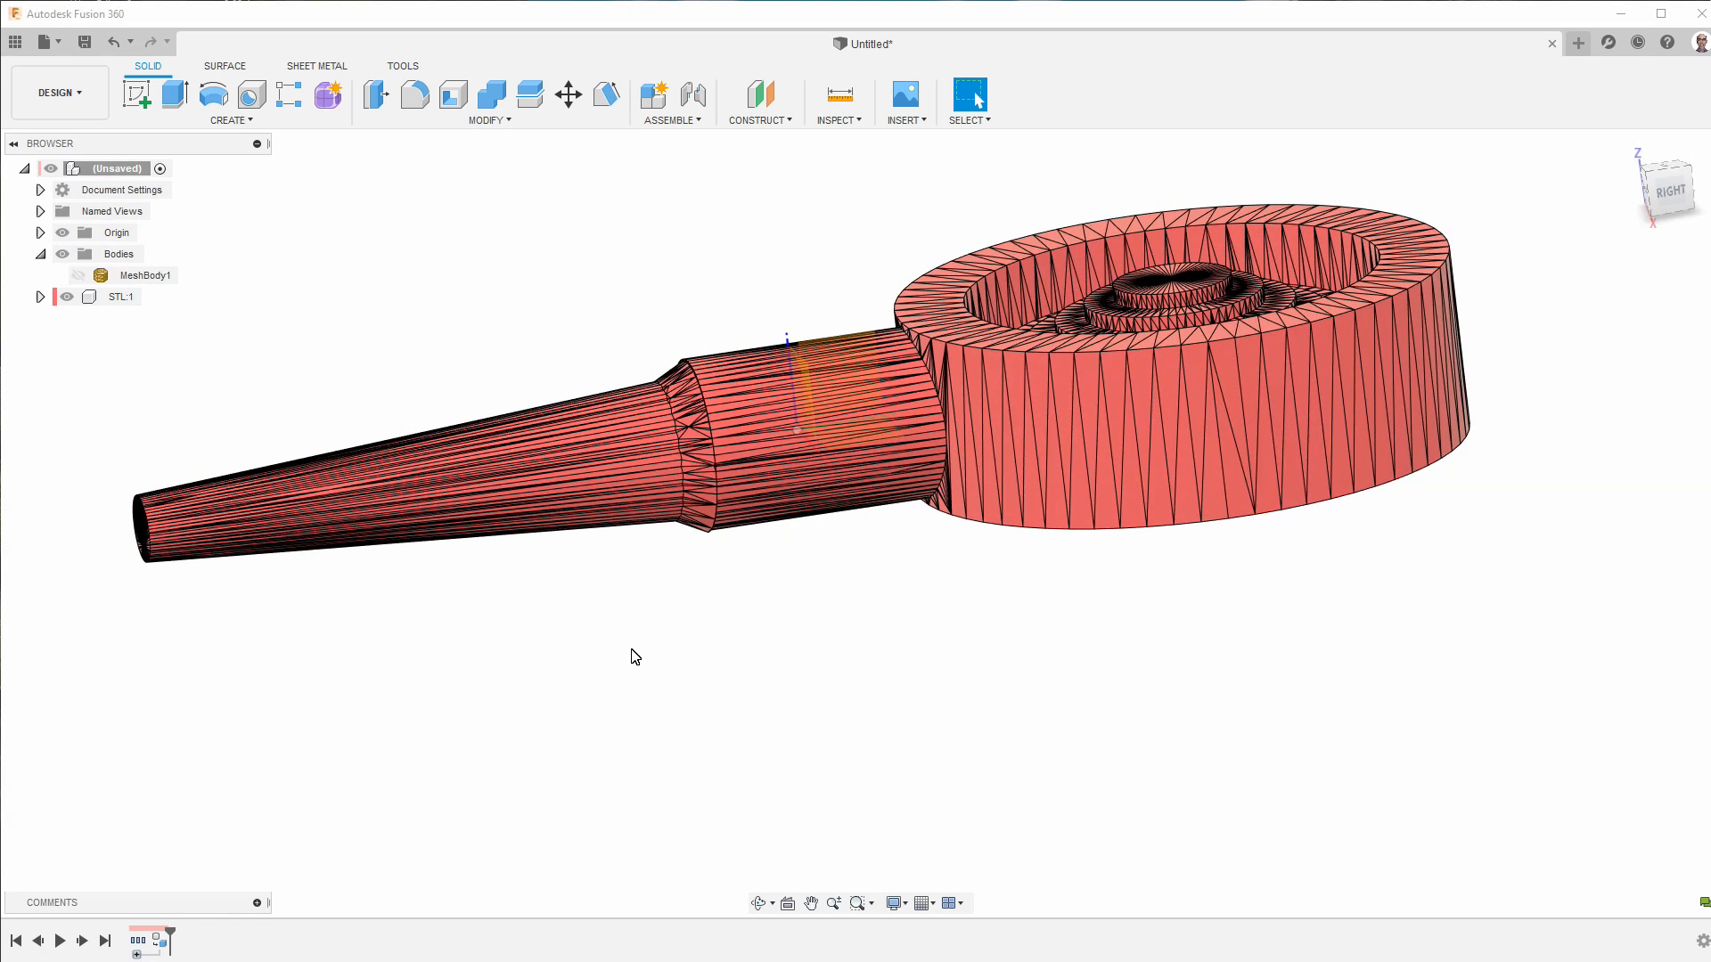
key("j")
middle_click_drag(665, 623, 1026, 445, "shift")
scroll(1027, 446, "up", 5)
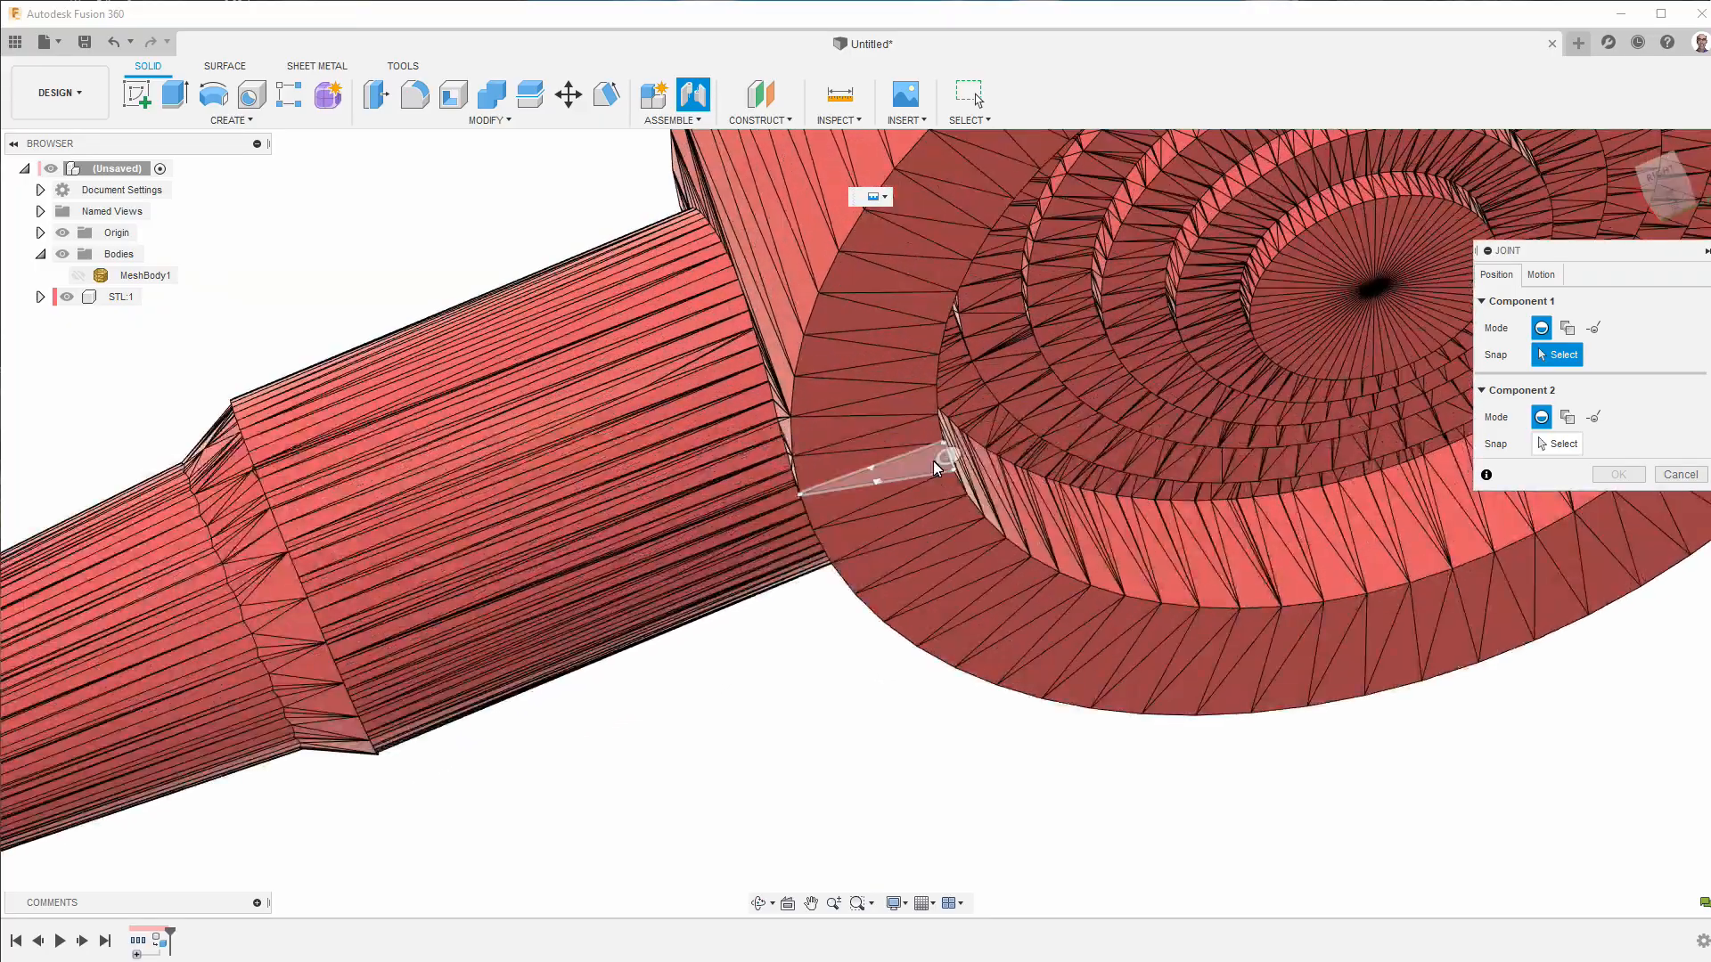
left_click(941, 468)
middle_click_drag(936, 459, 565, 294, "shift")
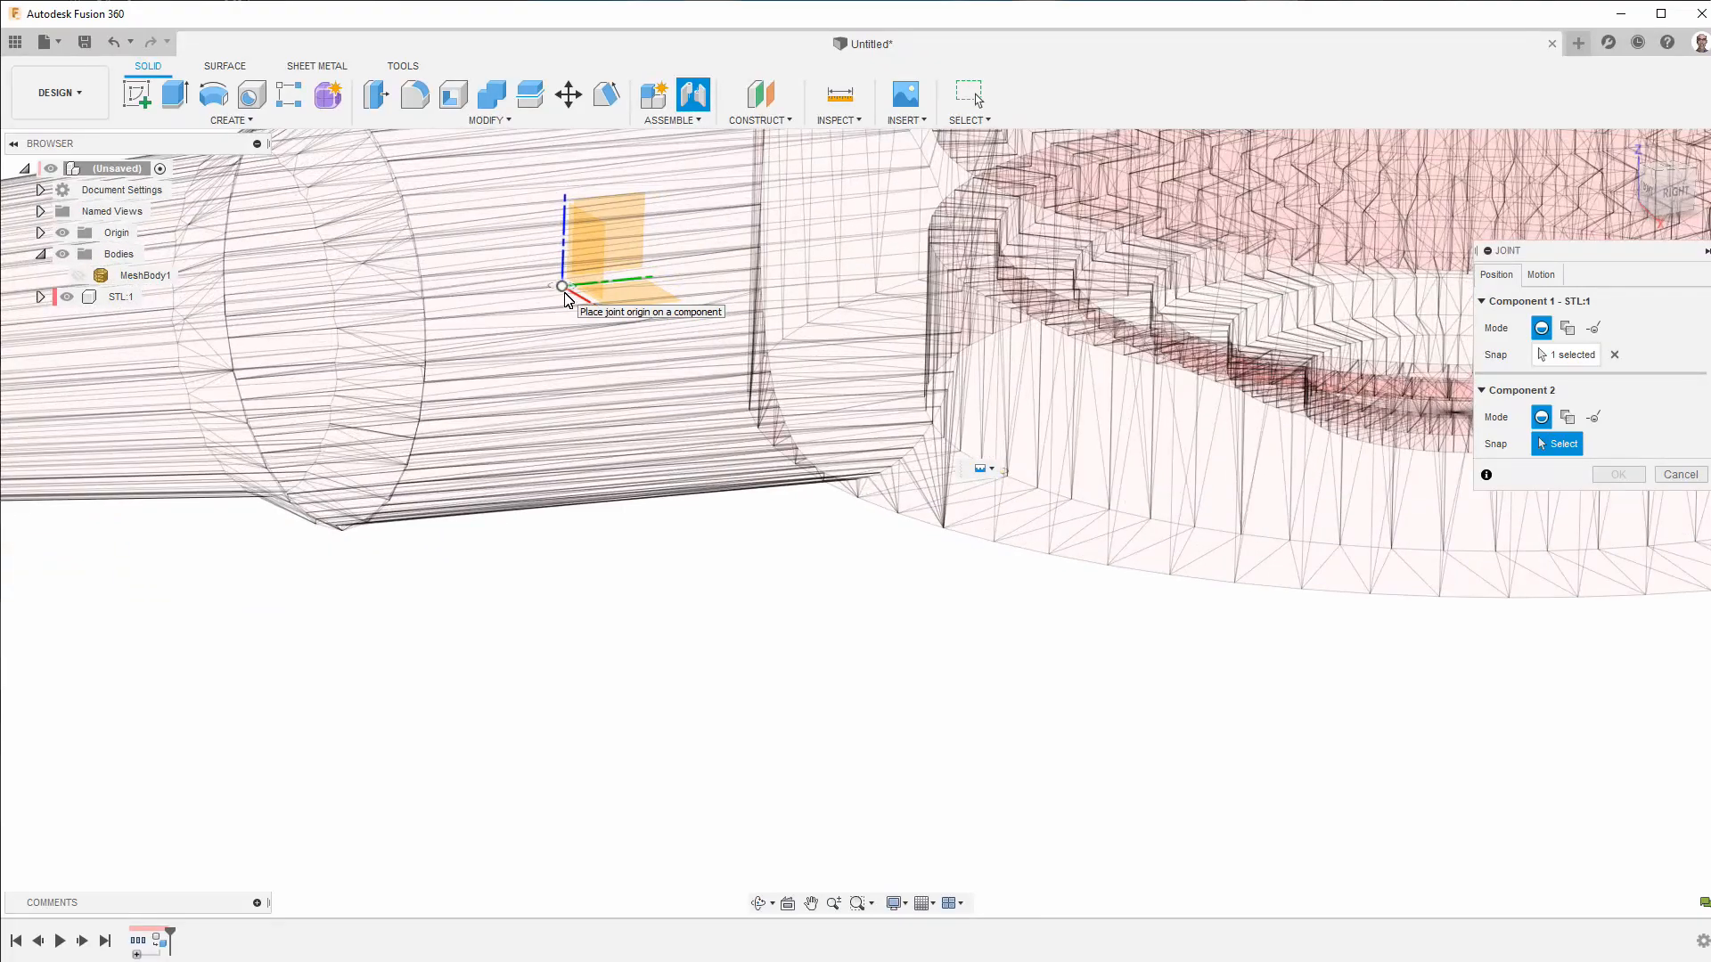
left_click(566, 297)
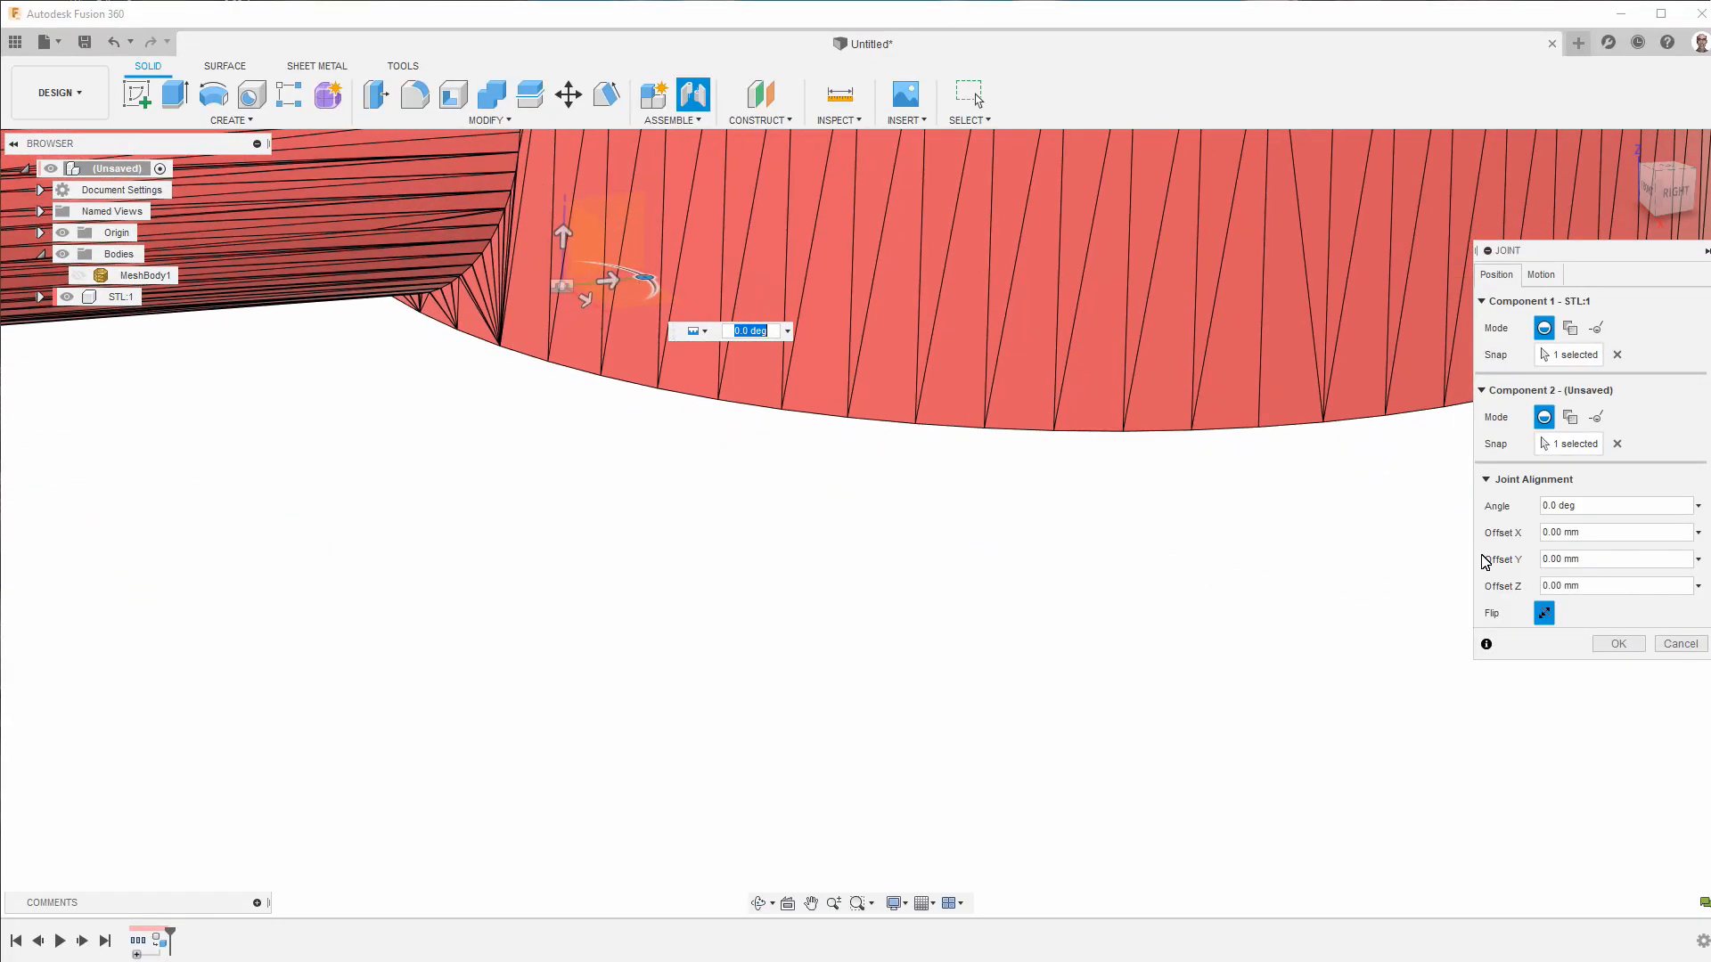
left_click(1618, 643)
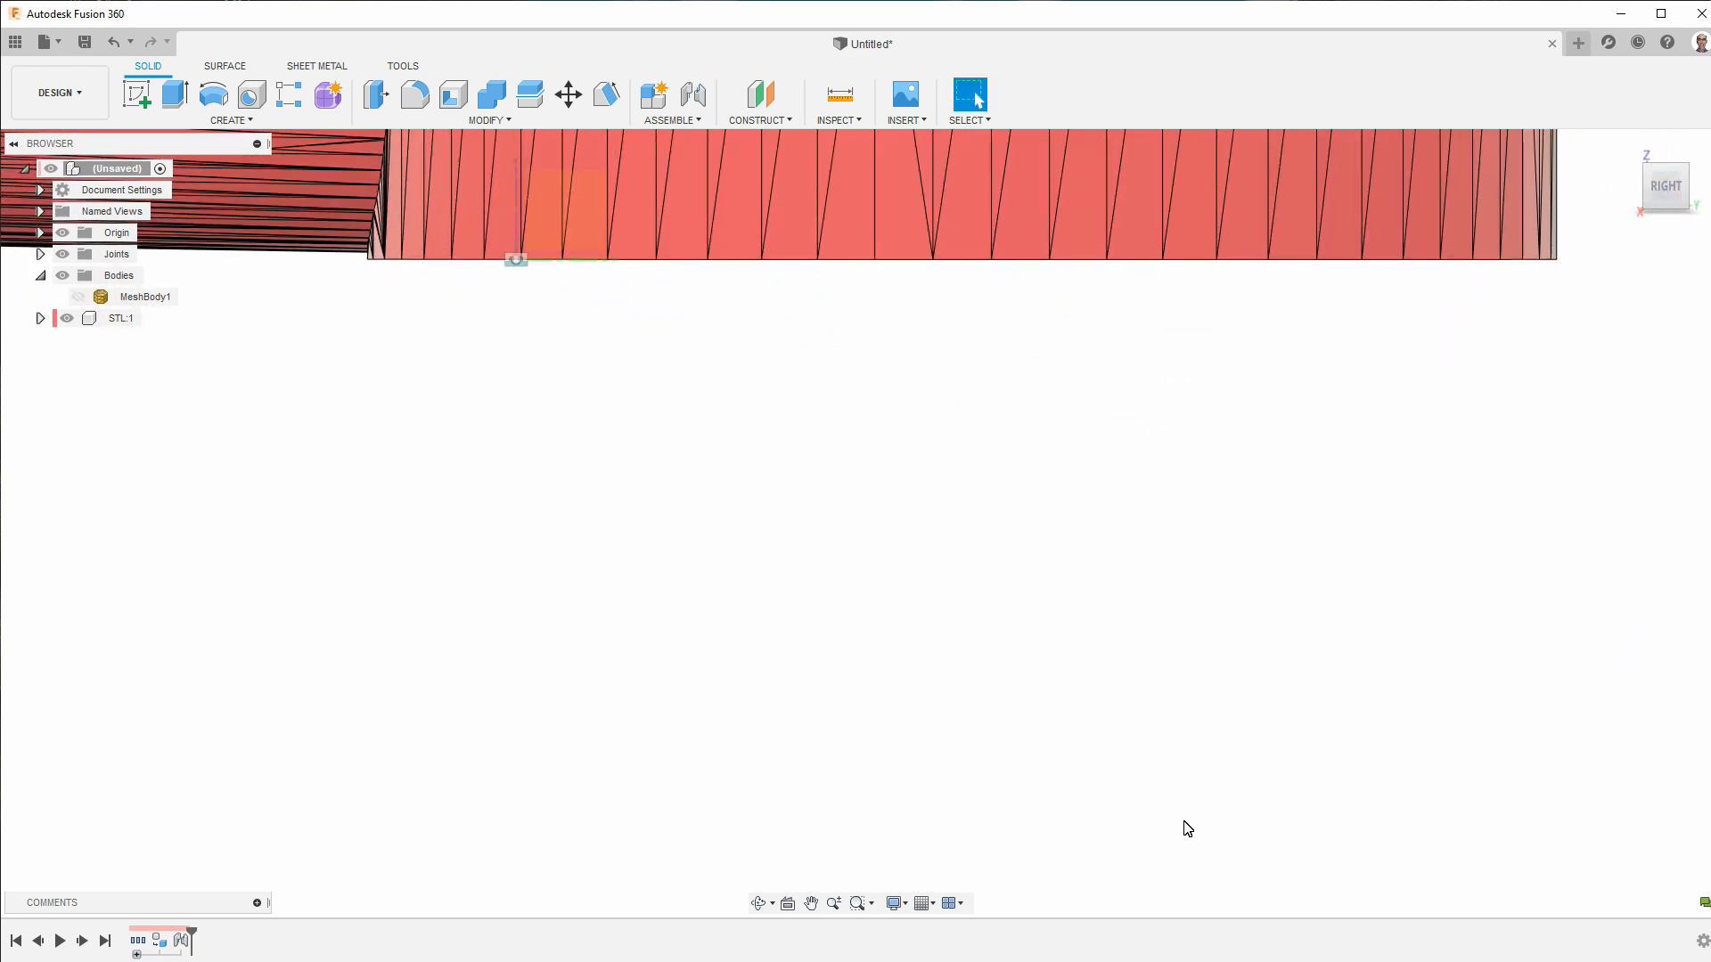
- Hide the design's joints
left_click_drag(1658, 189, 1682, 196)
left_click(1683, 196)
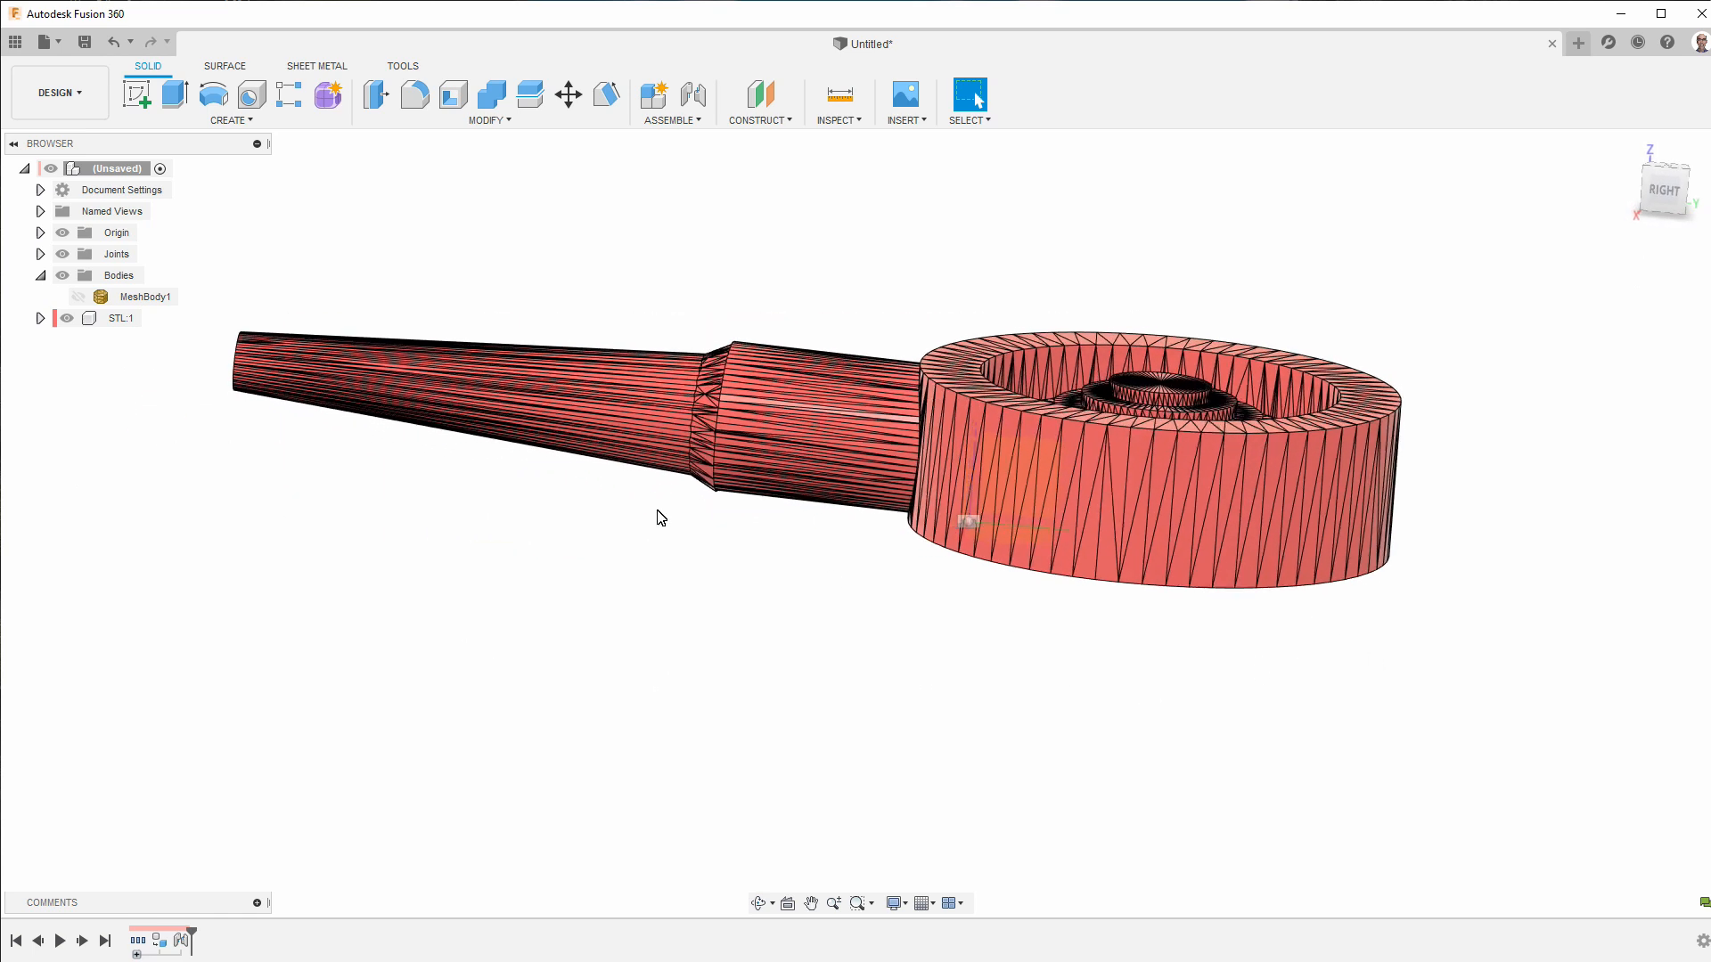
left_click(62, 256)
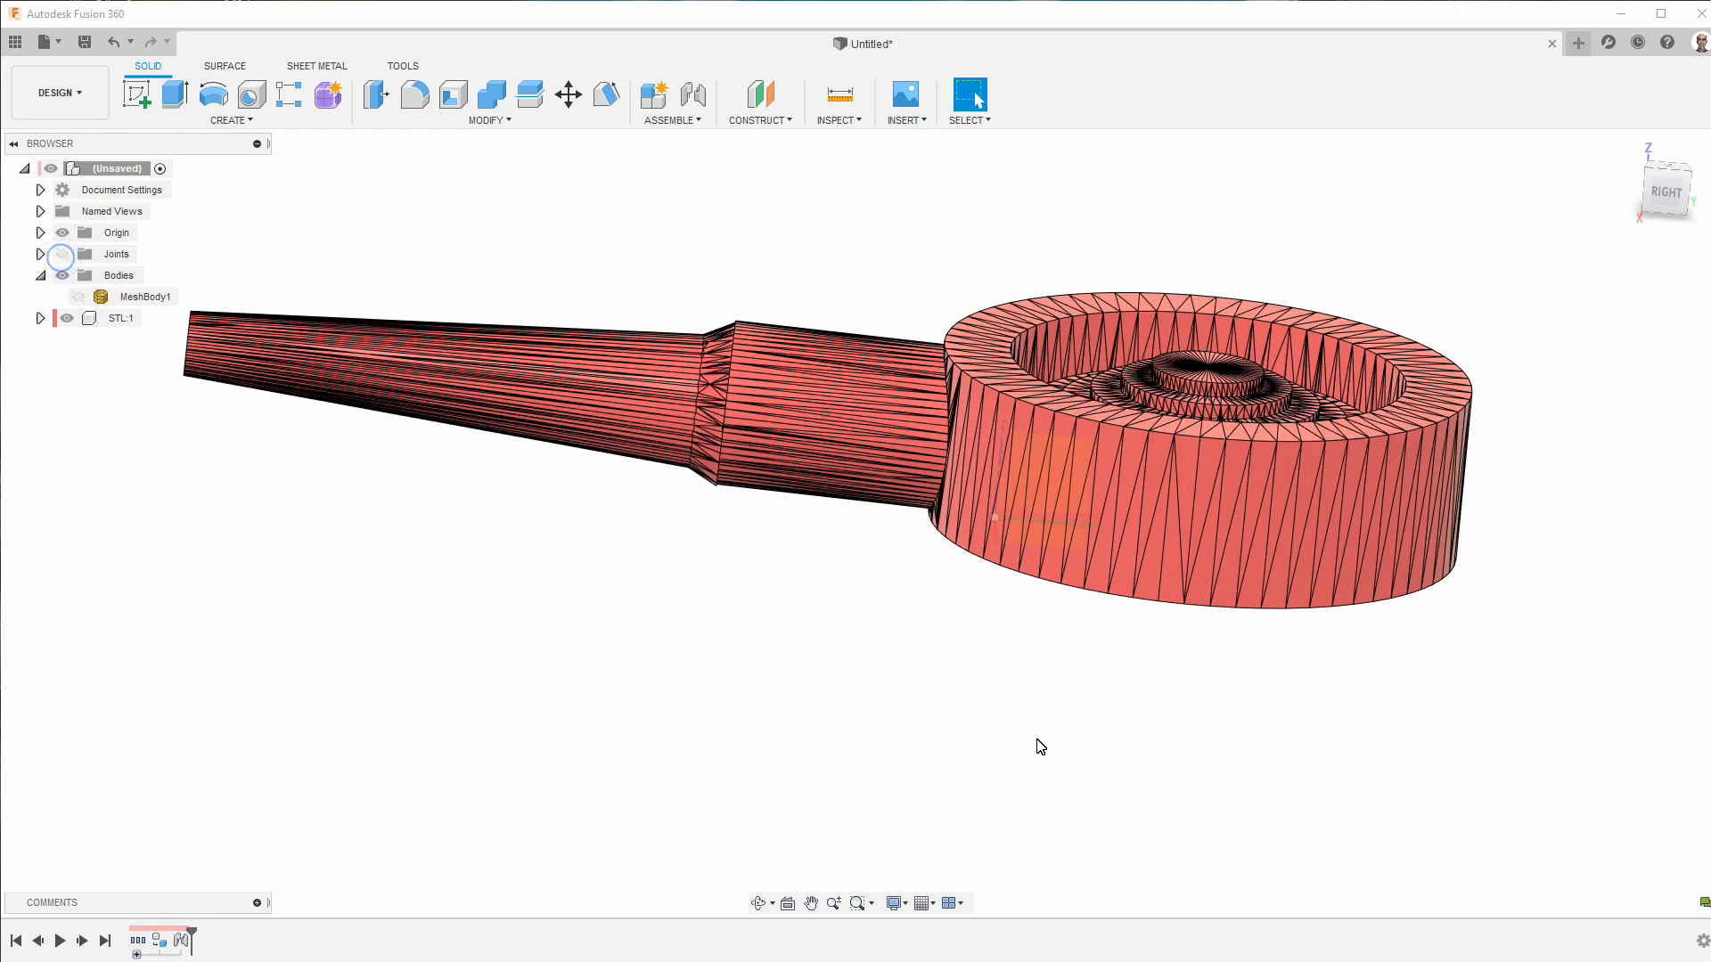
- Hide the origin and create an active internal component named Part under the top-level design
left_click(63, 233)
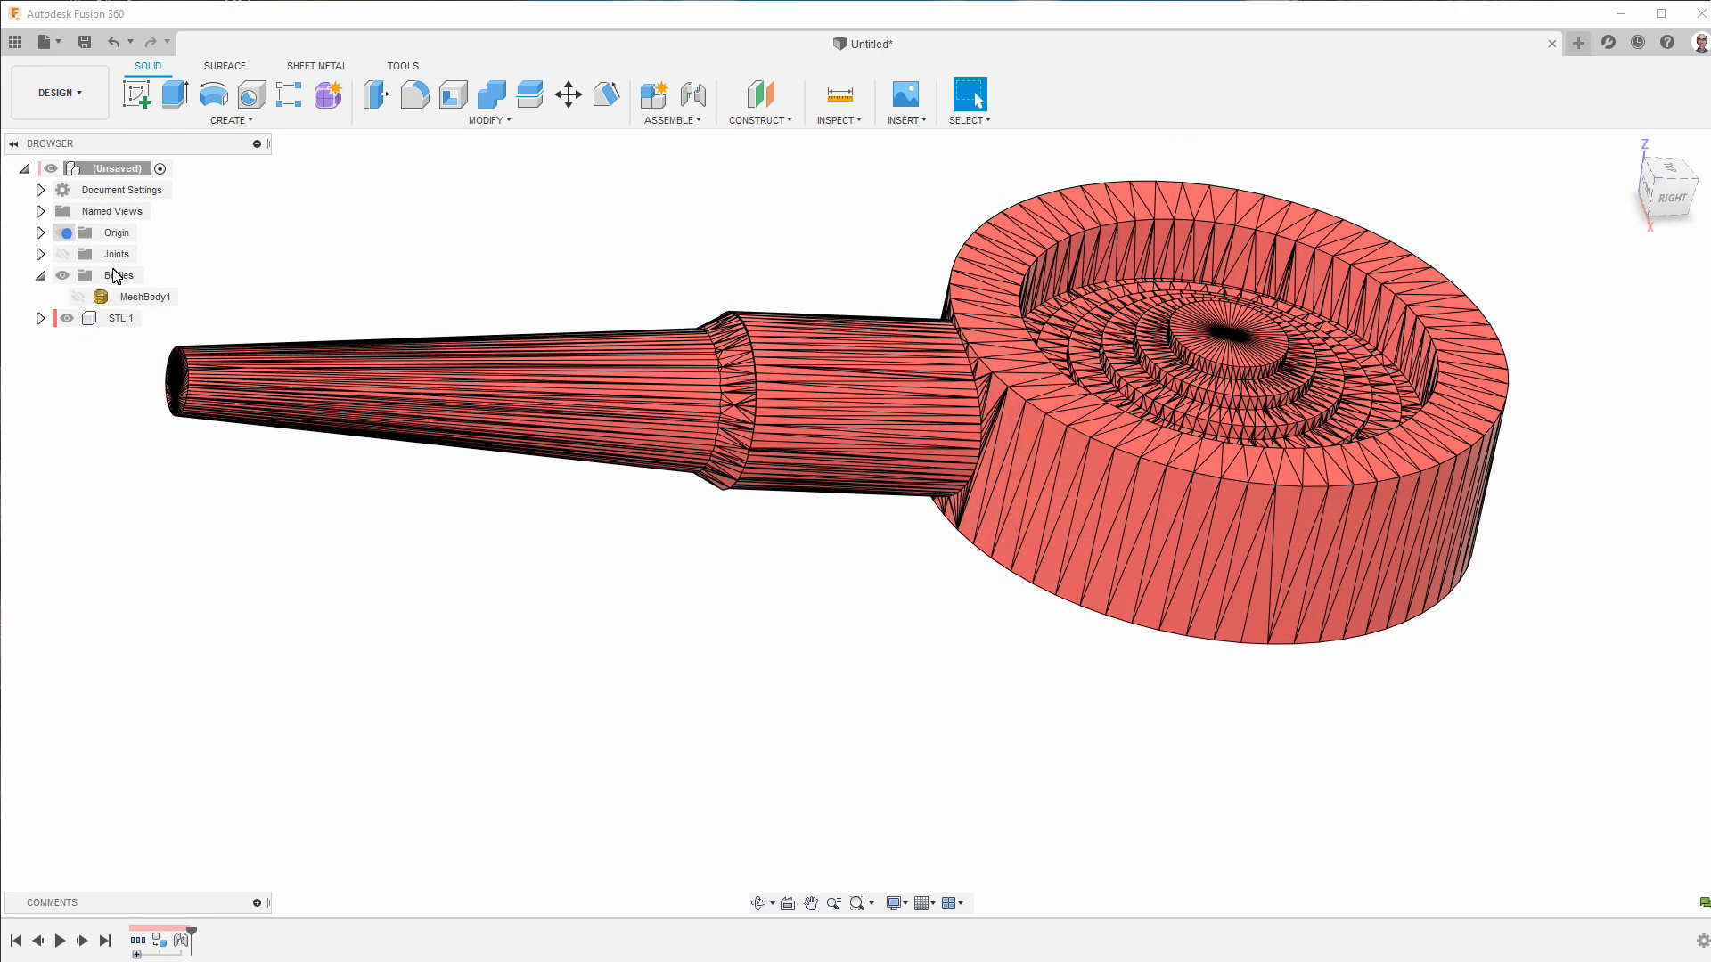
right_click(101, 178)
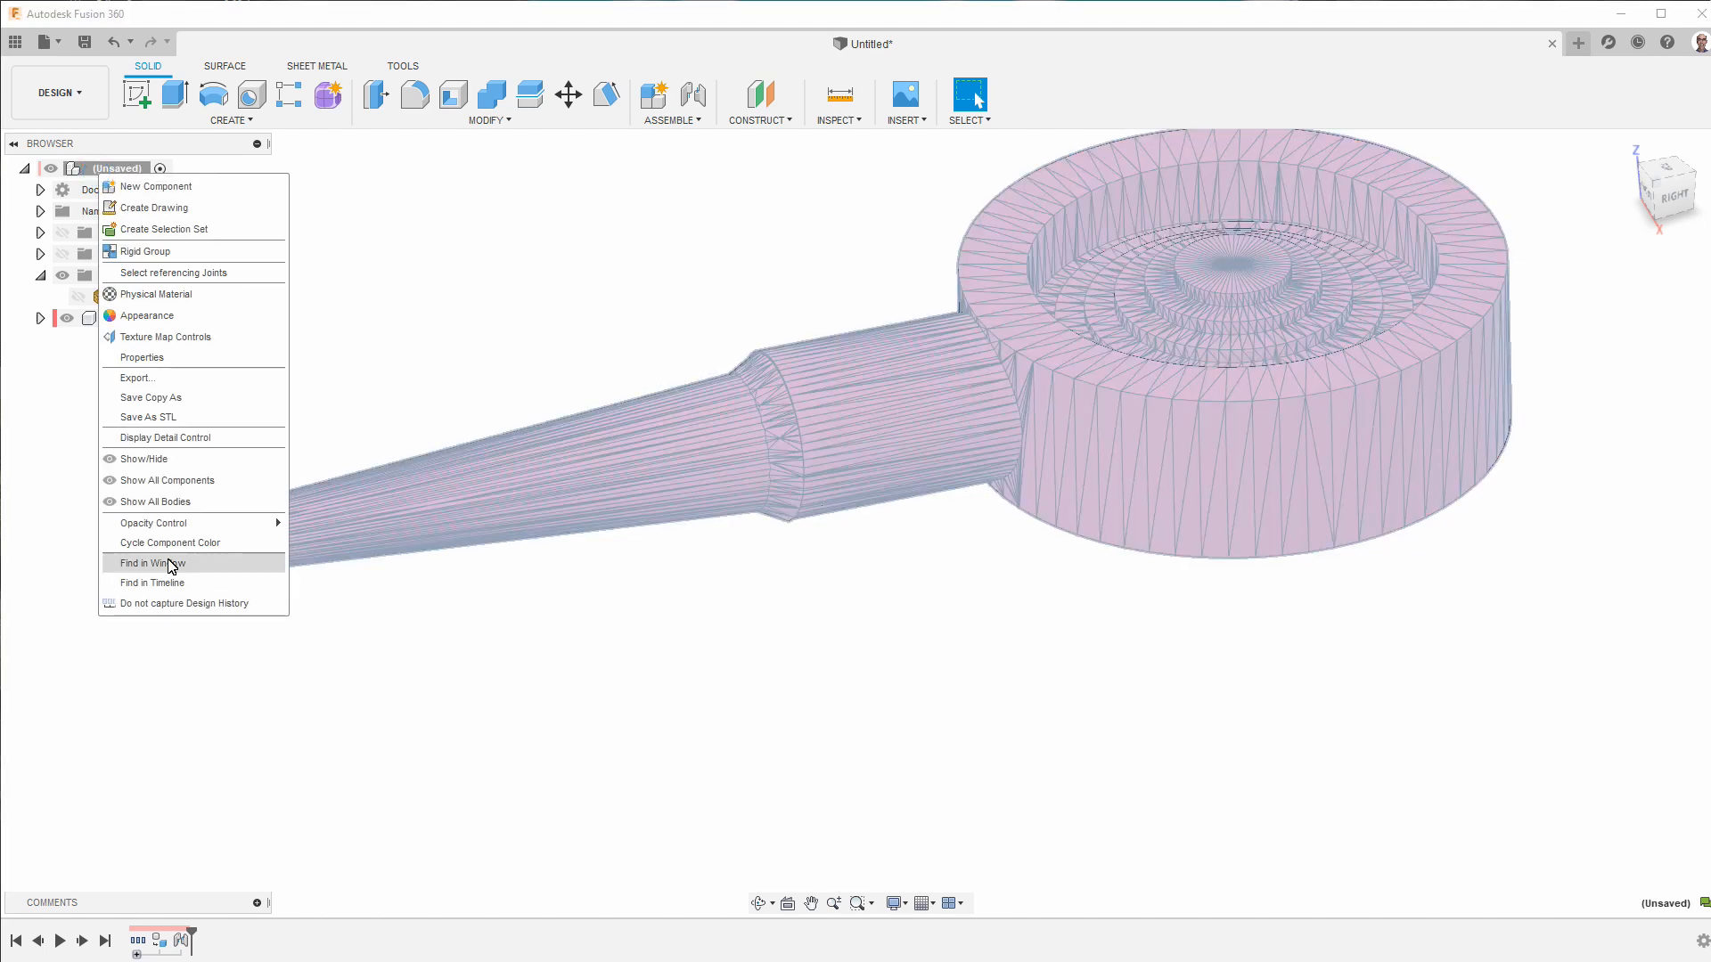
left_click(171, 187)
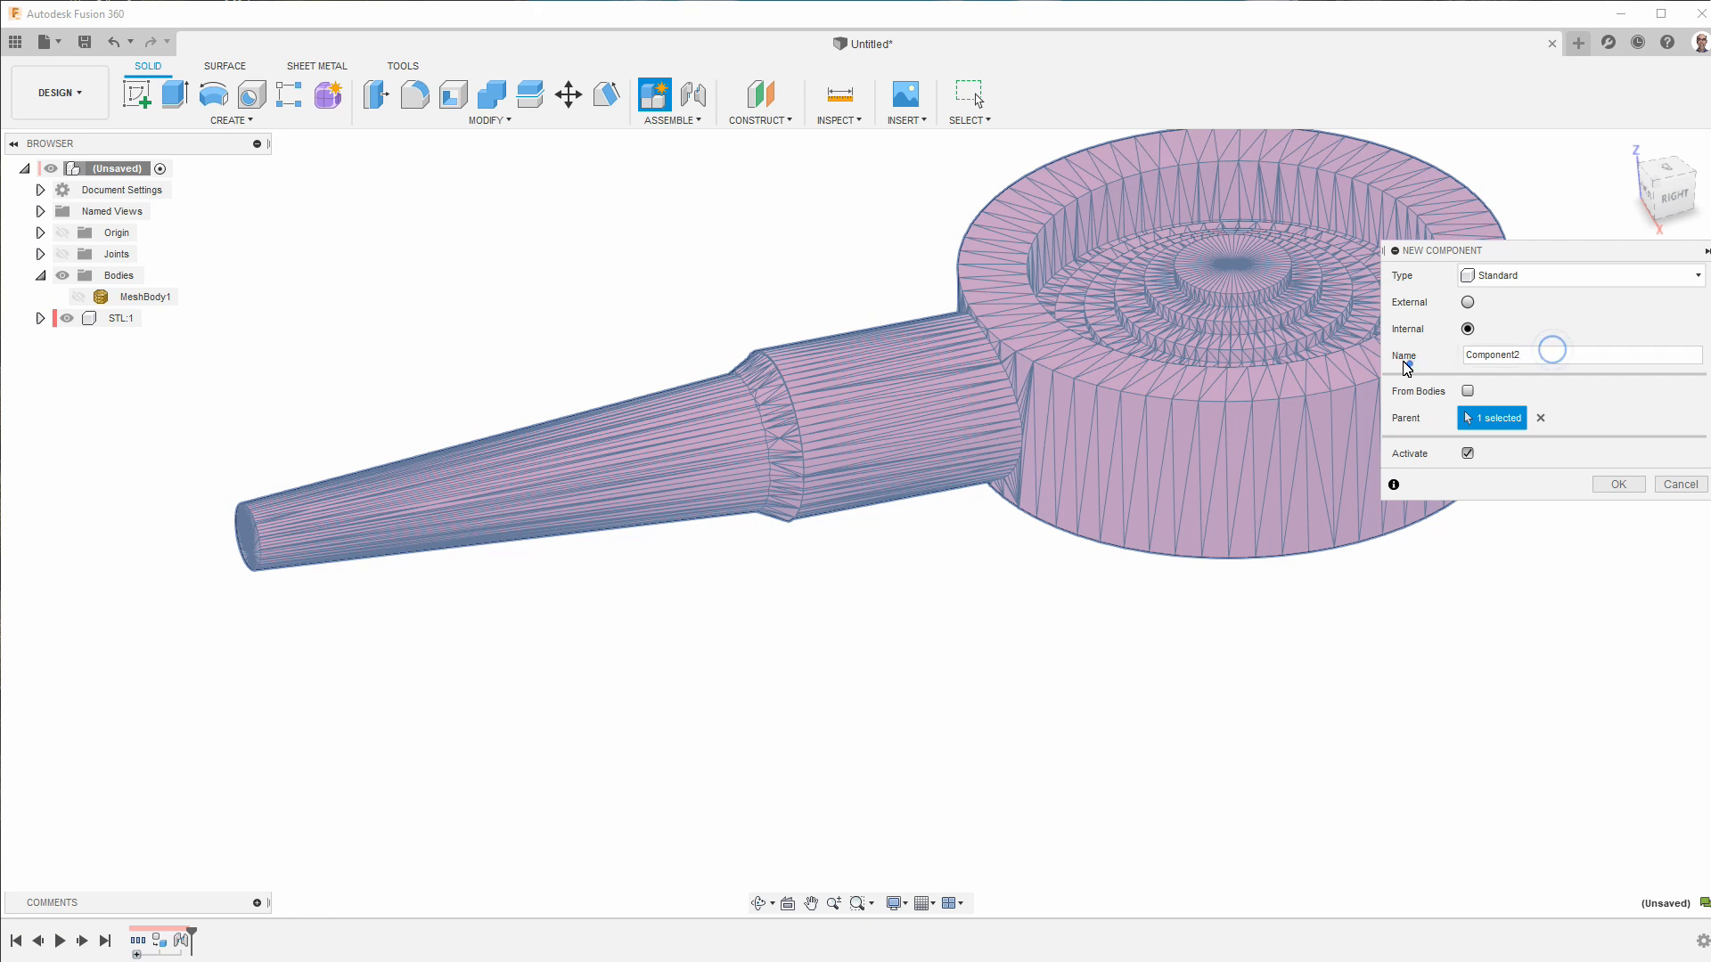
double_click(1543, 355)
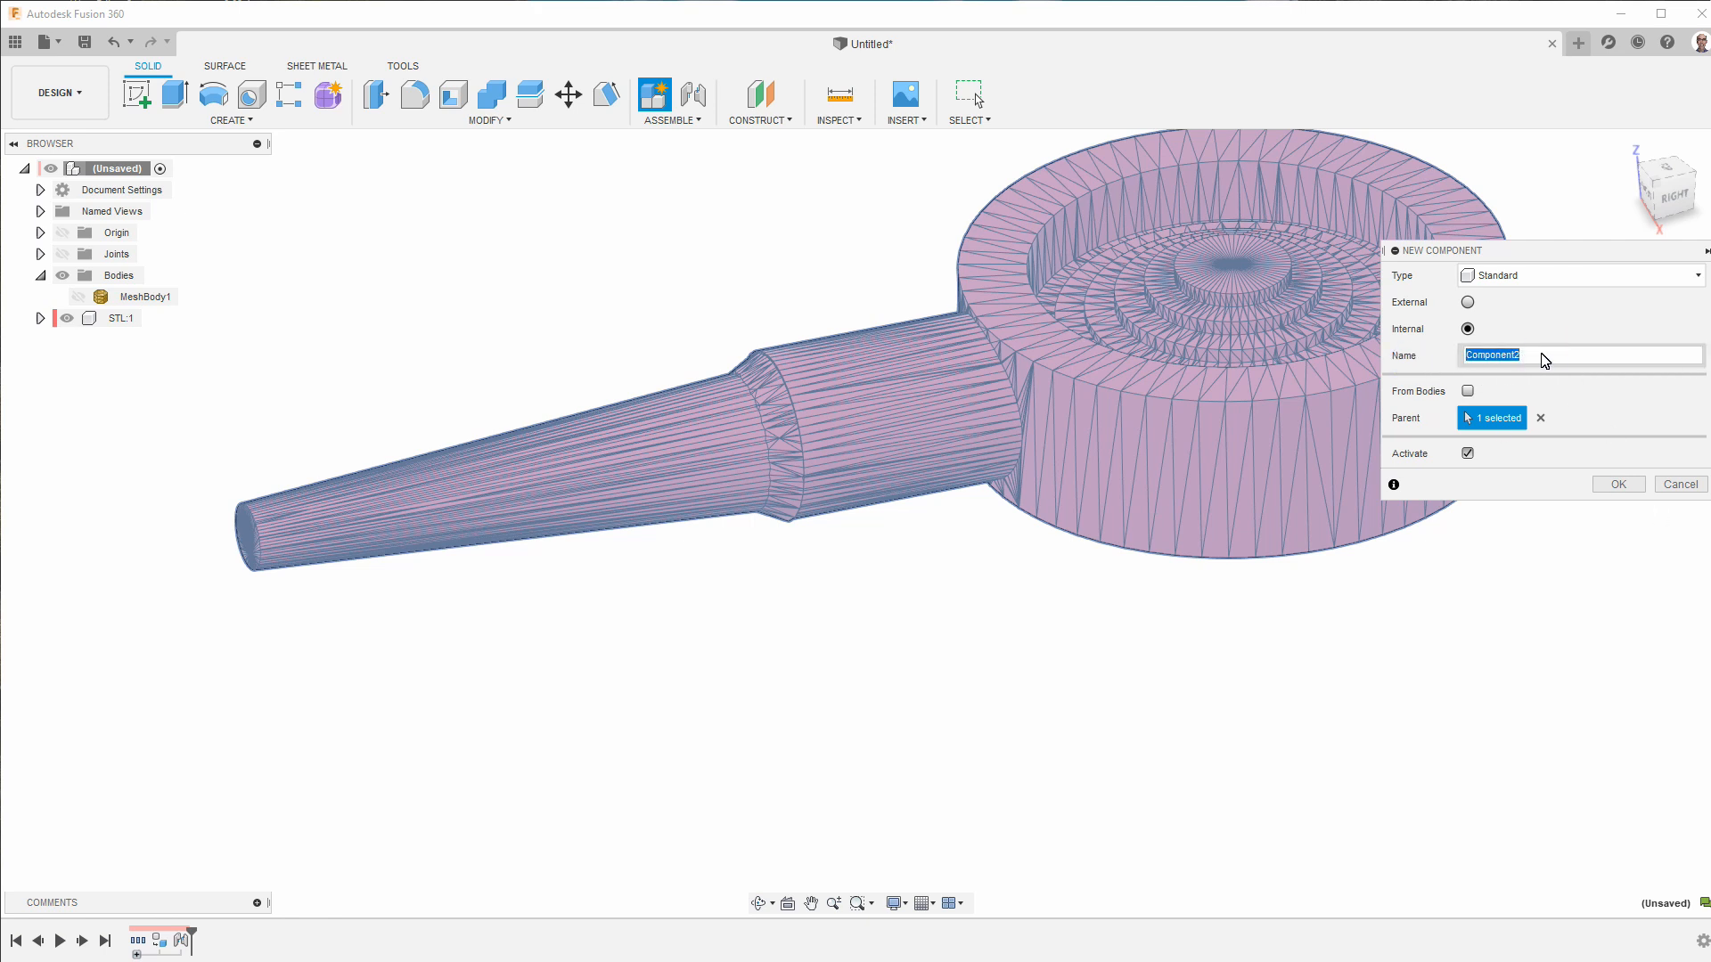
key("Return")
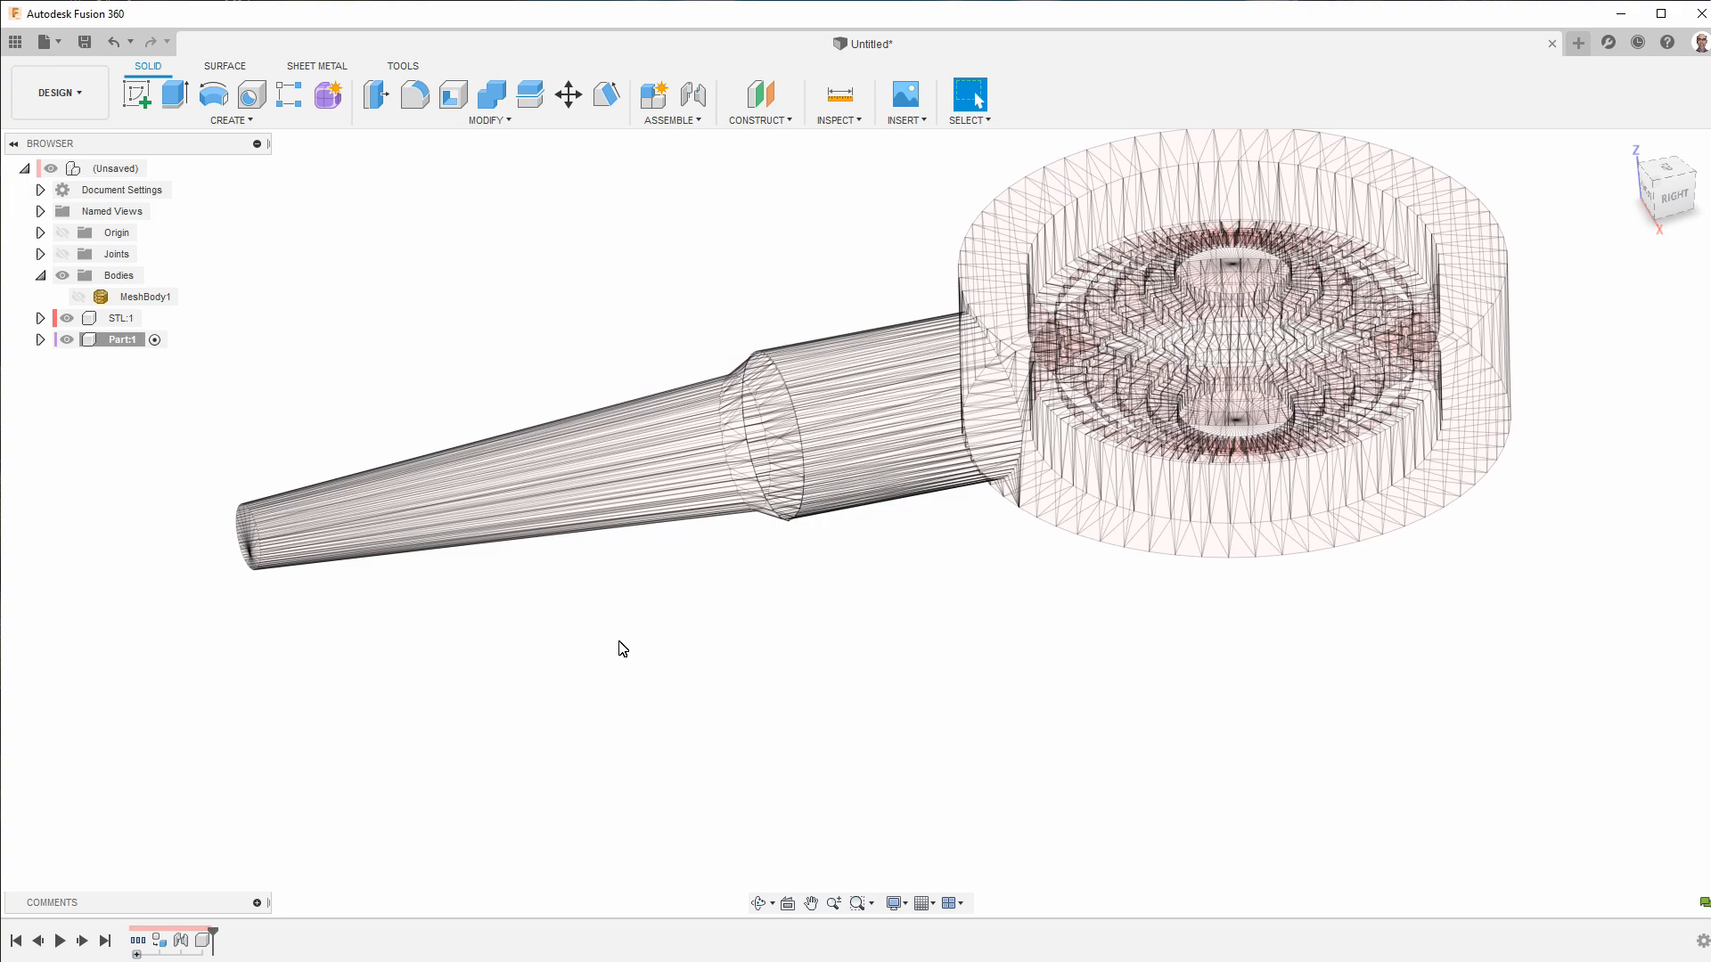
- Construct a midplane between the upper and lower flat faces of the ring on the STL component
middle_click_drag(960, 670, 911, 672, "shift")
middle_click_drag(829, 623, 980, 619, "shift")
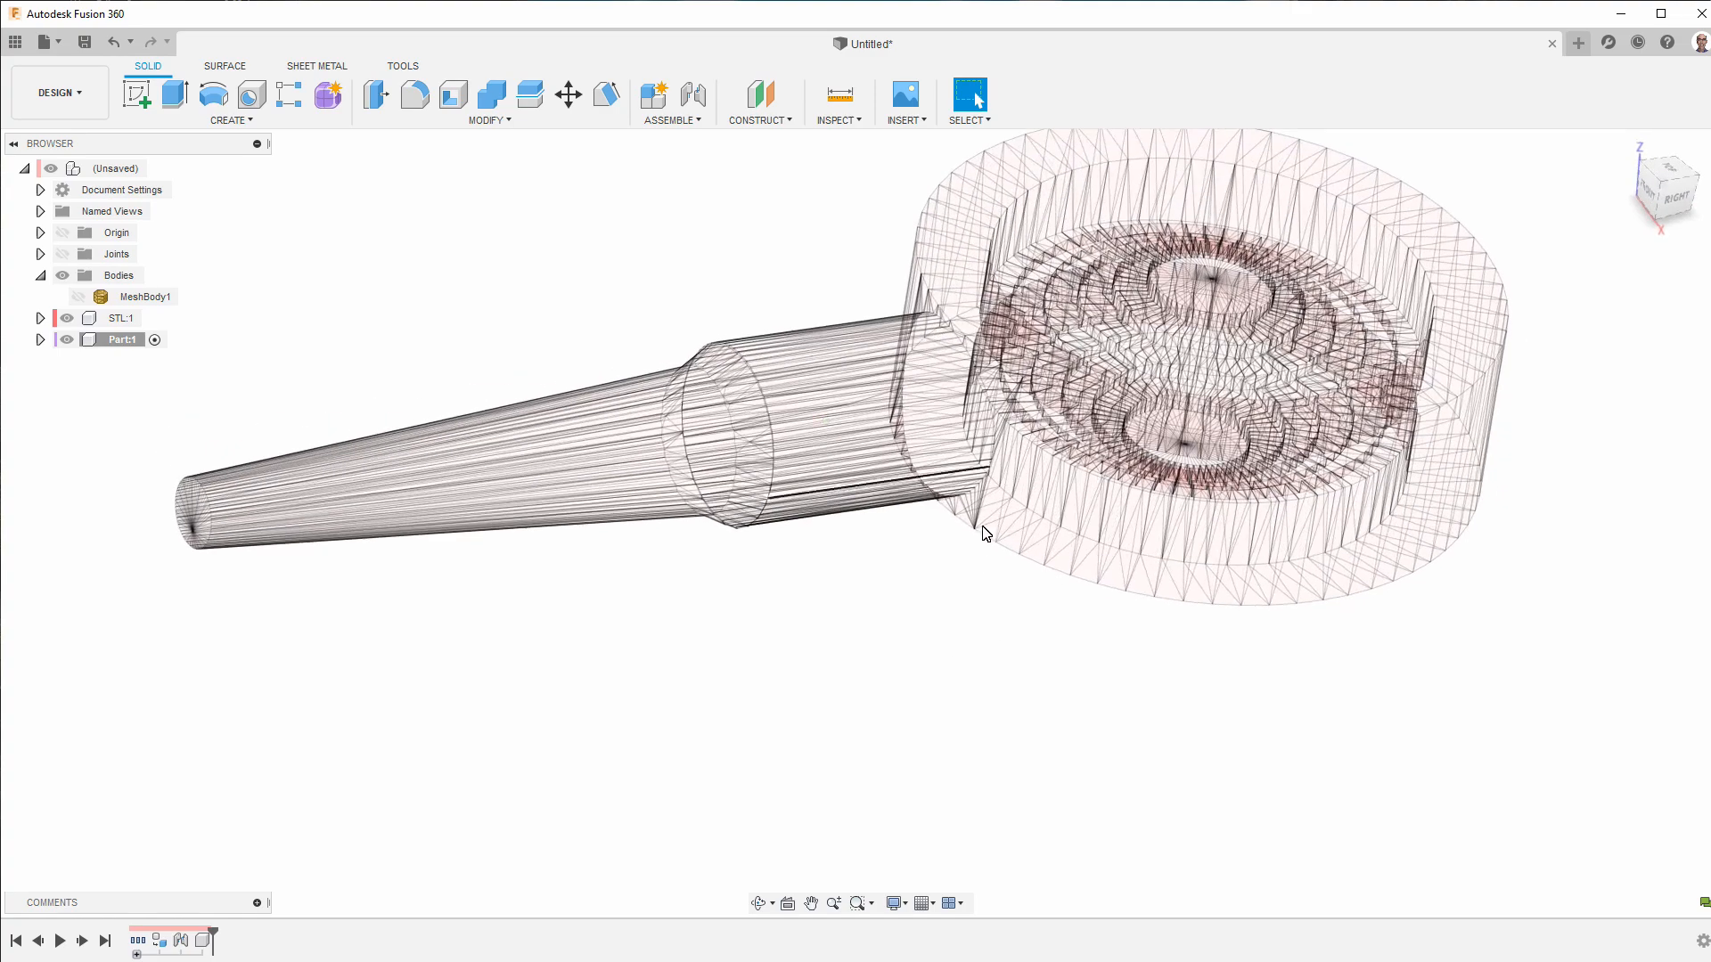
middle_click_drag(1024, 542, 1105, 563, "shift")
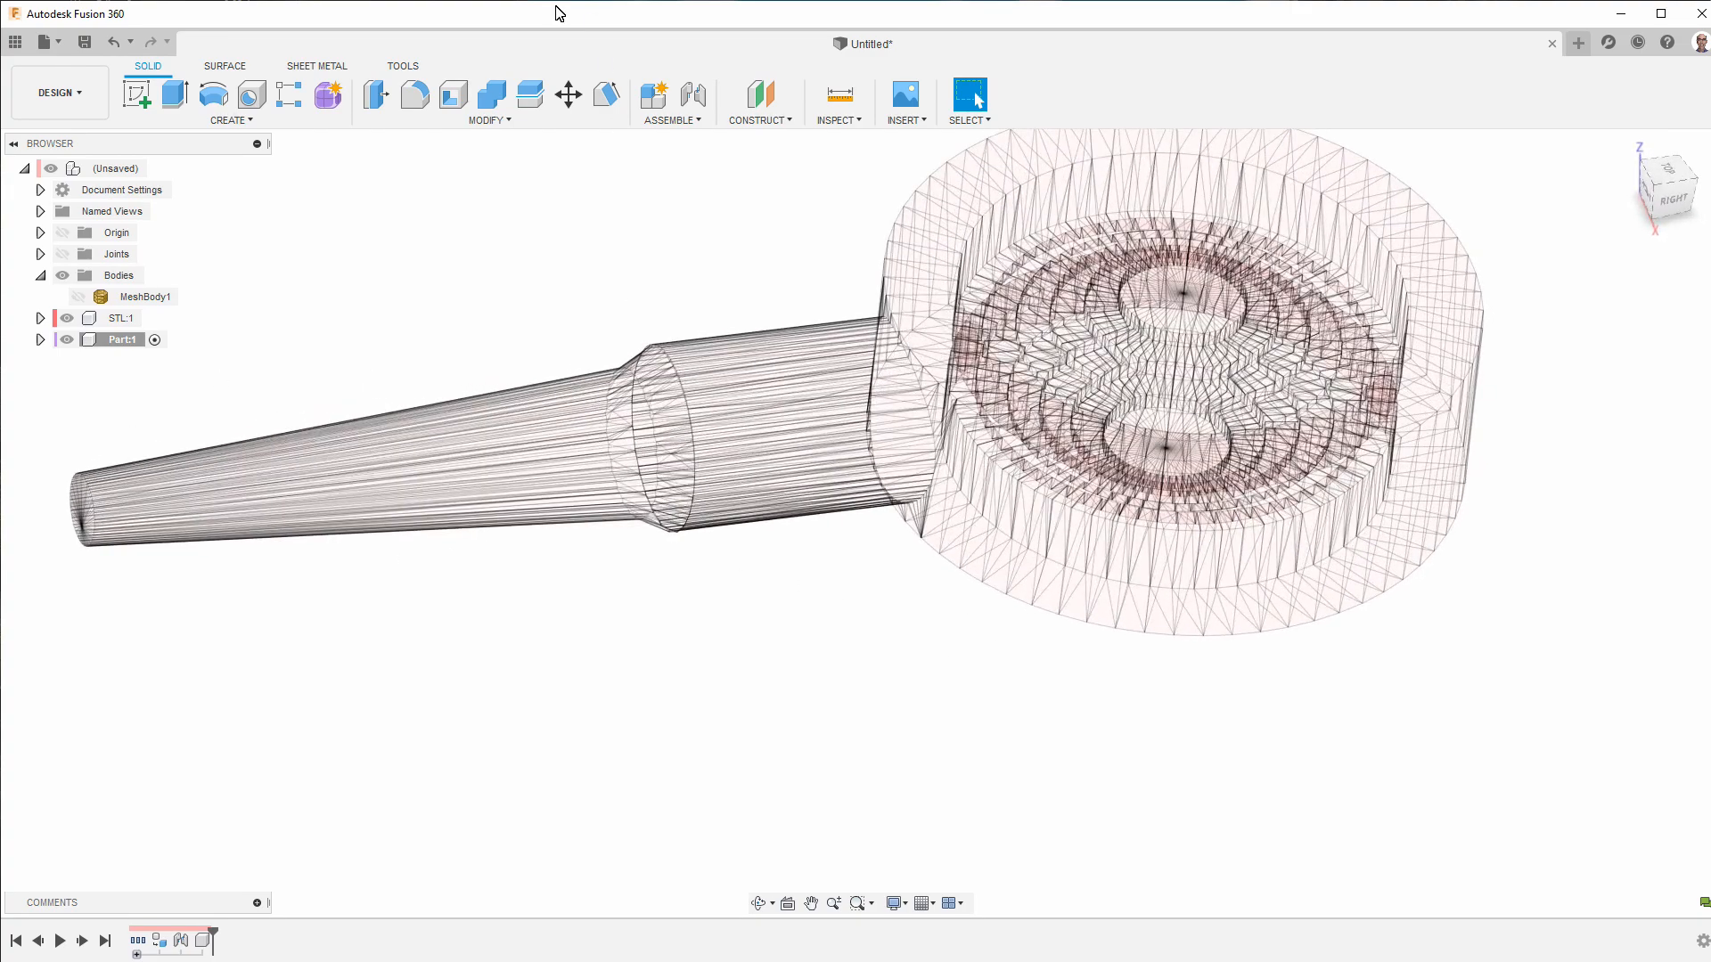
left_click(758, 120)
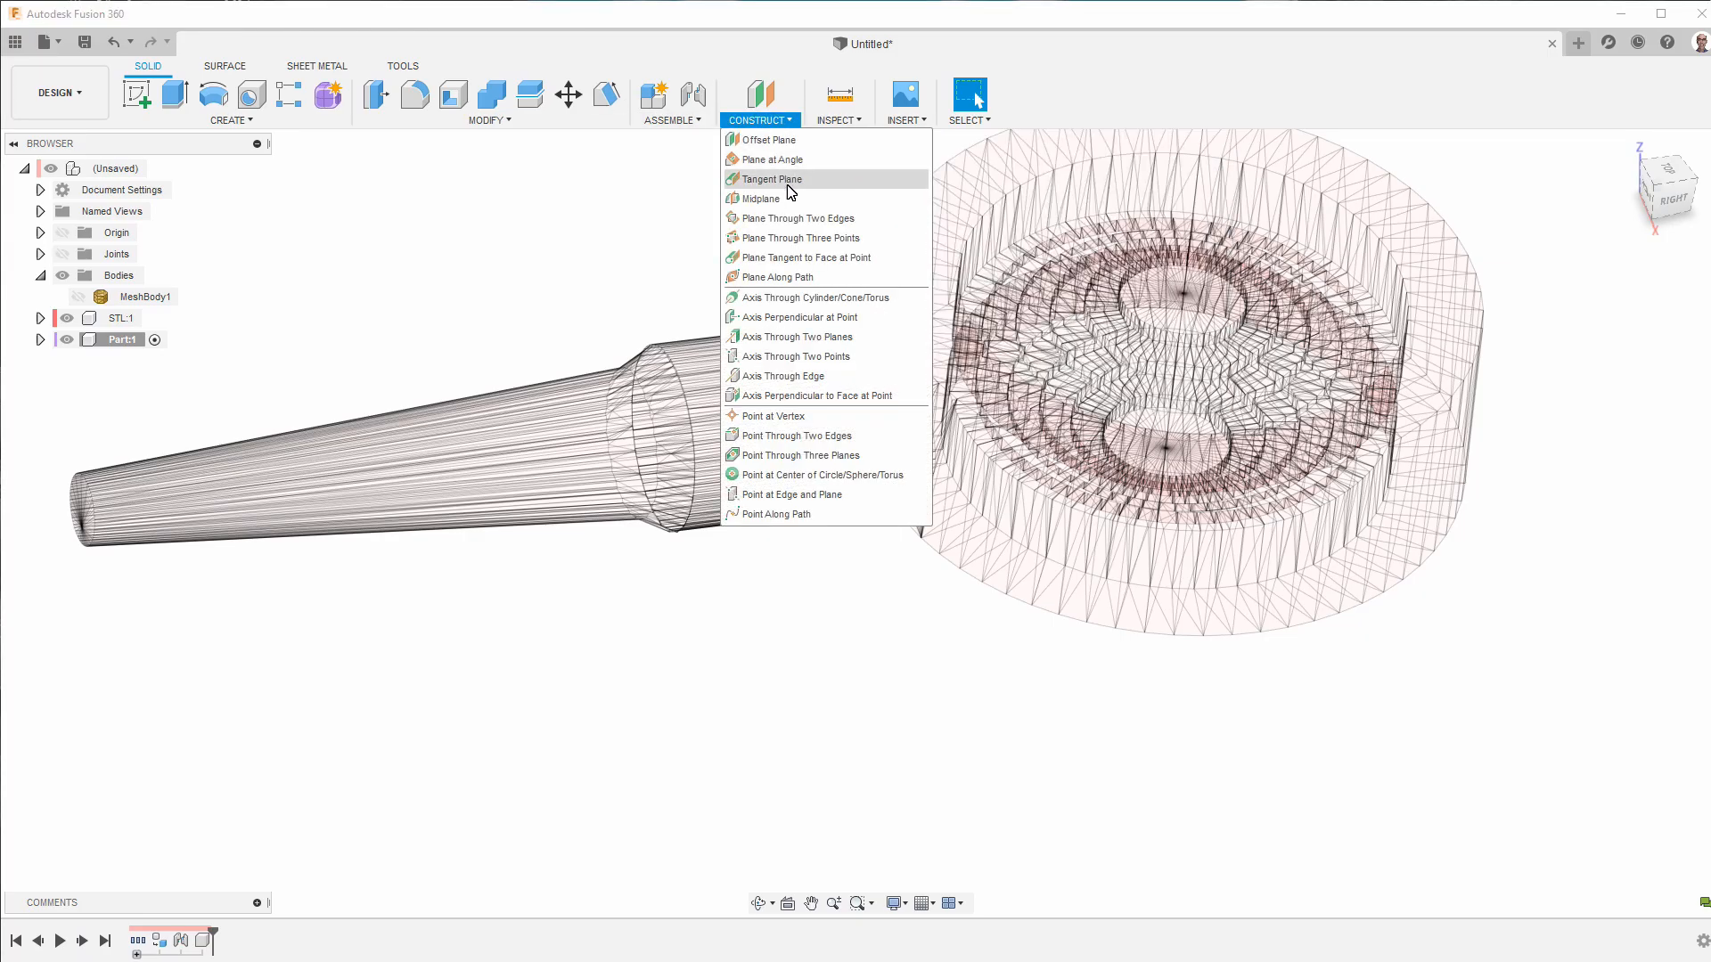
left_click(762, 197)
middle_click_drag(761, 198, 936, 706, "shift")
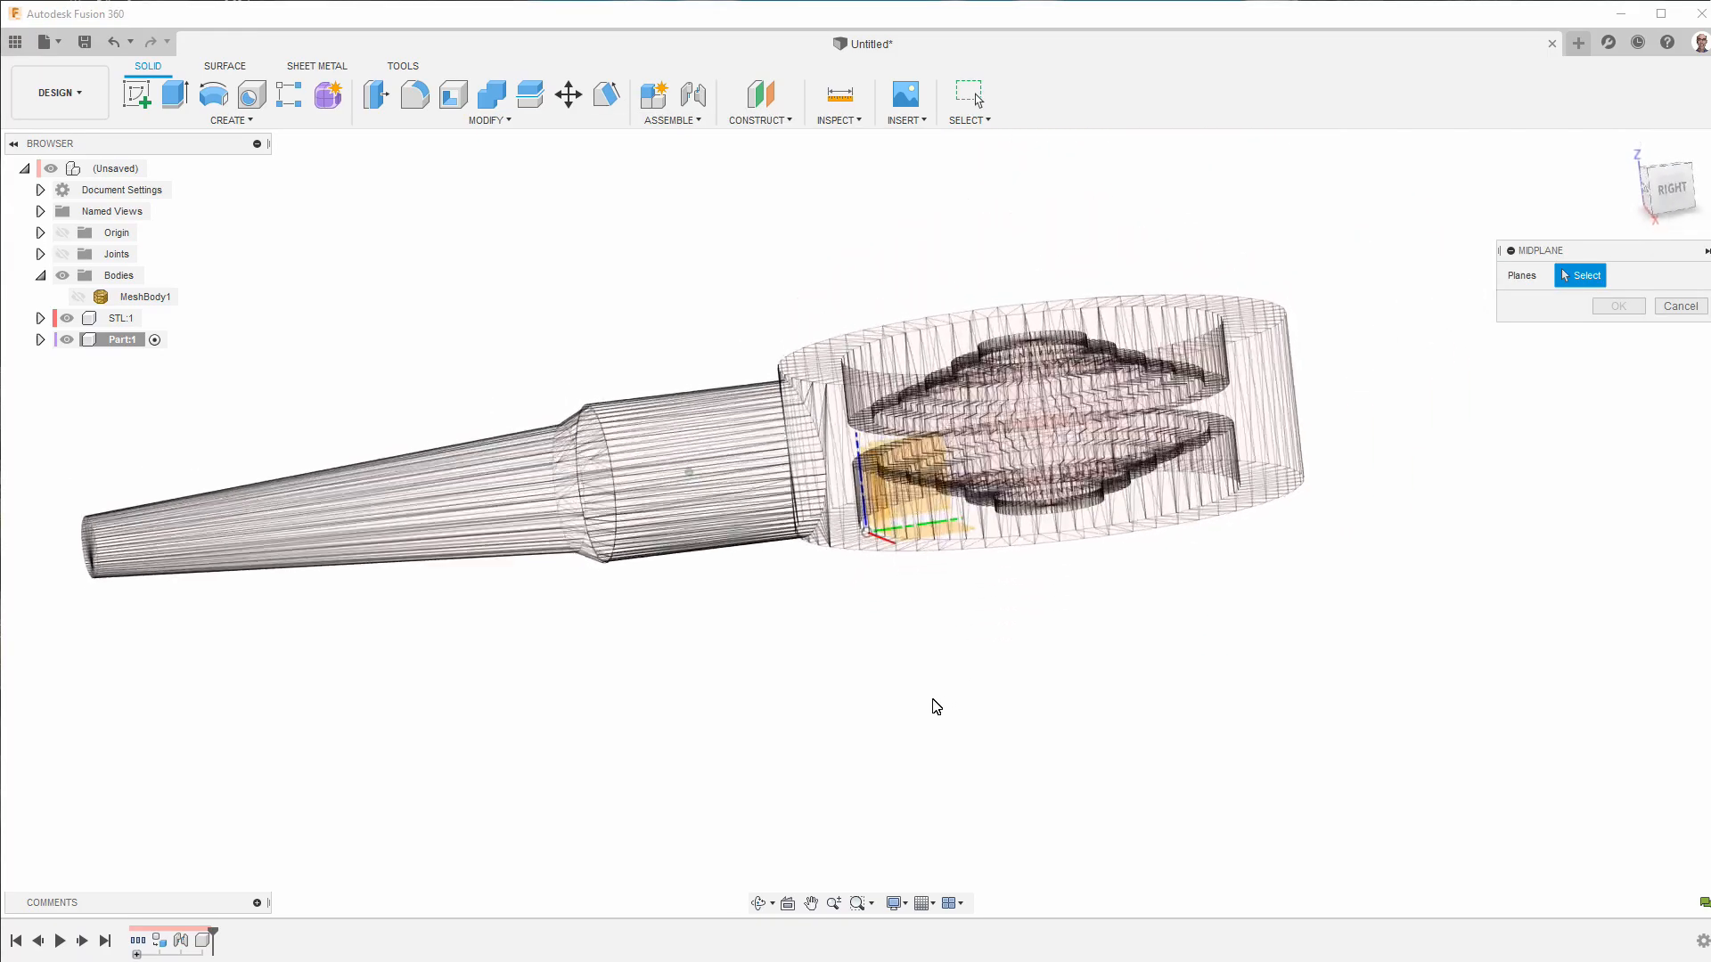
scroll(936, 707, "up", 10)
mouse_move(778, 611)
middle_mouse_down("shift")
mouse_move(775, 657)
mouse_move(775, 580)
middle_mouse_up("shift")
middle_click_drag(659, 422, 798, 317, "shift")
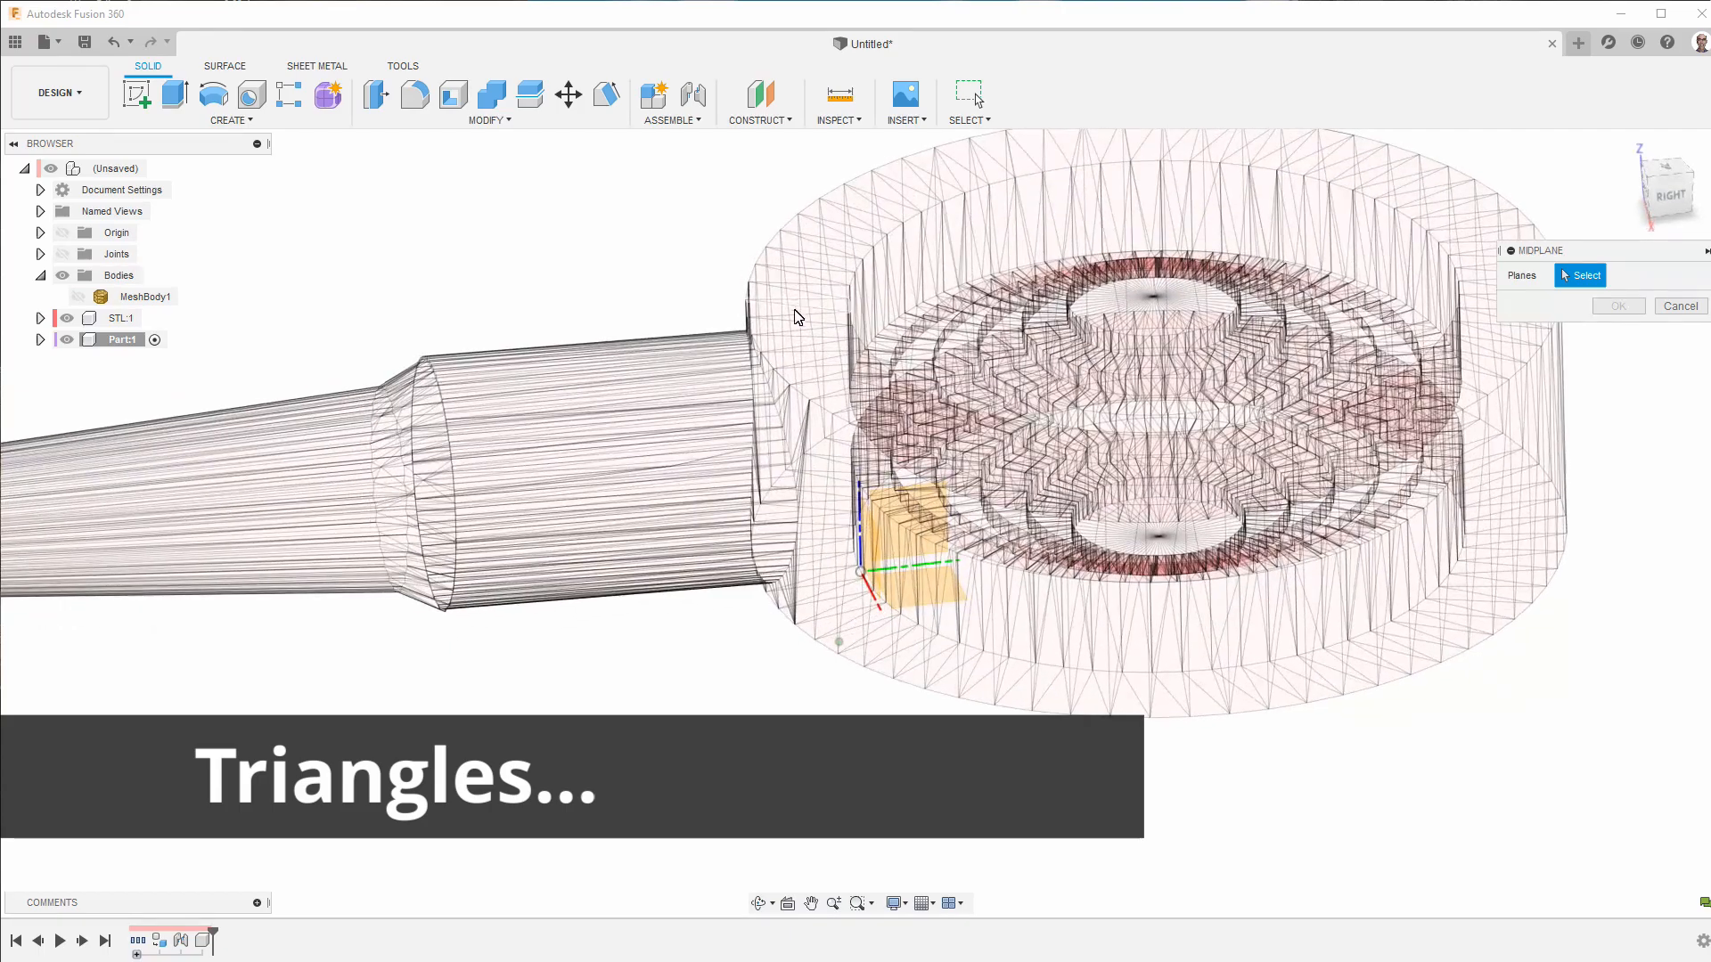
left_click(935, 187)
middle_click_drag(935, 187, 1093, 864, "shift")
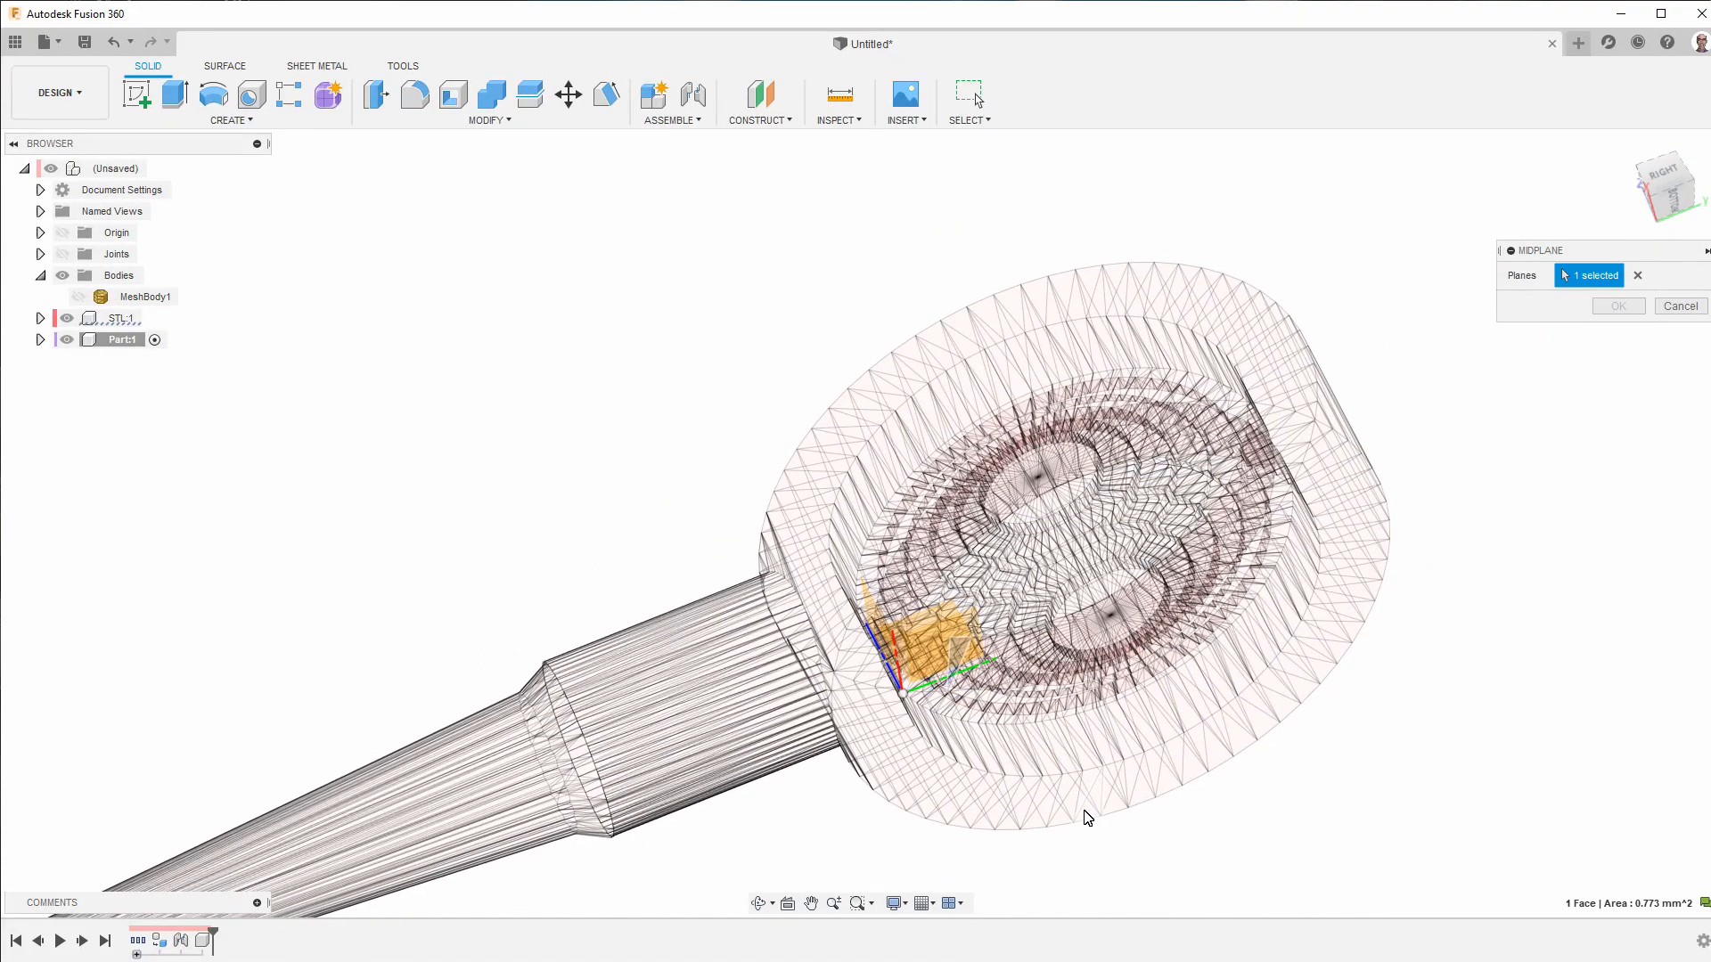
middle_click_drag(1298, 453, 1595, 241, "shift")
left_click(1674, 190)
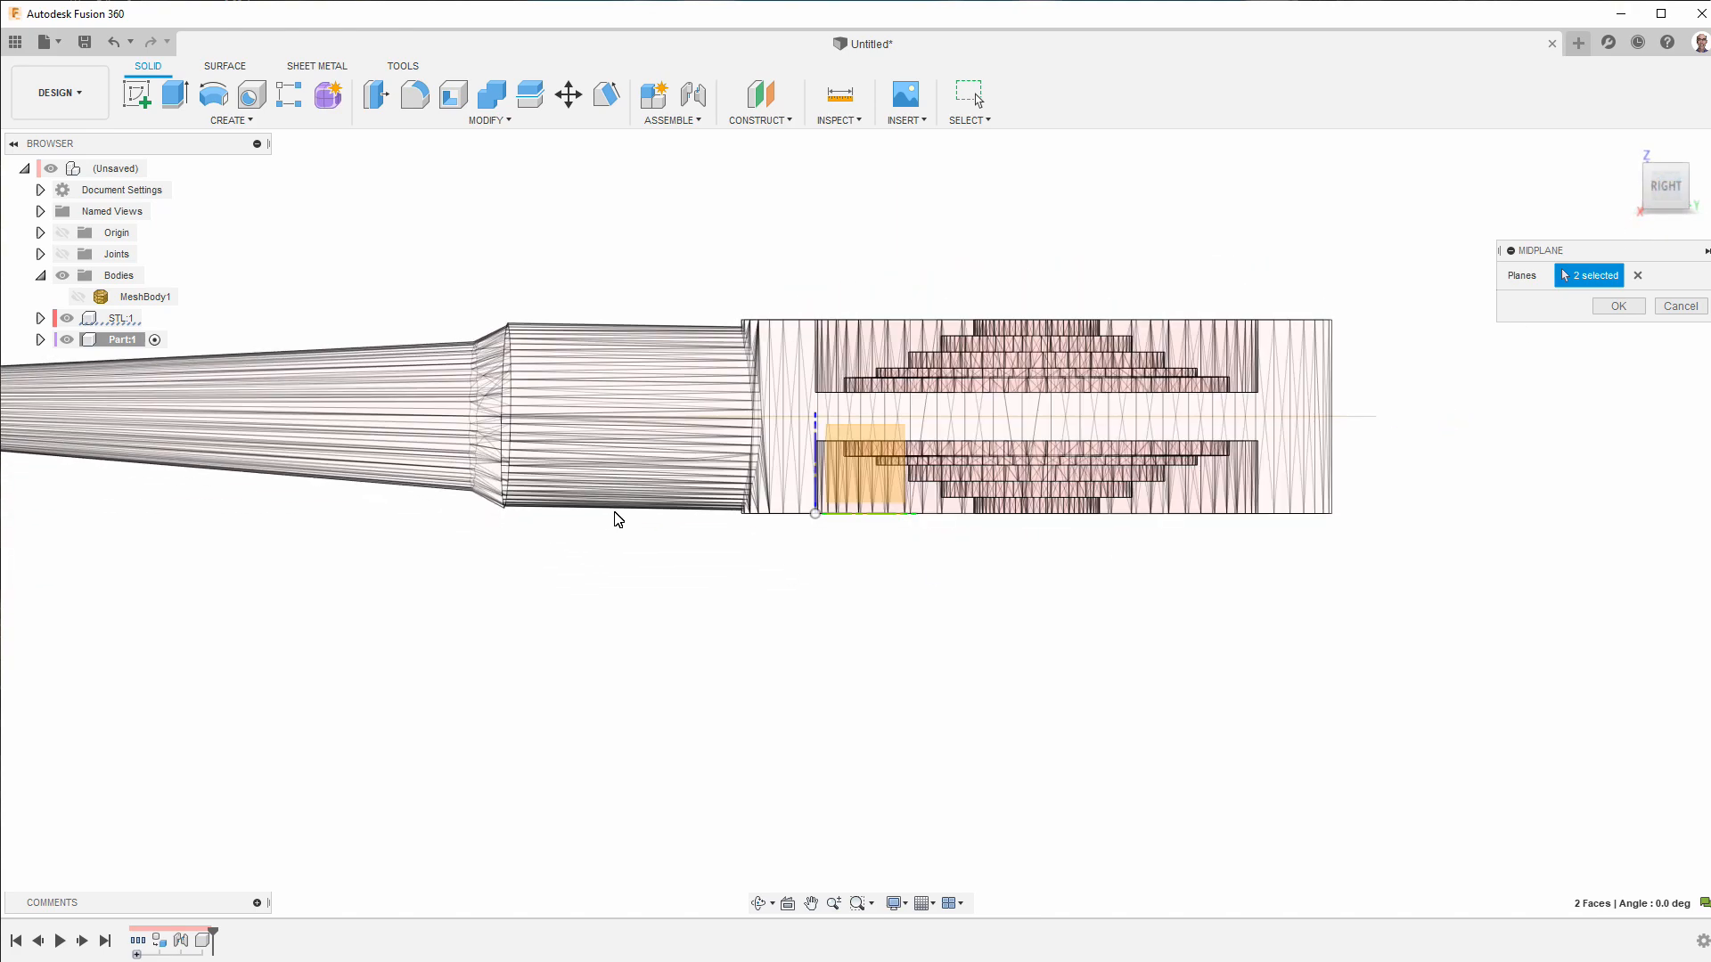
left_click(1676, 214)
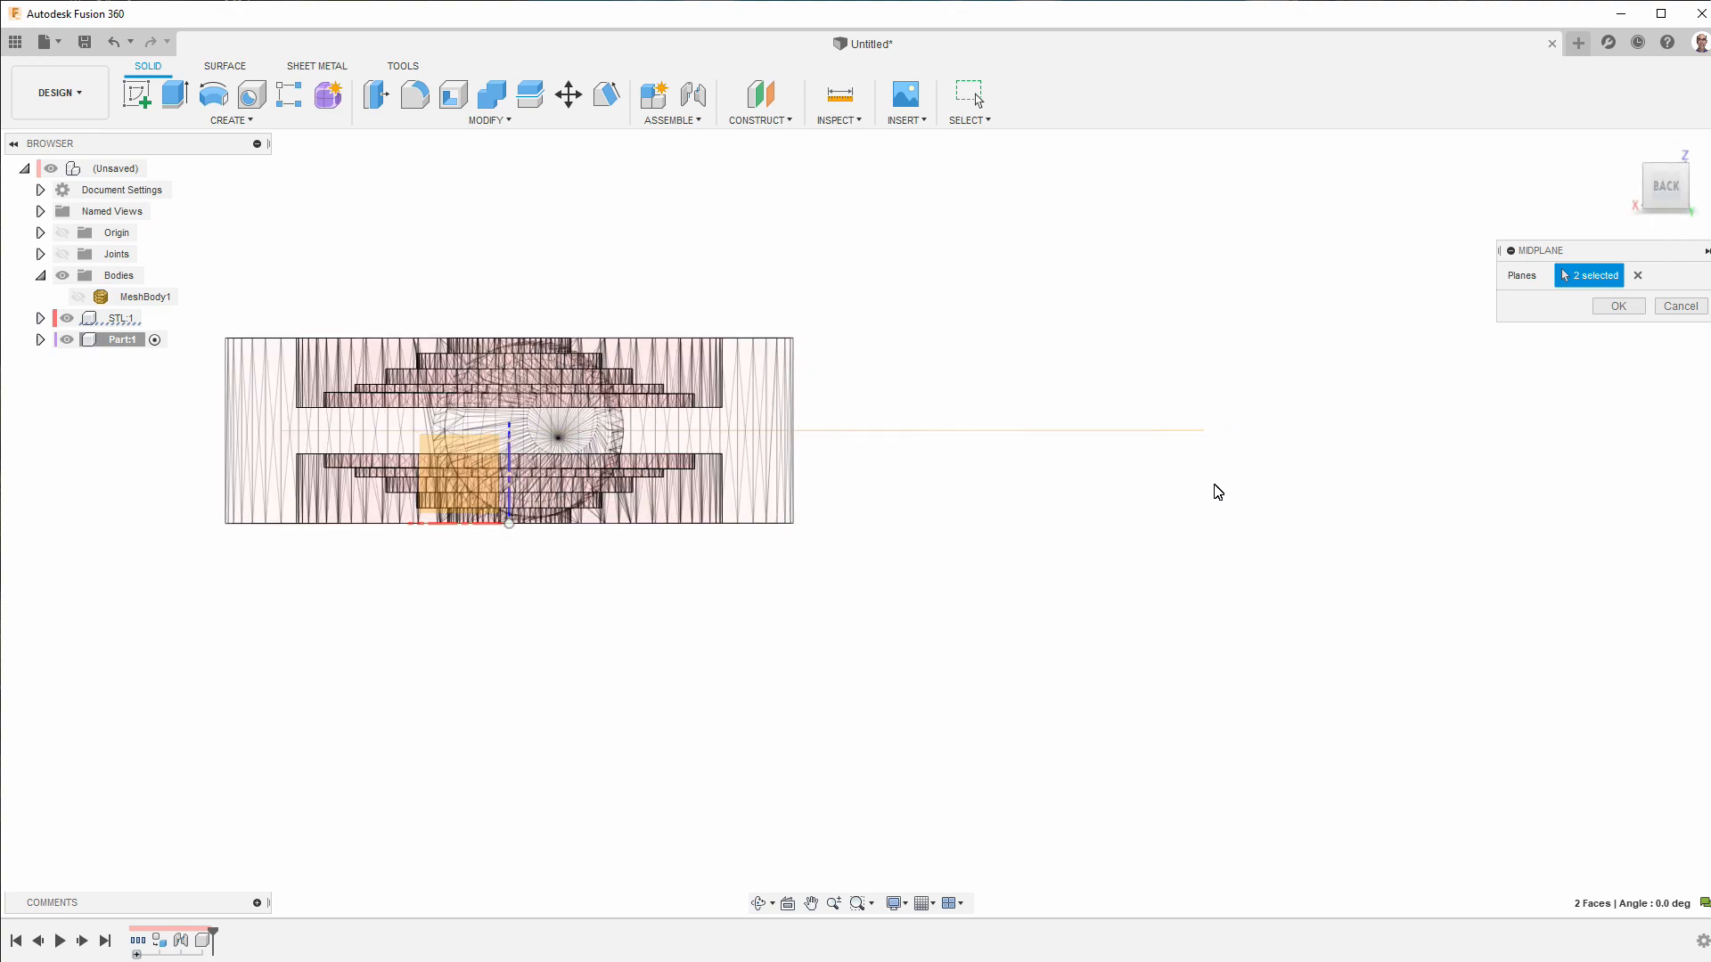
left_click(1619, 306)
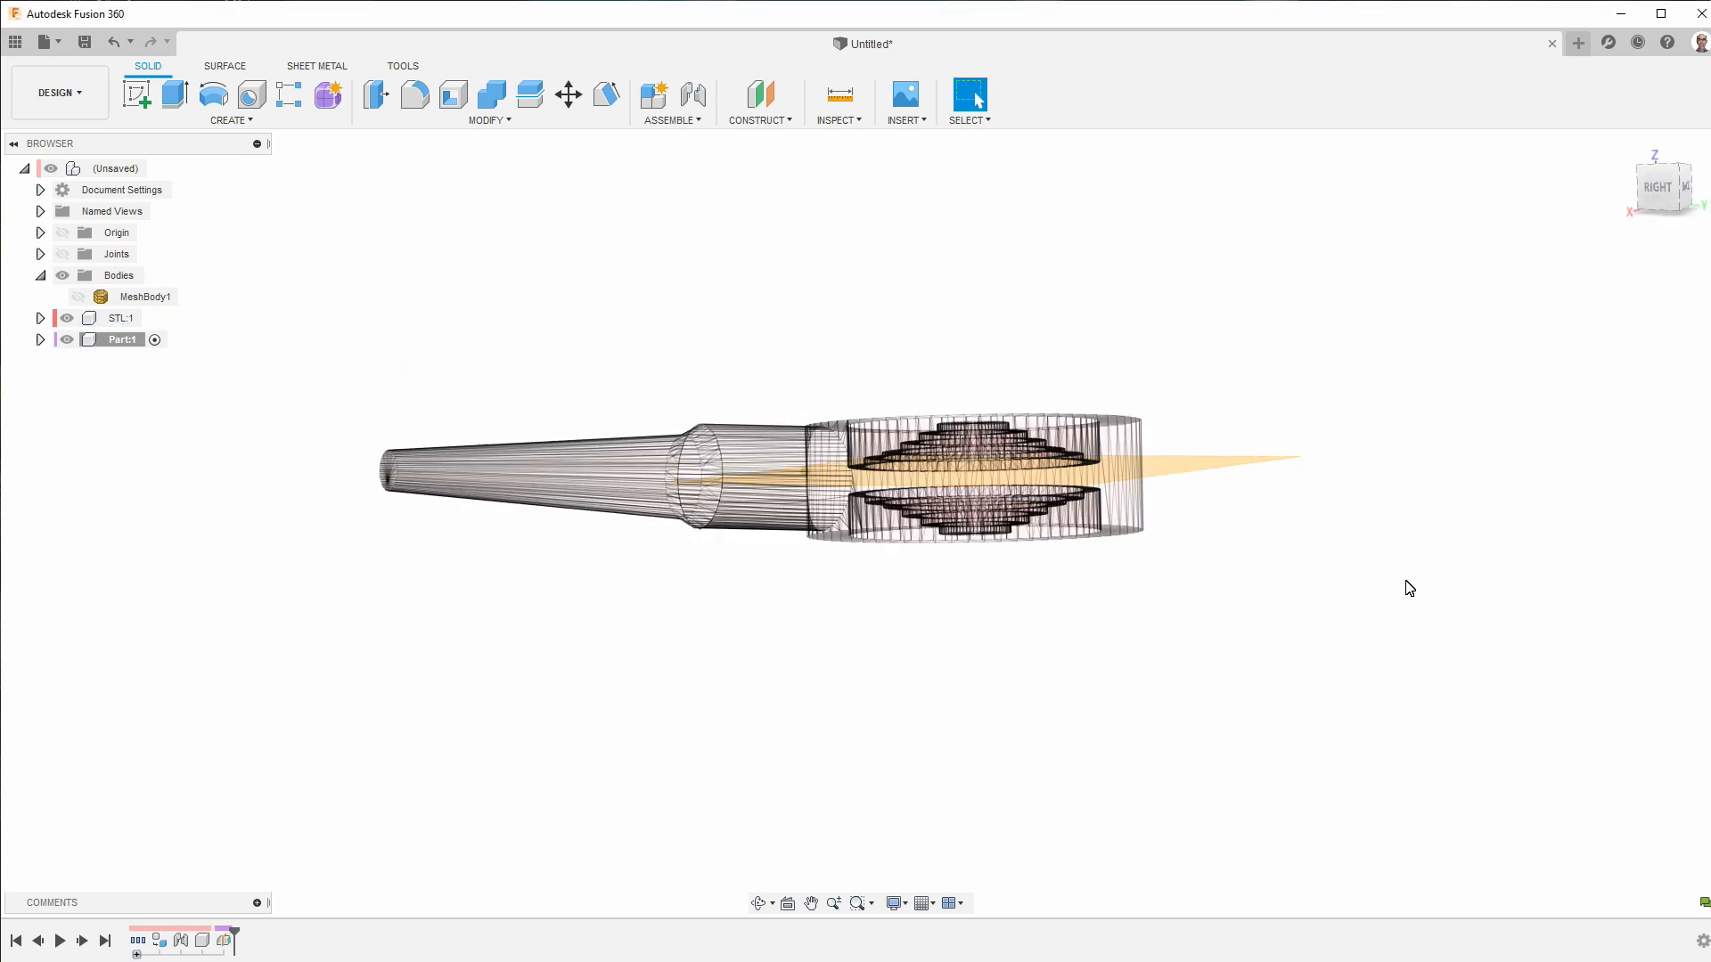
- Start a sketch on the new midplane inside the Part component
middle_click_drag(1322, 667, 1296, 700, "shift")
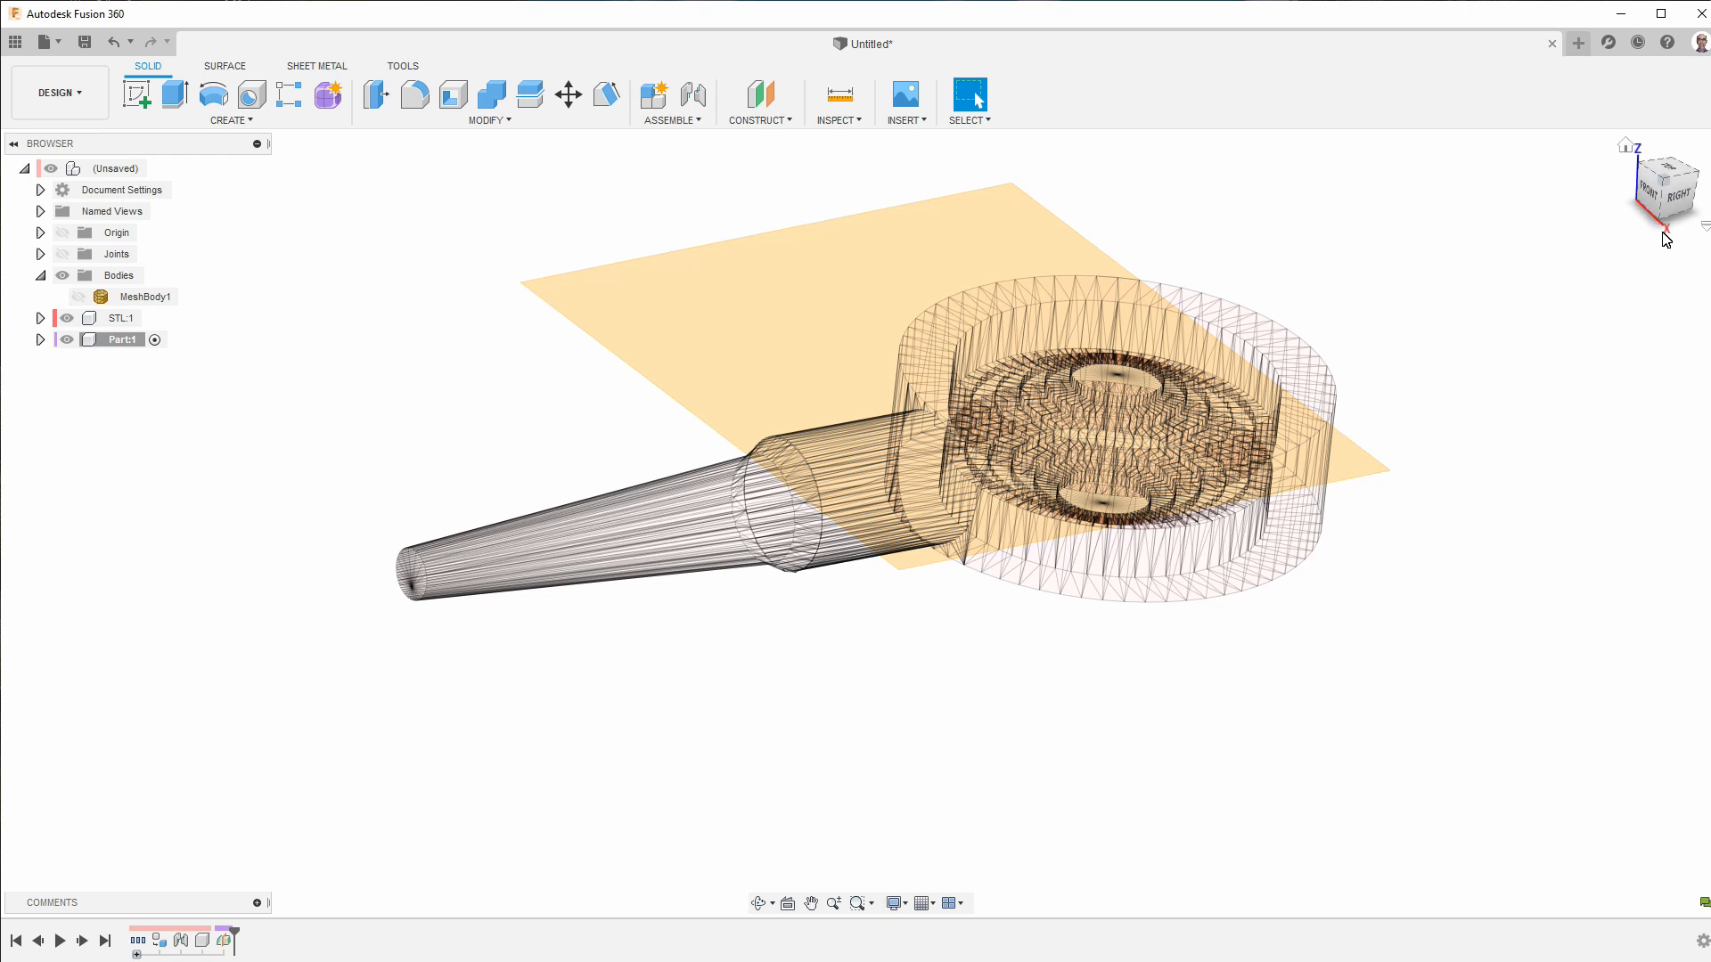
left_click(147, 103)
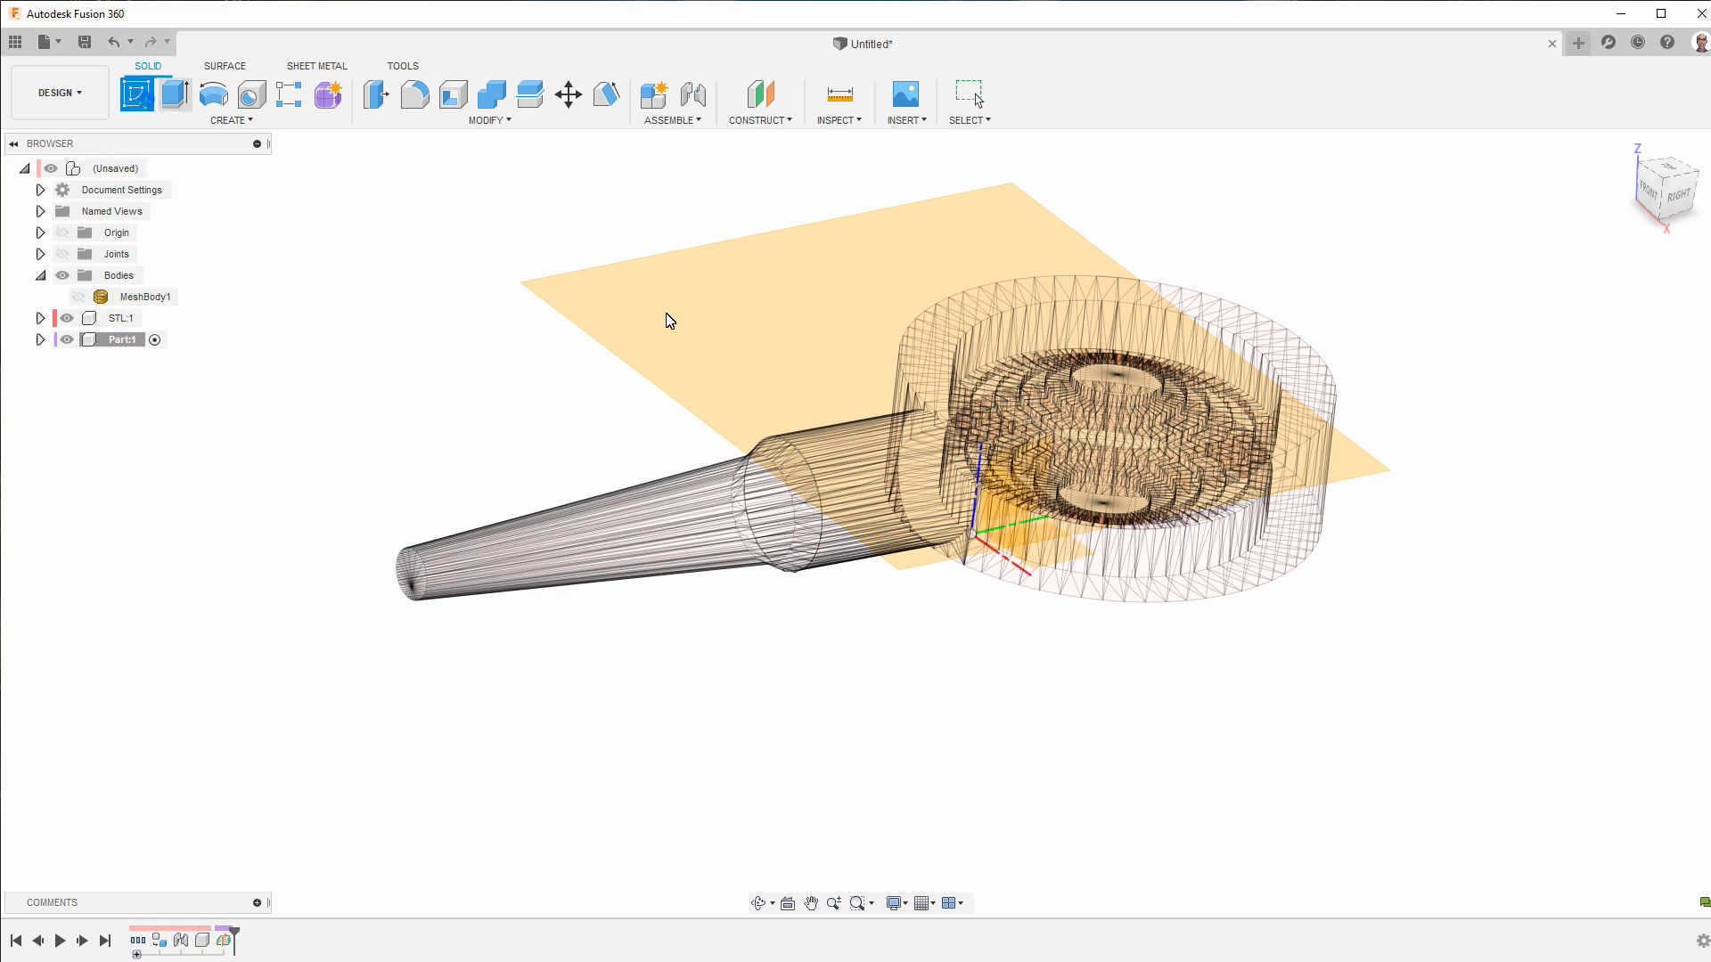
left_click(715, 352)
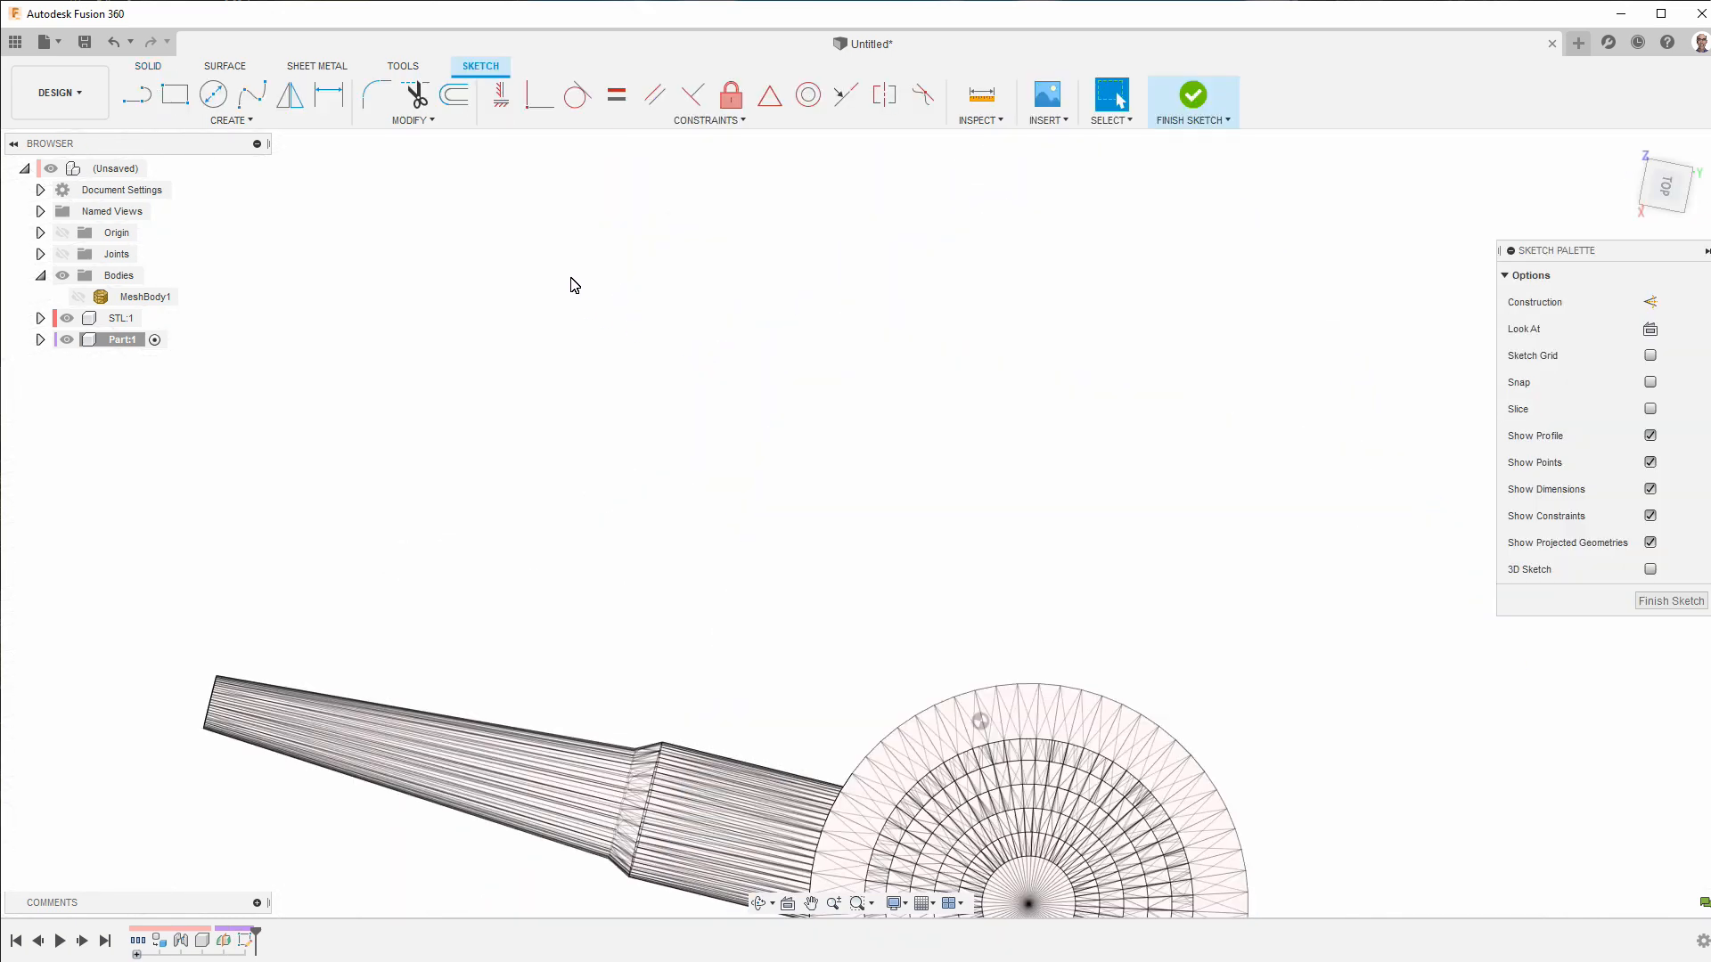
- Start a projection and pick the seven mesh vertices along one radial line, from the innermost step circle to the outer rim
scroll(718, 638, "up", 2)
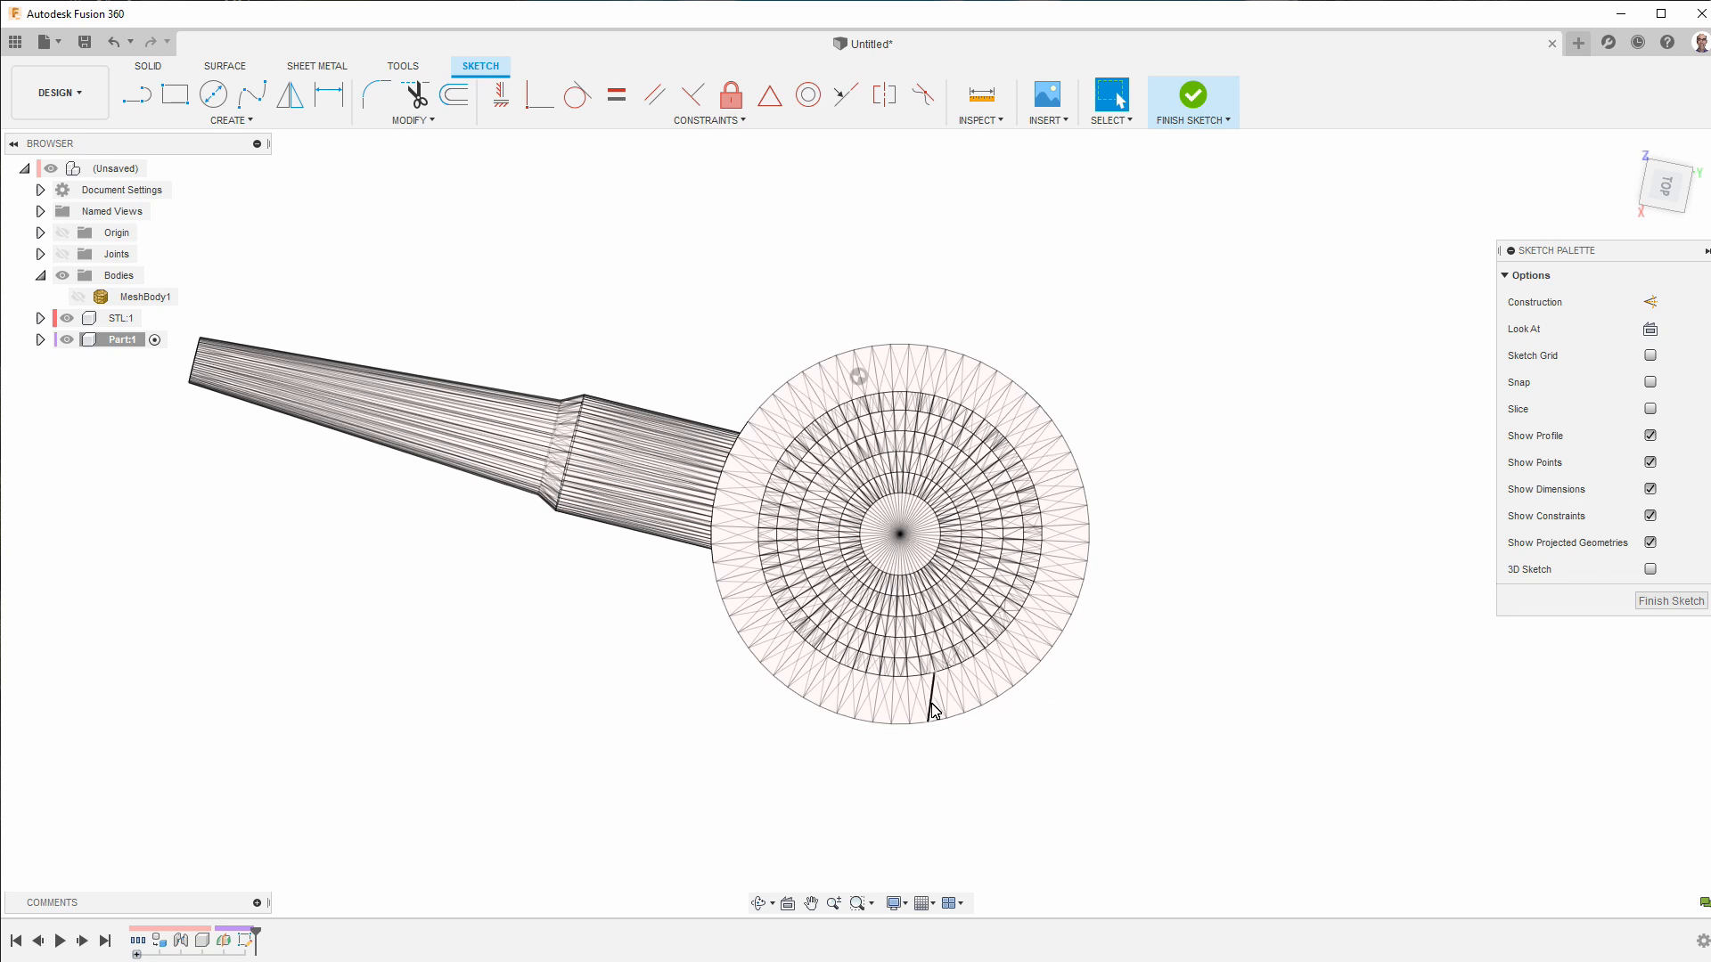
scroll(931, 700, "up", 2)
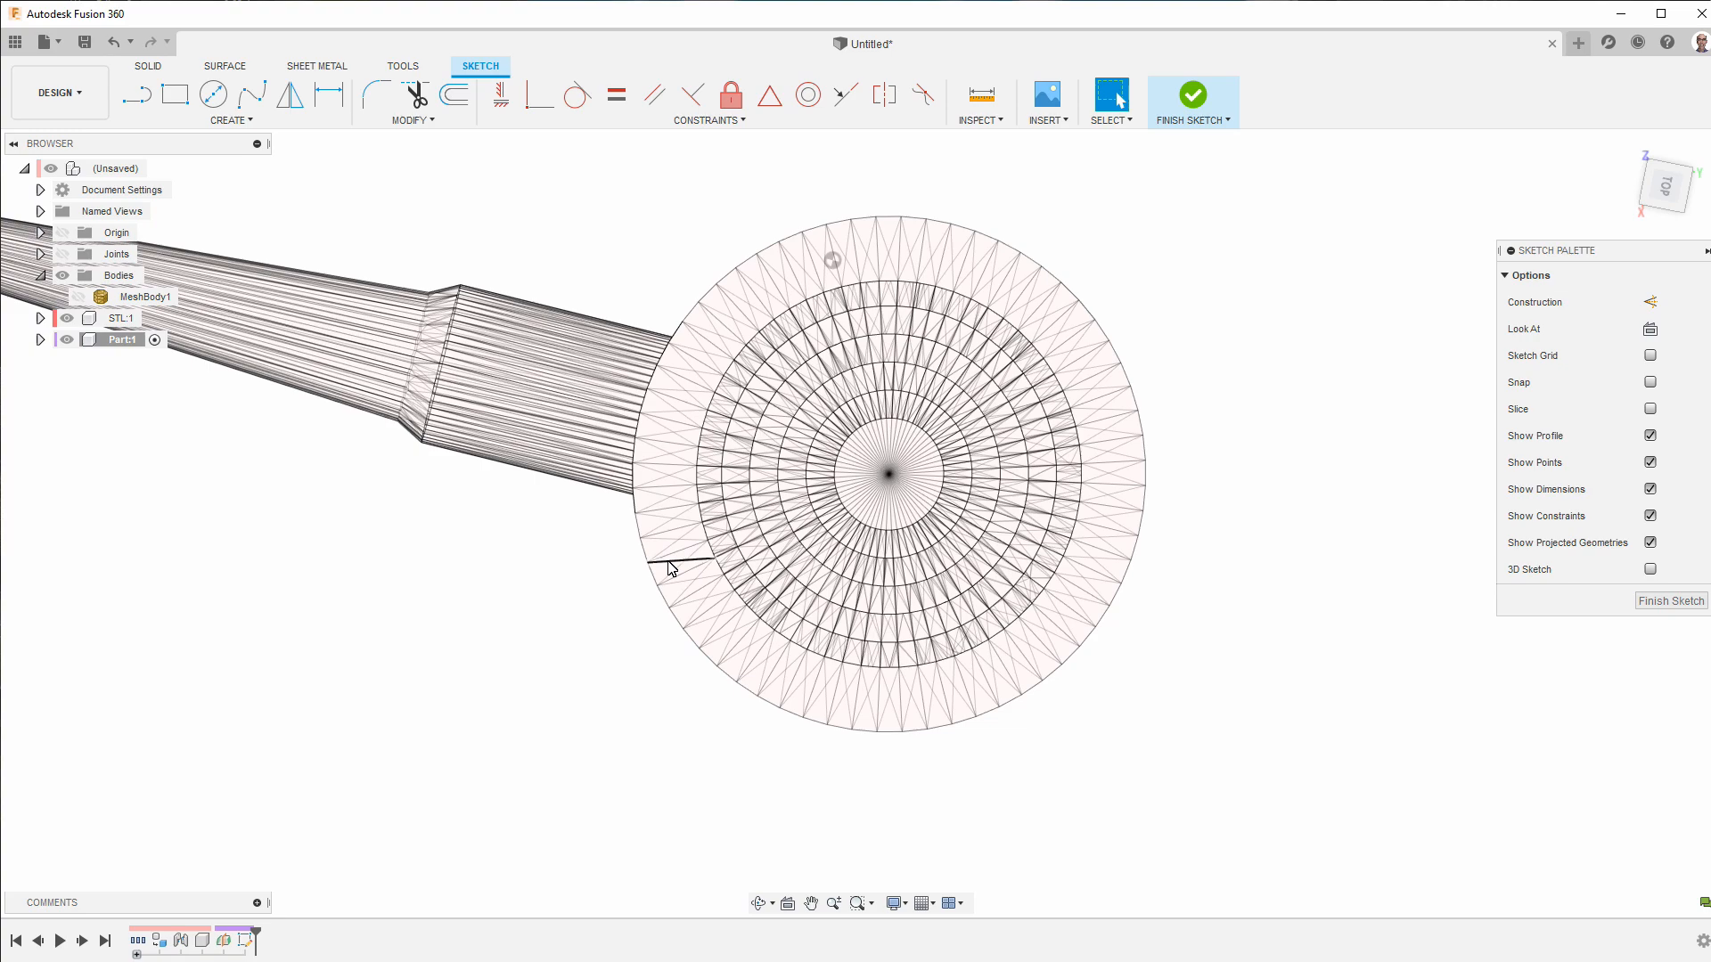
key("p")
scroll(757, 418, "up", 3)
scroll(680, 397, "down", 2)
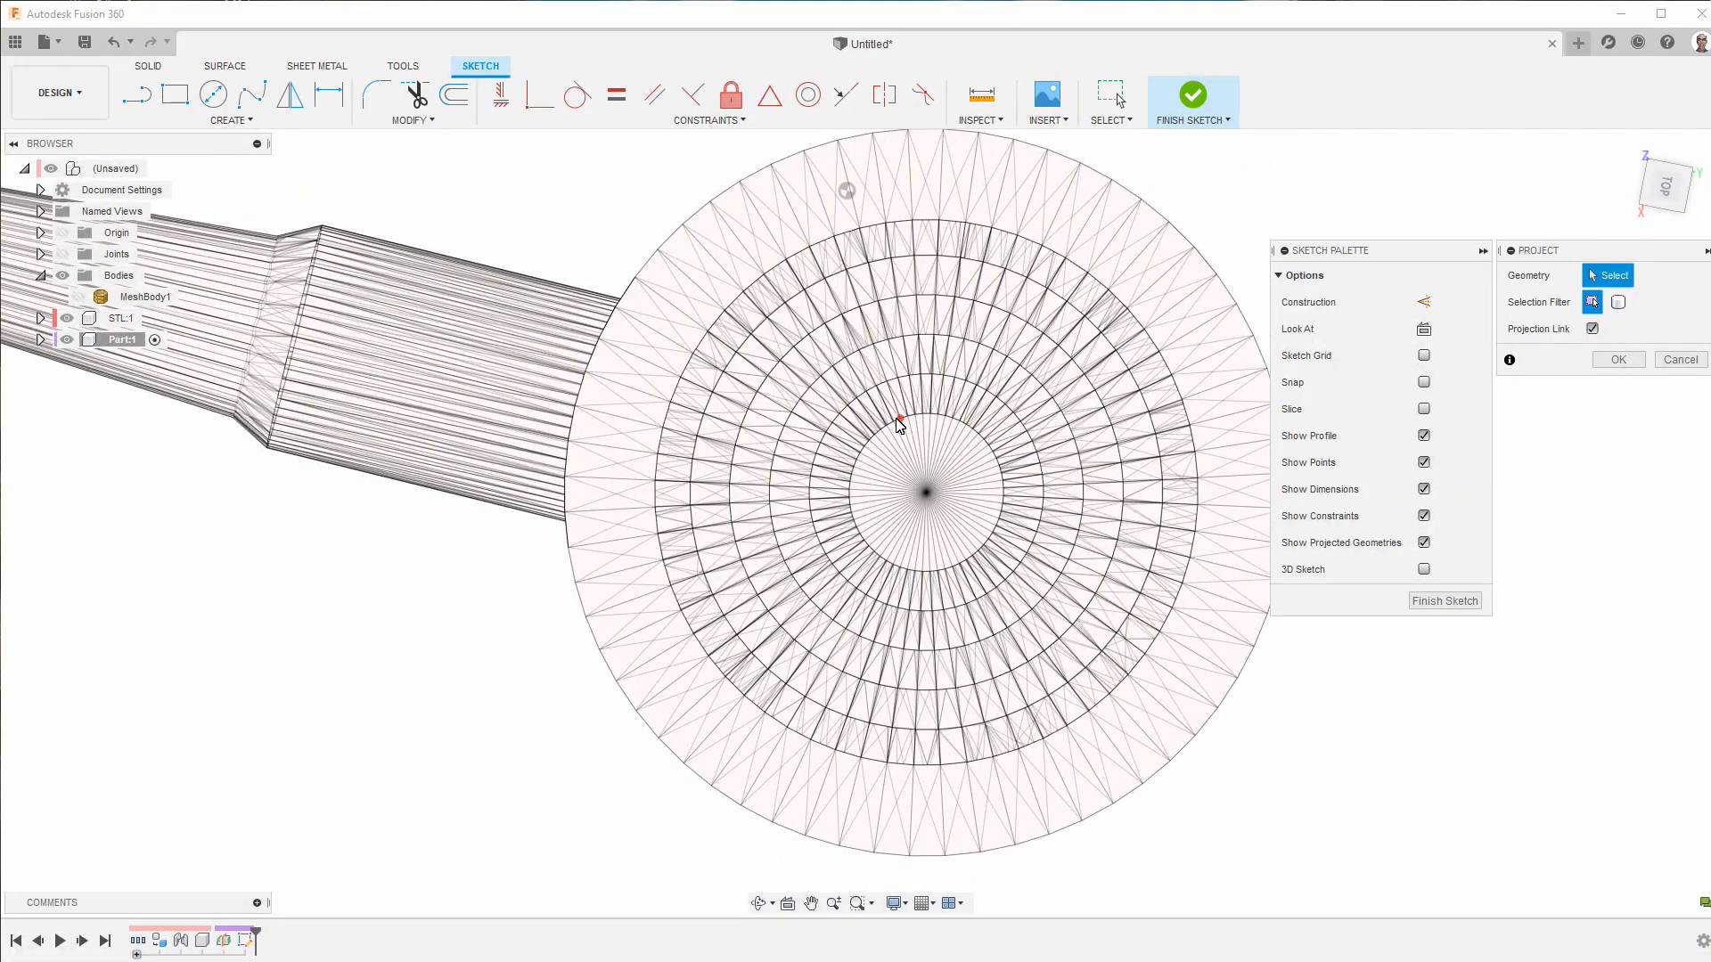
left_click(900, 419)
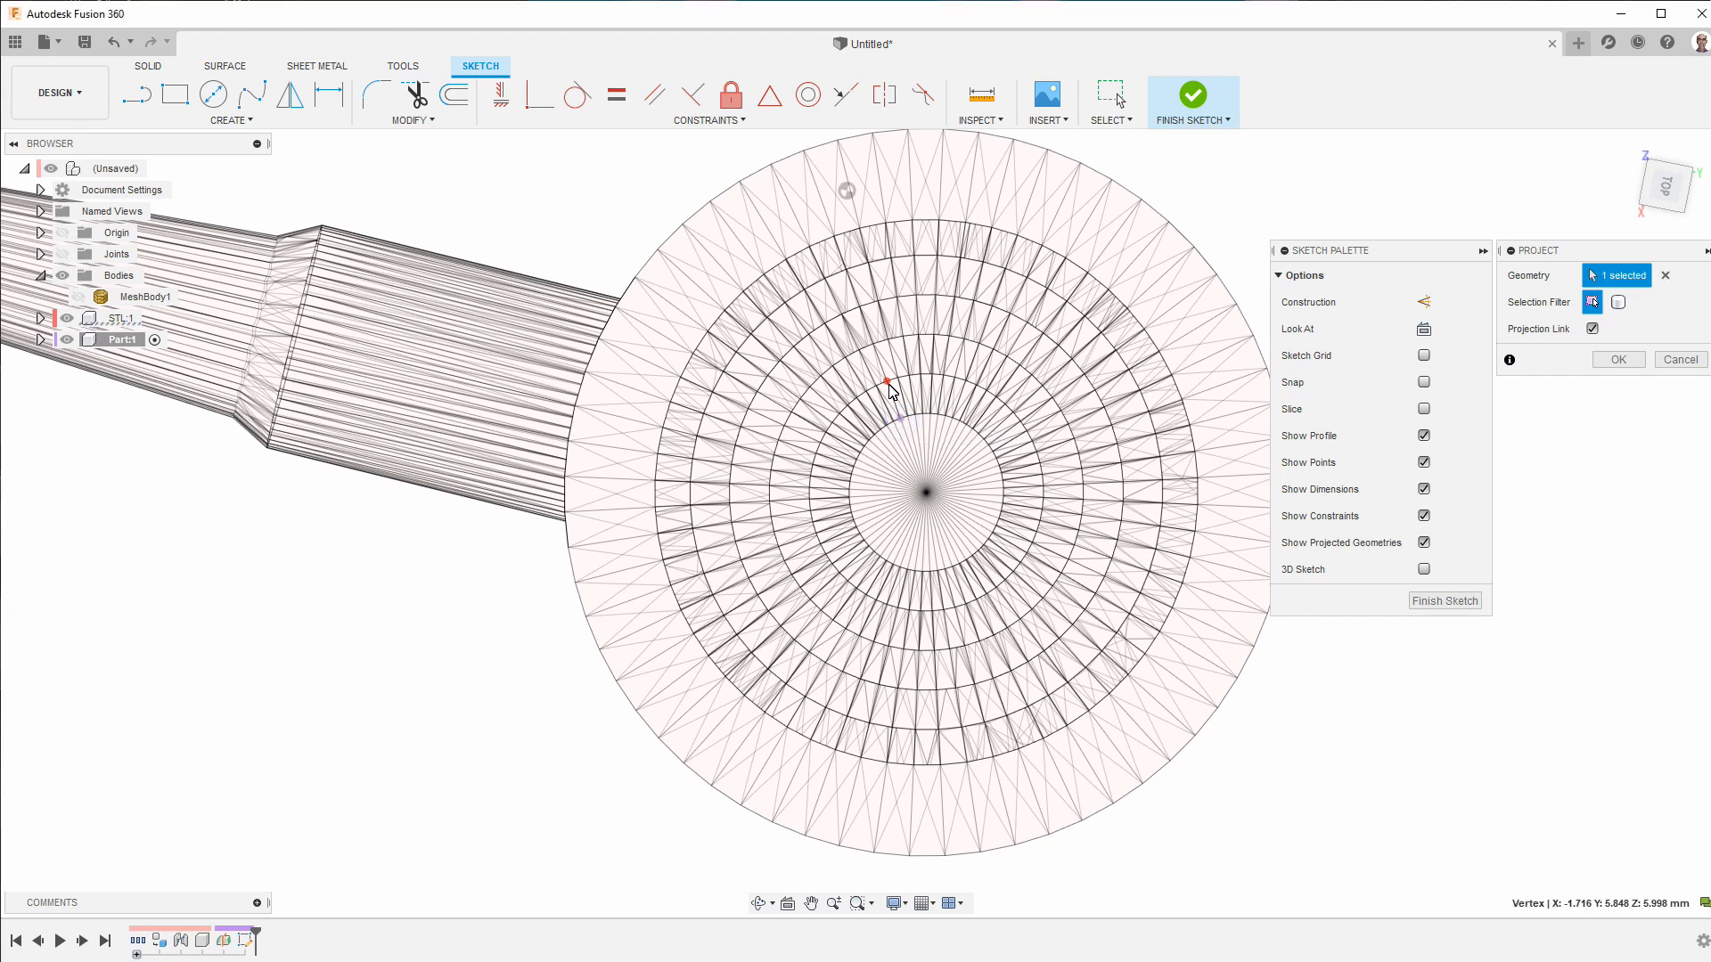
left_click(888, 385)
left_click(872, 336)
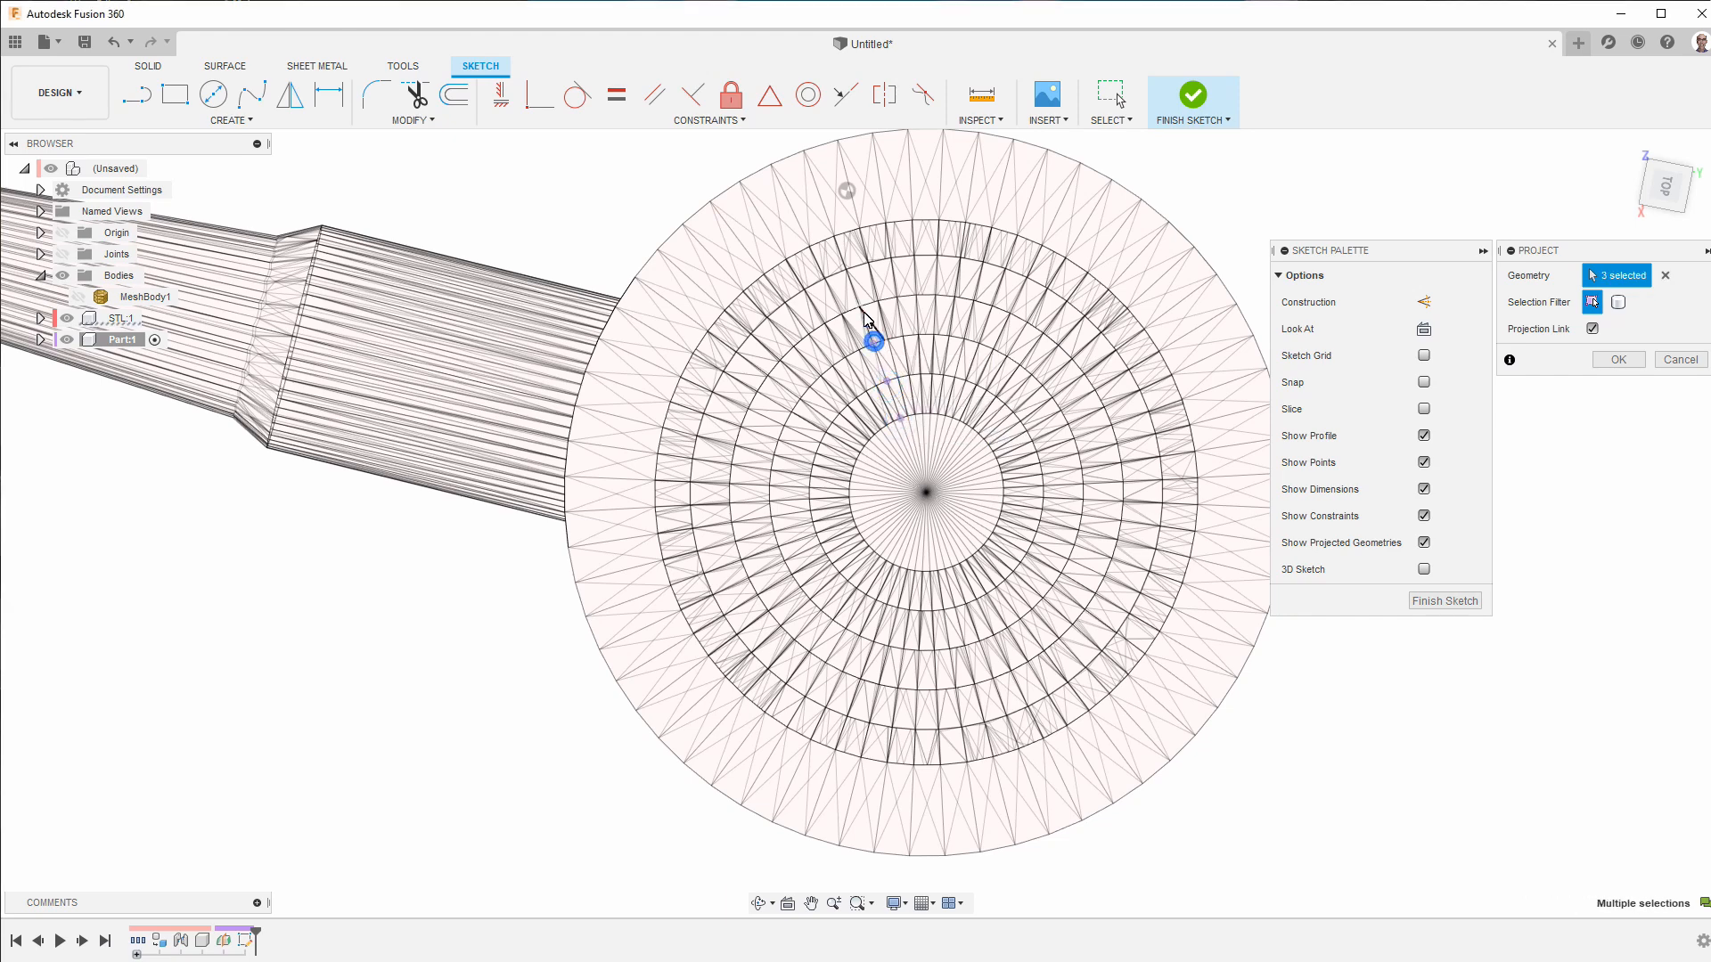
left_click(858, 310)
left_click(805, 155)
- Add the seven vertices along a second radial line, on the side opposite the handle, to the projection
scroll(704, 352, "down", 2)
scroll(936, 472, "up", 2)
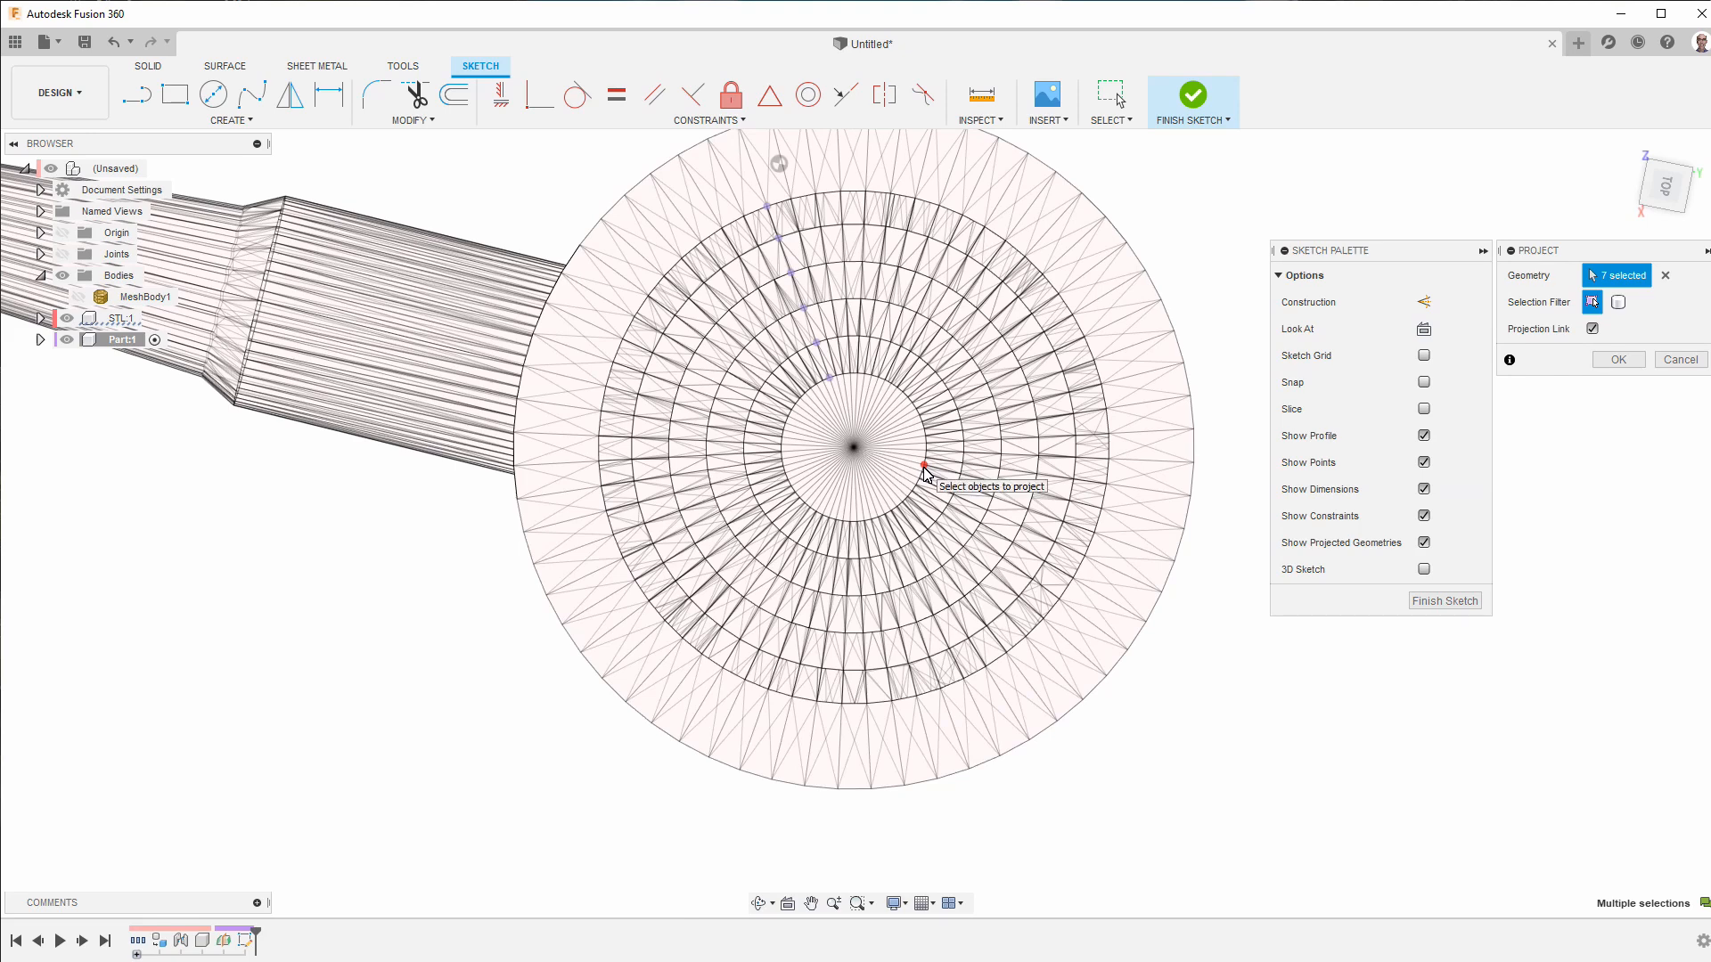
left_click(924, 466)
left_click(960, 476)
left_click(997, 484)
left_click(1033, 494)
left_click(1070, 503)
left_click(1103, 510)
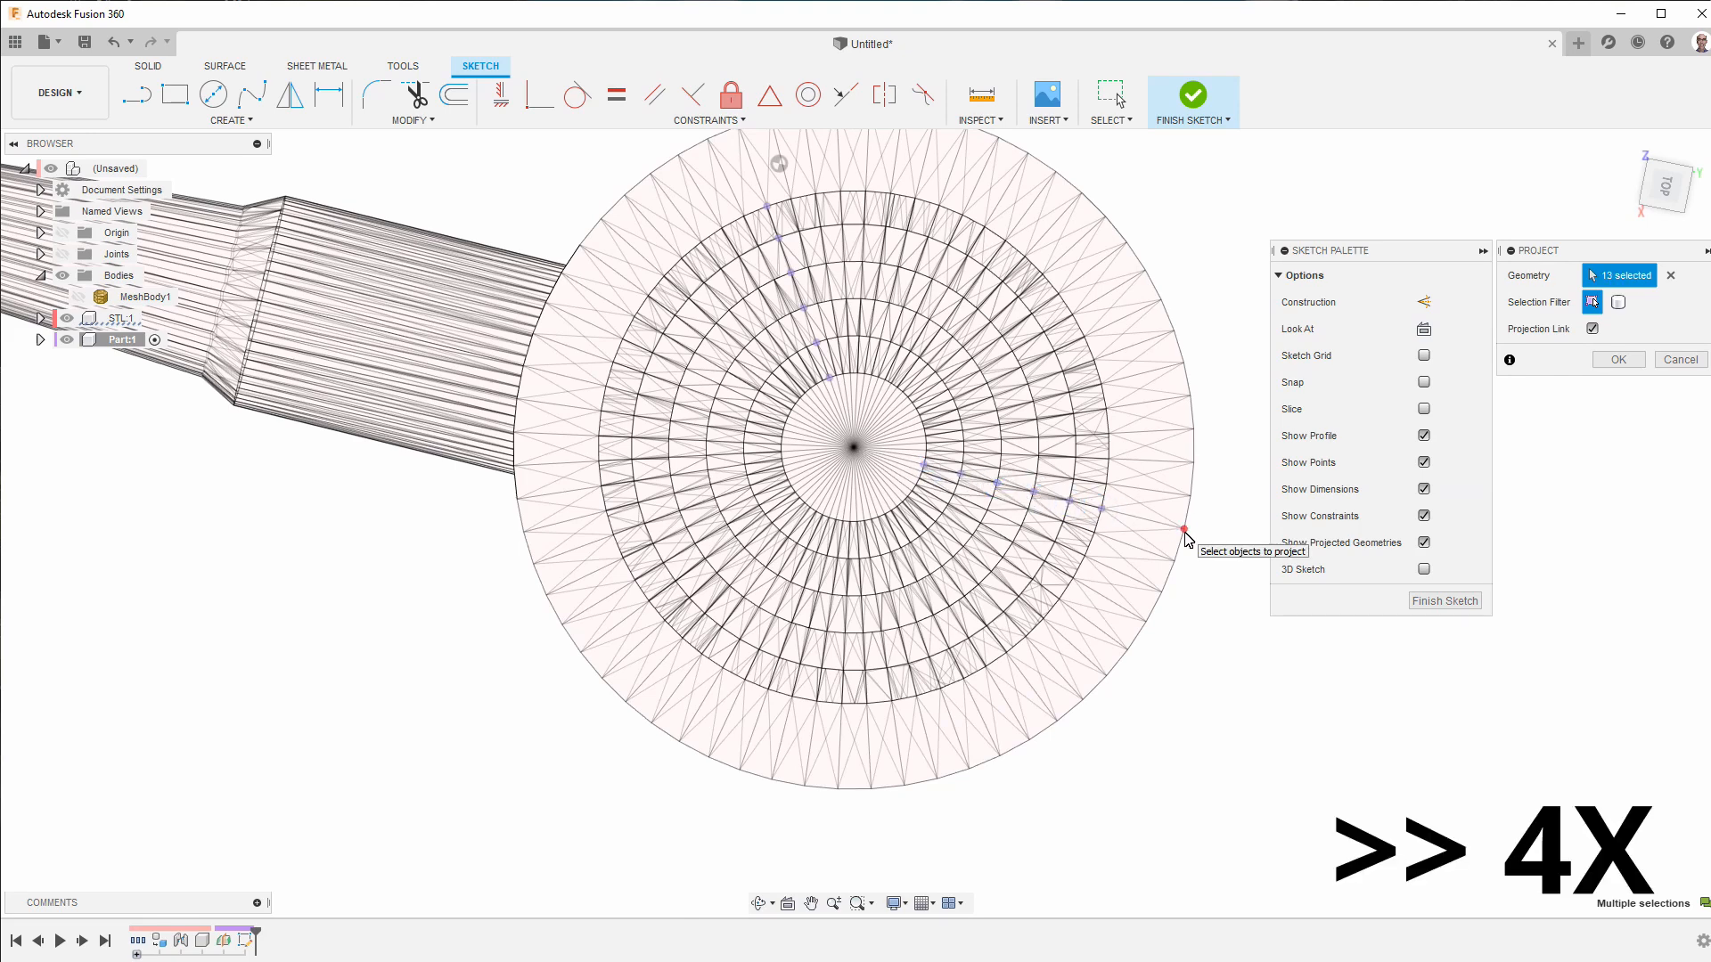
left_click(1183, 531)
- Add the seven vertices along a third radial line, from the outer rim inward, and project all picked points into the sketch
scroll(1127, 696, "down", 1)
left_click(725, 730)
left_click(763, 663)
left_click(779, 637)
left_click(796, 608)
left_click(813, 580)
left_click(830, 552)
left_click(848, 522)
left_click(1619, 359)
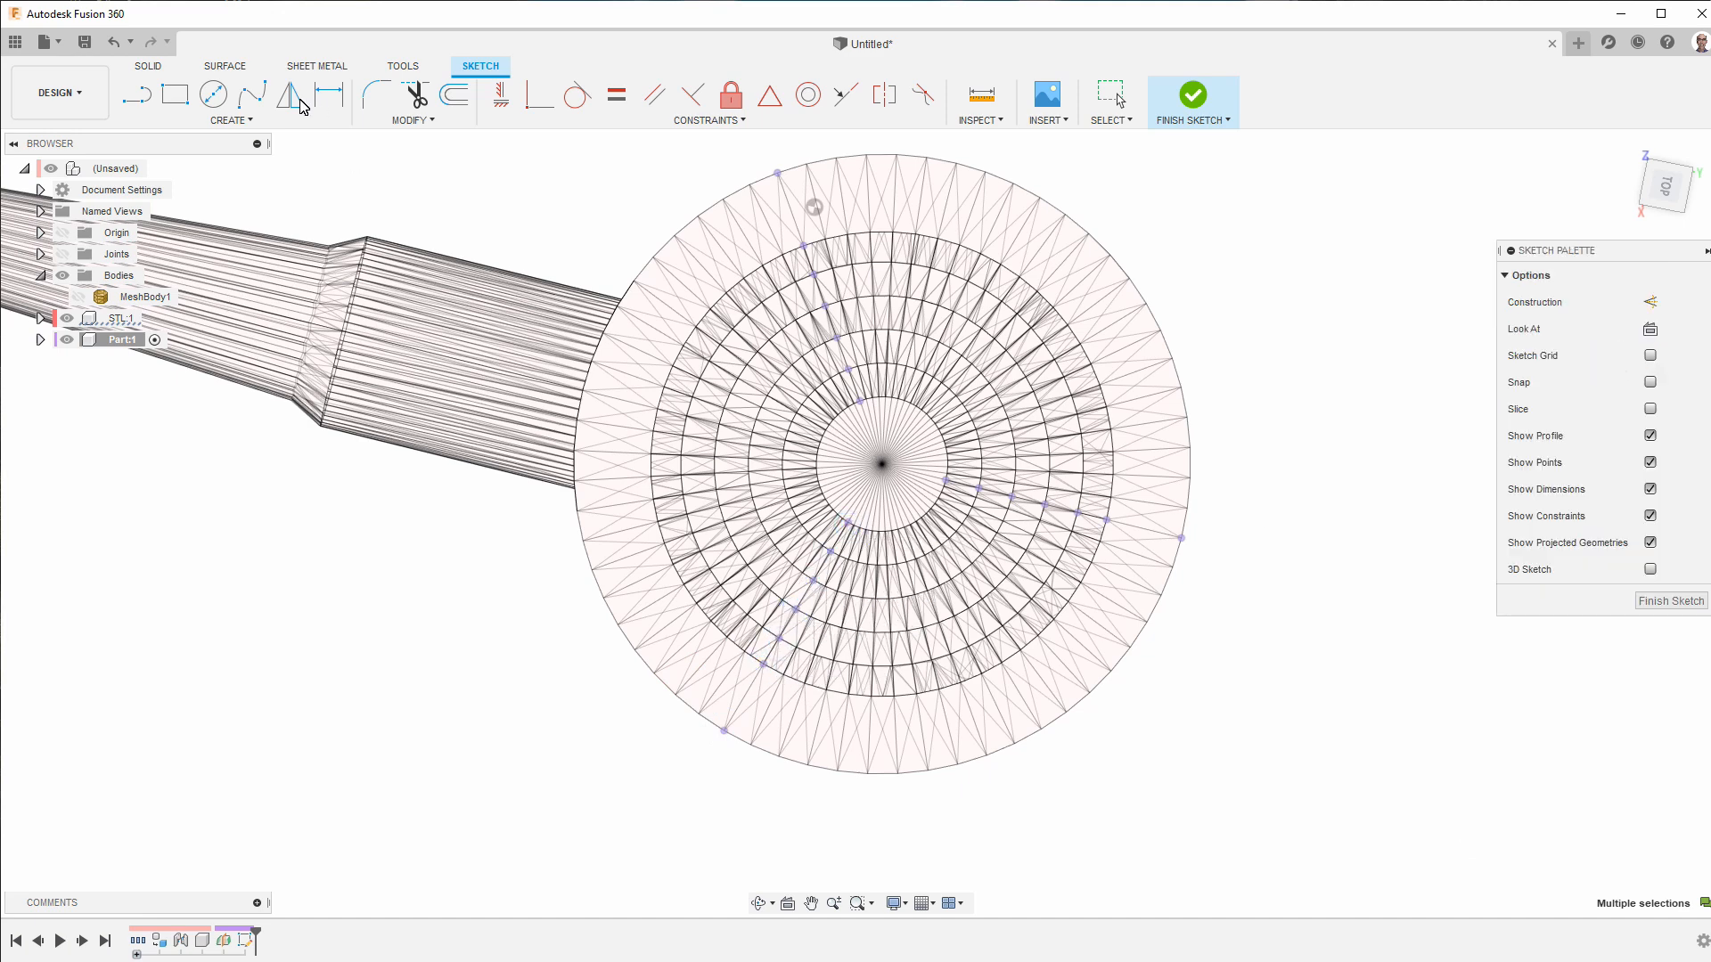
- Draw a 3-point circle through the three innermost projected points
left_click(221, 101)
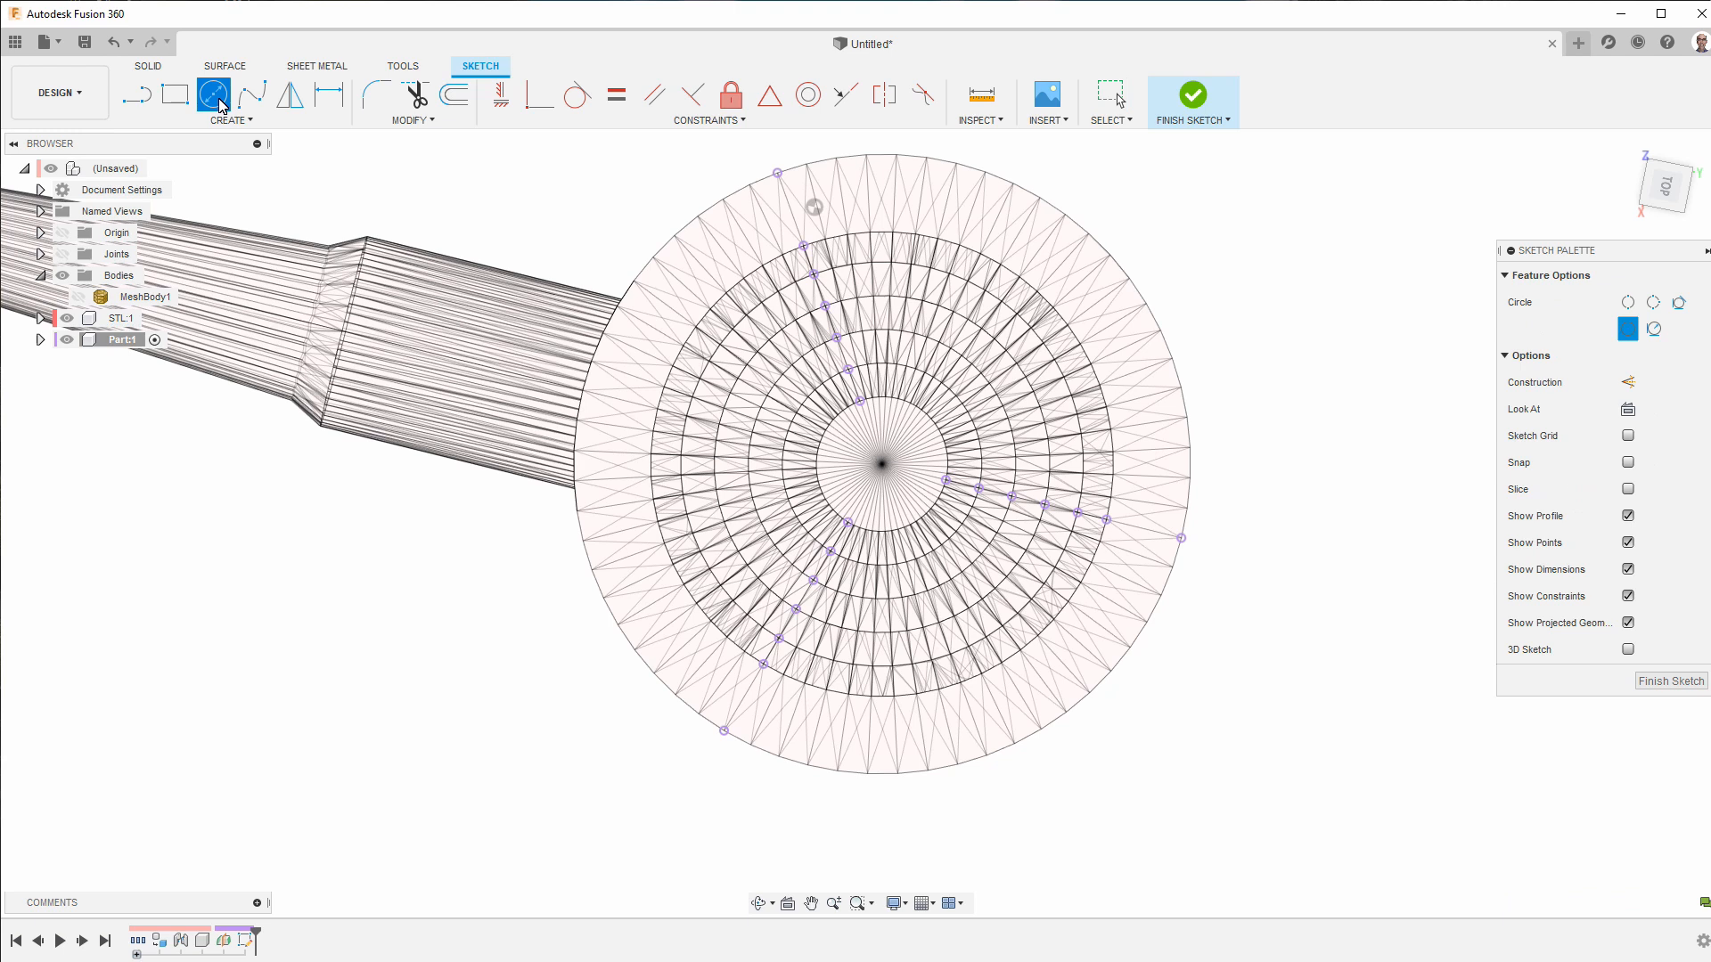
left_click(1654, 305)
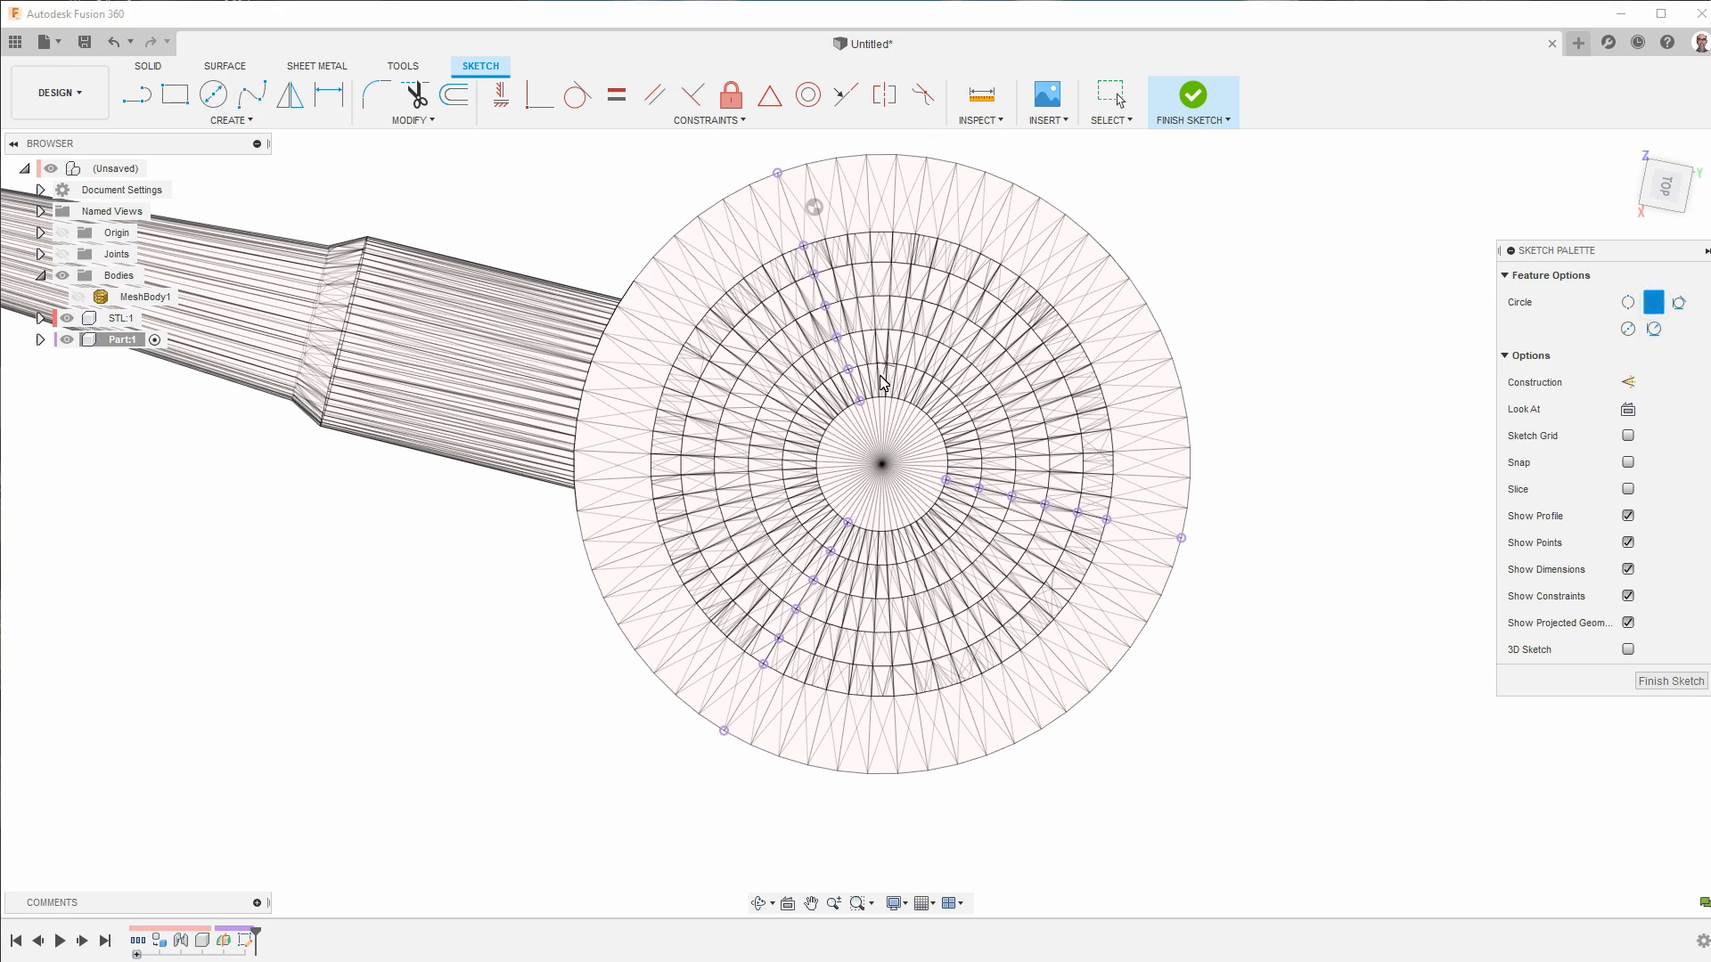
left_click(860, 402)
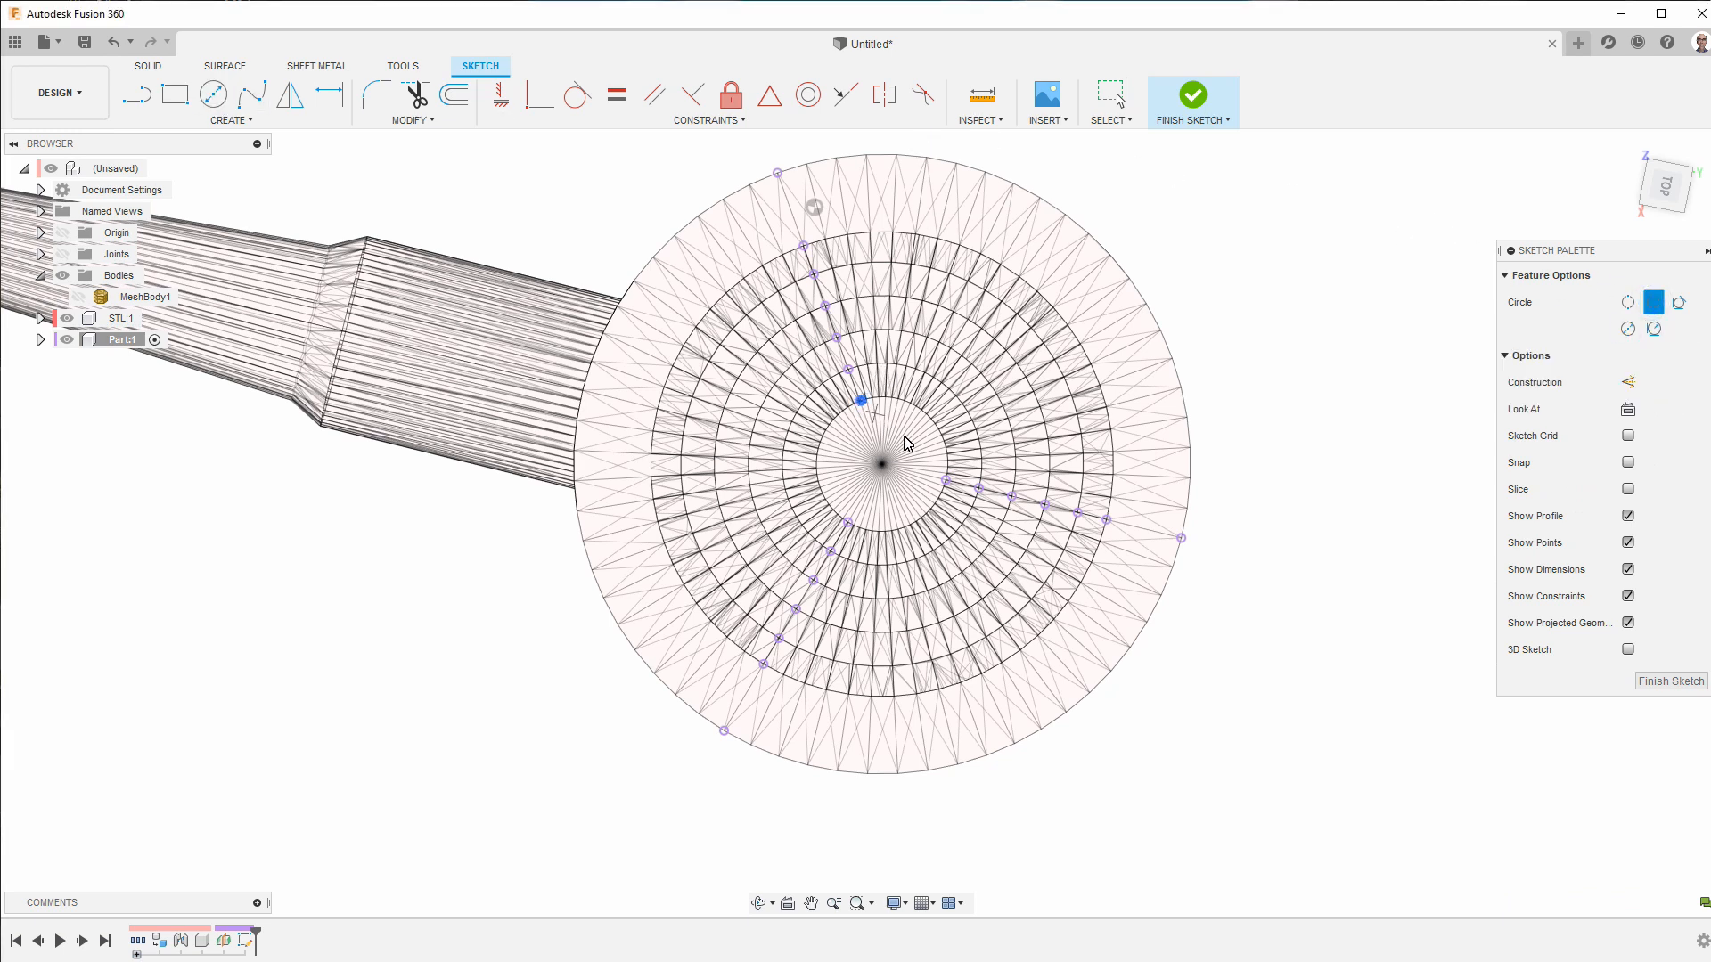
left_click(946, 481)
left_click(845, 522)
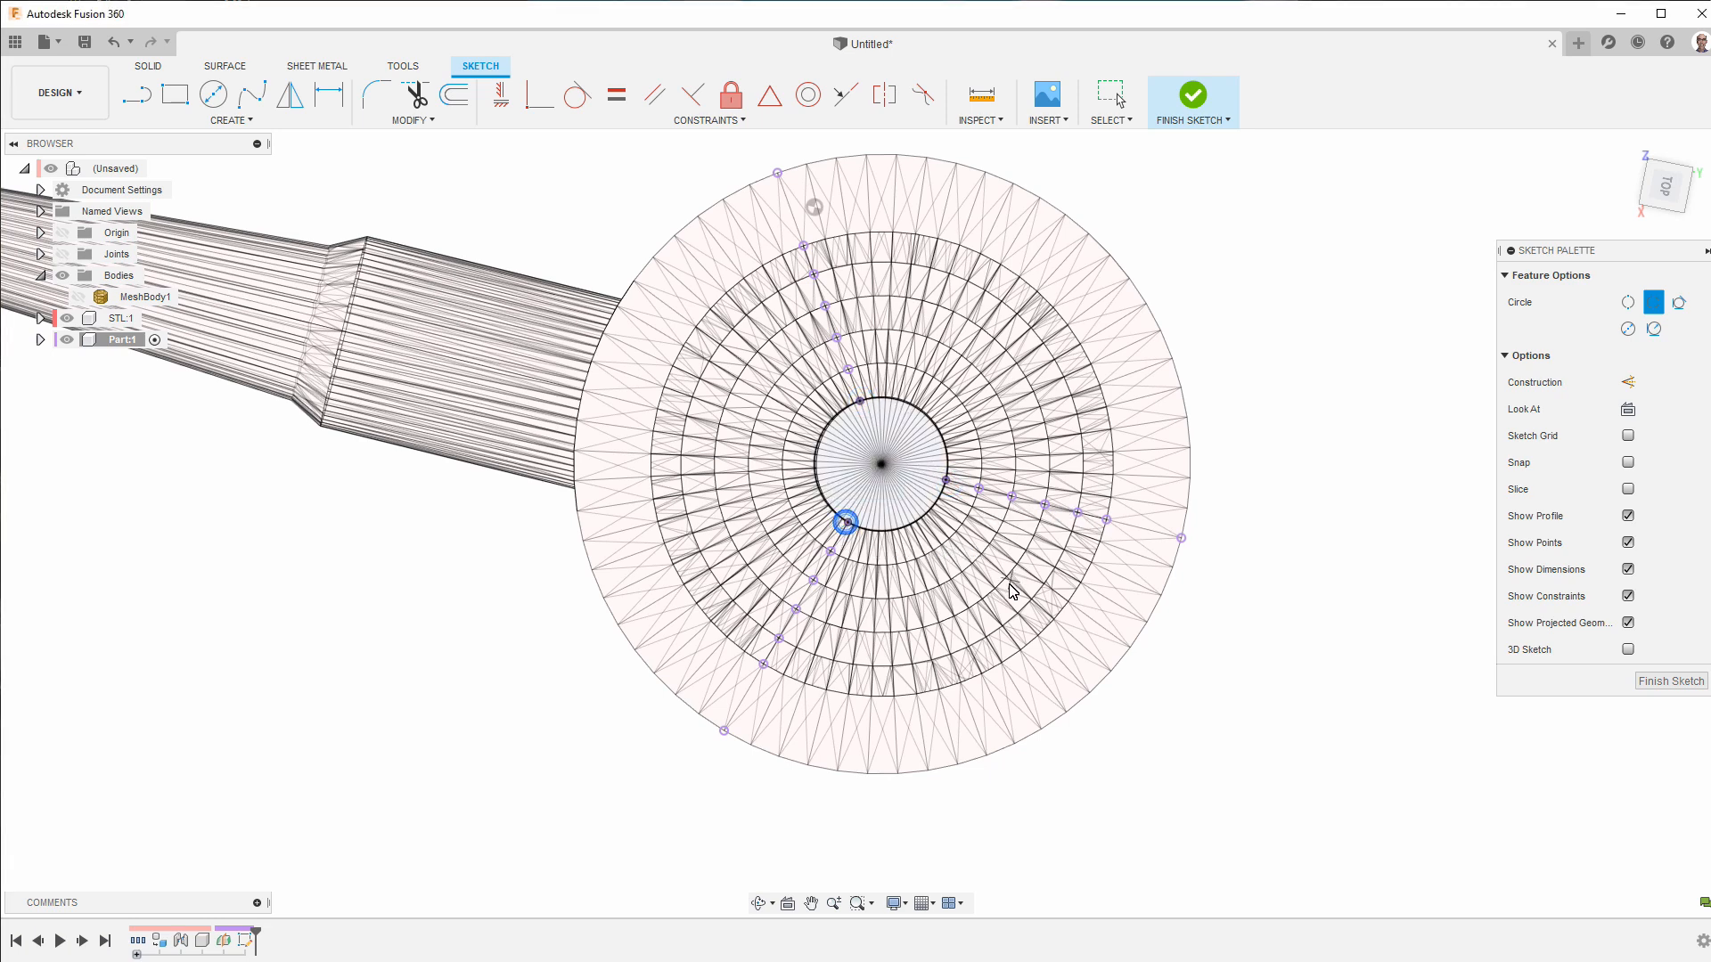
- Draw 3-point circles through the projected points of the second, third and fourth step circles, counted from the centre
scroll(878, 499, "up", 5)
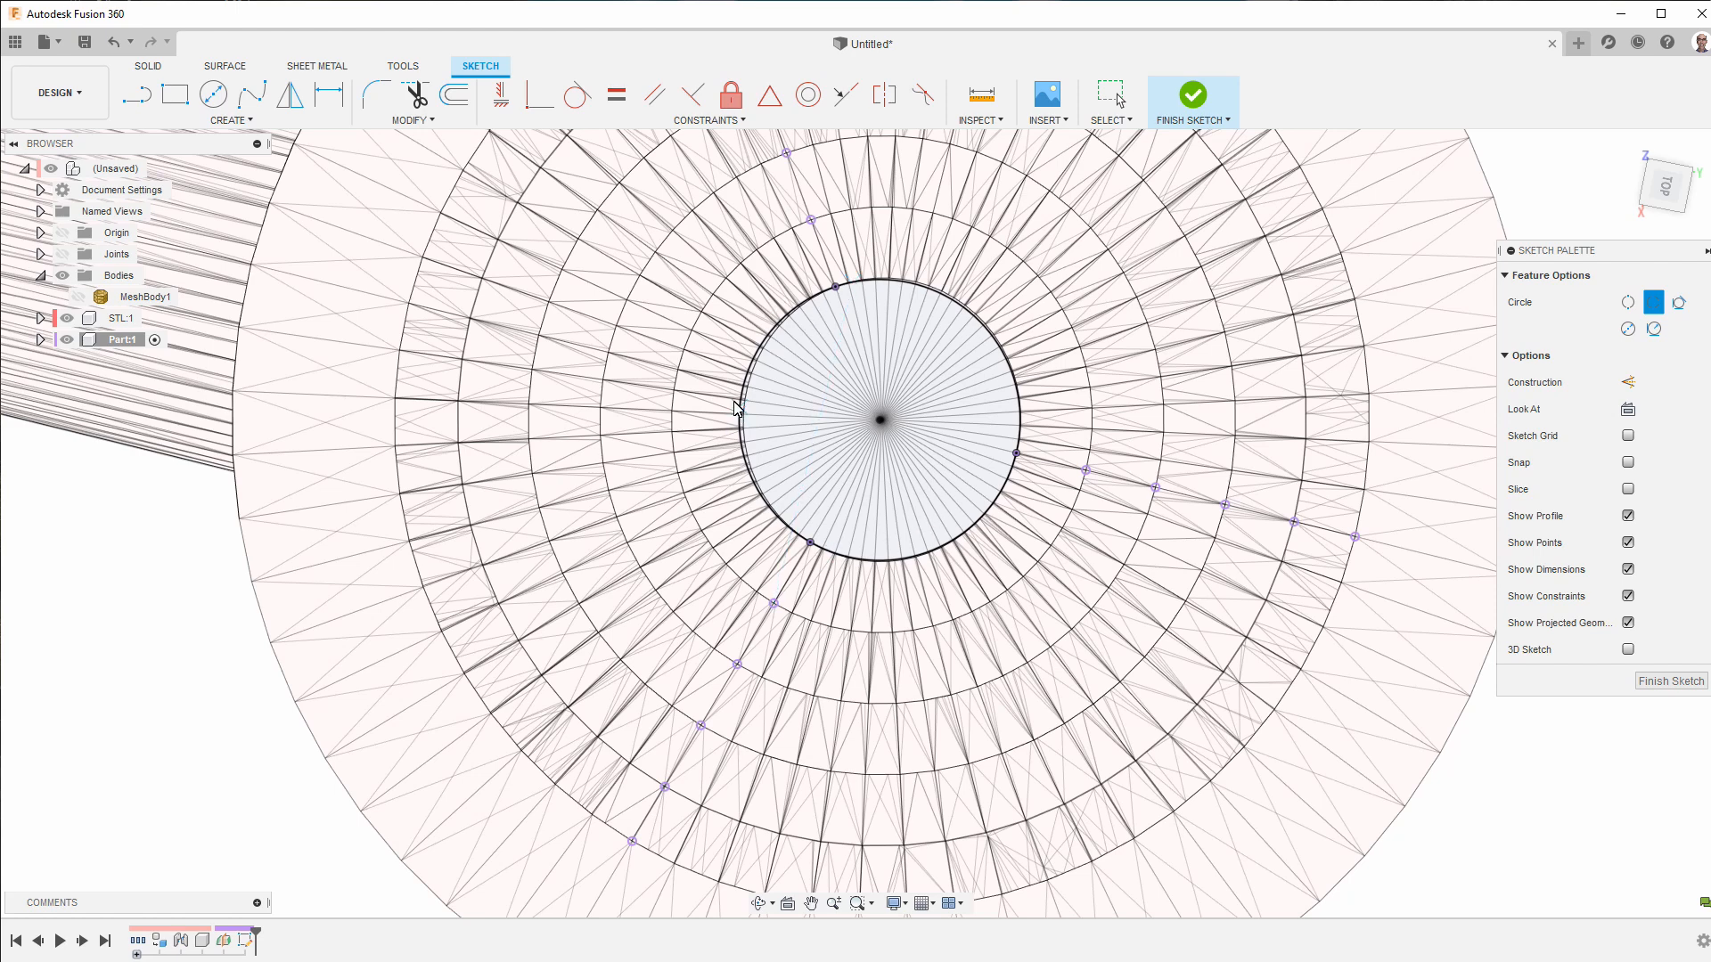
scroll(980, 521, "down", 2)
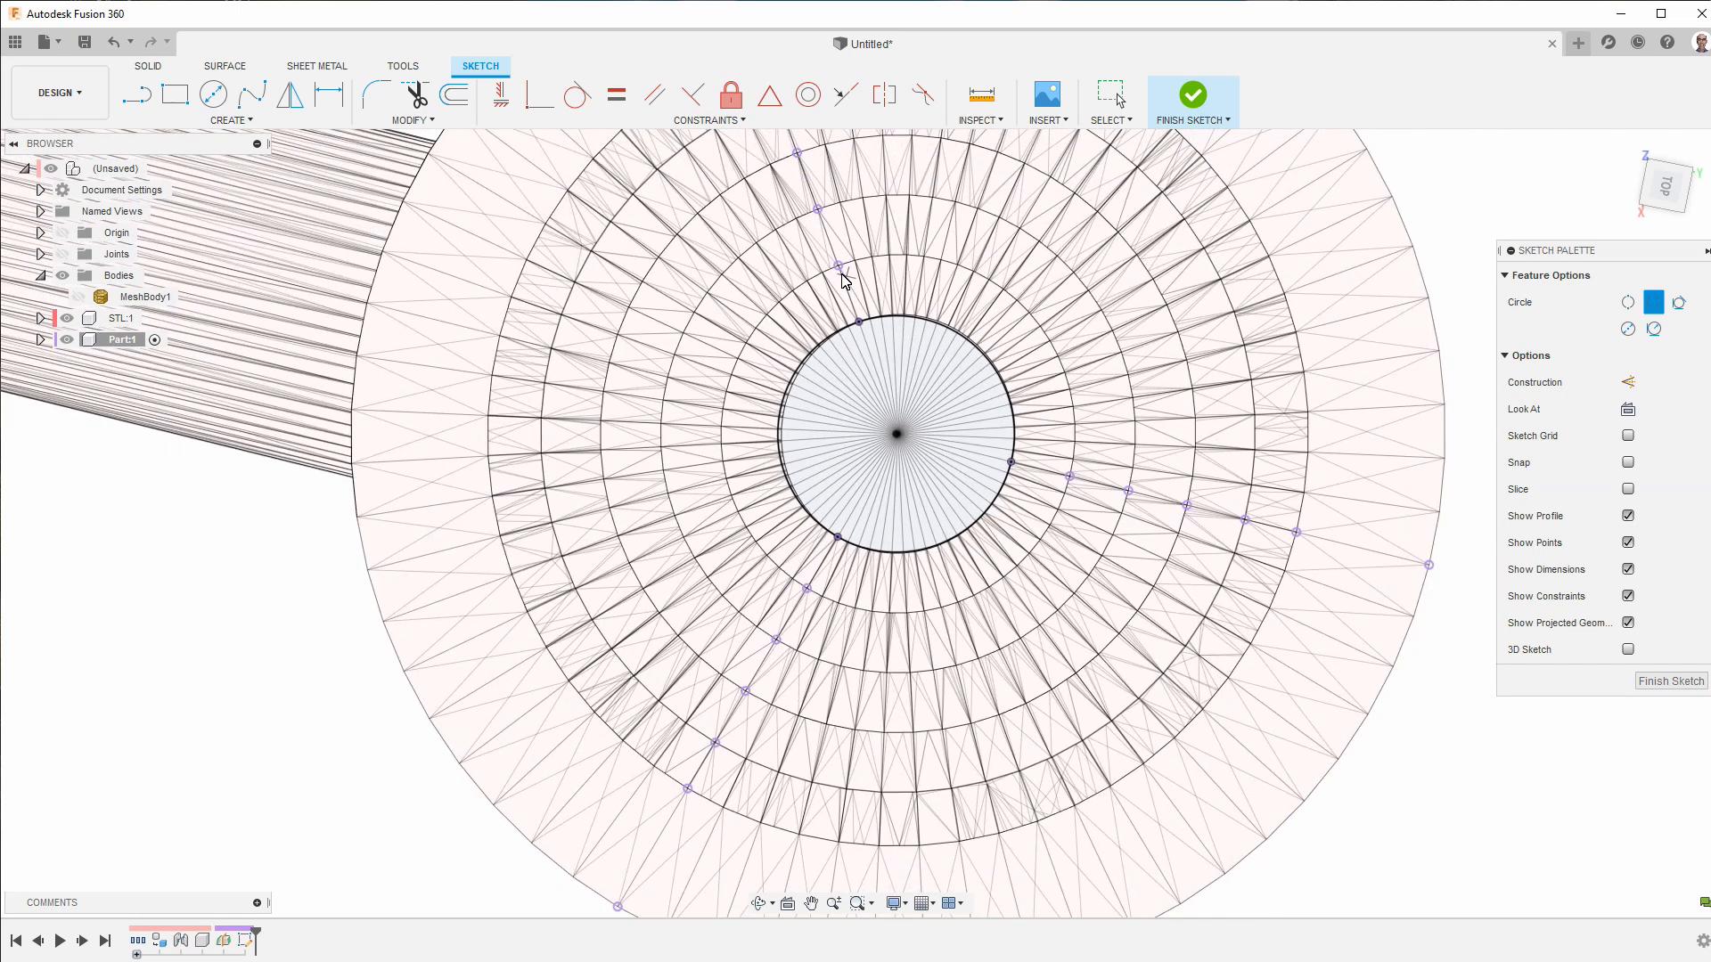
left_click(1070, 477)
left_click(809, 591)
scroll(875, 584, "down", 2)
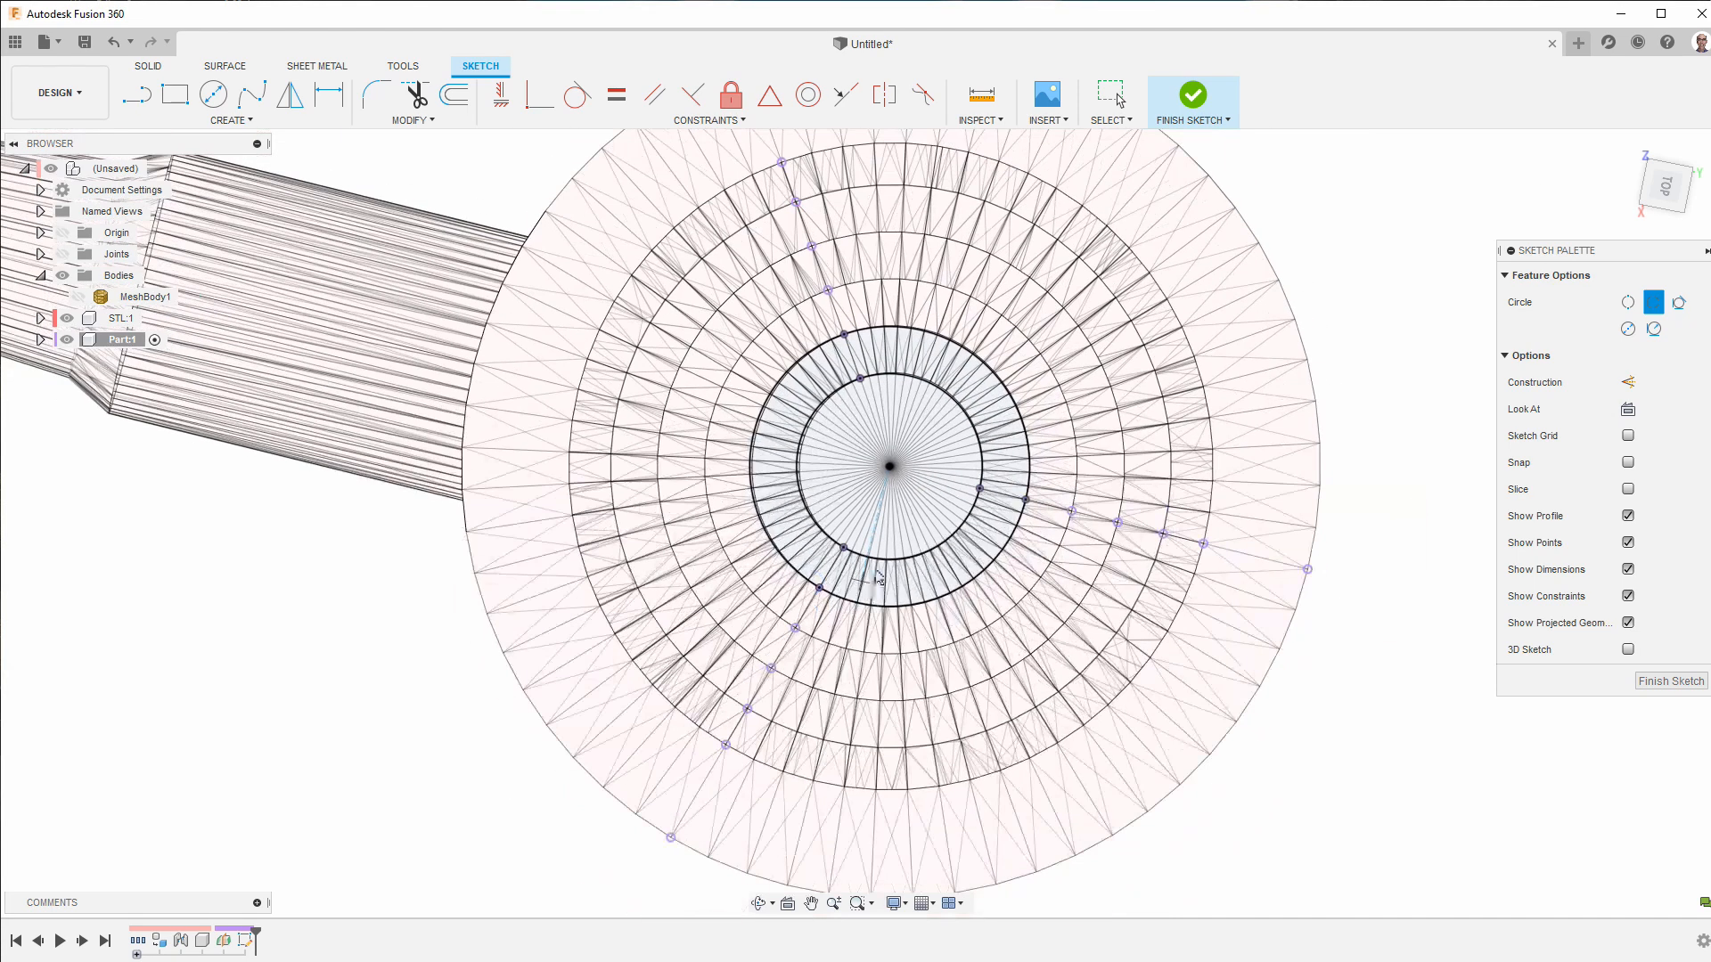
left_click(1073, 511)
left_click(794, 628)
scroll(996, 571, "down", 2)
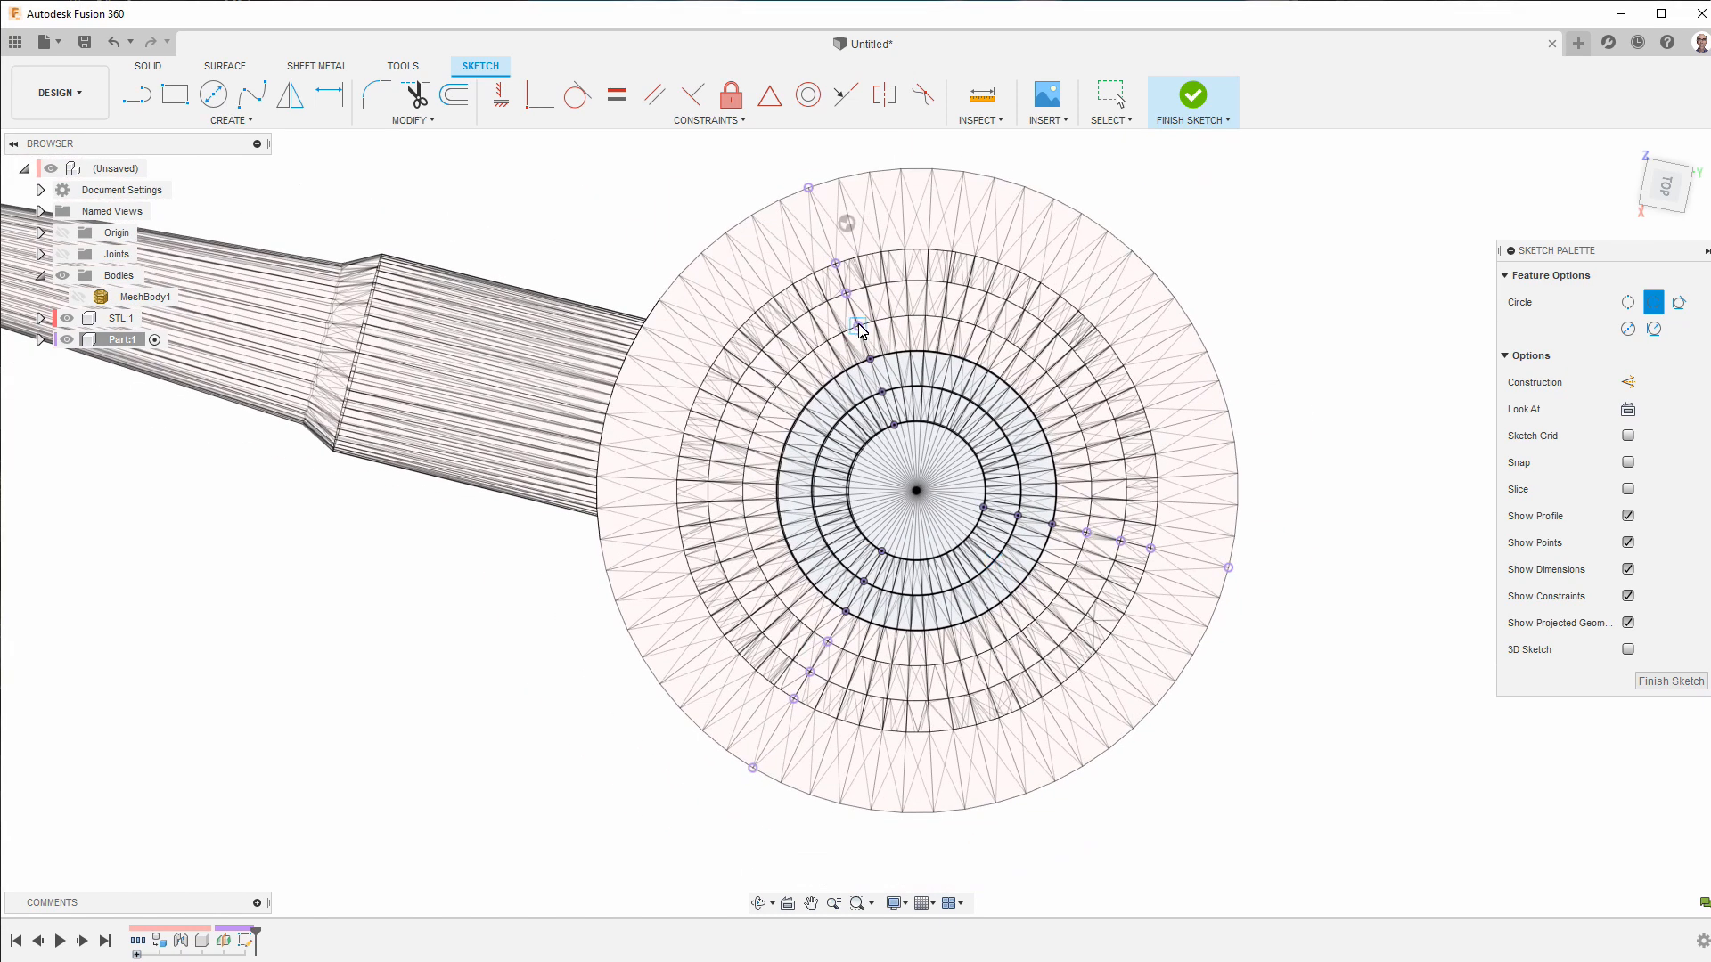
left_click(1087, 533)
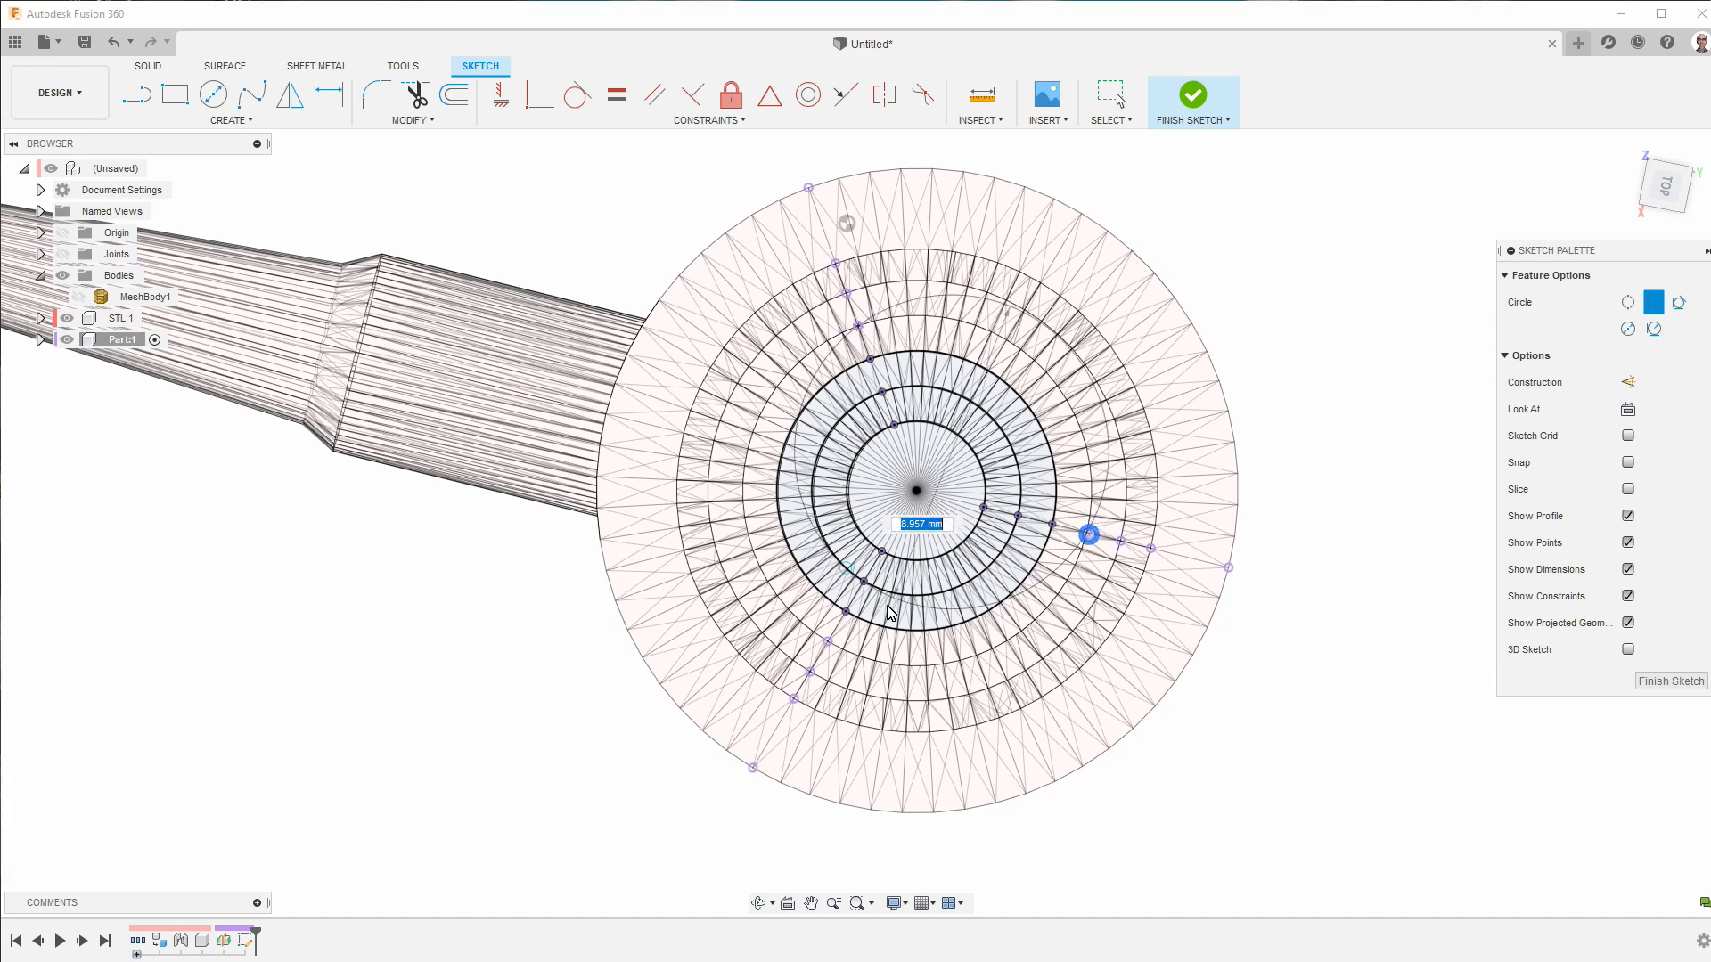
left_click(824, 640)
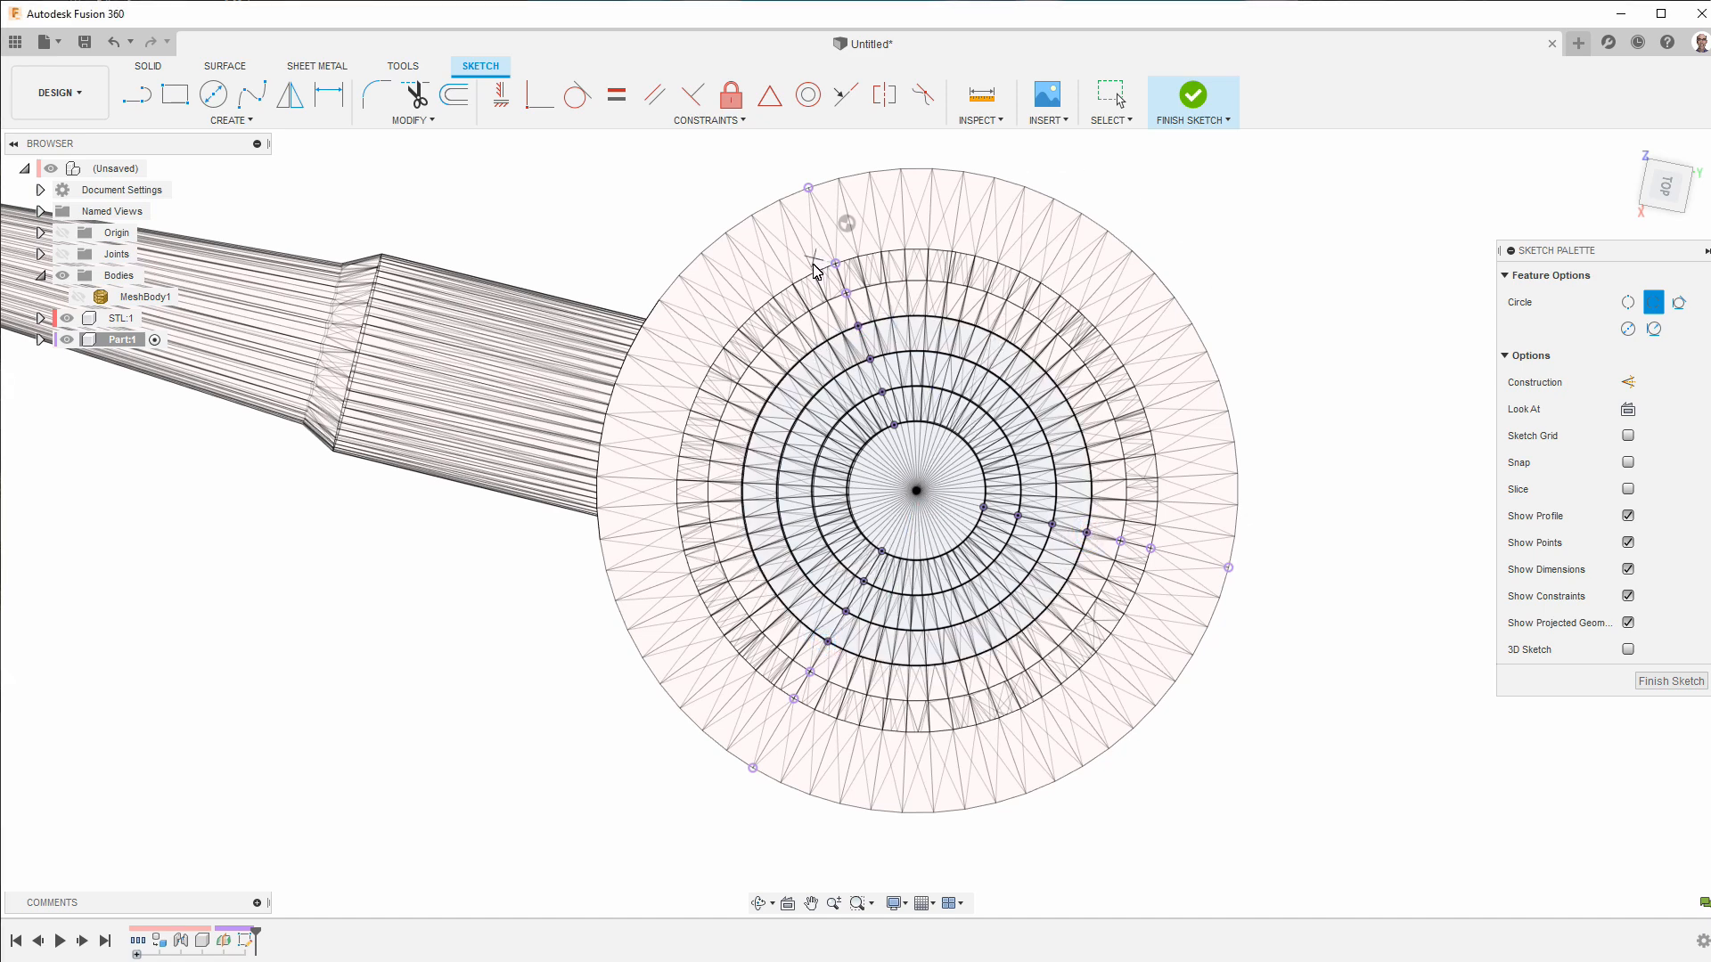
- Draw 3-point circles through the projected points of the fifth, sixth and outermost circles, and finish the sketch
left_click(1120, 541)
left_click(810, 670)
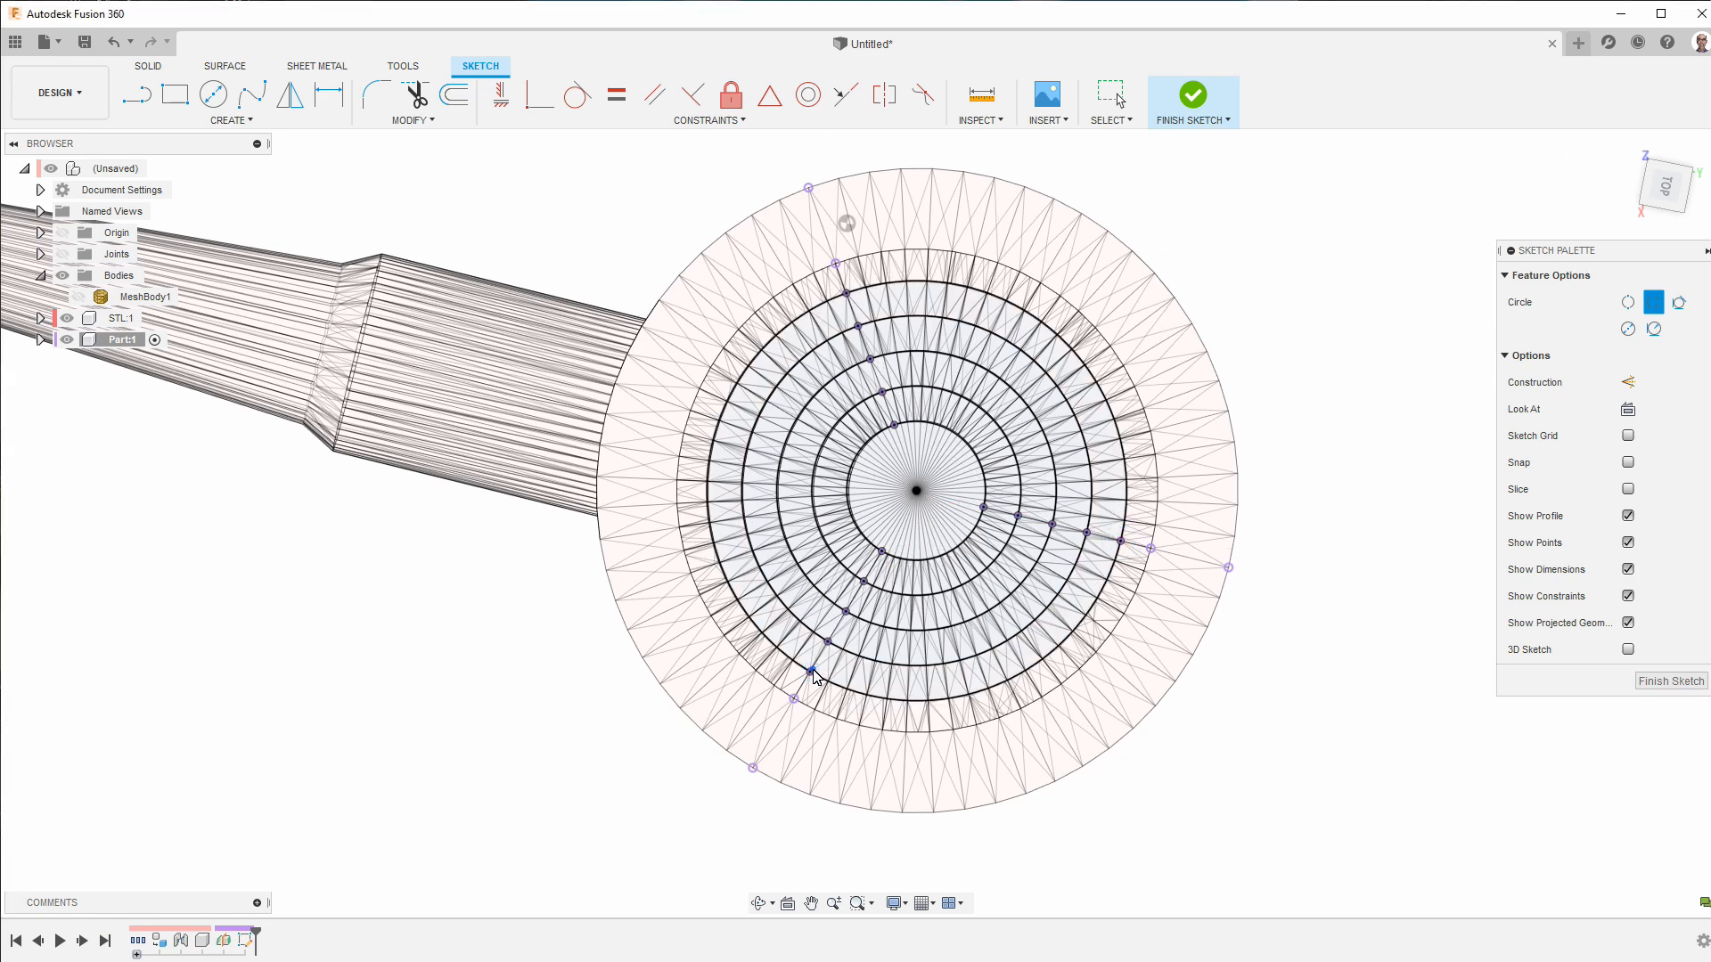
left_click(836, 263)
left_click(1150, 549)
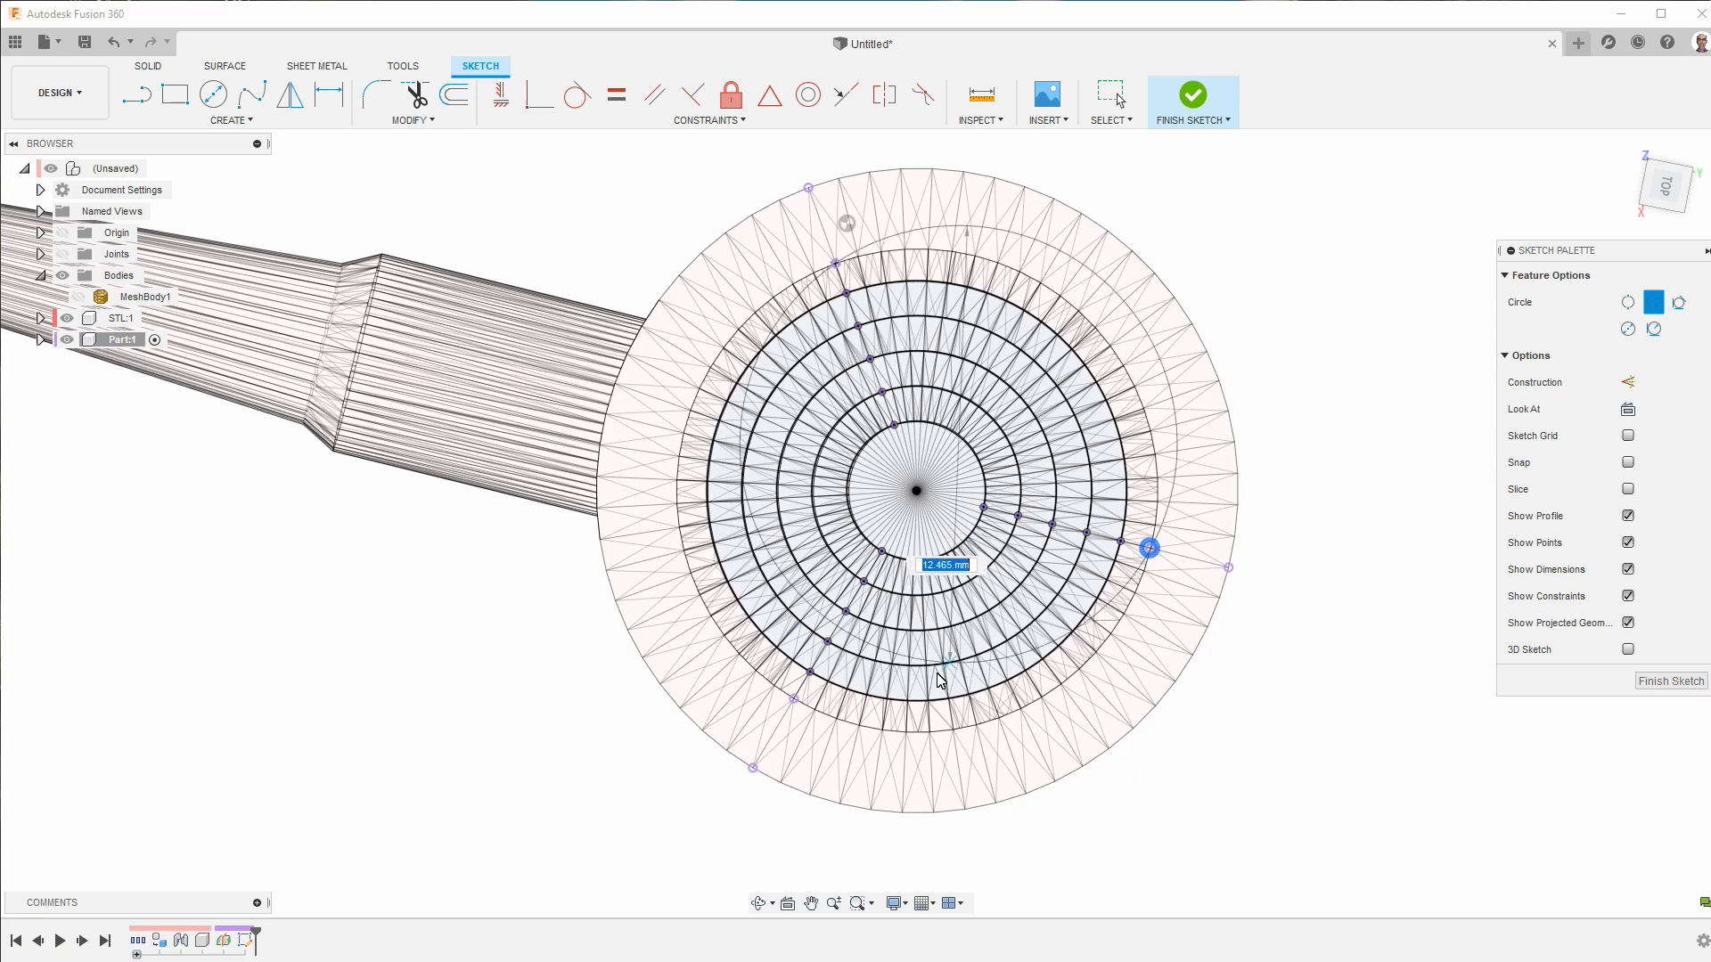
left_click(793, 700)
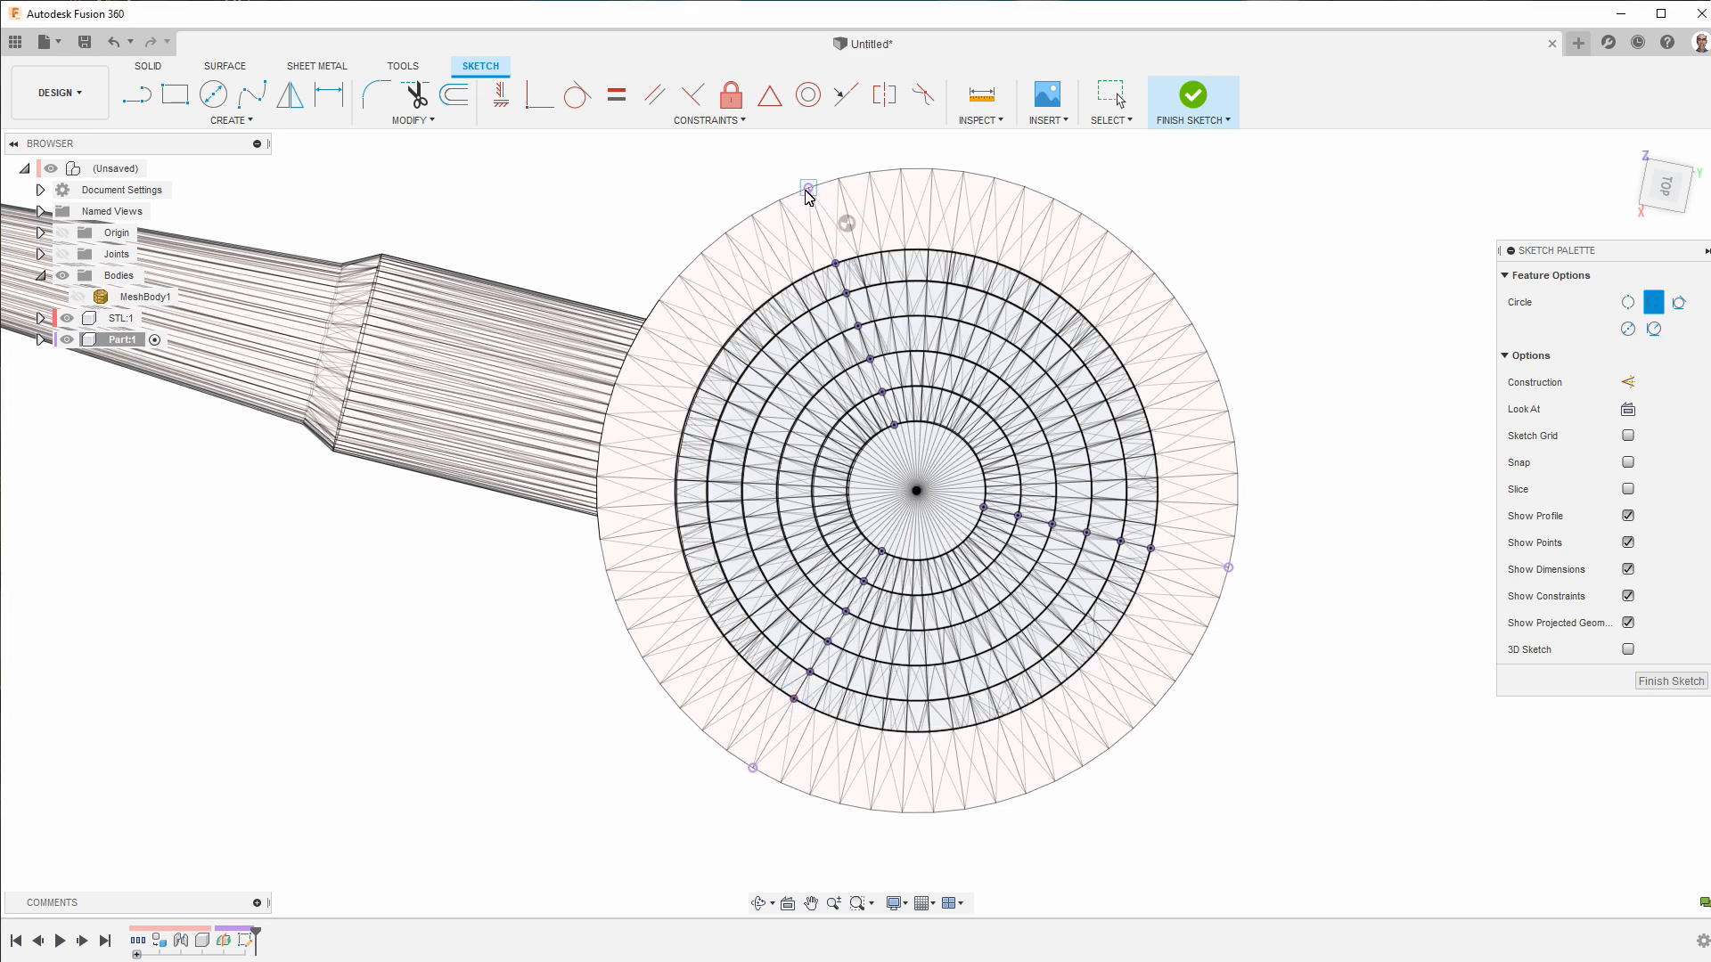
left_click(1228, 567)
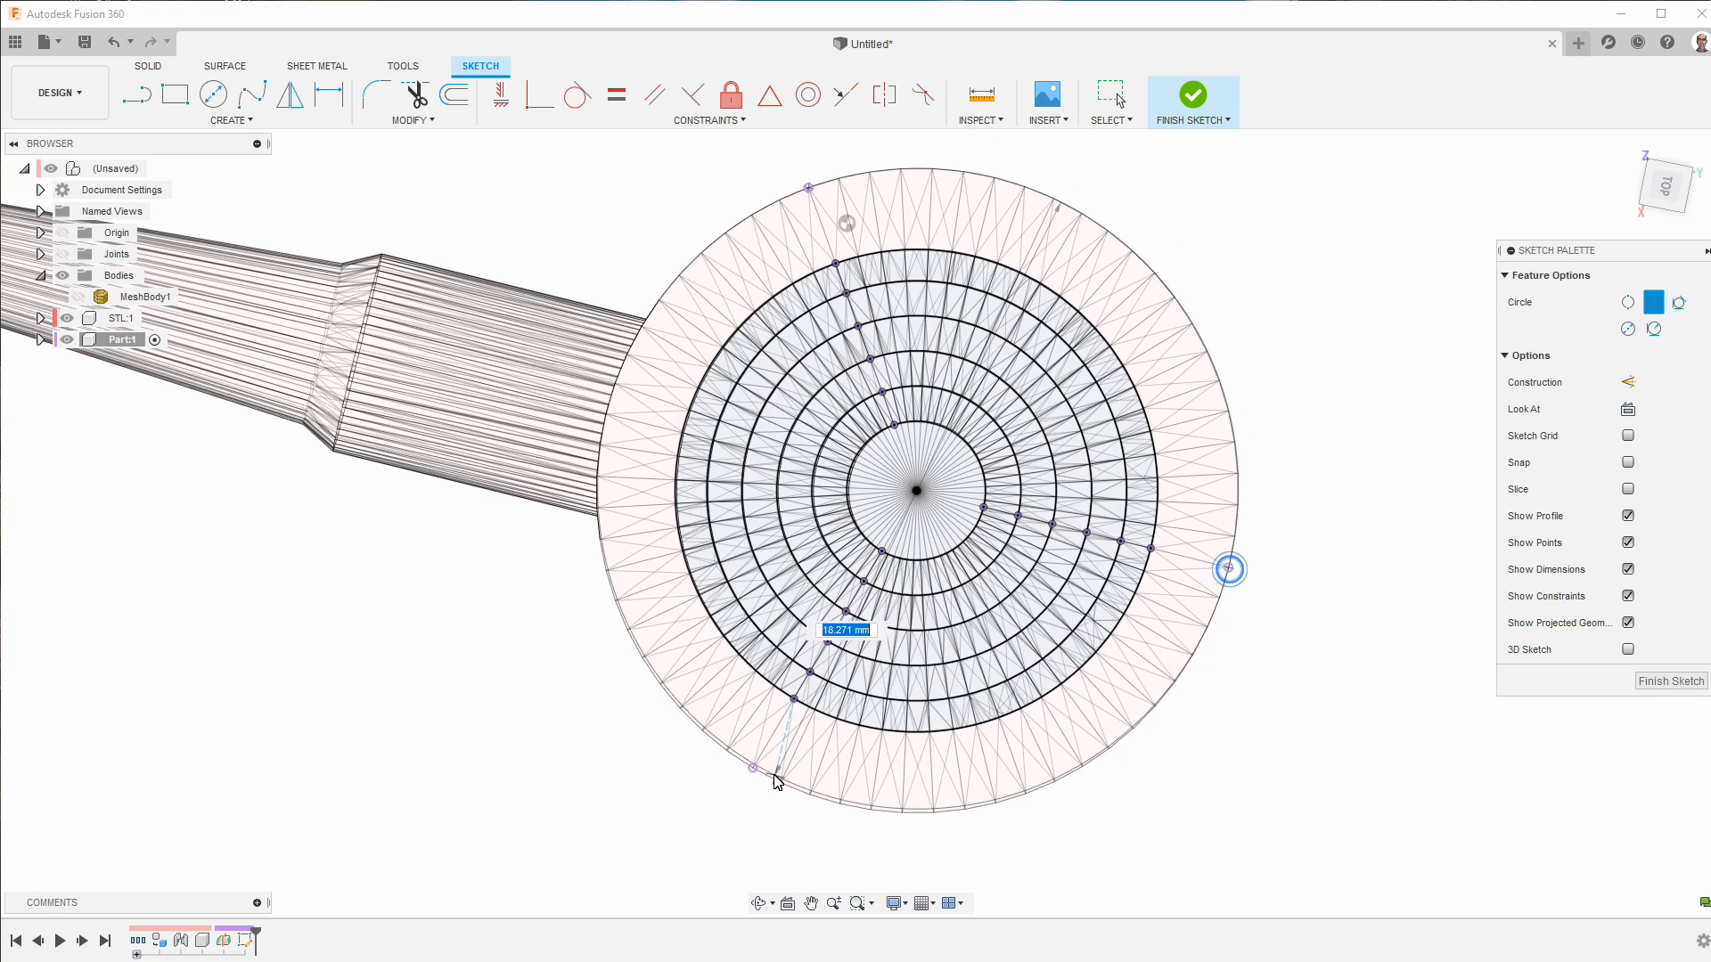
left_click(752, 768)
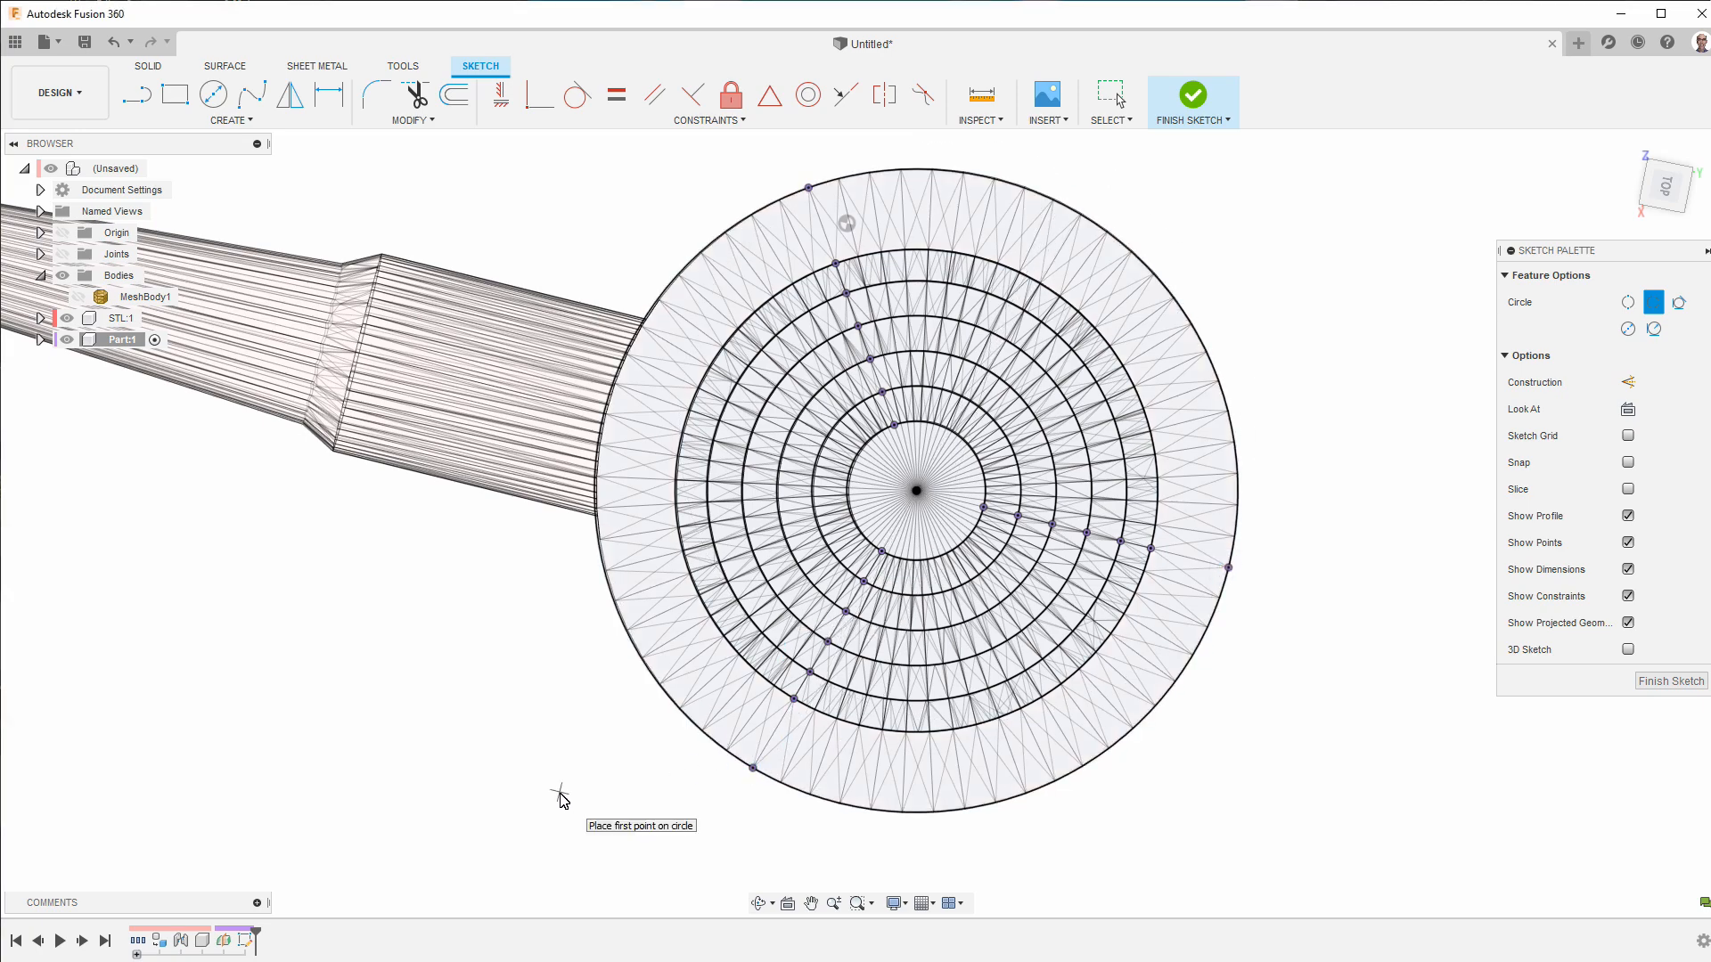
left_click(1666, 681)
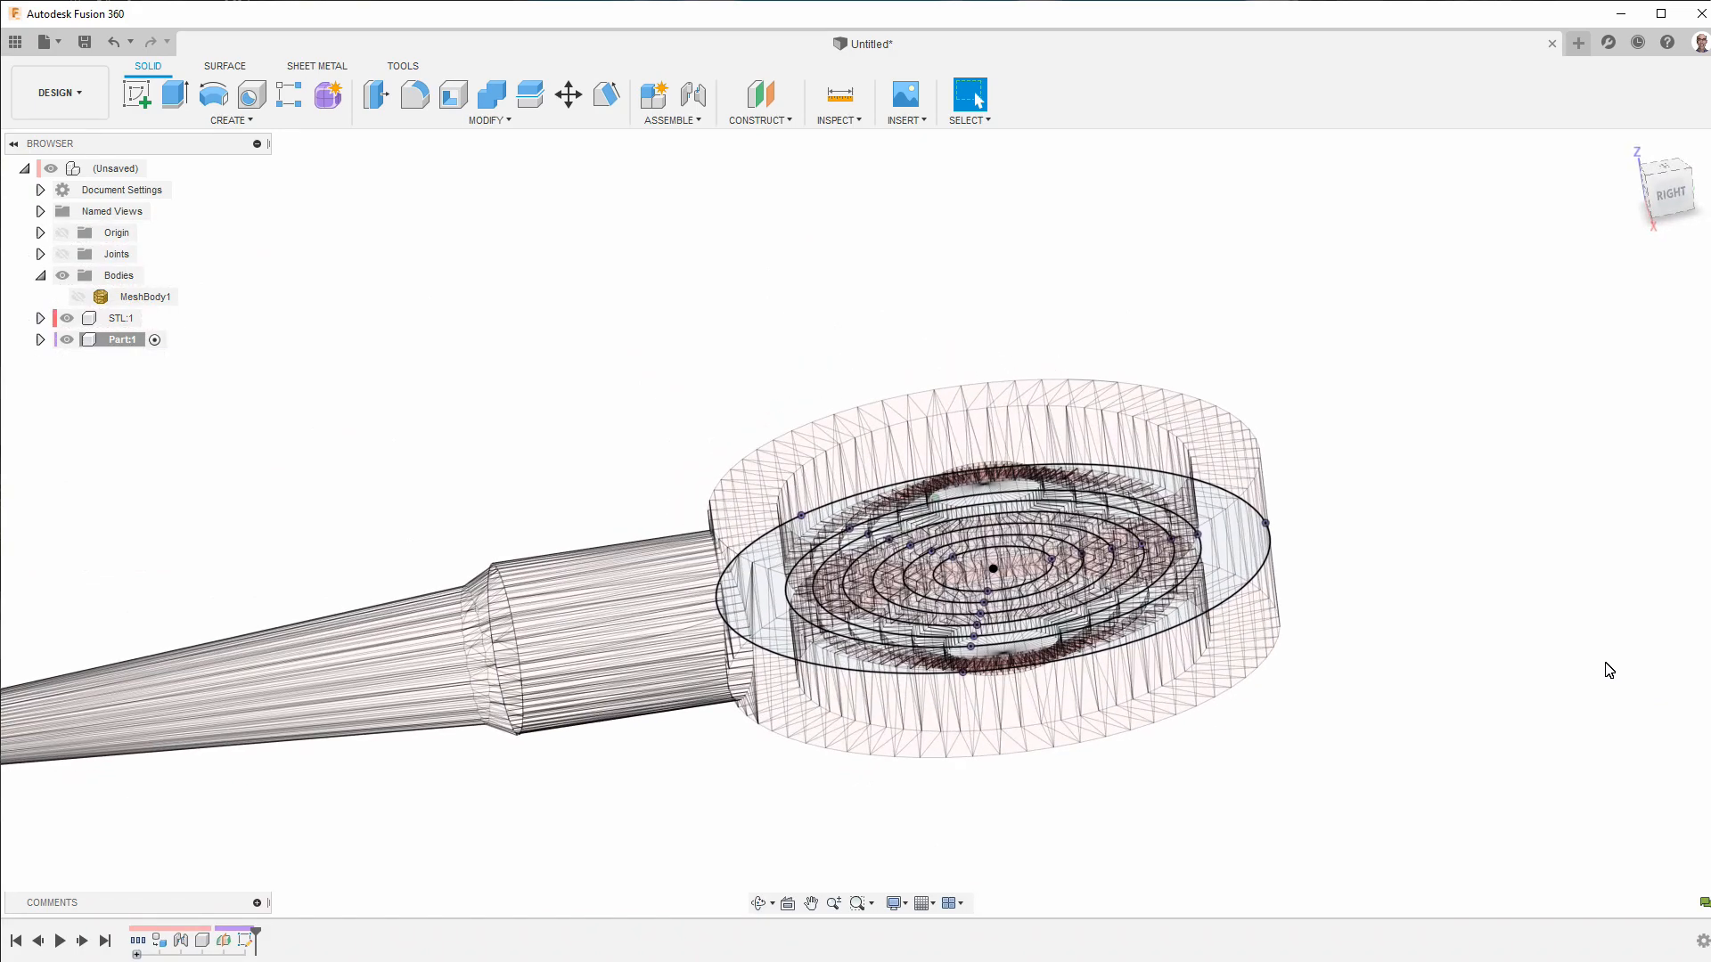
- Extrude the innermost circle symmetrically by 3 mm as a new body, matching the height of the reference STL
left_click(65, 323)
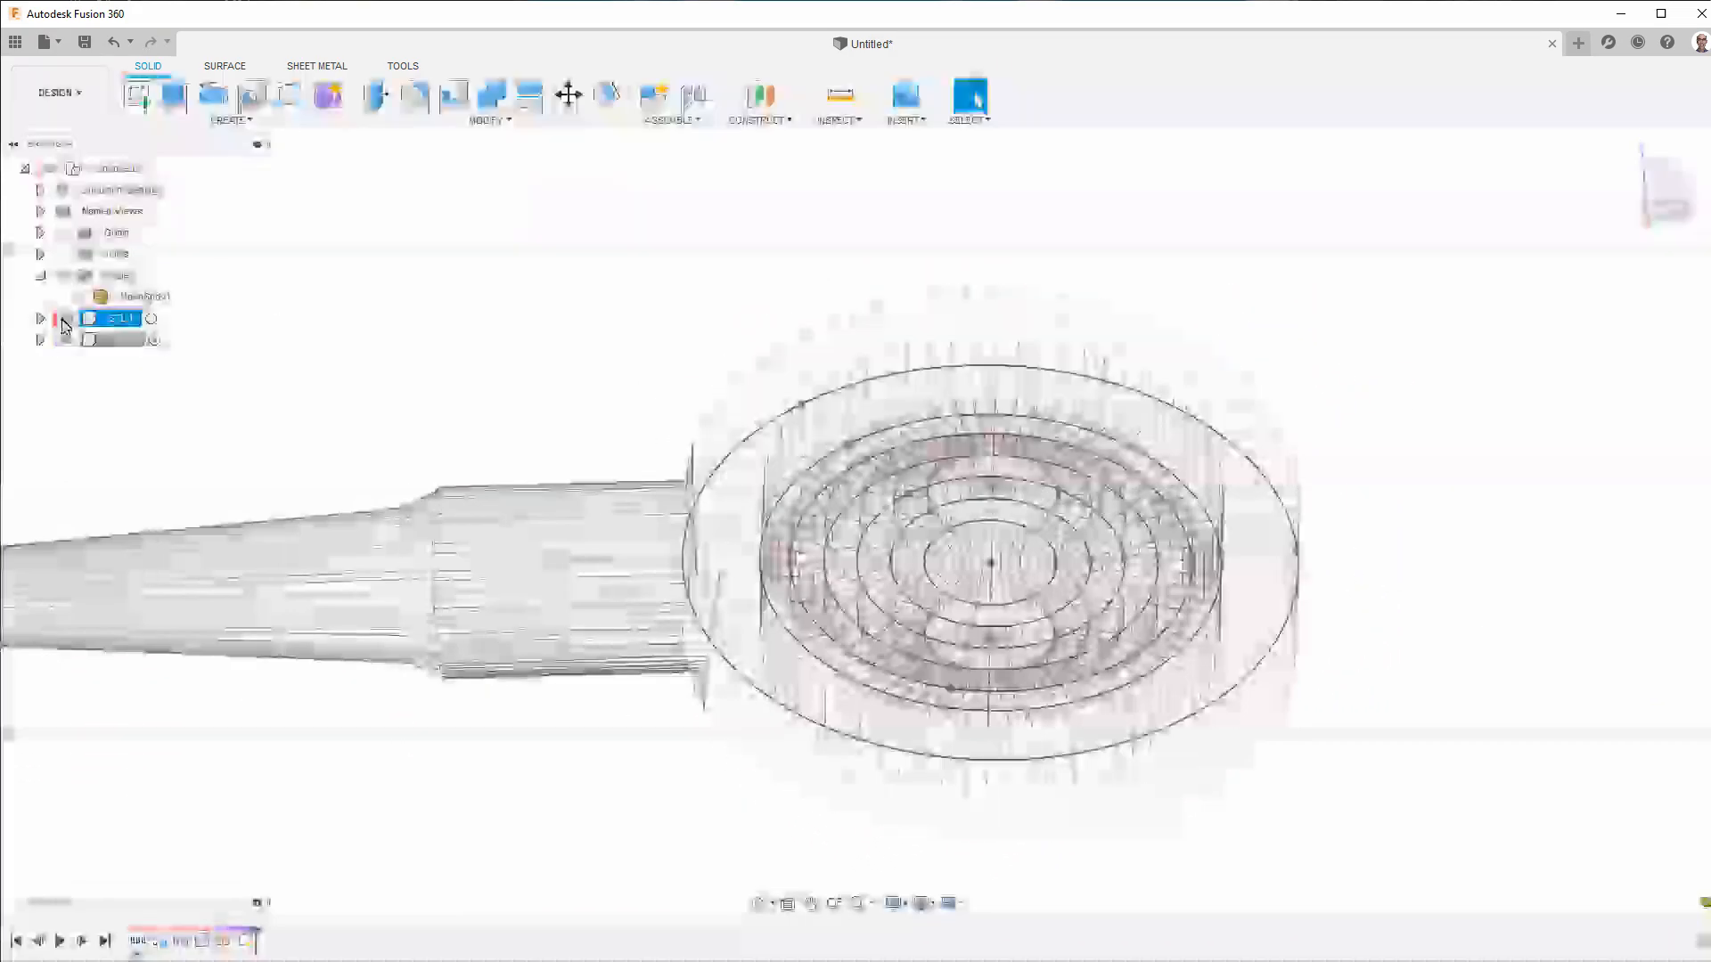
left_click(65, 321)
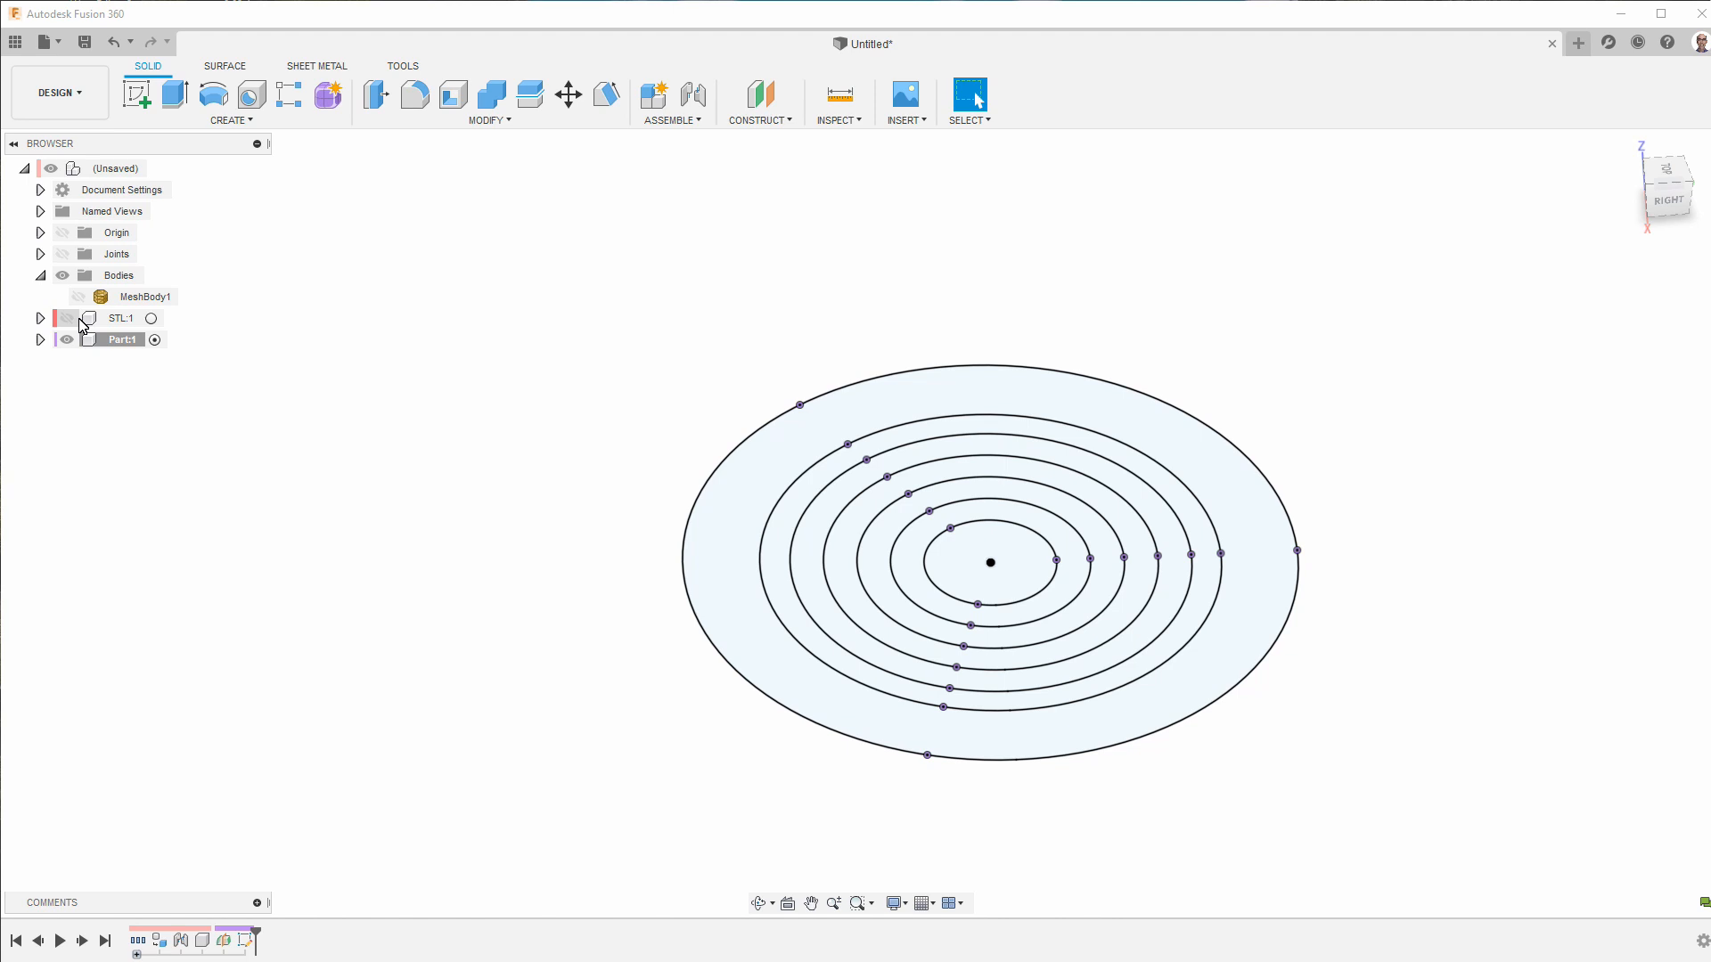
key("e")
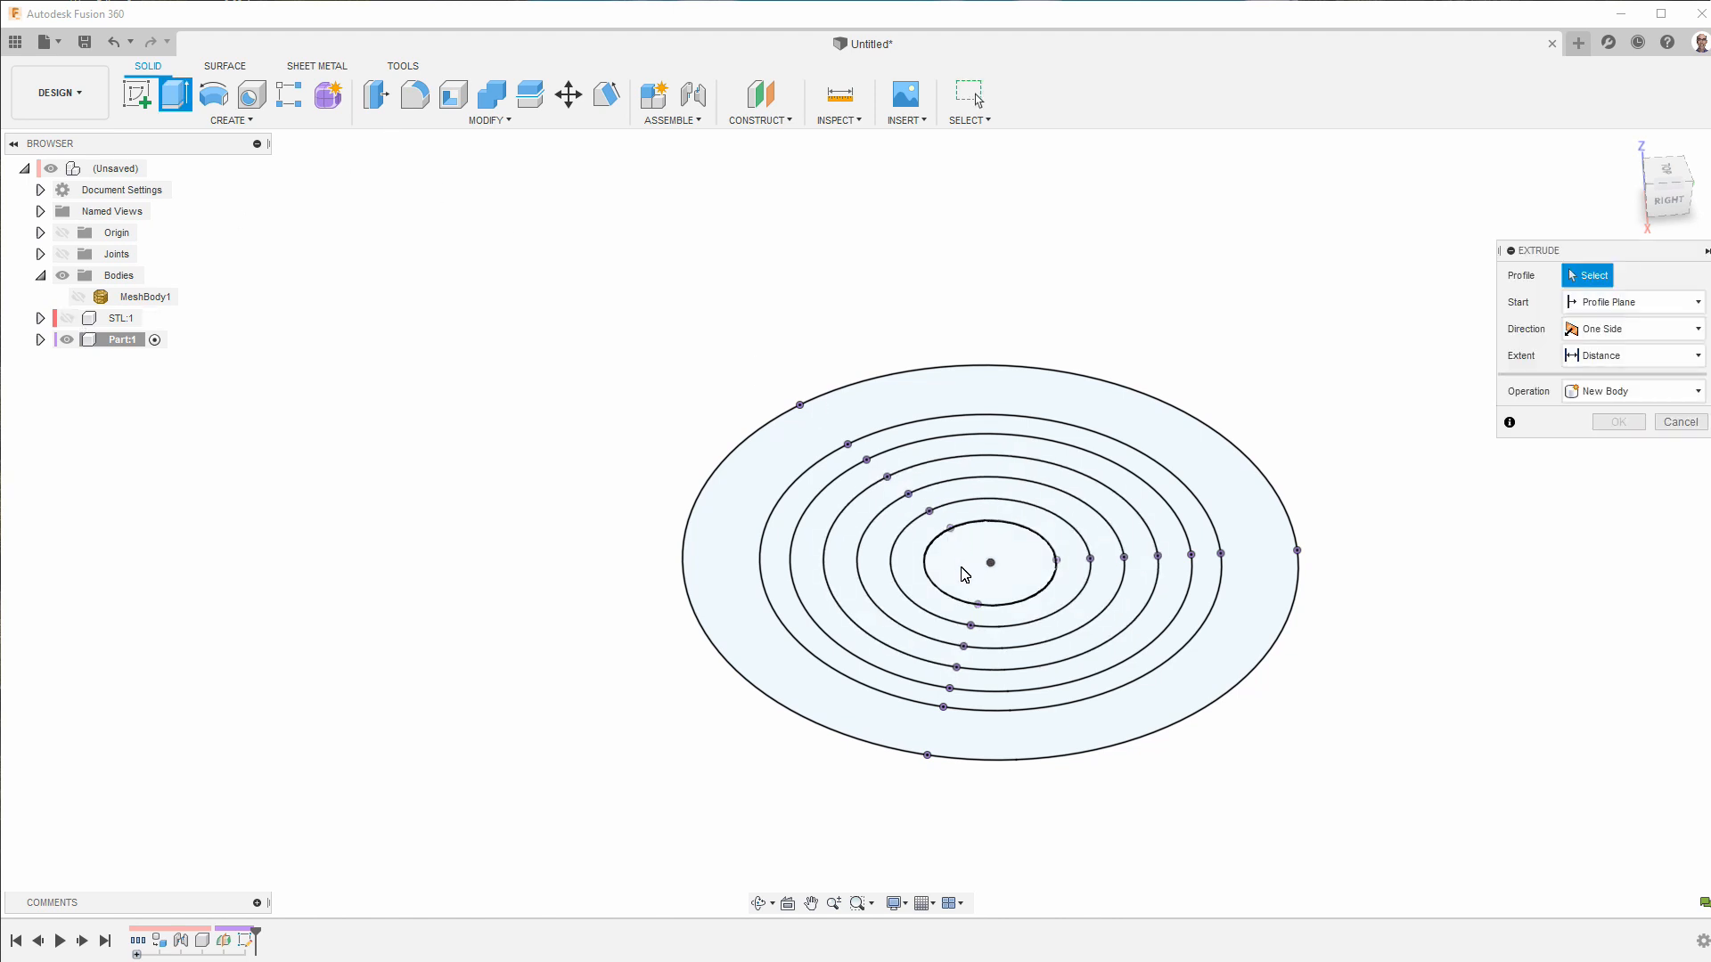
left_click(964, 572)
left_click(1644, 329)
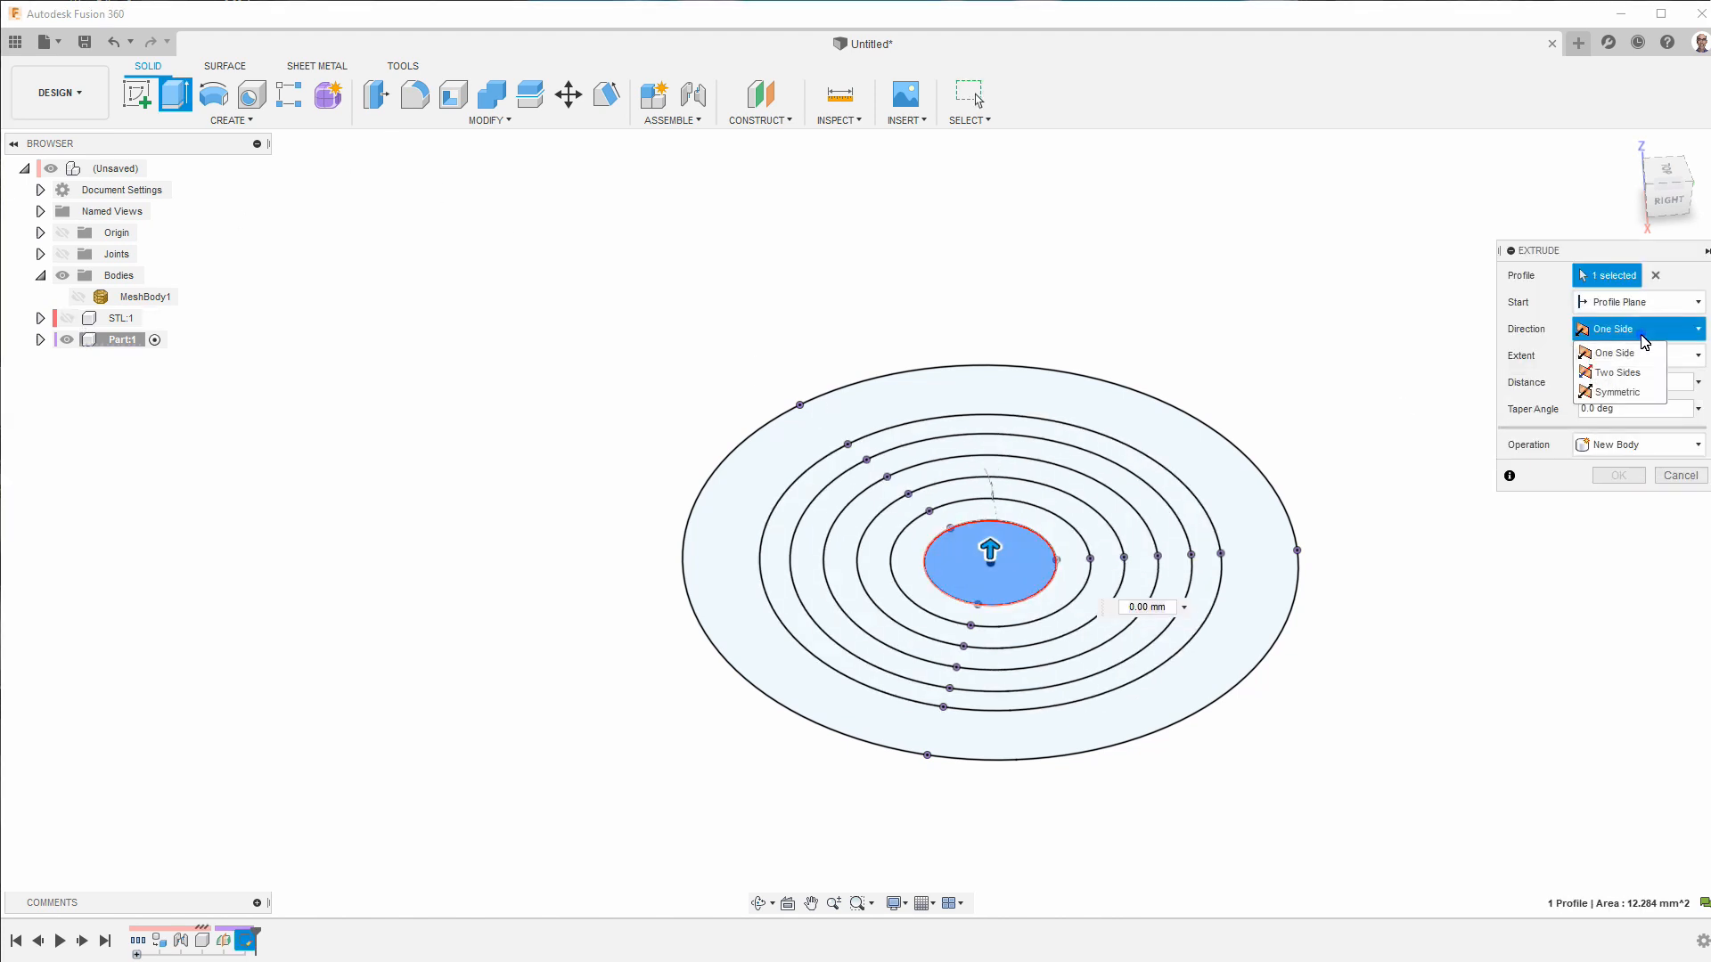
left_click(1617, 396)
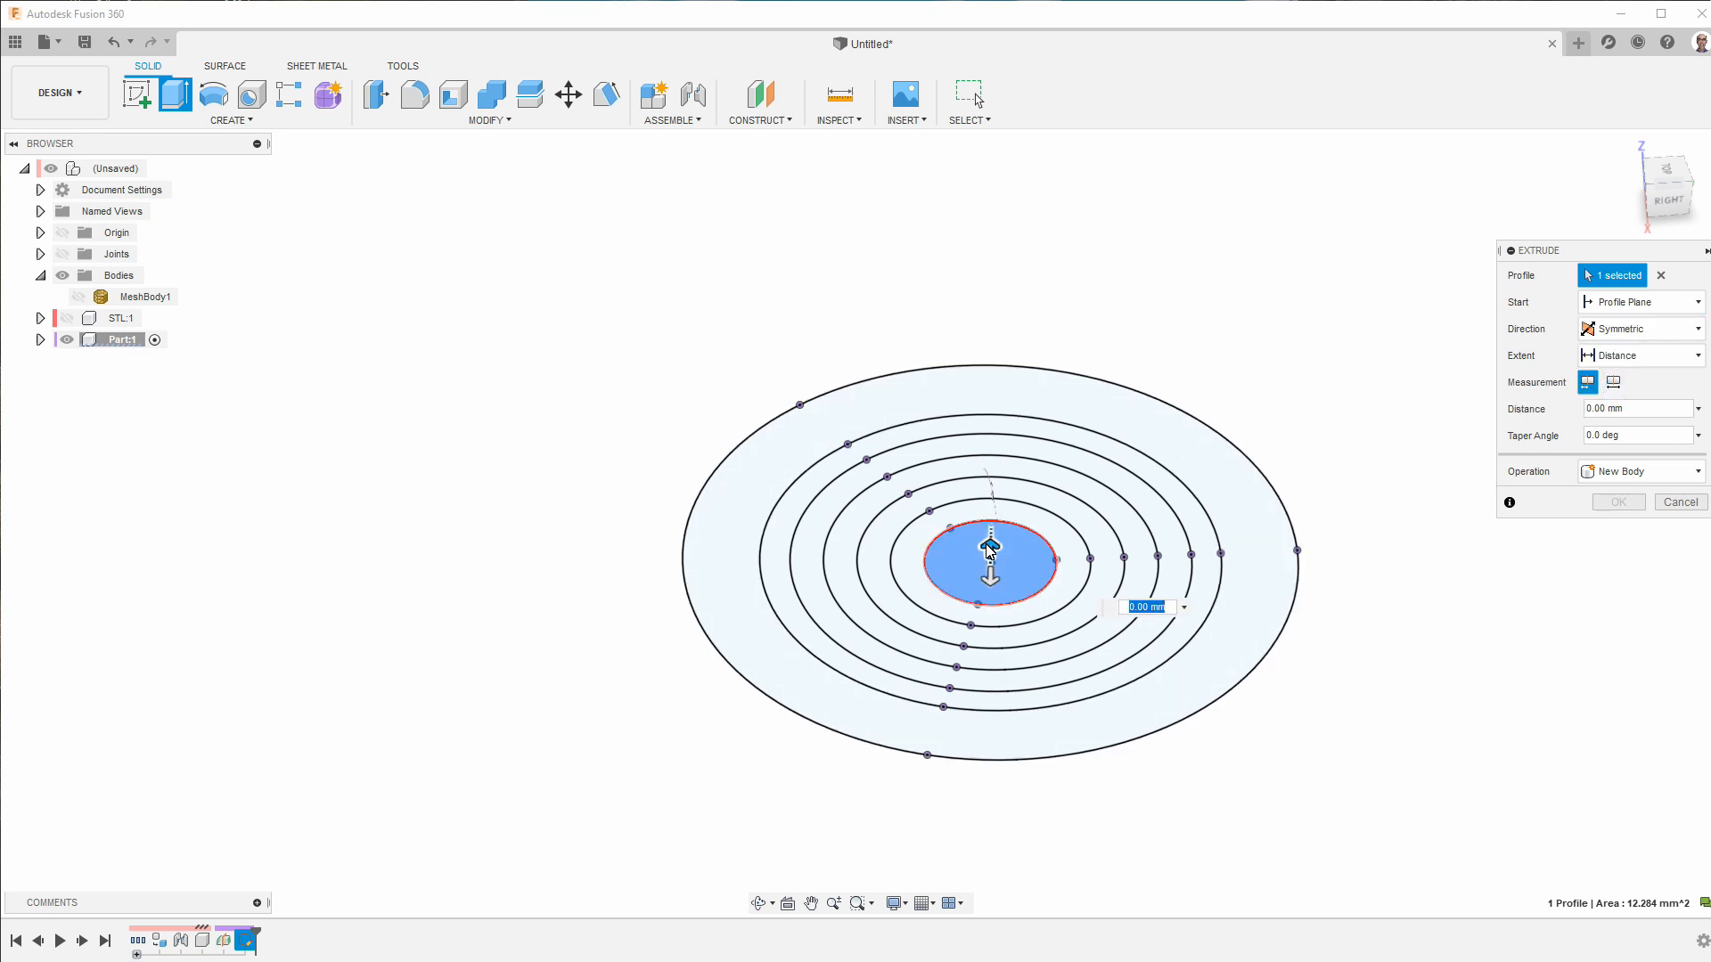
left_click_drag(990, 550, 991, 504)
left_click(67, 318)
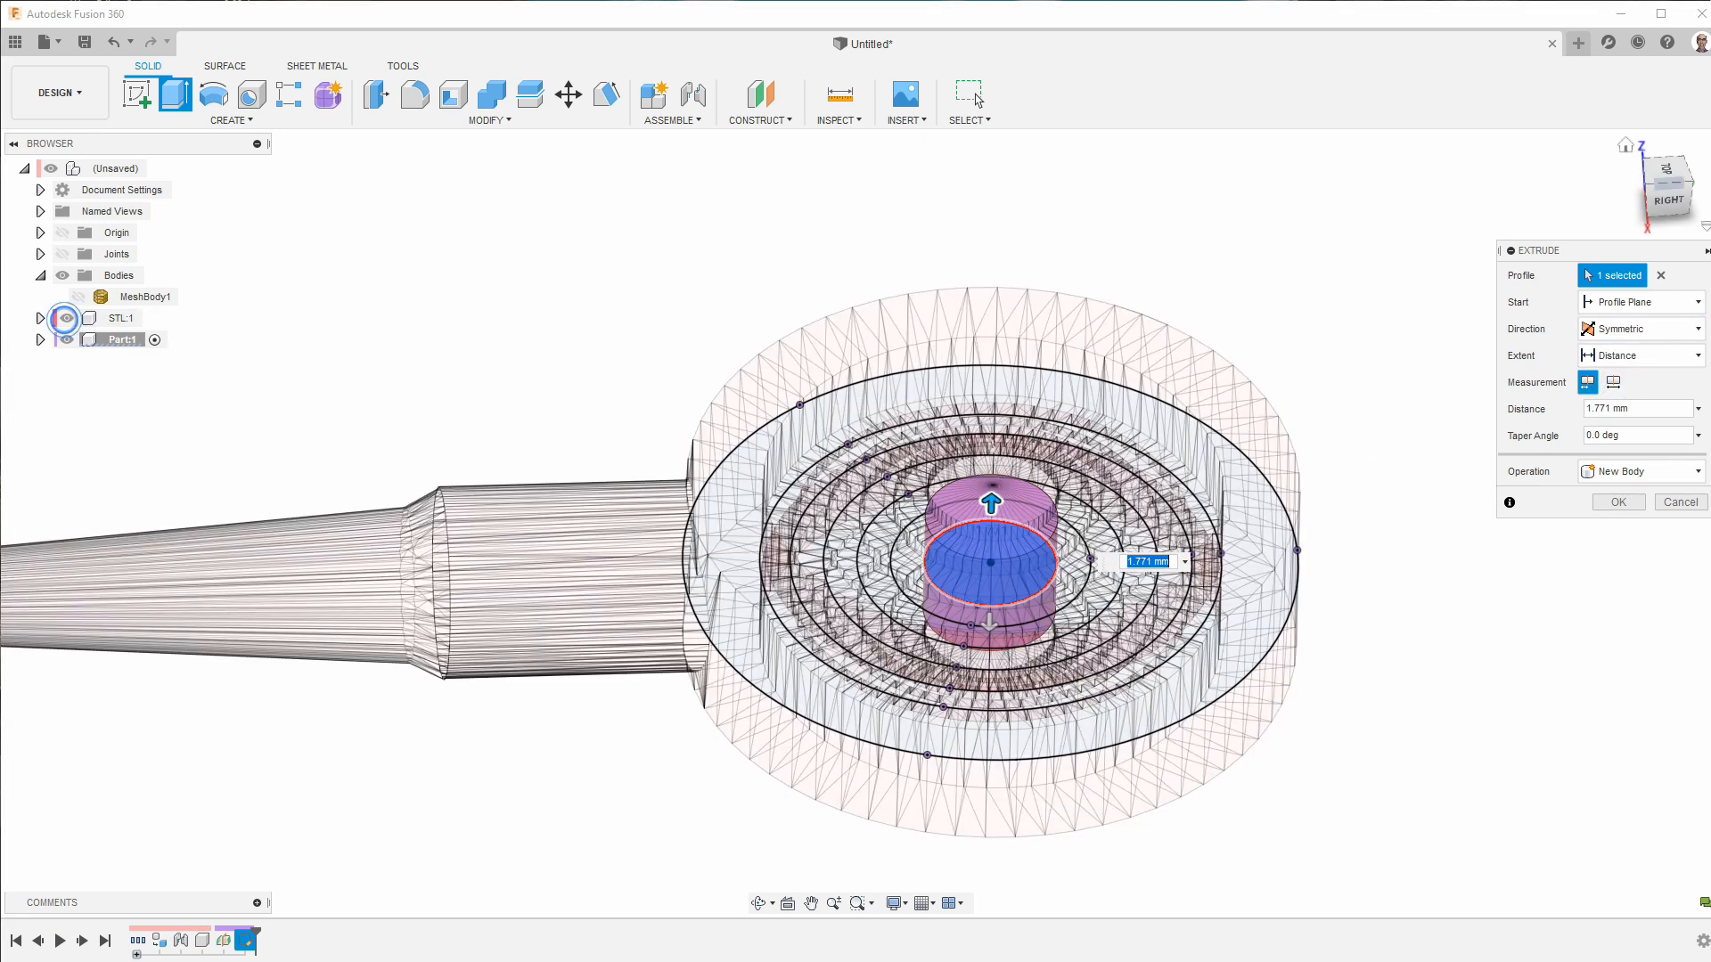
left_click(1663, 190)
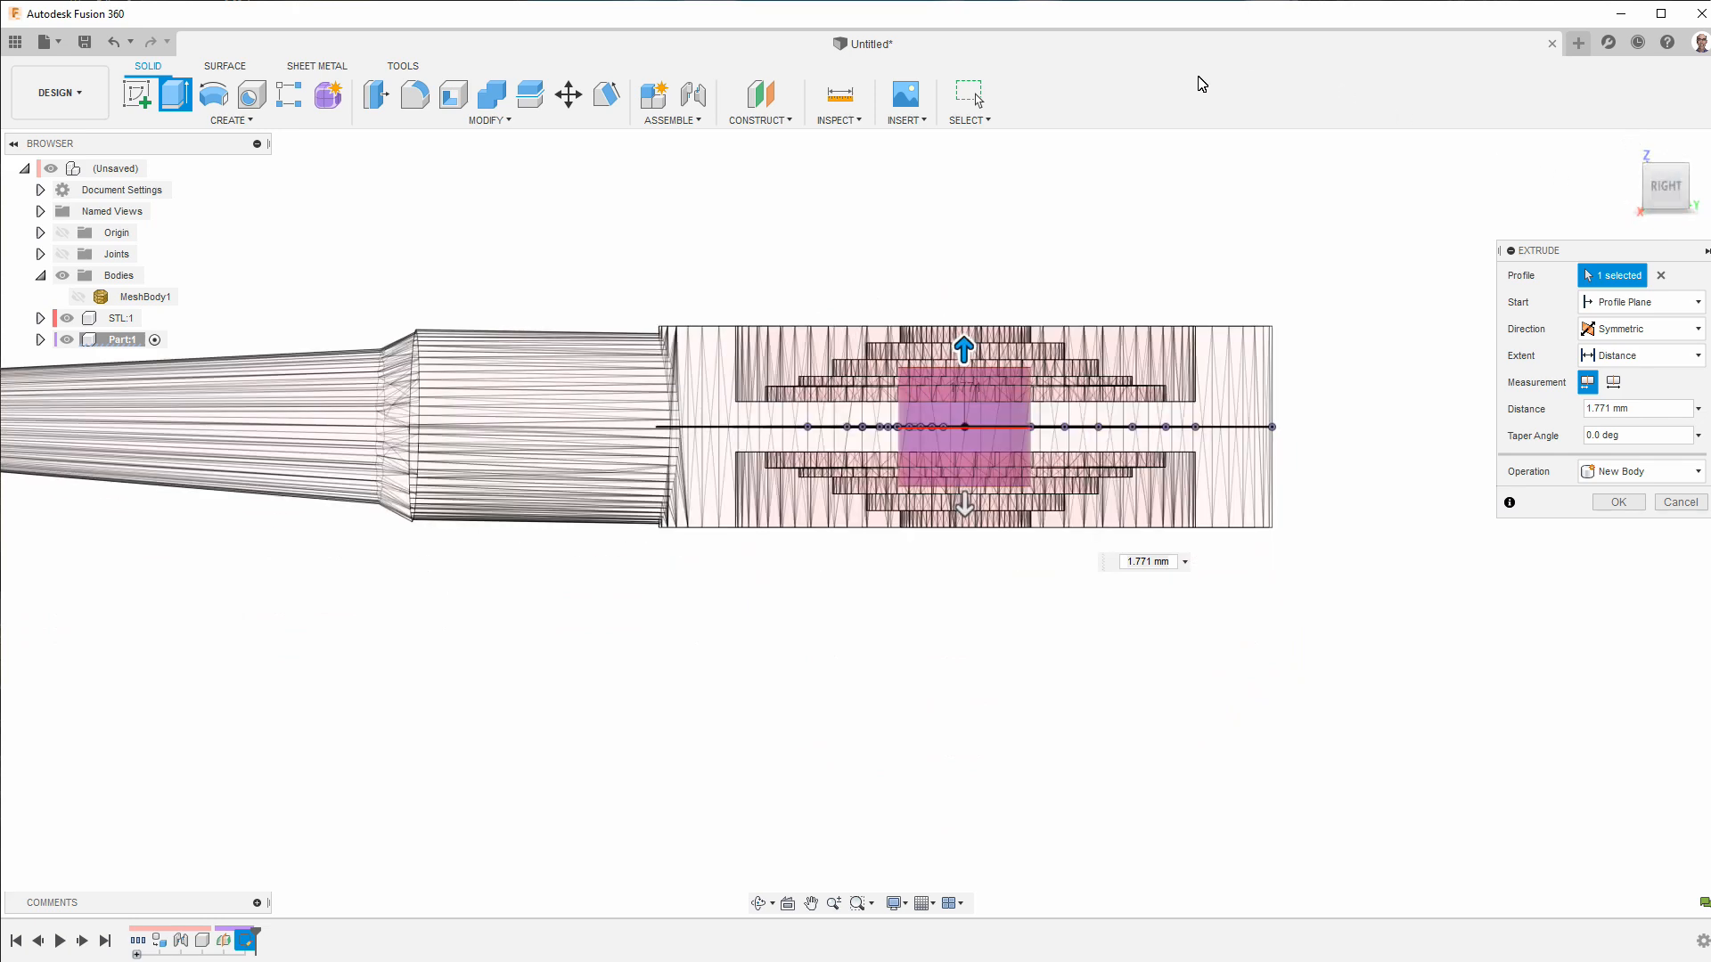
left_click_drag(914, 442, 914, 384)
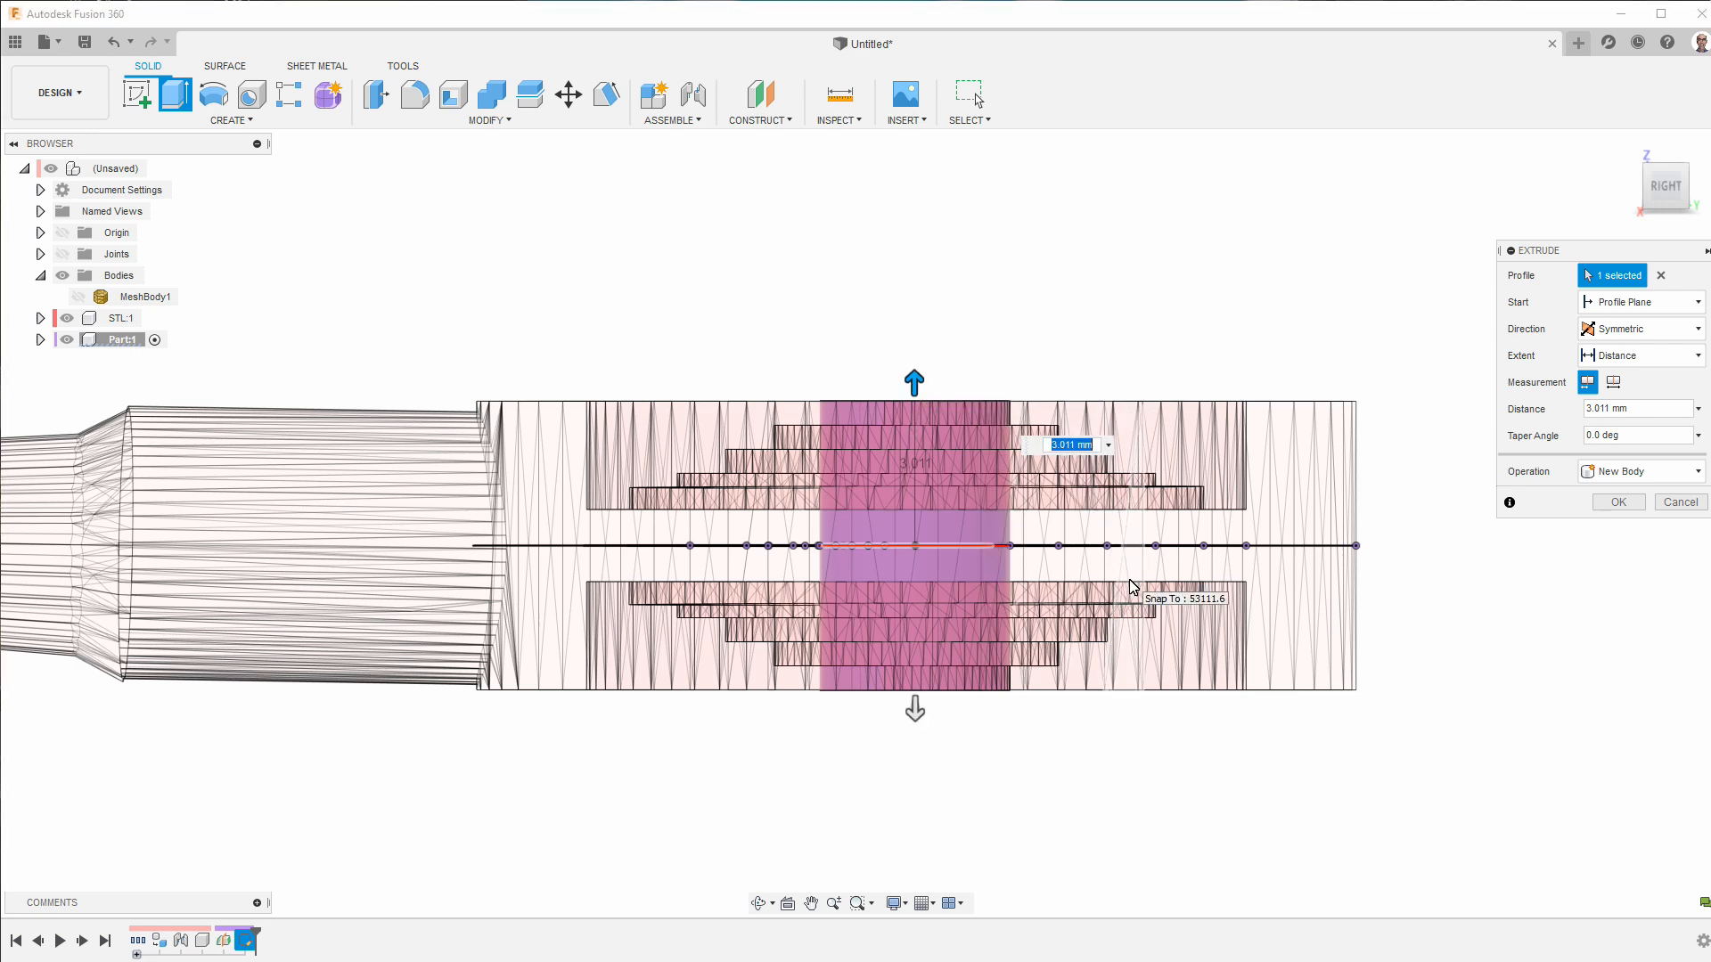
type("3")
key("Return")
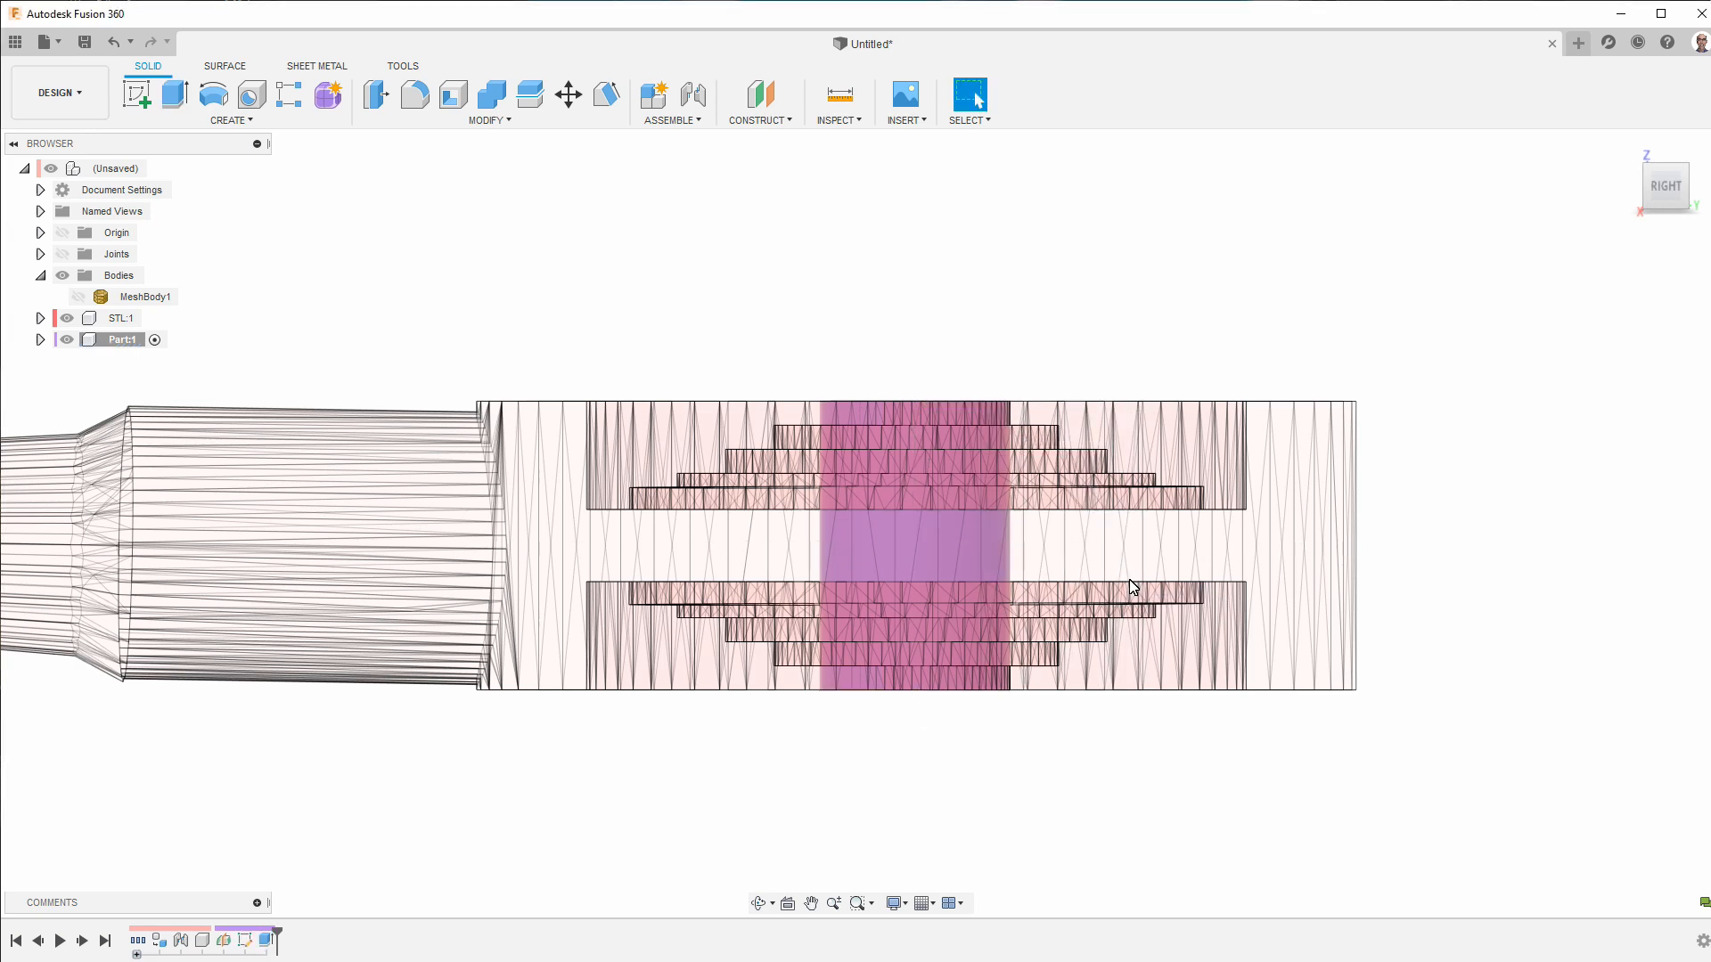
- Hide the STL component and show the circle sketch, Sketch1, inside the Part component
key("F6")
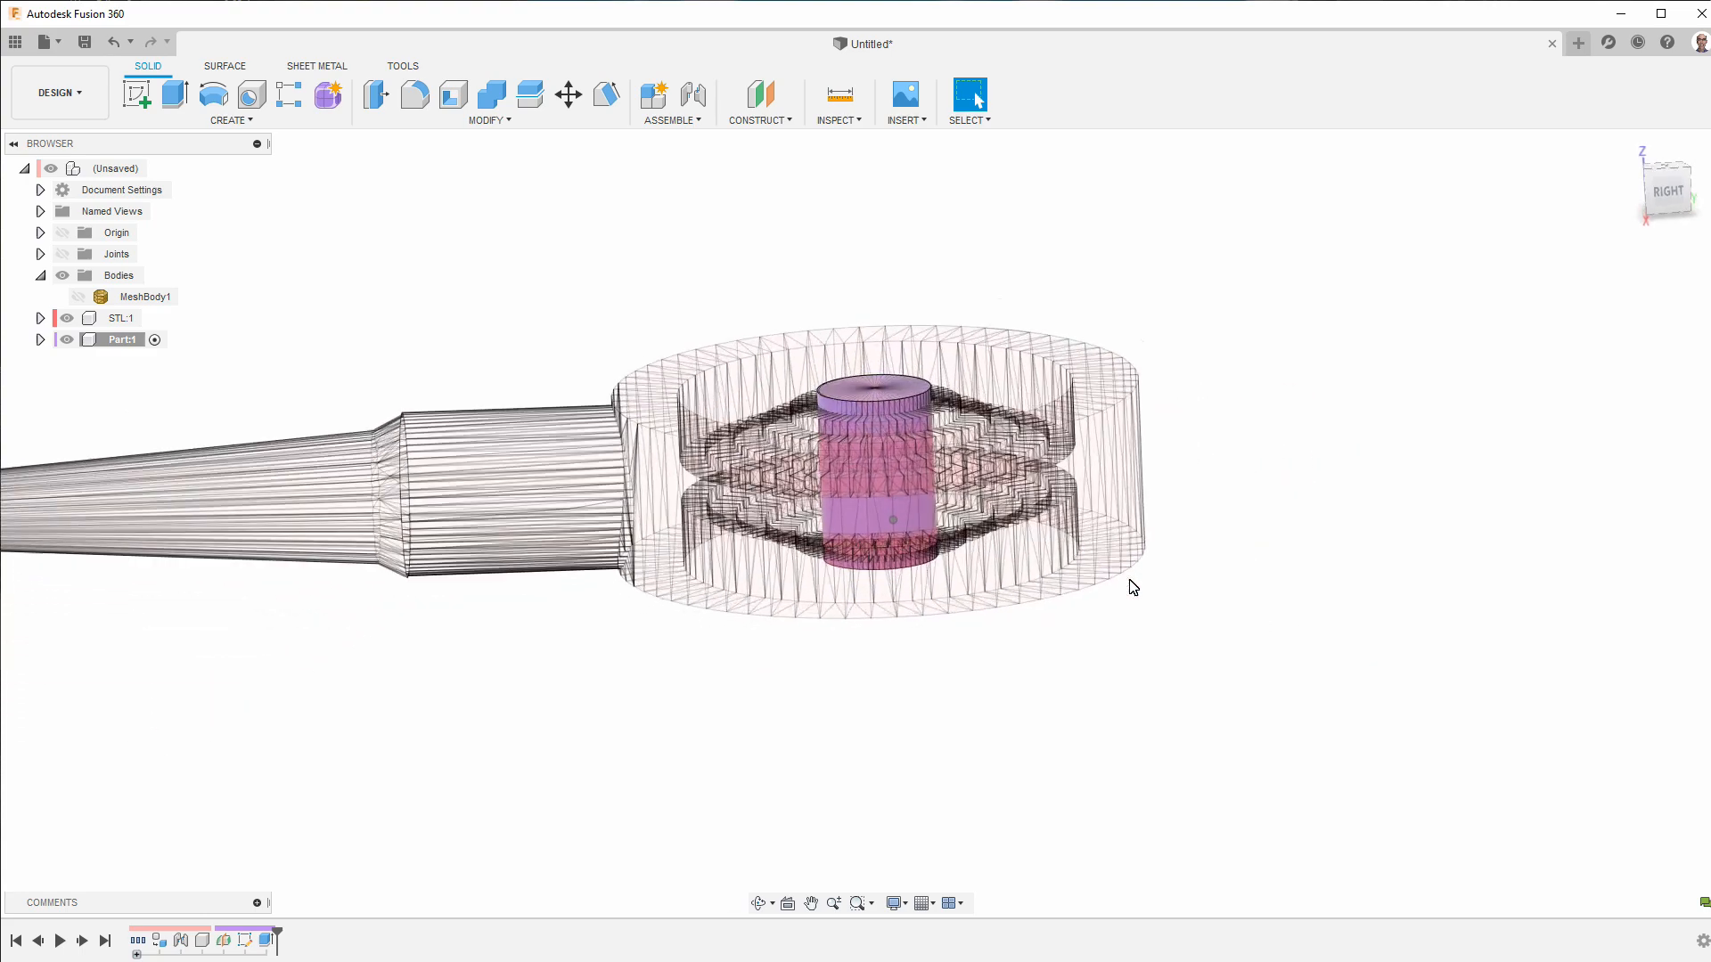
left_click(67, 318)
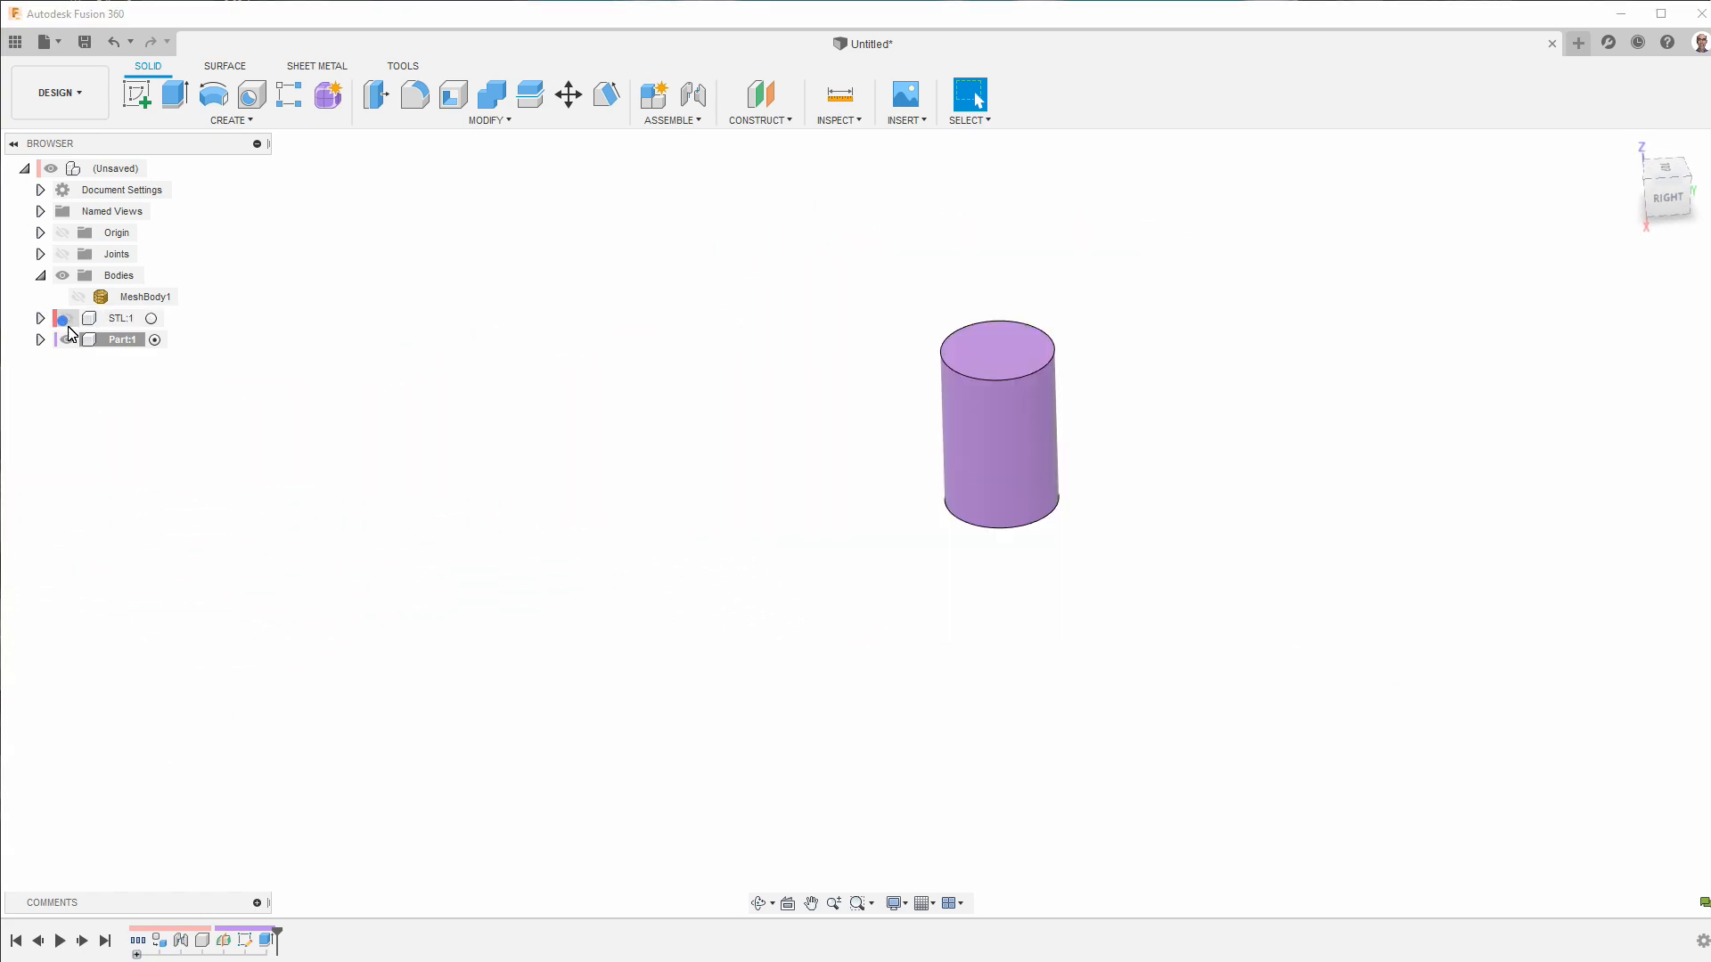
left_click(41, 339)
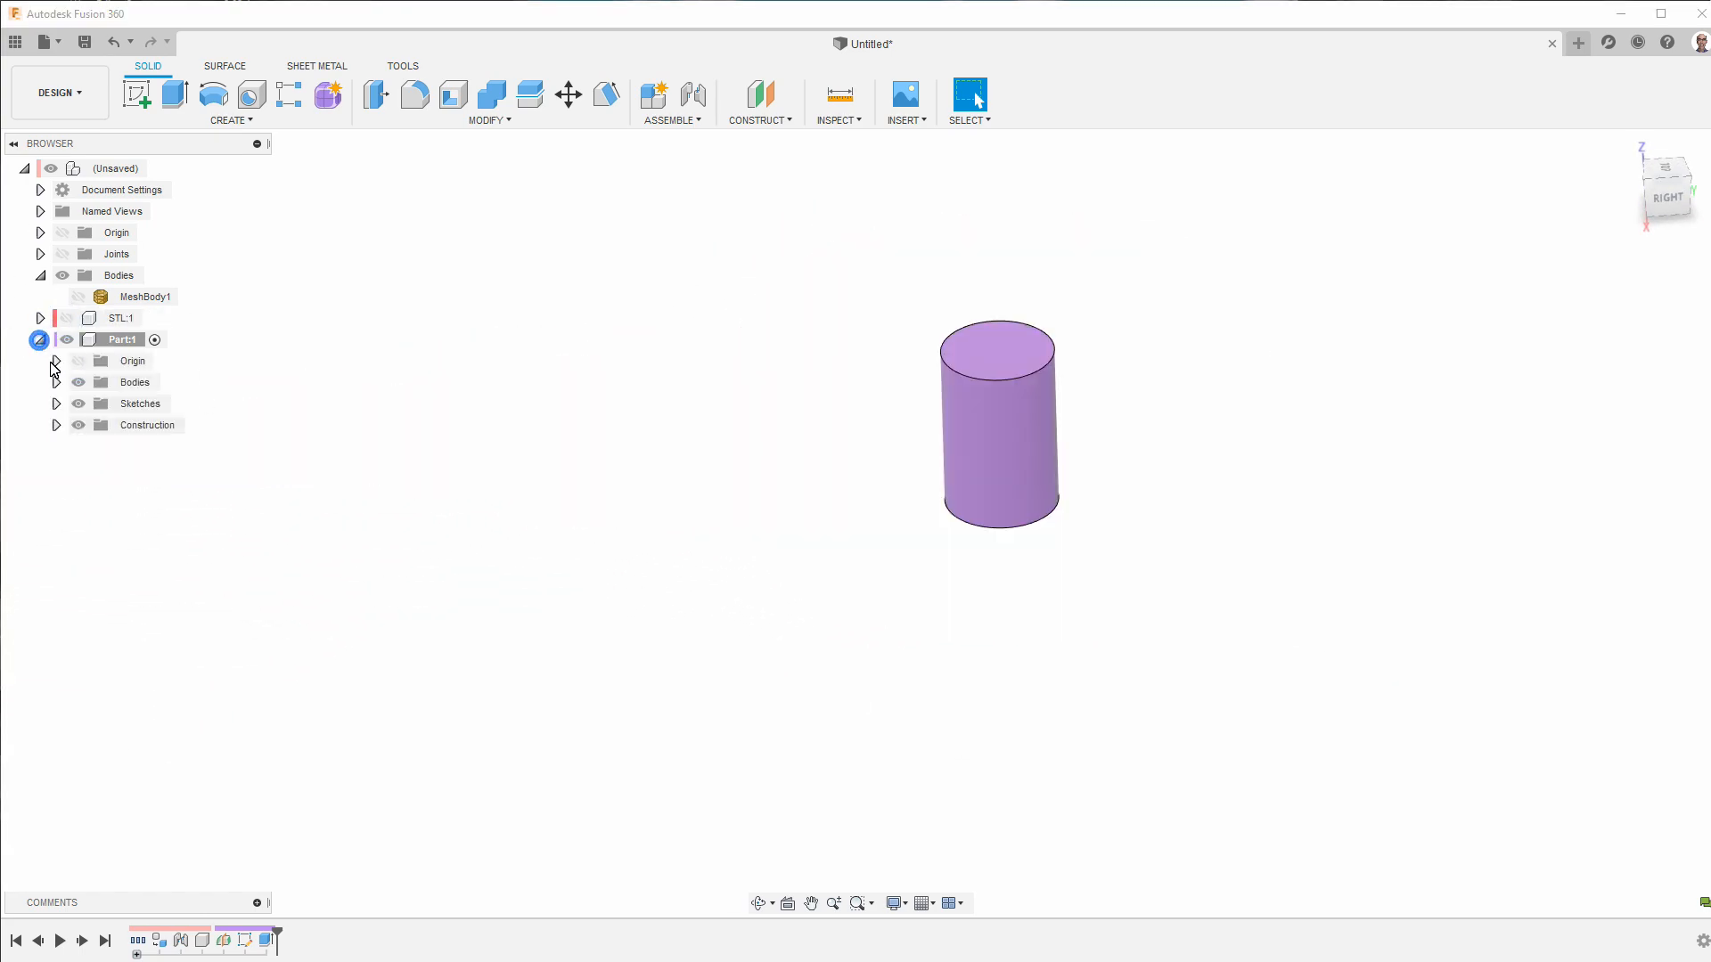
left_click(56, 406)
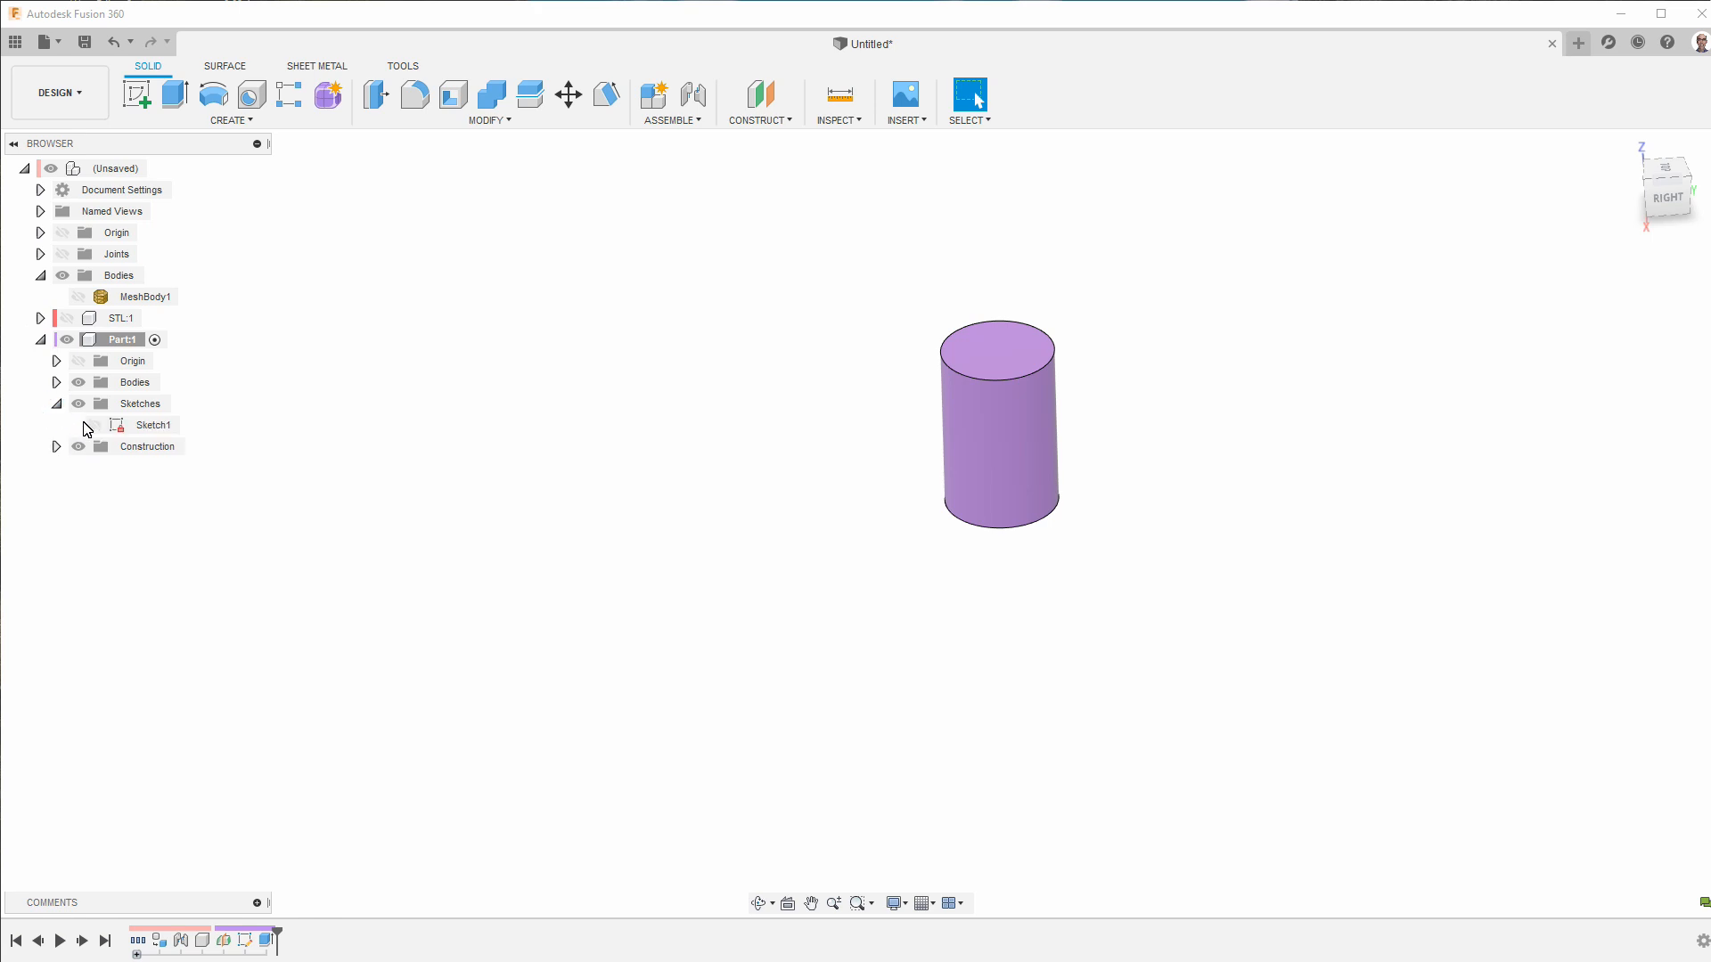
left_click(93, 425)
- Extrude the ring around the central cylinder symmetrically about 2.5 mm, snapped to the reference STL's step, and join it to the body
key("e")
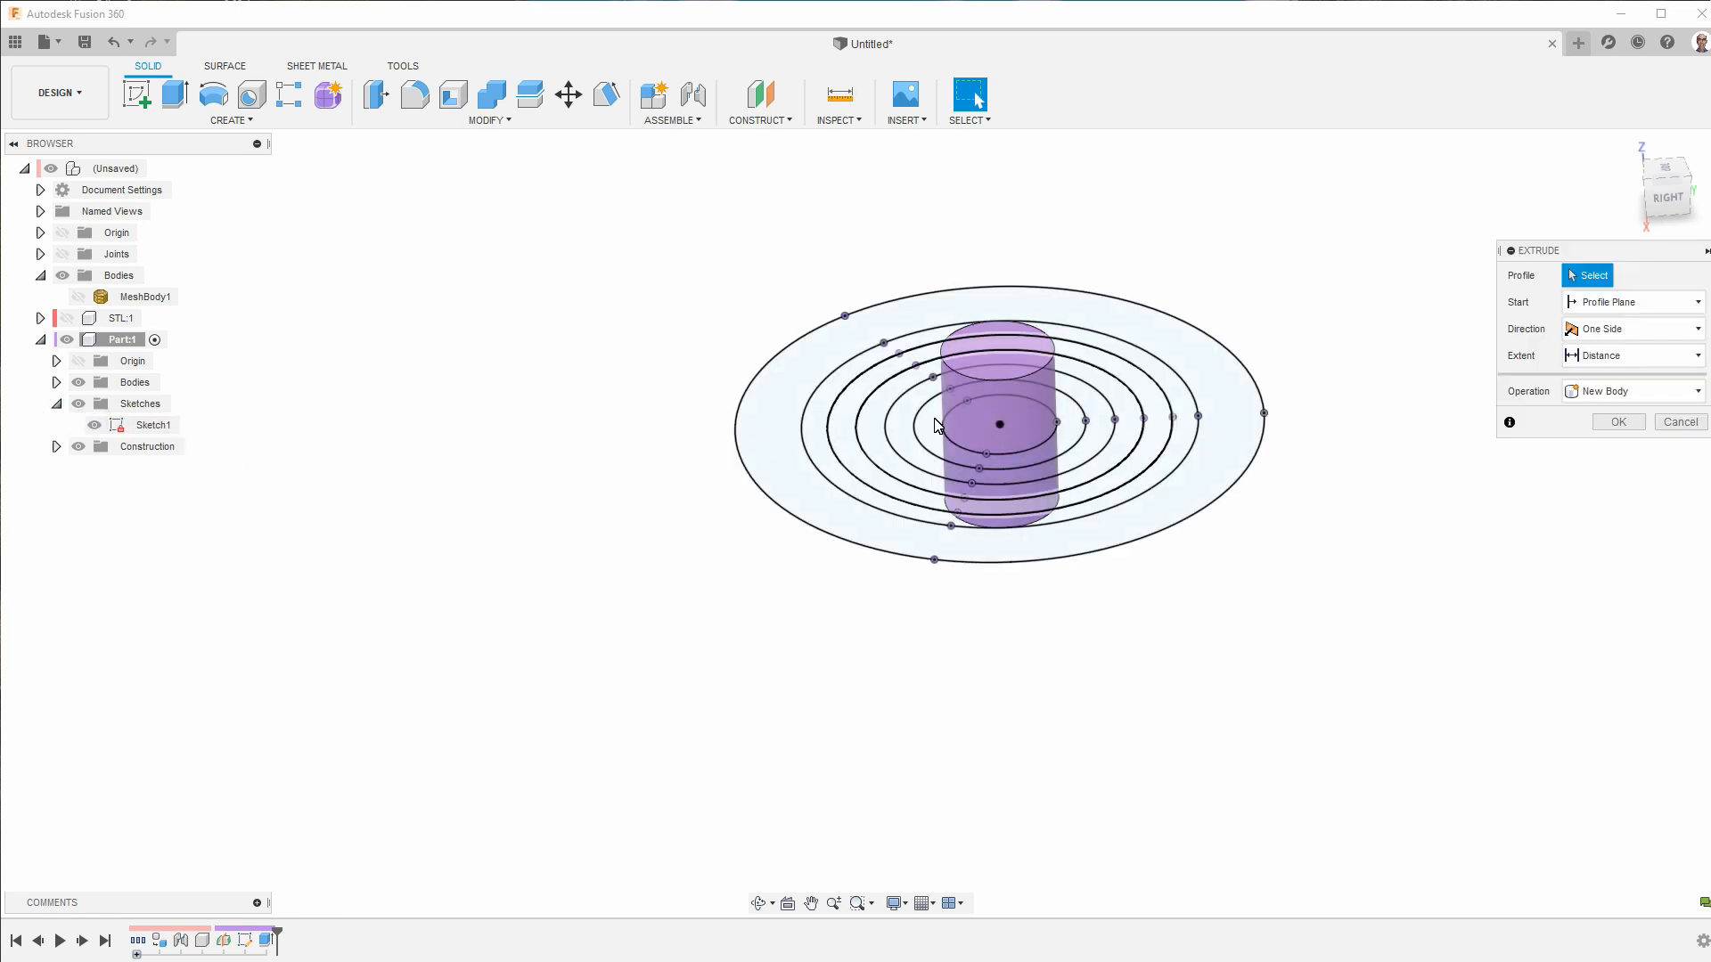
left_click(930, 438)
left_click(1648, 329)
left_click(1631, 393)
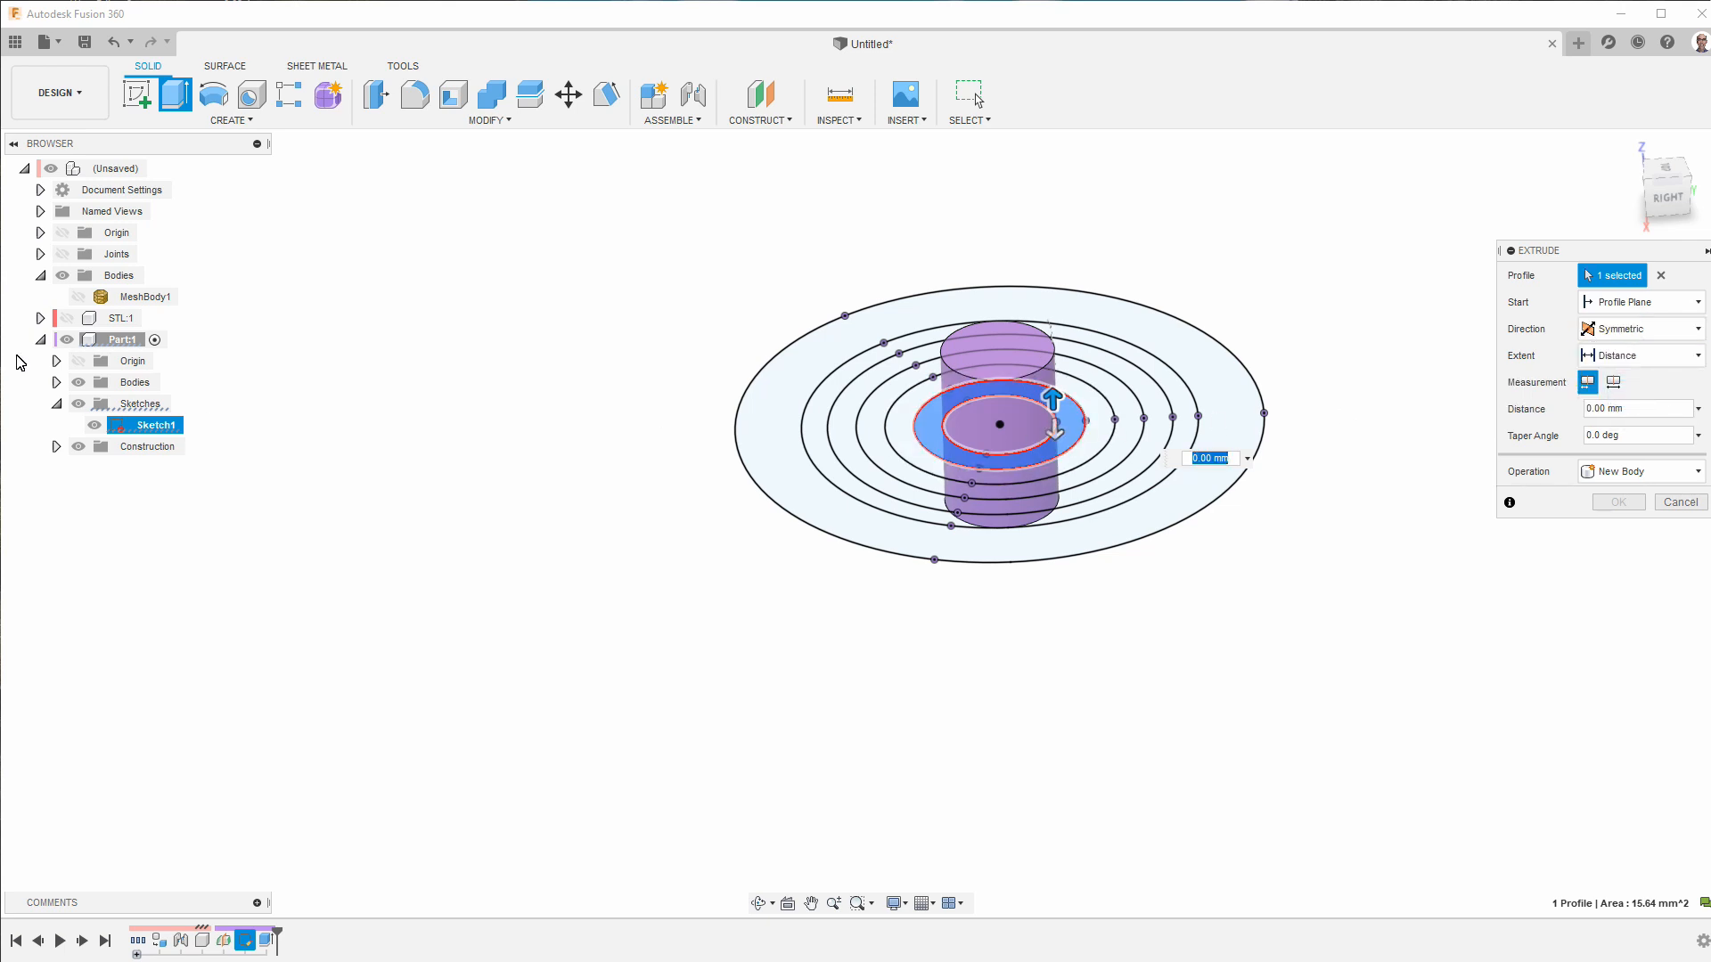
left_click(67, 318)
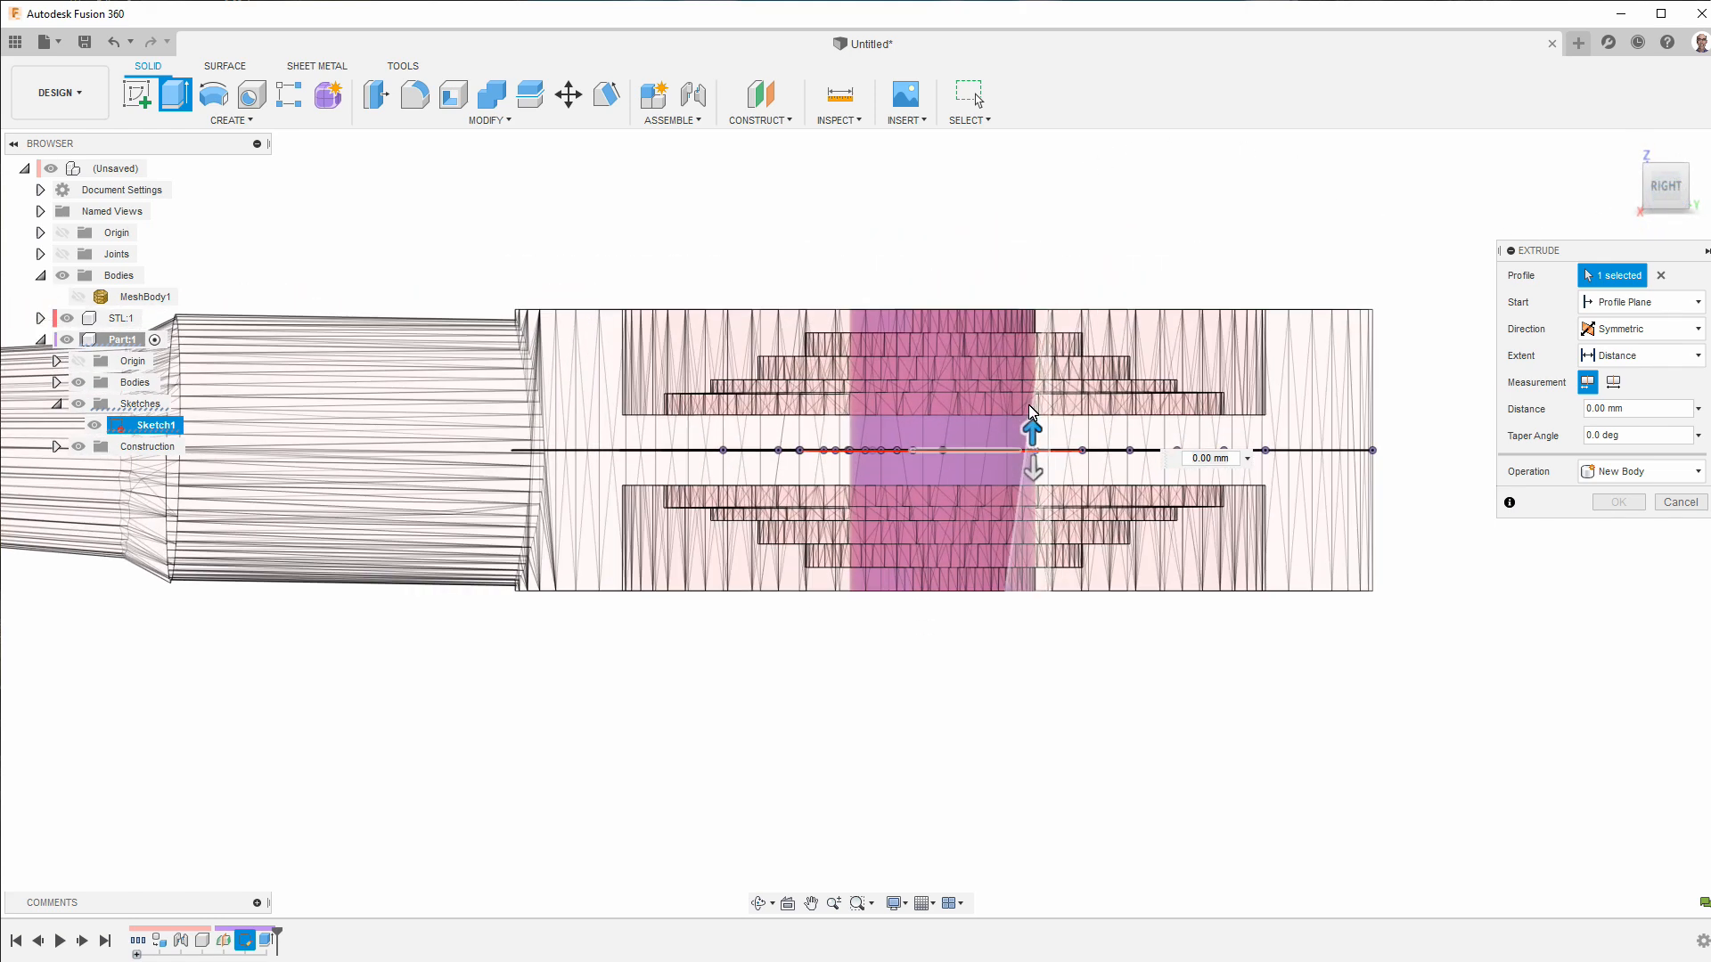
left_click_drag(1033, 433, 1025, 317)
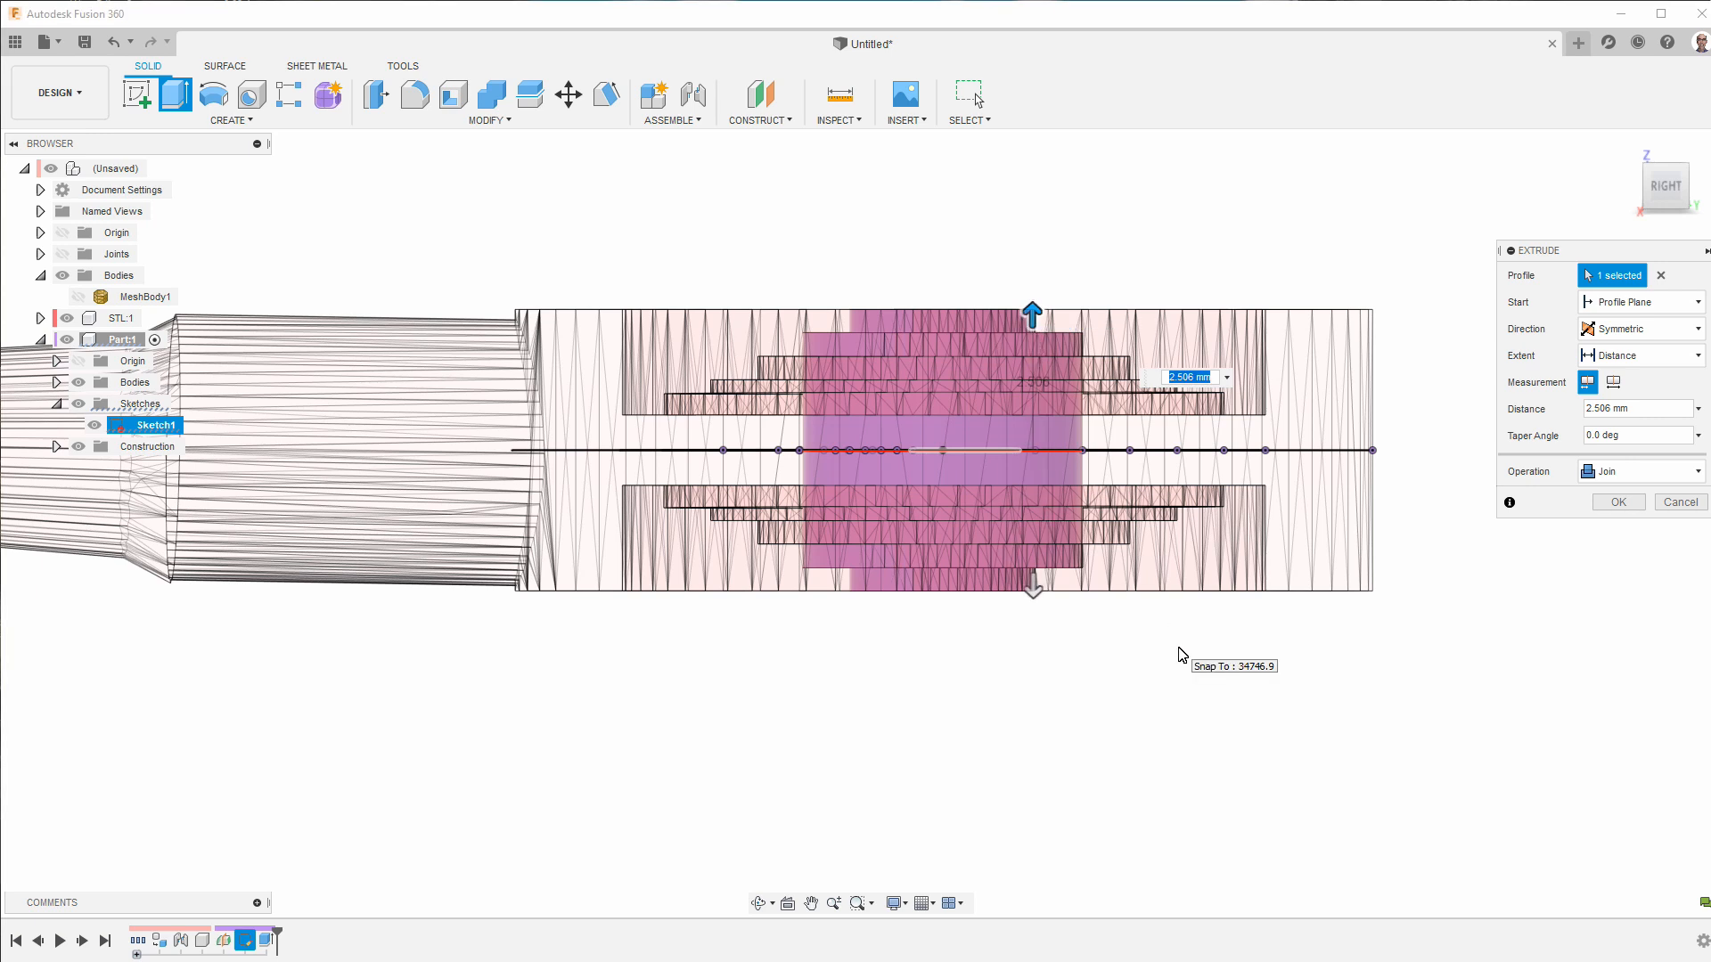
key("Return")
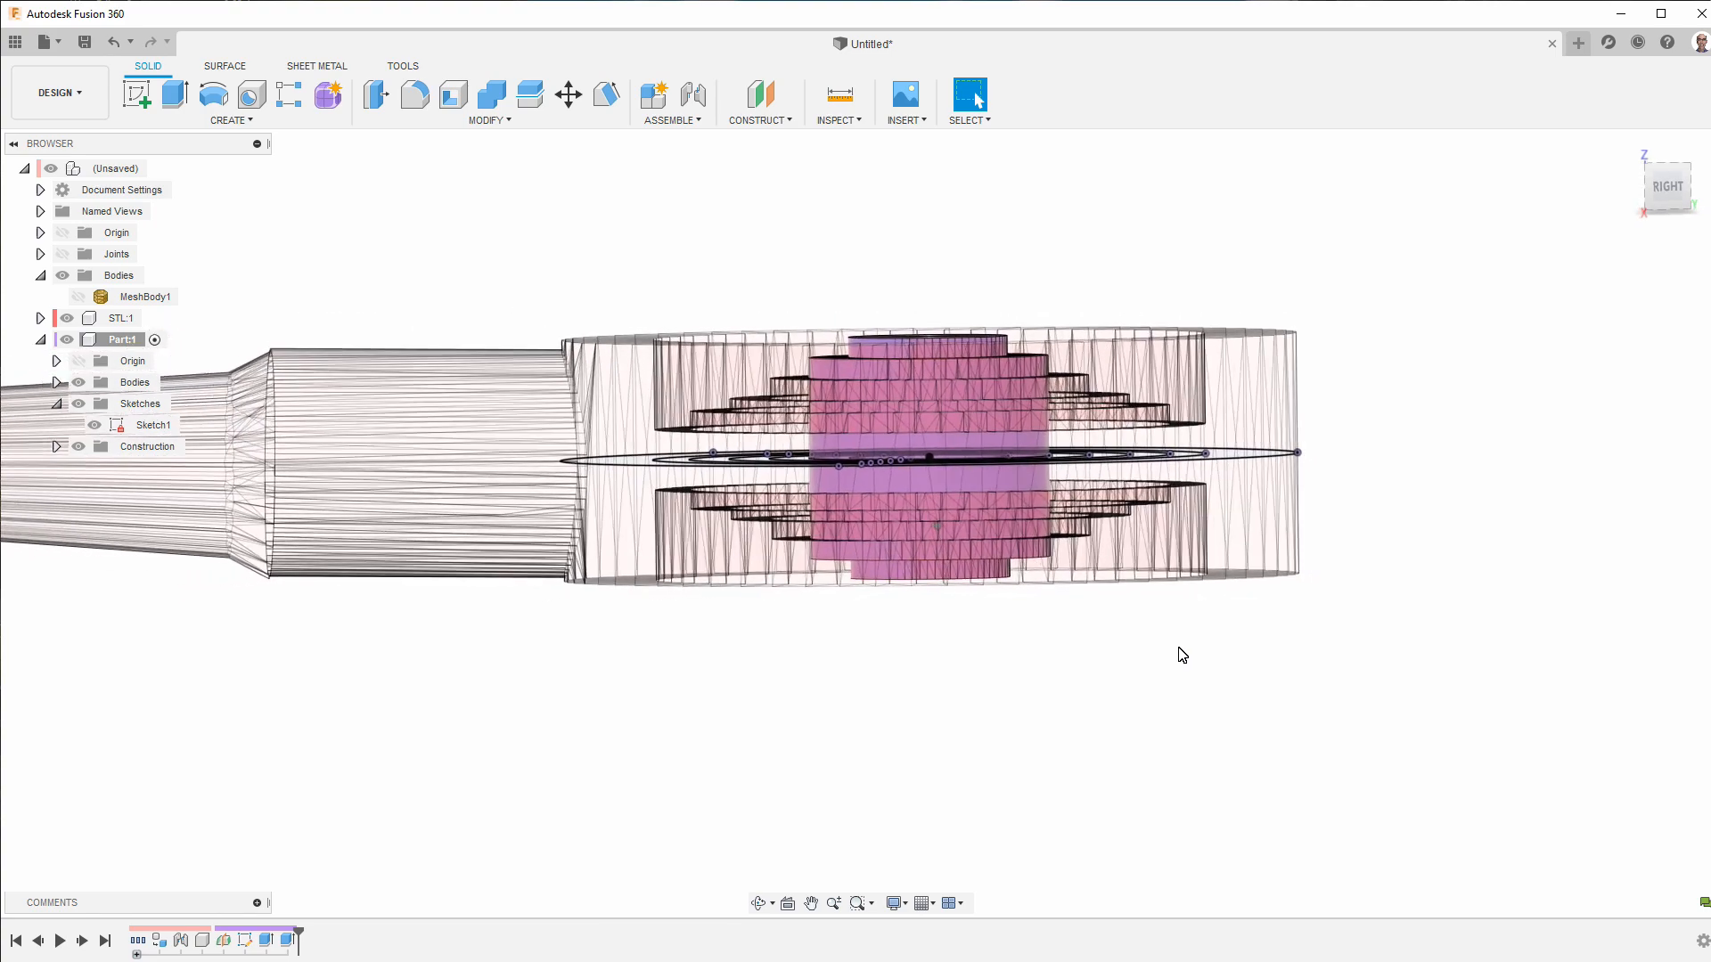
- Extrude the ring between the second and third circles symmetrically up to the matching step of the reference STL
key("F6")
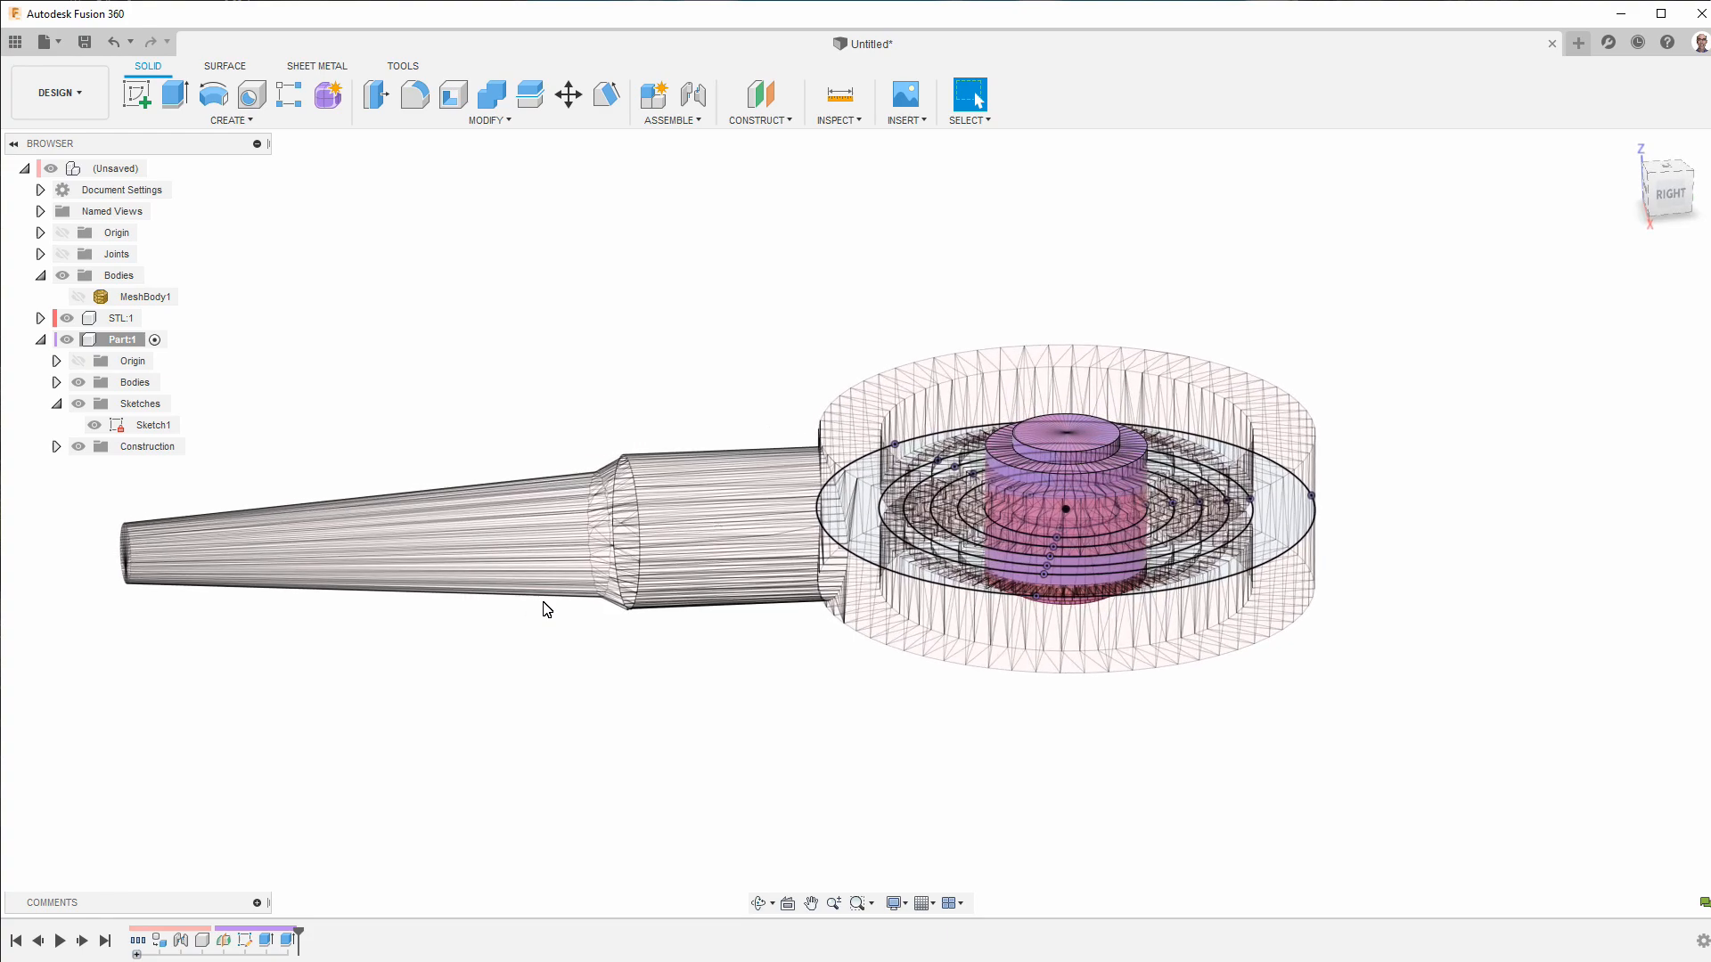
key("e")
left_click(68, 318)
left_click(1161, 509)
left_click(67, 318)
left_click(1632, 328)
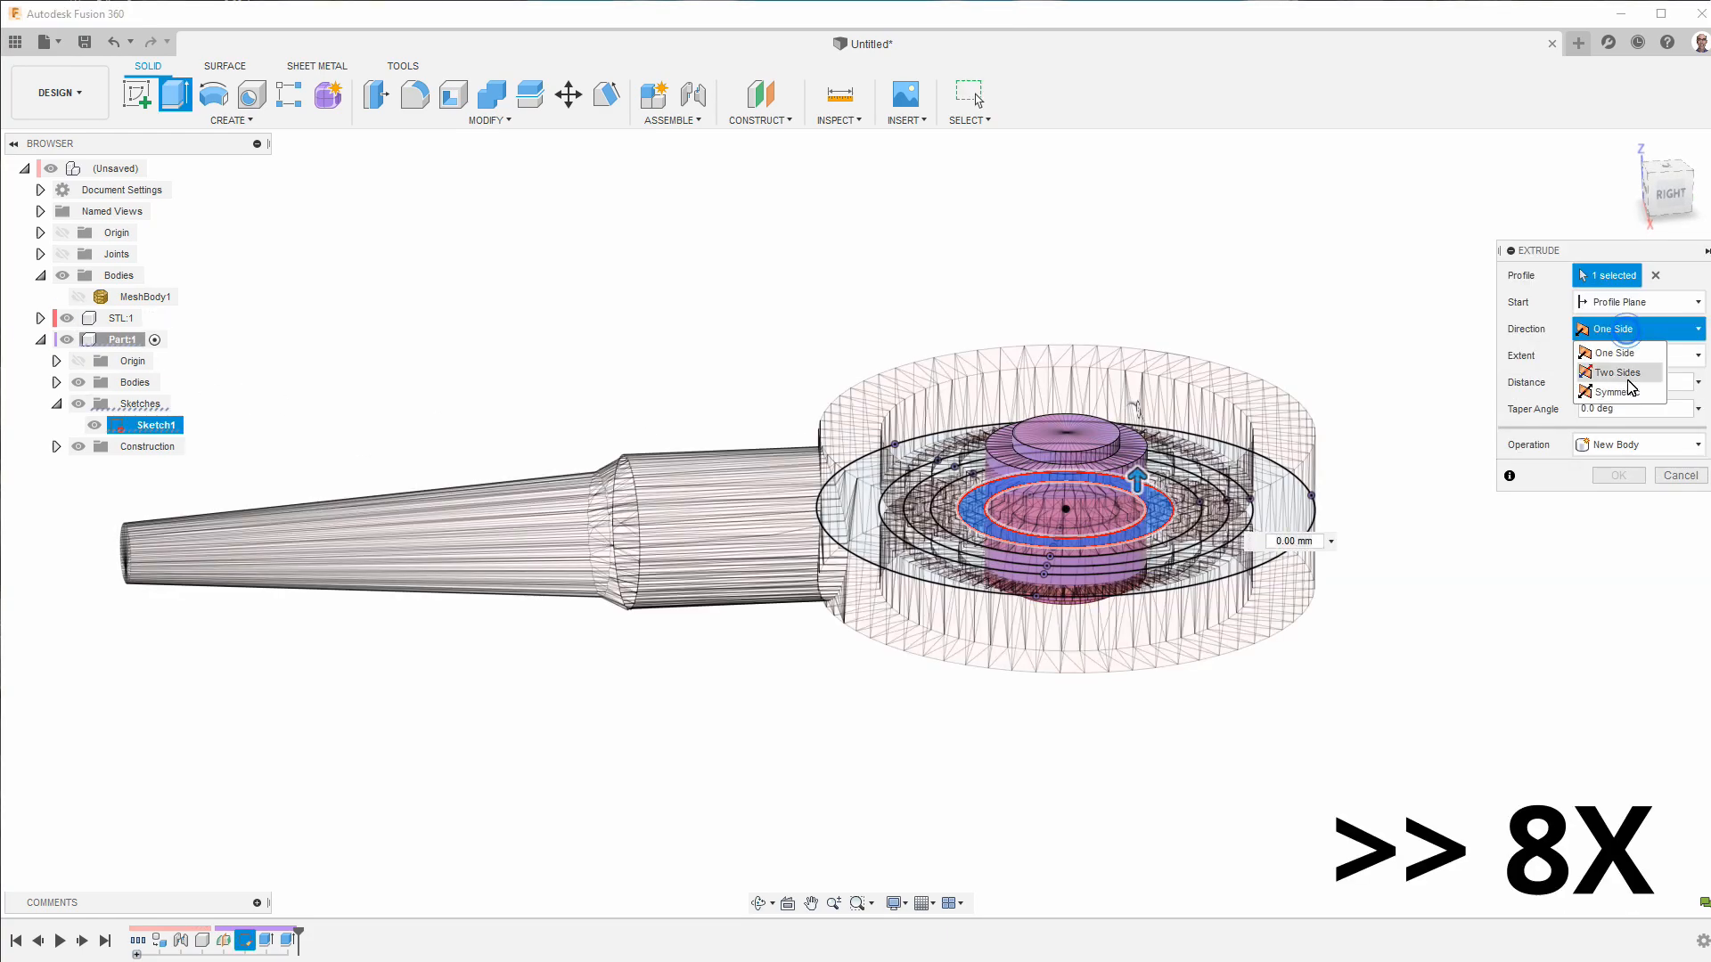
left_click(1630, 389)
left_click(1669, 193)
left_click_drag(1001, 528, 1000, 496)
key("Return")
- Extrude the ring between the third and fourth circles symmetrically up to the matching step of the reference STL
left_click(67, 318)
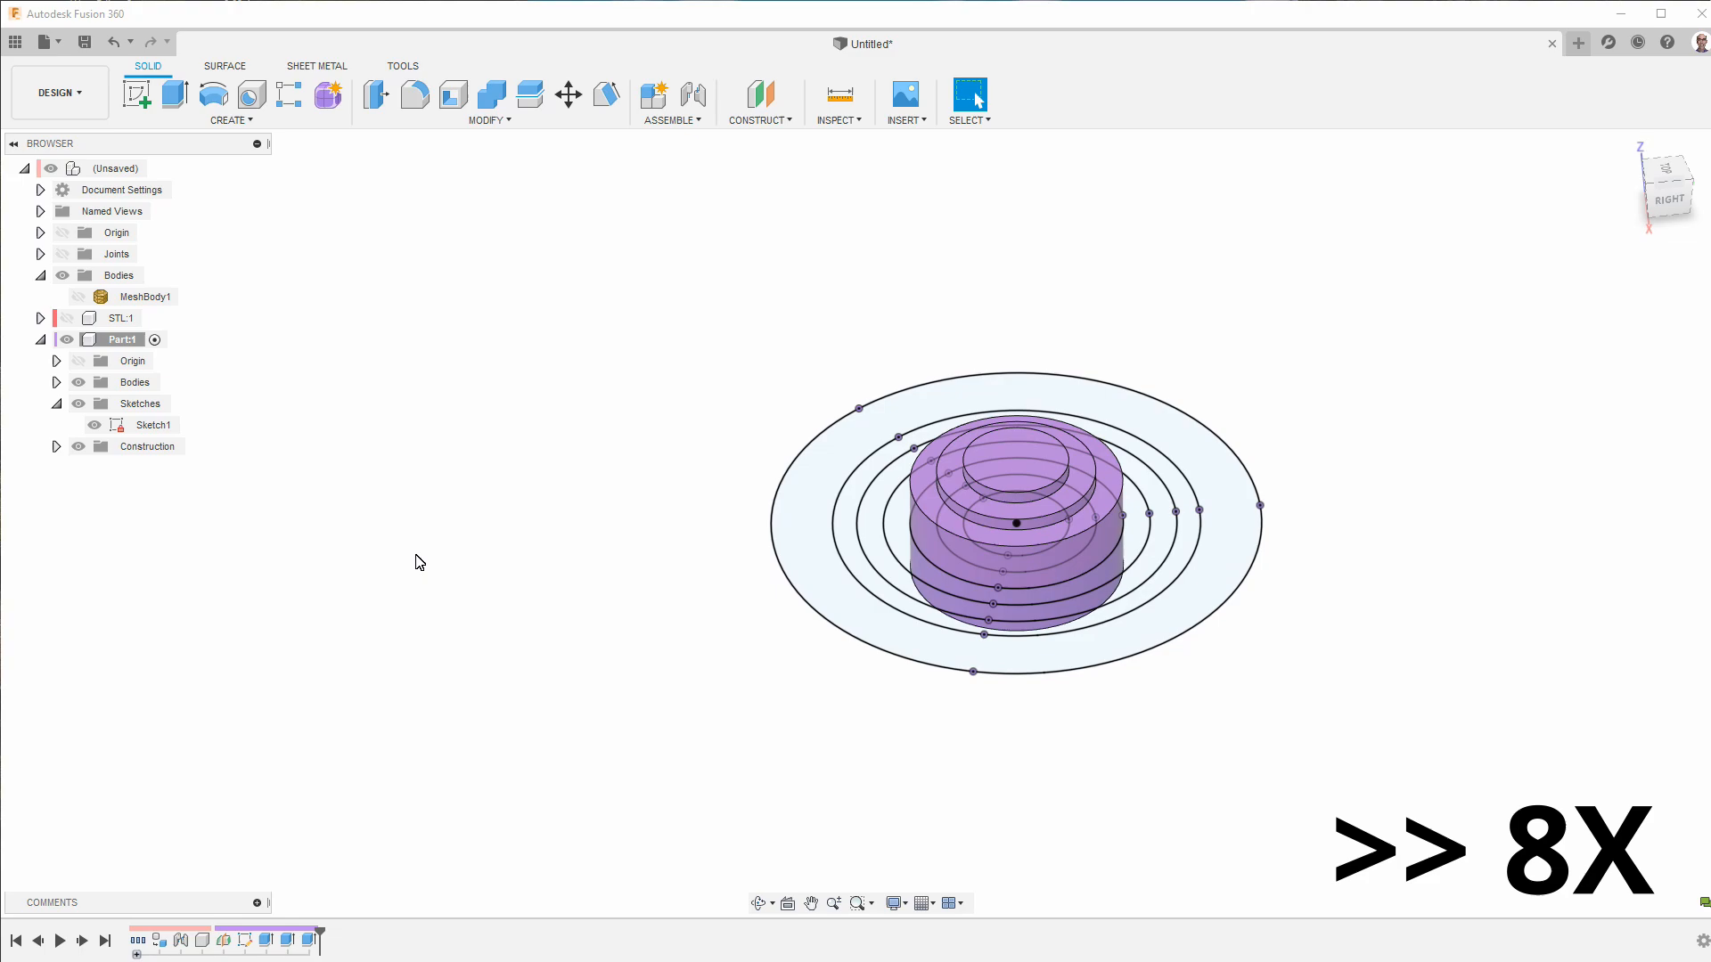
key("e")
left_click(1114, 480)
left_click(1632, 328)
left_click(1626, 388)
left_click(67, 318)
left_click(1669, 192)
mouse_move(1084, 450)
left_mouse_down()
mouse_move(1085, 488)
mouse_move(1085, 442)
left_mouse_up()
key("Return")
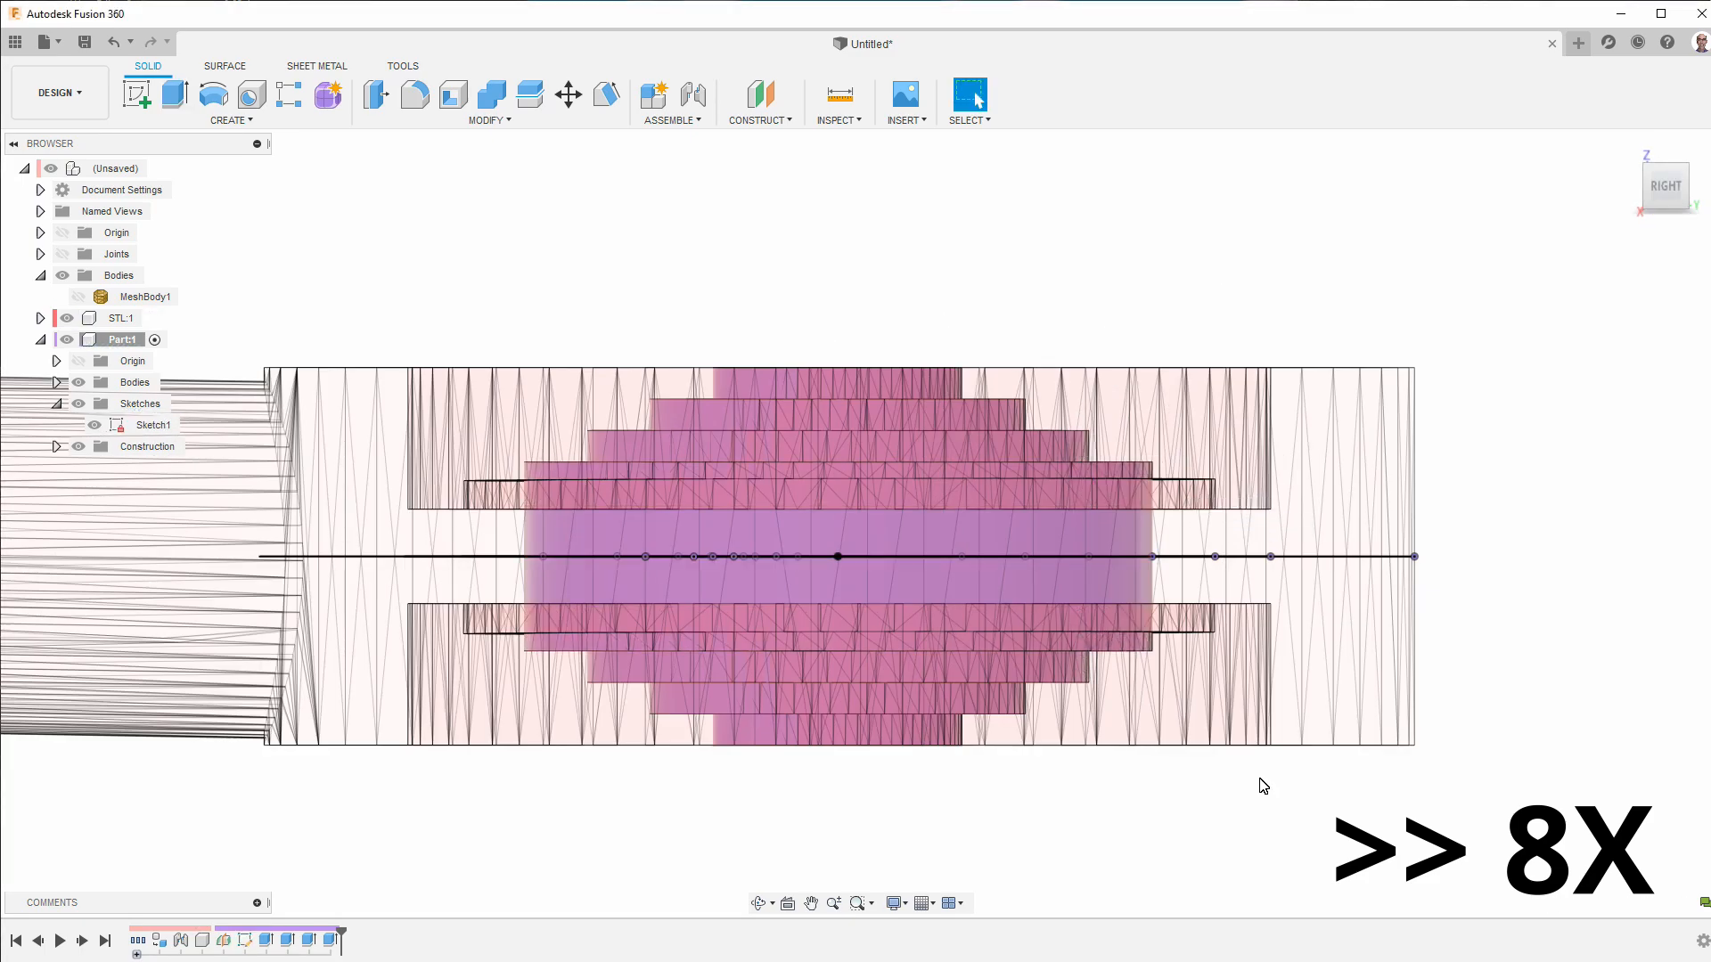
- Extrude the ring between the fourth and fifth circles symmetrically up to the matching step of the reference STL
left_click(67, 318)
key("e")
left_click(1092, 549)
left_click(1633, 328)
left_click(1604, 391)
left_click(67, 319)
left_click(1669, 192)
left_click_drag(1020, 336, 1020, 313)
key("Return")
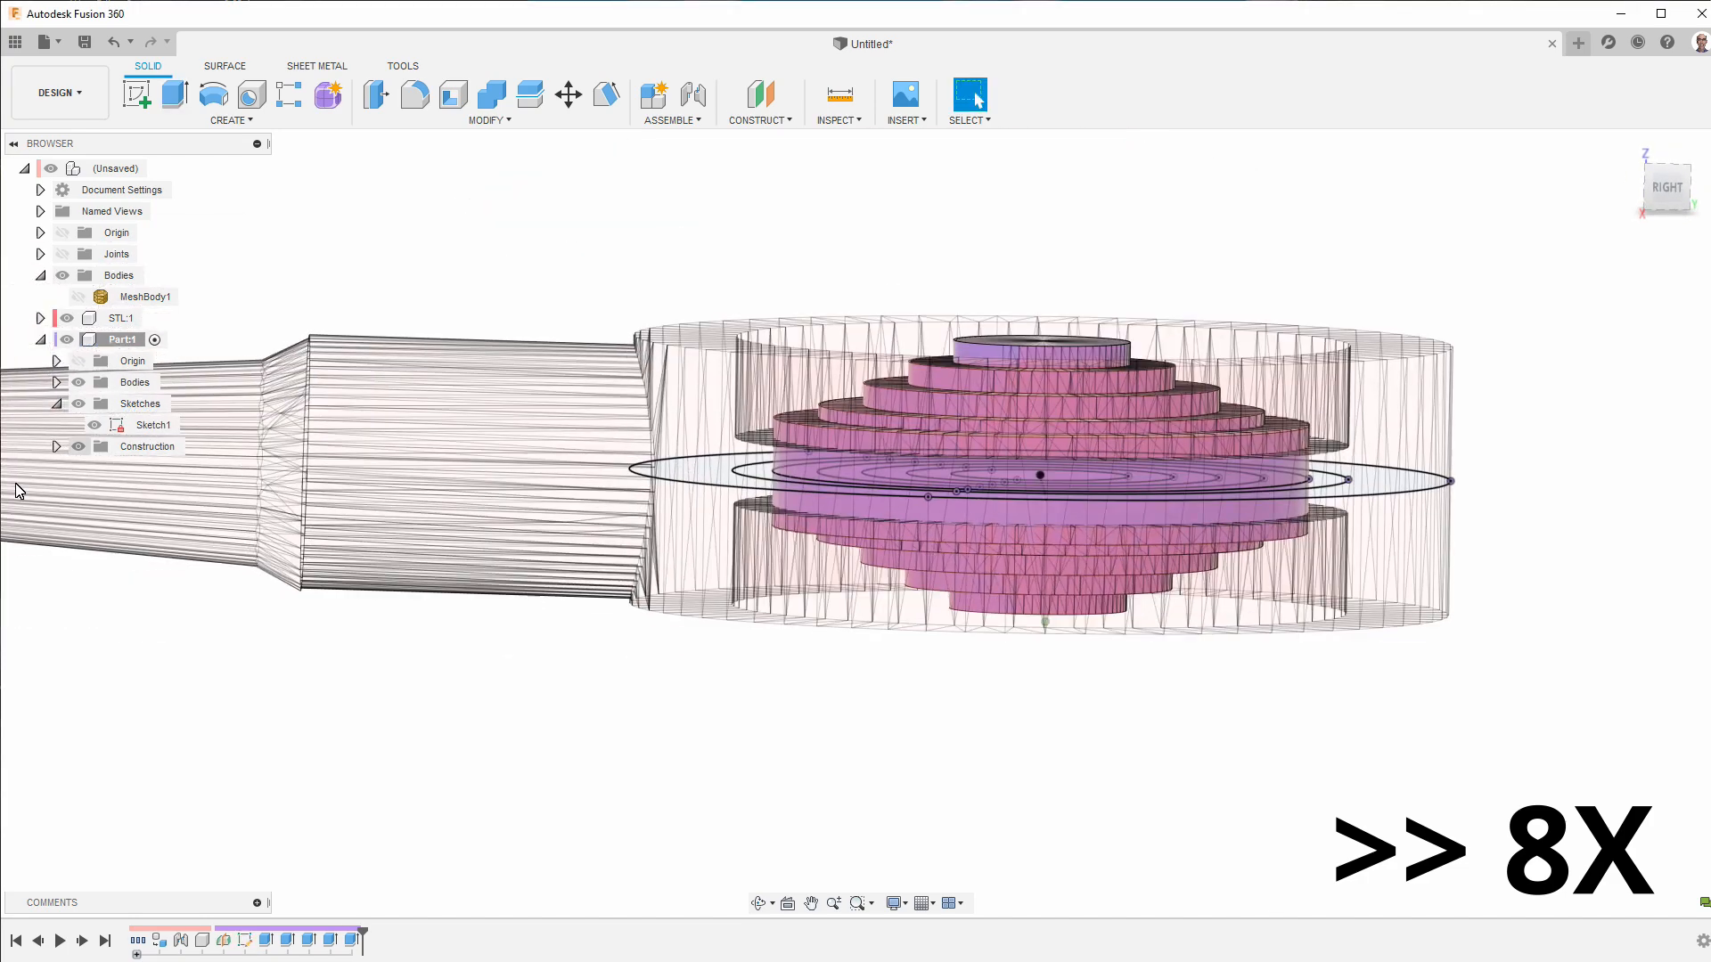
- Extrude the ring between the fifth and sixth circles symmetrically to the thickness of the reference STL's groove floor
left_click(67, 318)
left_click(40, 276)
key("e")
left_click(814, 449)
left_click(1635, 329)
left_click(1609, 390)
left_click_drag(824, 411, 805, 359)
left_click(67, 296)
left_click(1669, 200)
key("Return")
- Extrude the outermost ring symmetrically to the reference STL's full rim height and hide Sketch1
middle_click_drag(1192, 722, 1150, 793, "shift")
left_click(67, 297)
middle_click_drag(677, 740, 658, 793, "shift")
key("e")
left_click(852, 566)
left_click(1609, 390)
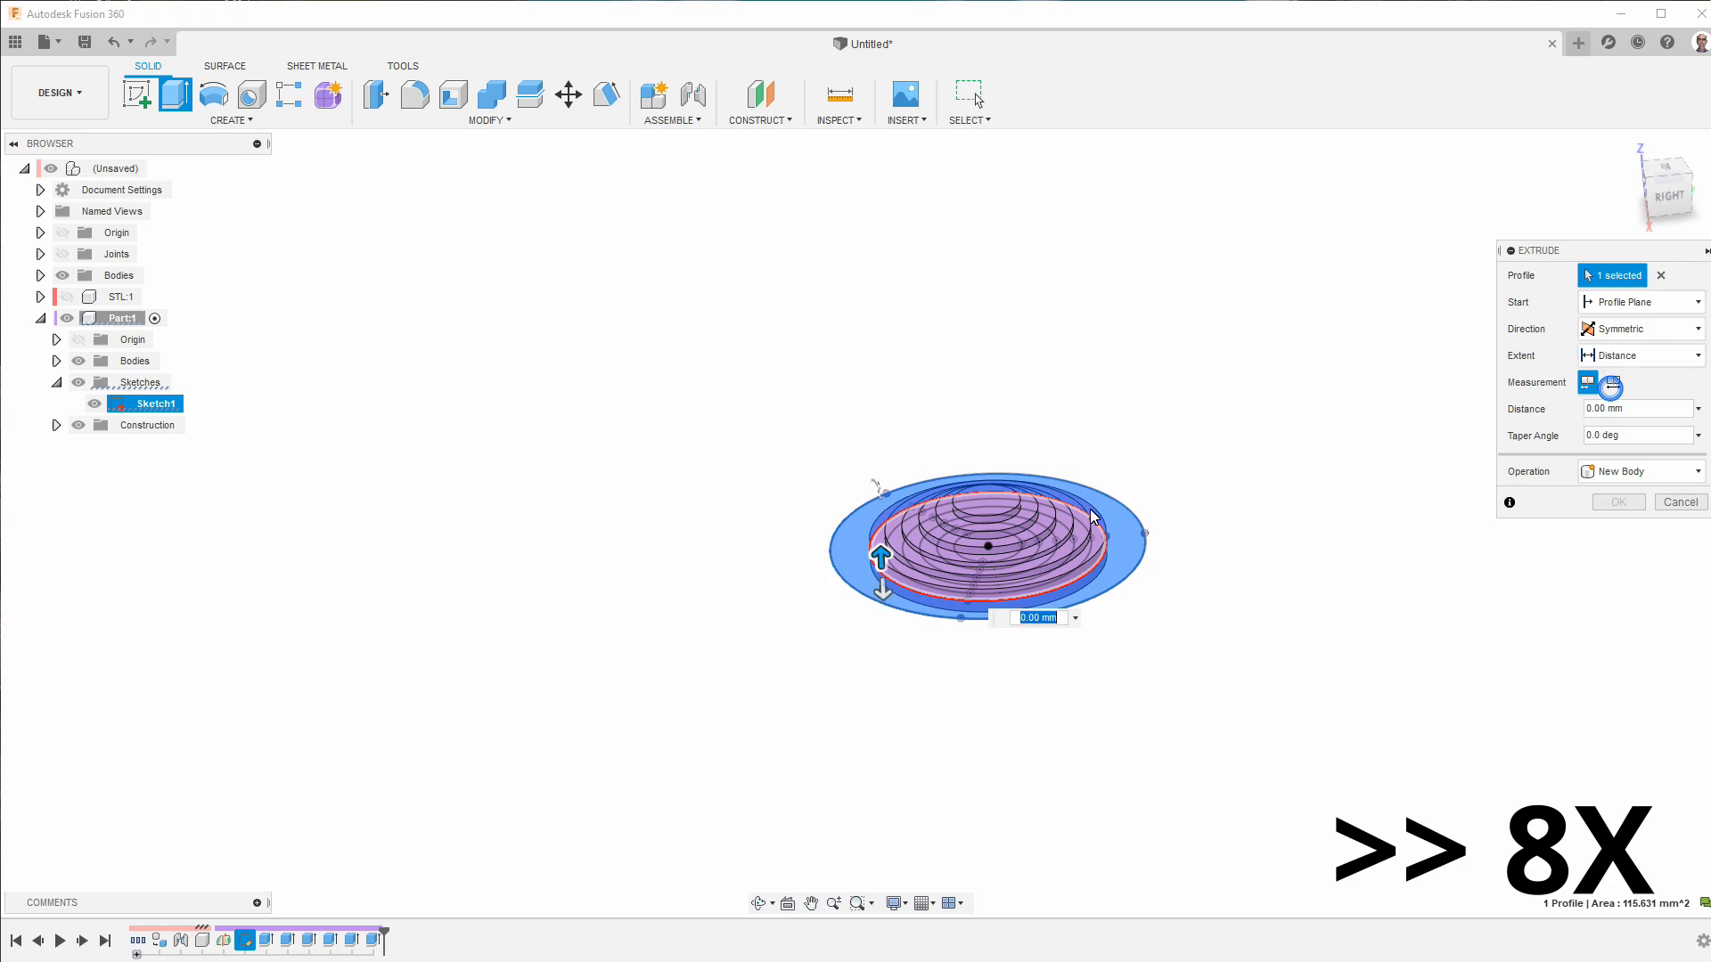
left_click_drag(880, 558, 880, 546)
left_click(67, 297)
left_click(1669, 196)
left_click_drag(710, 540, 710, 523)
key("Return")
mouse_move(1282, 274)
middle_mouse_down("shift")
mouse_move(1326, 419)
mouse_move(1337, 370)
middle_mouse_up("shift")
left_click(94, 404)
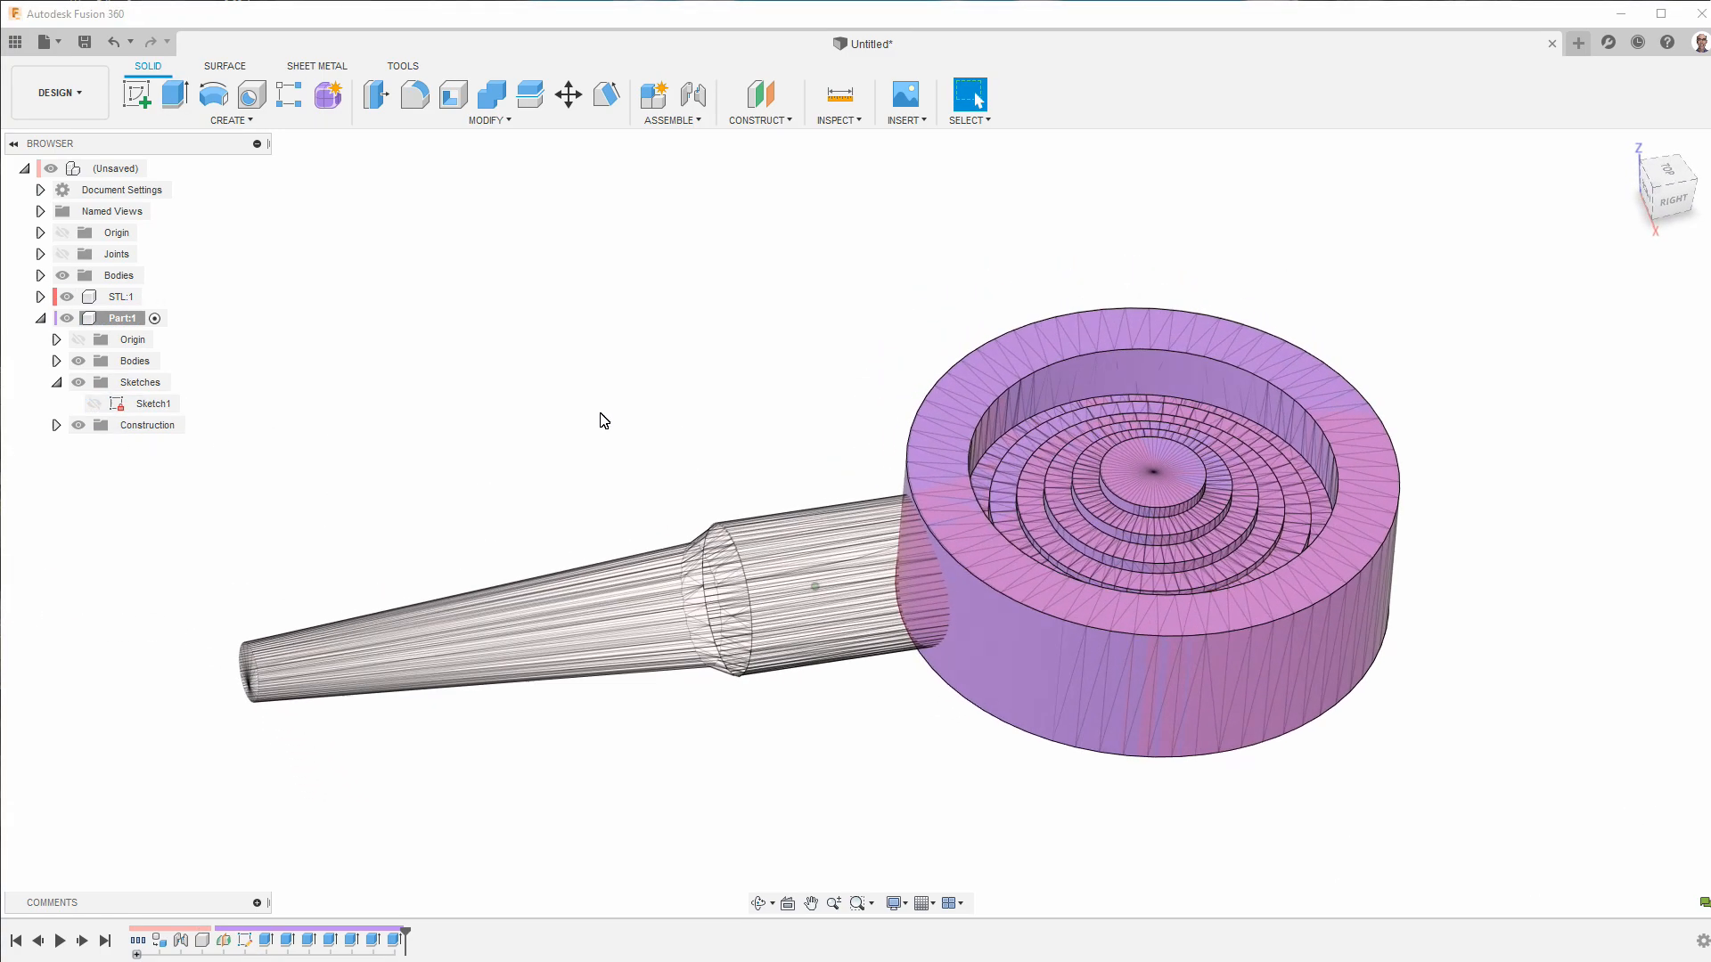
- Compare the remodelled disc with the reference STL from several angles, with the STL component hidden and shown
left_click(67, 297)
left_click(67, 297)
mouse_move(745, 274)
middle_mouse_down("shift")
mouse_move(745, 292)
mouse_move(726, 277)
middle_mouse_up("shift")
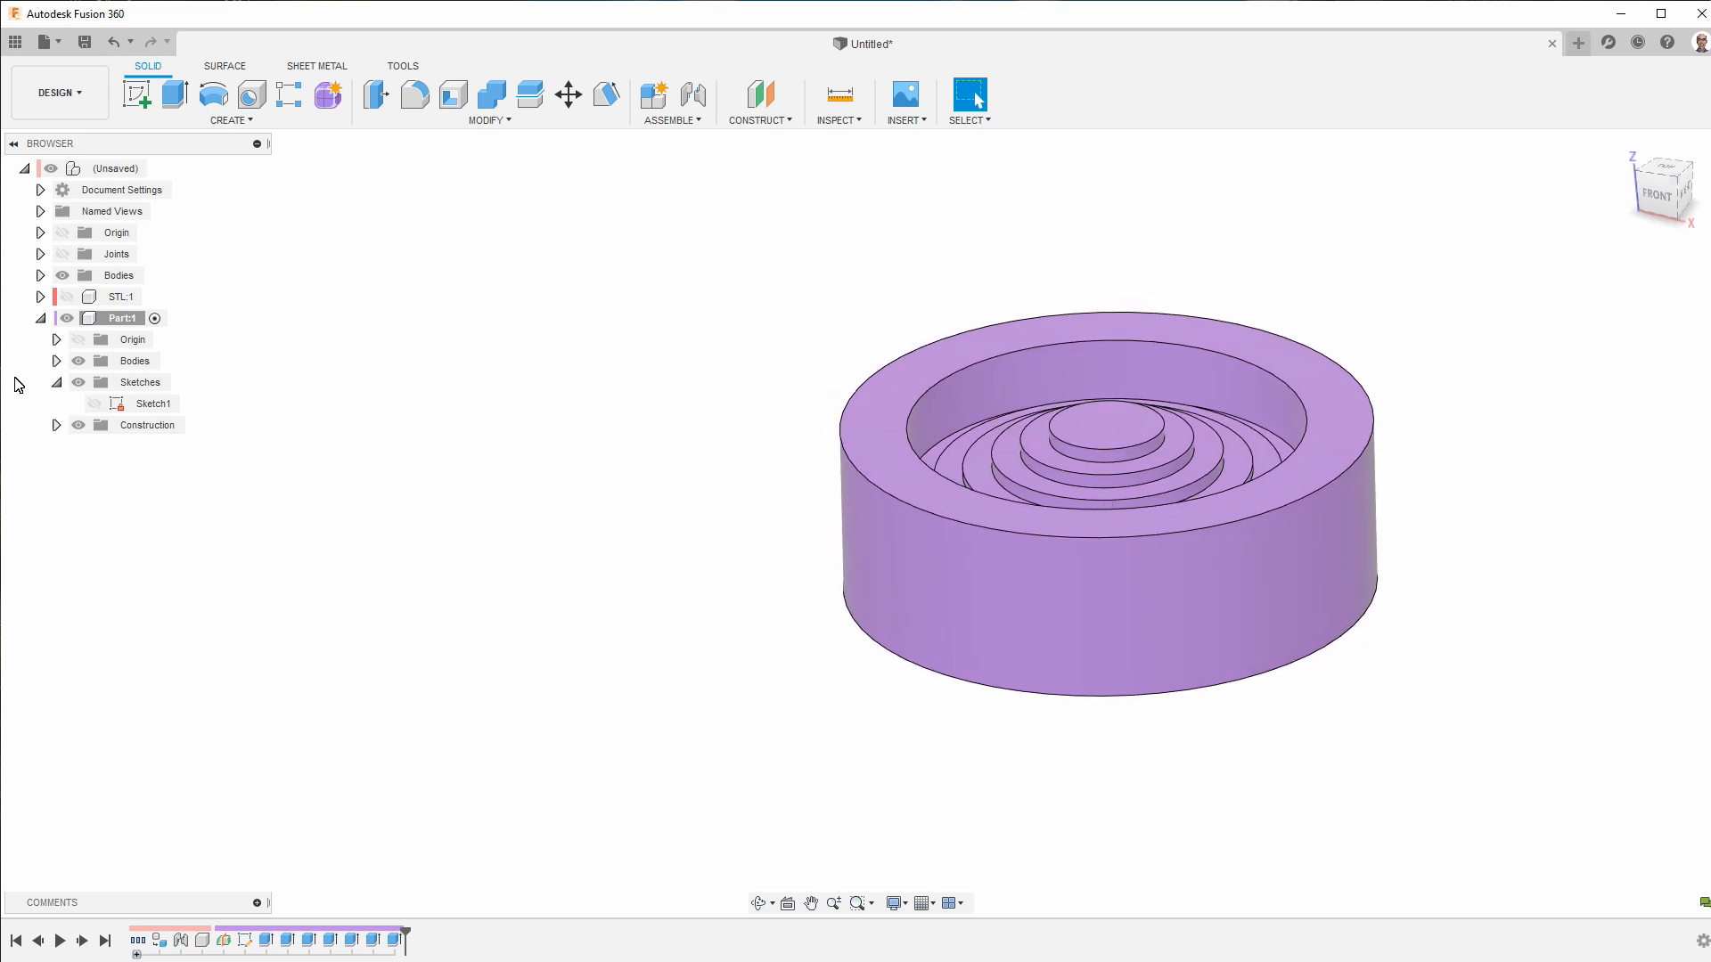
left_click(68, 298)
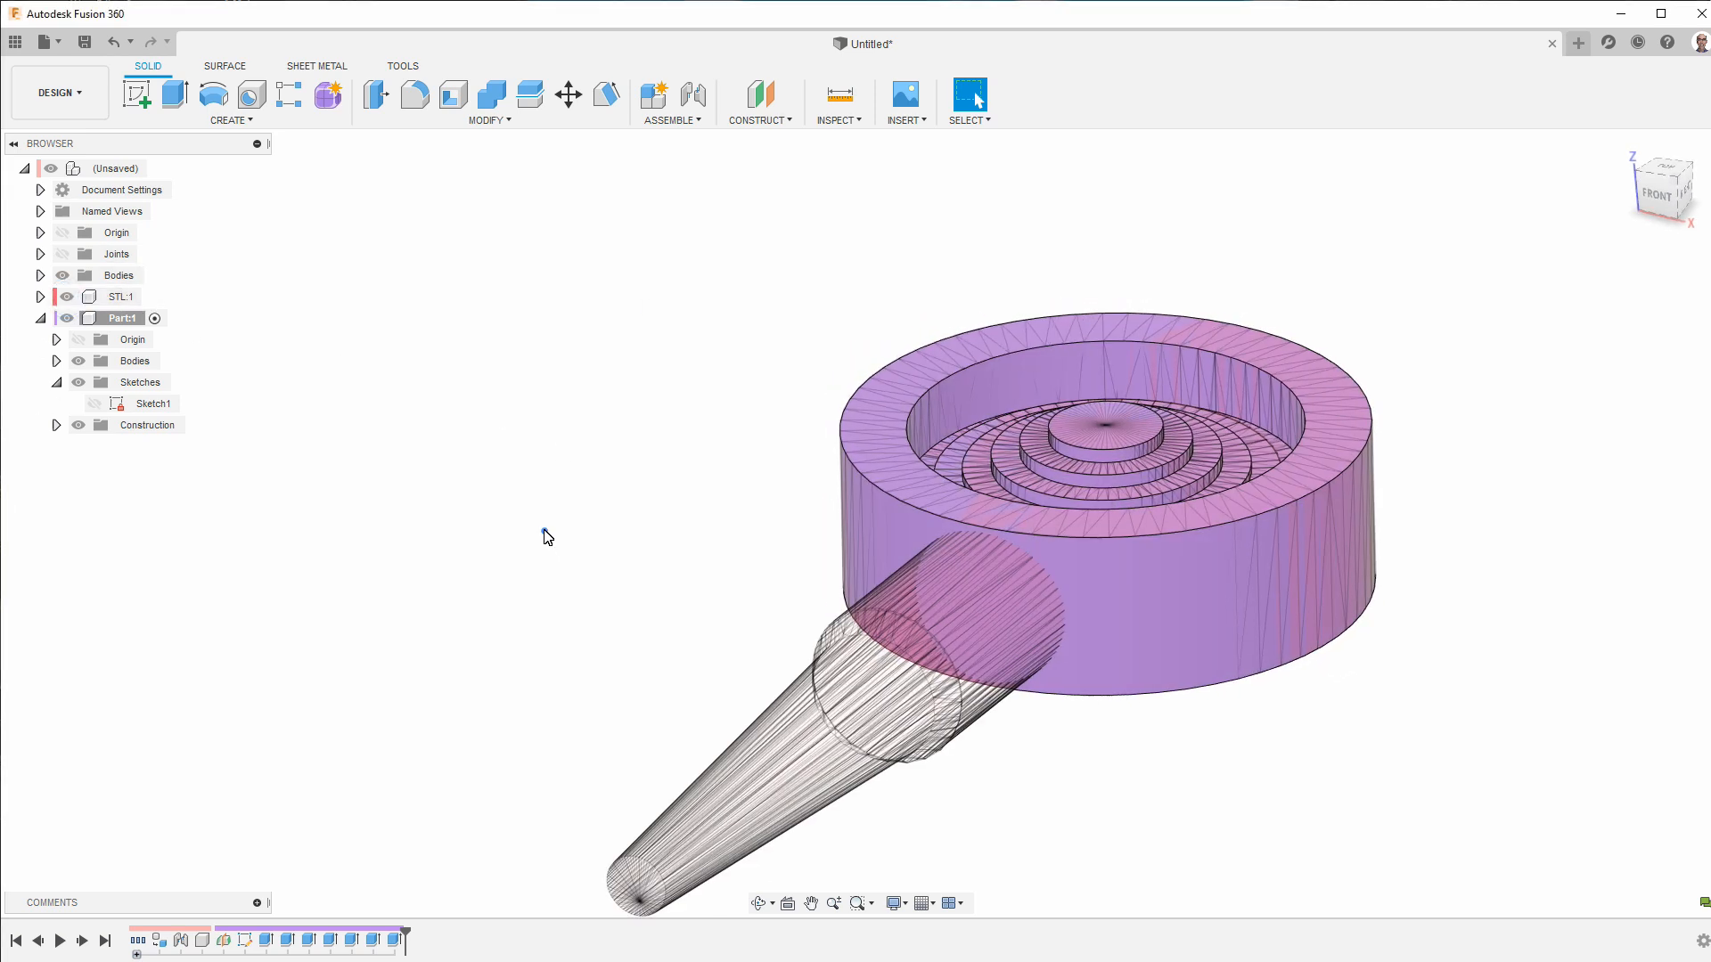
scroll(542, 530, "down", 2)
middle_click_drag(545, 532, 556, 529, "shift")
middle_click_drag(991, 546, 1058, 763, "shift")
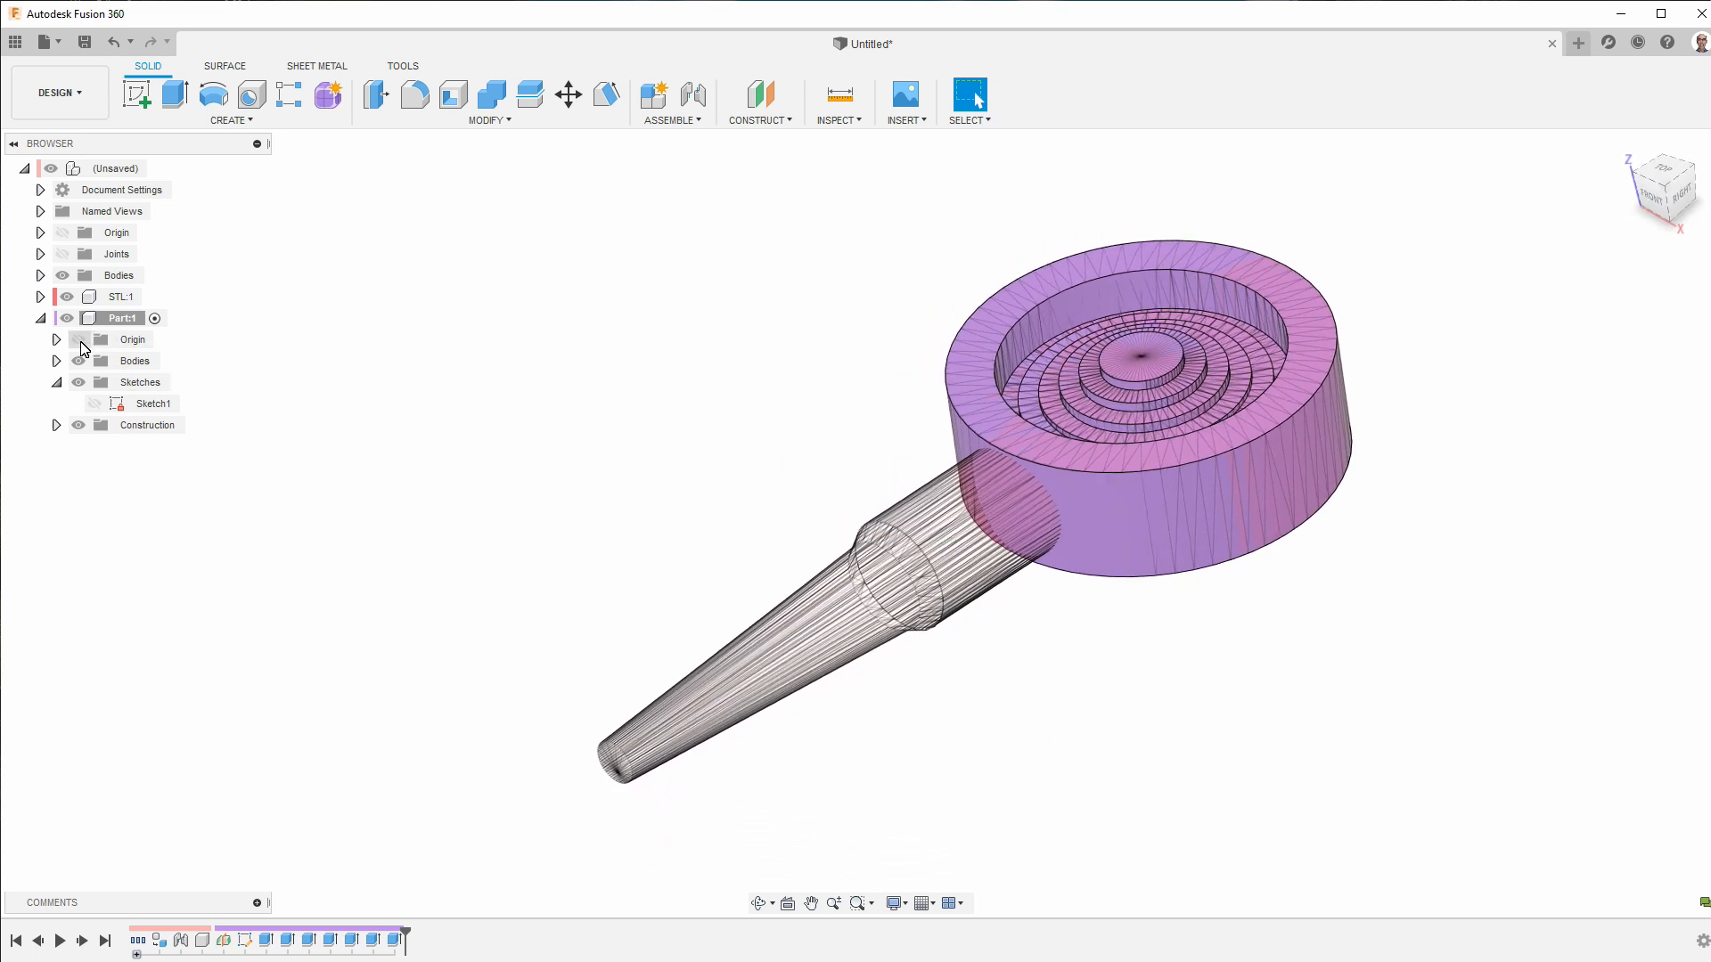
middle_click_drag(1058, 588, 532, 497, "shift")
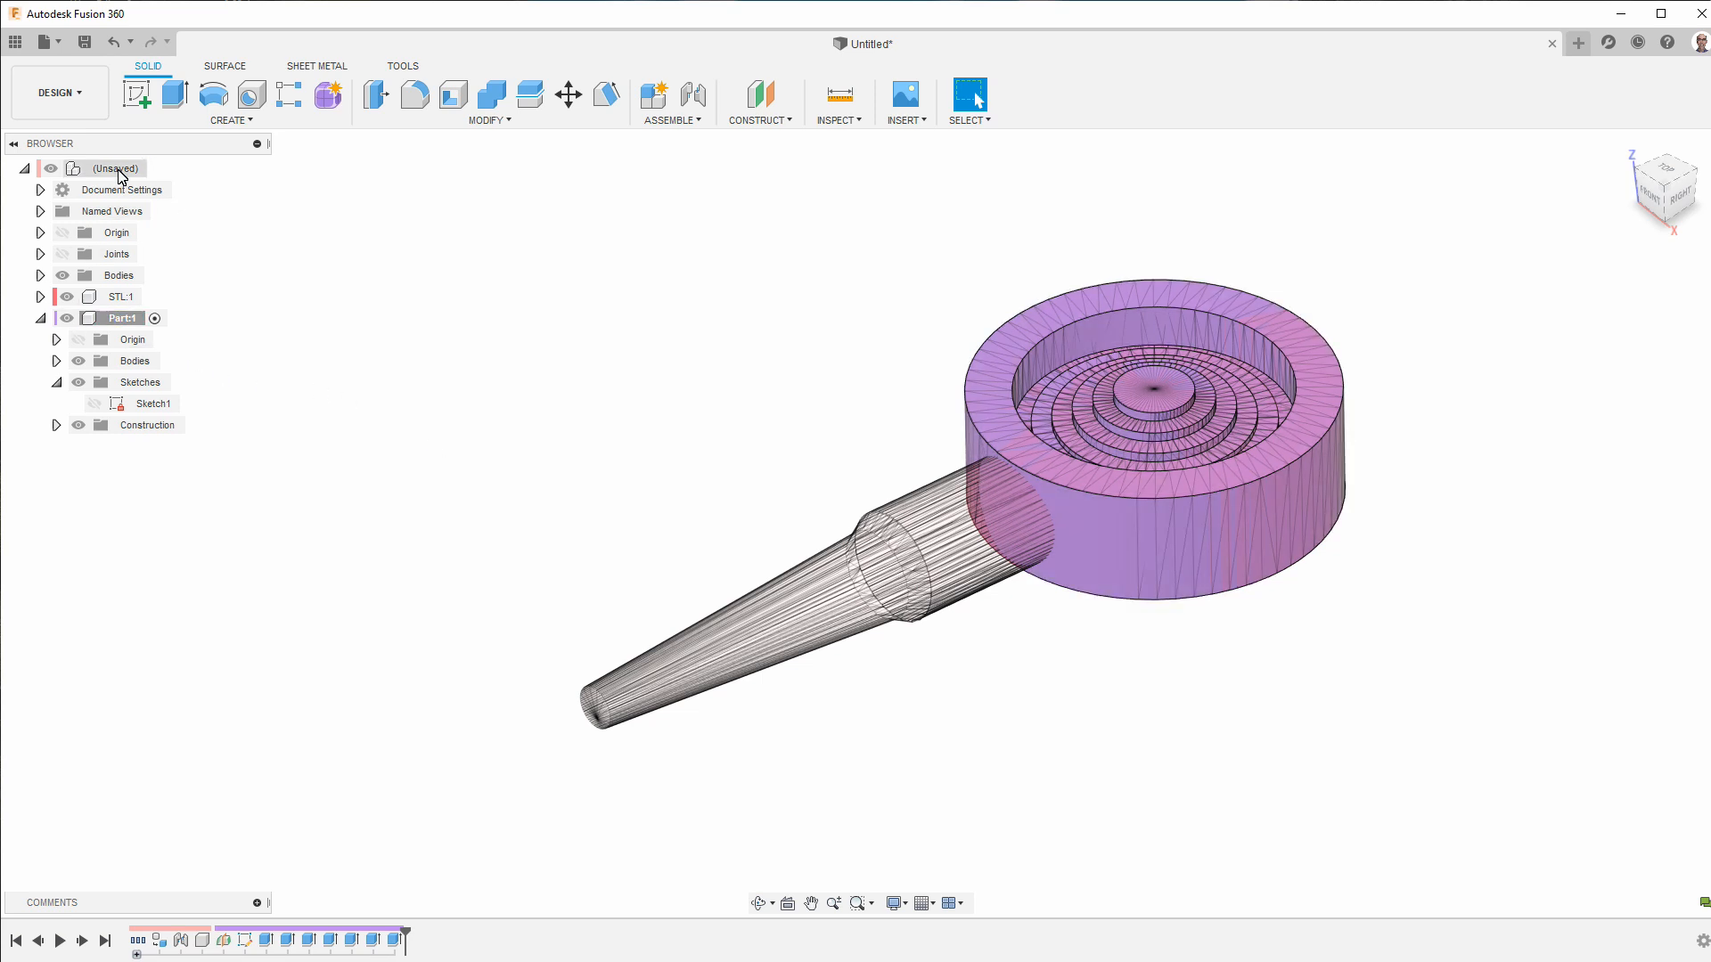
- Activate the STL component and hide the Part component to expose the reference mesh's handle
left_click(151, 297)
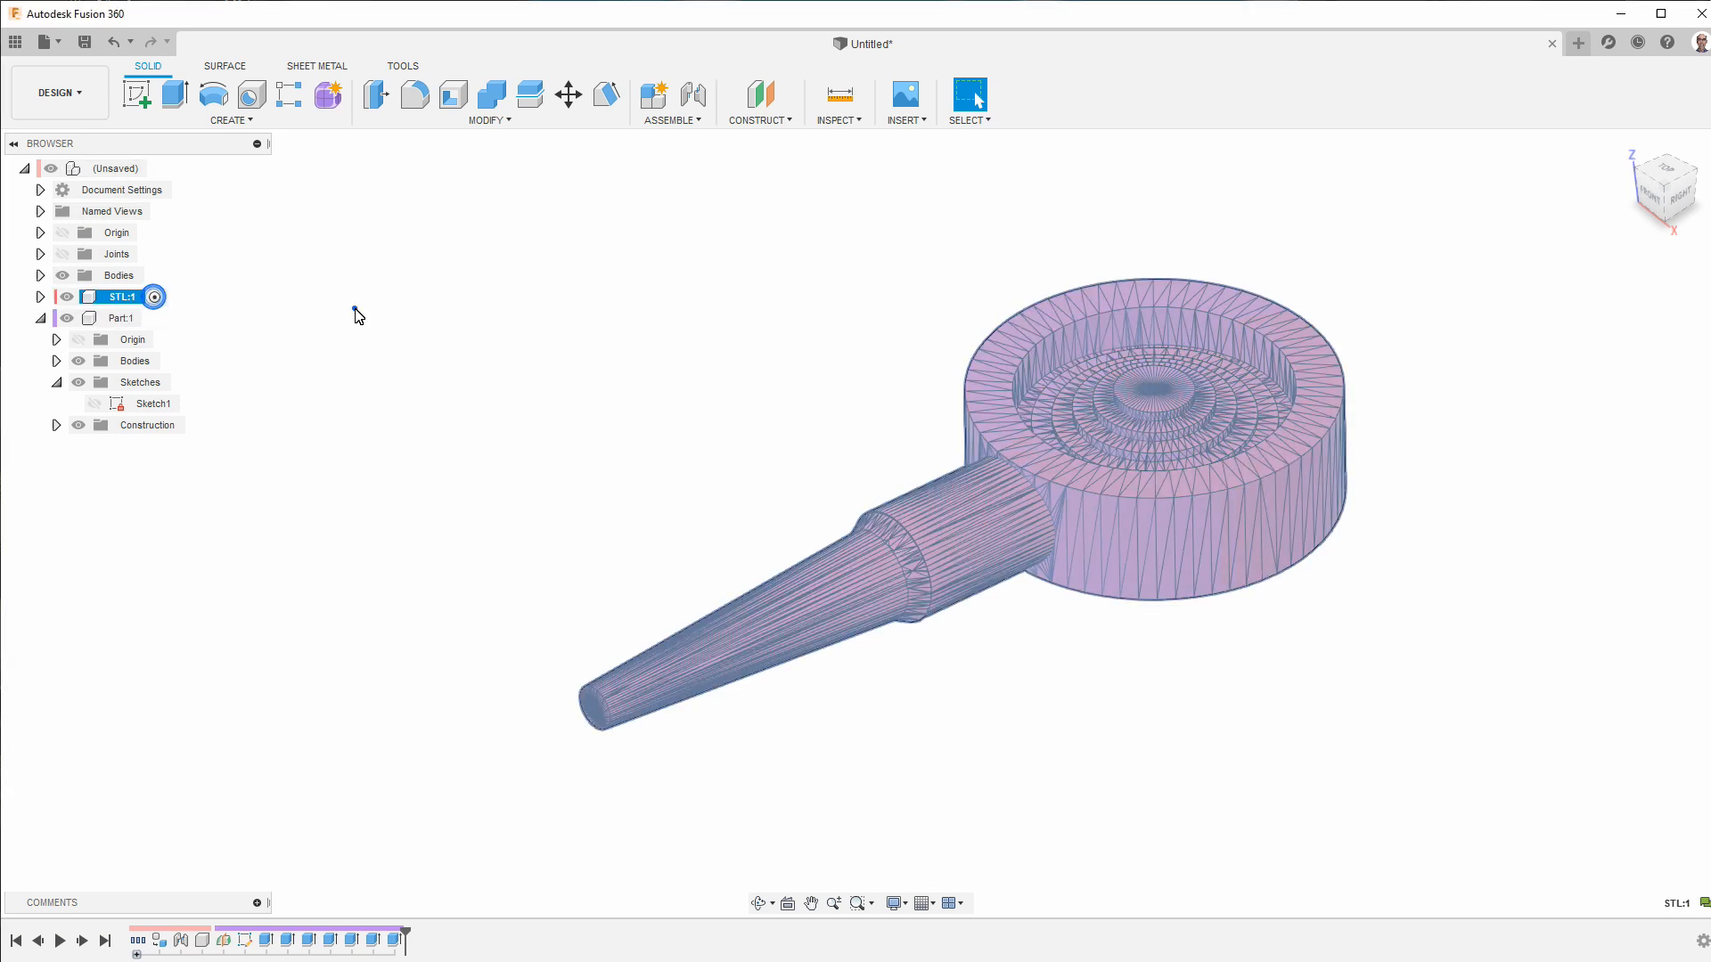
scroll(552, 372, "up", 5)
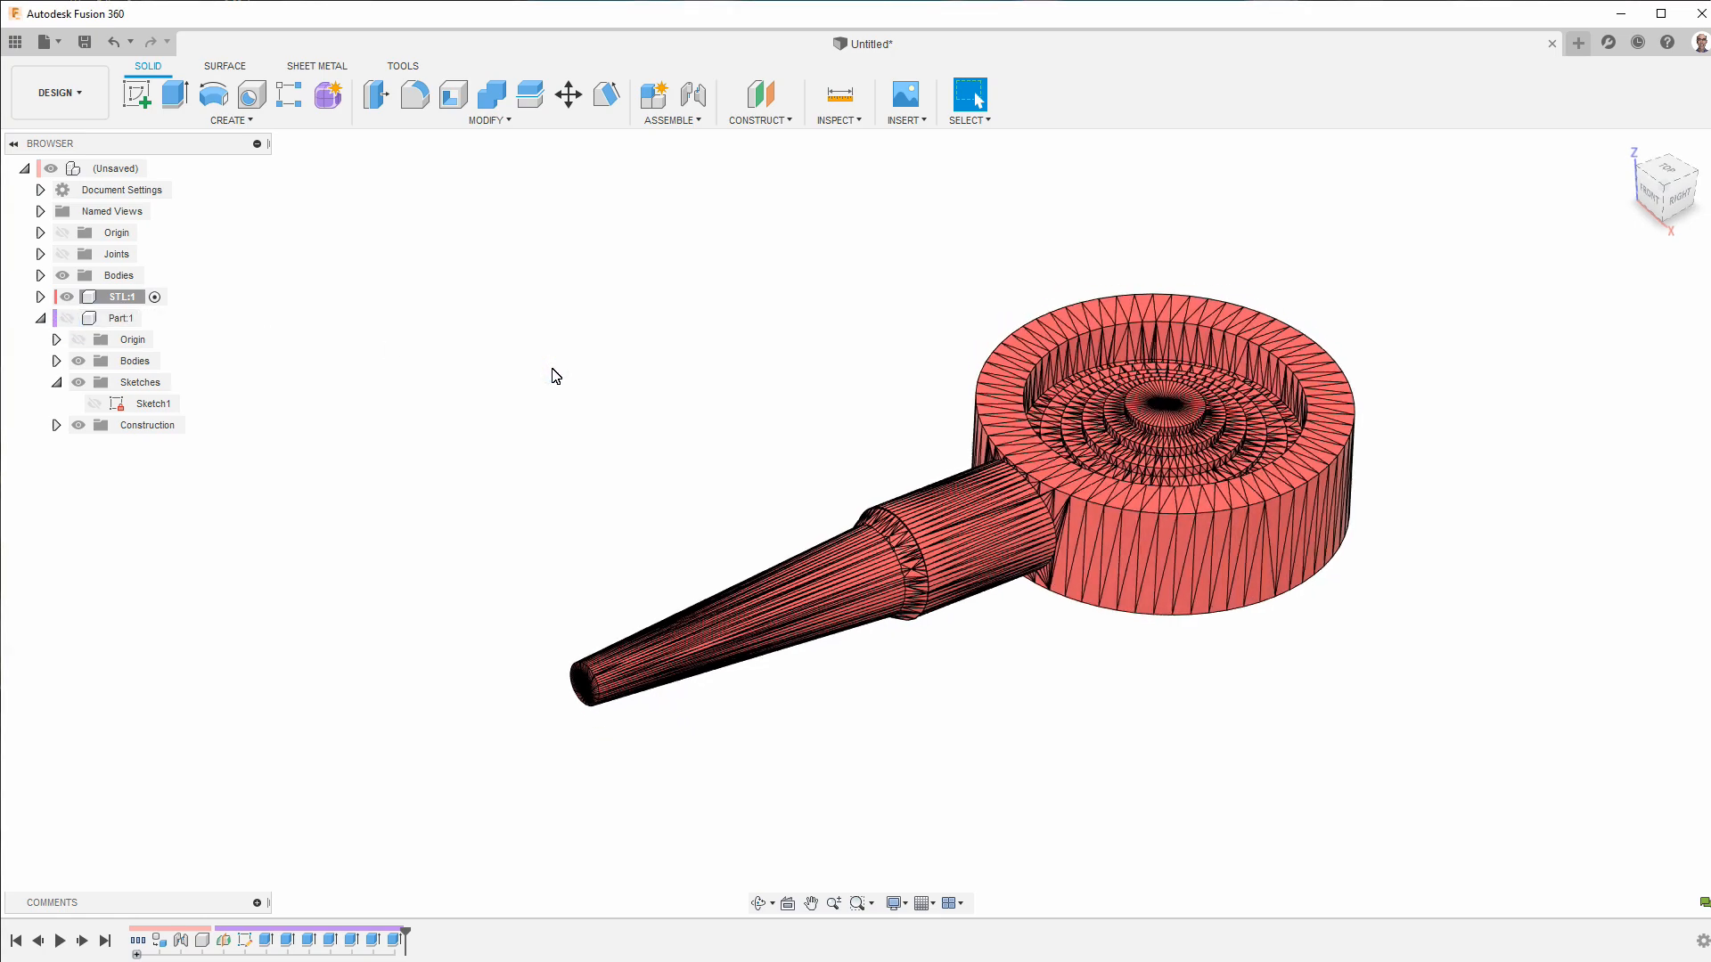
scroll(599, 735, "up", 3)
scroll(599, 733, "down", 4)
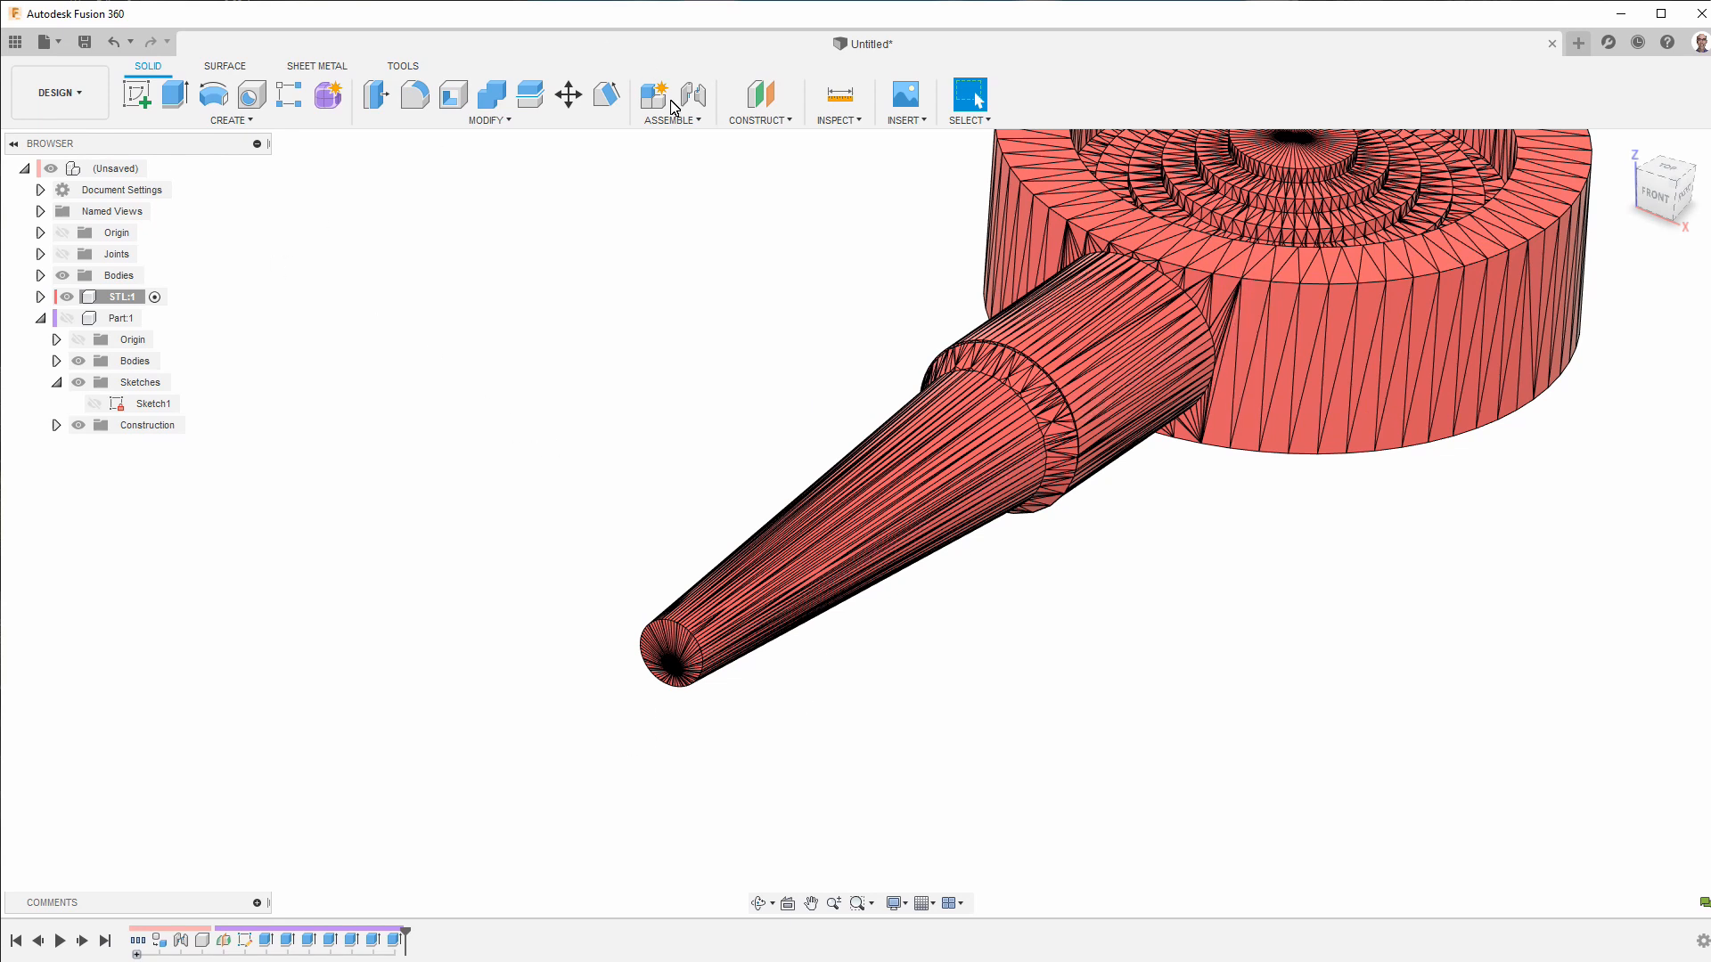
- Construct a plane through three vertices on the rim of the STL handle's end face
left_click(771, 122)
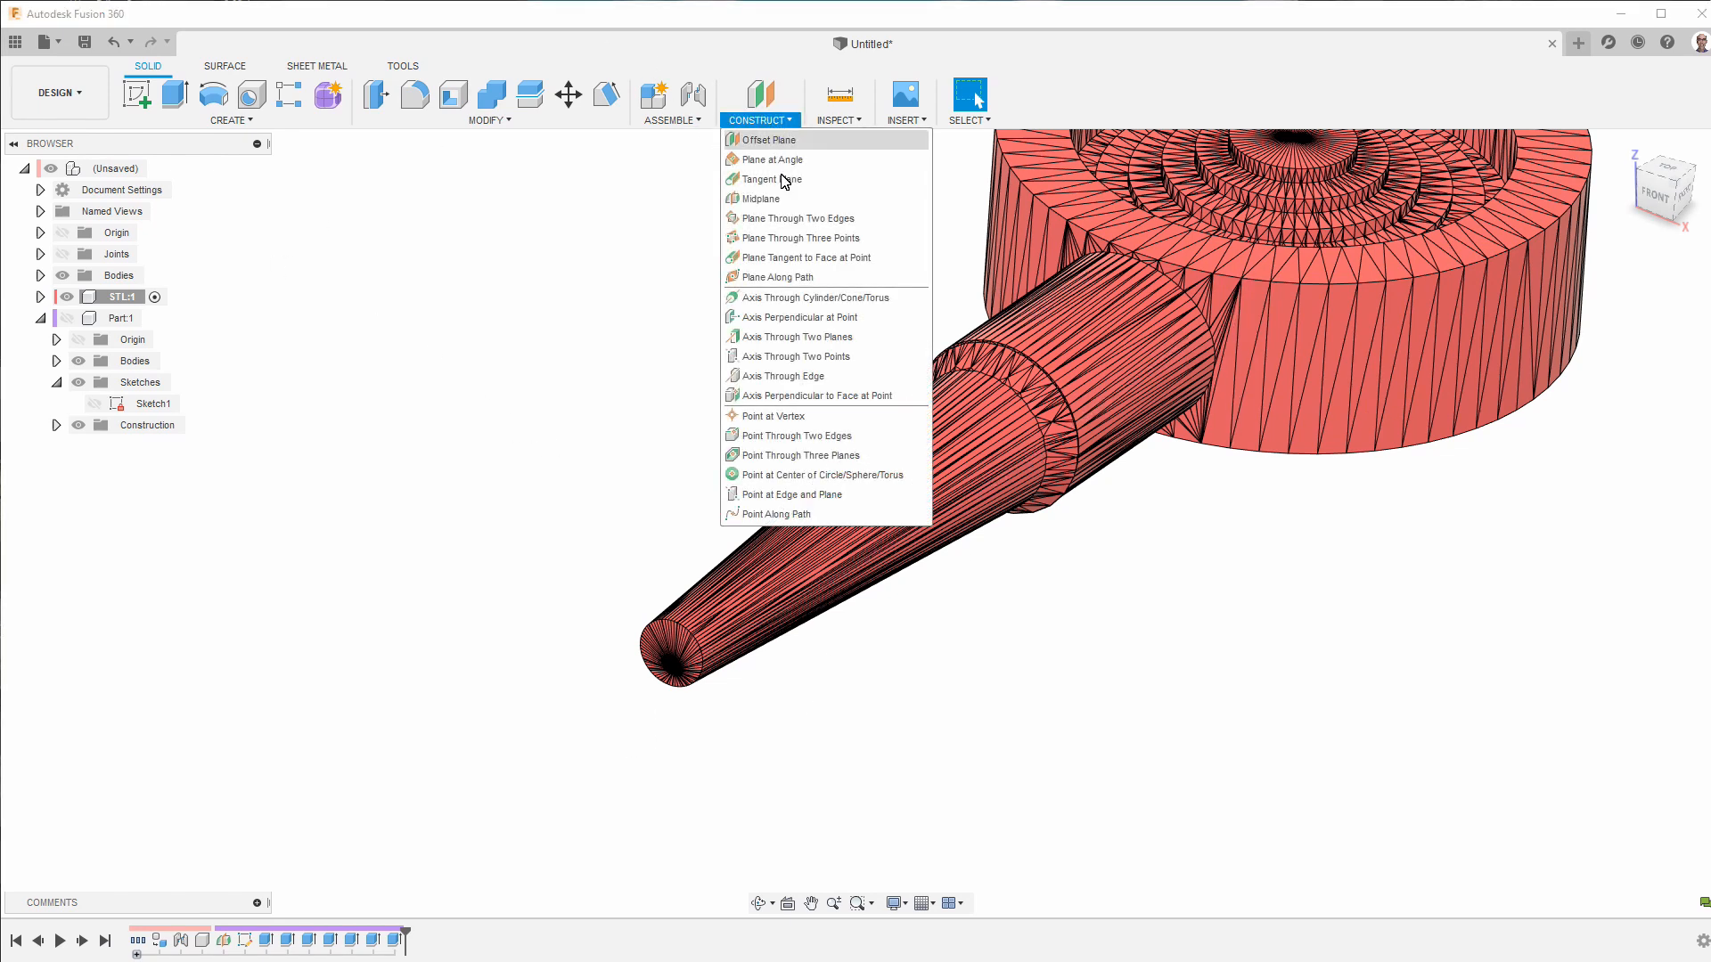
left_click(775, 238)
scroll(660, 764, "up", 2)
scroll(642, 680, "up", 4)
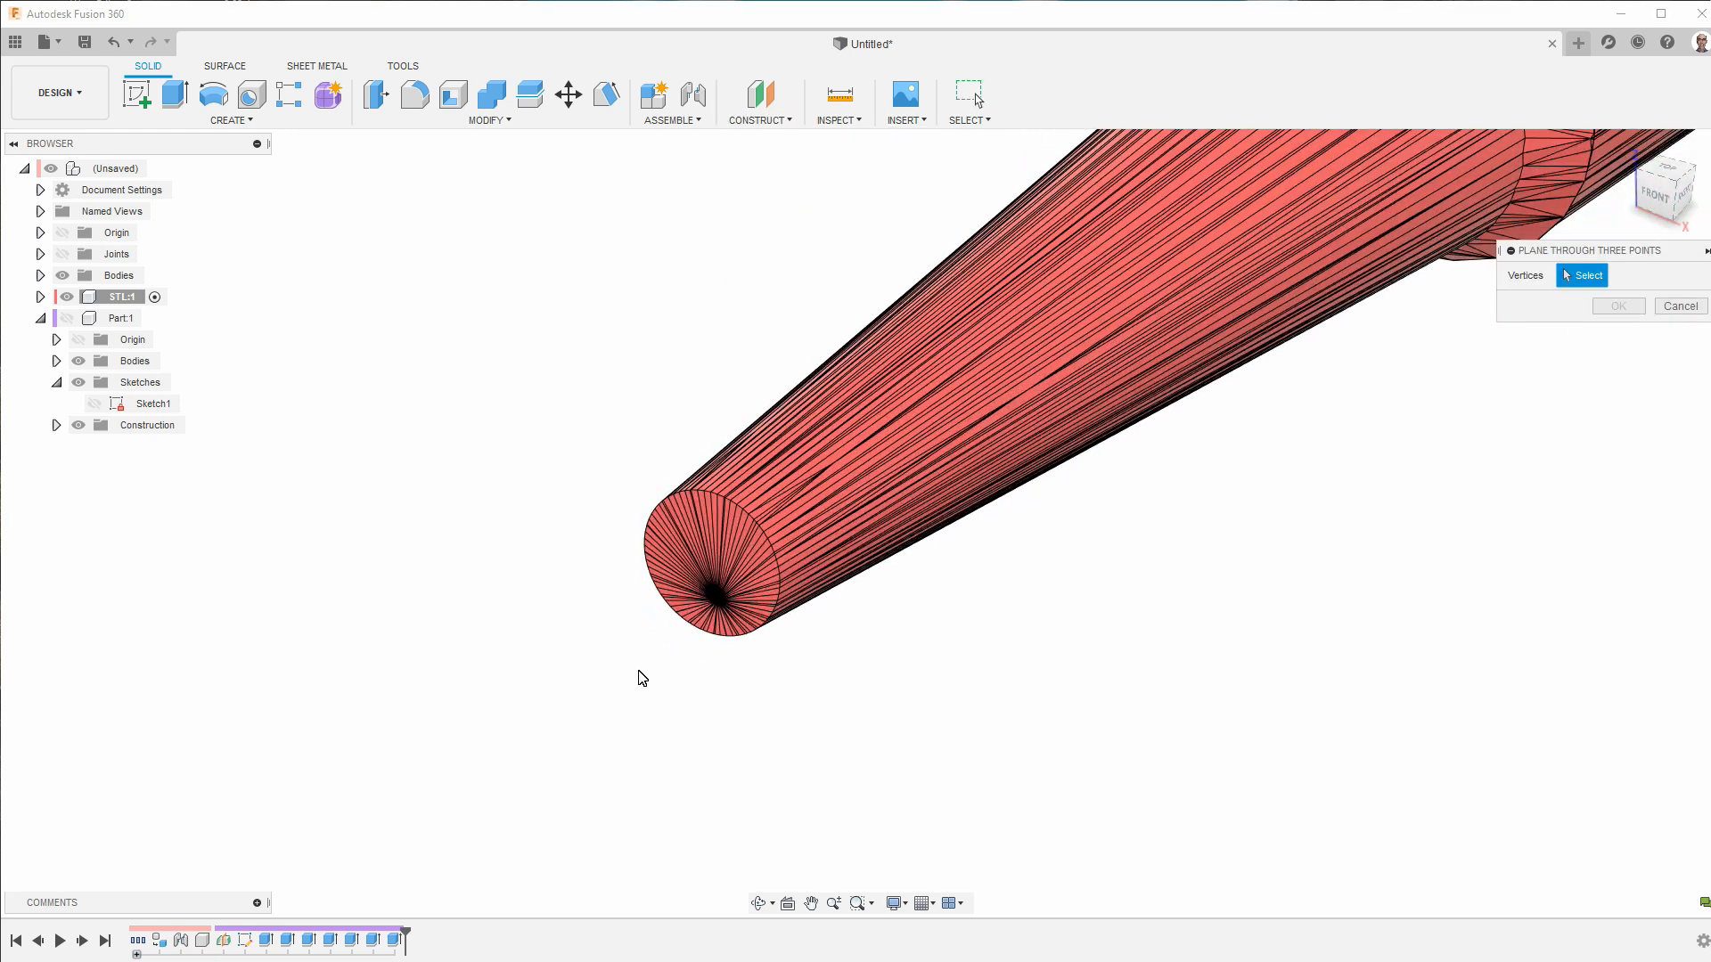
left_click(690, 392)
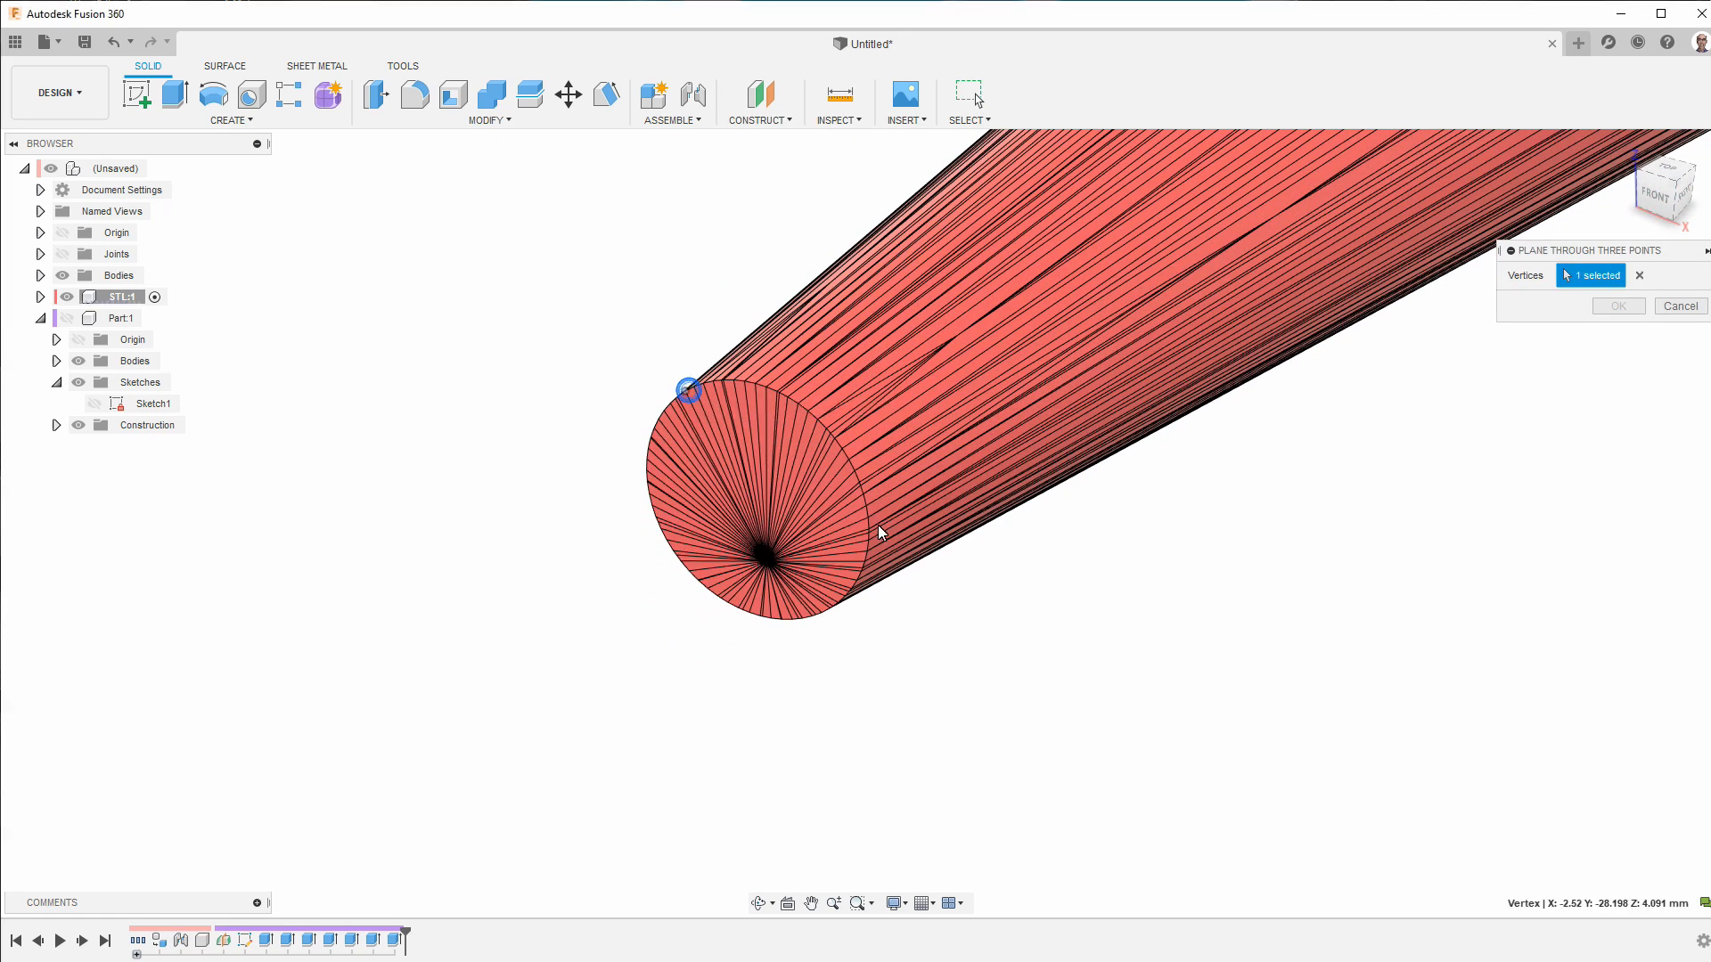
left_click(866, 507)
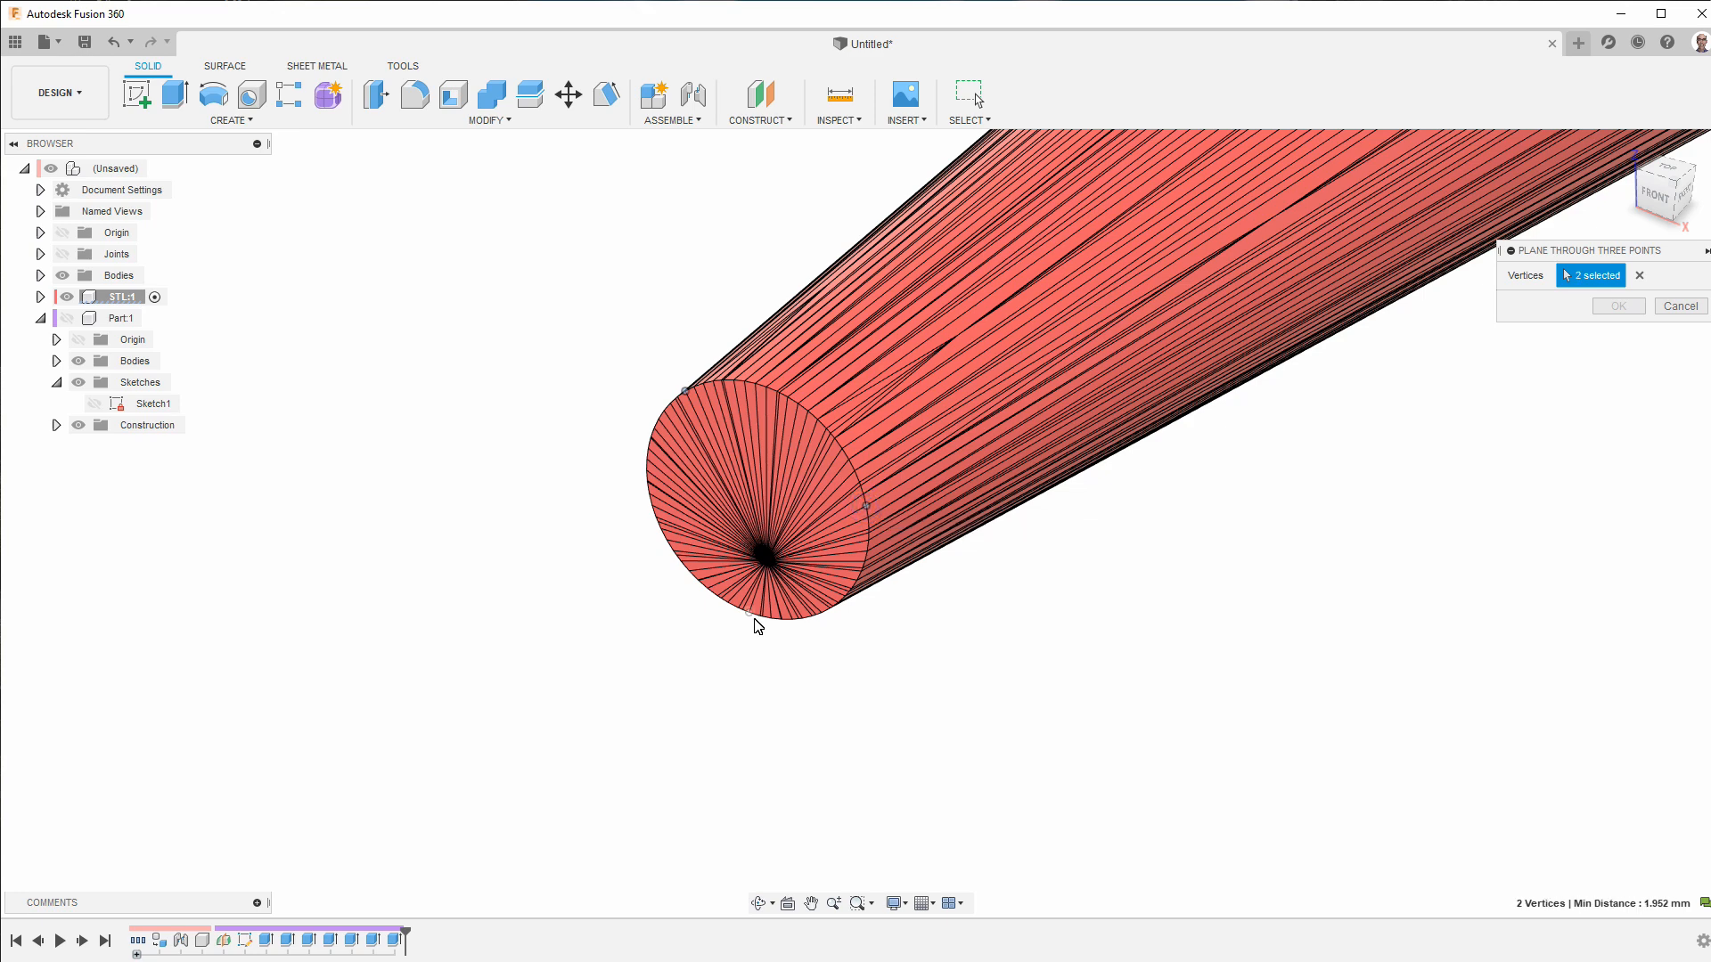
left_click(747, 614)
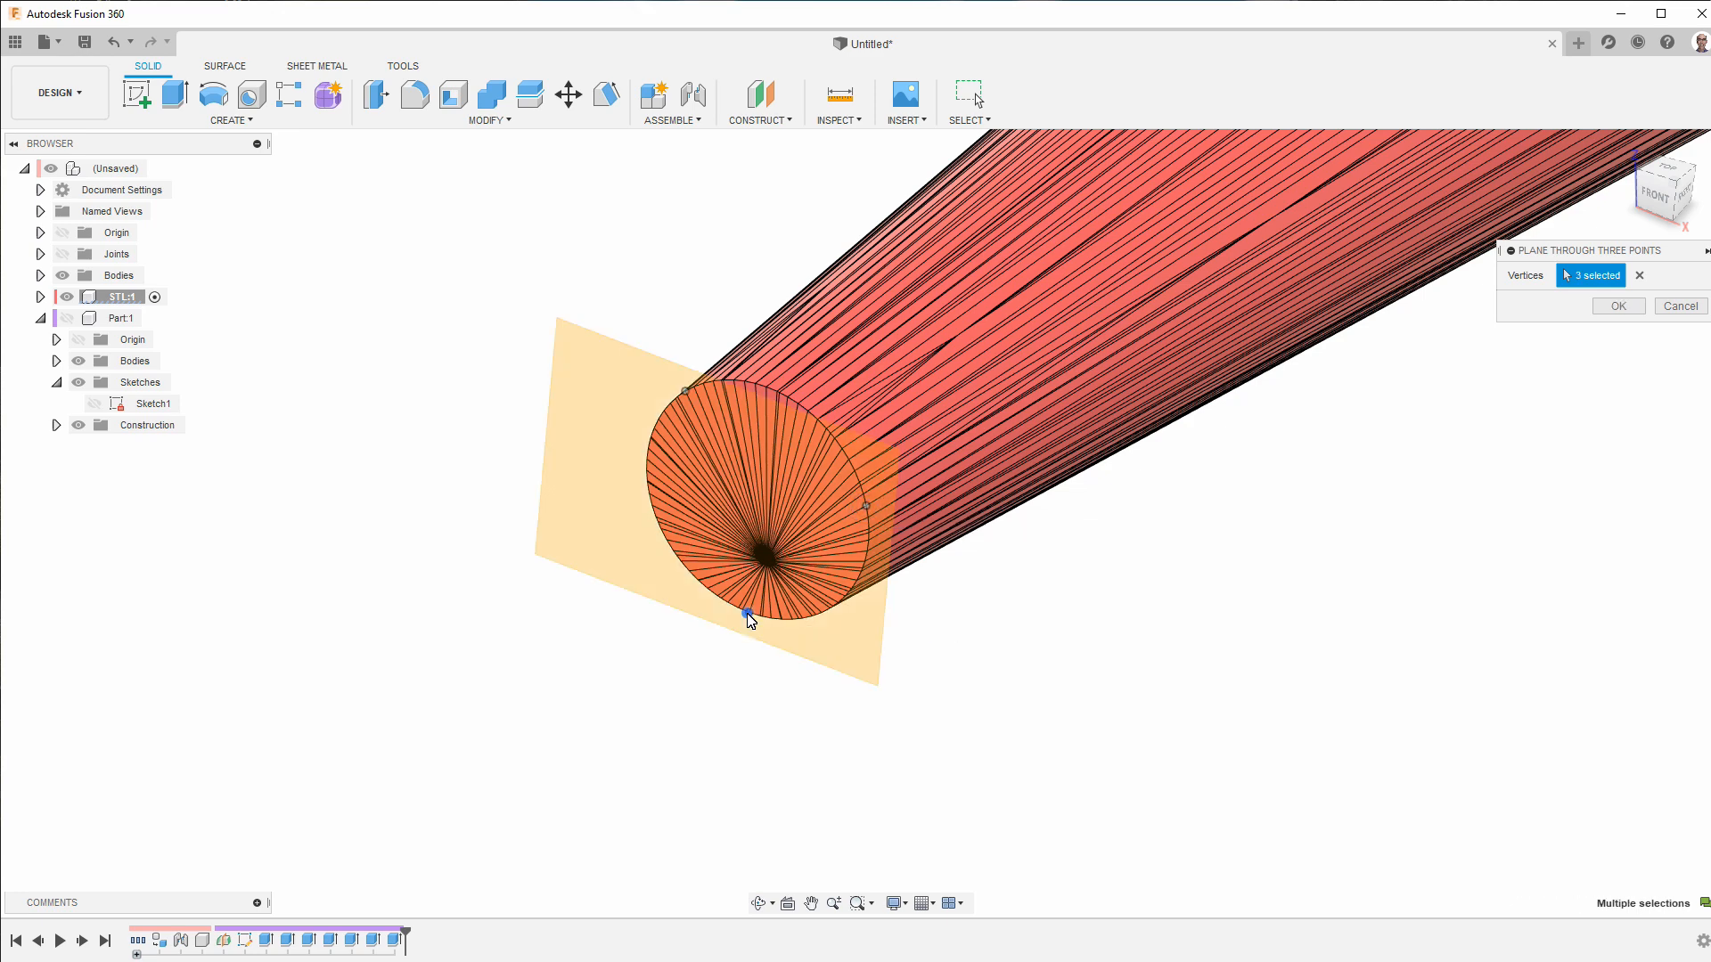
left_click(1616, 306)
- Start a sketch on the handle's end plane and project three mesh vertices from each of the handle's three circular edges
left_click(136, 96)
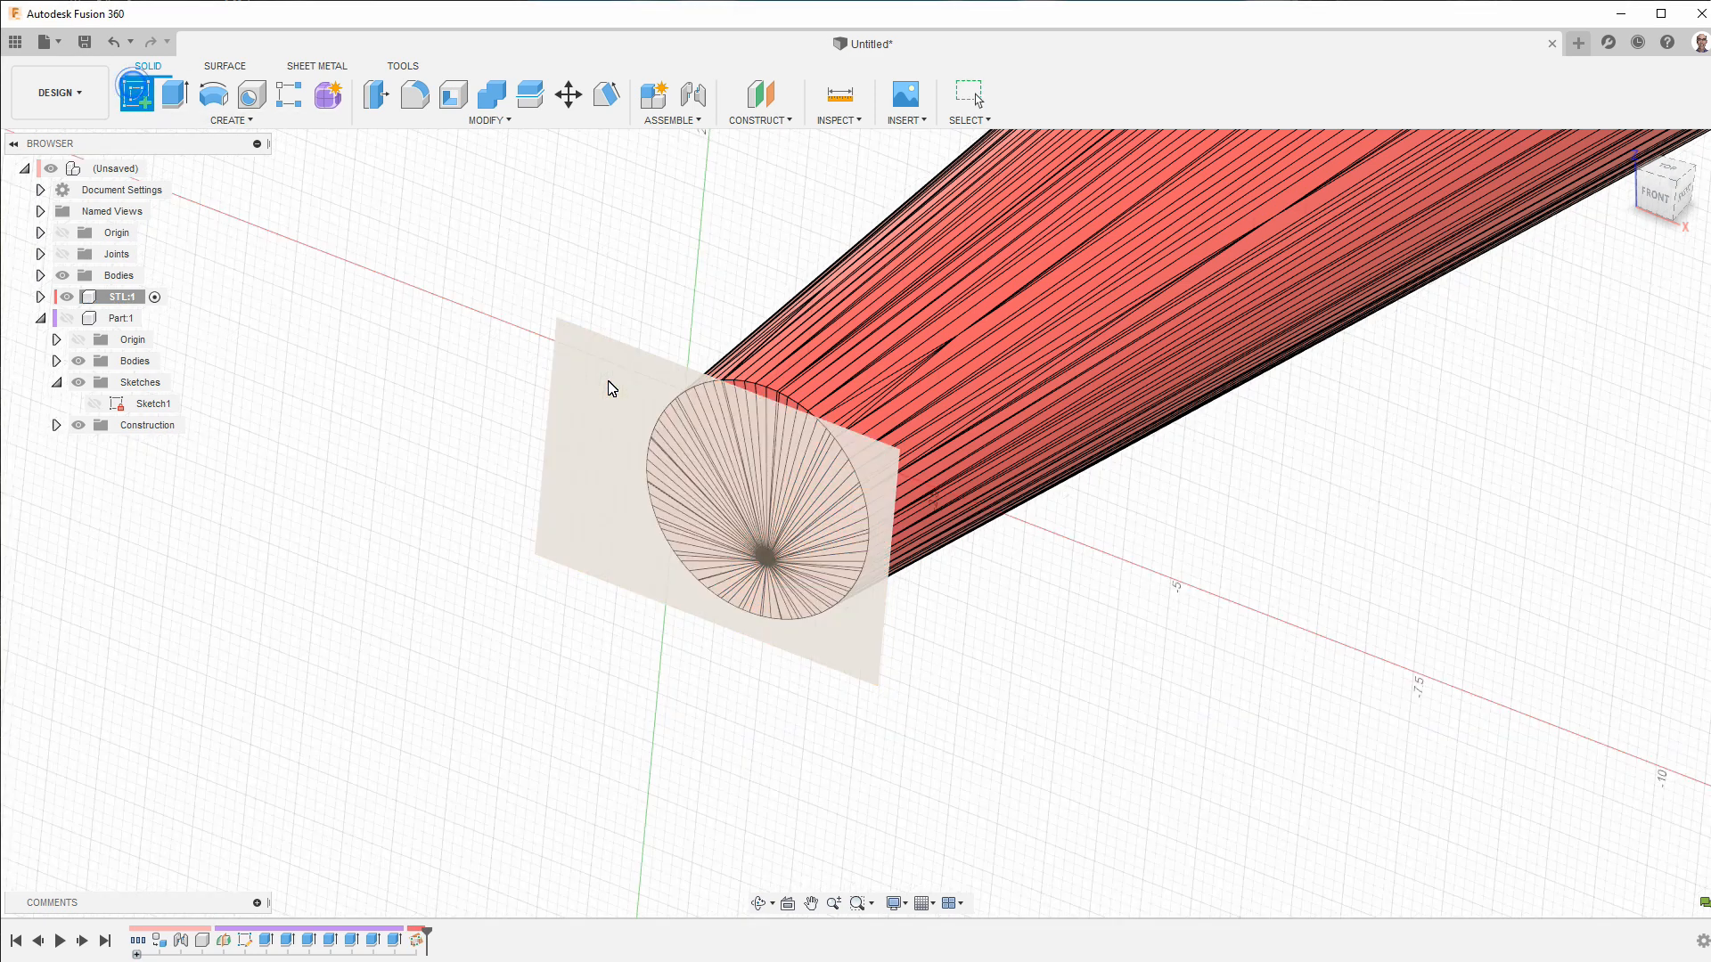
left_click(607, 381)
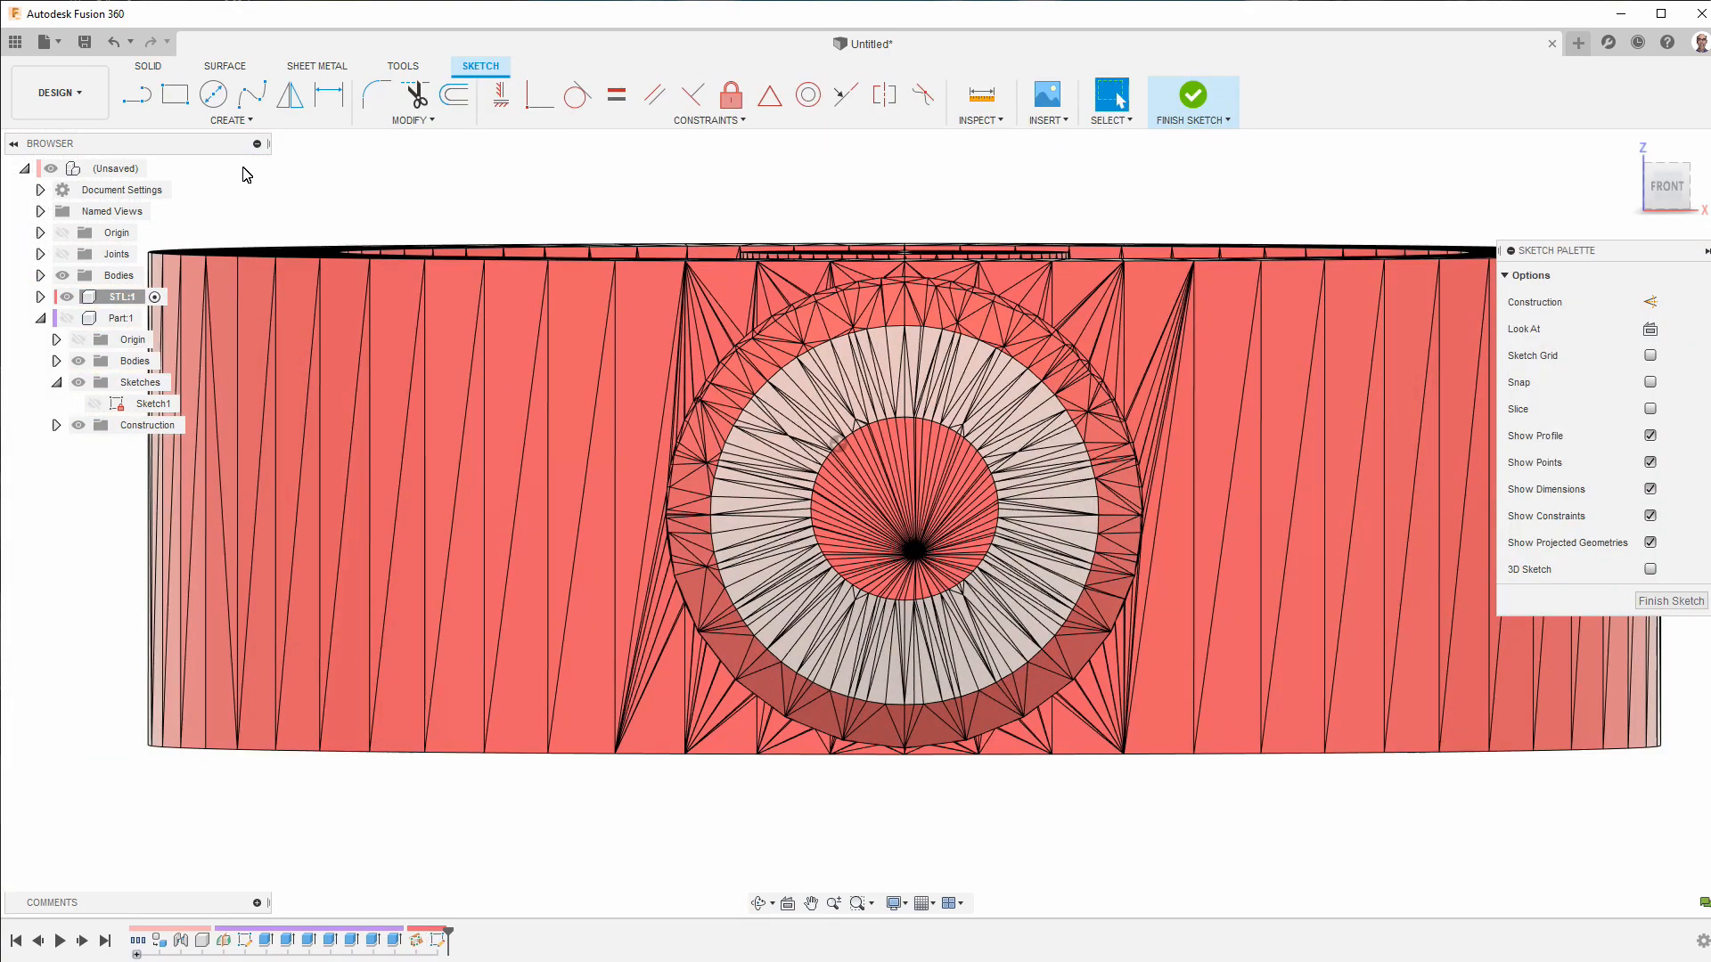
key("p")
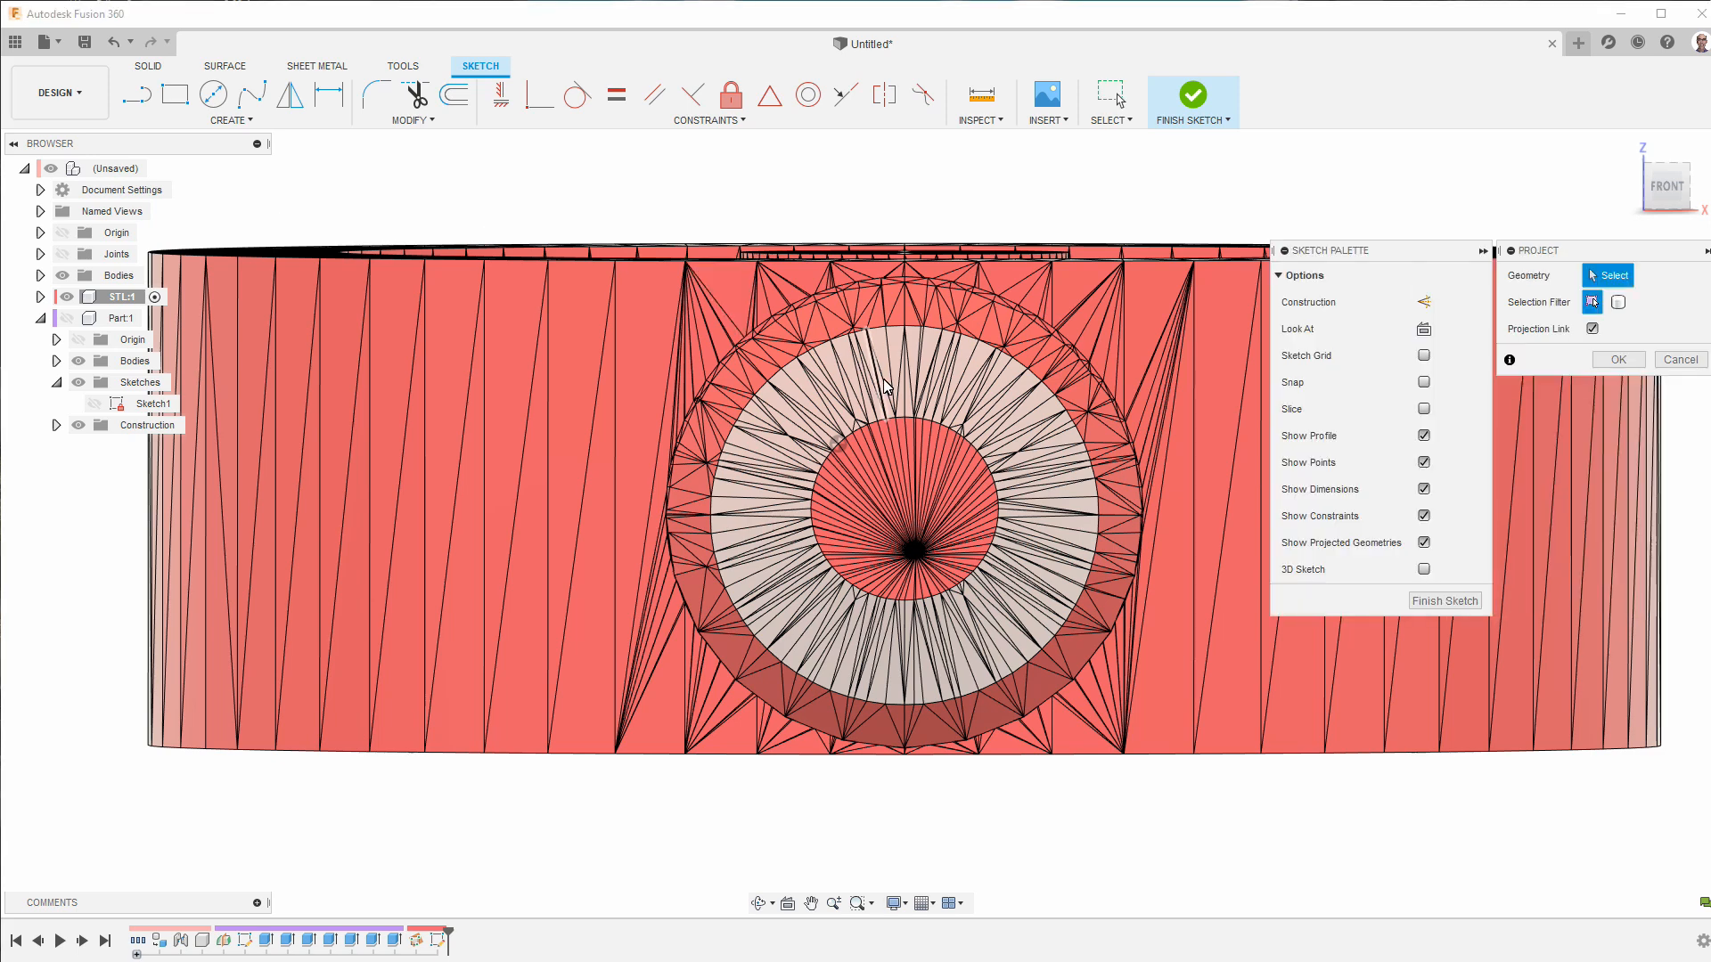
left_click(915, 419)
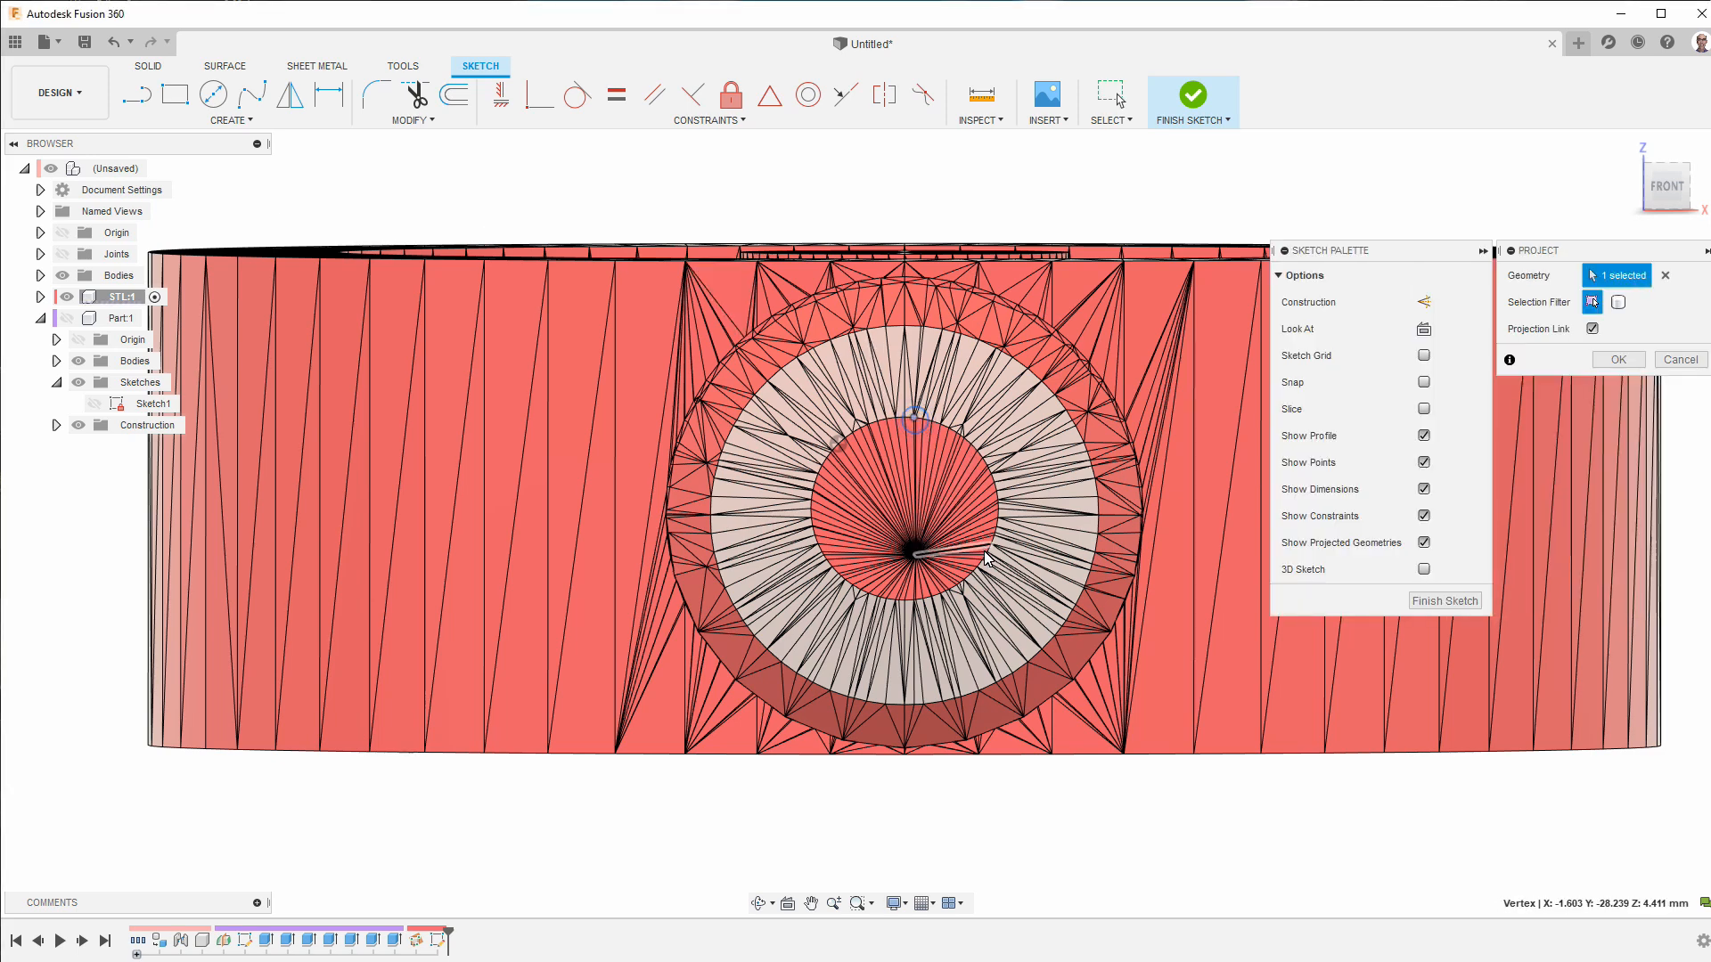
left_click(832, 568)
left_click(829, 340)
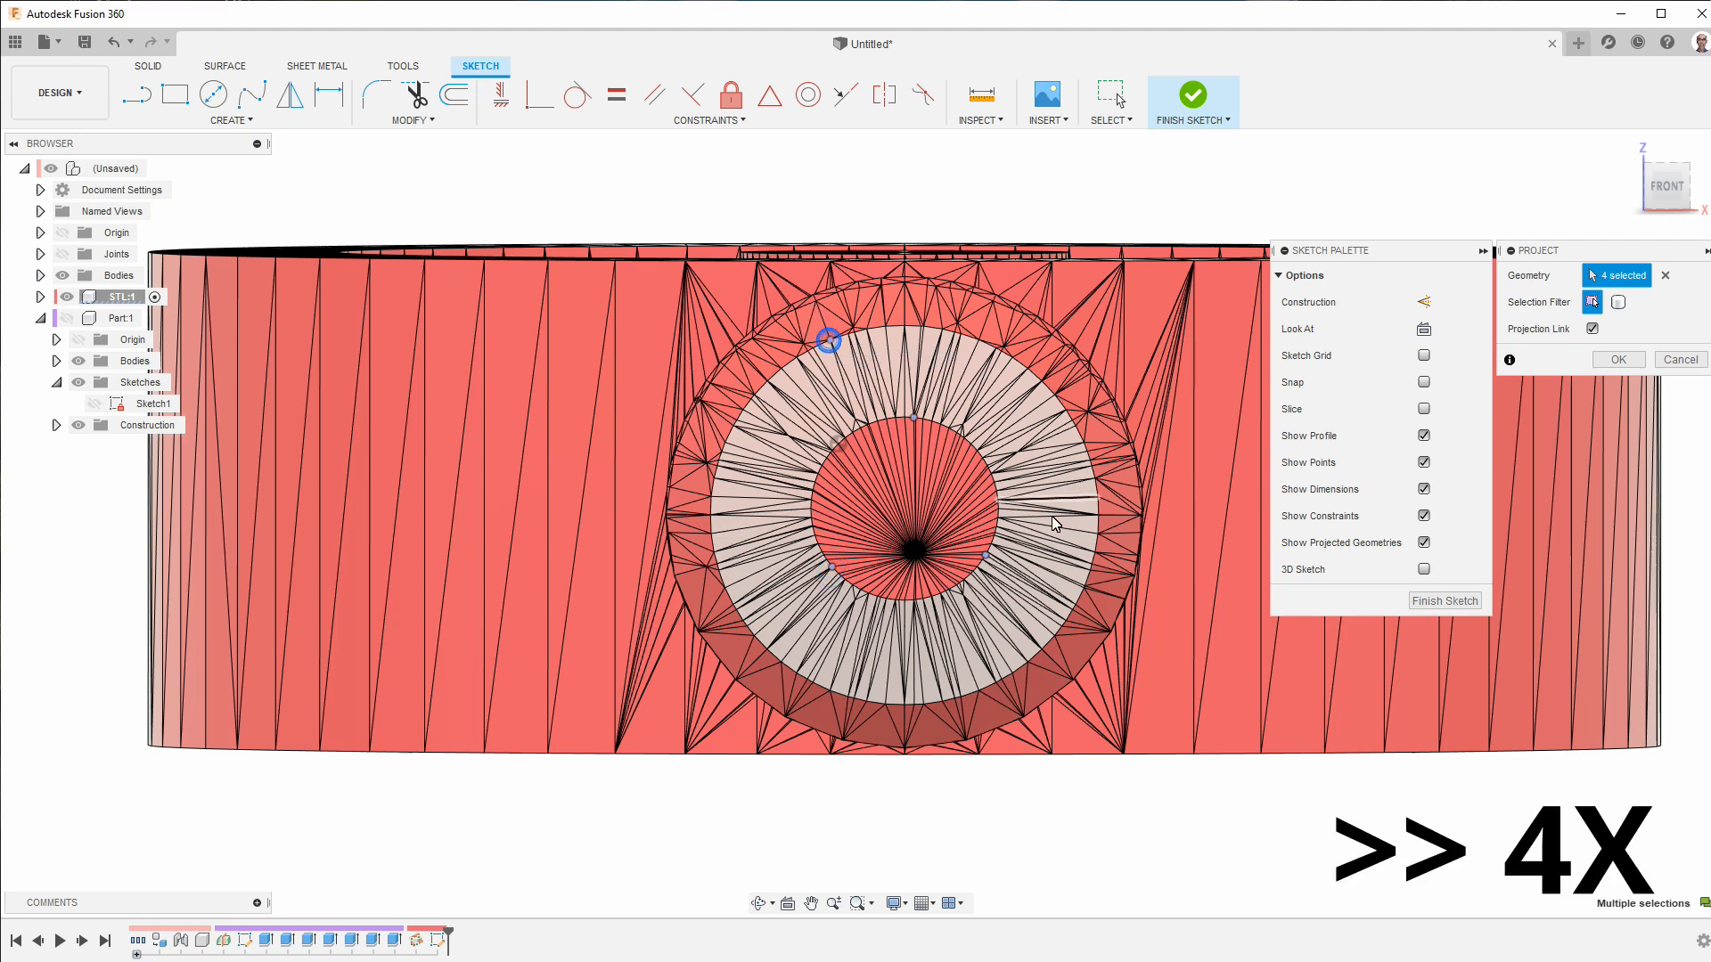
left_click(1084, 589)
left_click(796, 674)
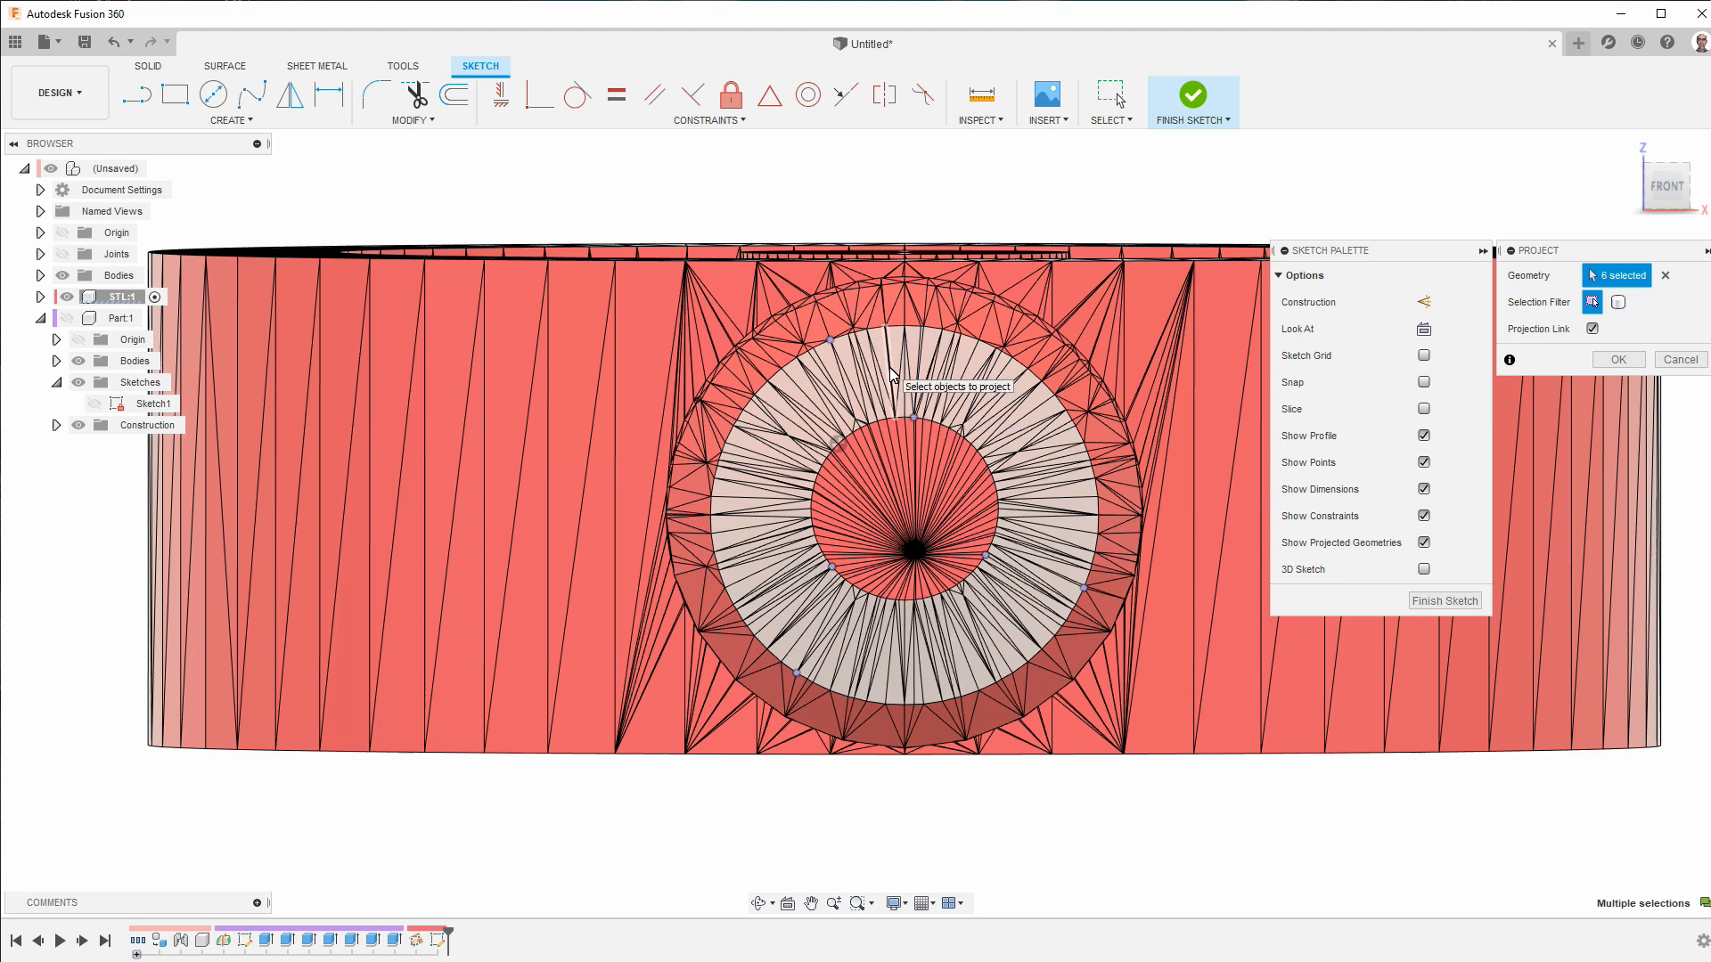
left_click(835, 292)
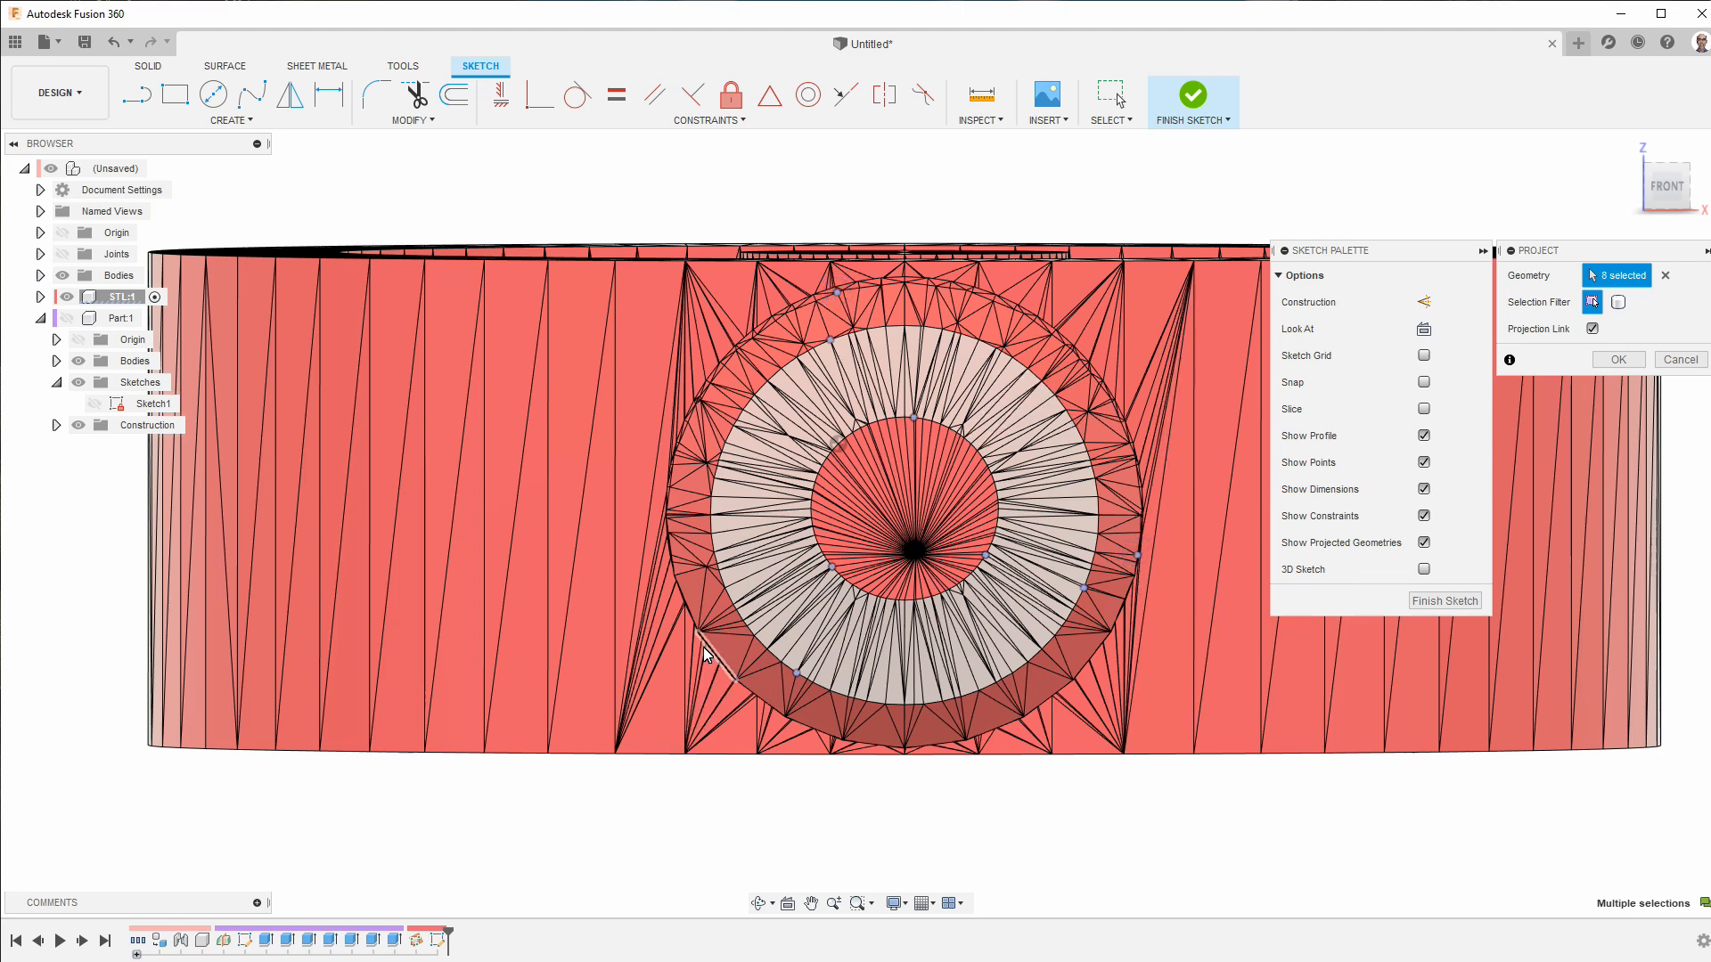
left_click(735, 681)
left_click(1618, 359)
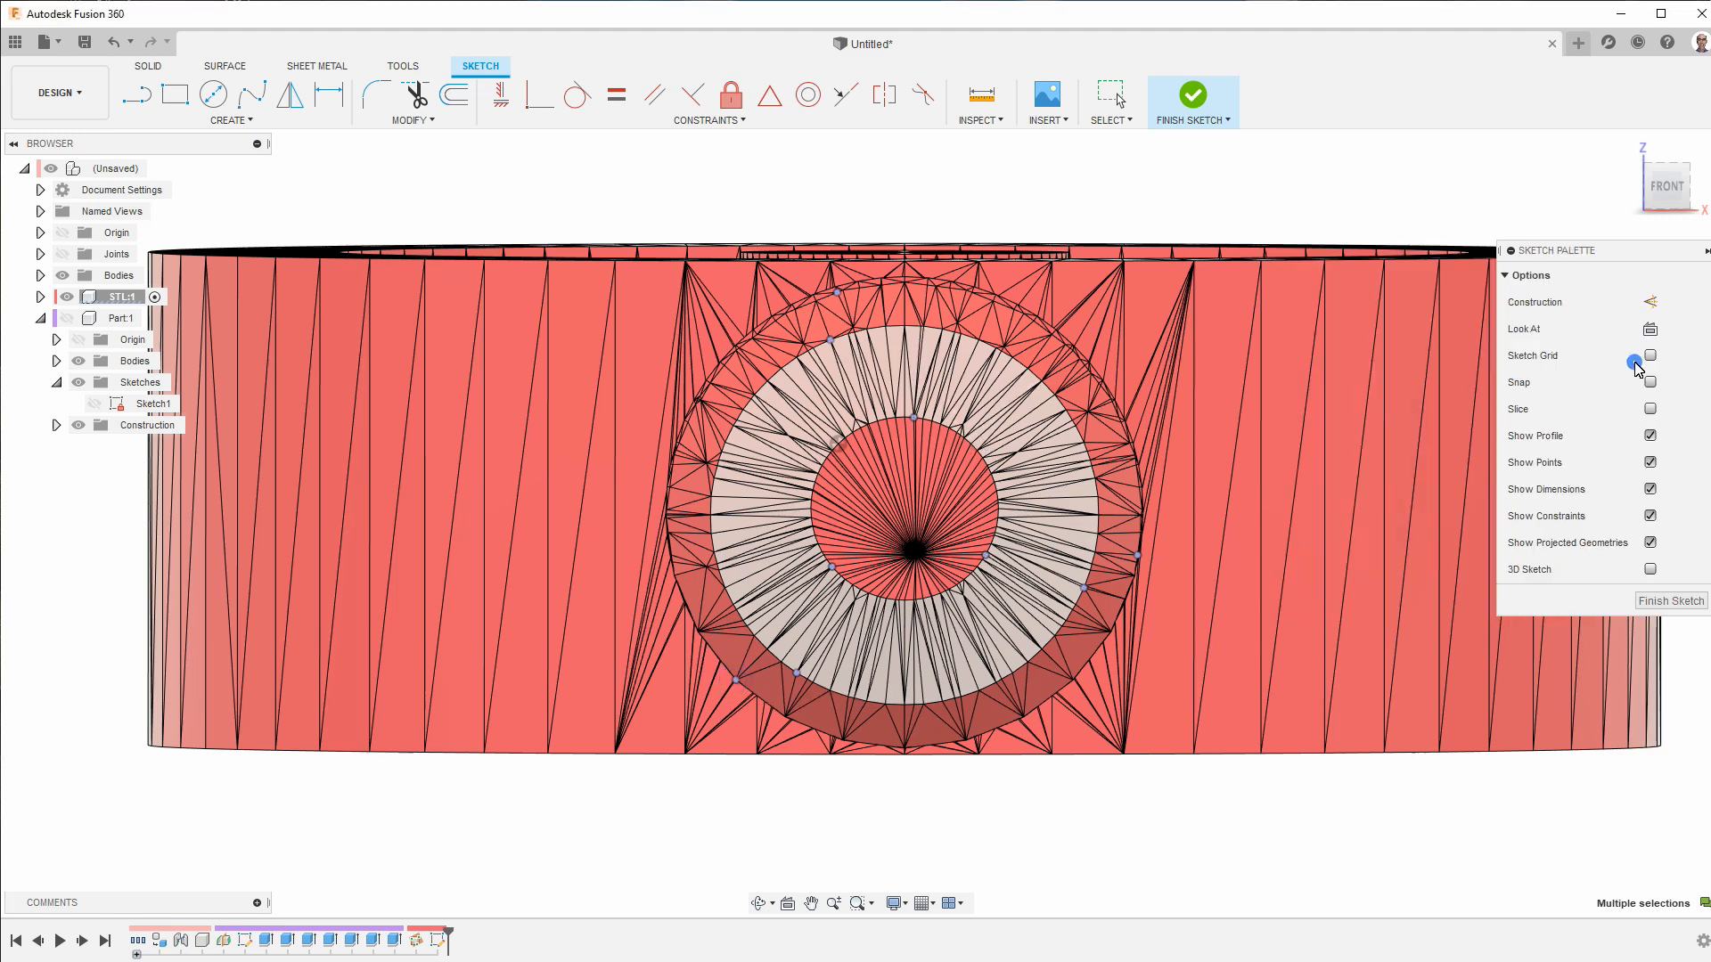
- Draw three circles, each through its three projected vertices on the handle's circular edges, and finish the sketch
left_click(210, 87)
left_click(1653, 302)
left_click(1082, 589)
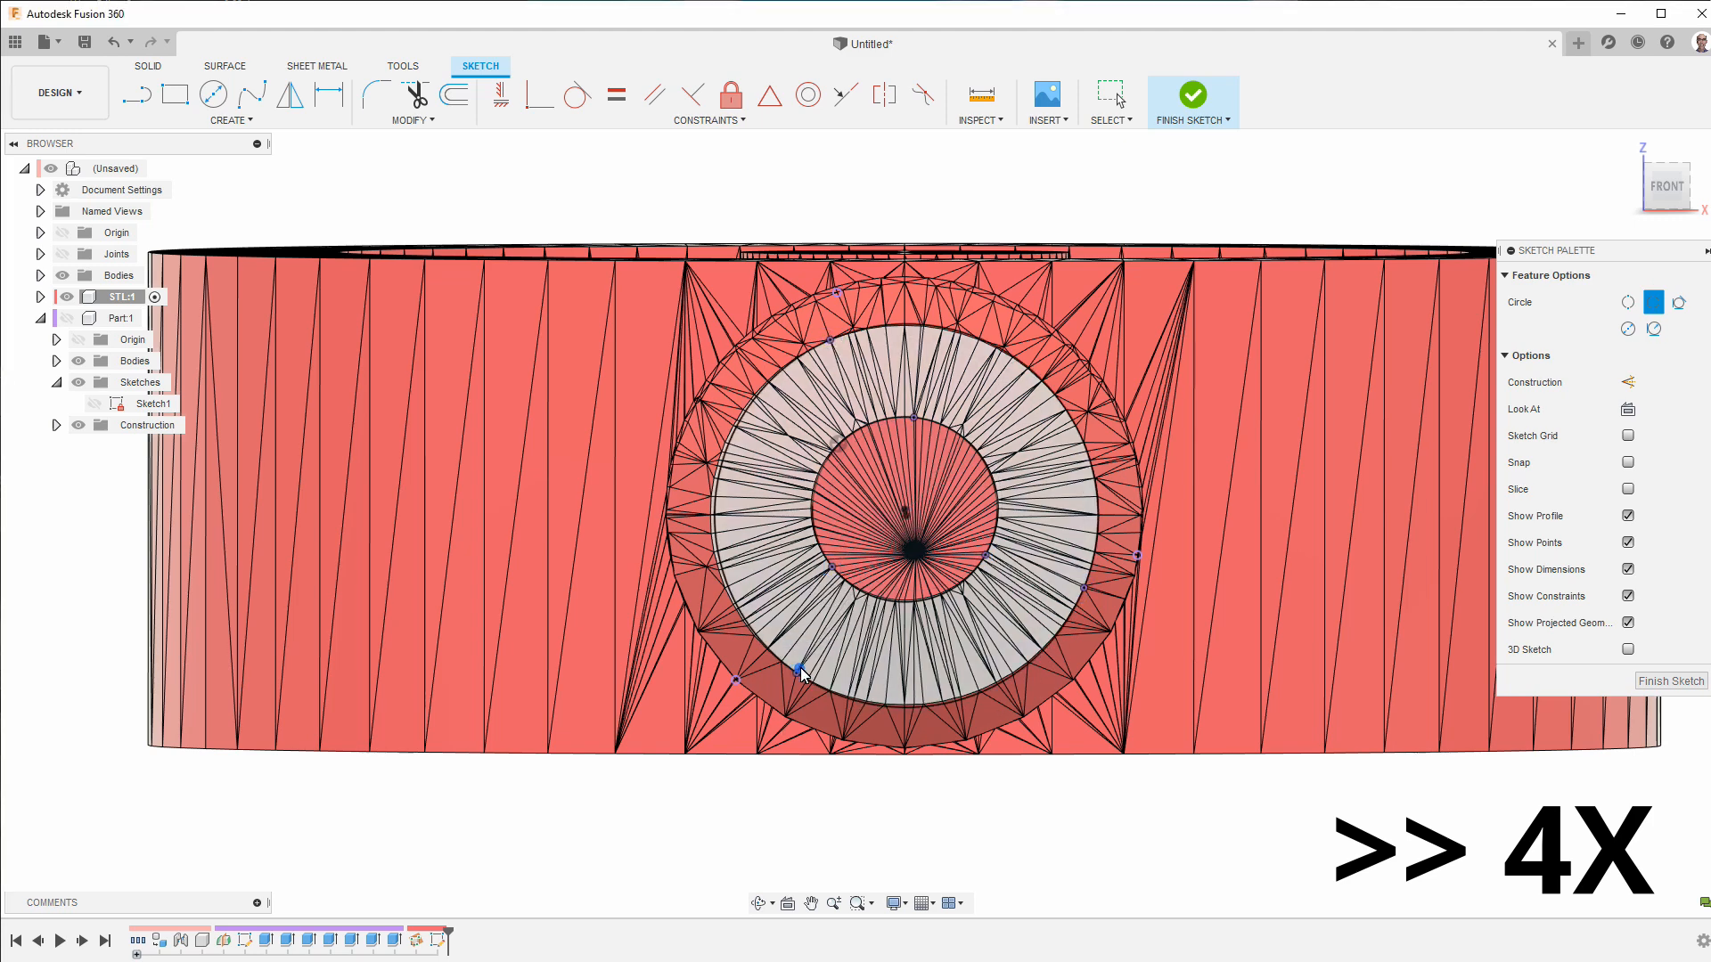
left_click(1134, 553)
scroll(1087, 251, "down", 2)
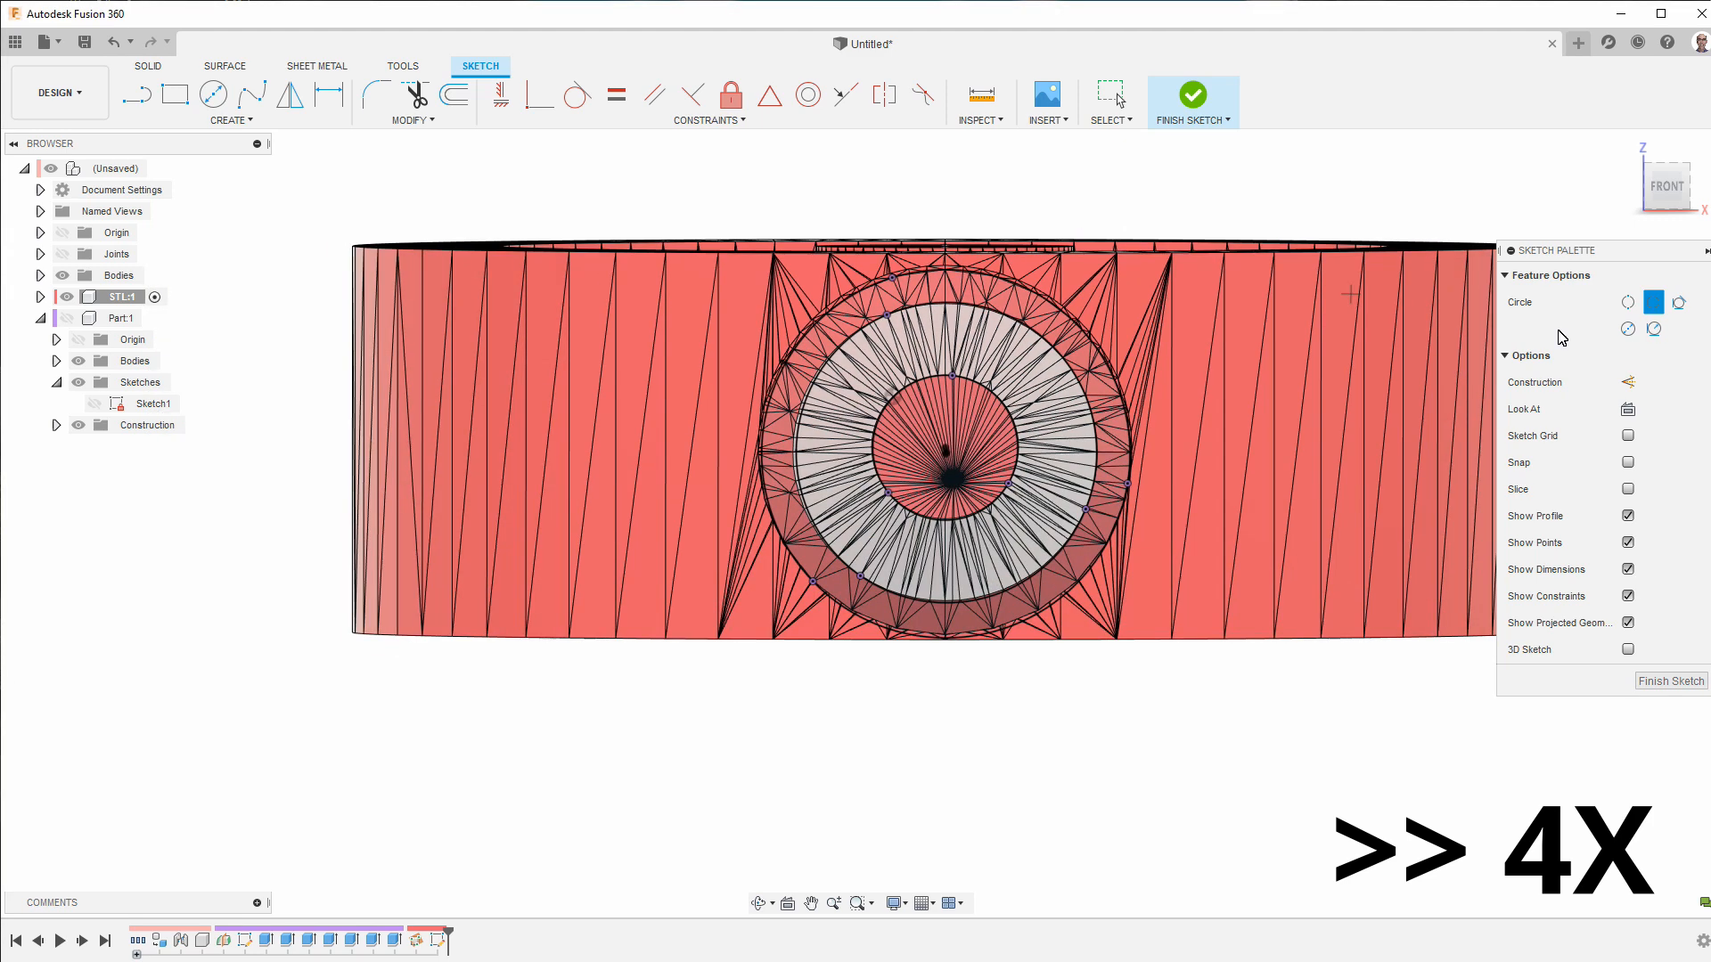
left_click(1671, 681)
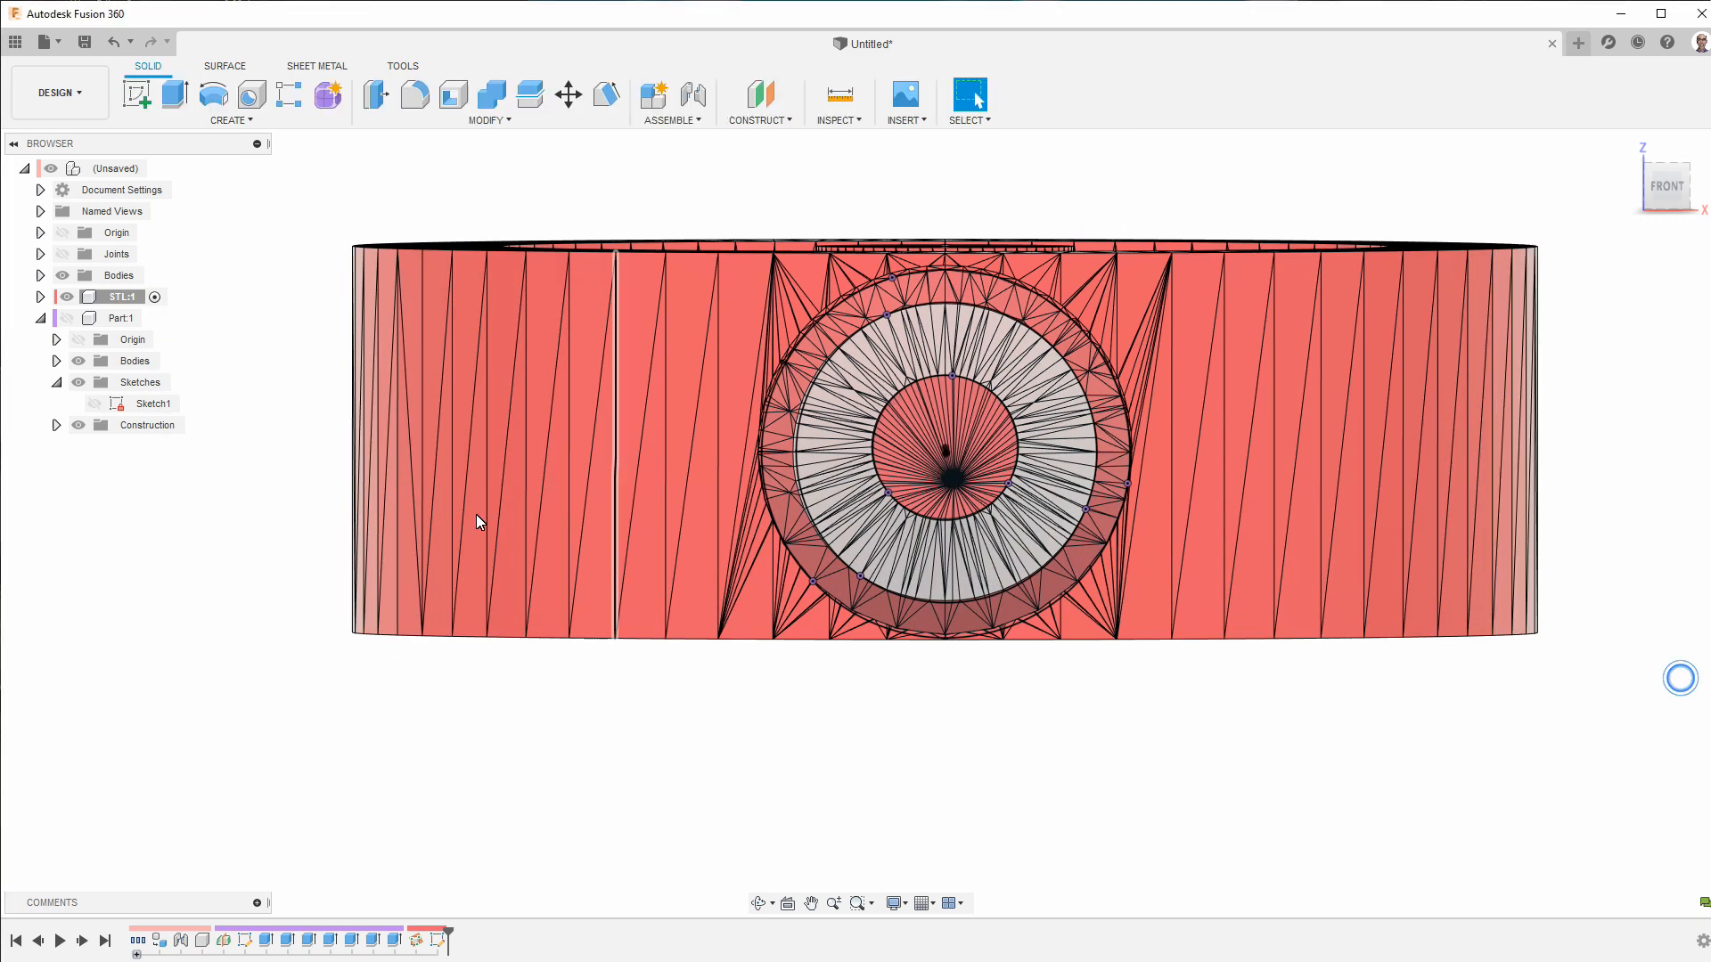
- Reopen the handle sketch and add a driven diameter dimension to the innermost circle
right_click(437, 940)
left_click(472, 760)
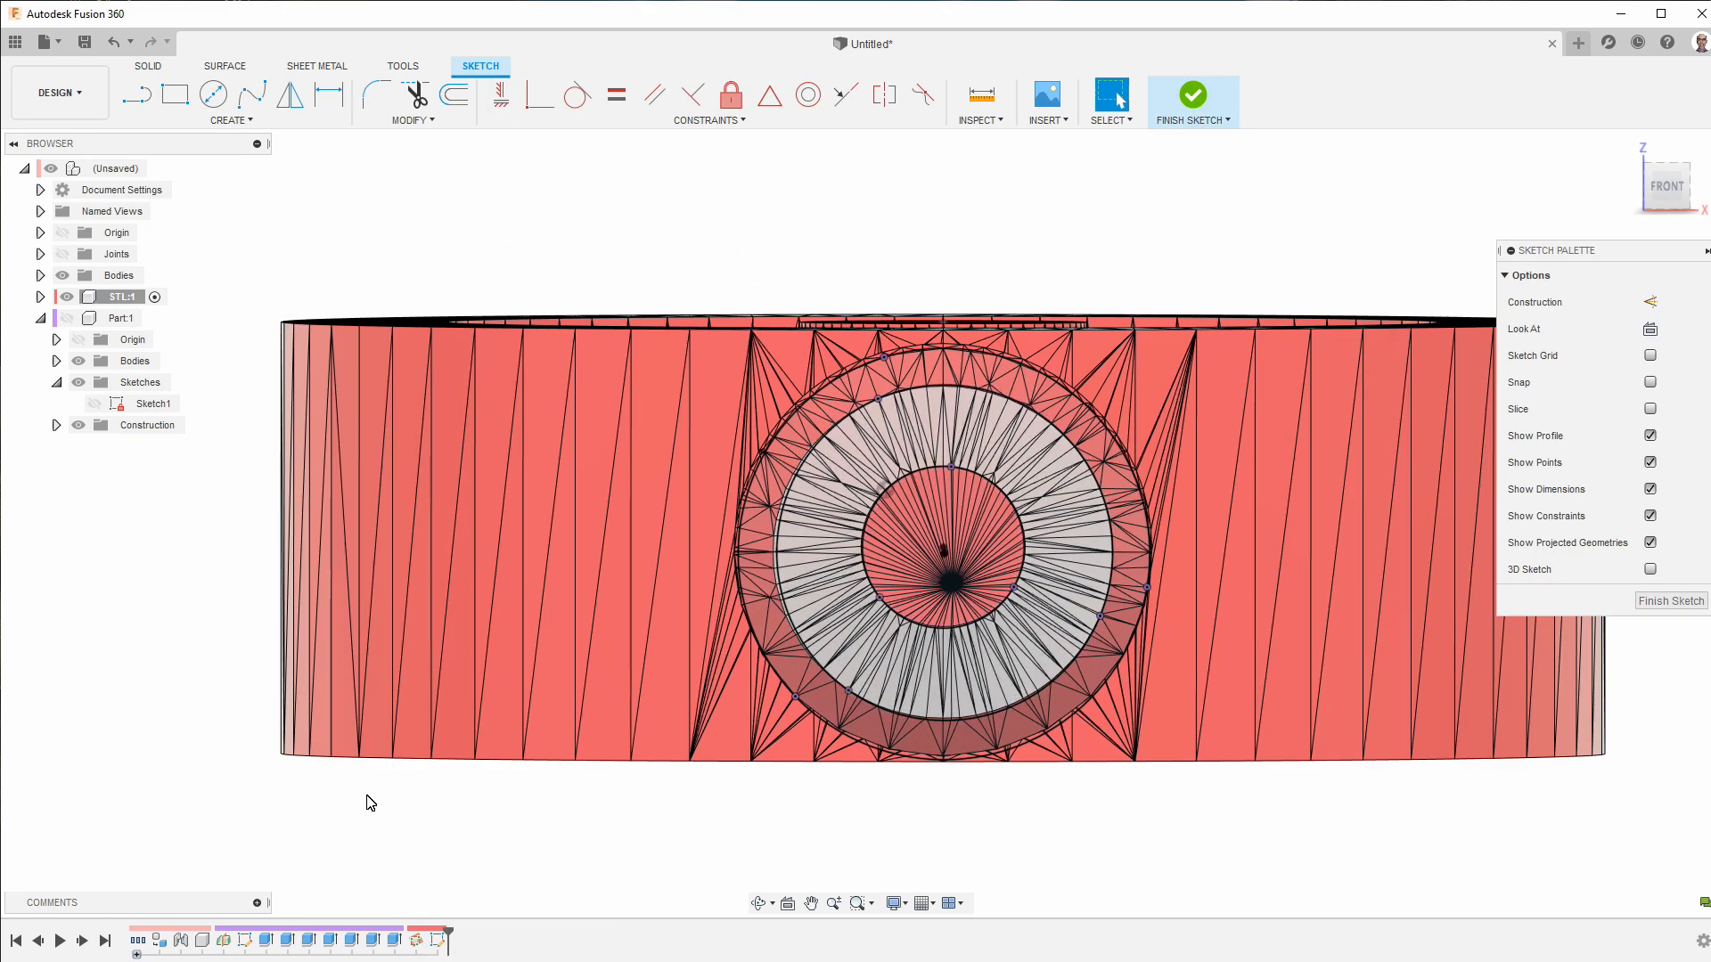
key("d")
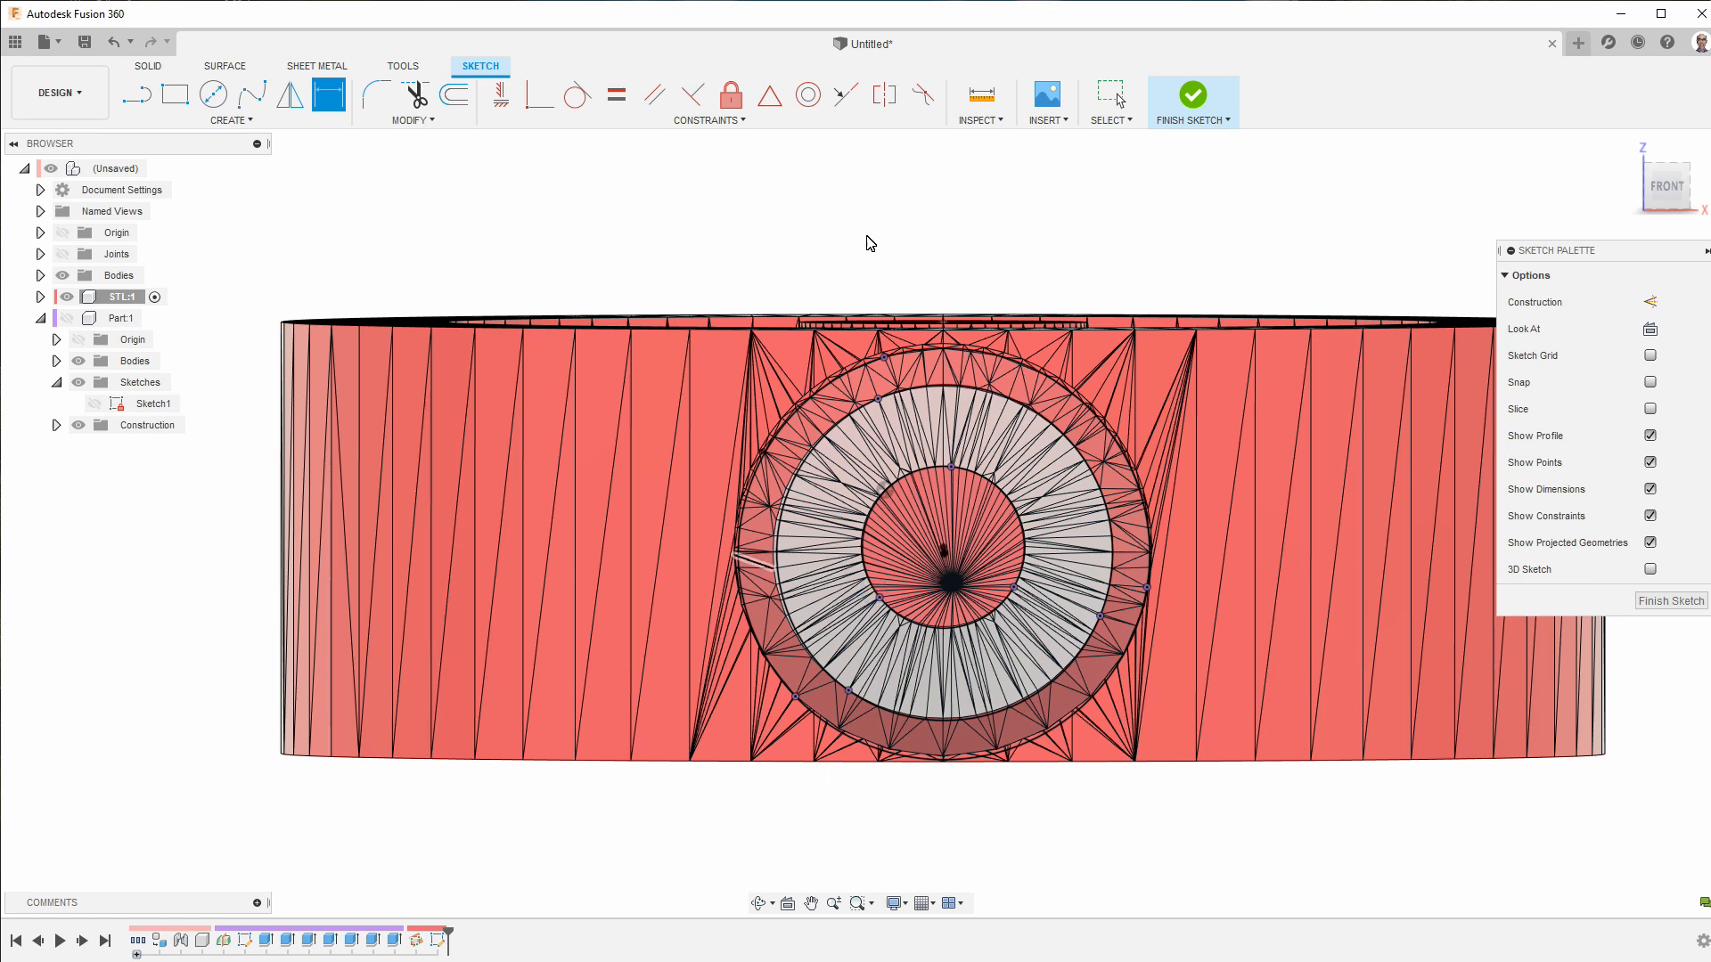
left_click(884, 489)
scroll(662, 216, "down", 2)
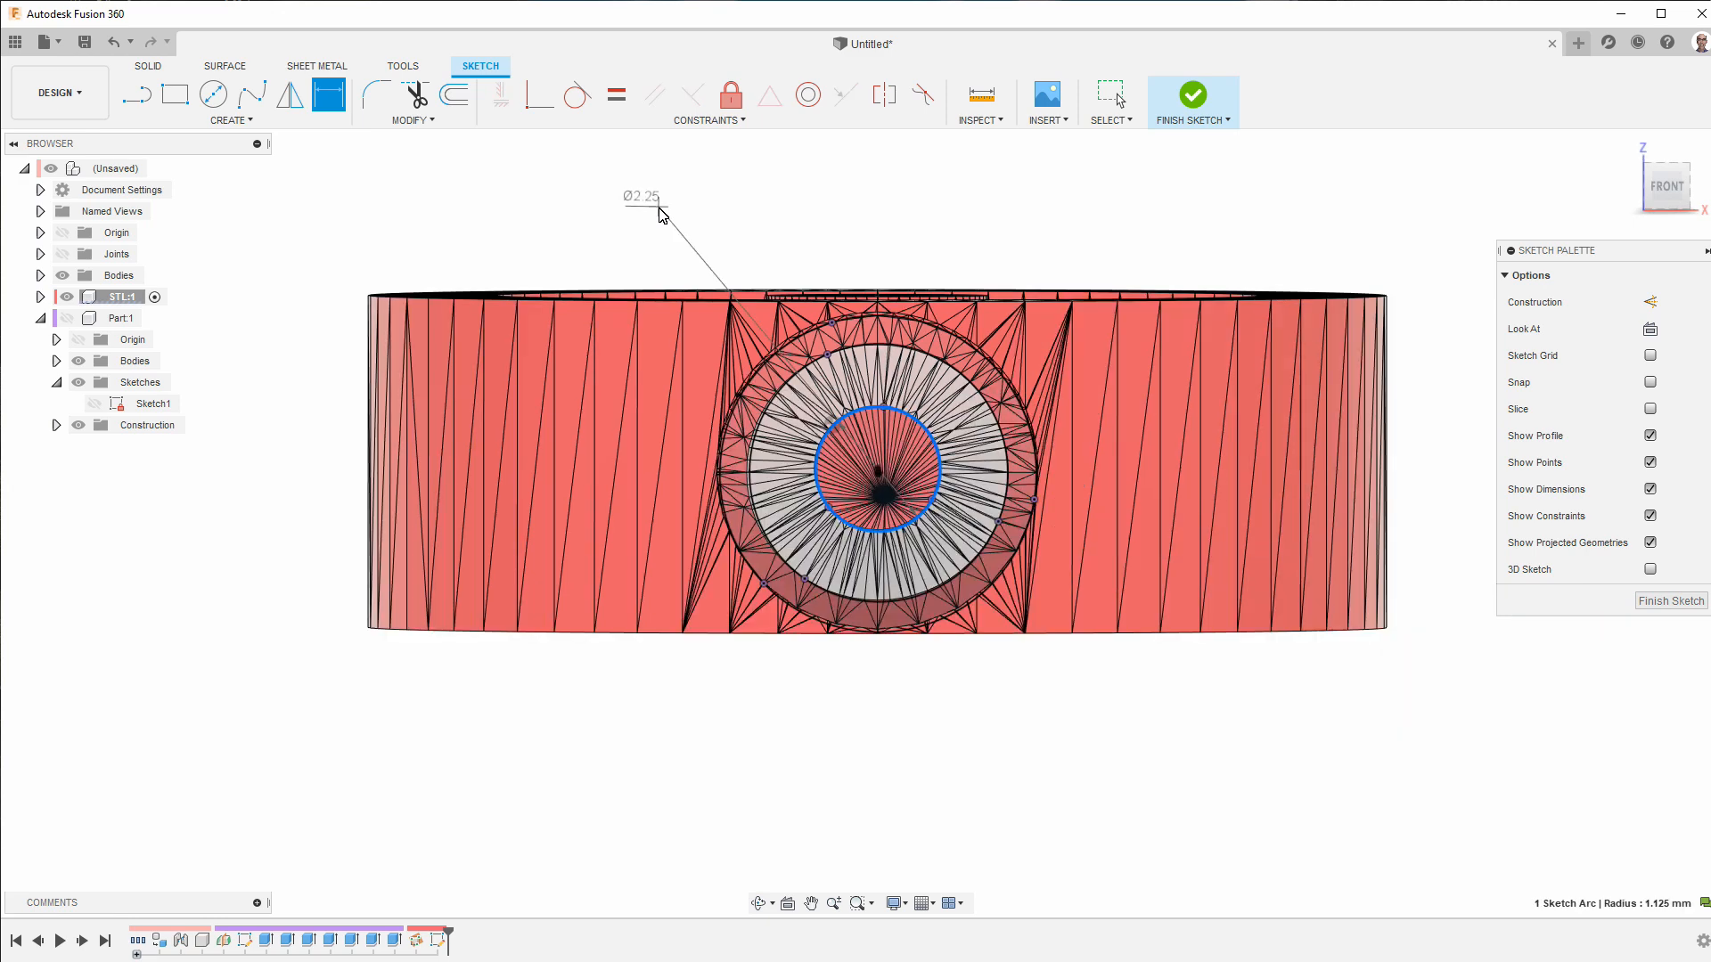
left_click(754, 225)
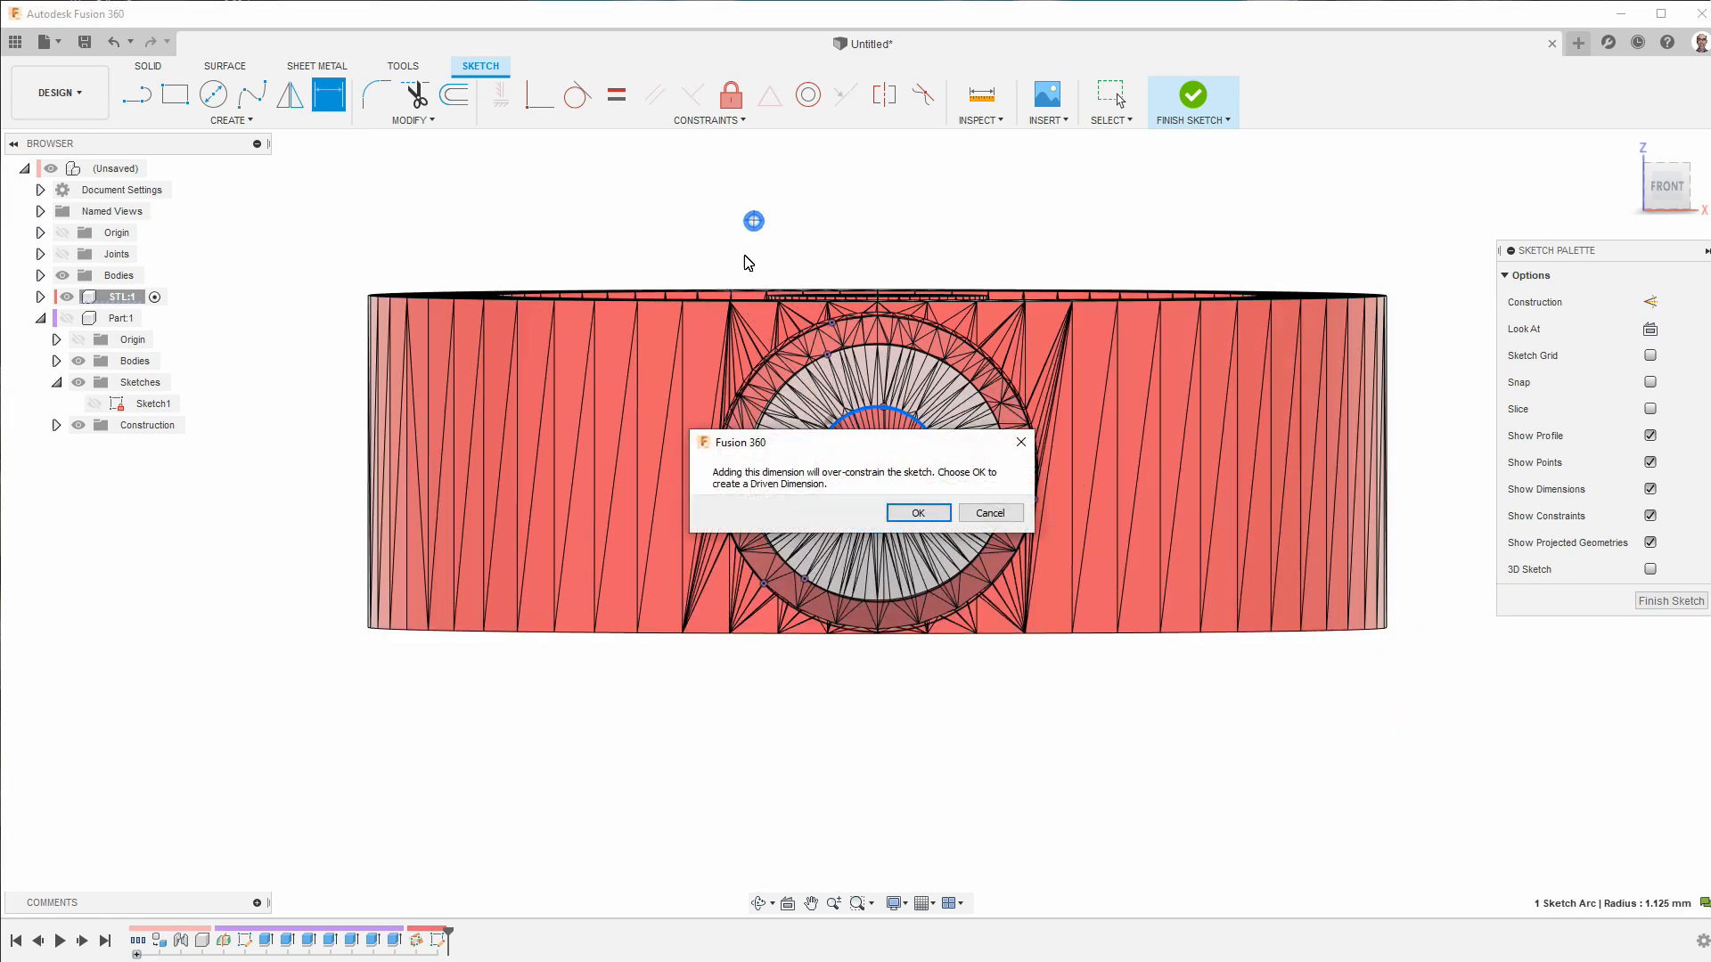
left_click(926, 508)
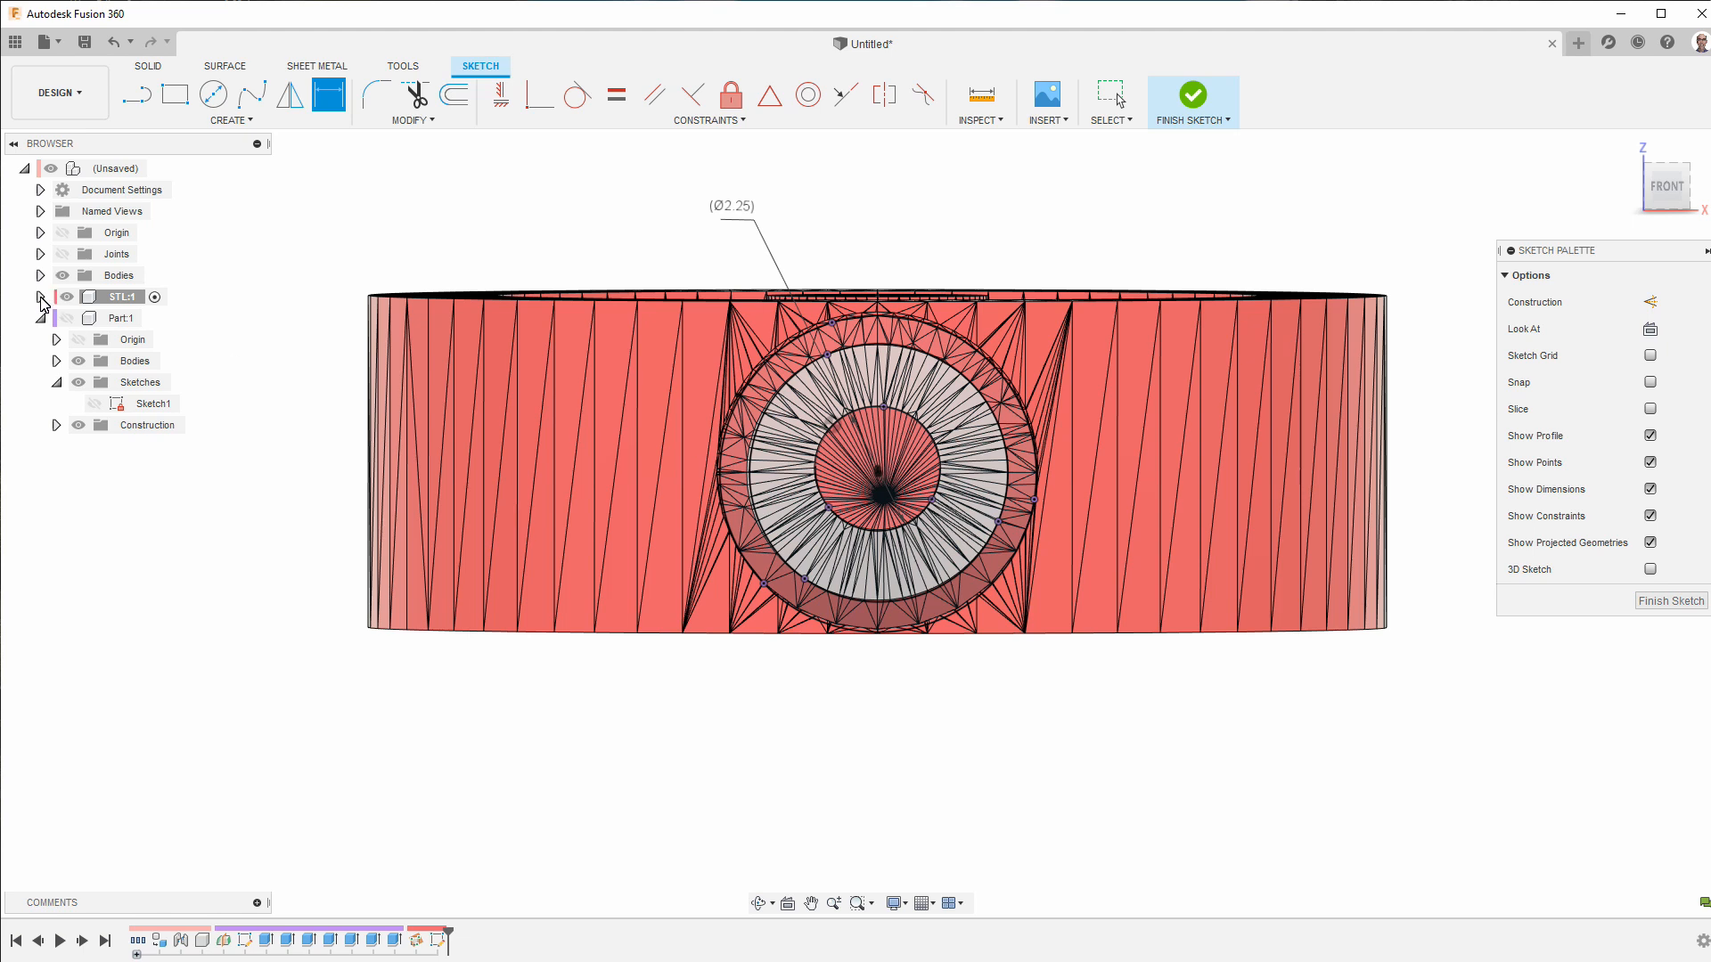
- Hide the STL component's bodies and add driven diameter dimensions to the middle and outer circles
left_click(40, 297)
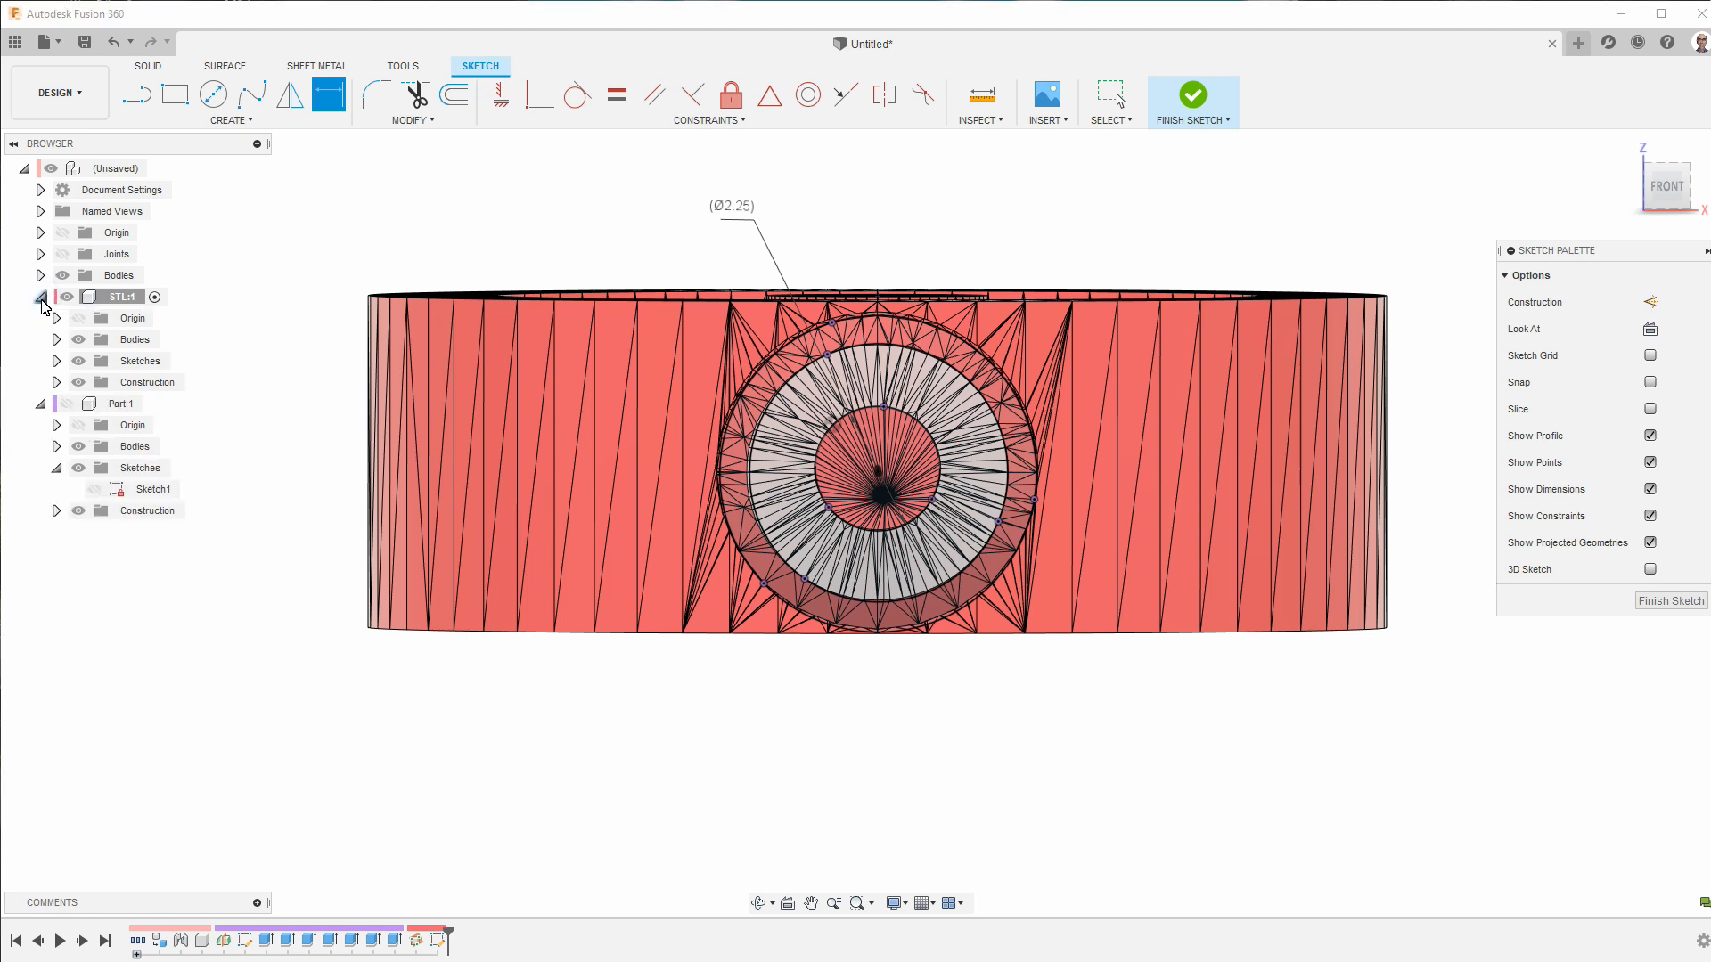
left_click(78, 339)
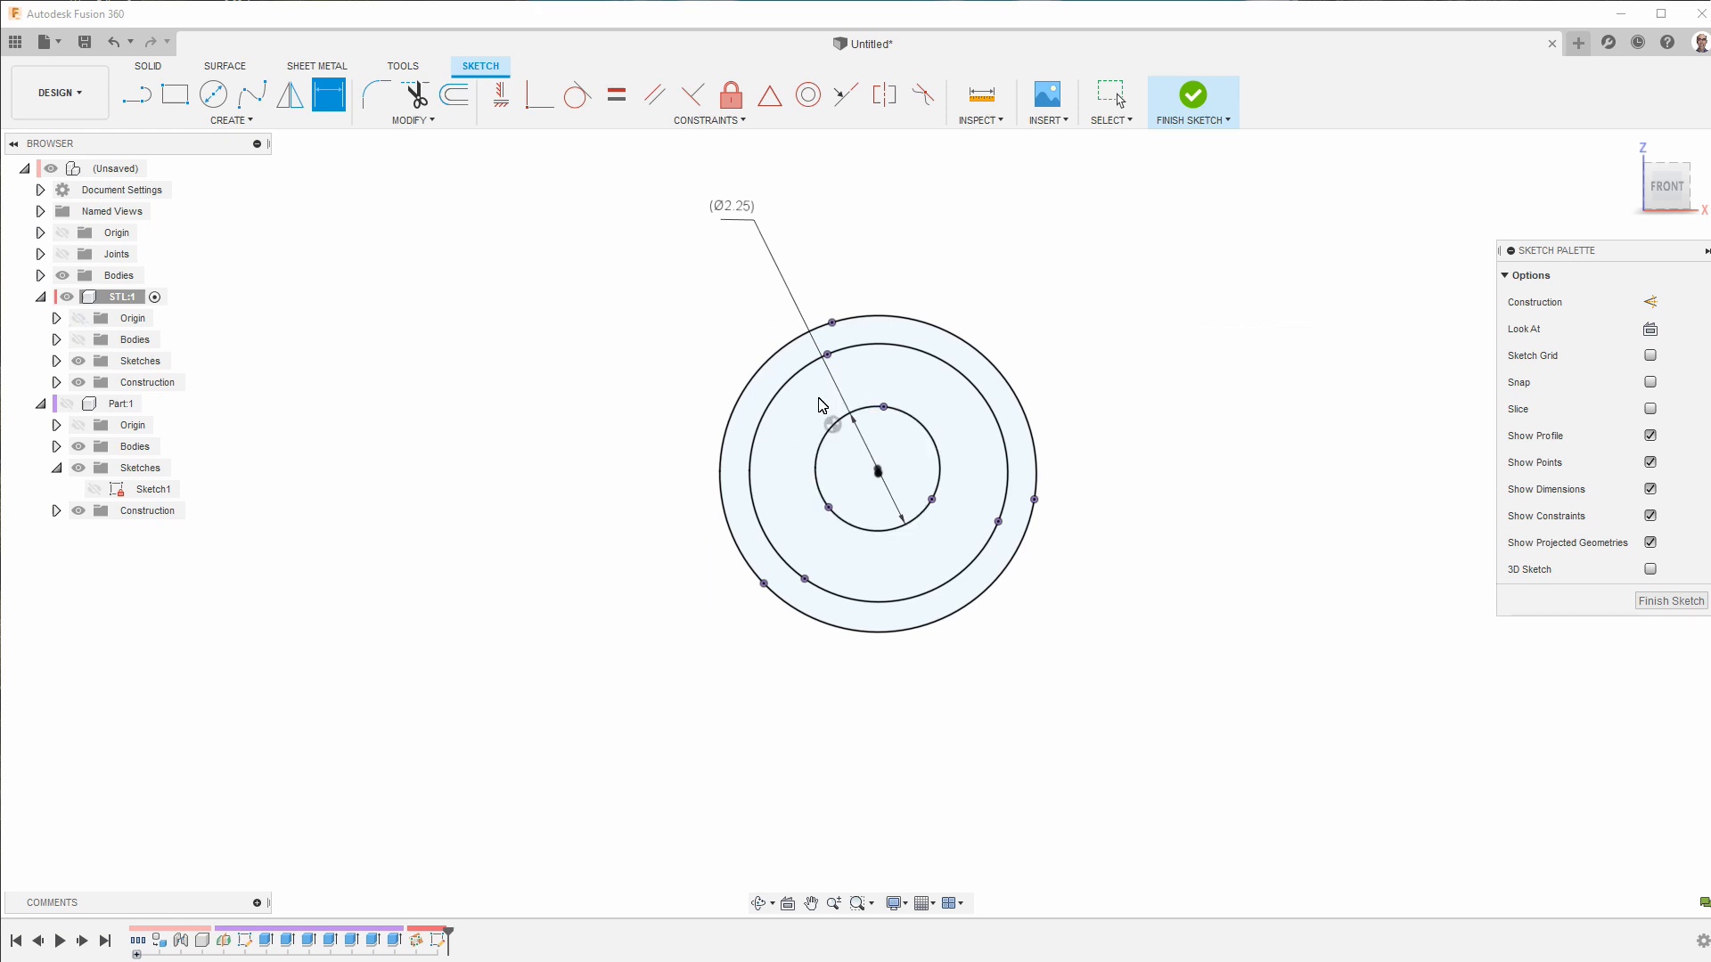
left_click(791, 387)
left_click(663, 330)
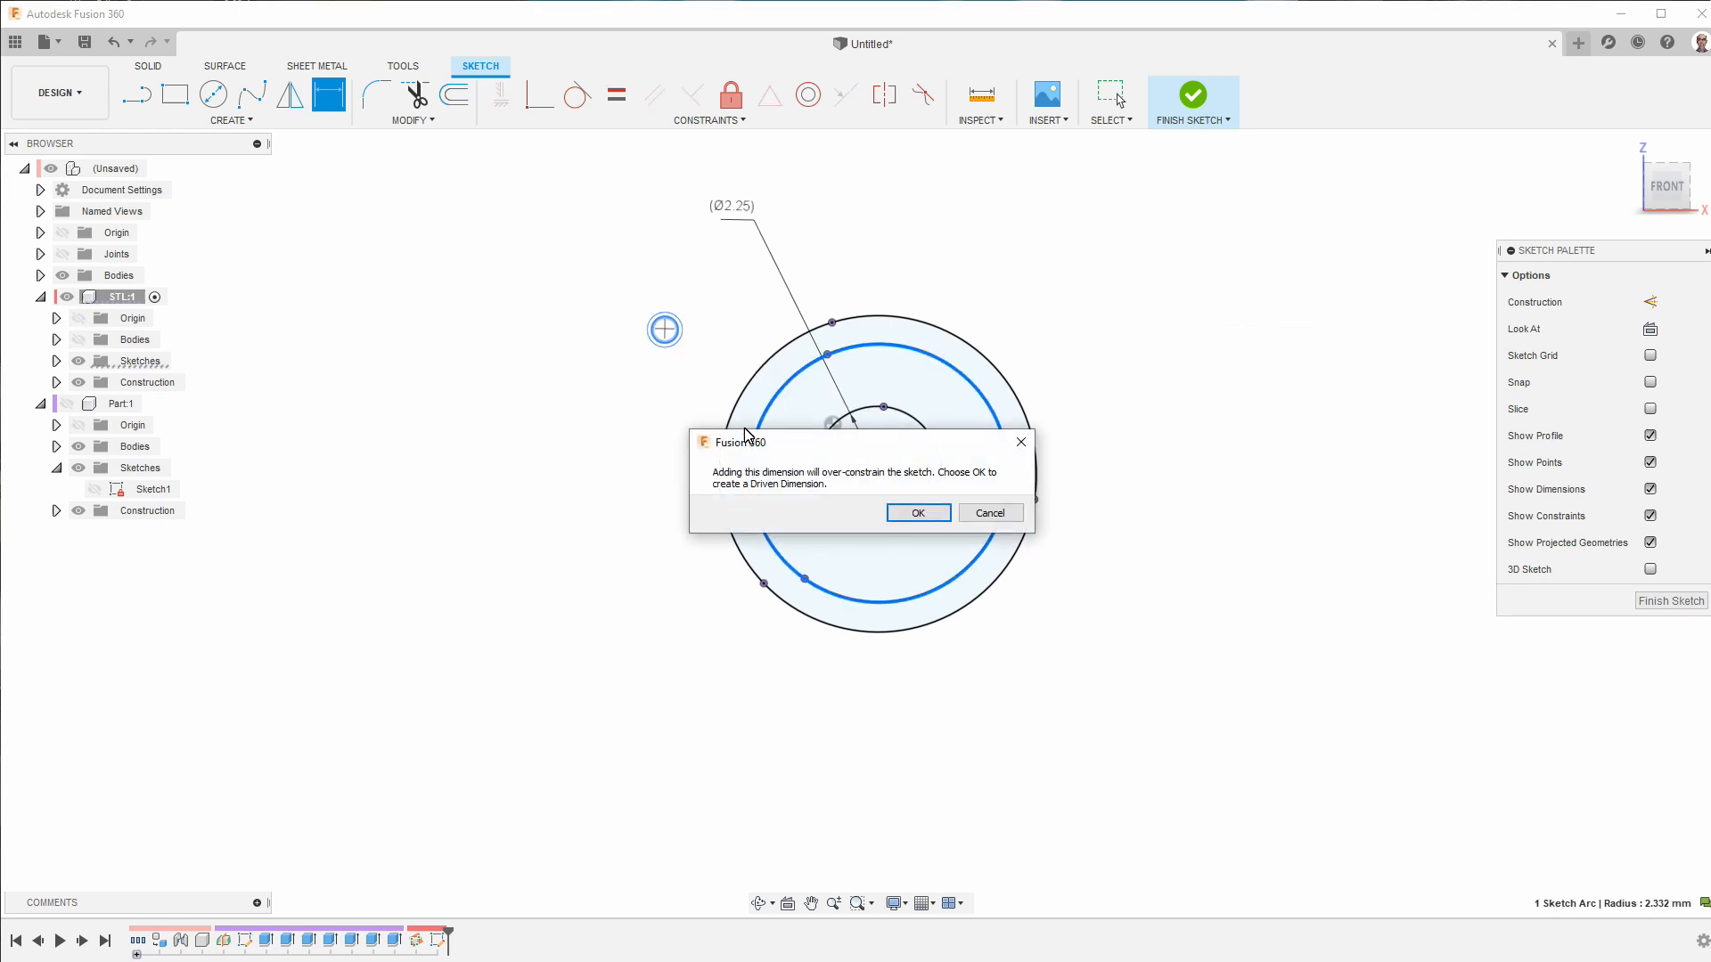
left_click(920, 513)
left_click(724, 456)
left_click(631, 424)
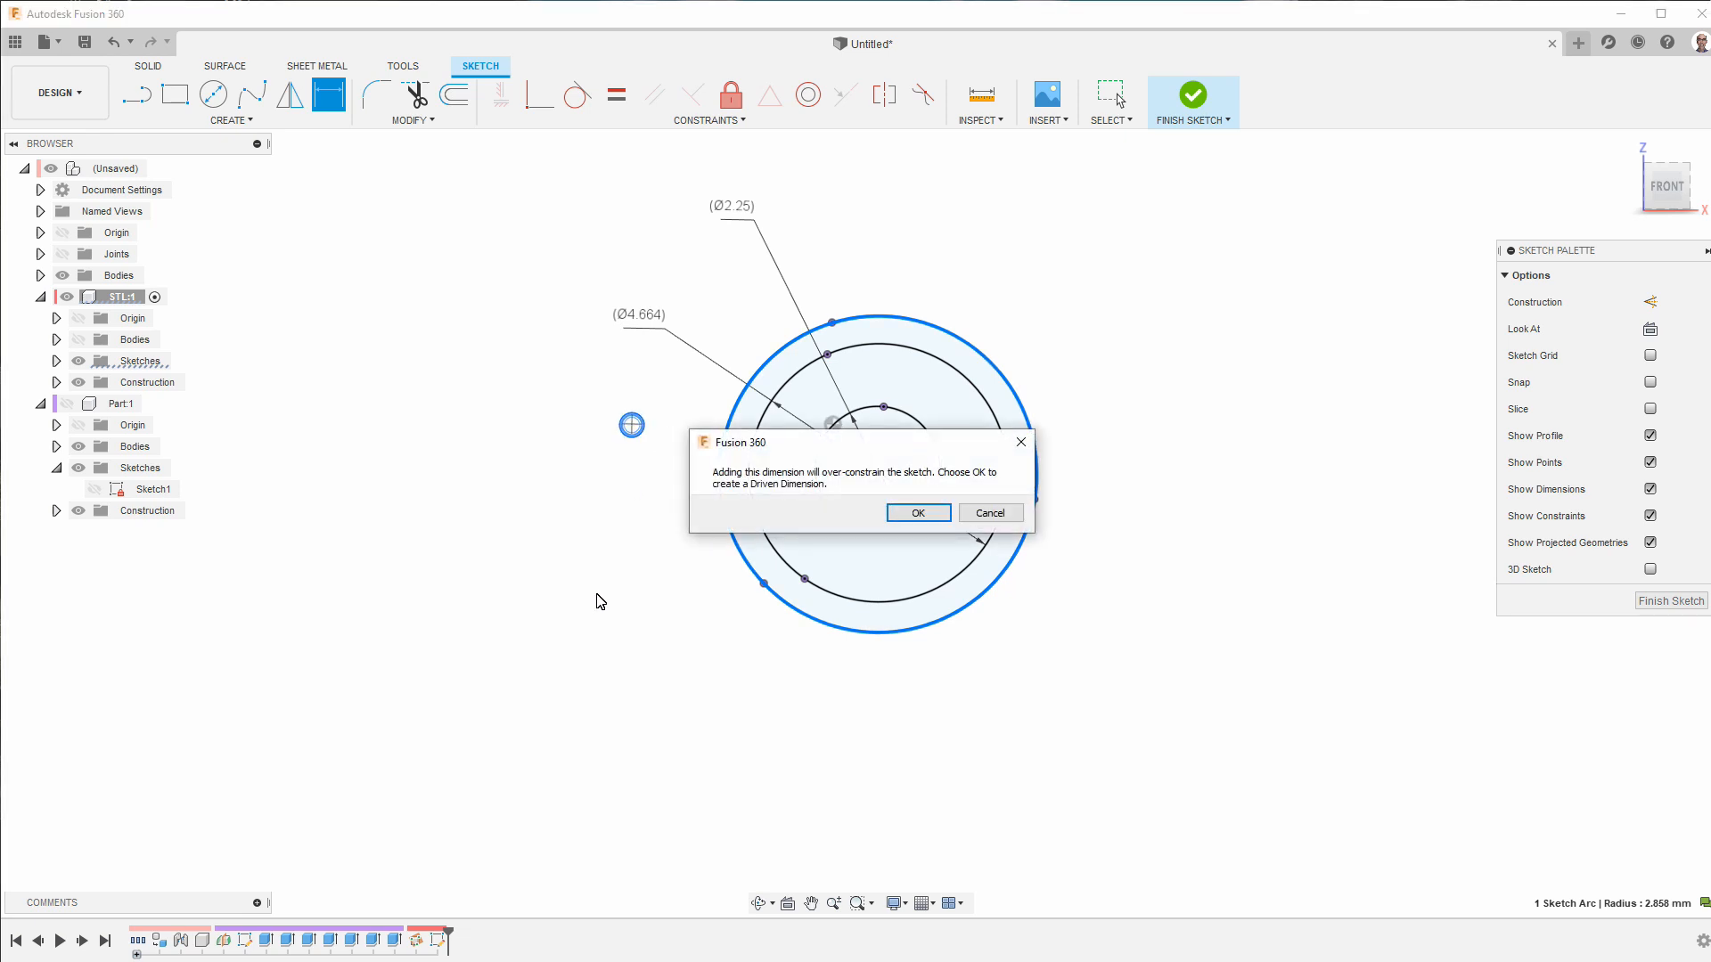
left_click(920, 513)
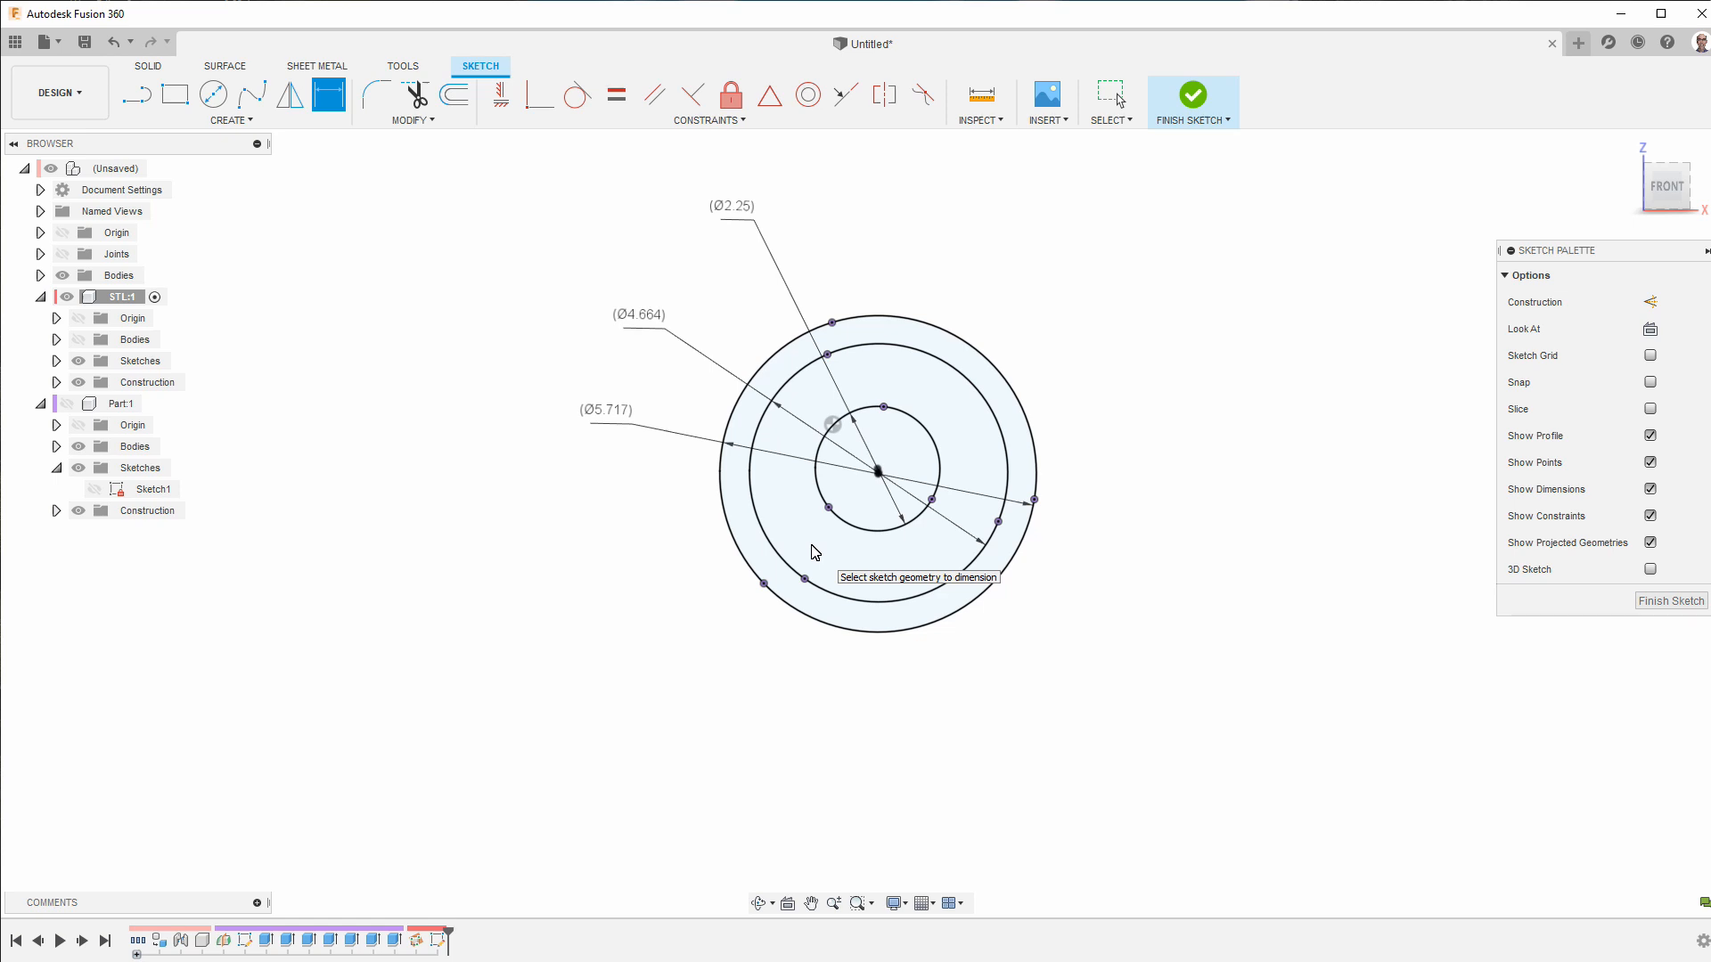
- Switch to Snipping Tool, capture the dimensioned circles as a reference image and move its window off the modelling view
key("super")
type("snip")
key("Return")
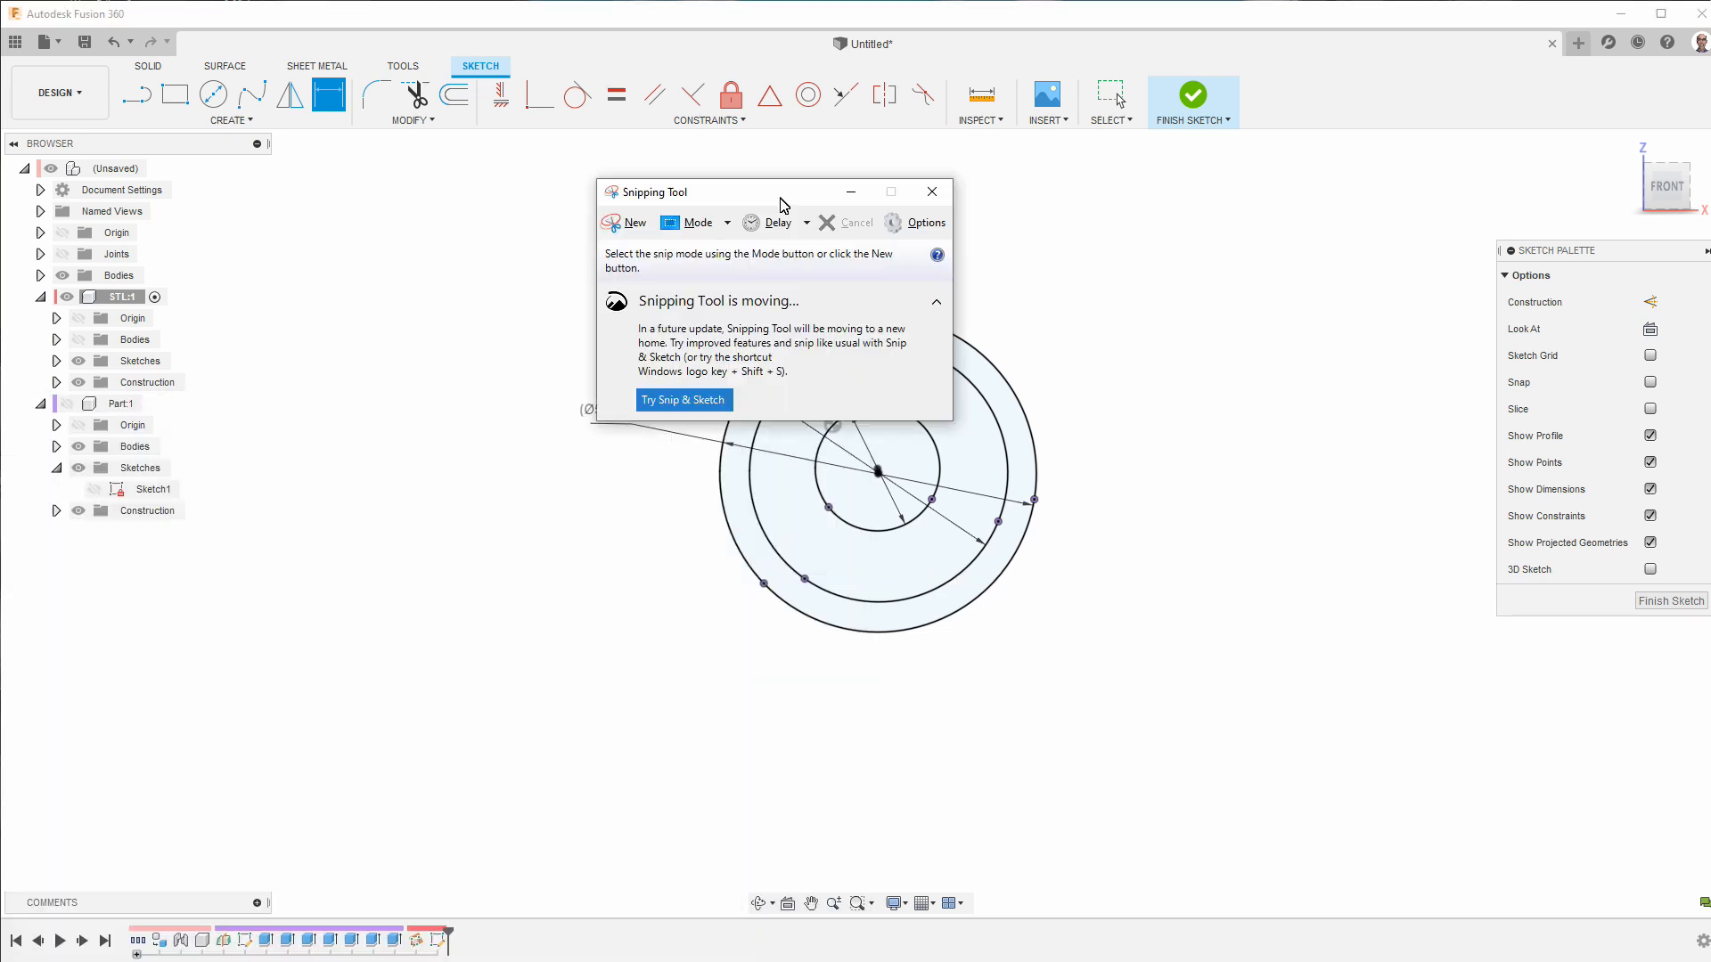
left_click(641, 224)
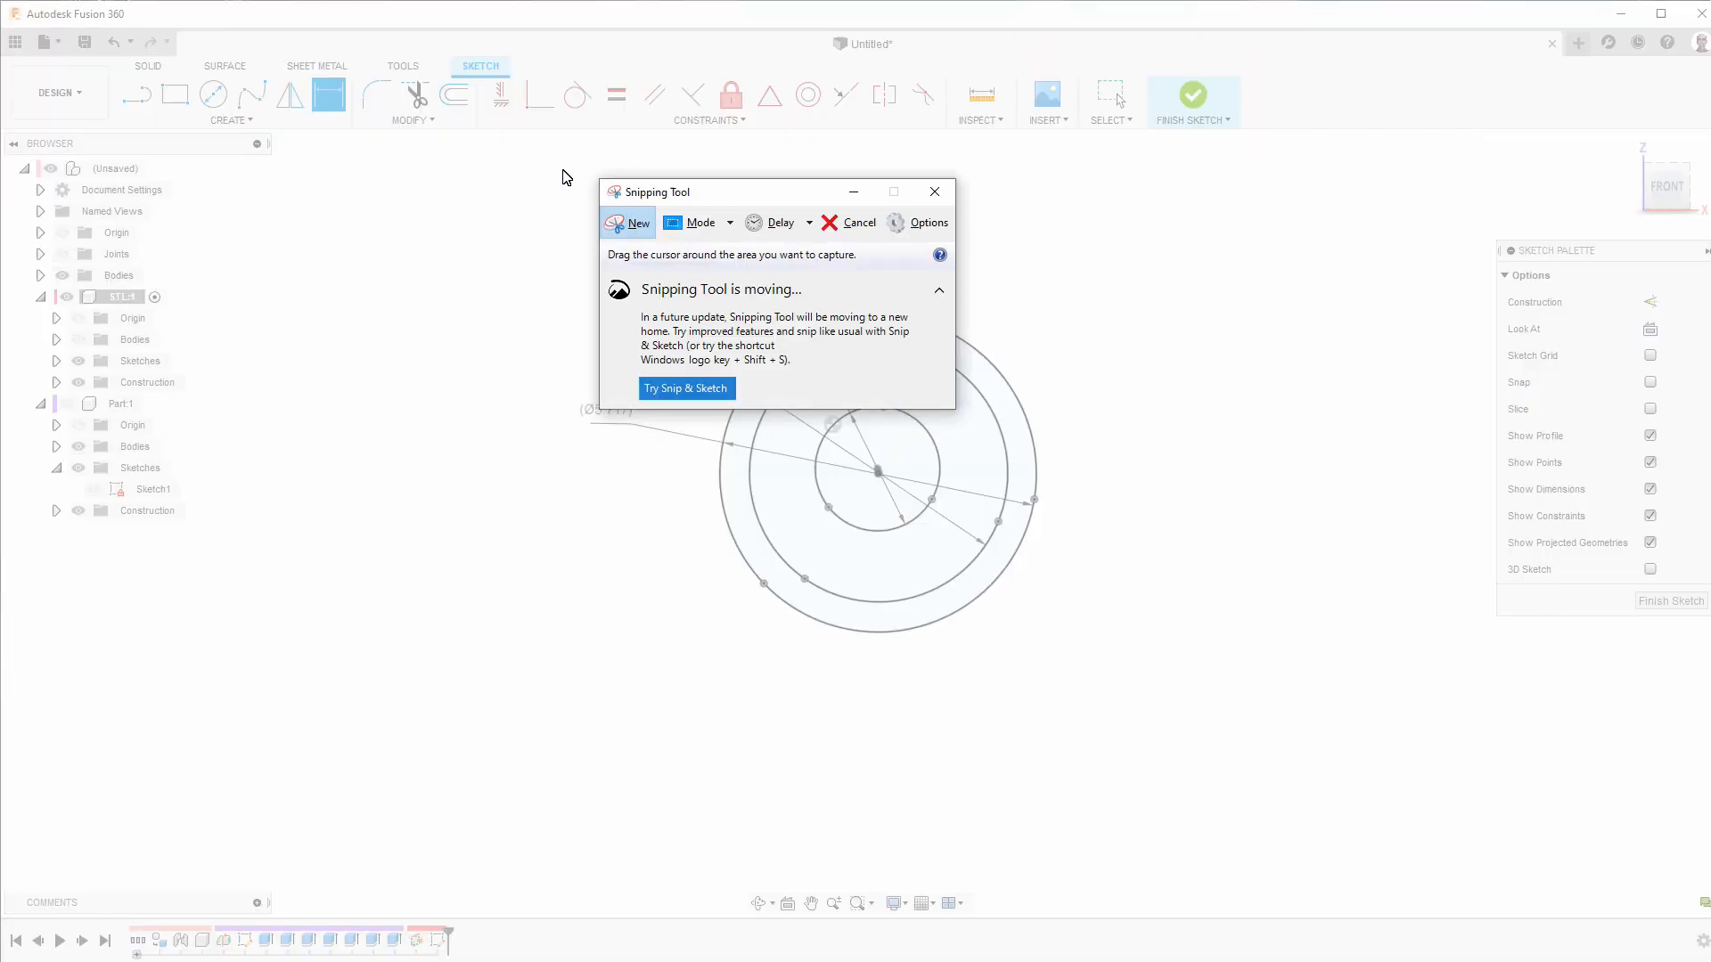
mouse_move(562, 170)
left_mouse_down()
mouse_move(1142, 703)
mouse_move(1131, 684)
left_mouse_up()
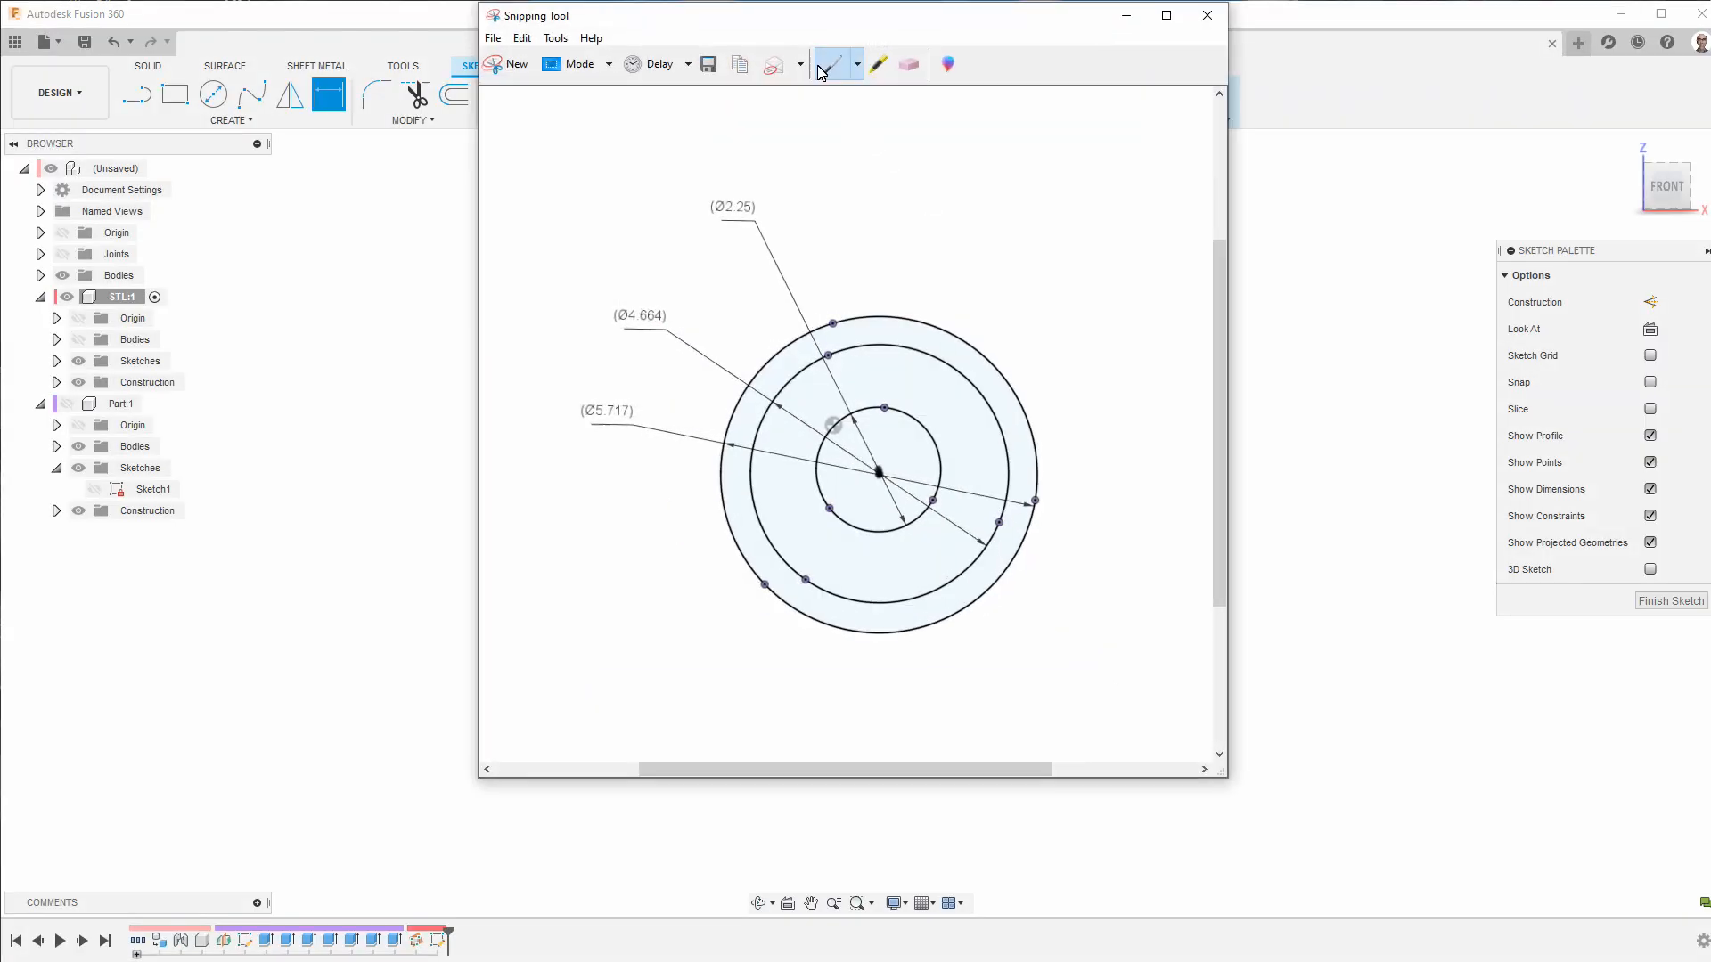
left_click_drag(759, 24, 1710, 27)
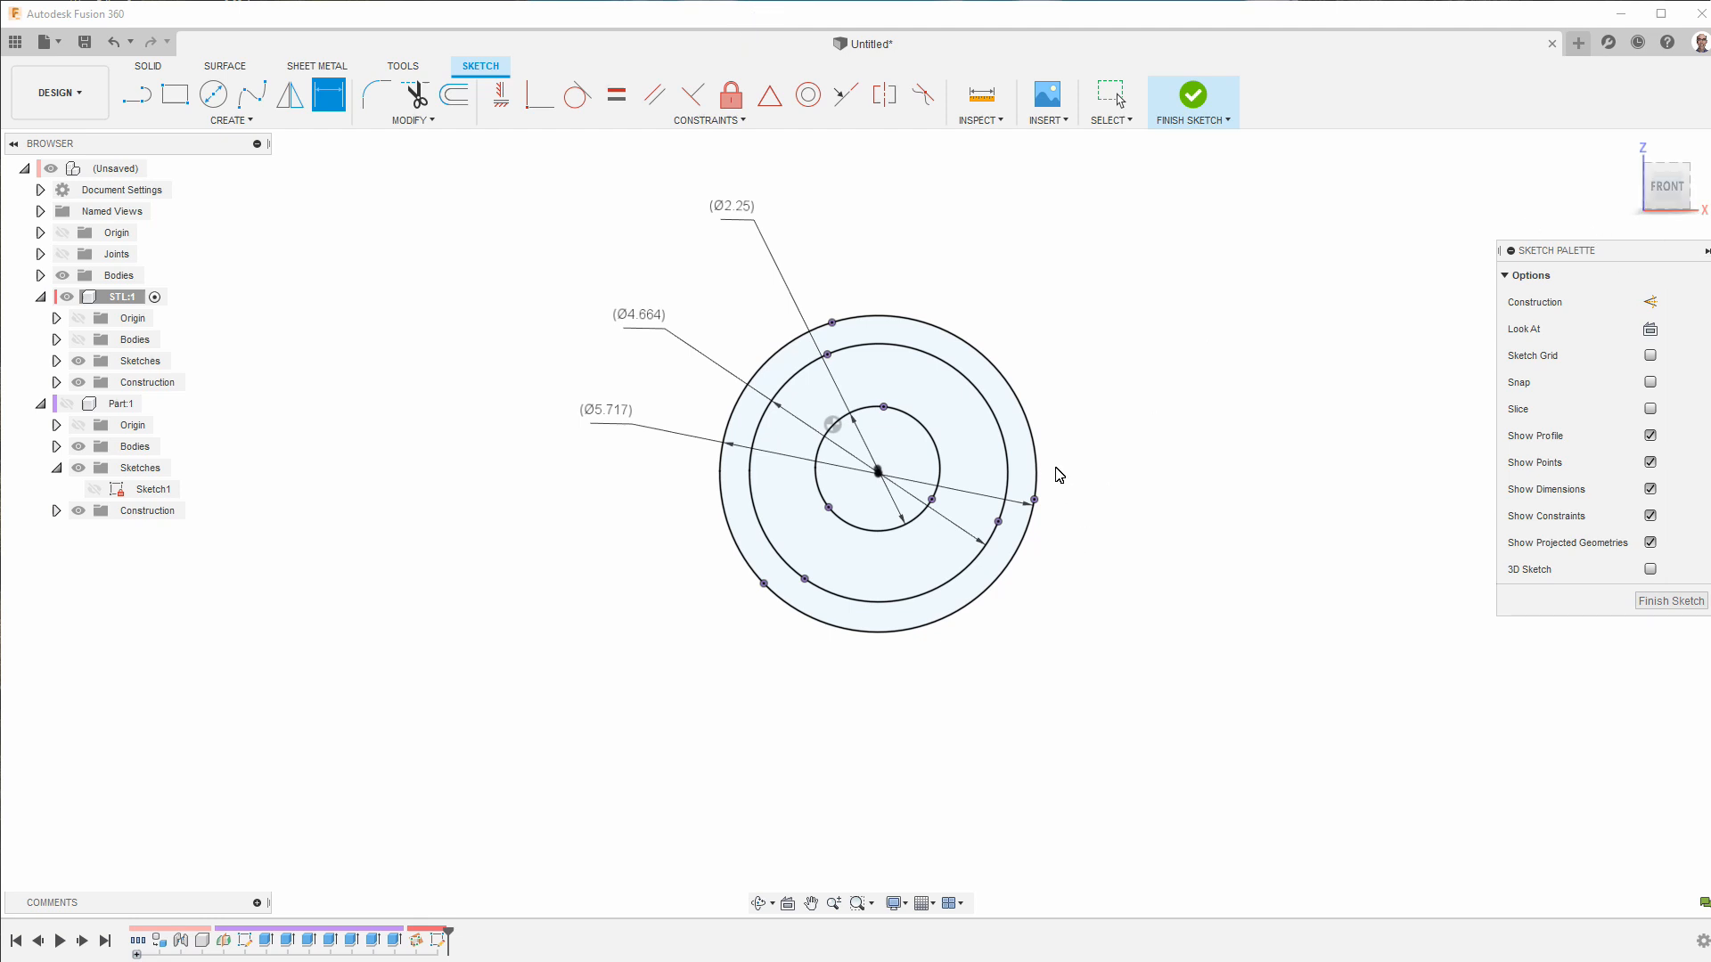
- Finish the handle sketch and show the STL component's bodies again
left_click(1669, 601)
left_click(1653, 603)
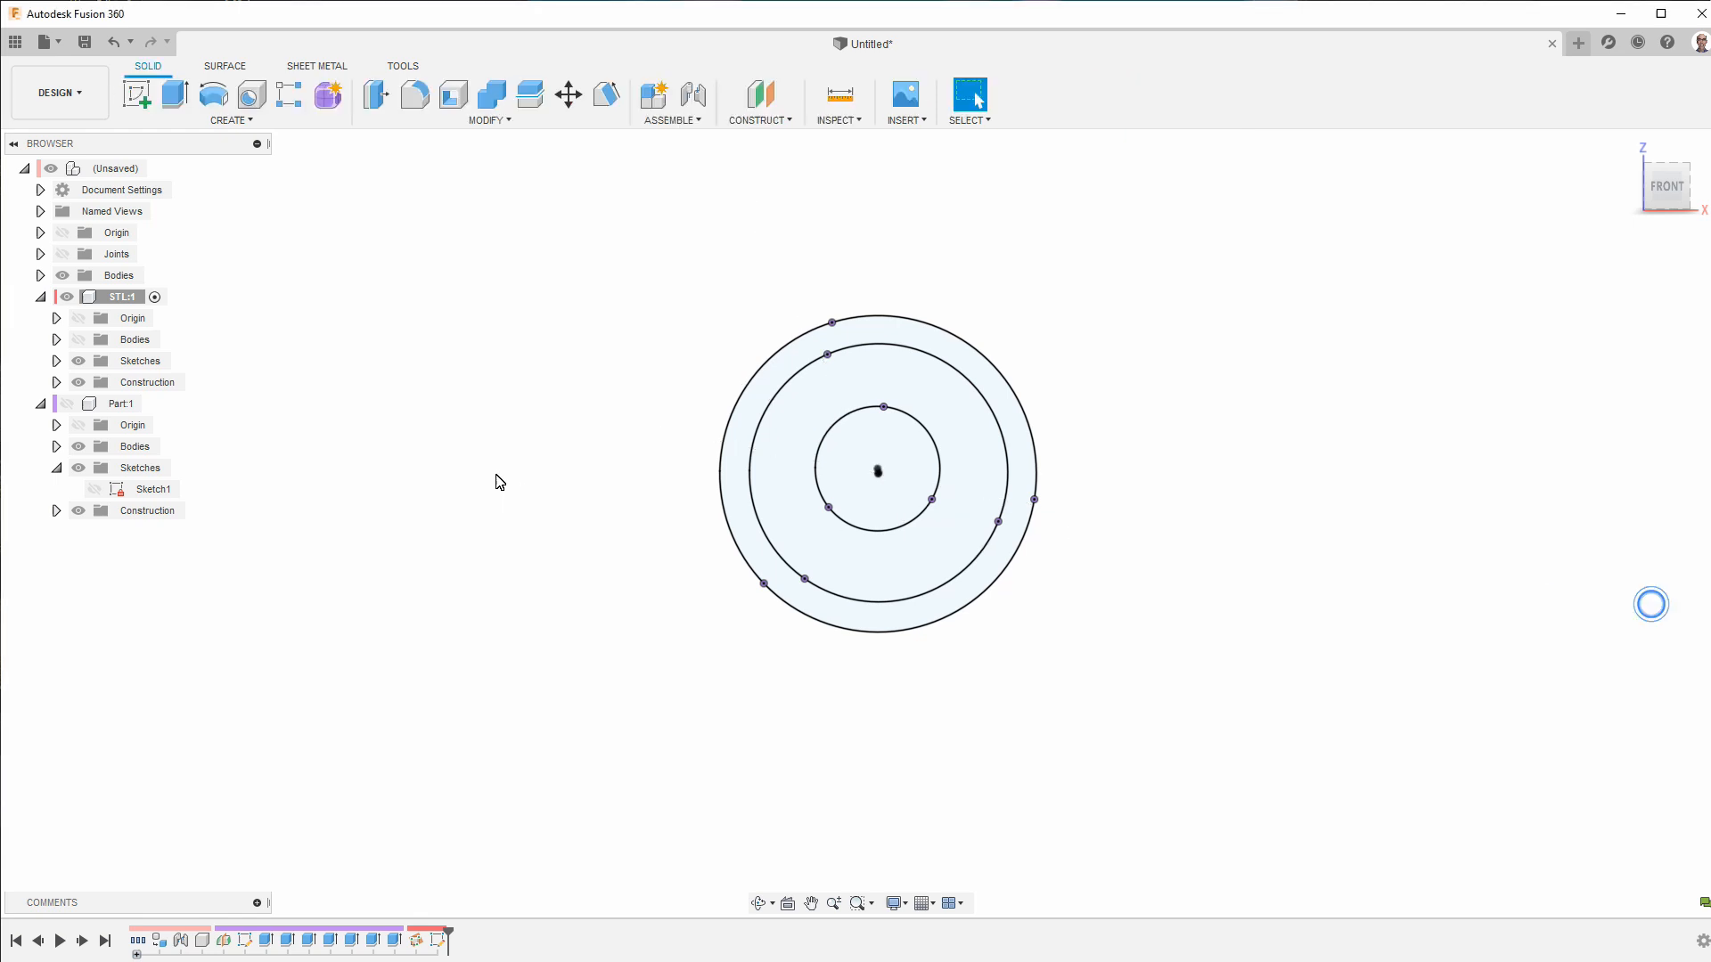
left_click(79, 339)
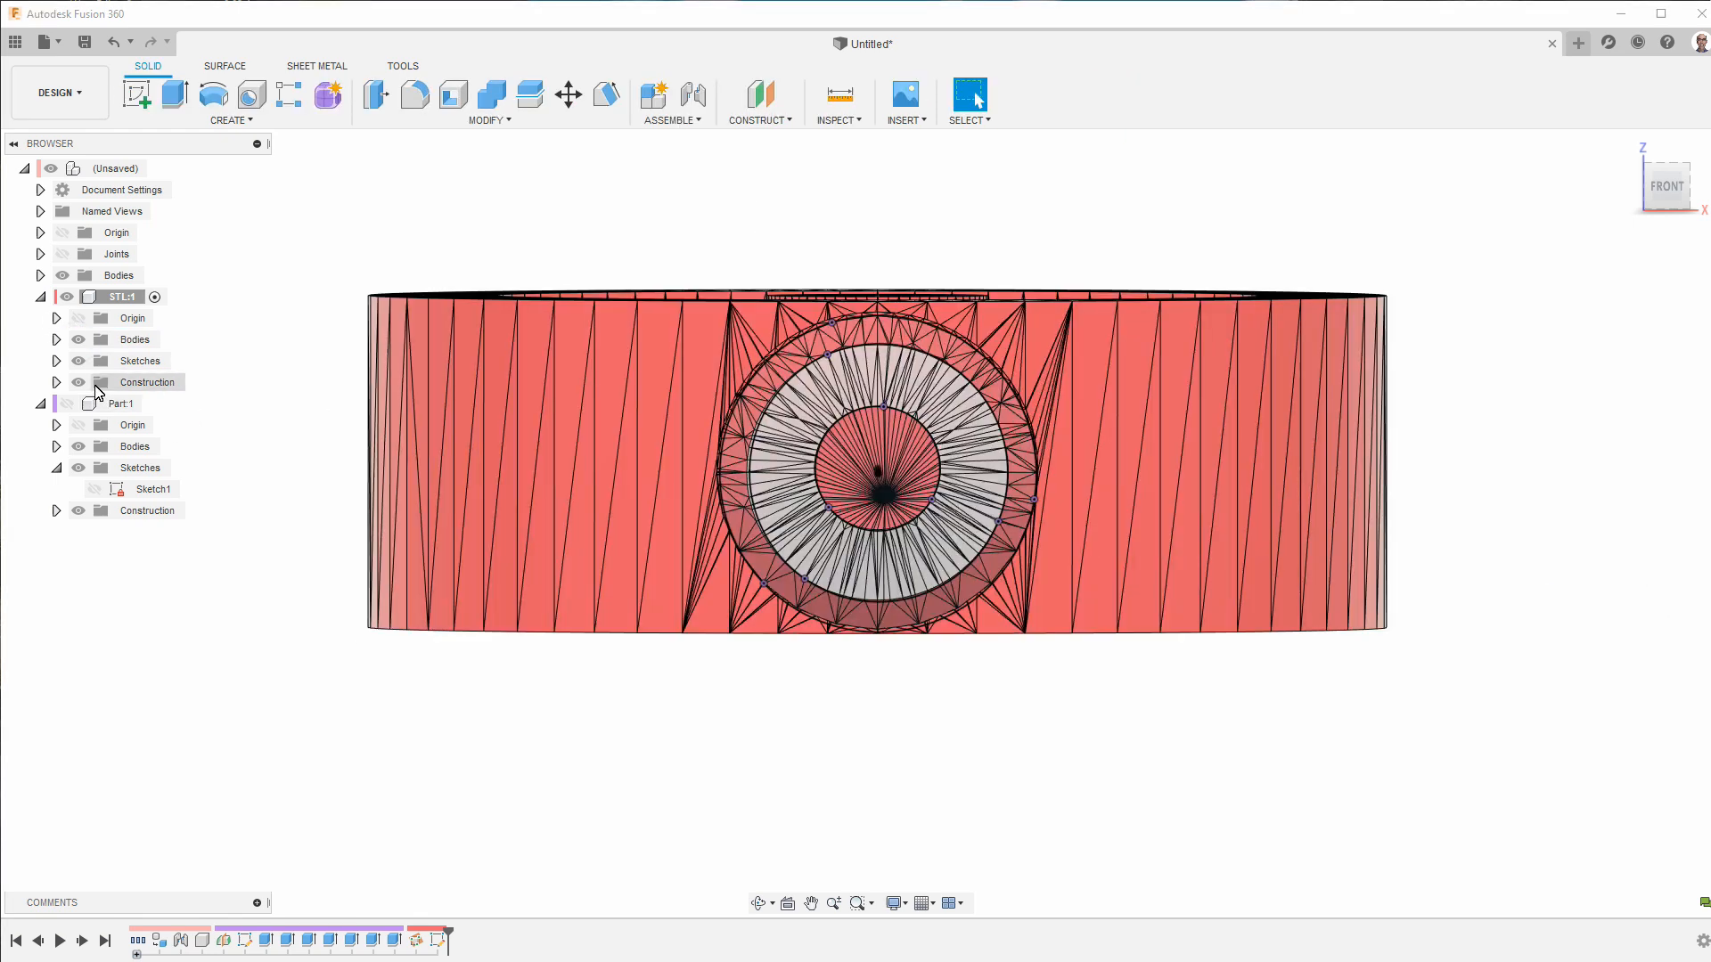
- Hide the handle sketch inside the STL component
left_click(56, 361)
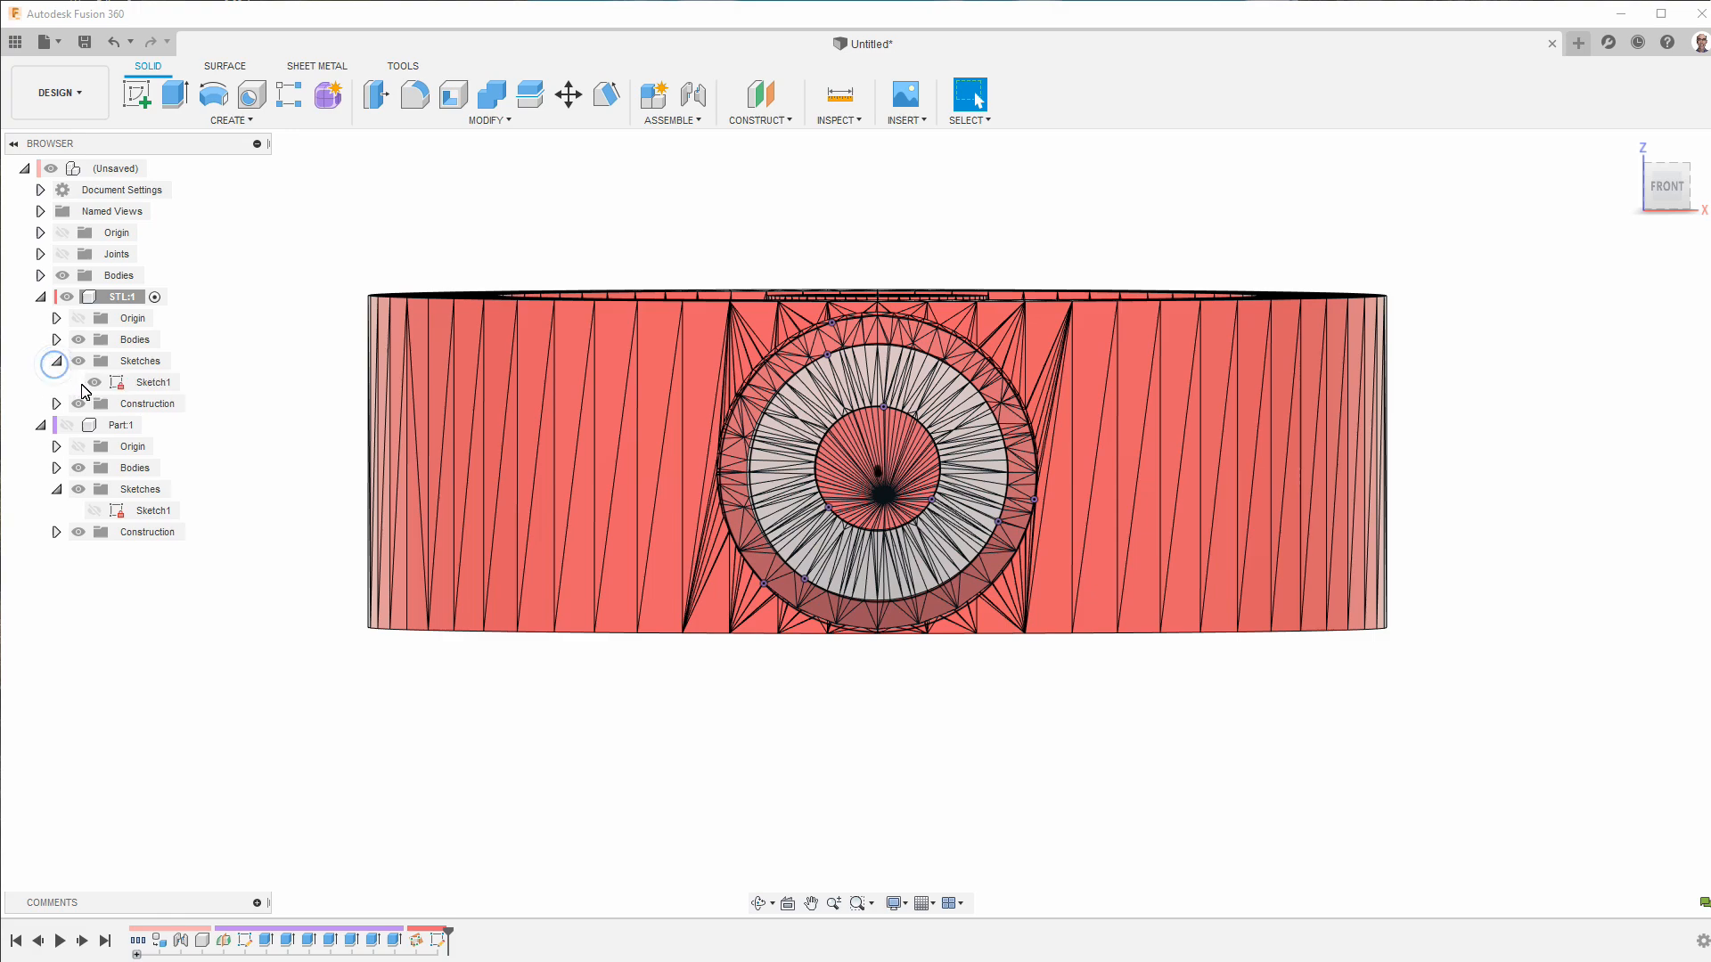
left_click(96, 383)
left_click(809, 795)
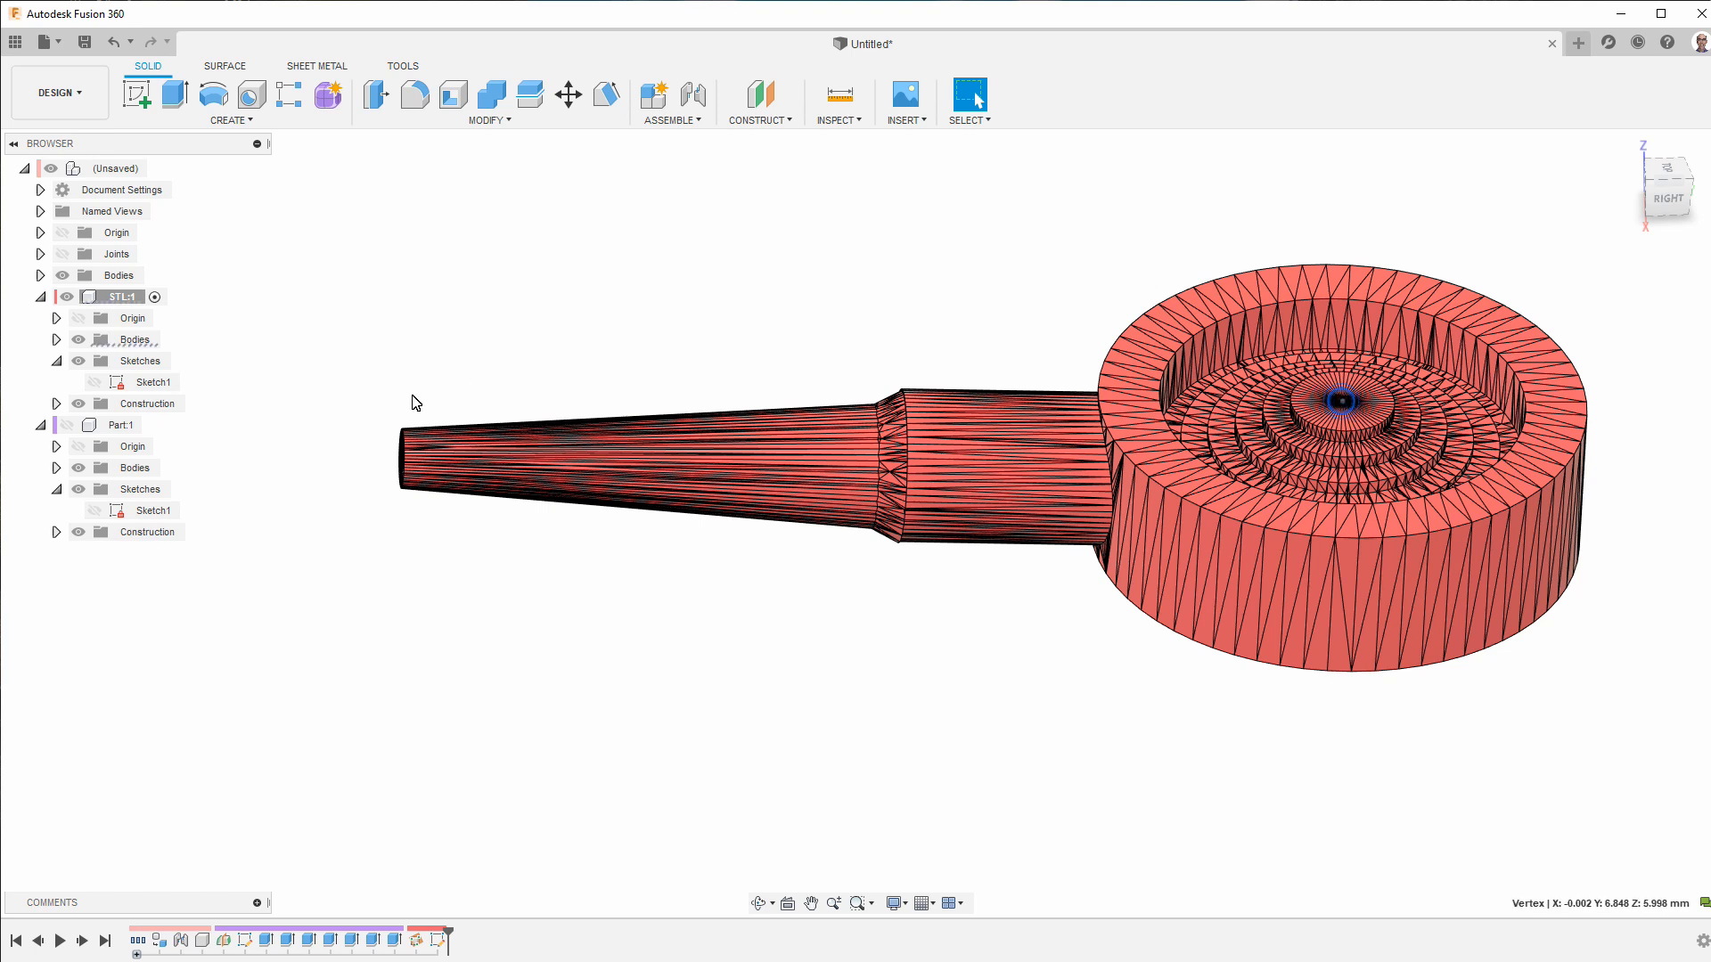
- Measure the distance between the disc's centre vertex and a vertex on the handle's tip, including the XYZ deltas
left_click(442, 490)
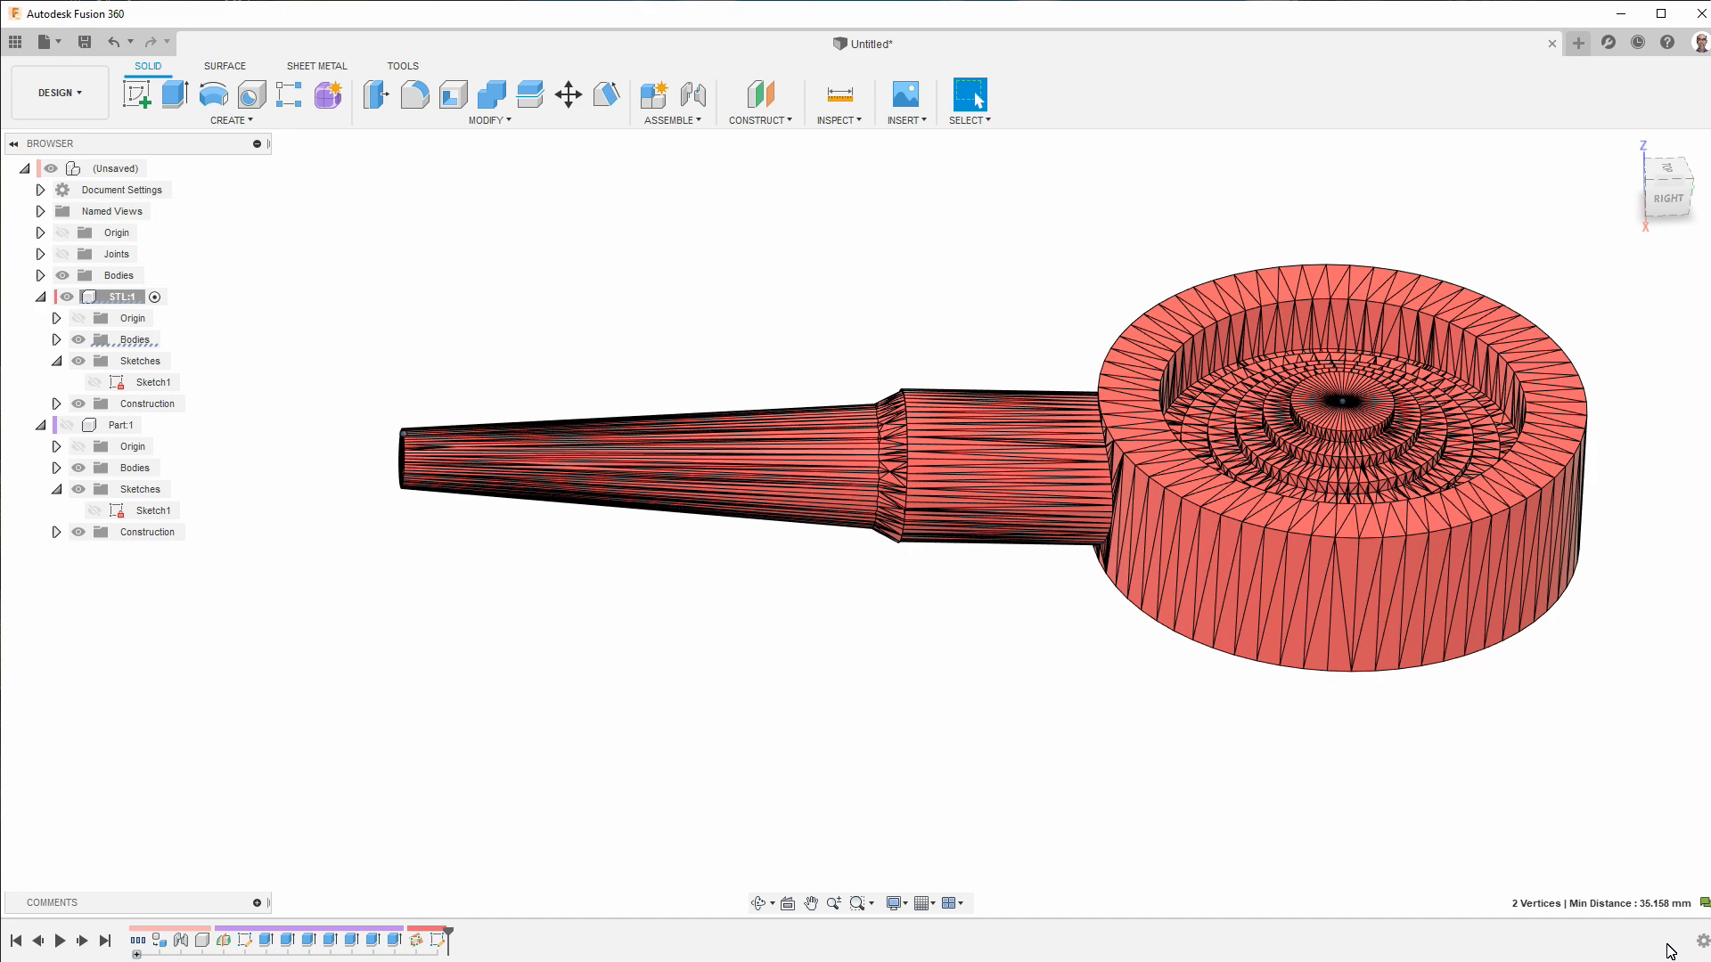
left_click(647, 722)
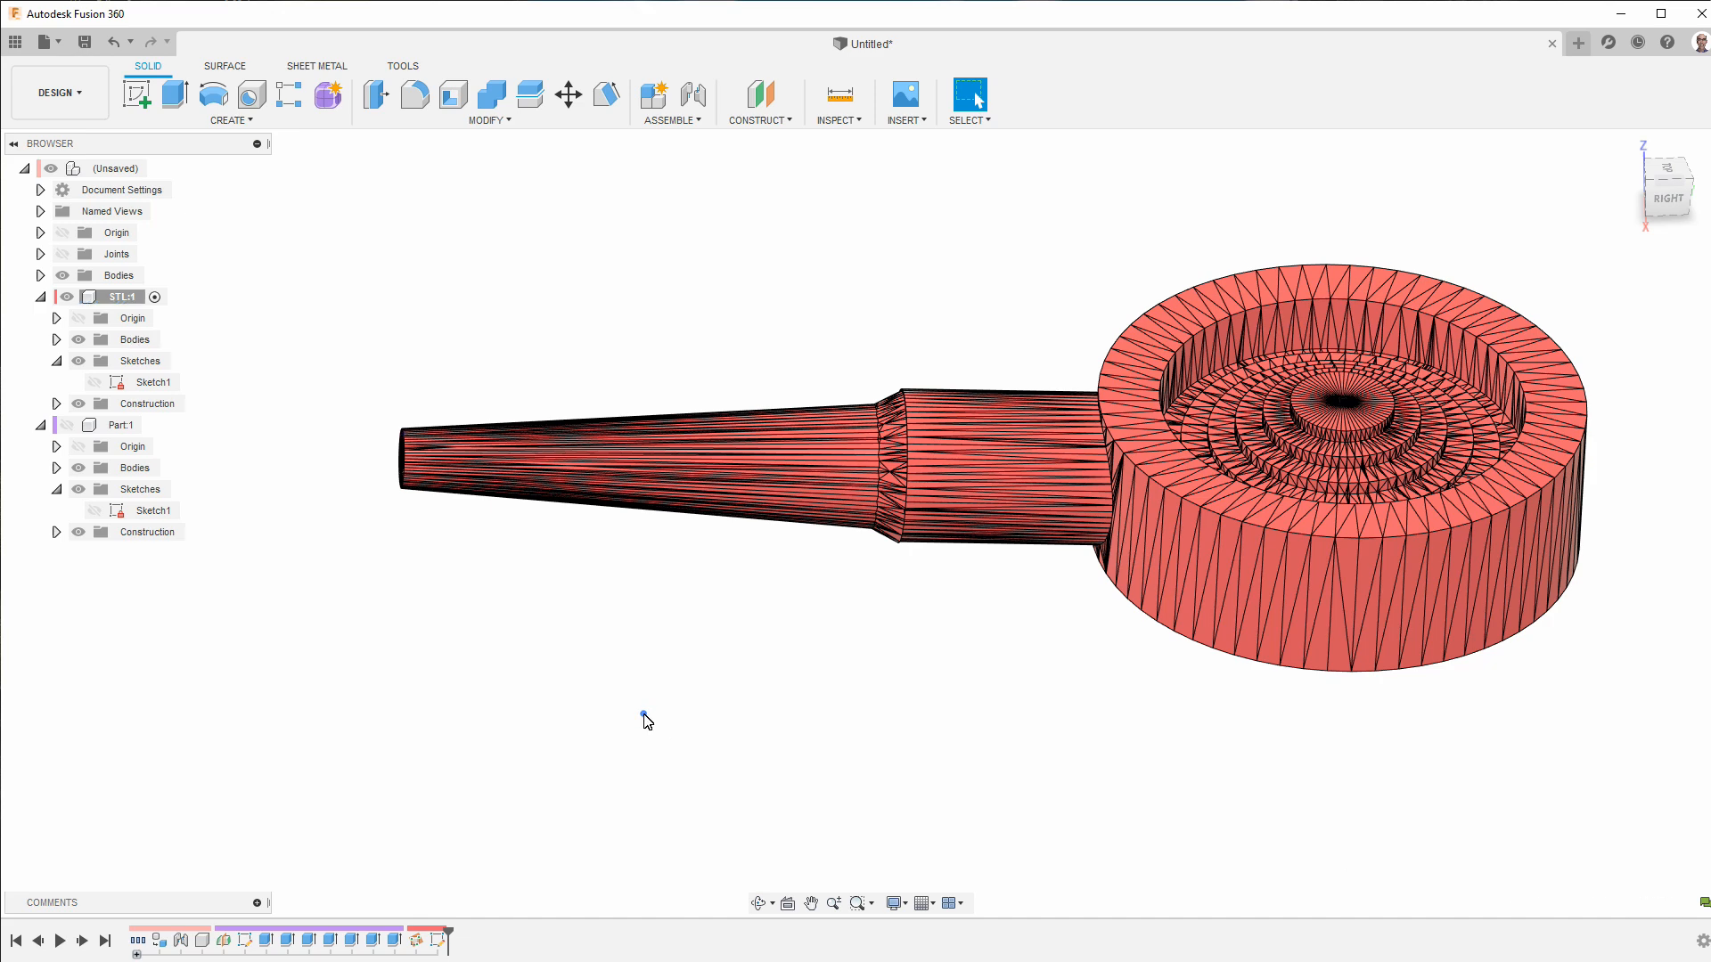
key("i")
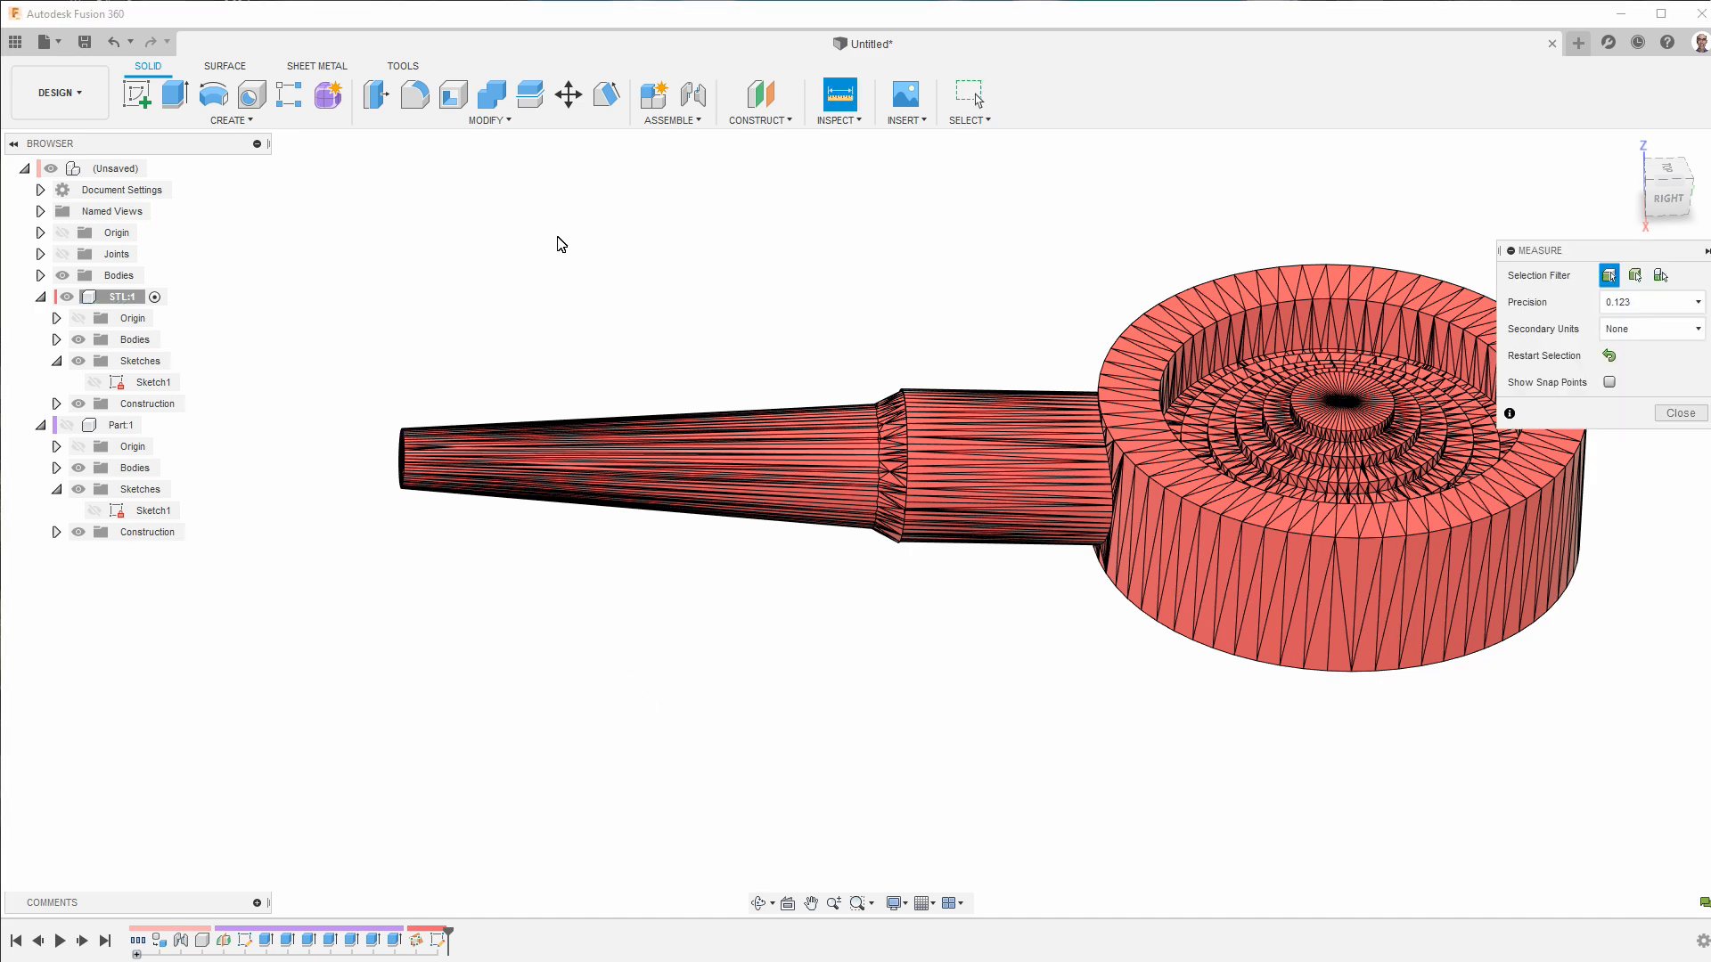
scroll(1148, 352, "up", 1)
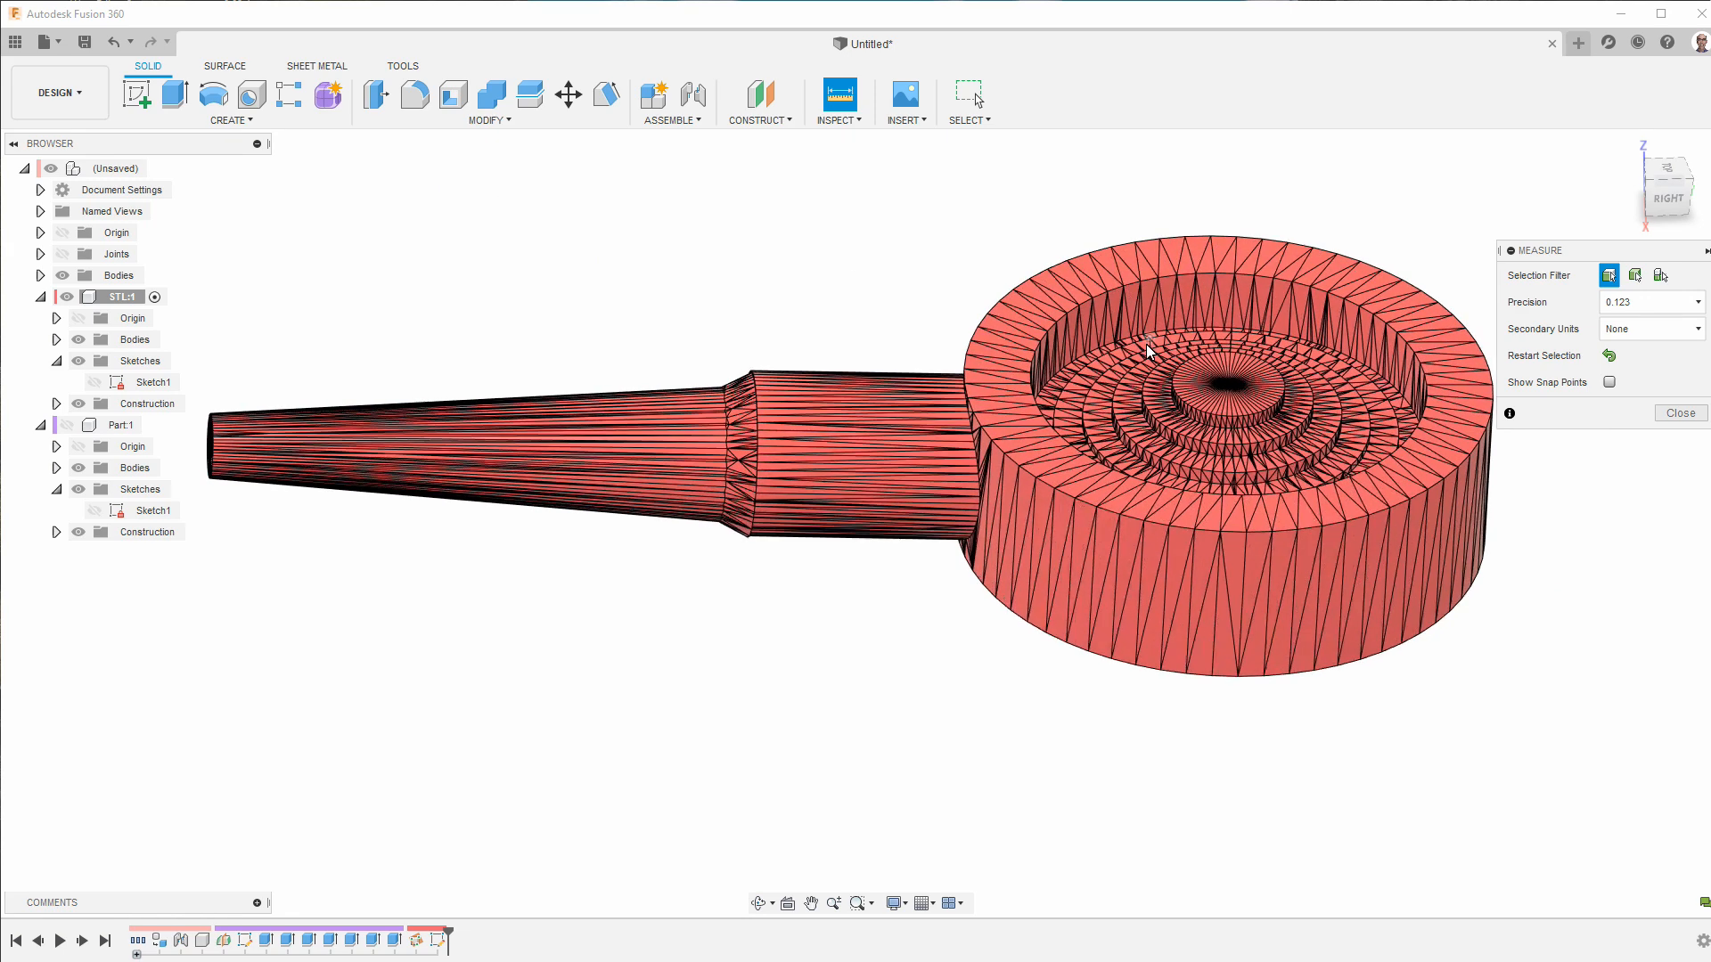
left_click(1232, 385)
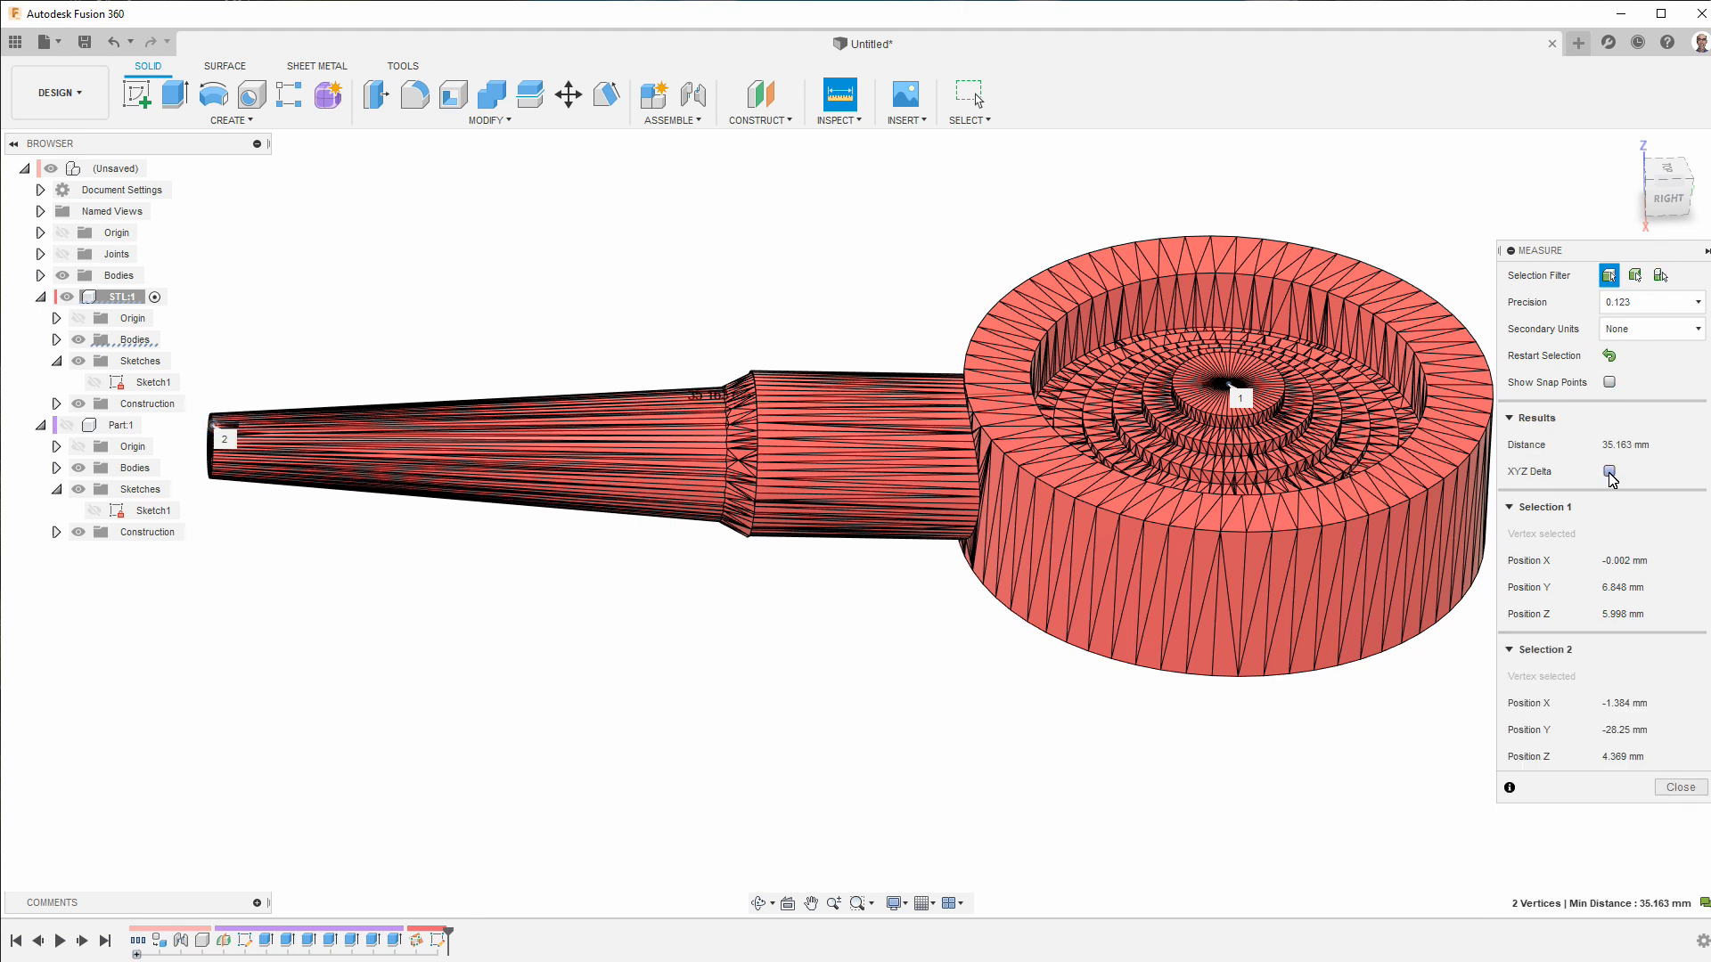
left_click(1610, 472)
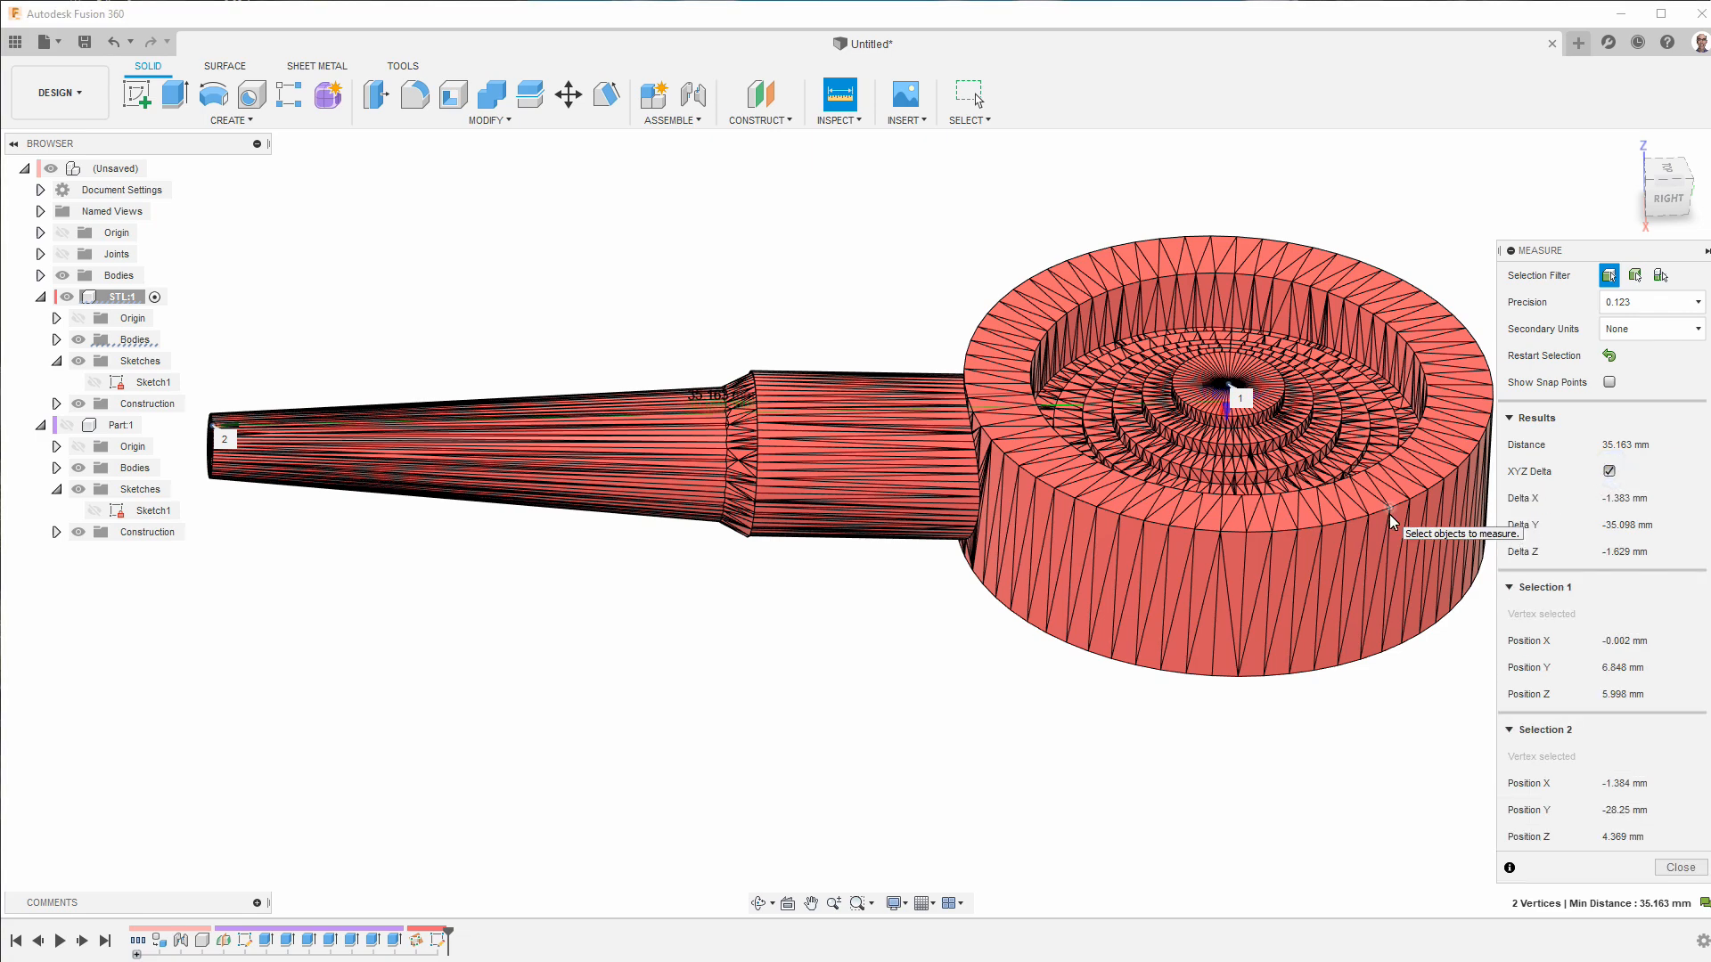
- Examine the measured span between disc centre and handle tip from several angles, and end the measurement
scroll(1032, 591, "down", 2)
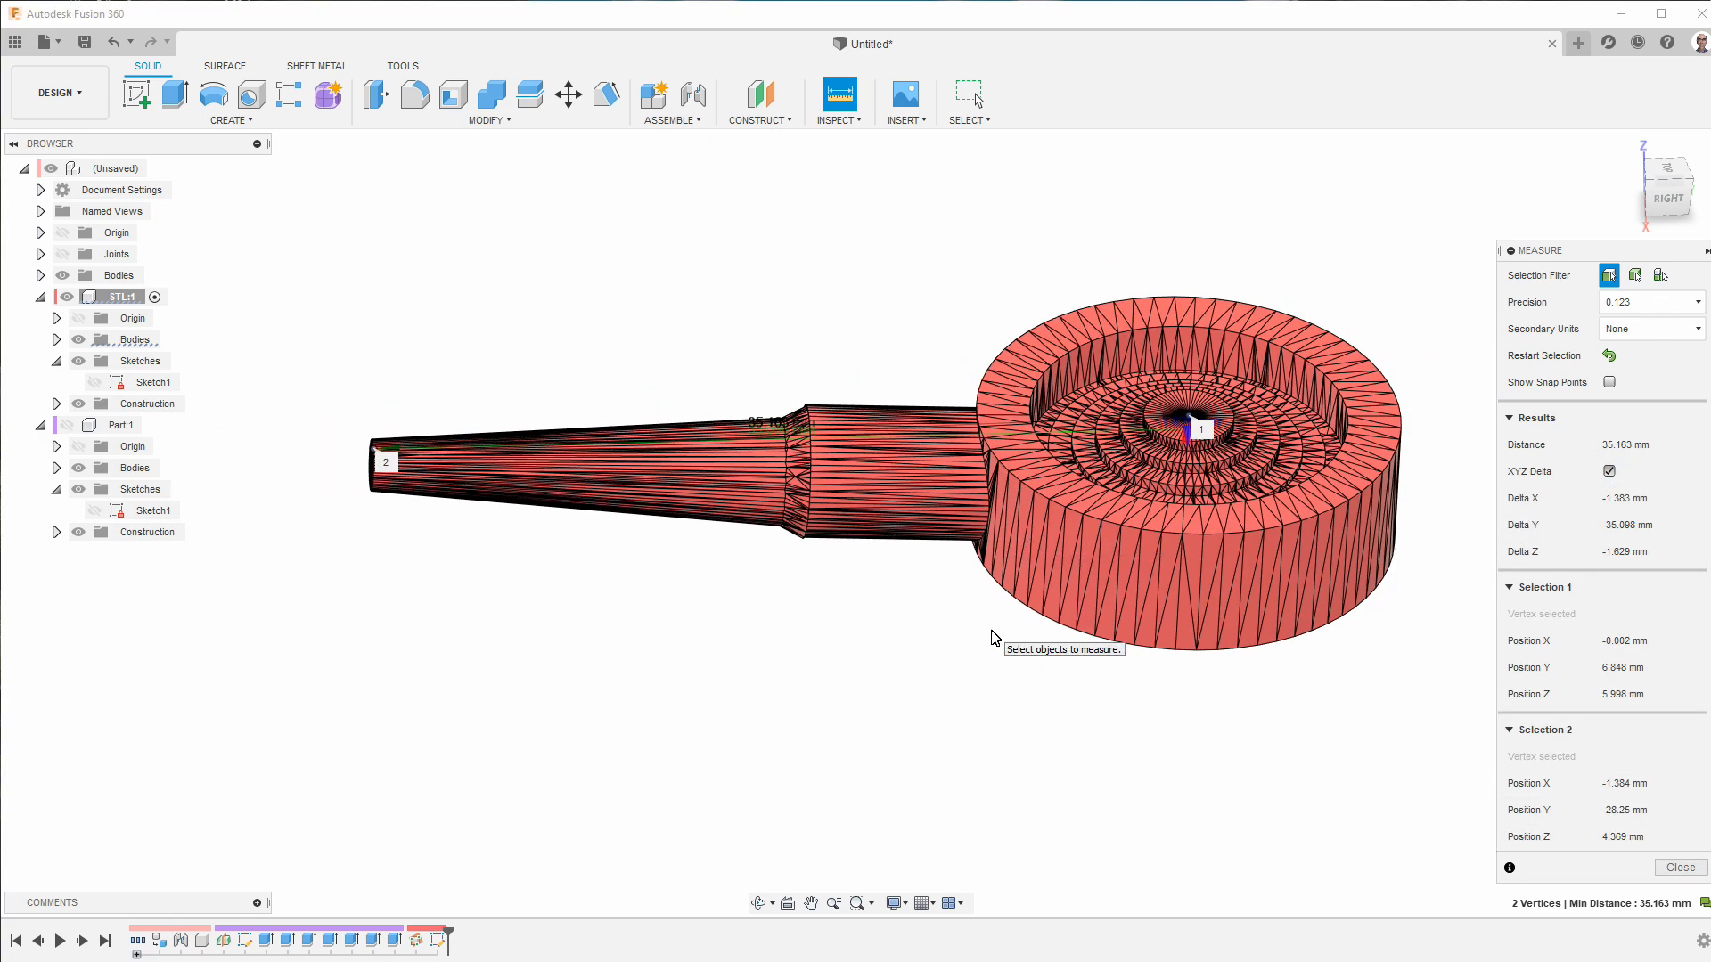
scroll(992, 637, "up", 5)
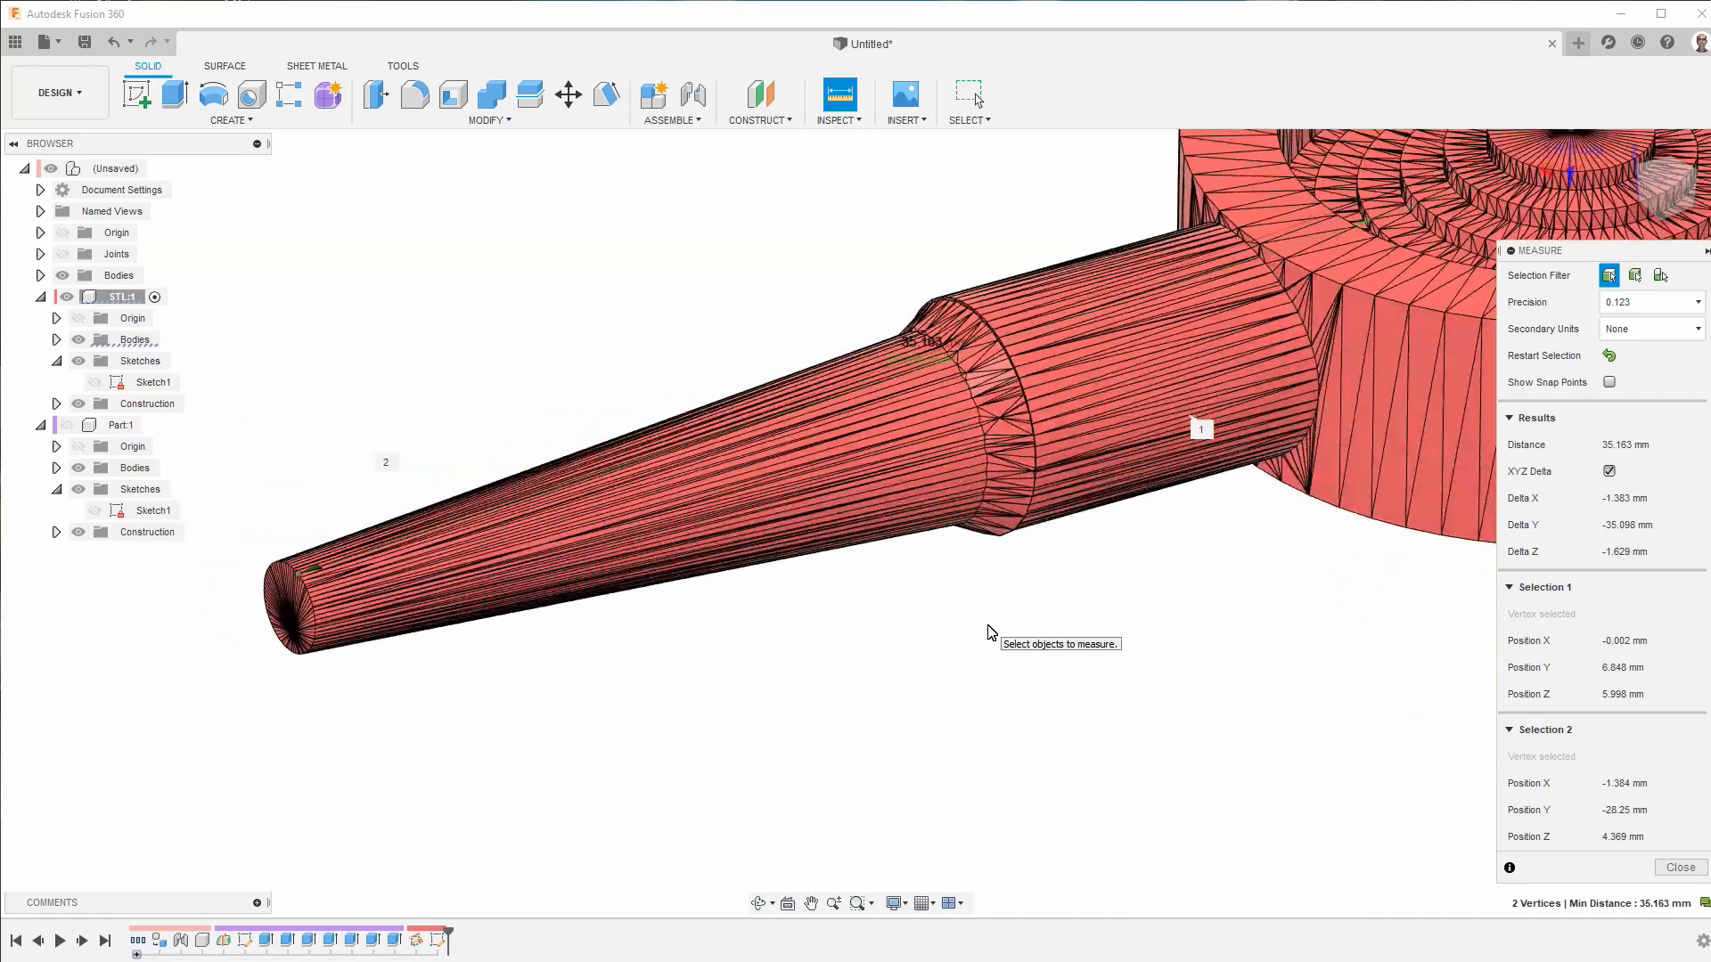
scroll(991, 632, "down", 3)
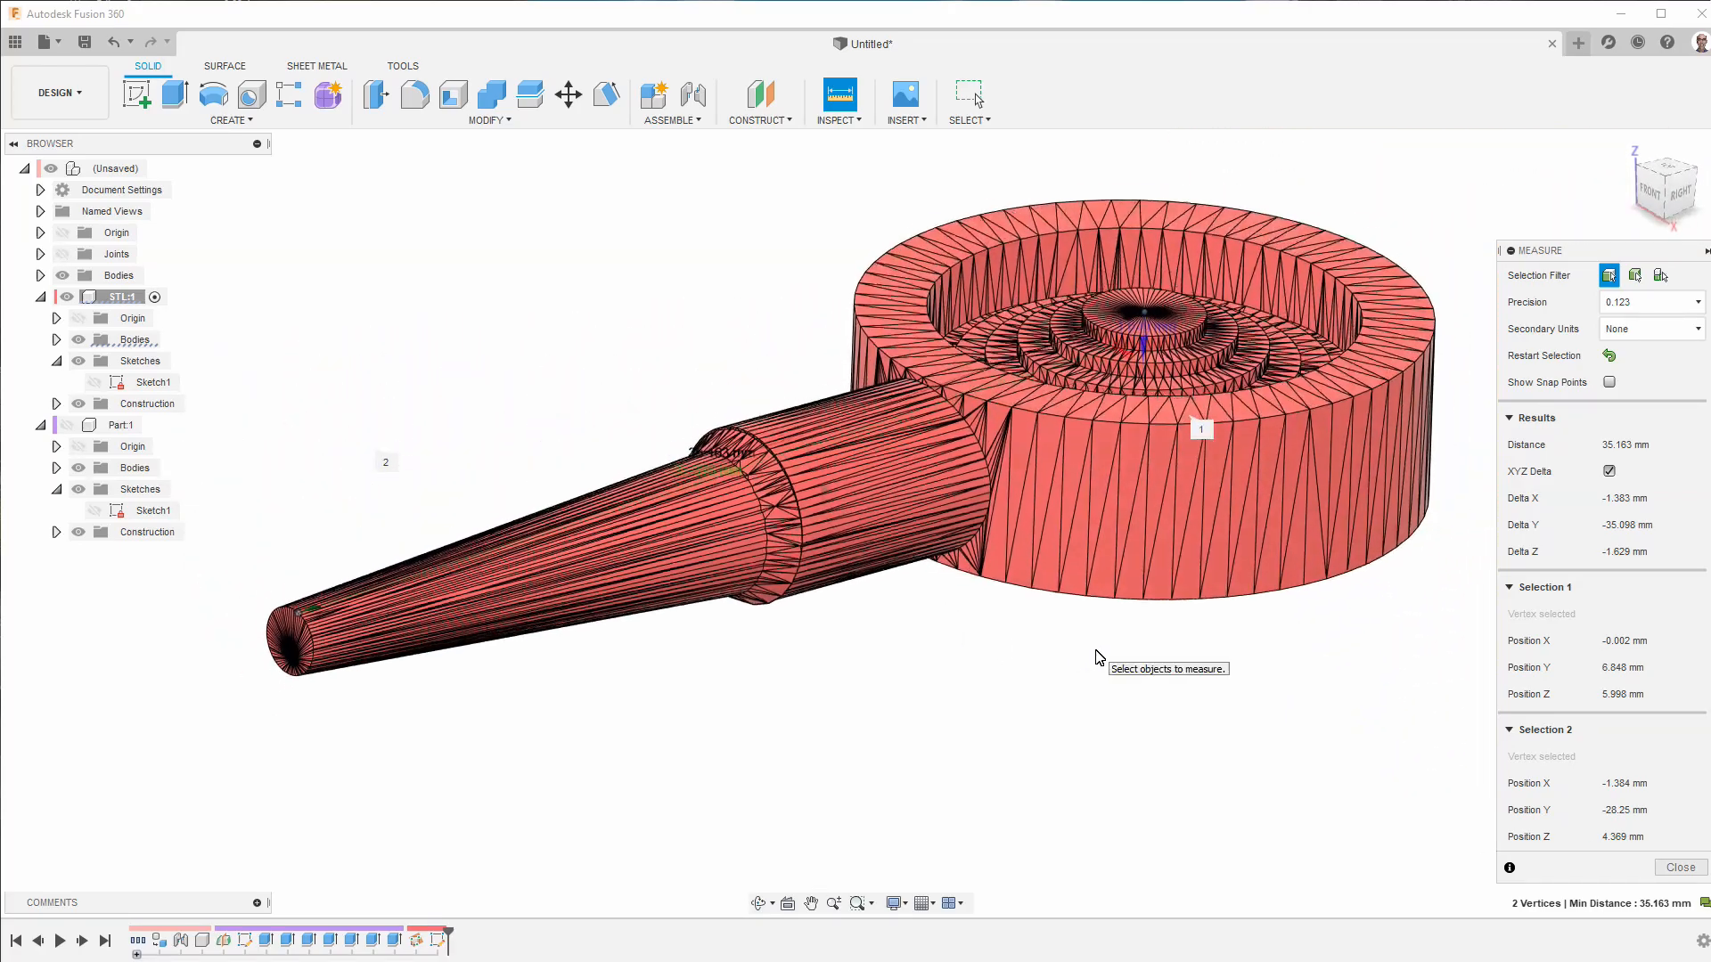
scroll(1098, 657, "up", 3)
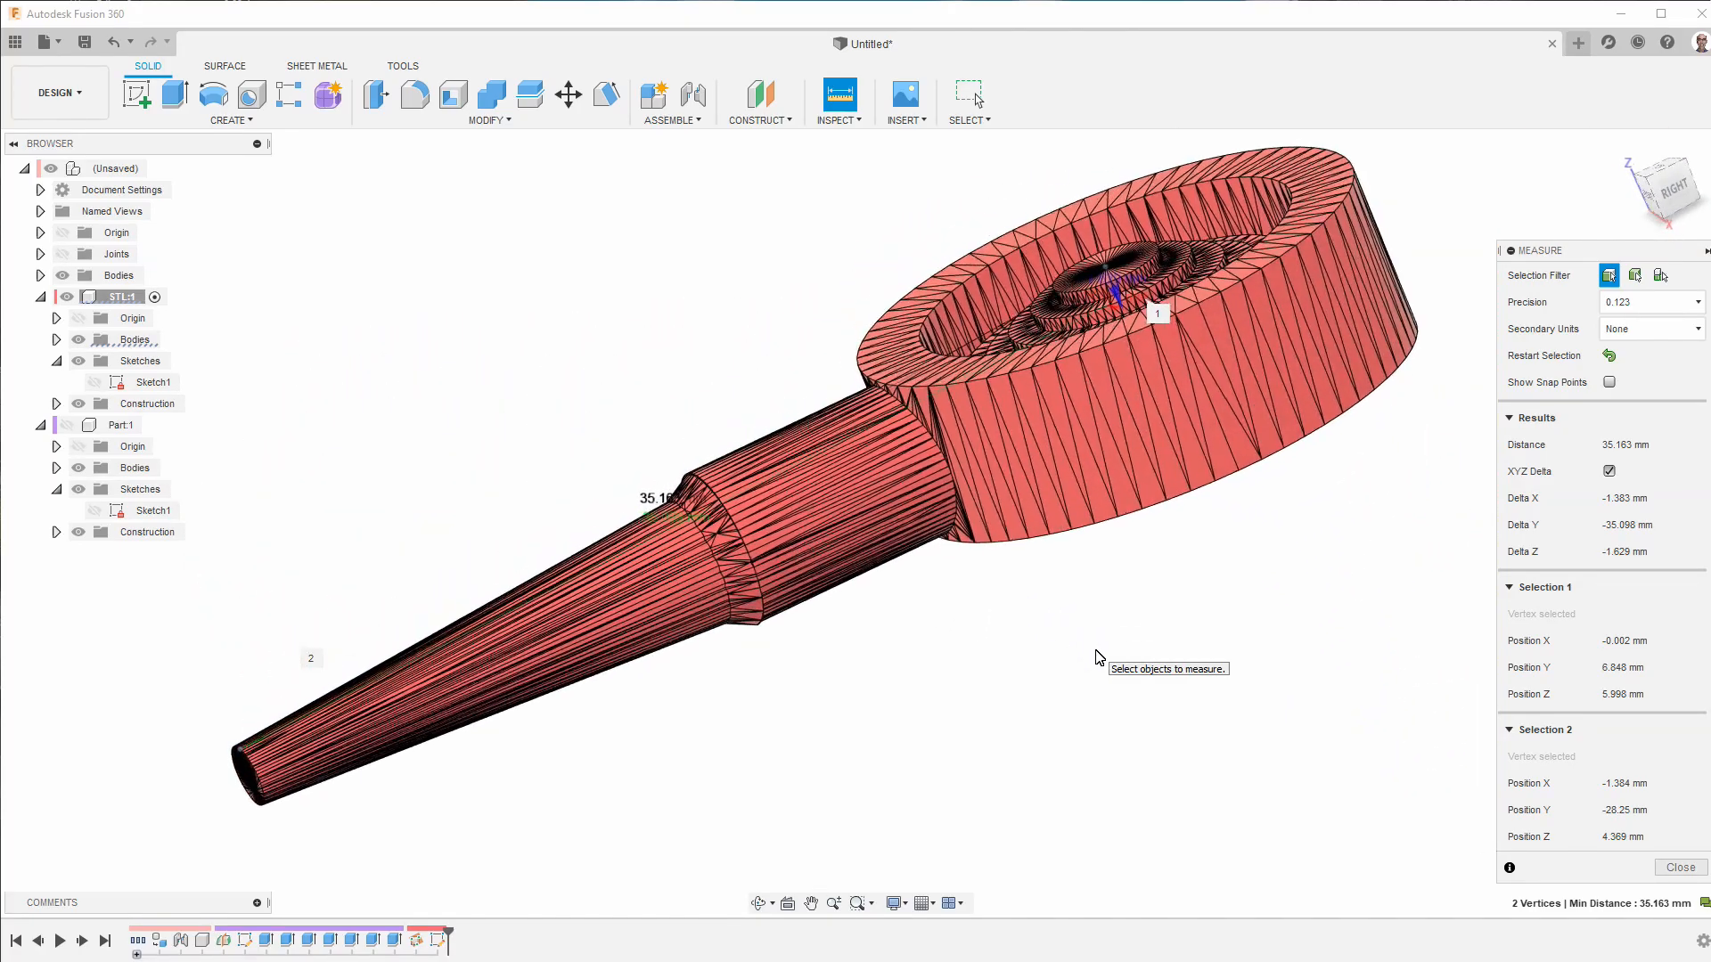
scroll(1099, 657, "down", 2)
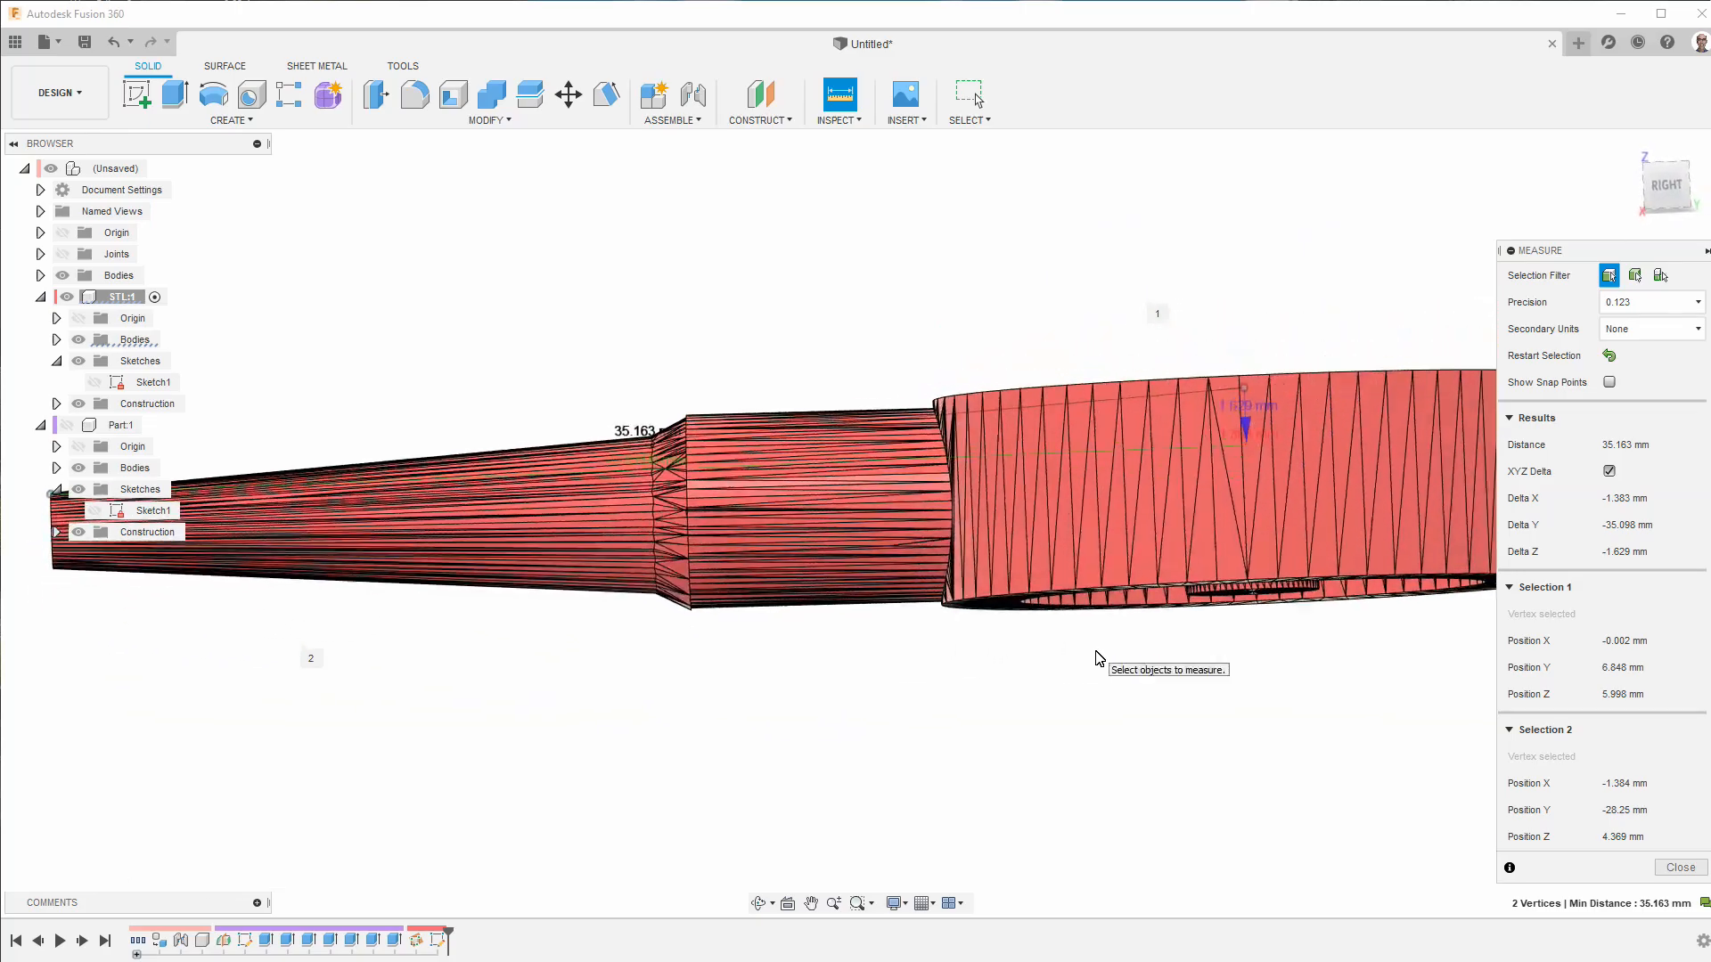
scroll(1098, 658, "up", 2)
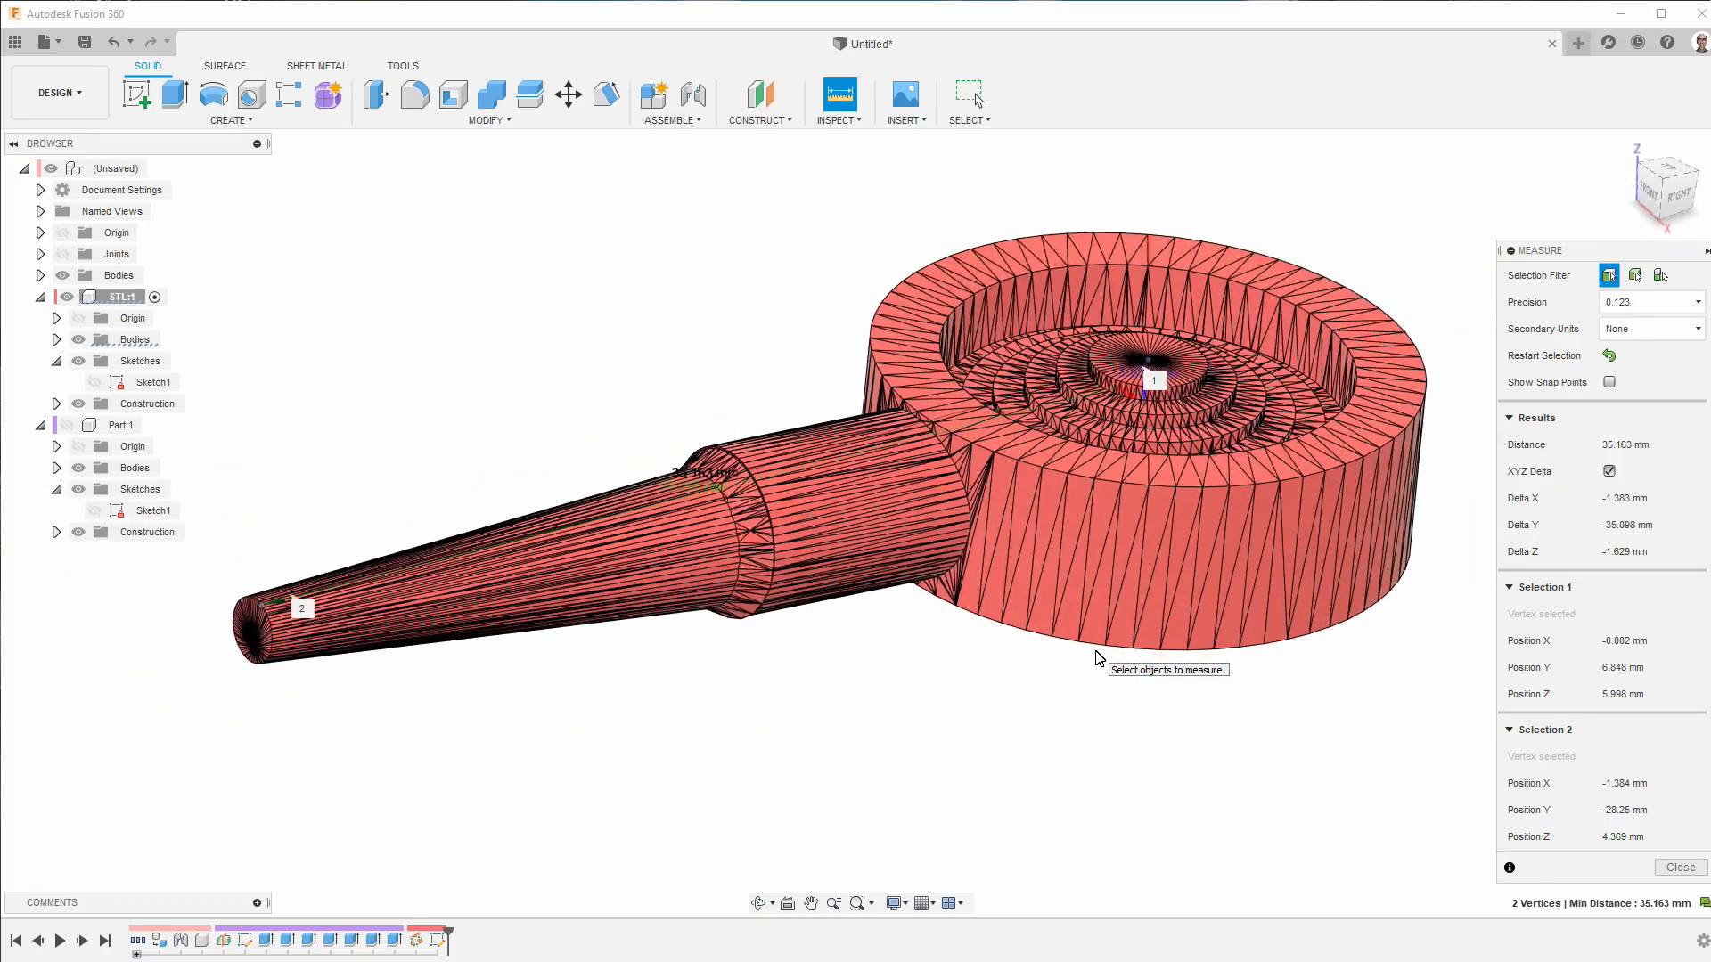
key("F6")
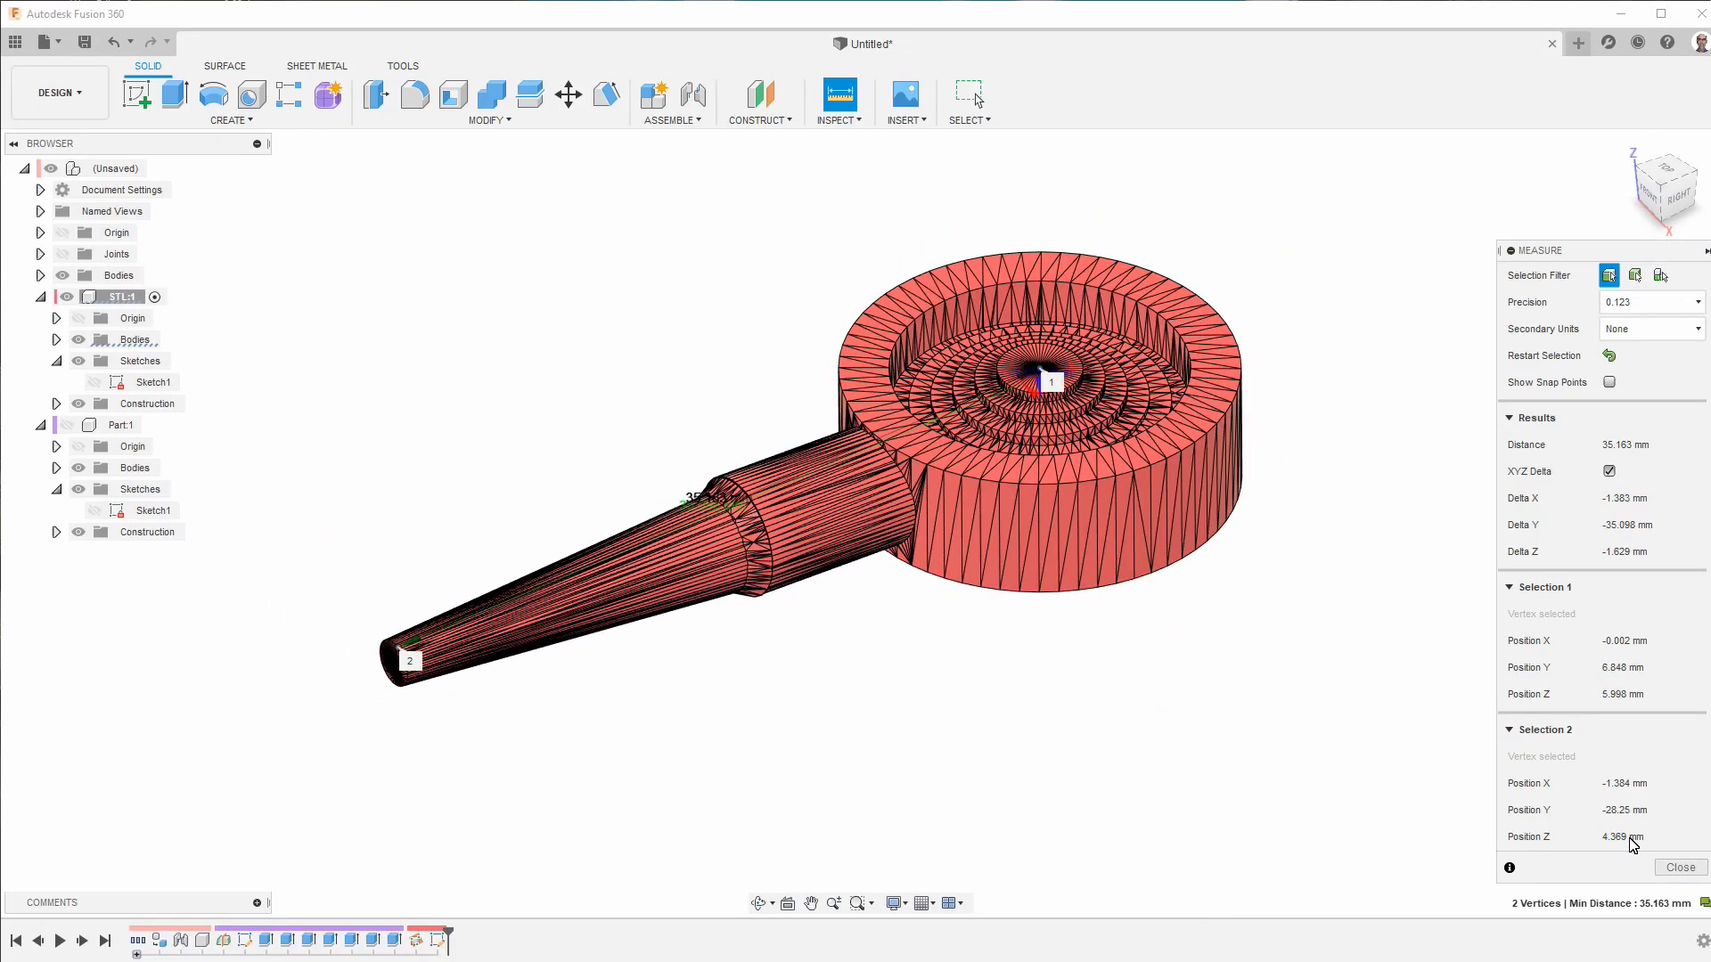
left_click(1681, 867)
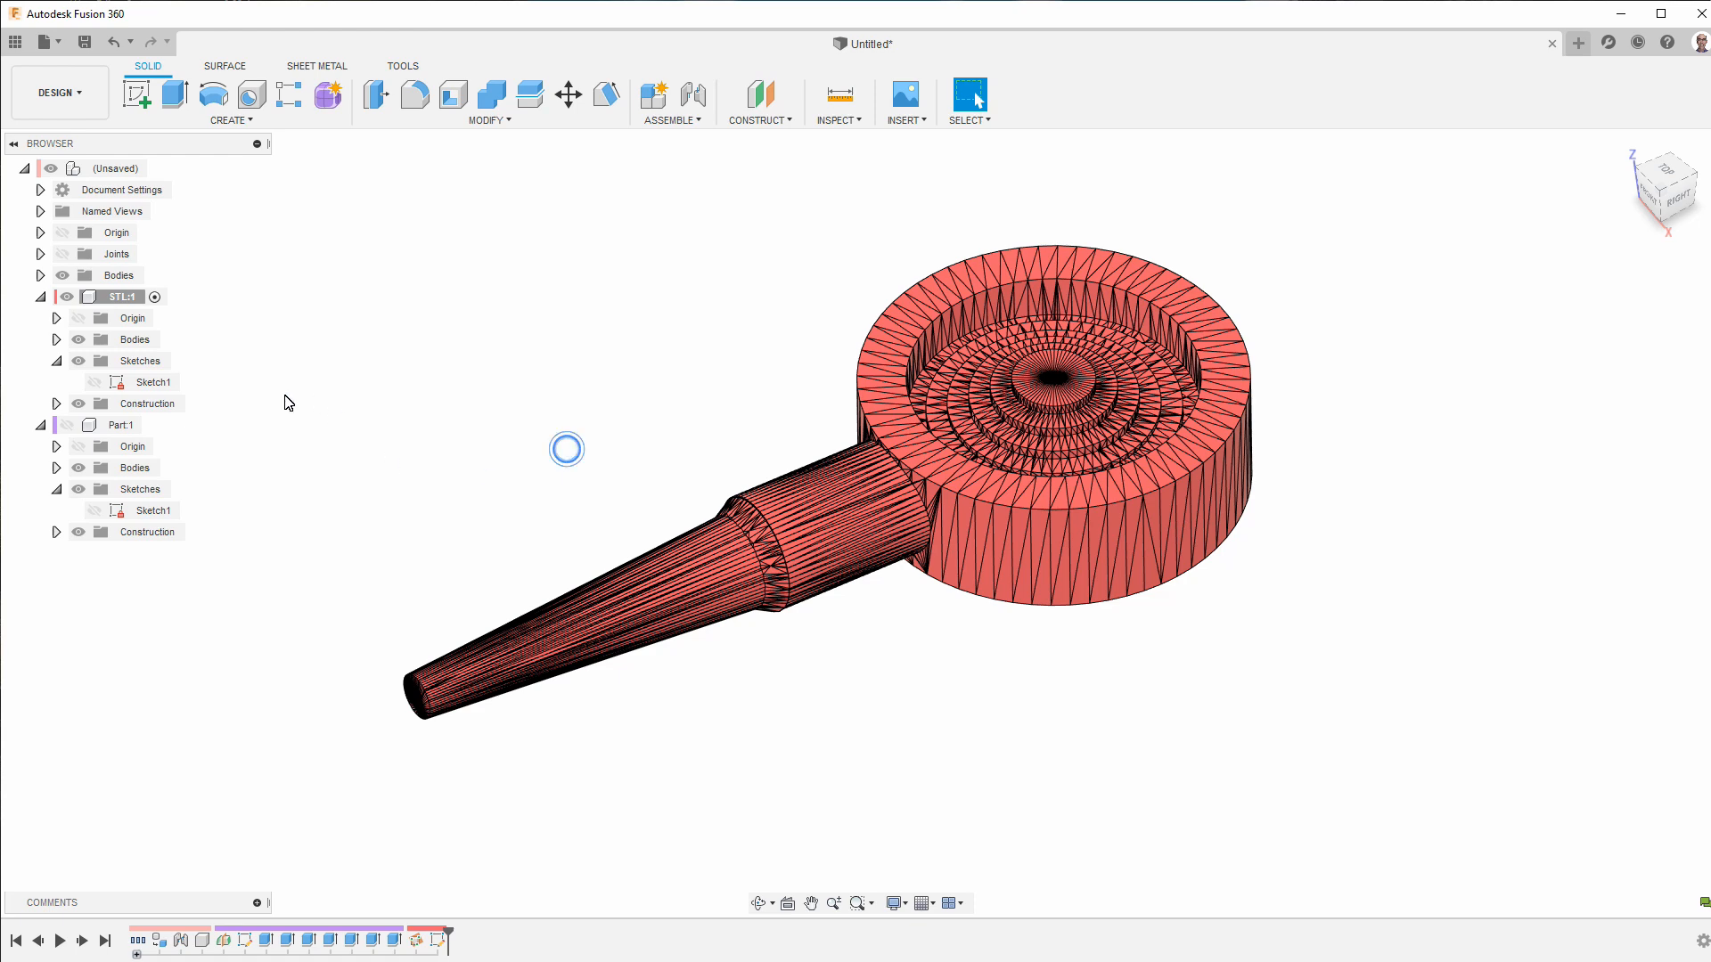
- Activate and show the Part component, and hide the STL component to isolate the rebuilt disc
left_click(154, 425)
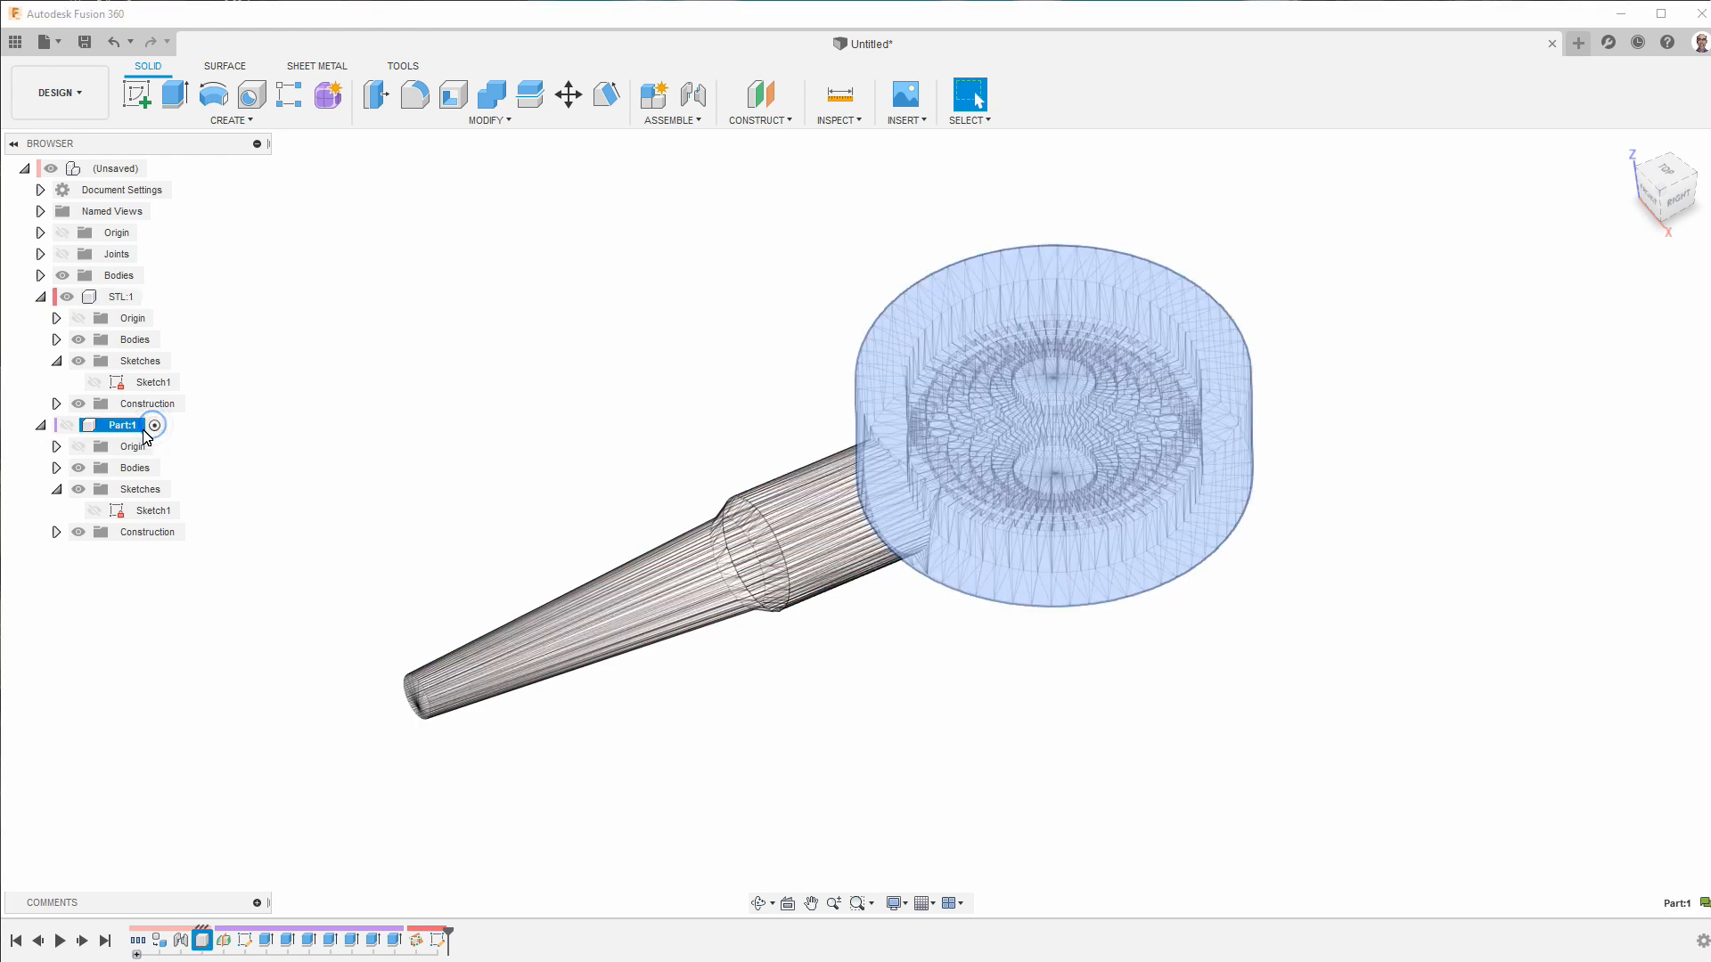
left_click(67, 425)
left_click(480, 412)
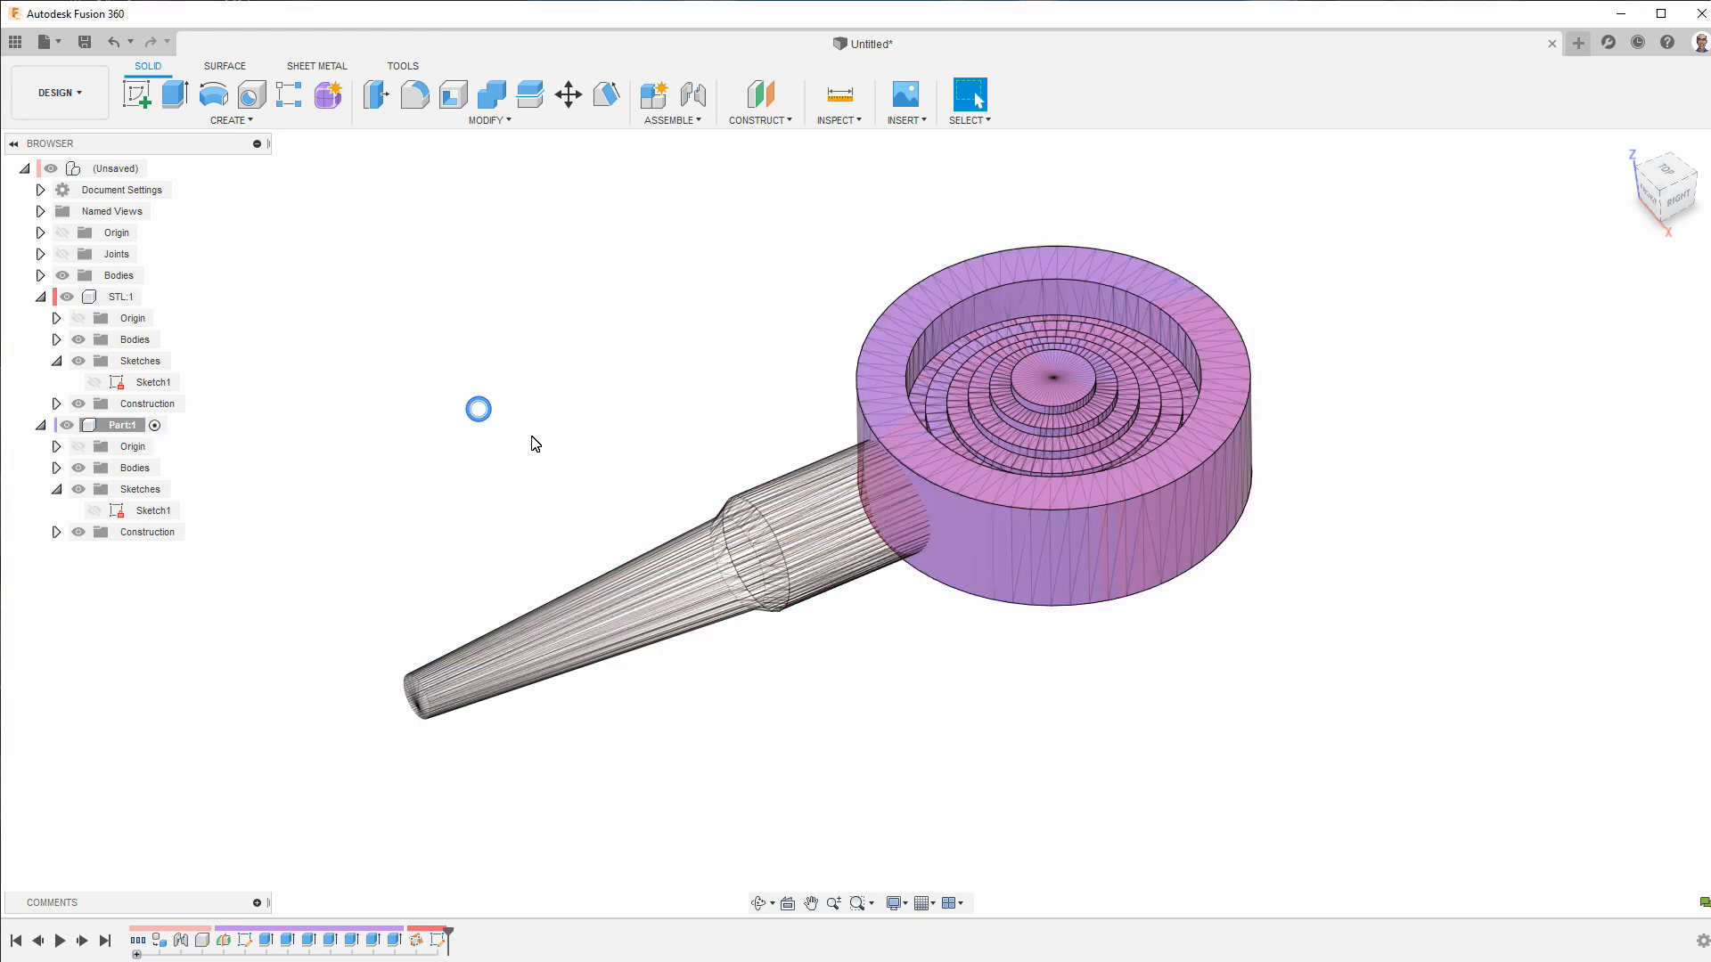
left_click(66, 297)
left_click(515, 282)
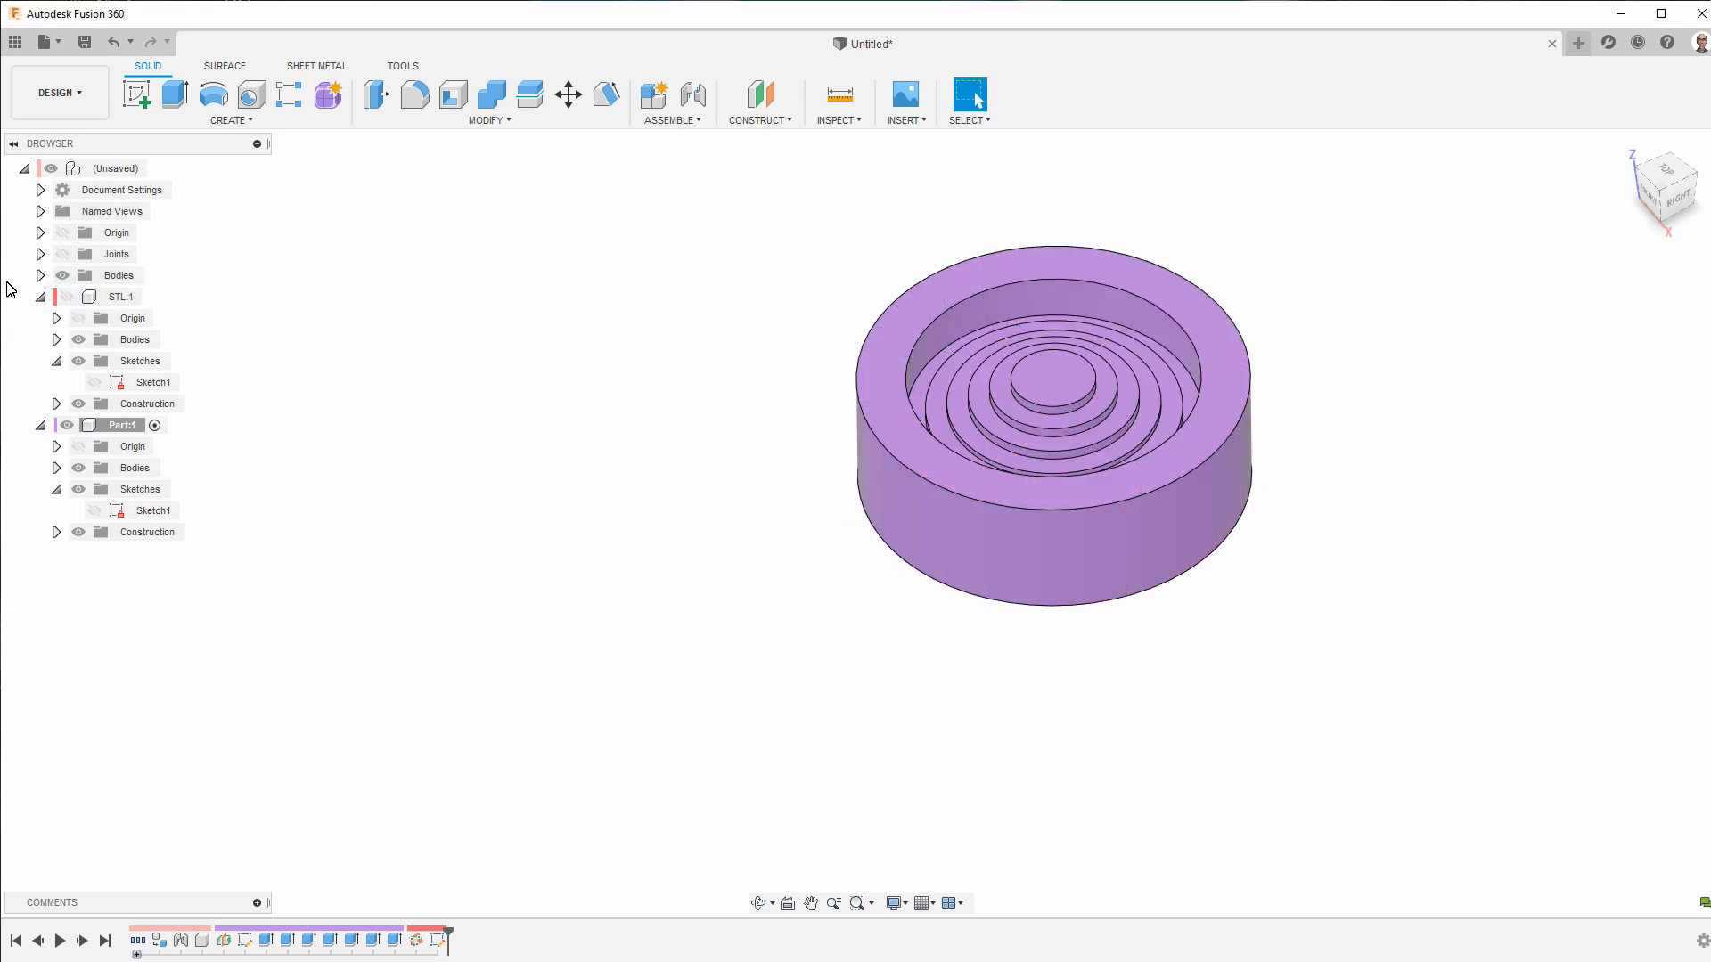
- Show the STL component again and display the origin planes with the Part component active
left_click(67, 297)
left_click(425, 273)
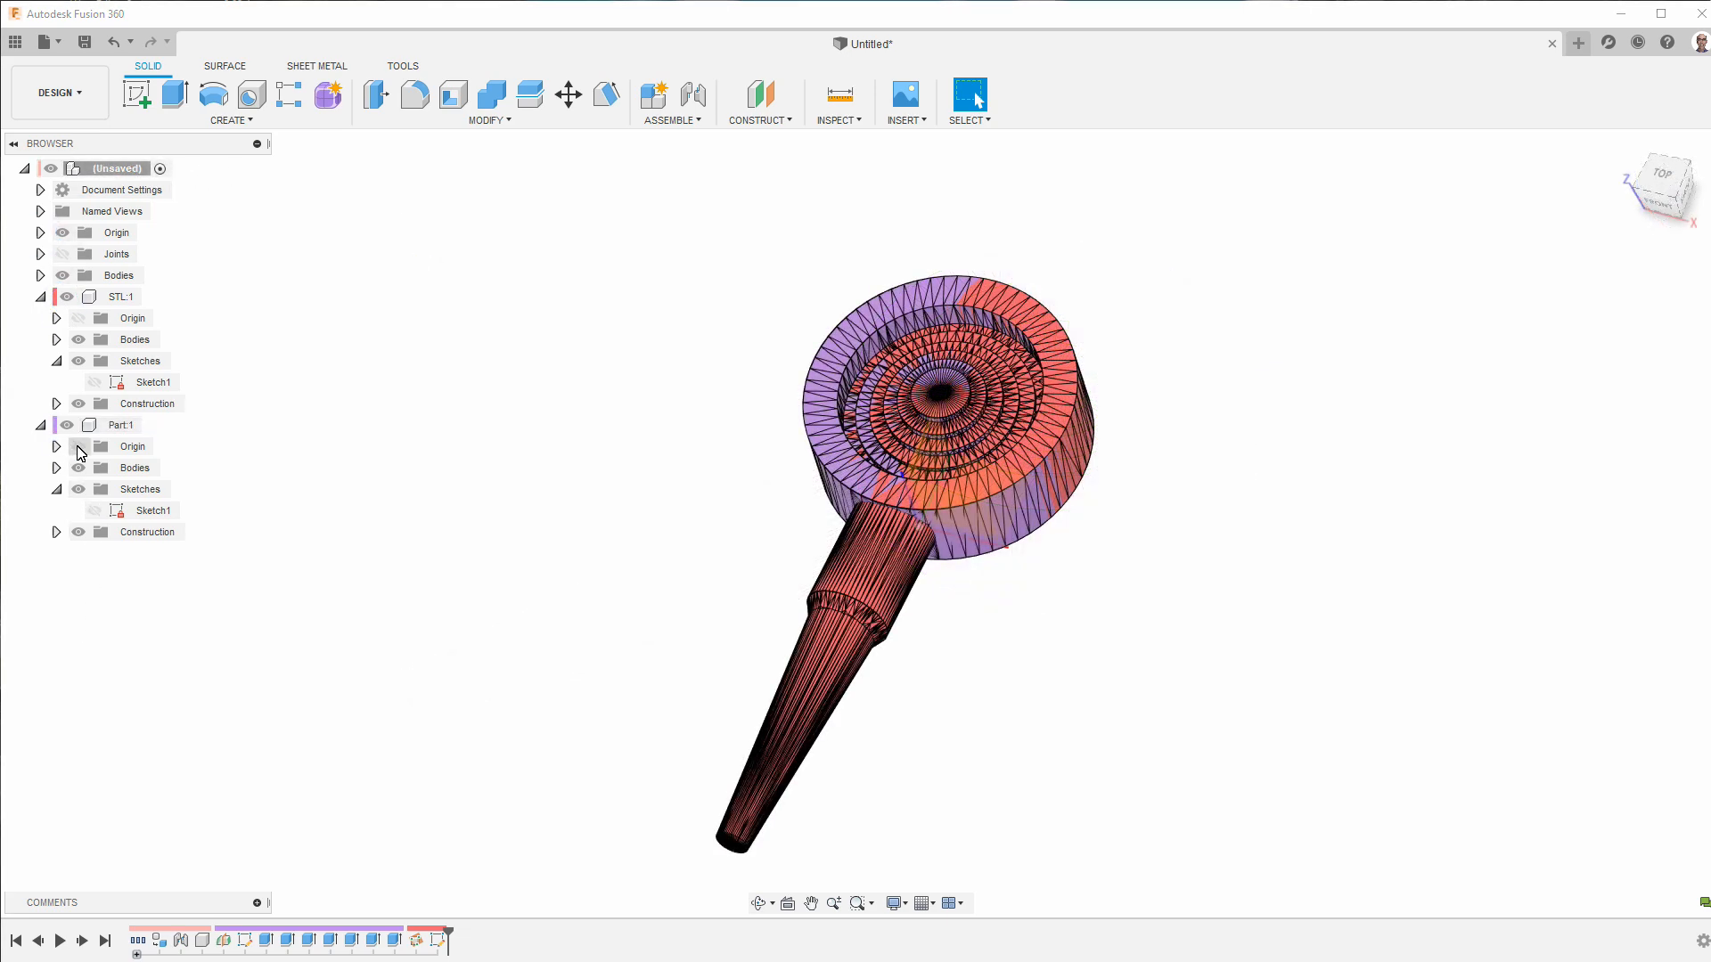
left_click(153, 426)
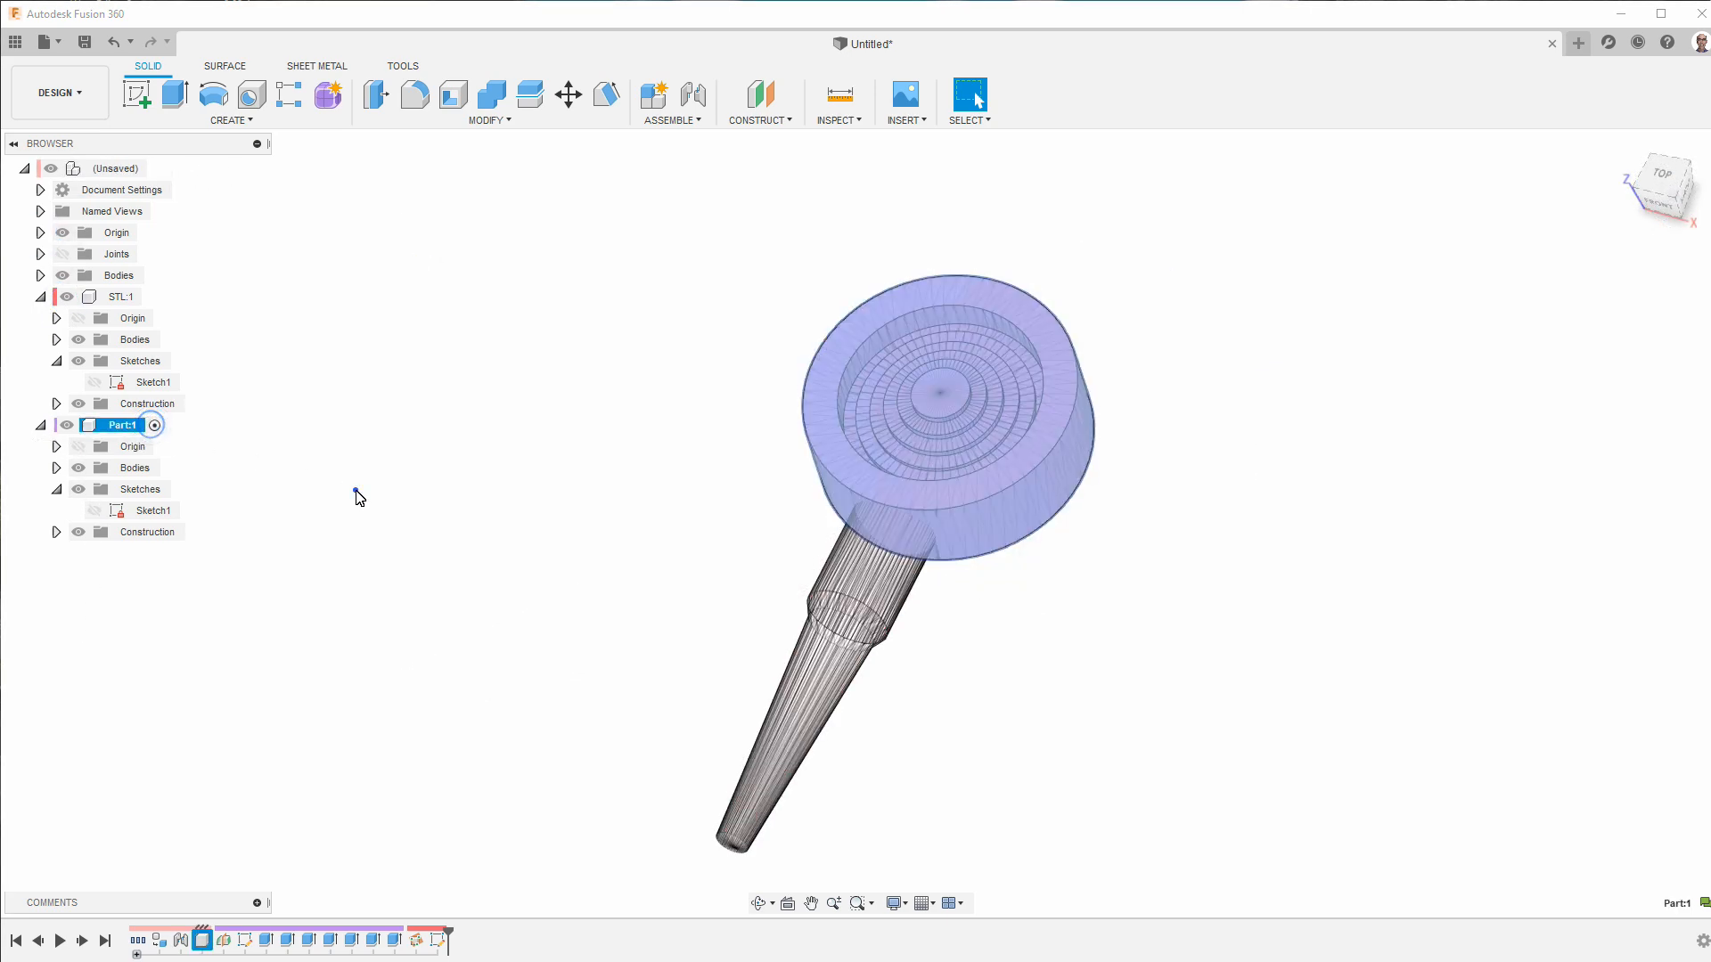
left_click(355, 489)
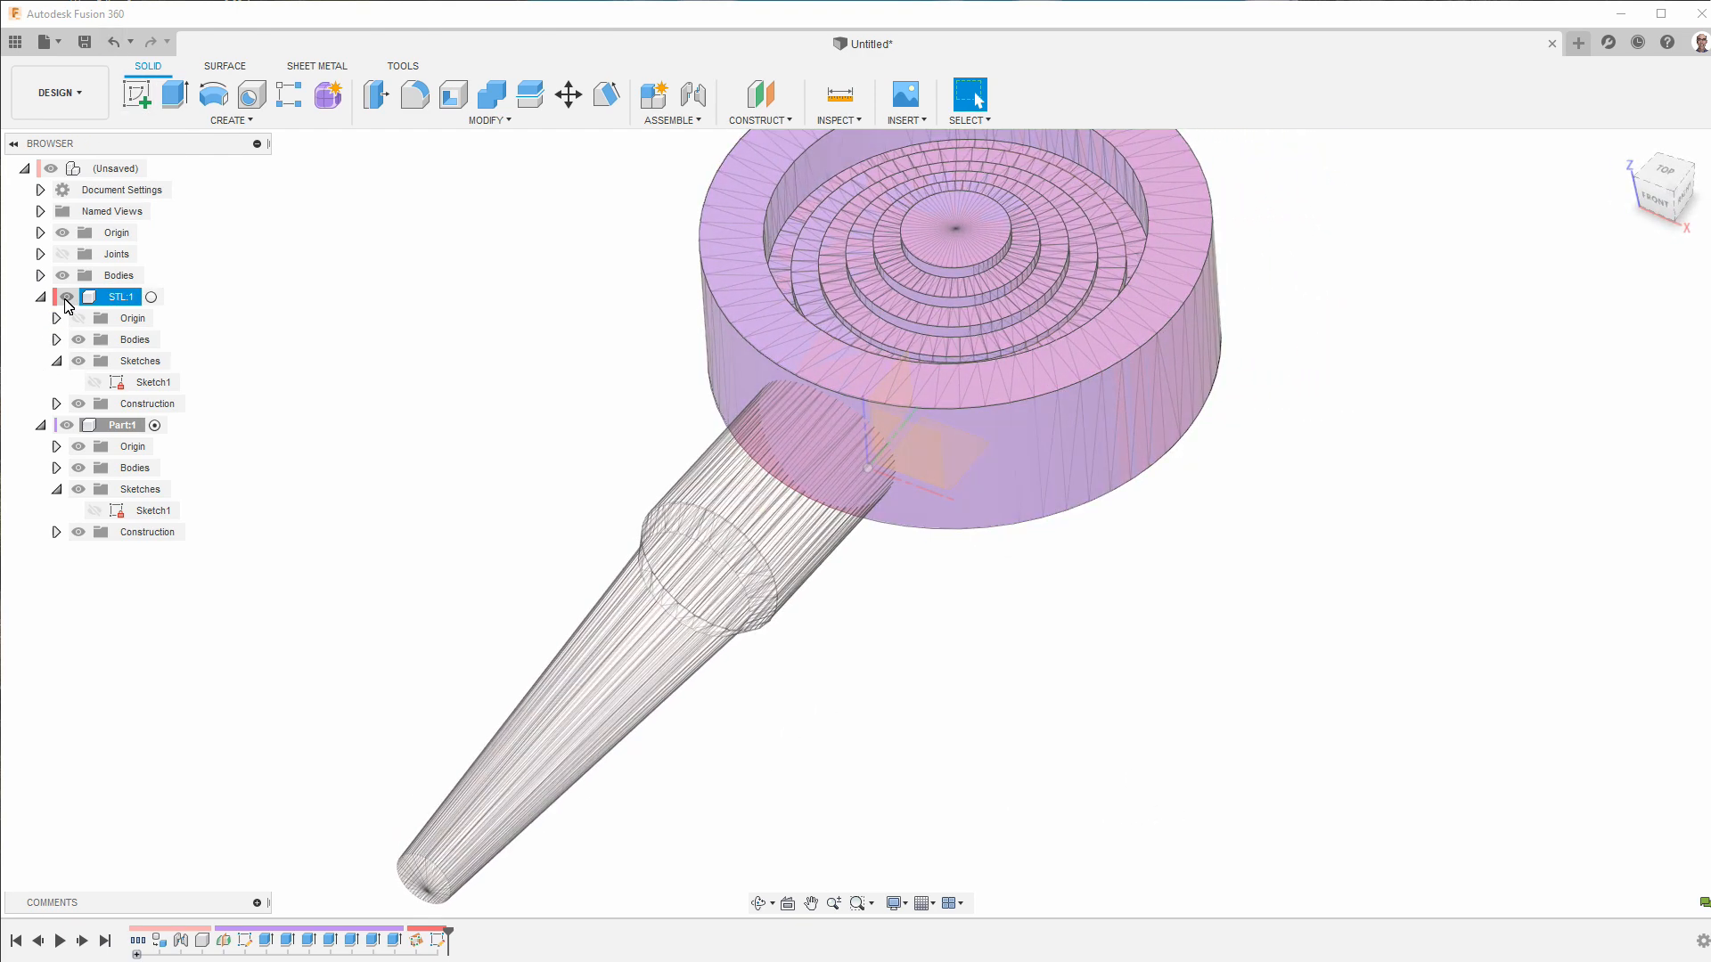
- Hide the STL component and start a sketch on the Part component's front XZ origin plane
left_click(67, 299)
left_click(143, 94)
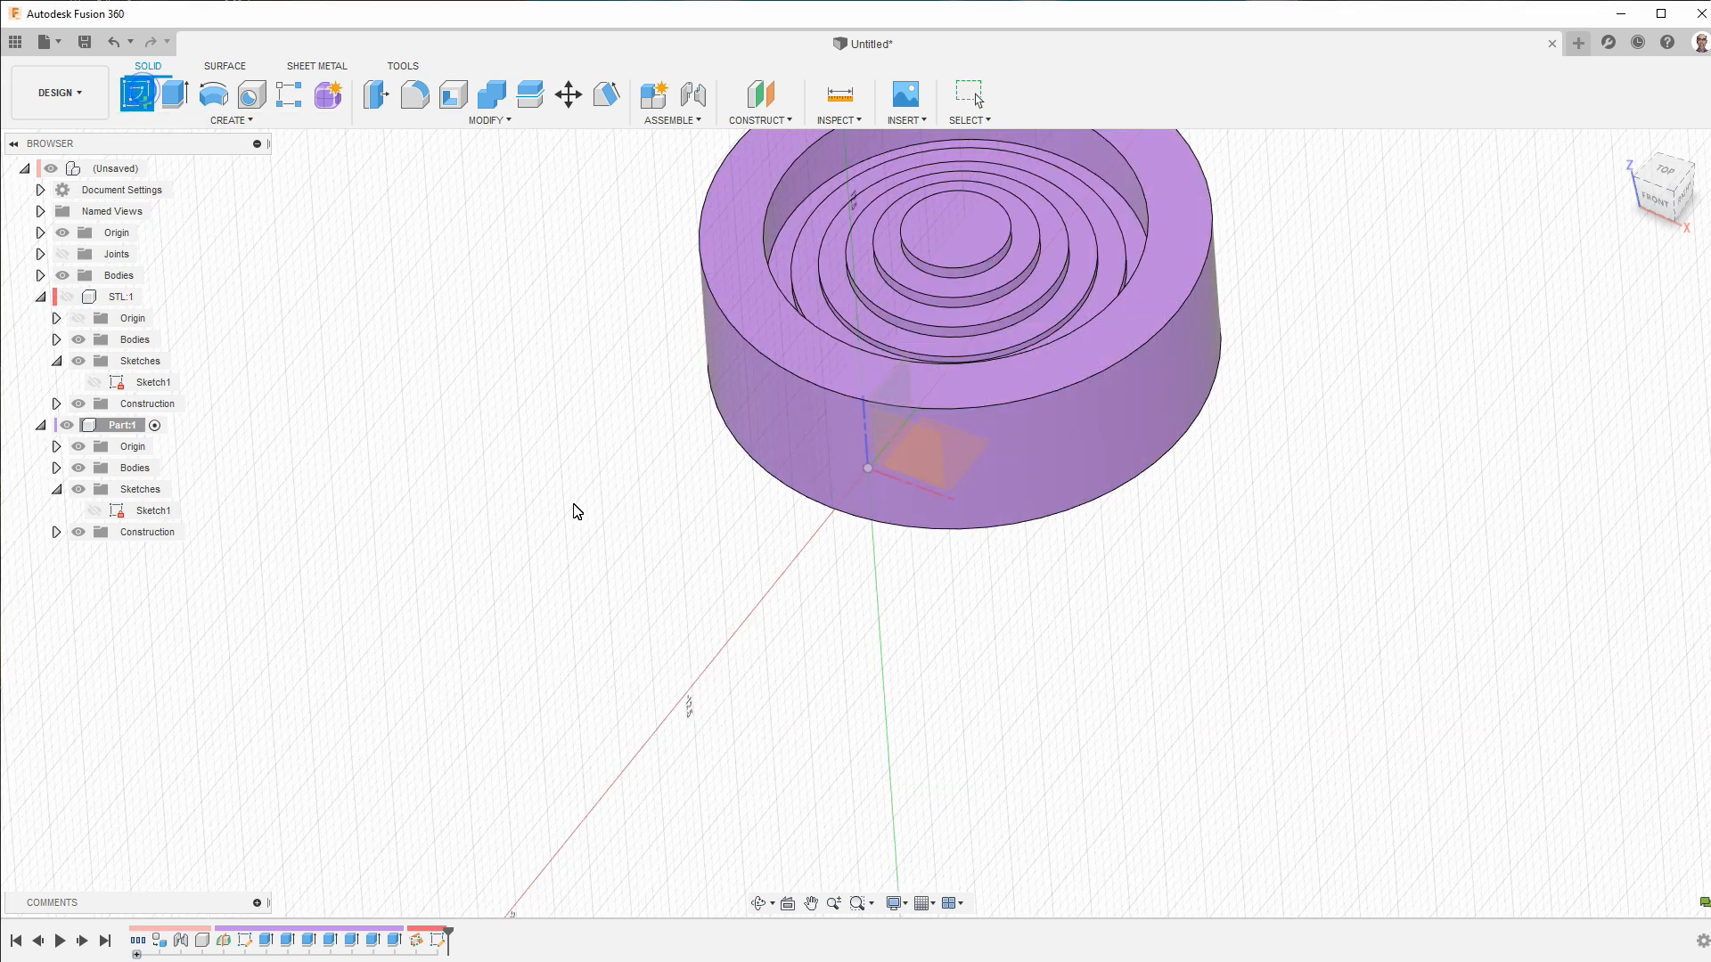
left_click(922, 464)
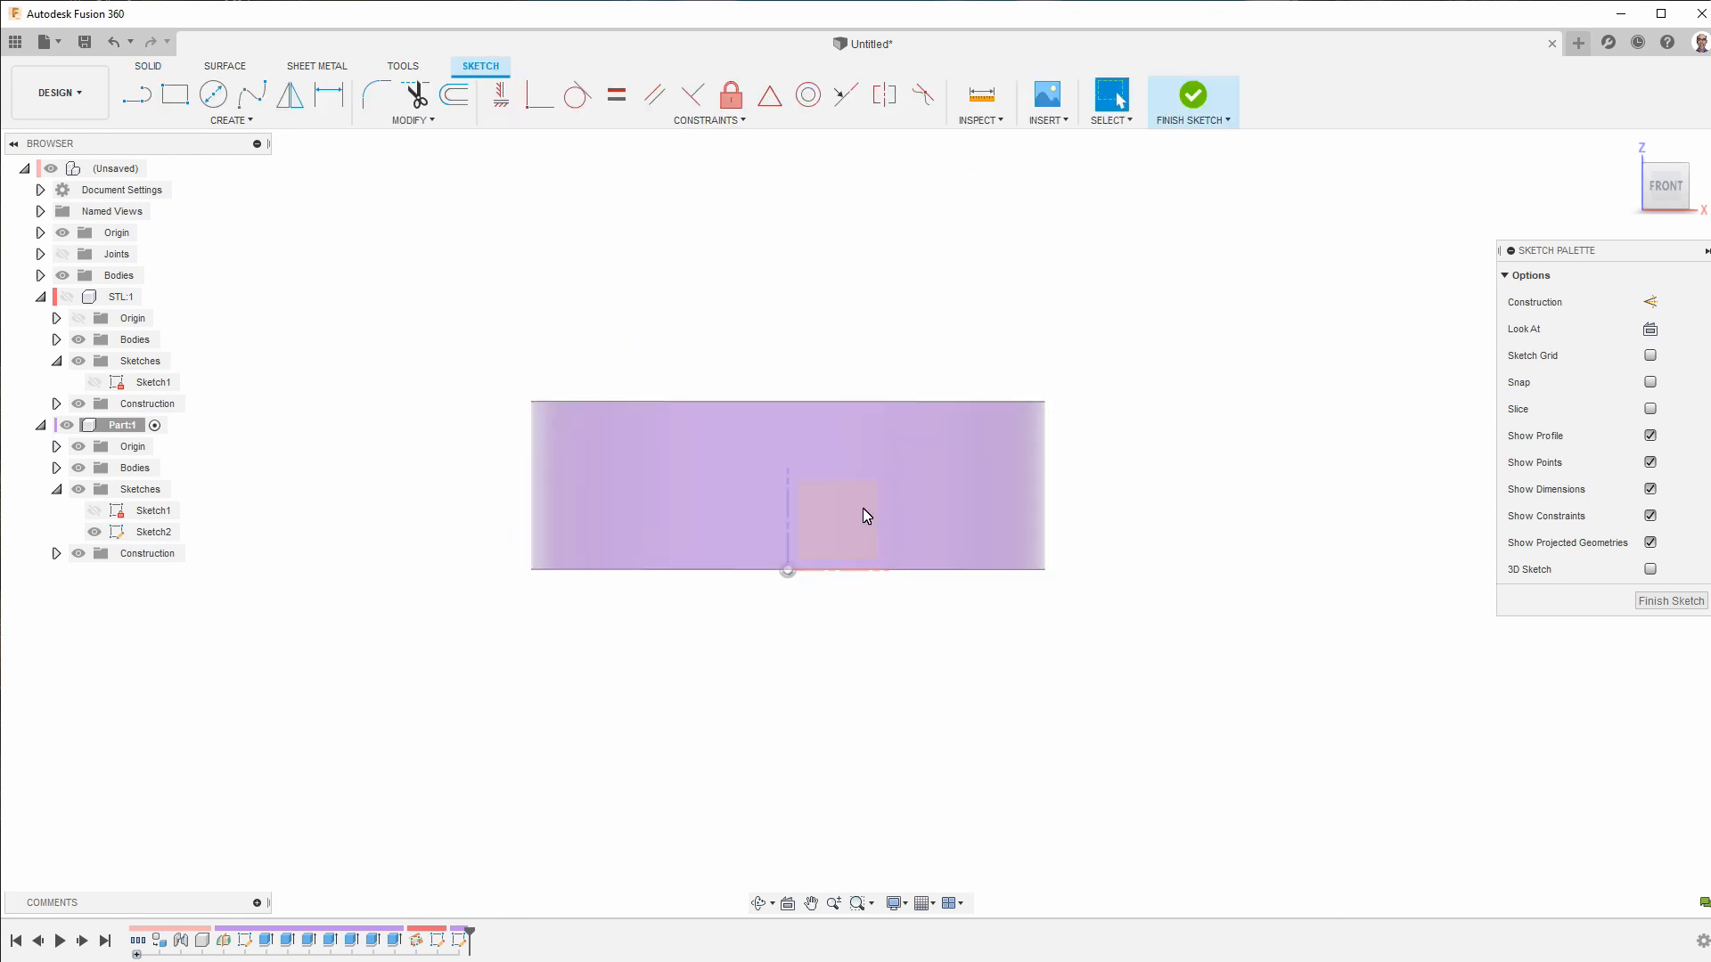
- Project the disc's top and bottom outer edges into the sketch with the projection link kept on
scroll(688, 621, "up", 2)
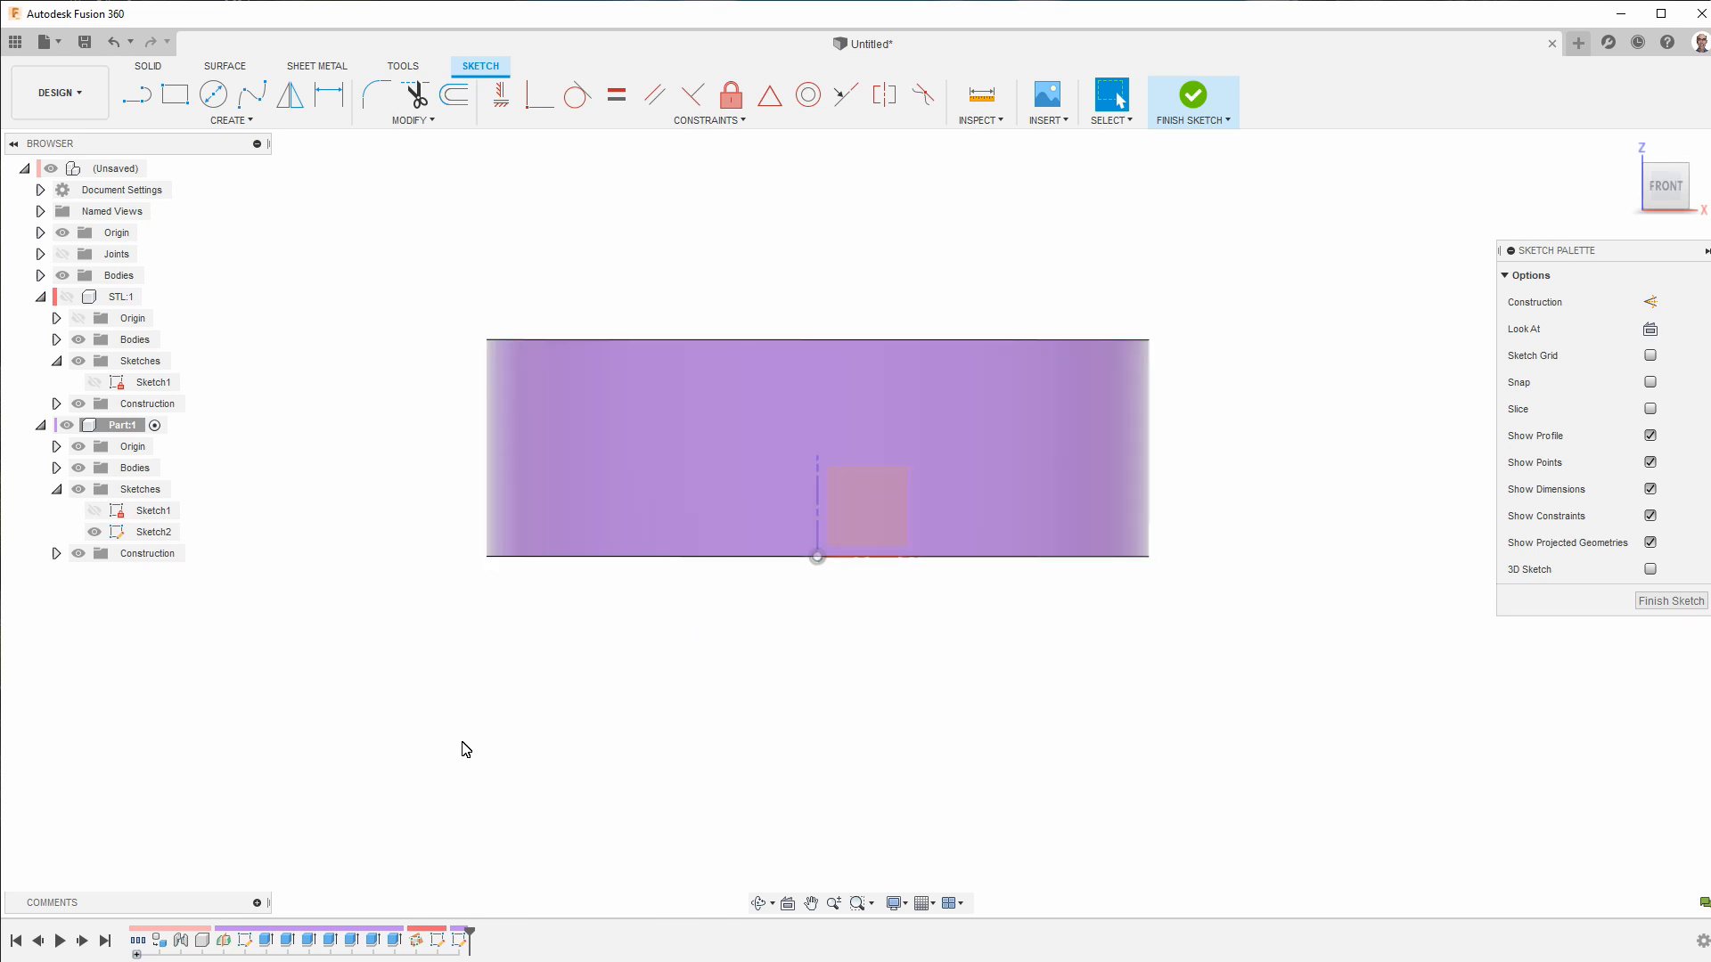
key("p")
left_click(737, 339)
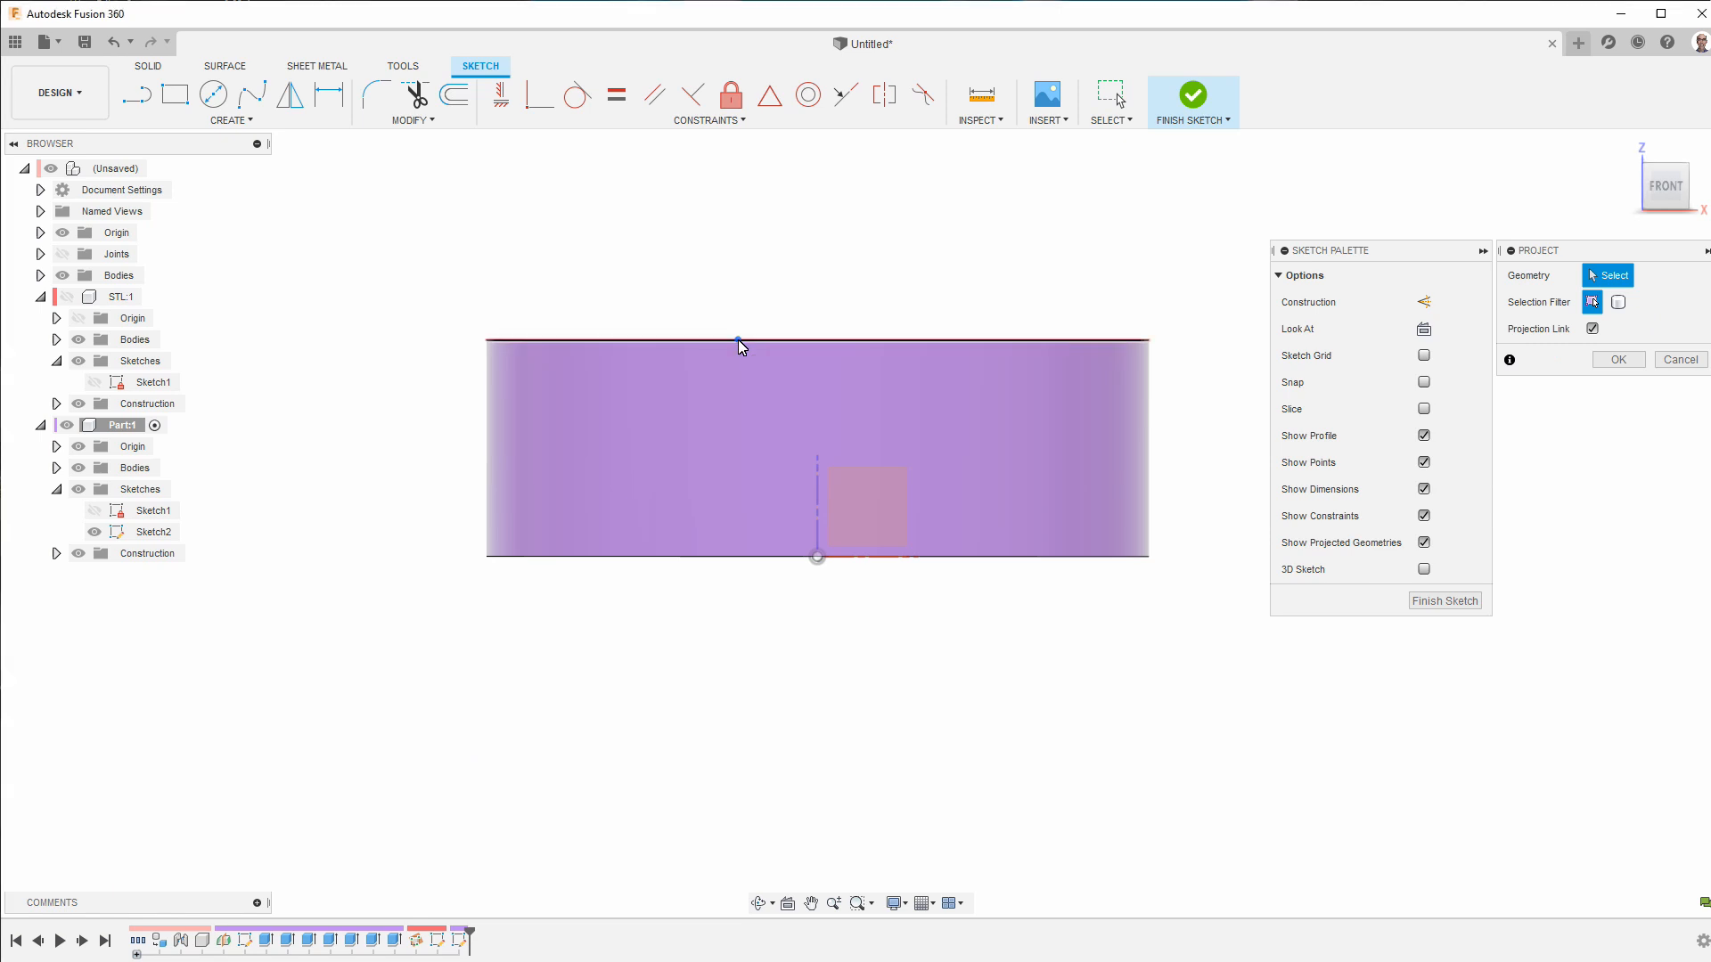
left_click(759, 557)
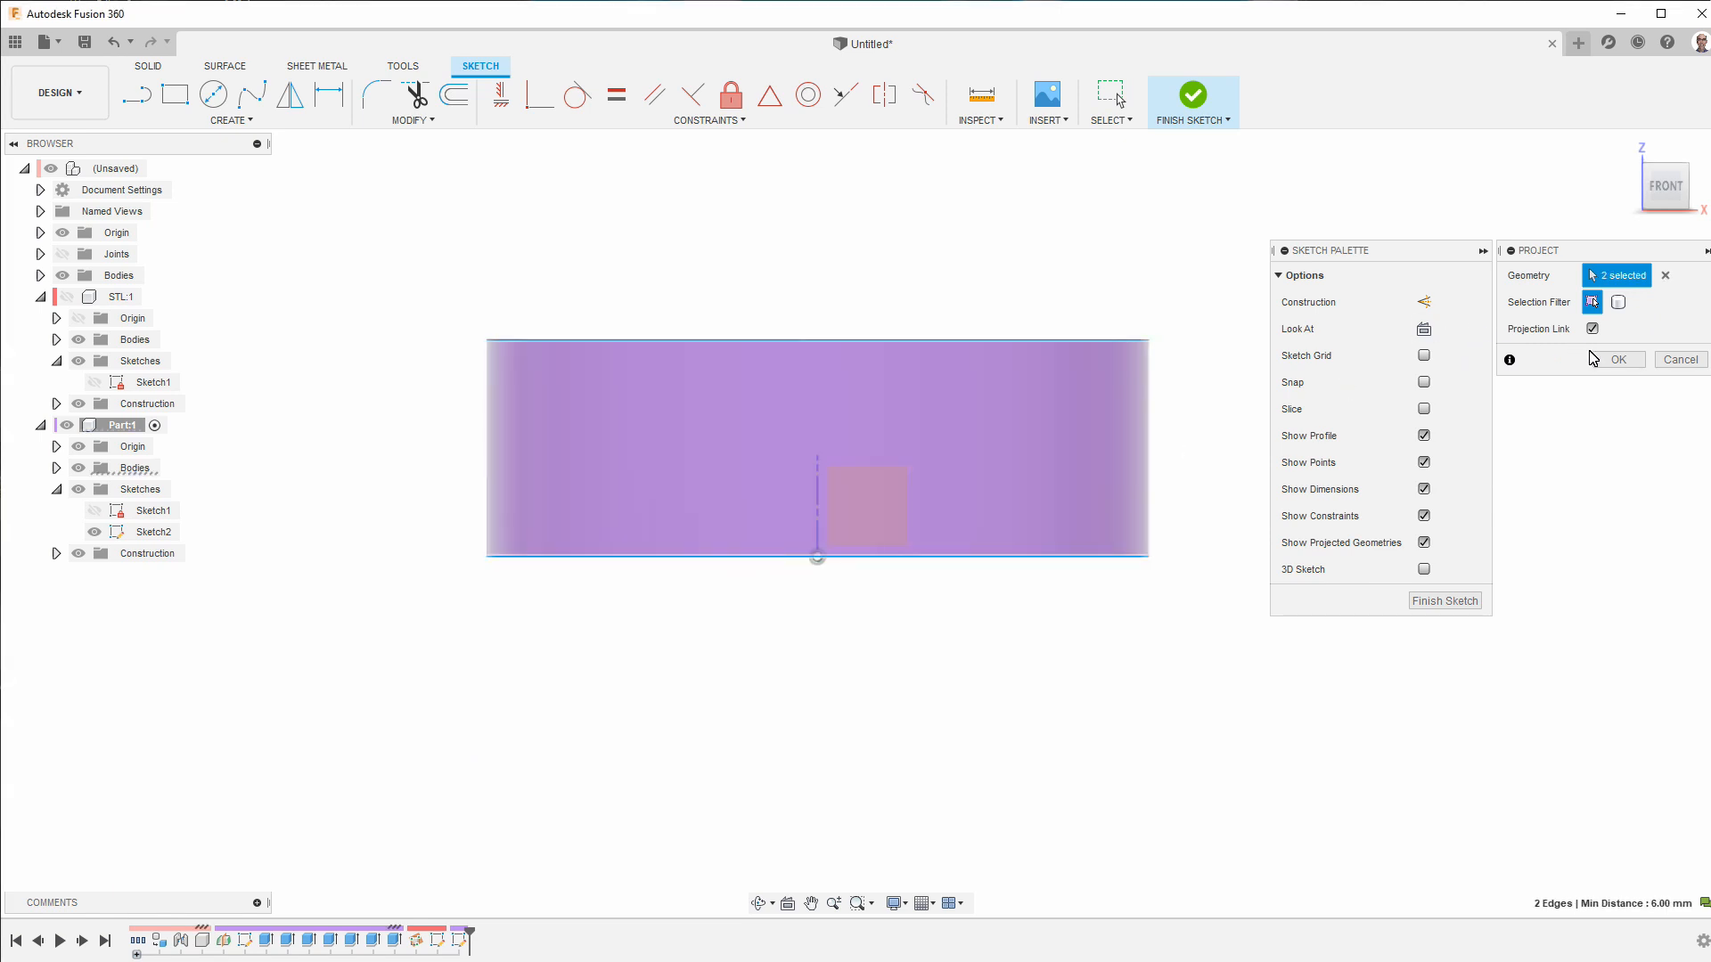
left_click(1619, 360)
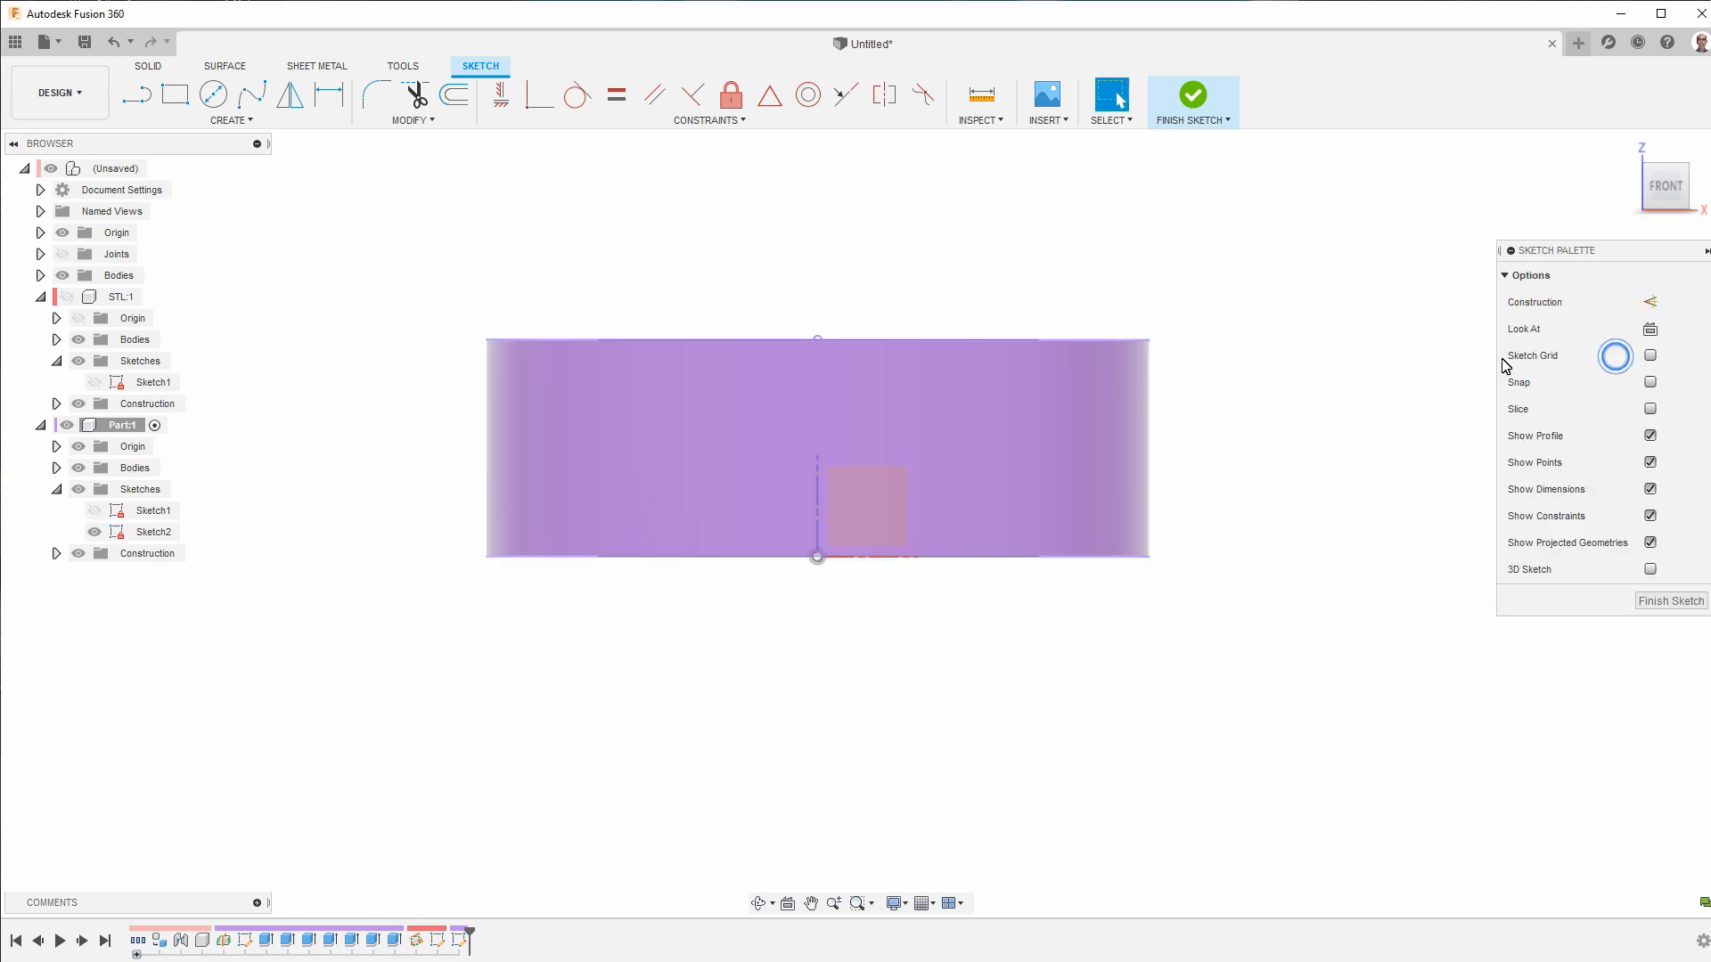
- Draw a vertical construction line between the midpoints of the two projected edges and hide the Part component's origin
left_click(1650, 303)
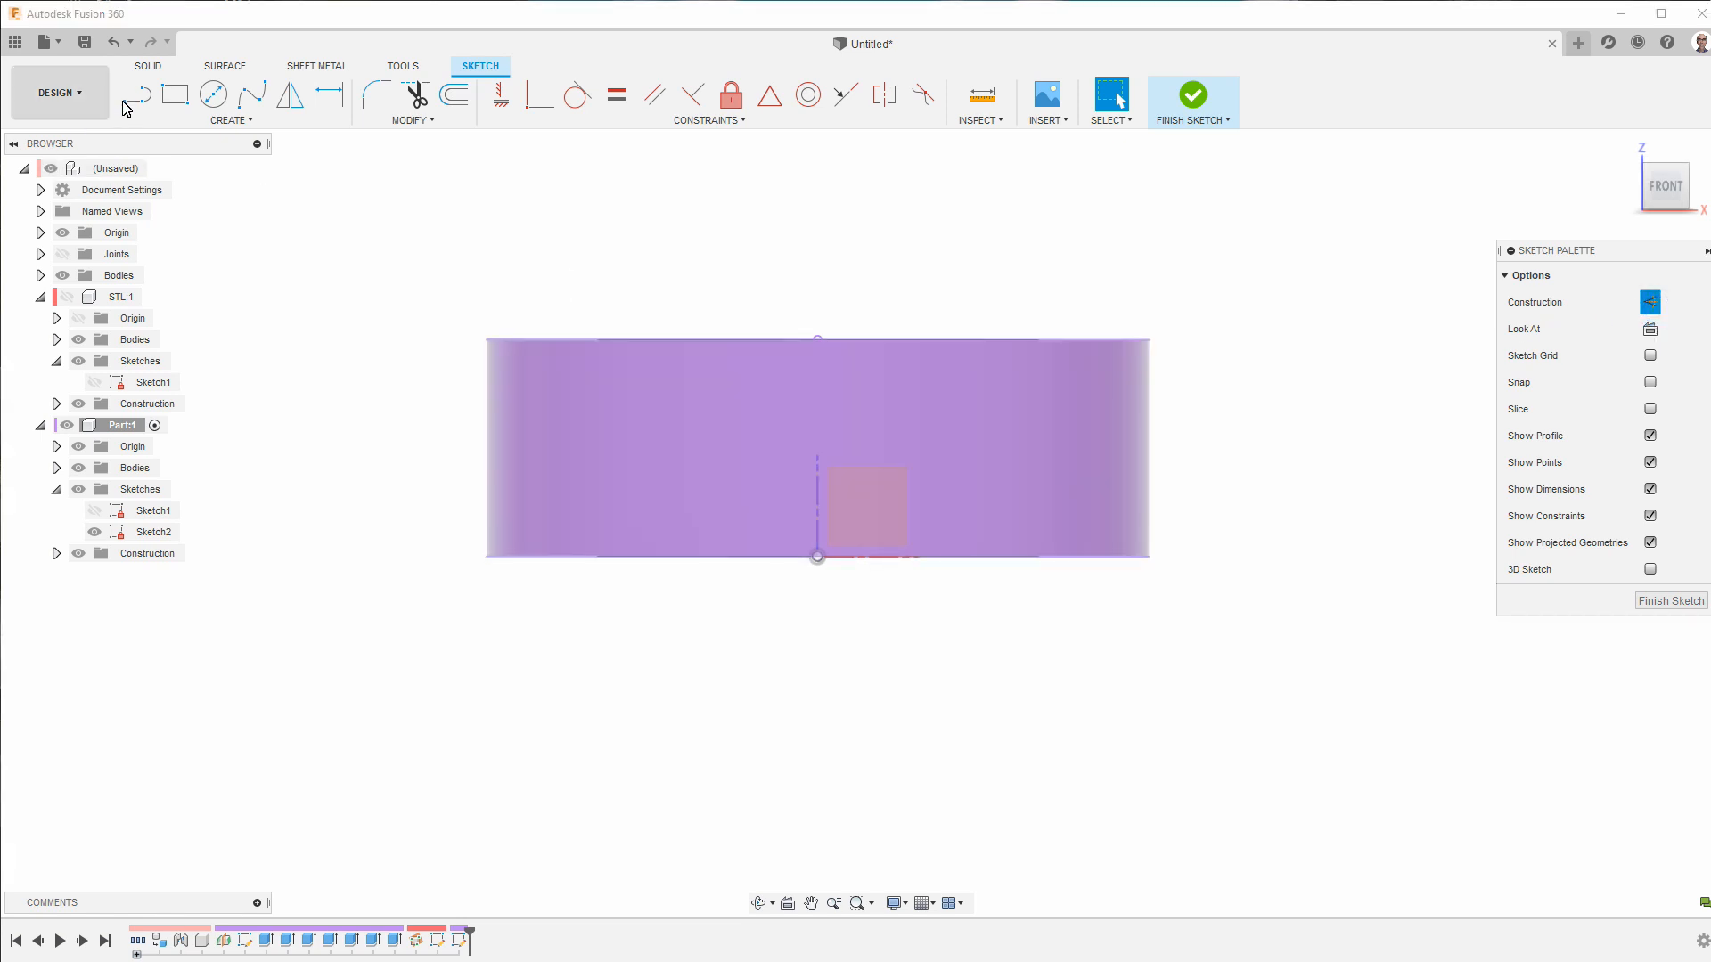
left_click(136, 95)
left_click(818, 340)
left_click(817, 558)
left_click(861, 558)
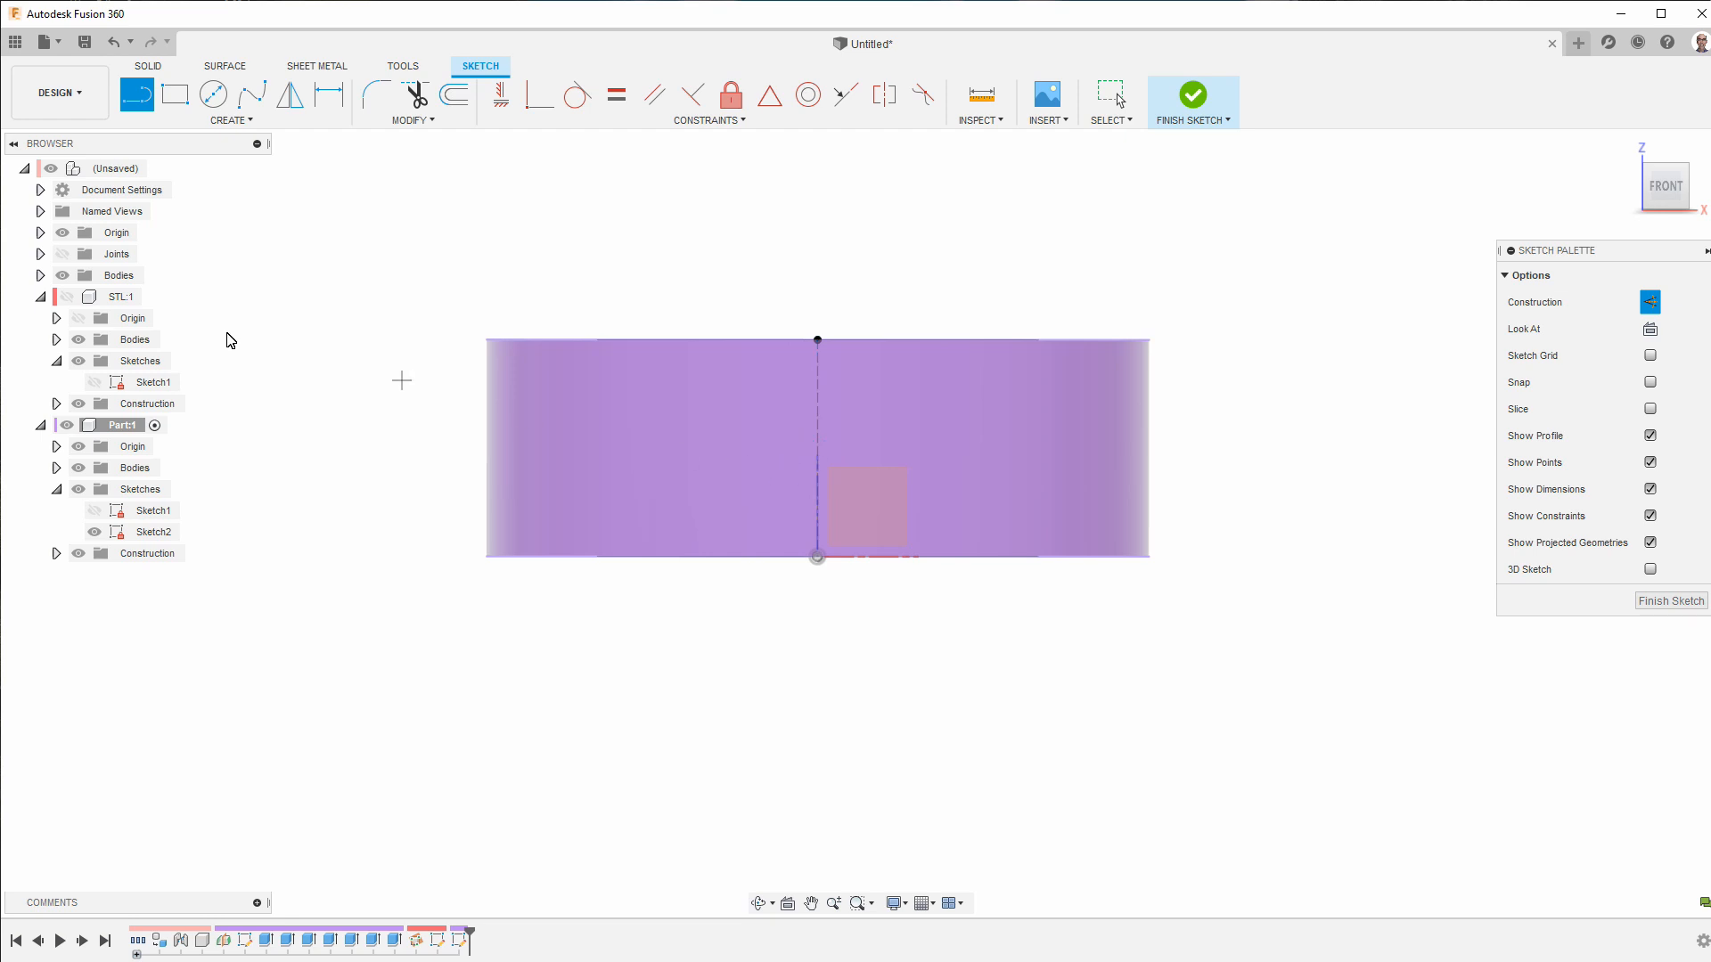
left_click(78, 456)
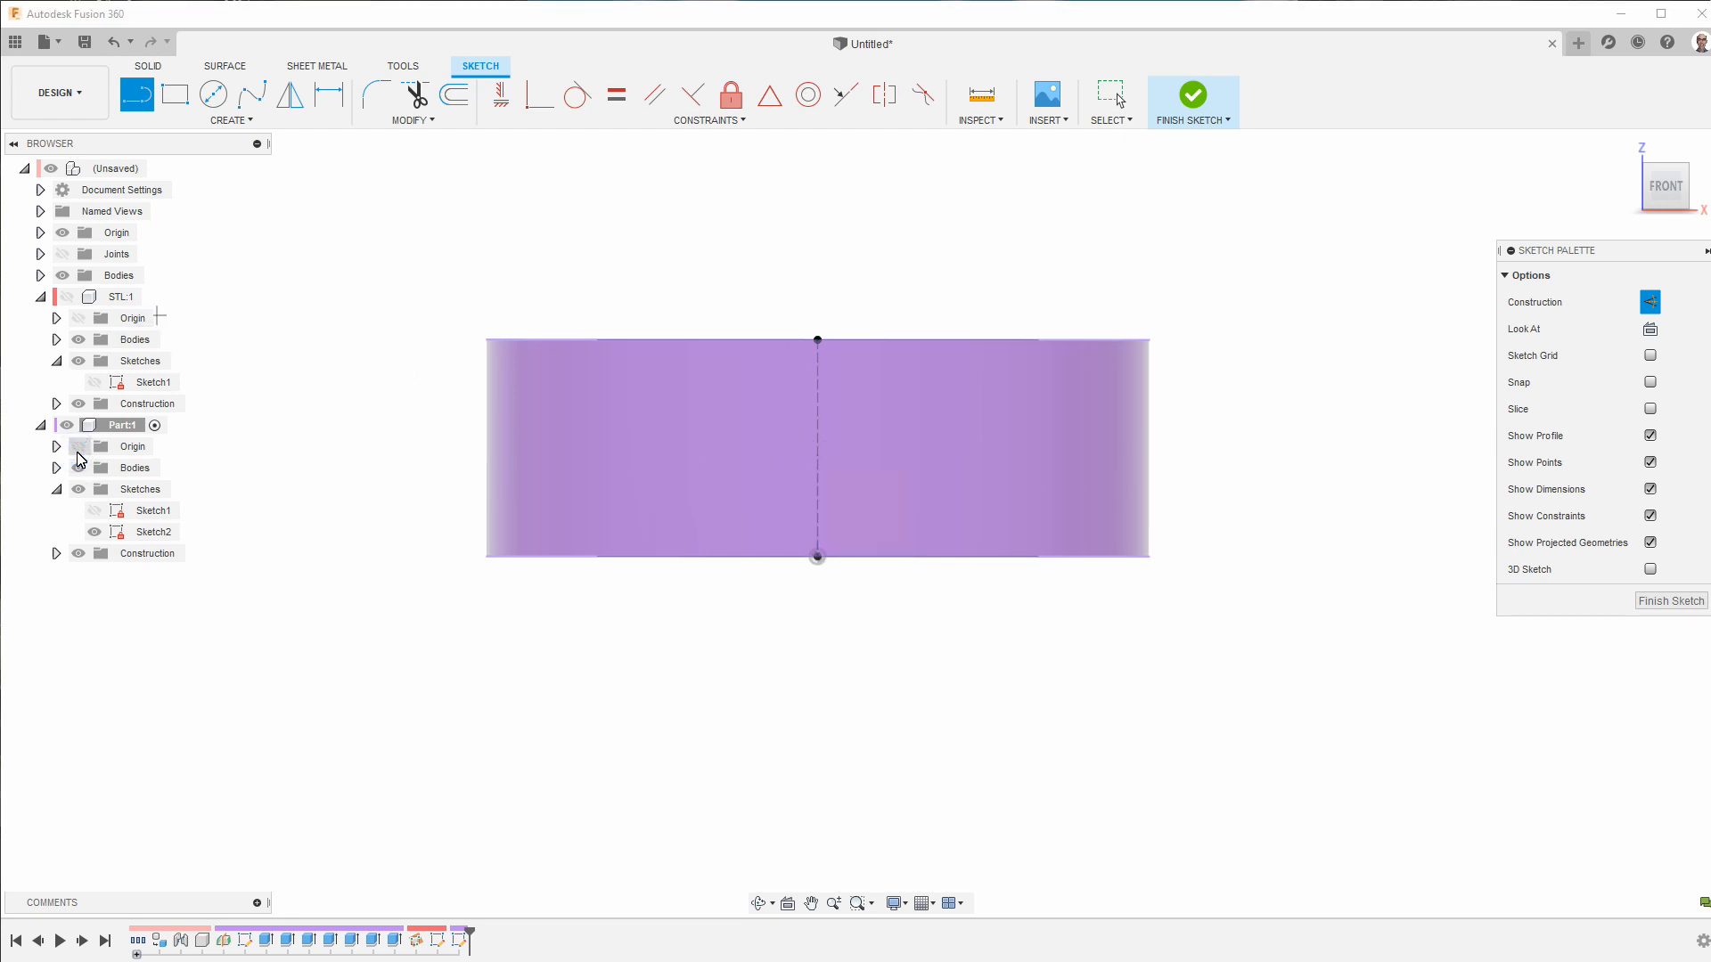
- Sketch a solid-line 5.70 mm diameter circle centred on the construction line's midpoint and finish the sketch
key("c")
left_click(817, 448)
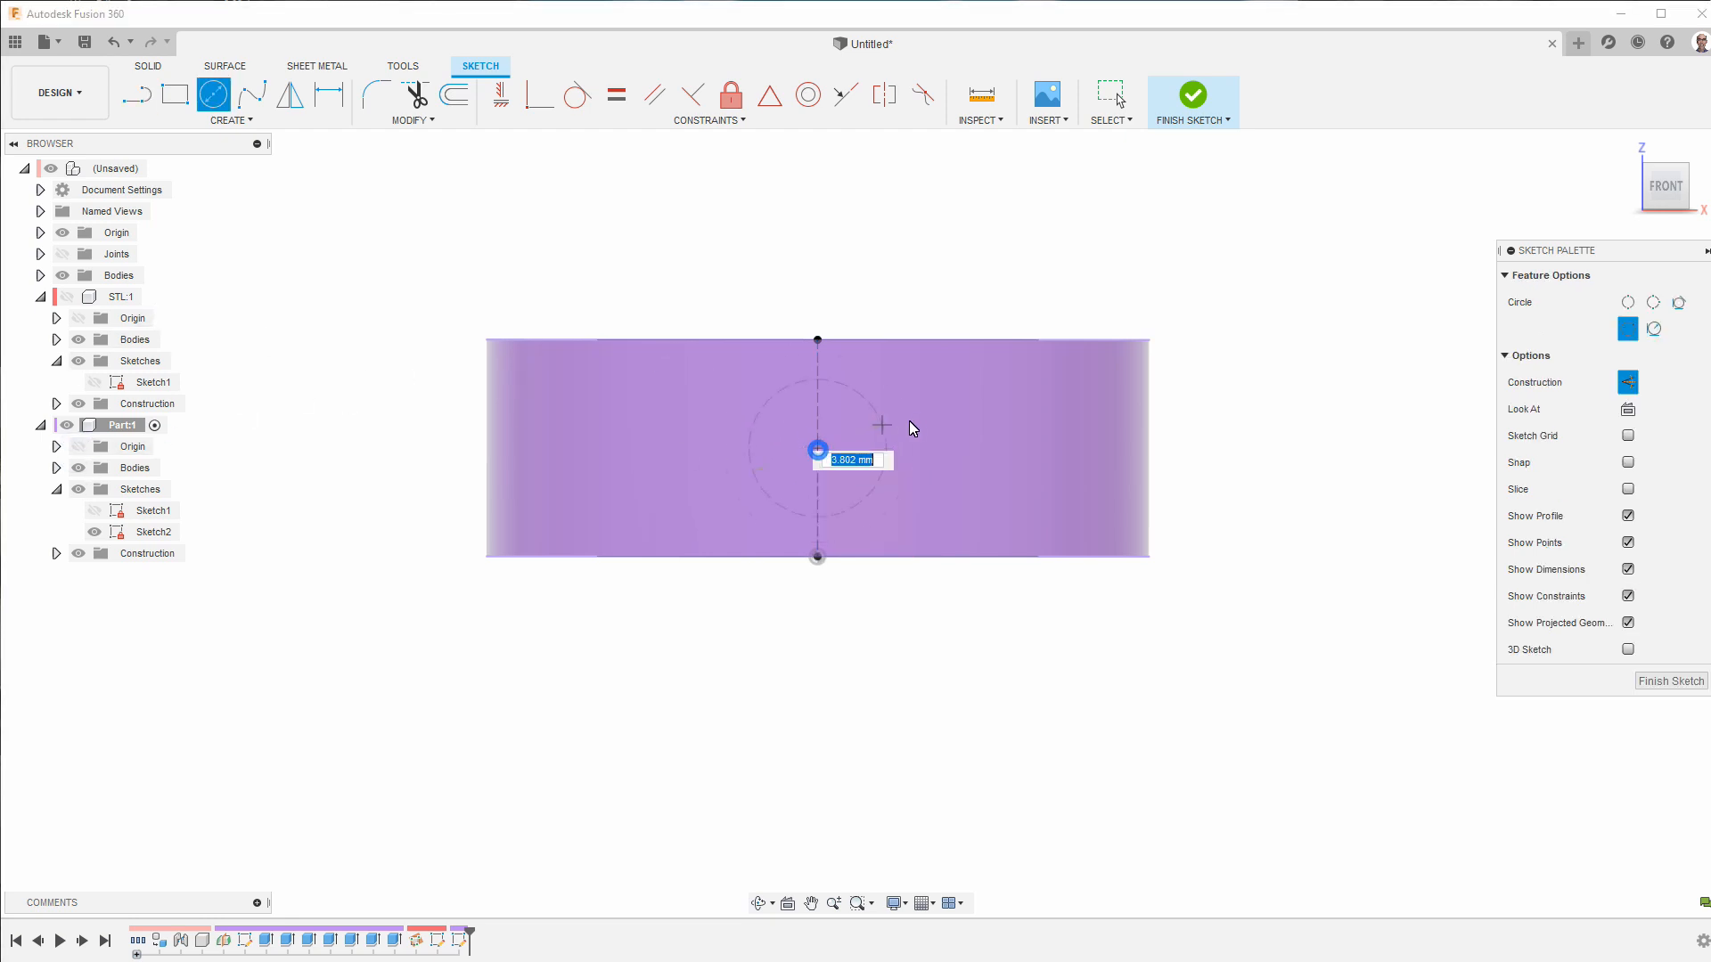
left_click(1627, 383)
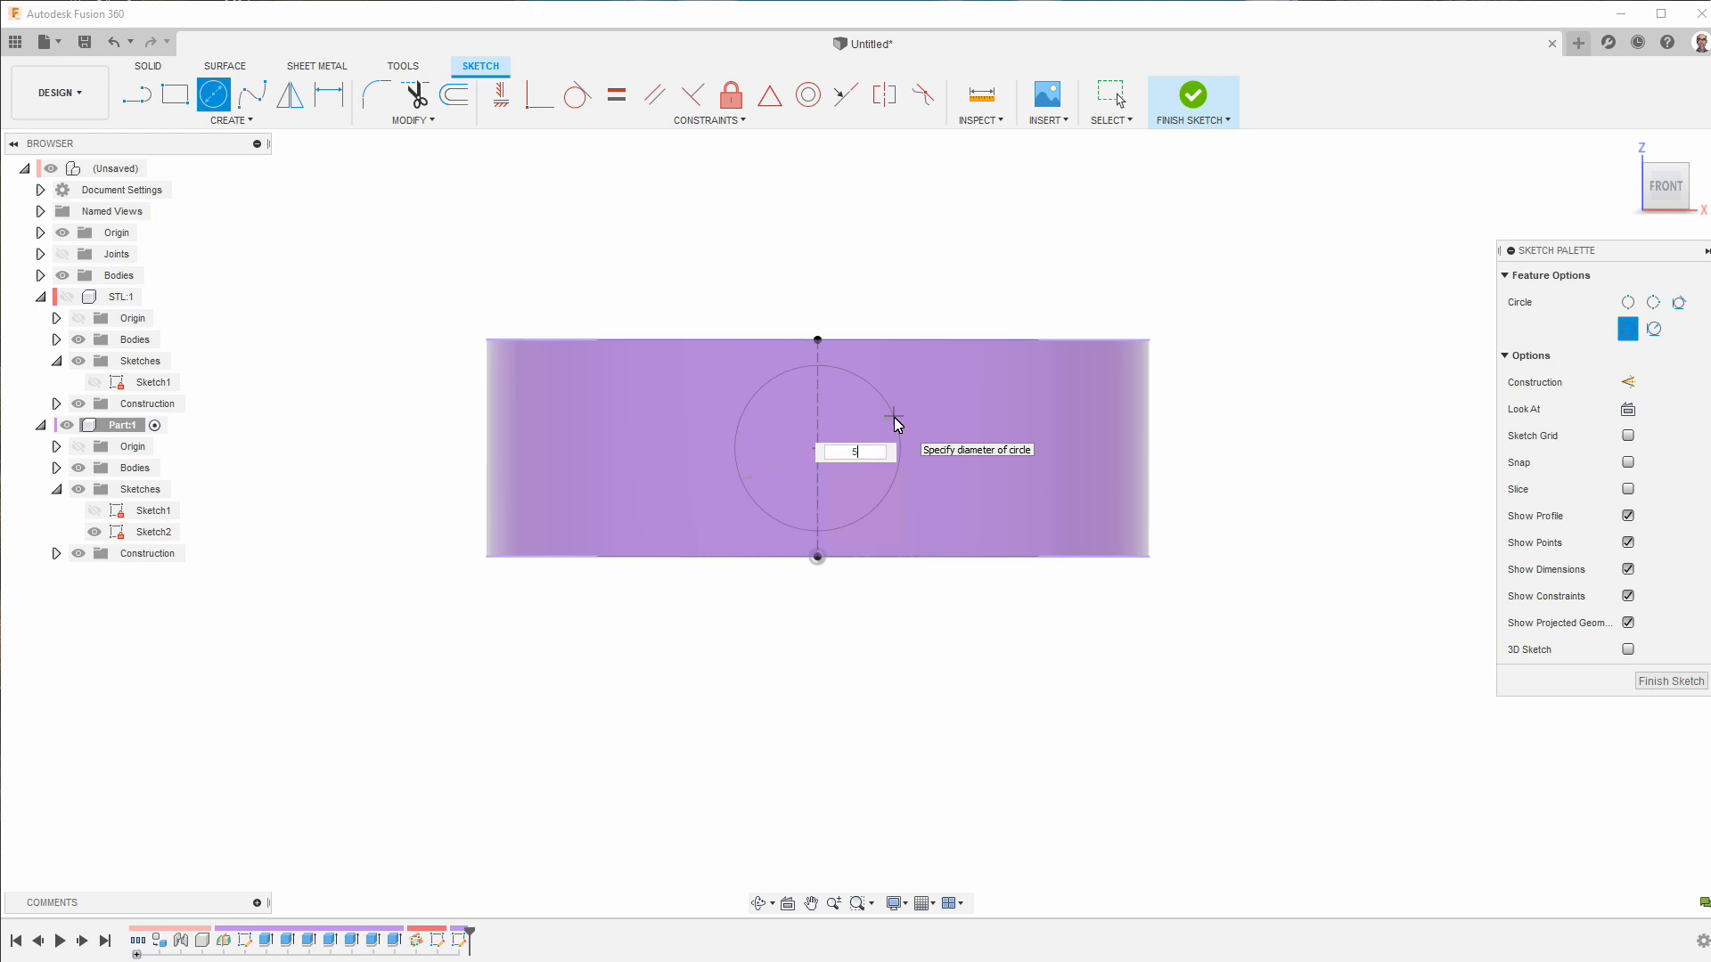
key("Tab")
key("Return")
key("Escape")
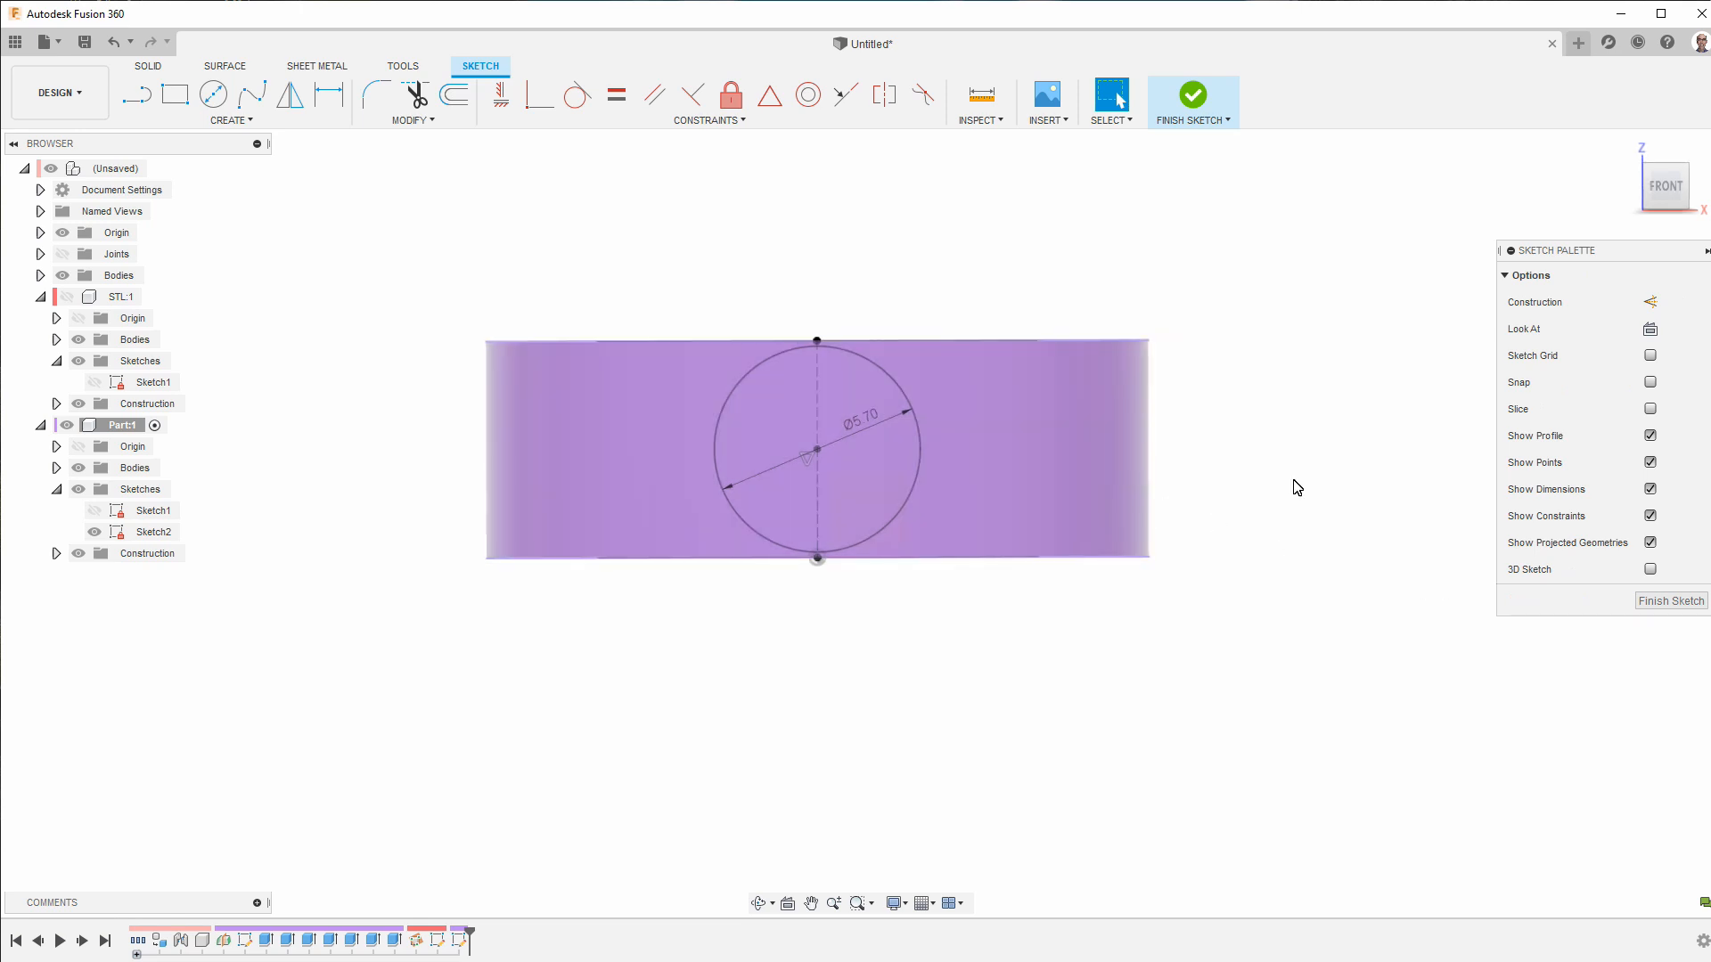
left_click(1695, 603)
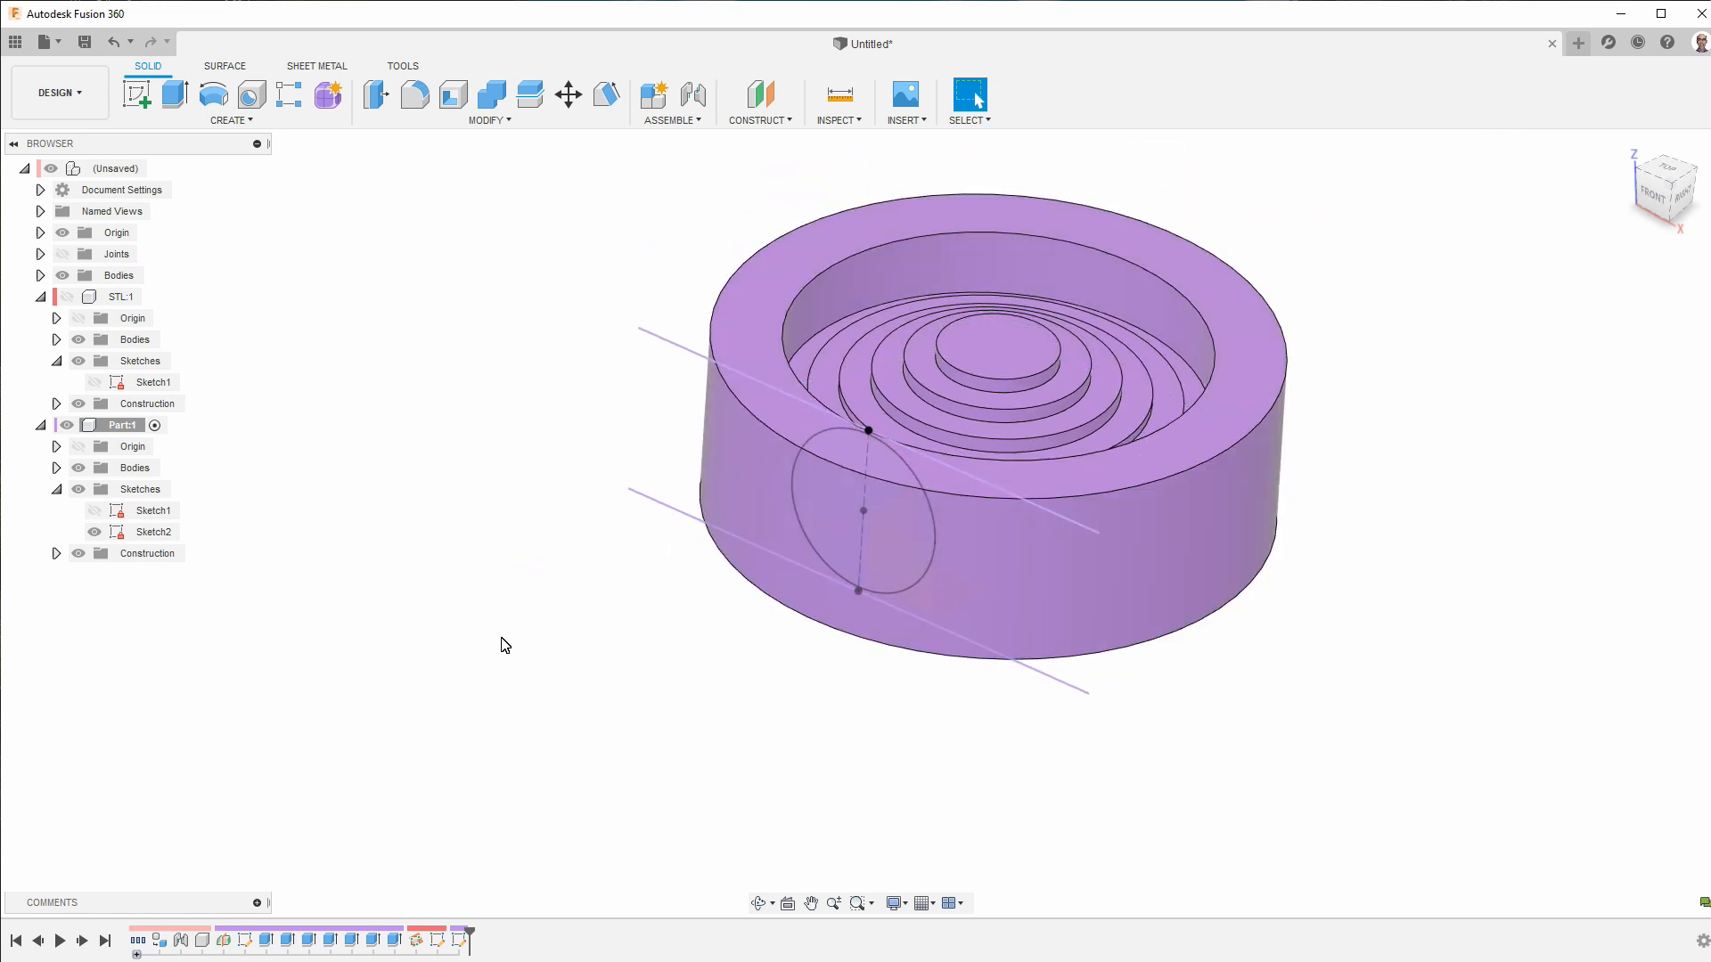
- Start extruding the handle's circular profile from an offset plane at -2 mm
key("e")
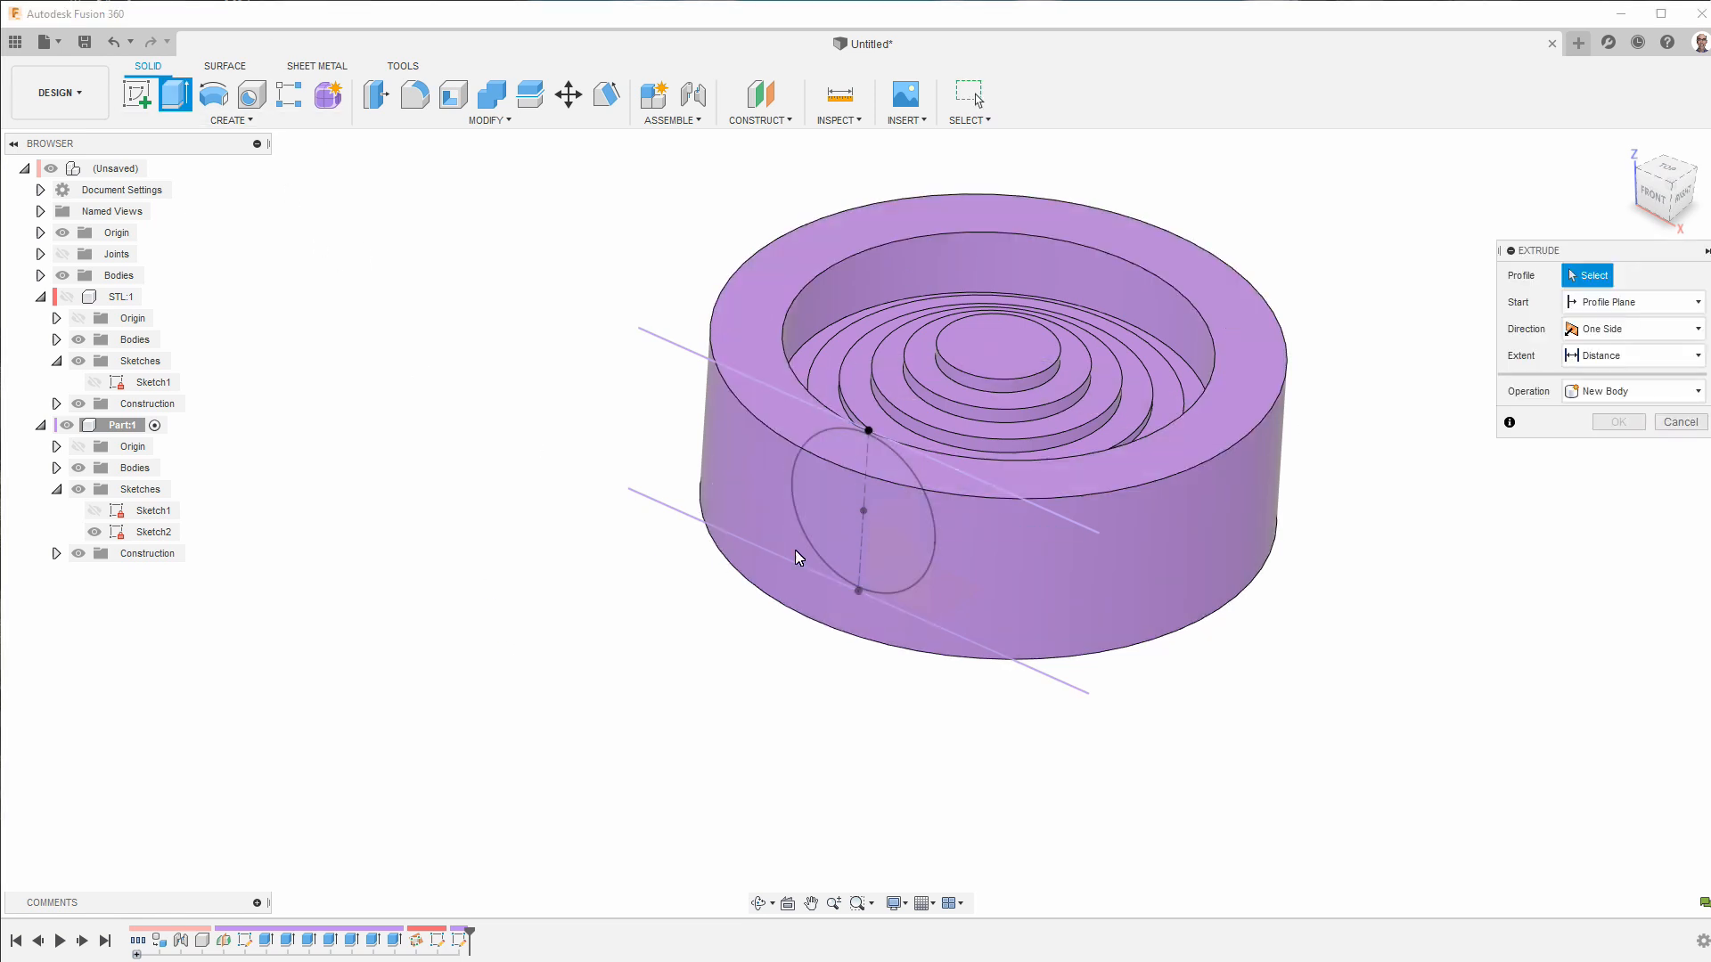
left_click(881, 554)
left_click(1638, 304)
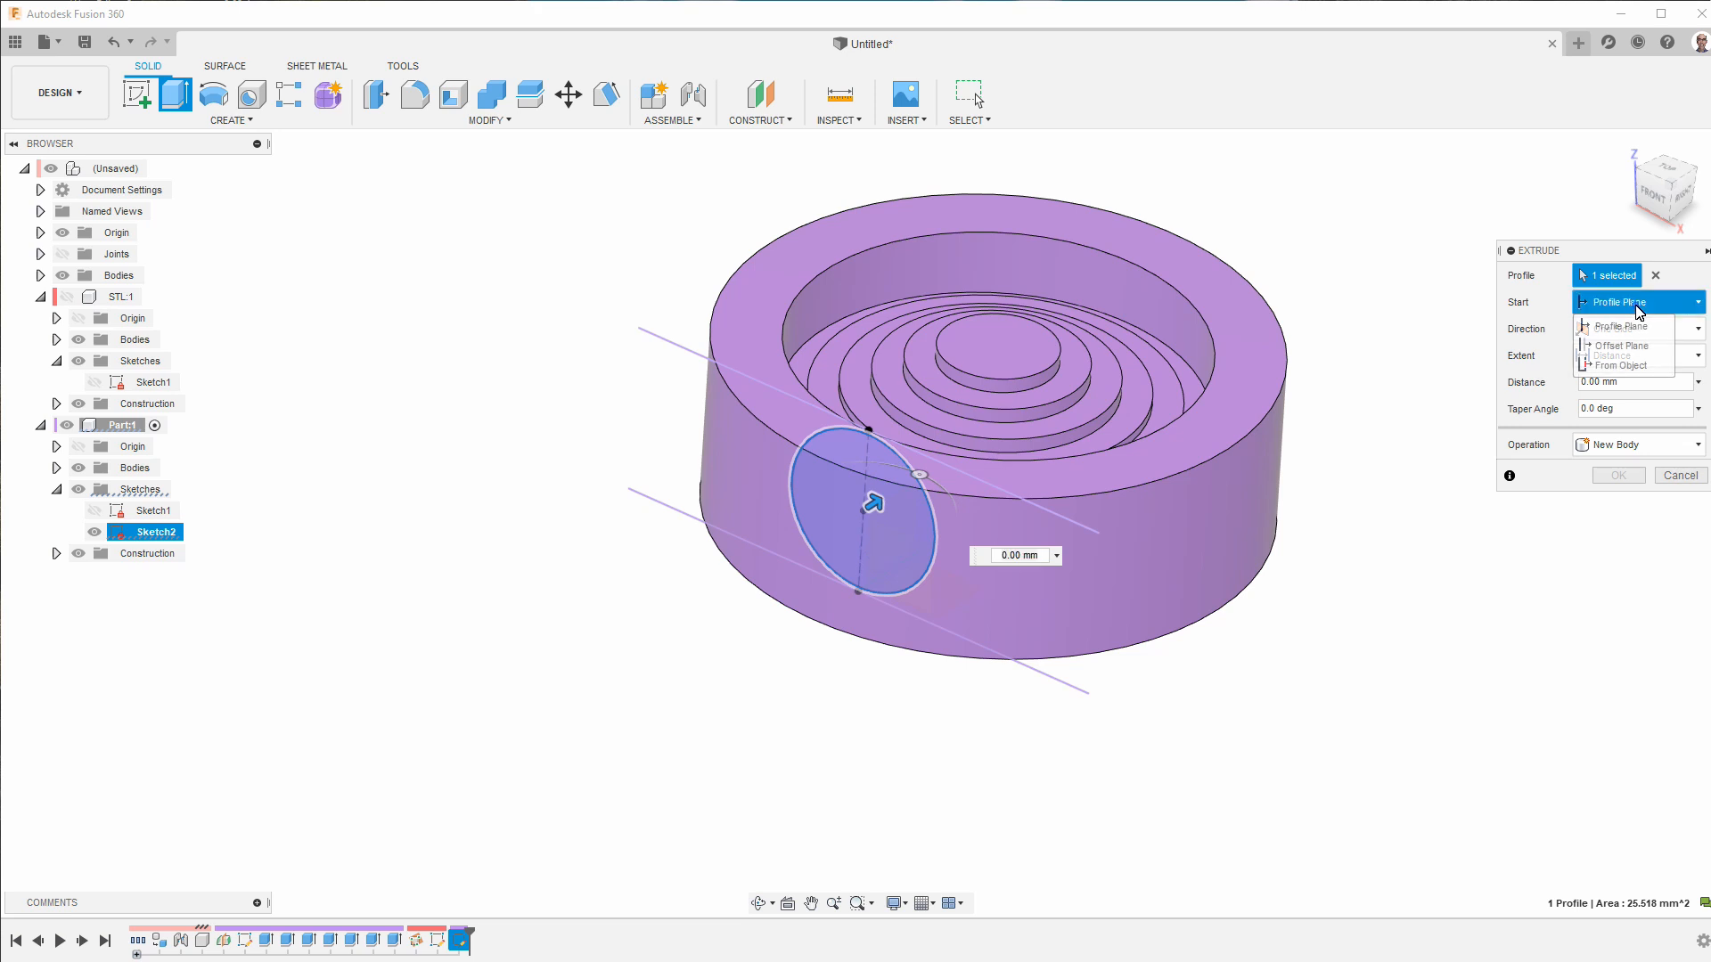
left_click(1622, 346)
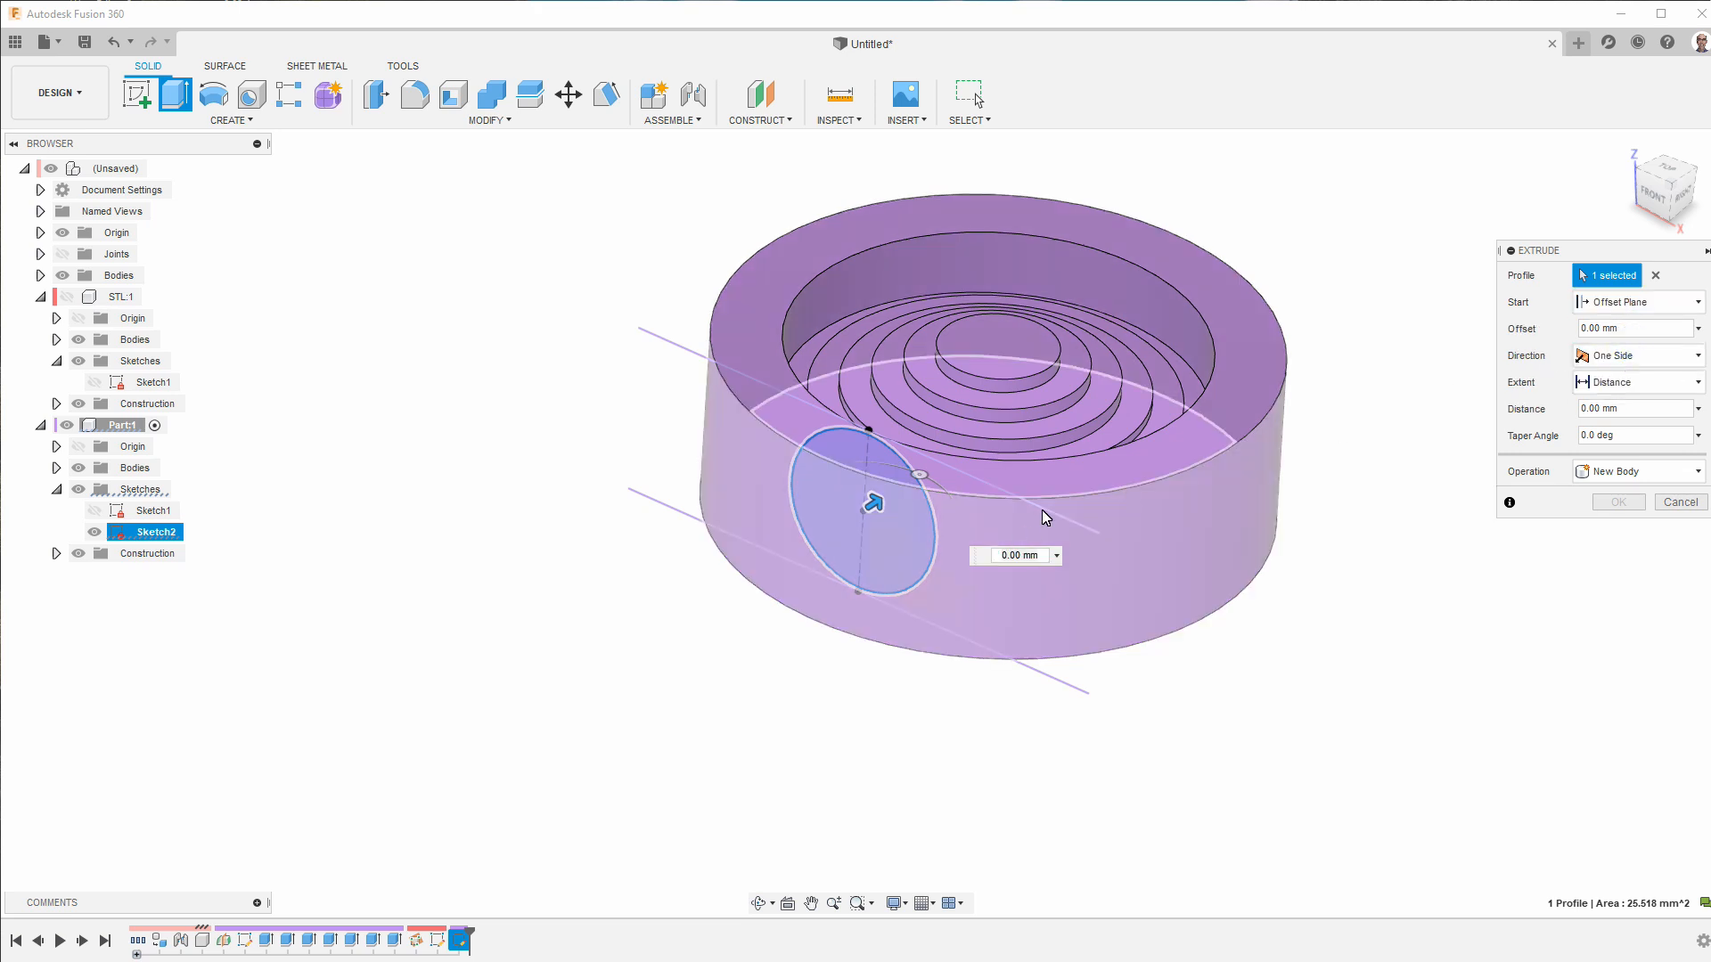
left_click(1645, 329)
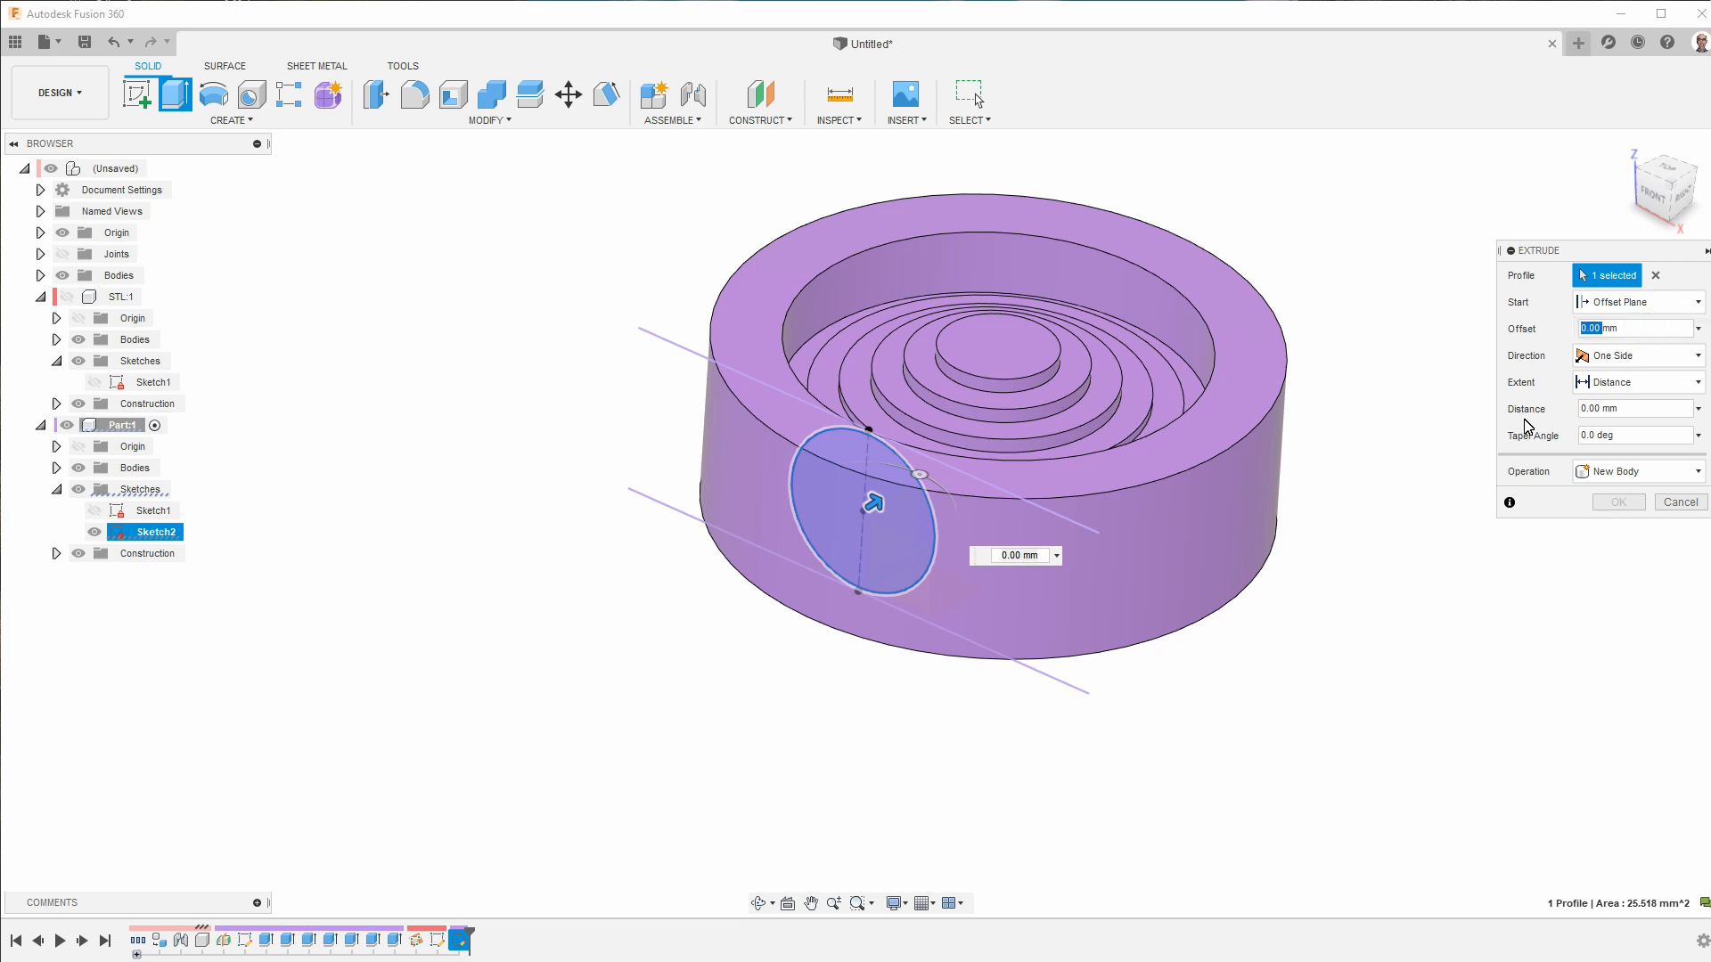
type("1")
mouse_move(1165, 487)
middle_mouse_down("shift")
mouse_move(870, 523)
mouse_move(800, 462)
middle_mouse_up("shift")
middle_click_drag(1164, 523, 1189, 519, "shift")
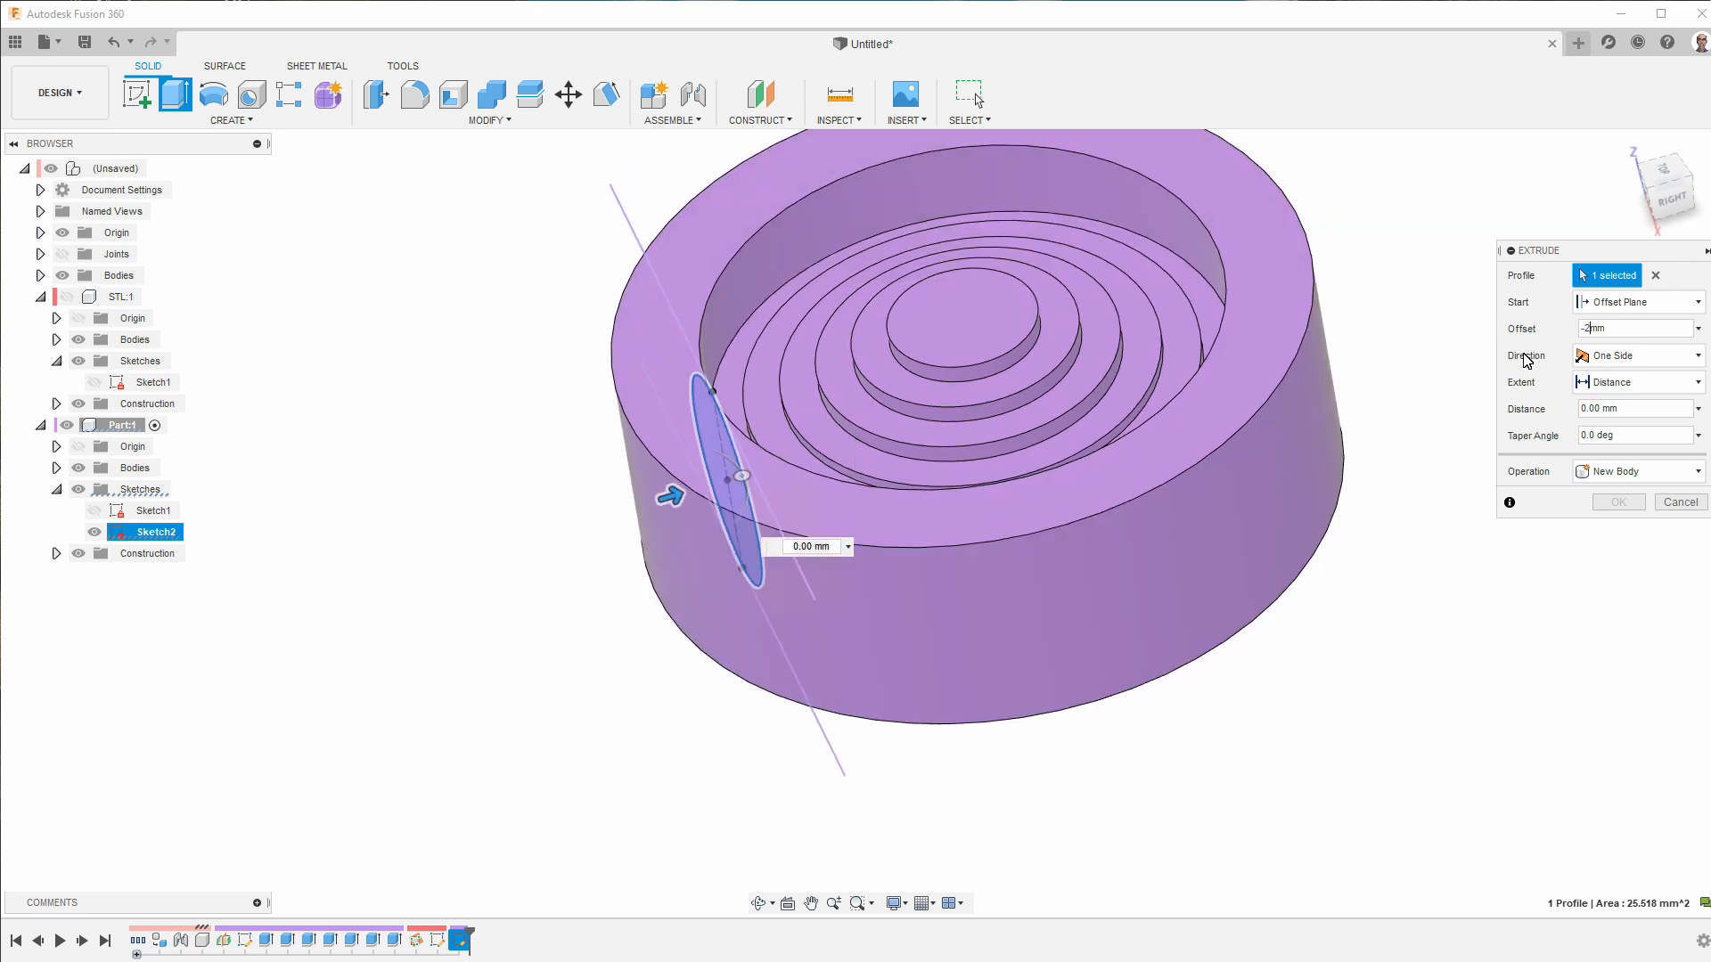
- Set the handle extrusion's distance to -20 mm and join it to the disc
key("Tab")
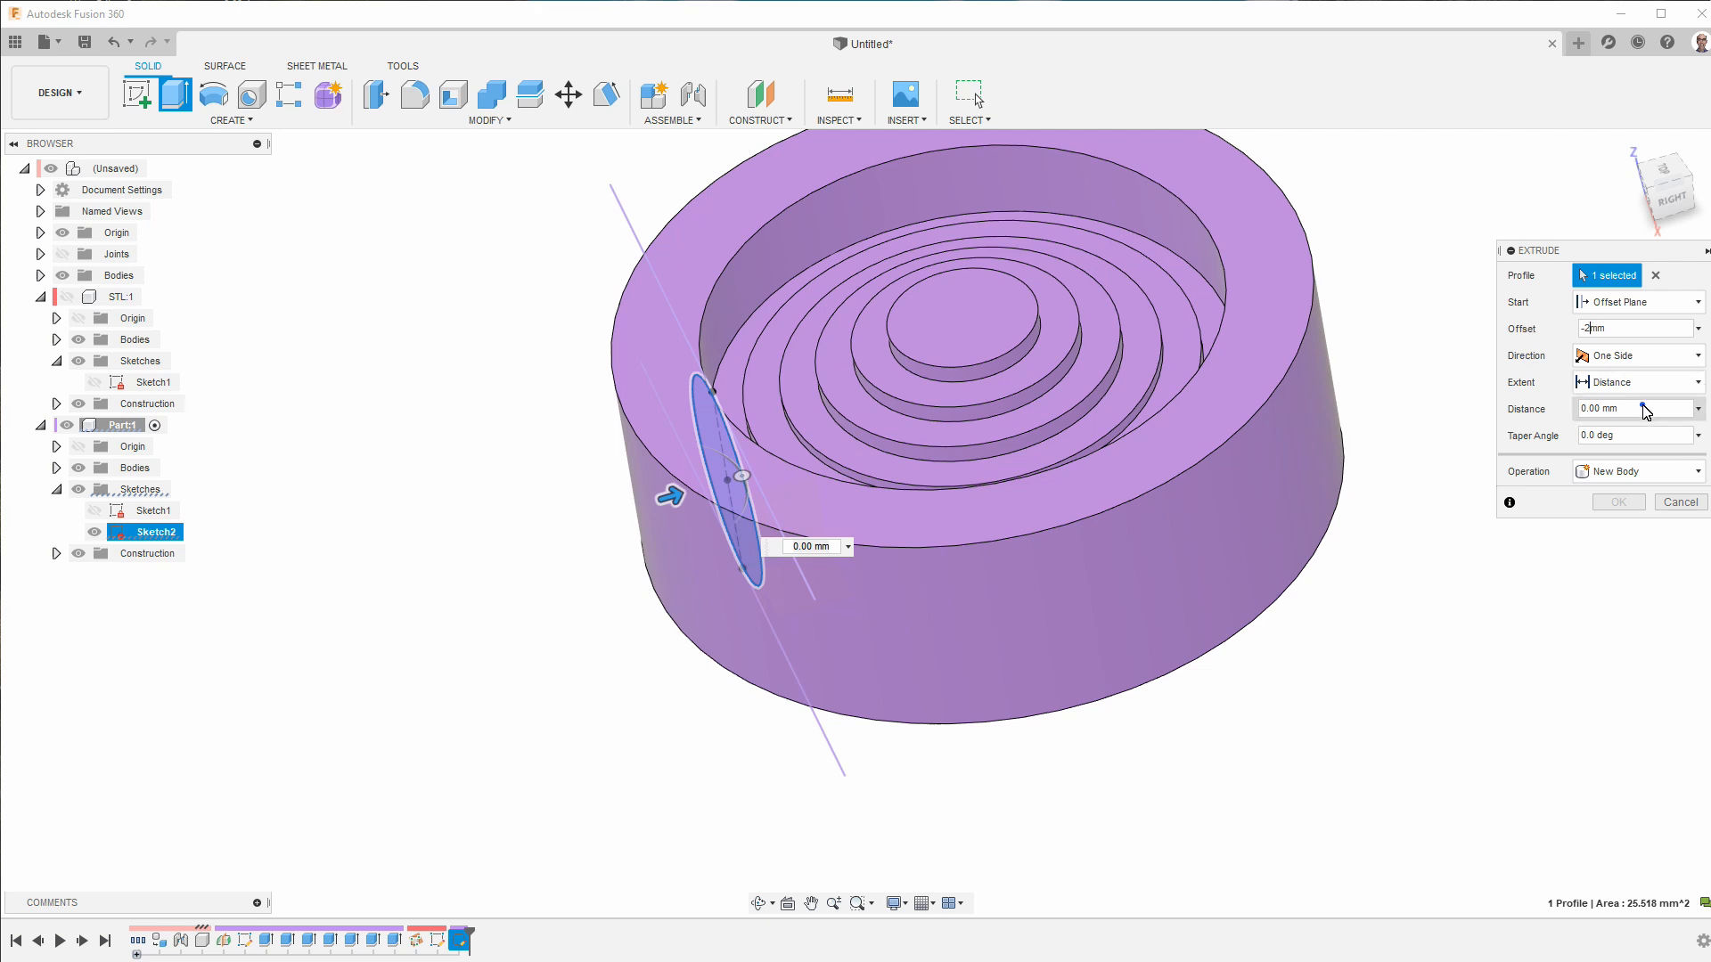
type("20")
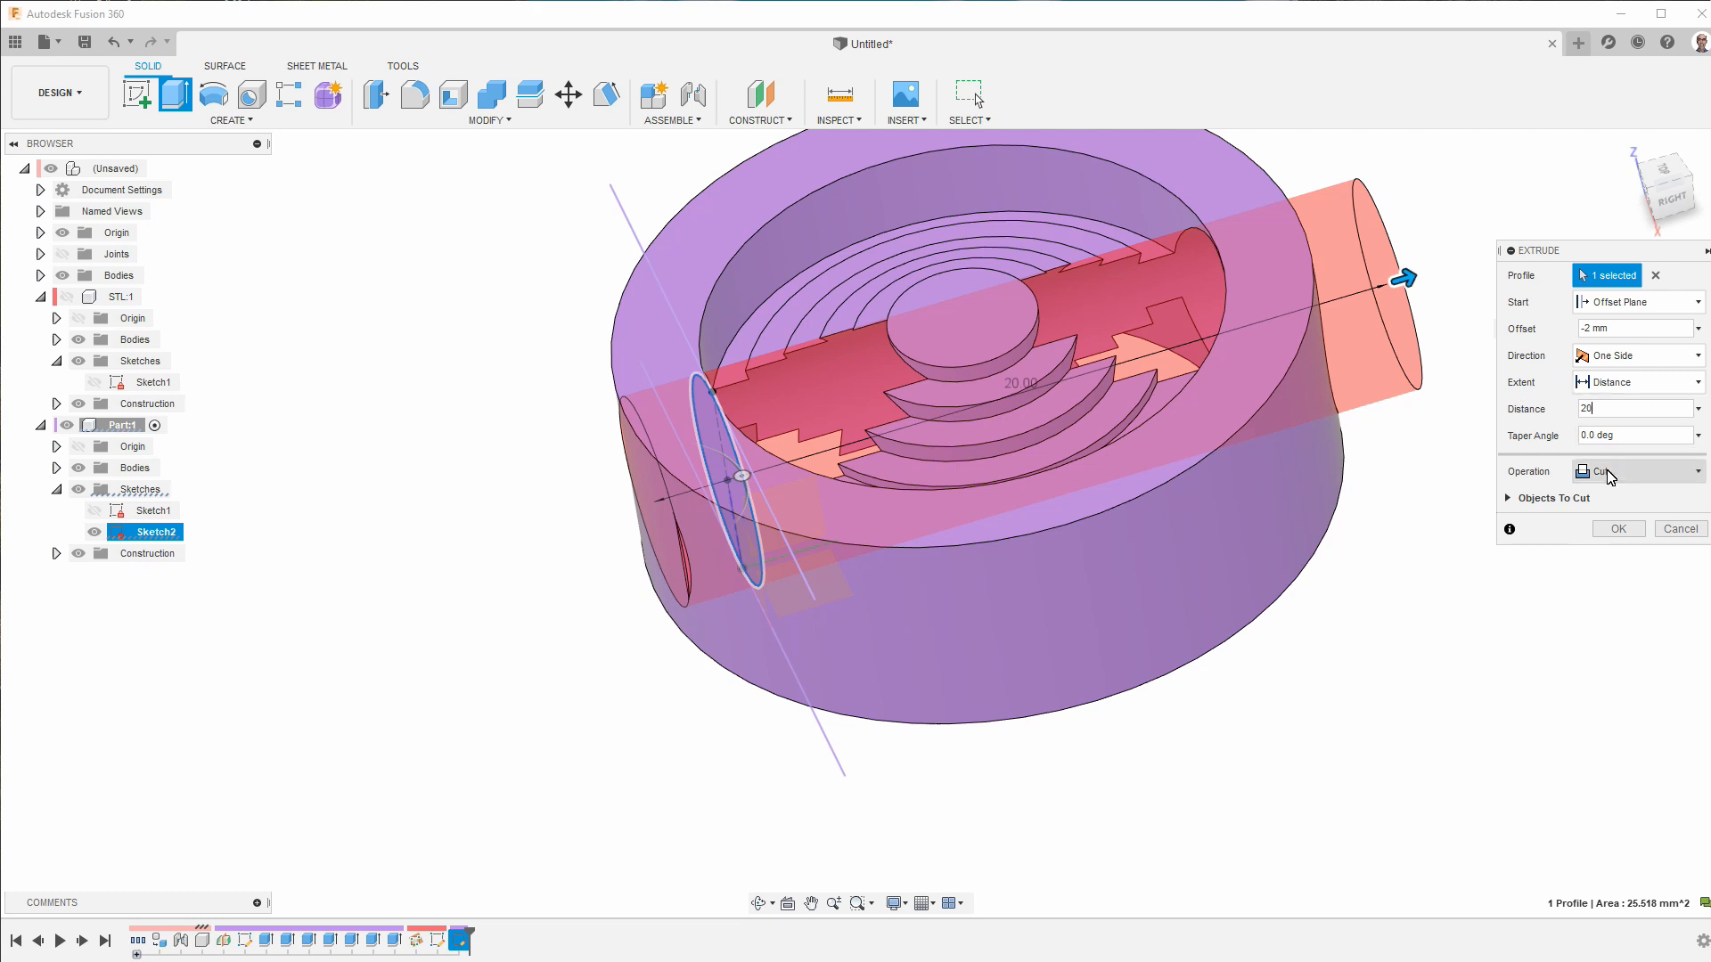
type("-")
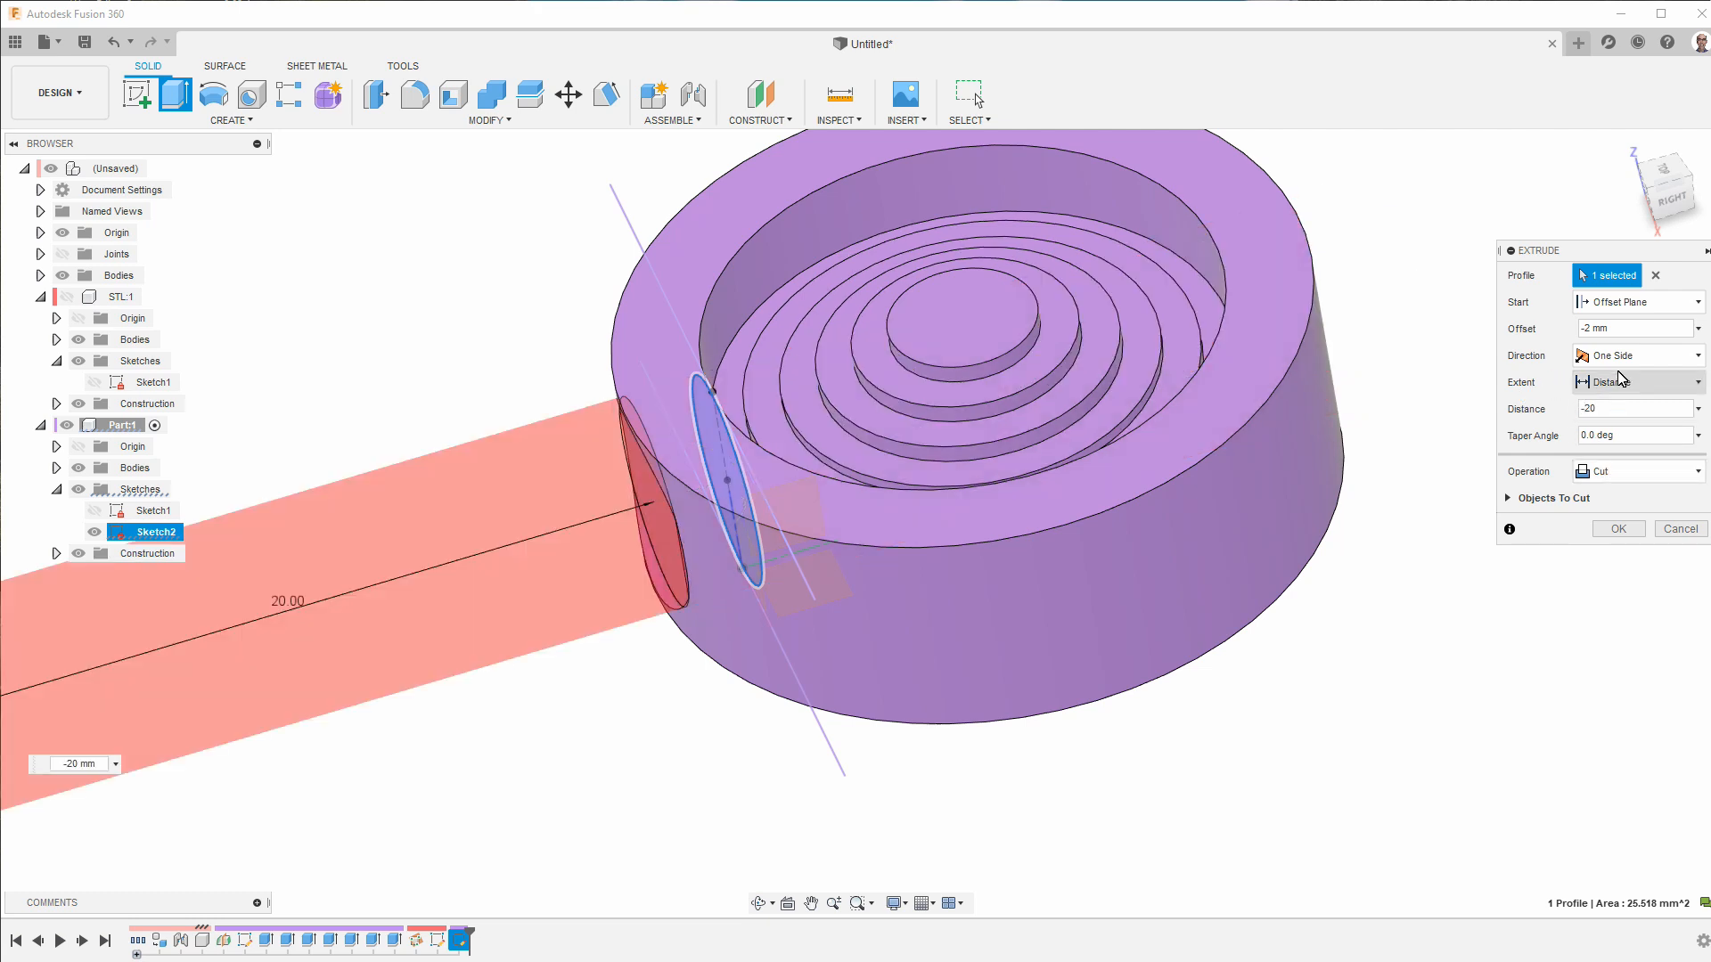
left_click(1620, 474)
left_click(1610, 495)
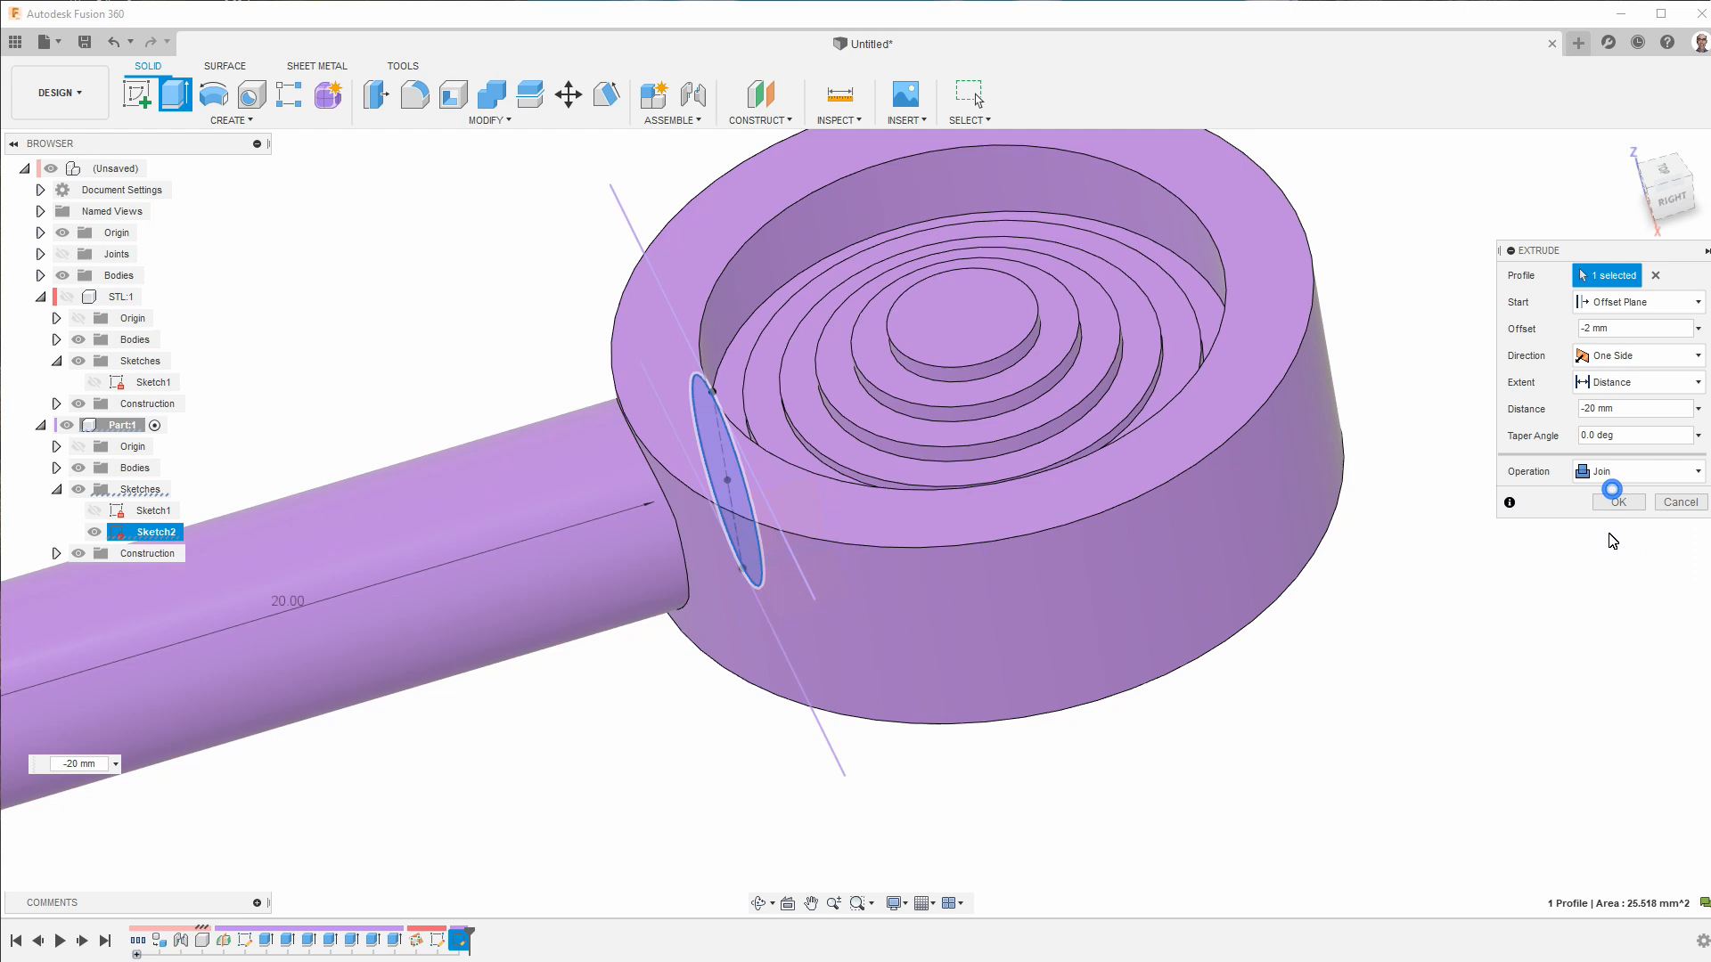
left_click(1623, 504)
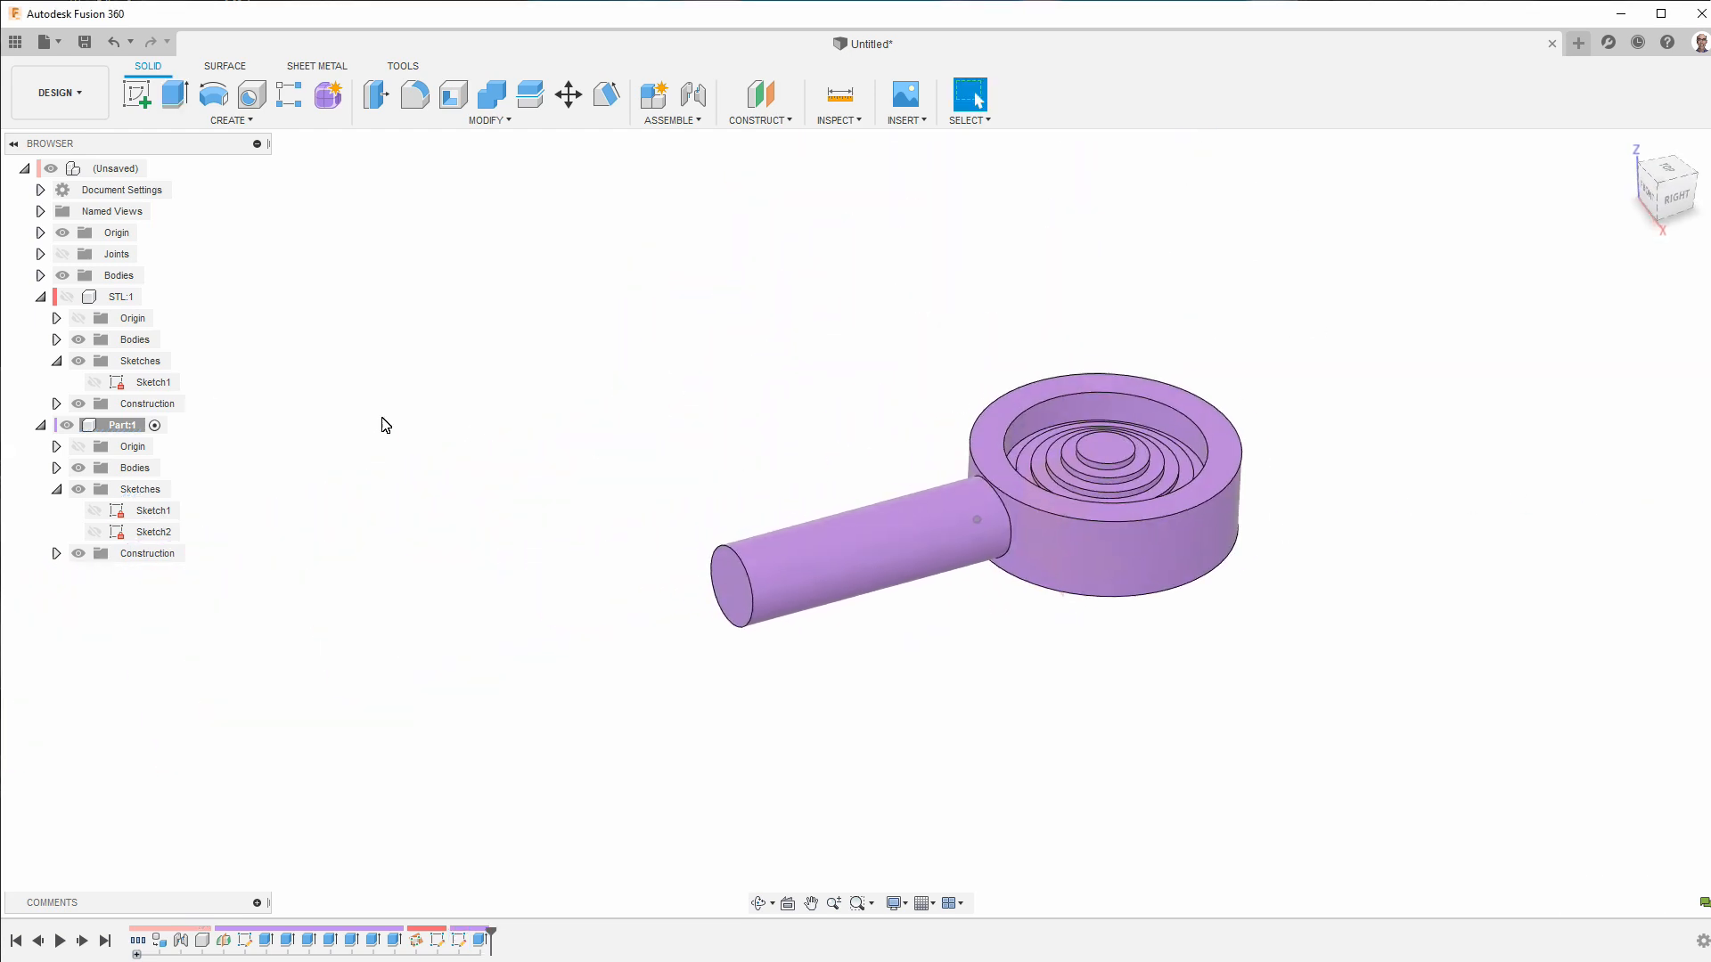
- Show the STL component for comparison and change the handle extrusion's distance to -5 mm
left_click(67, 298)
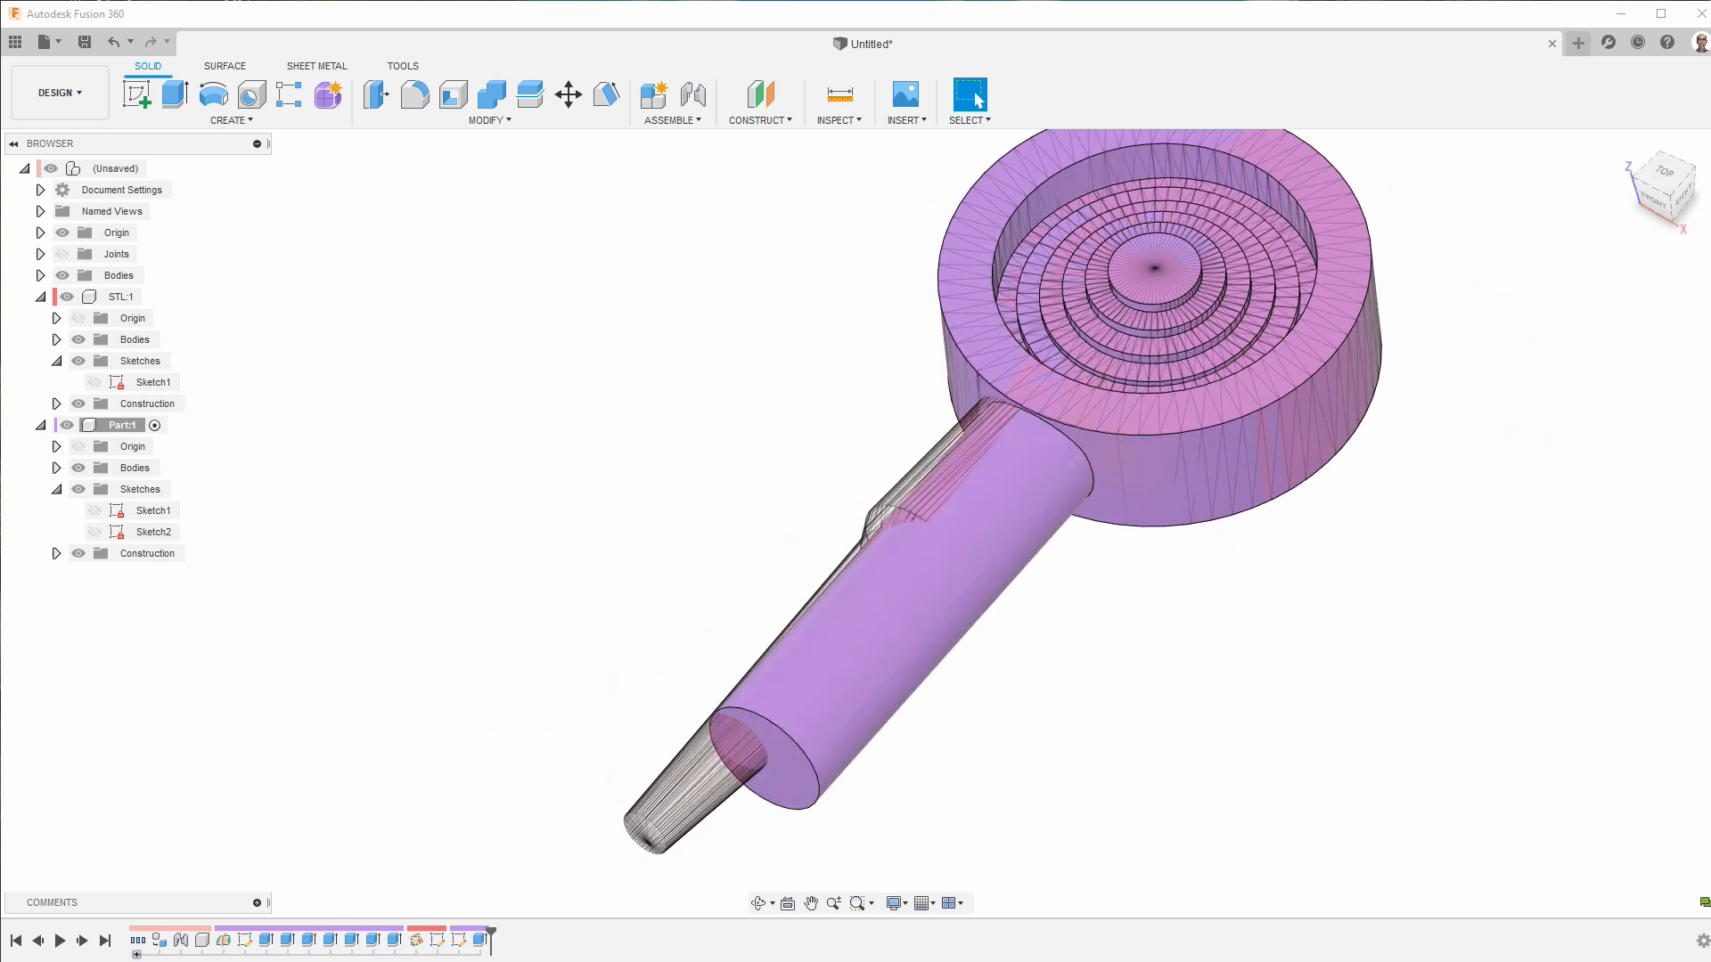
right_click(471, 940)
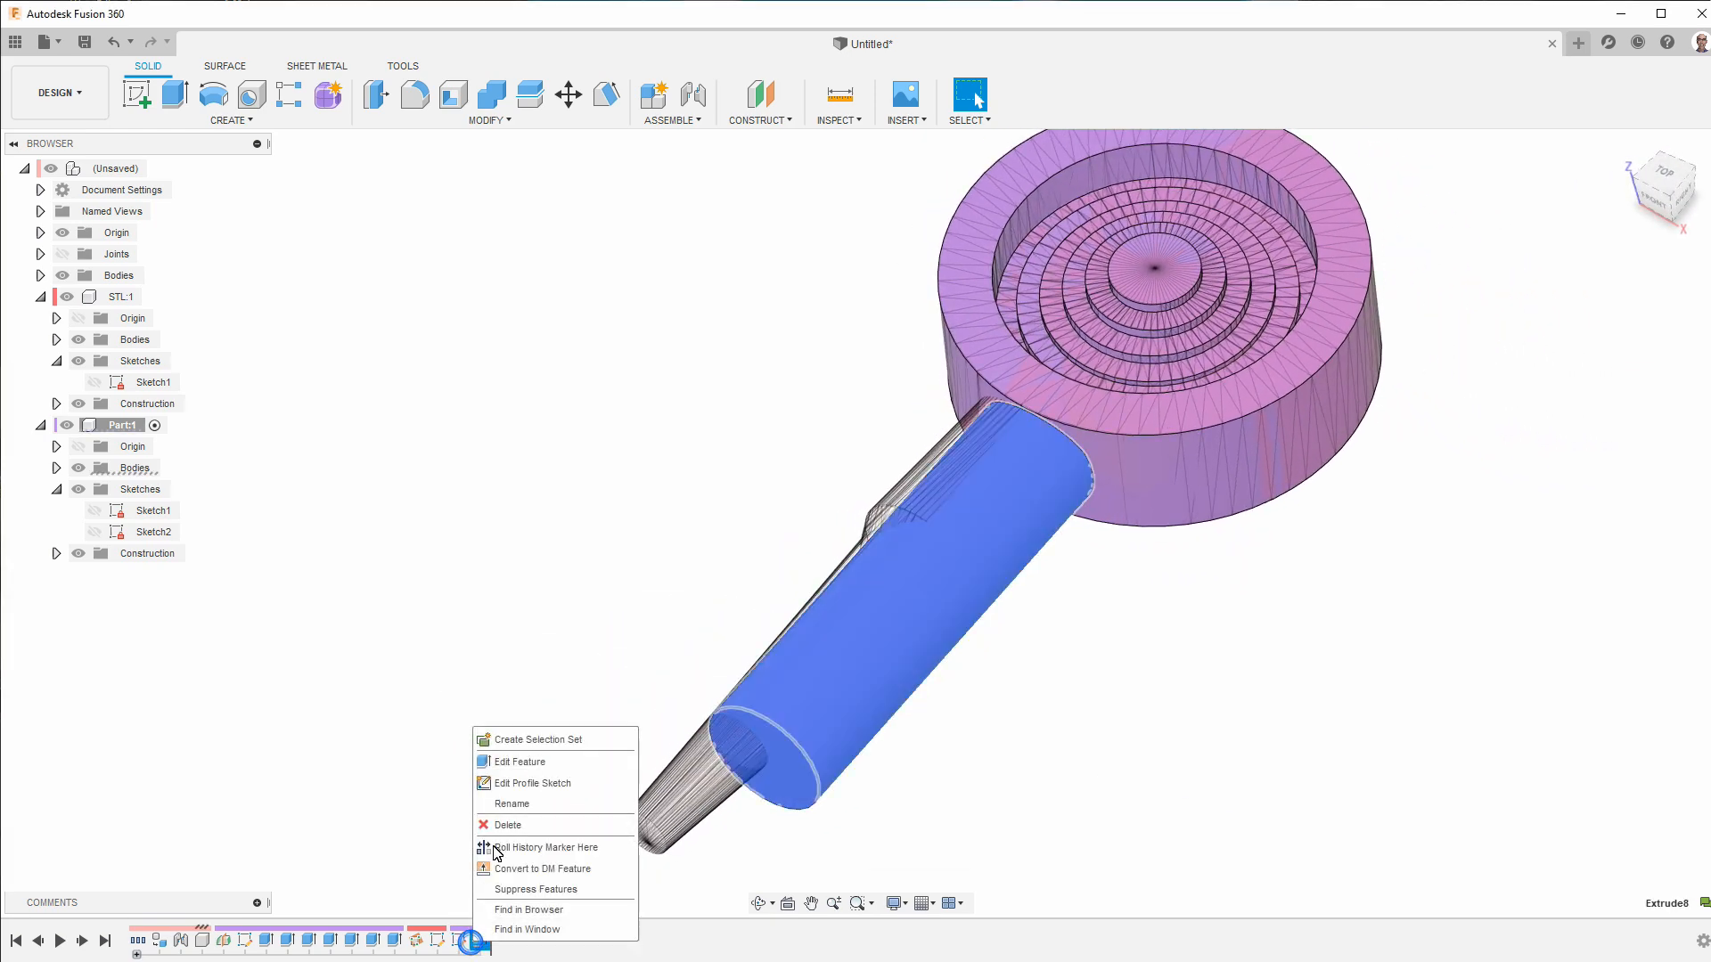
left_click(510, 762)
left_click(1593, 409)
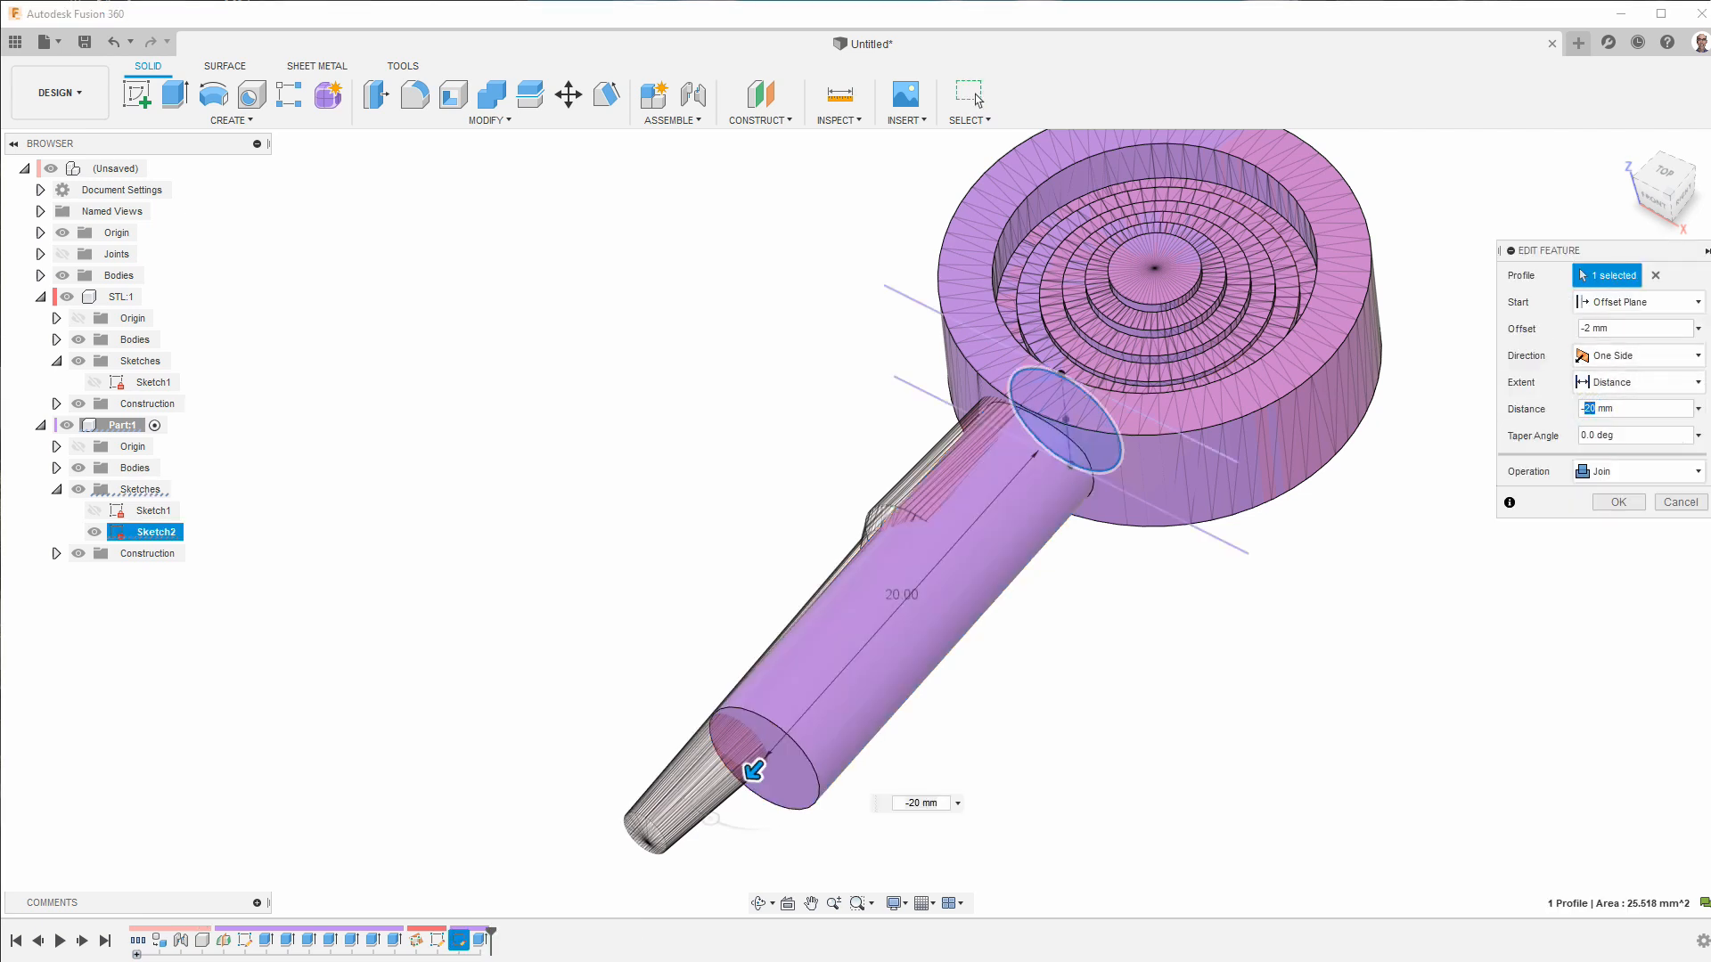
type("-5")
key("Return")
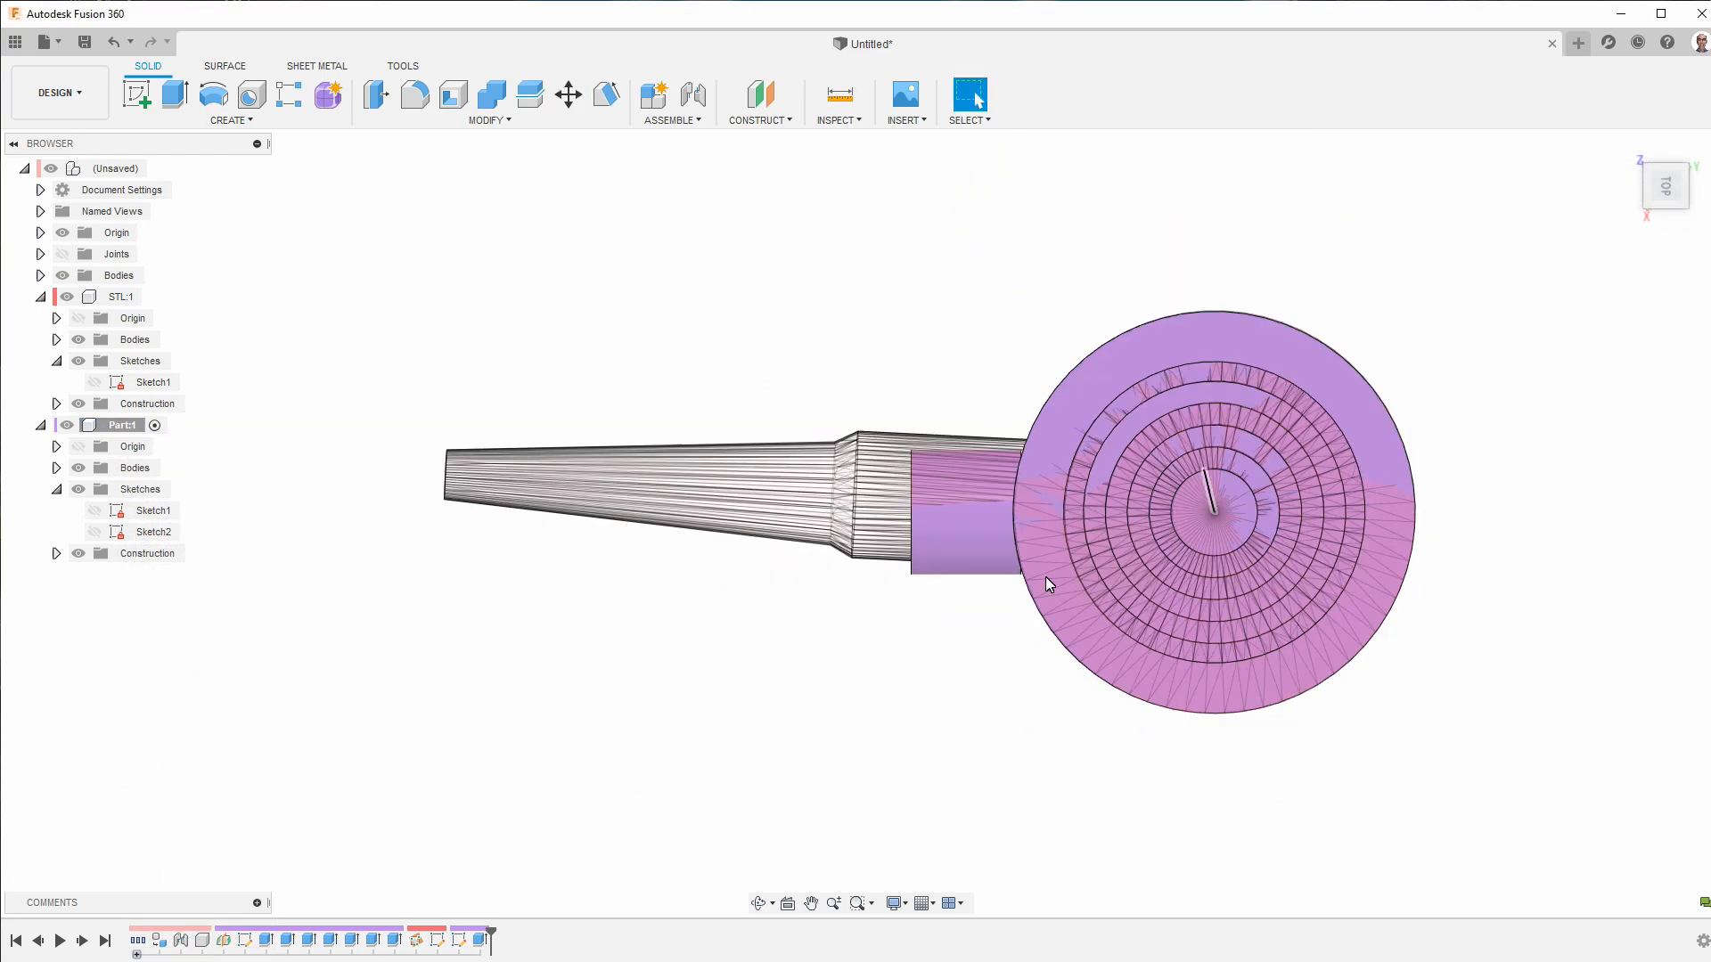
- Hide the STL component and construct an axis through the cylindrical inner wall of the disc's rim
middle_click_drag(727, 796, 1328, 446, "shift")
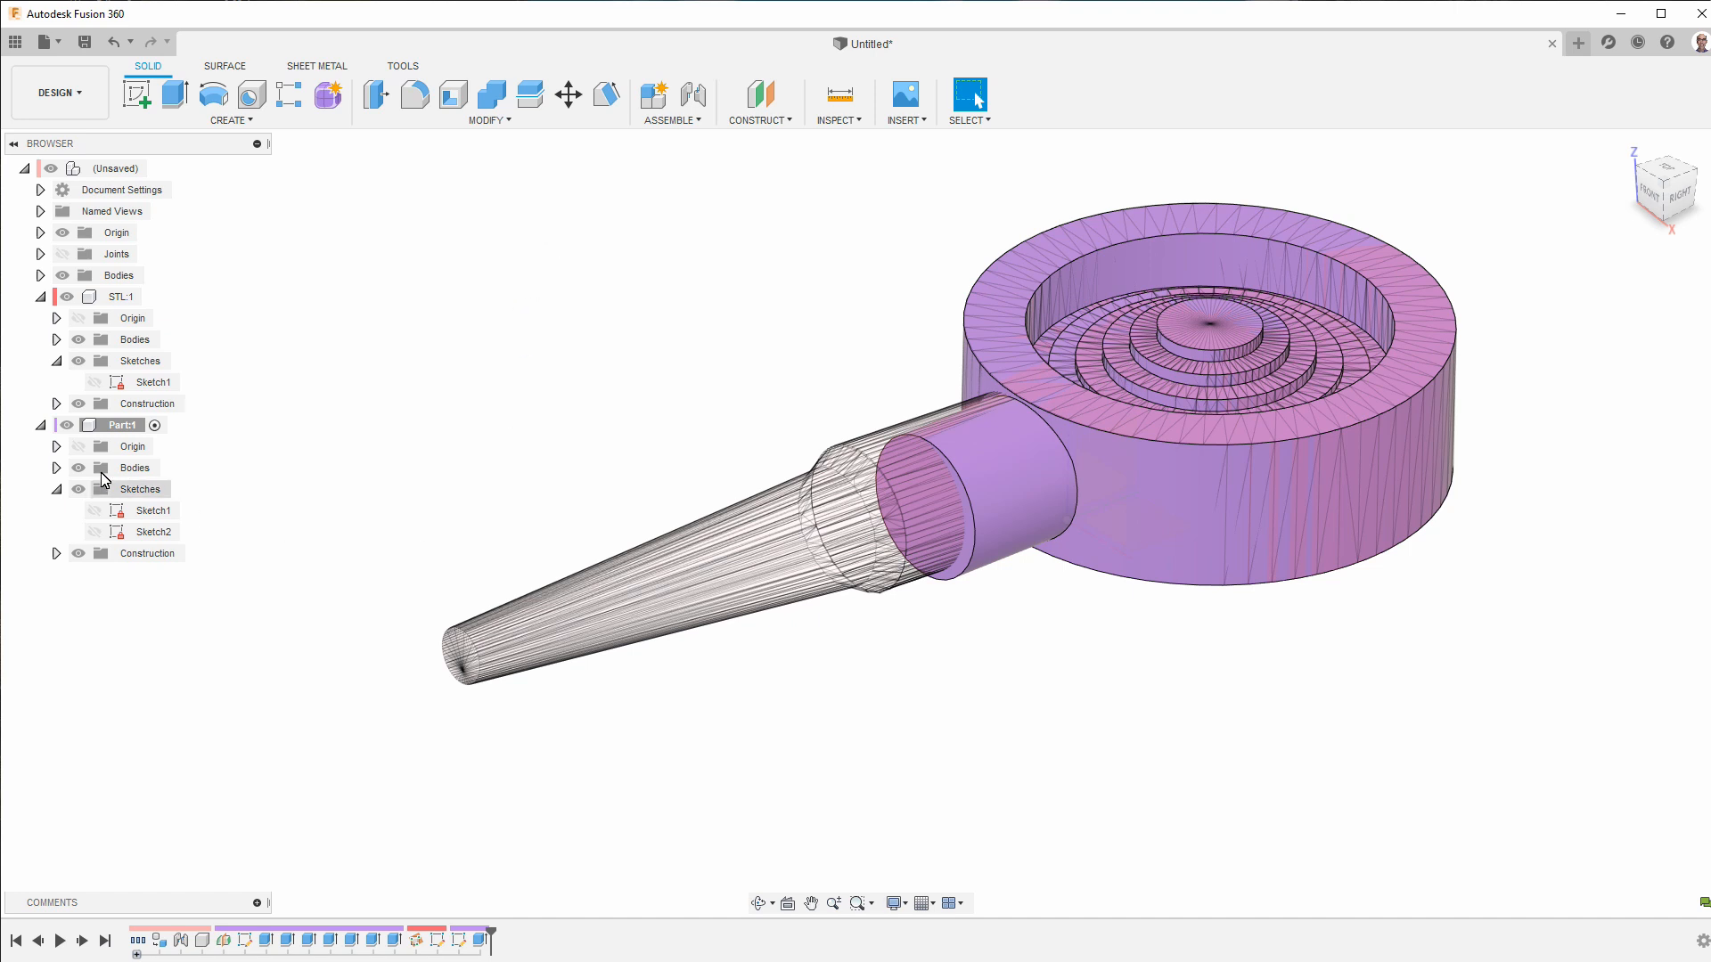
left_click(62, 297)
left_click(522, 258)
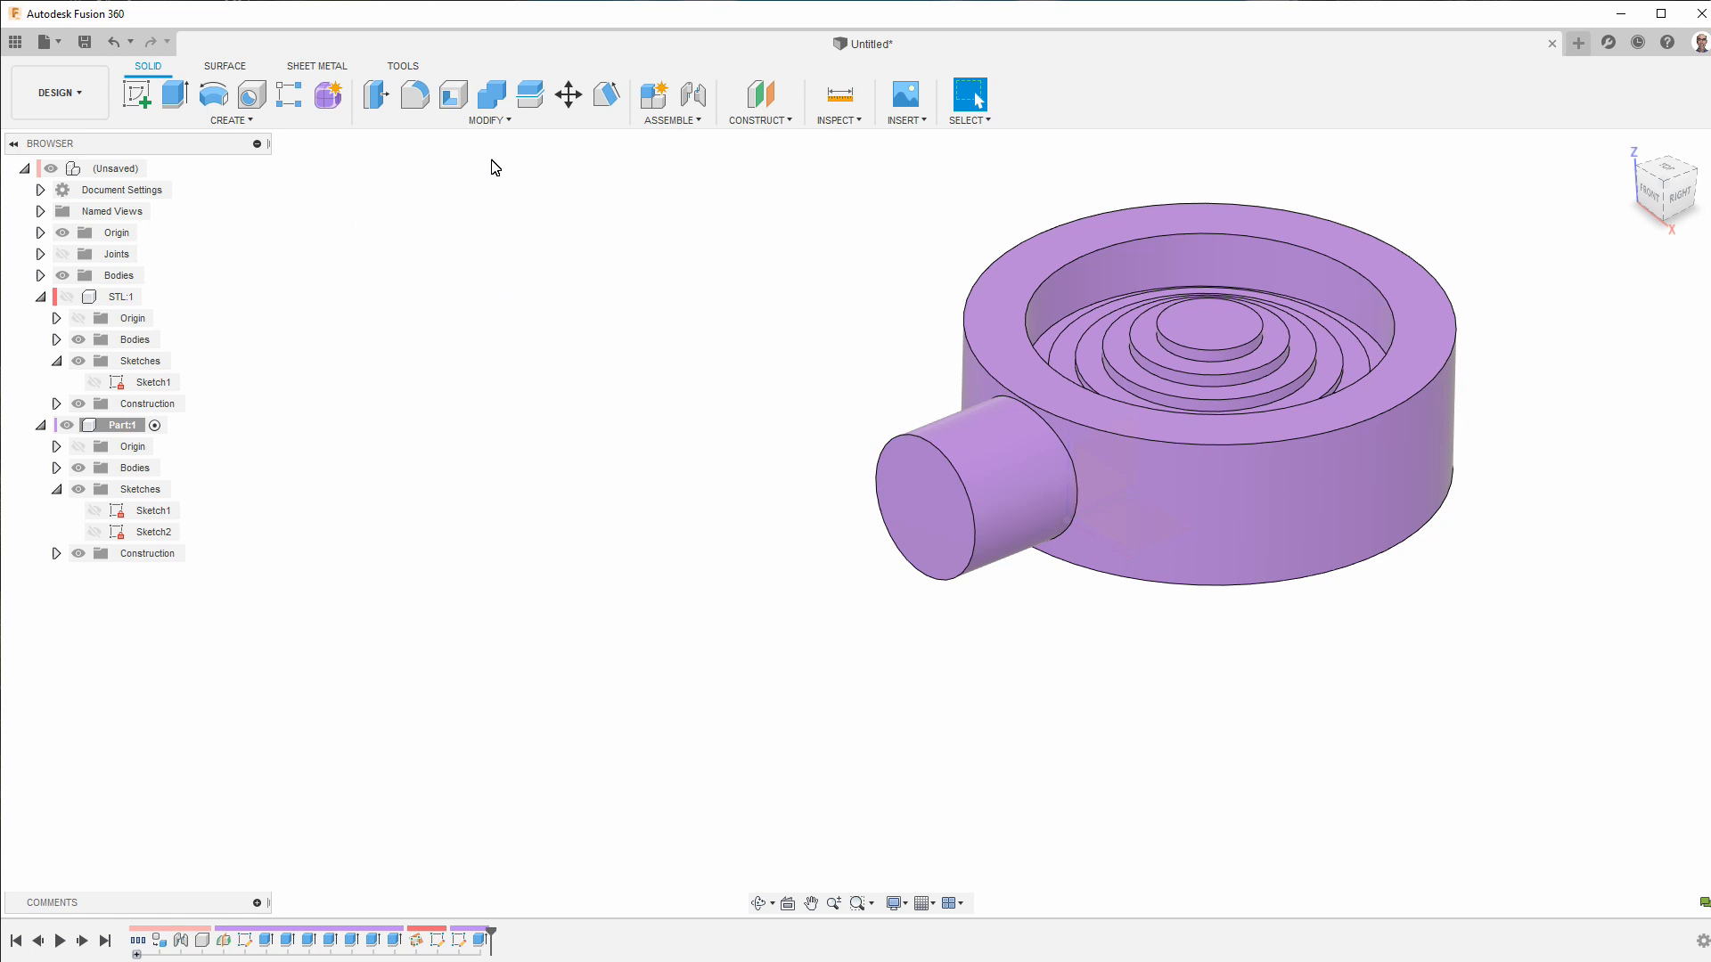
left_click(777, 122)
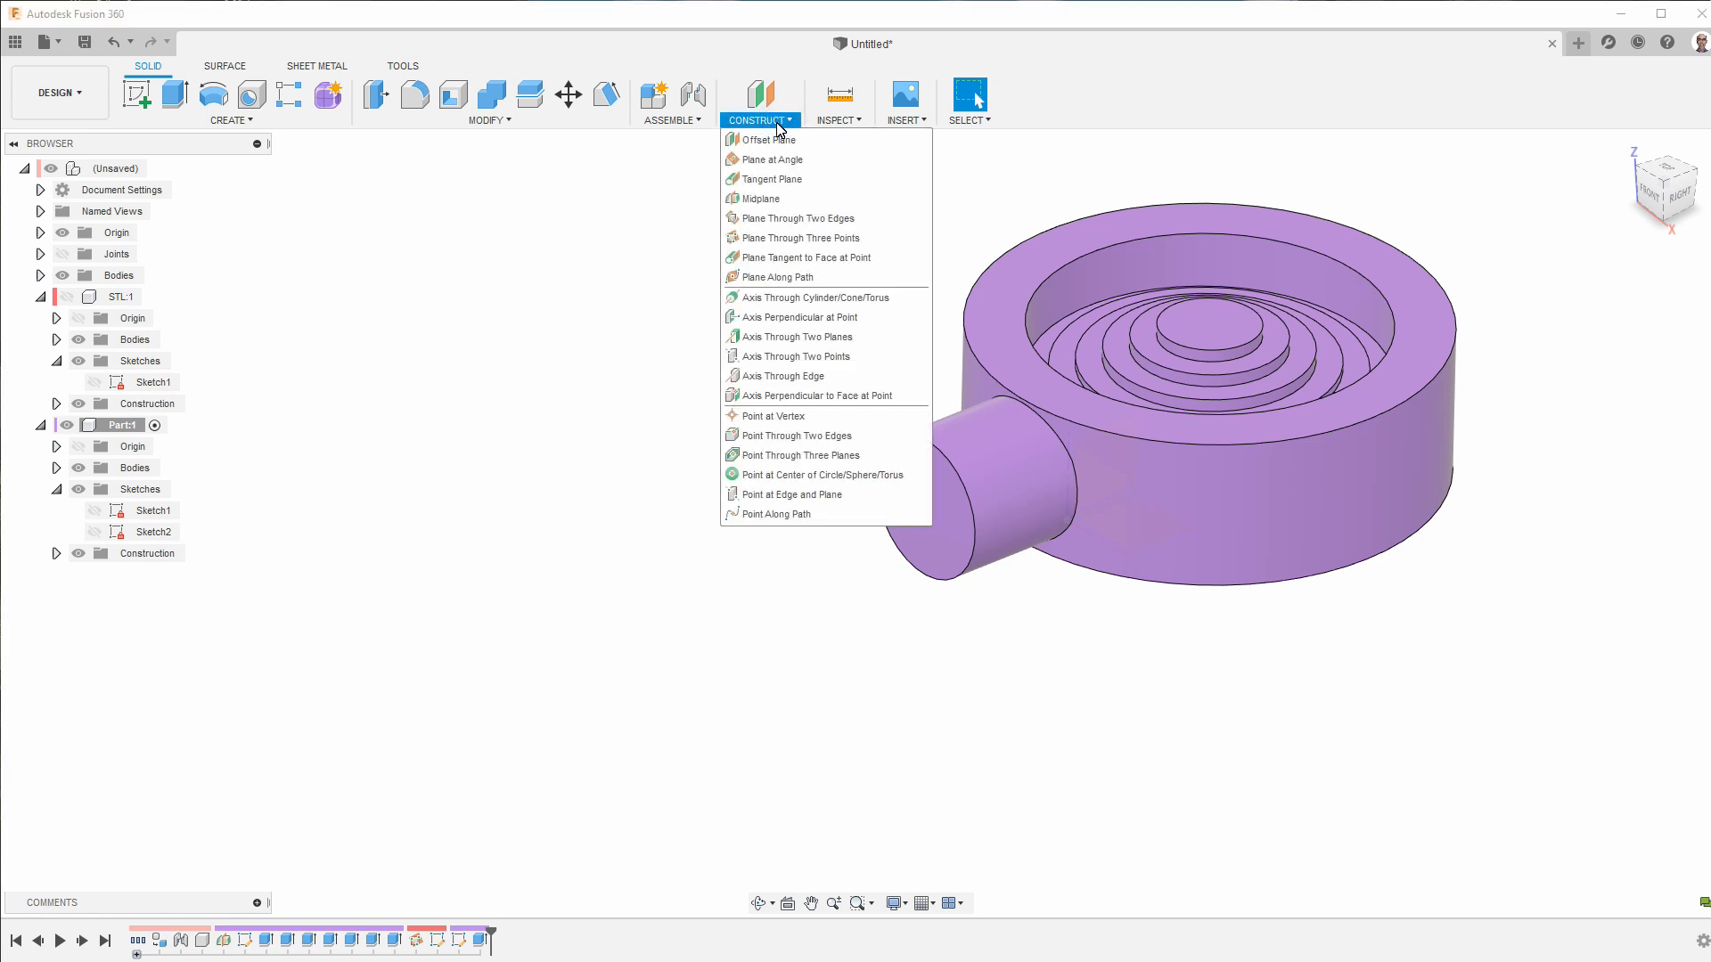
left_click(771, 298)
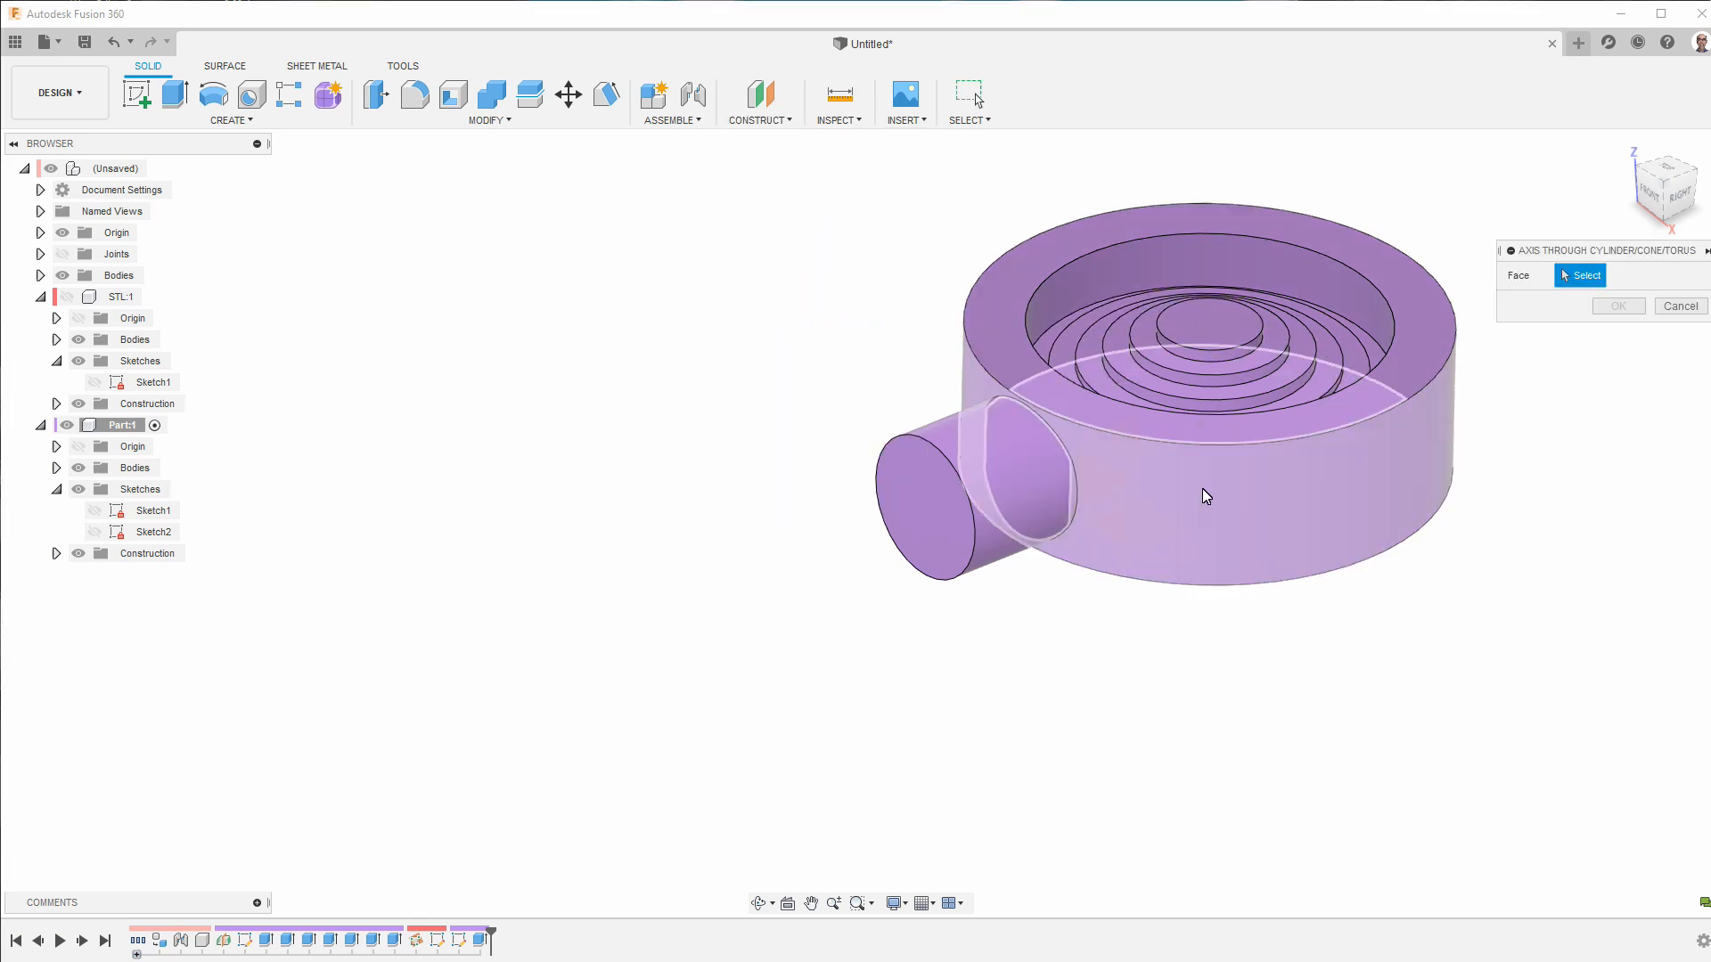
left_click(1226, 258)
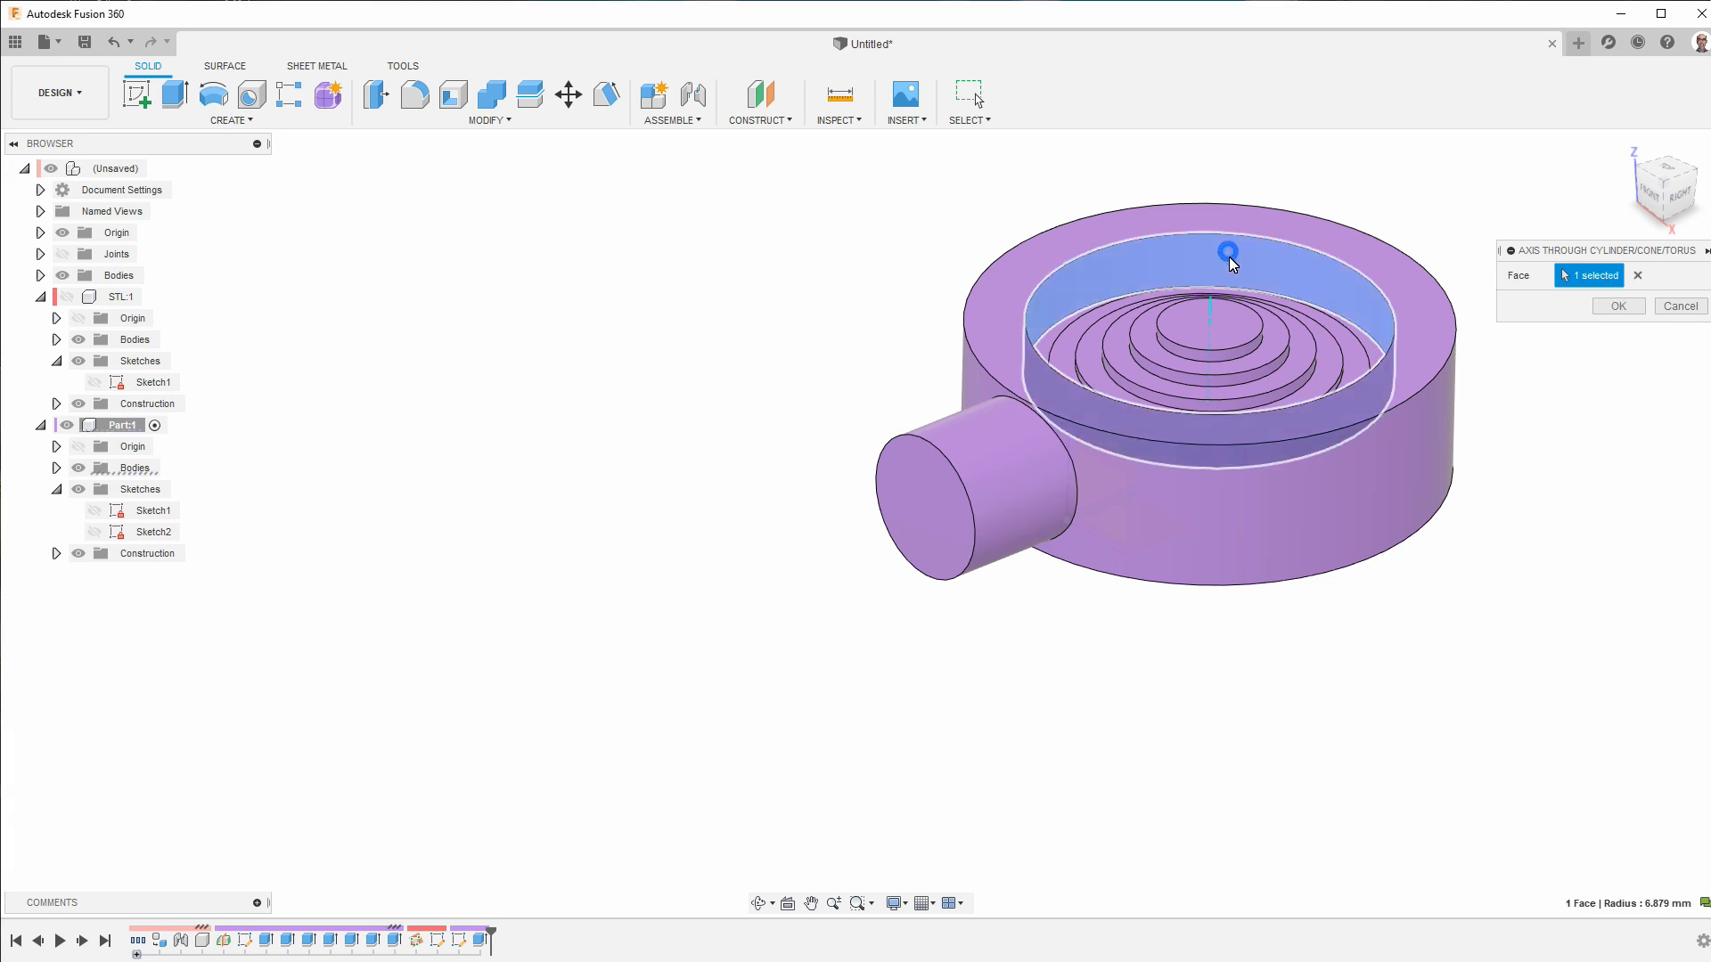
left_click(1618, 306)
- Set up a rotation of the Part component about the disc's central axis, with the STL component shown for alignment from above
right_click(120, 425)
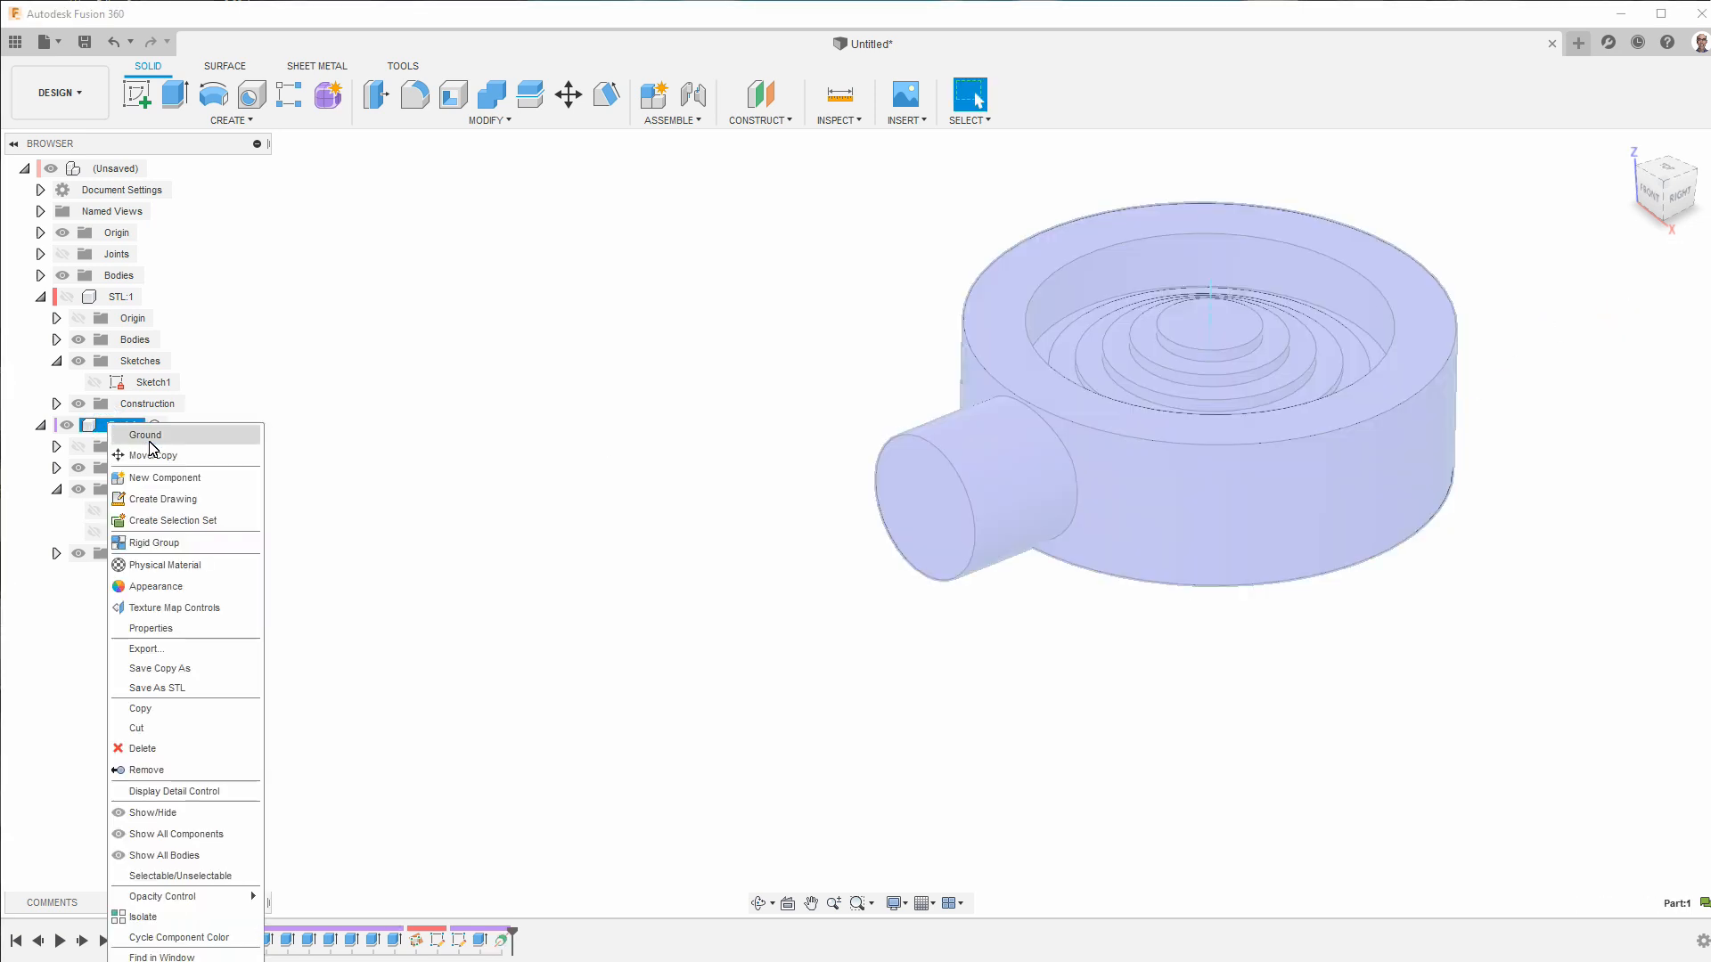
left_click(151, 456)
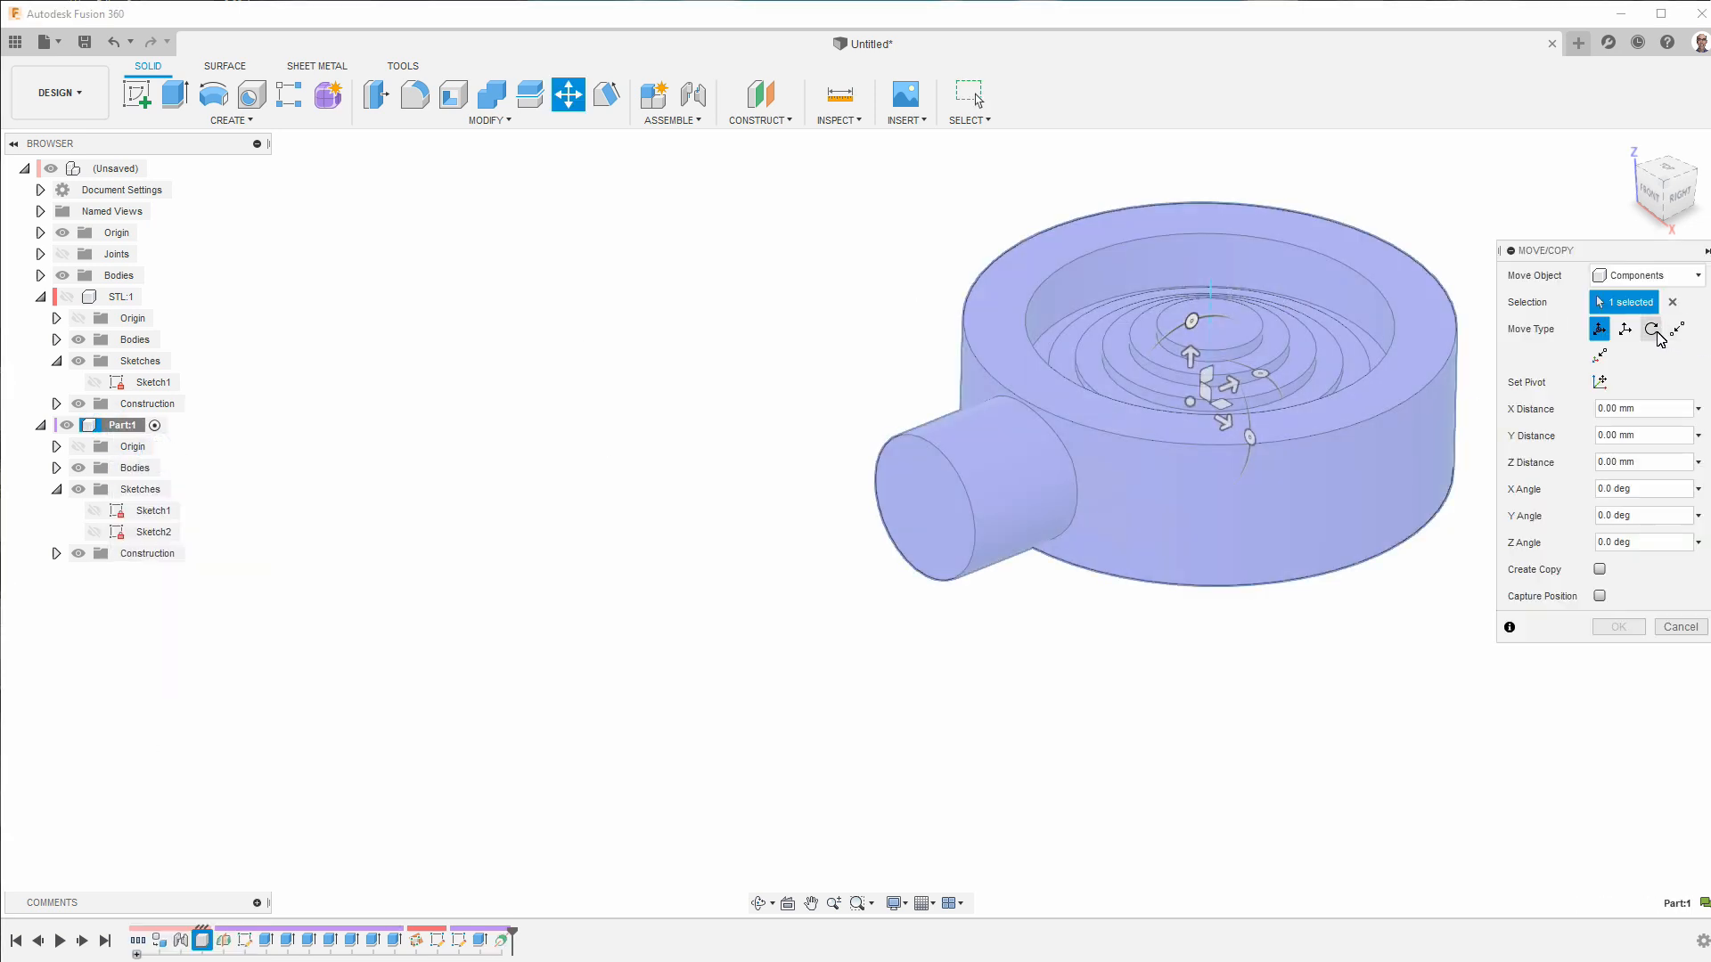
left_click(1651, 330)
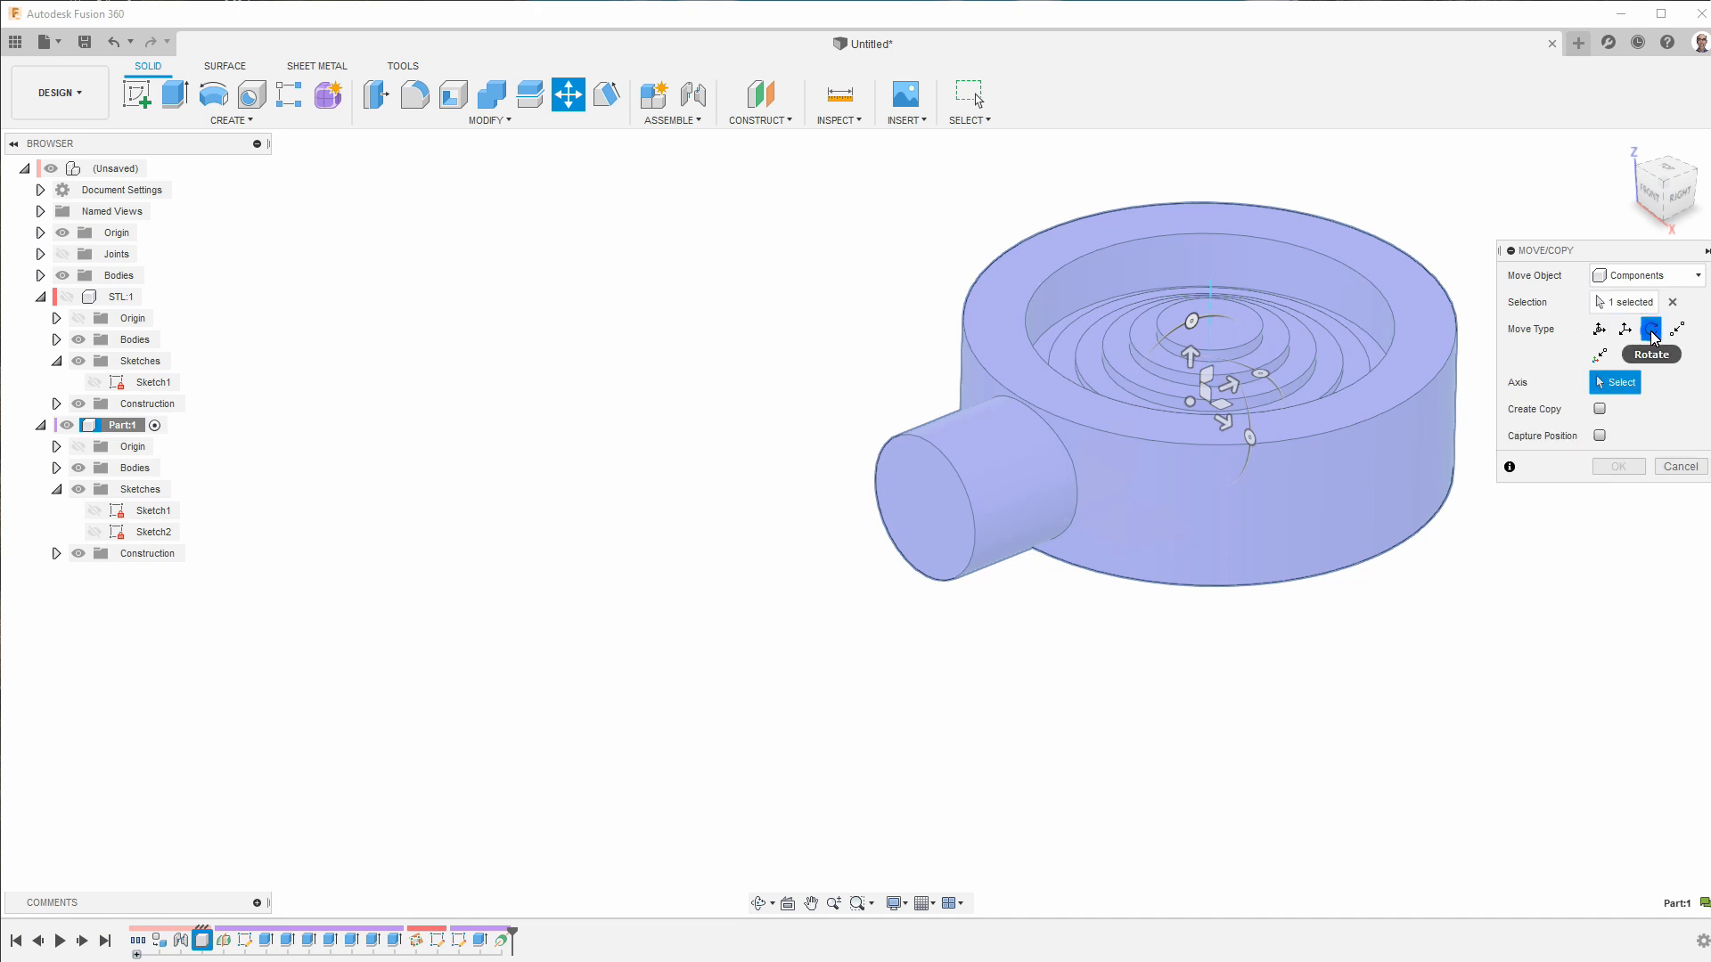
left_click(1210, 298)
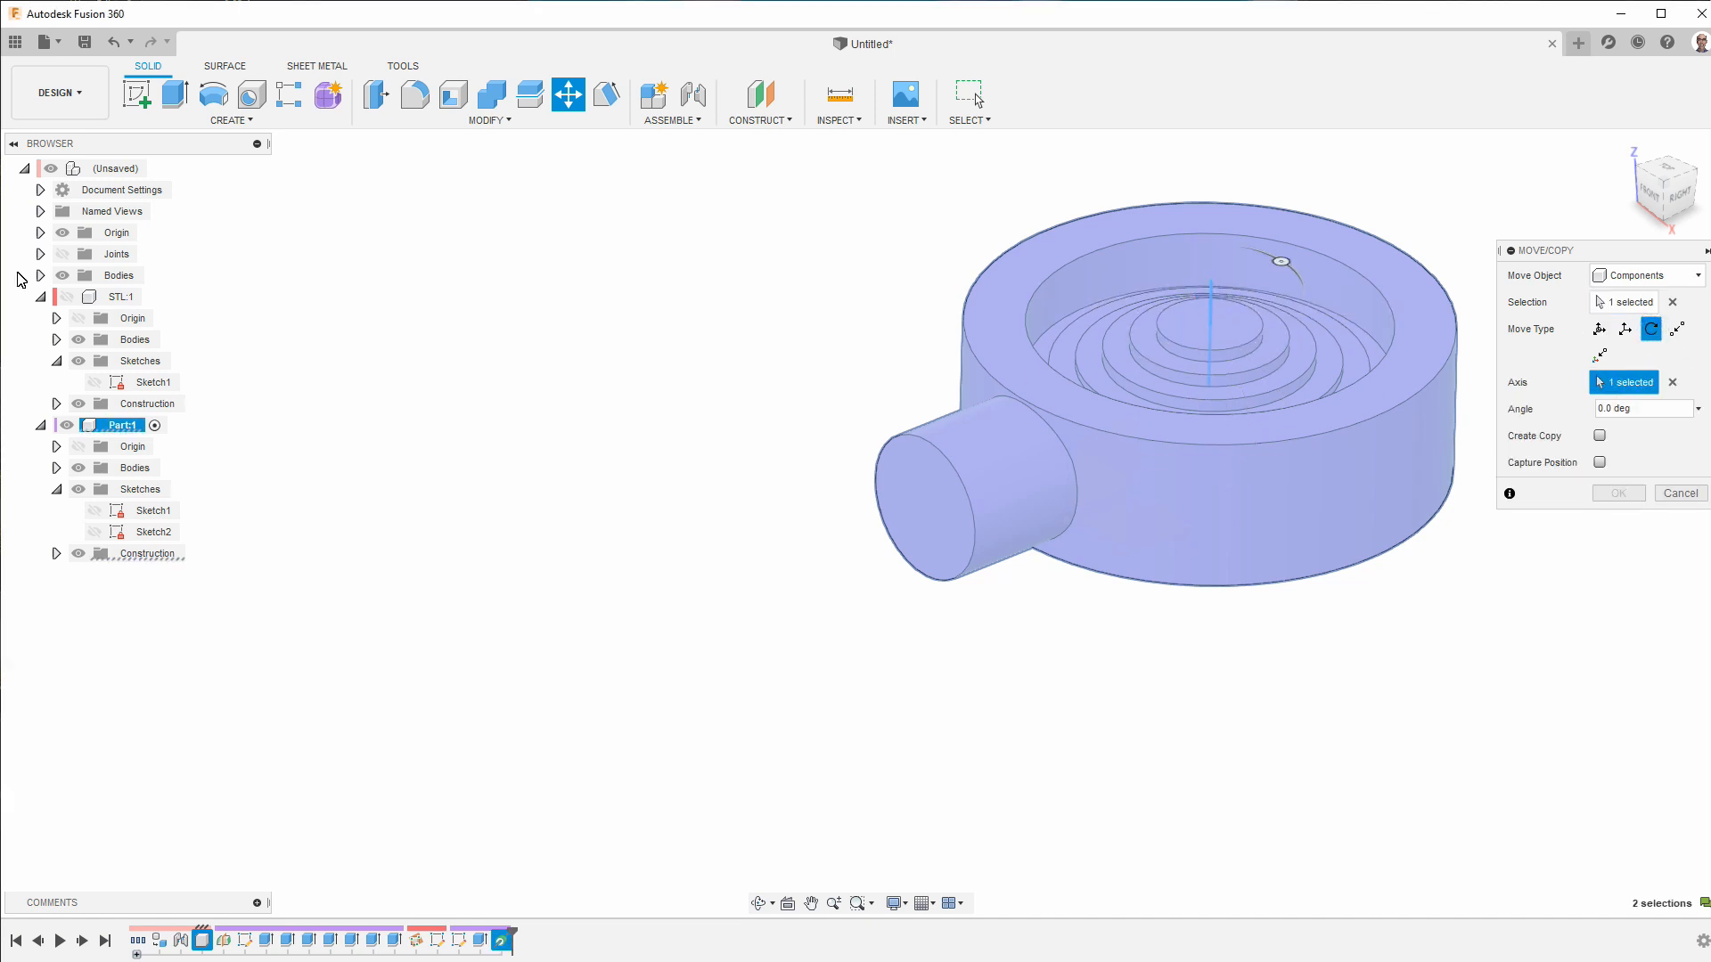
left_click(67, 297)
mouse_move(1692, 189)
left_mouse_down()
mouse_move(1706, 194)
mouse_move(1675, 179)
left_mouse_up()
left_click(1669, 167)
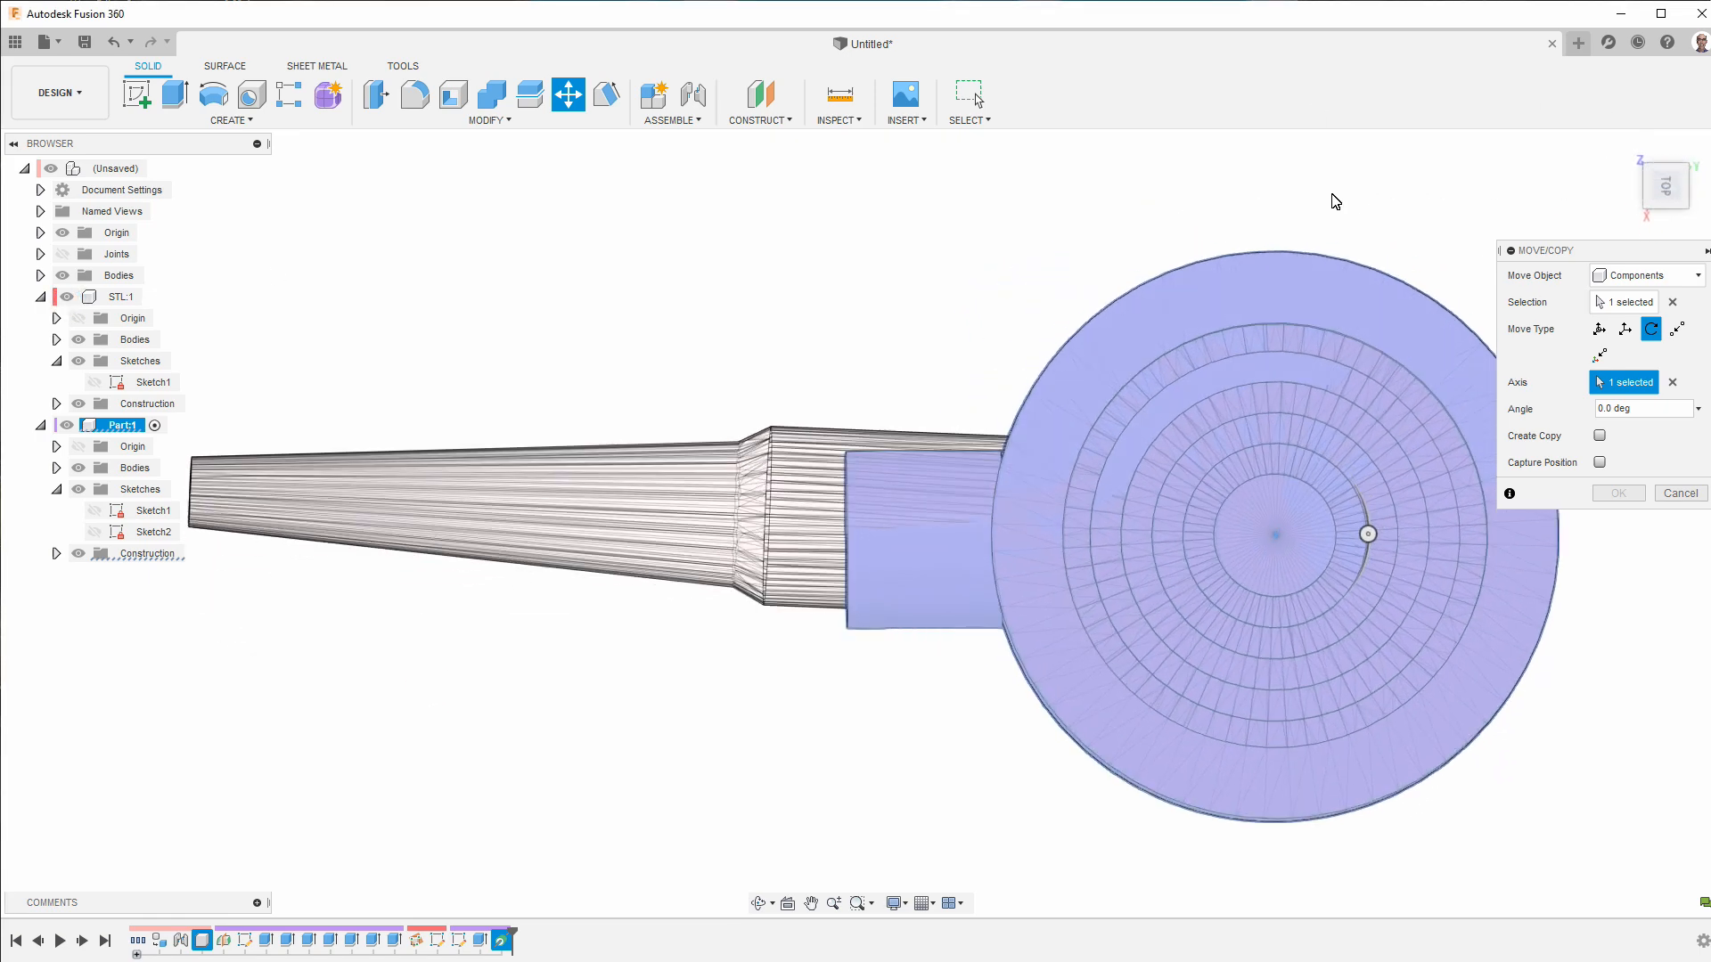
- Rotate the Part component by -2.7 deg to align its handle with the STL mesh
left_click_drag(1367, 542, 1664, 558)
scroll(1020, 505, "up", 5)
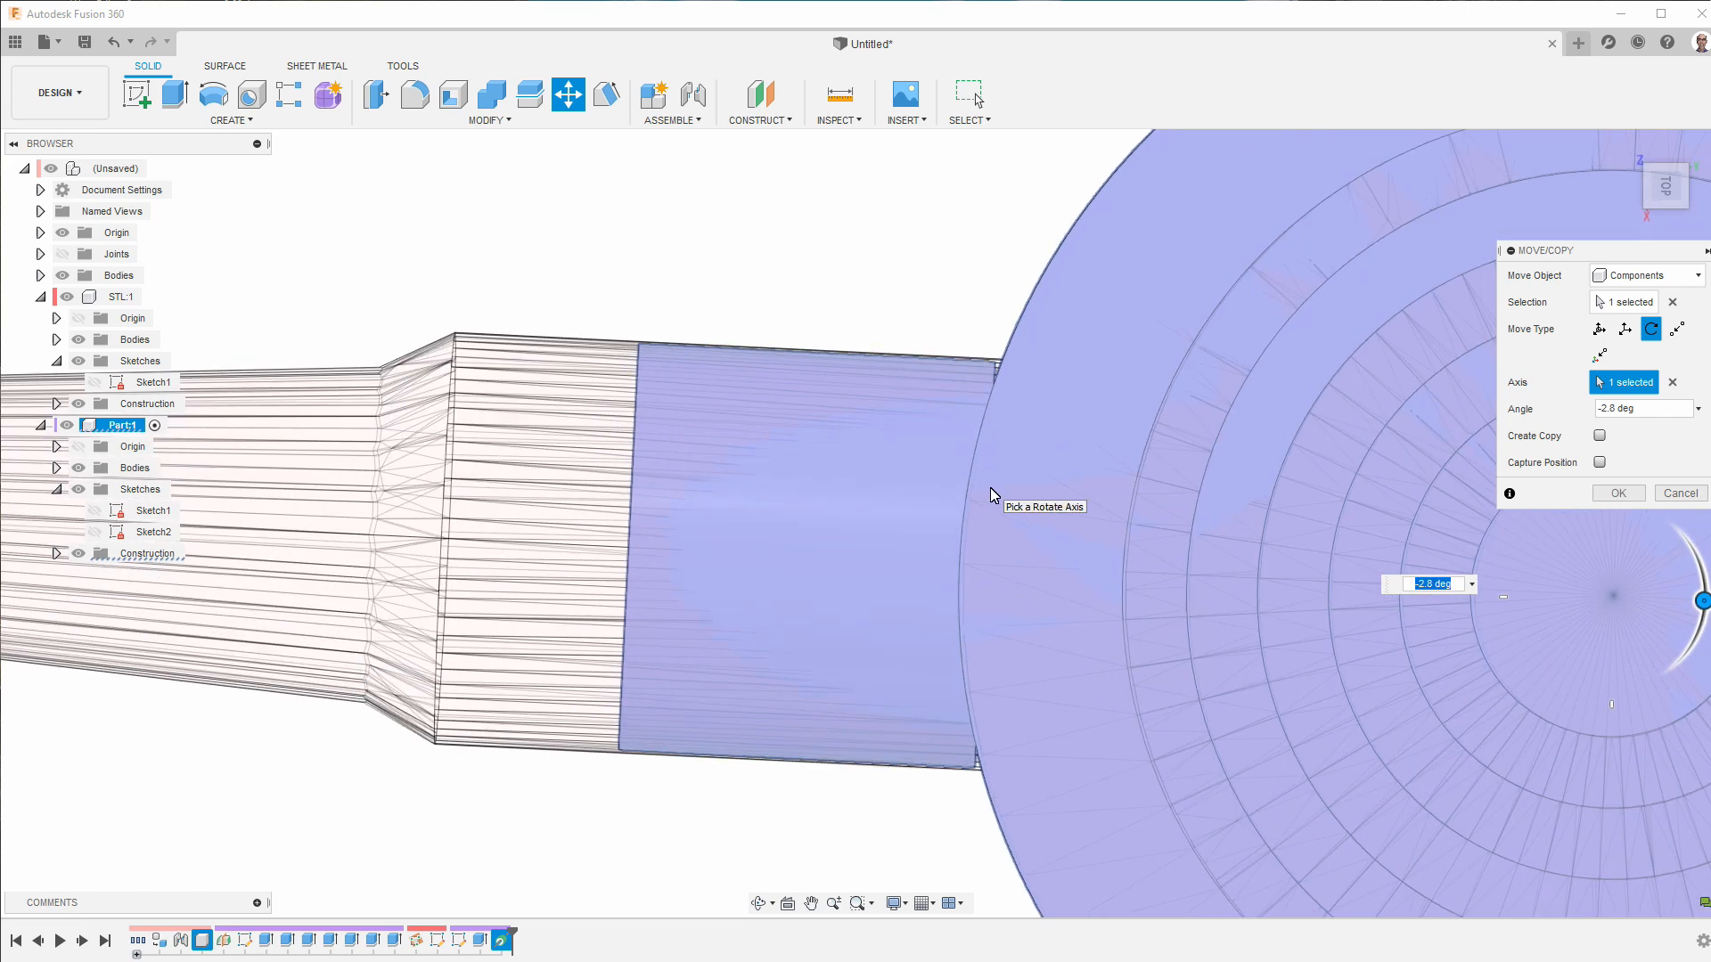
left_click(1431, 591)
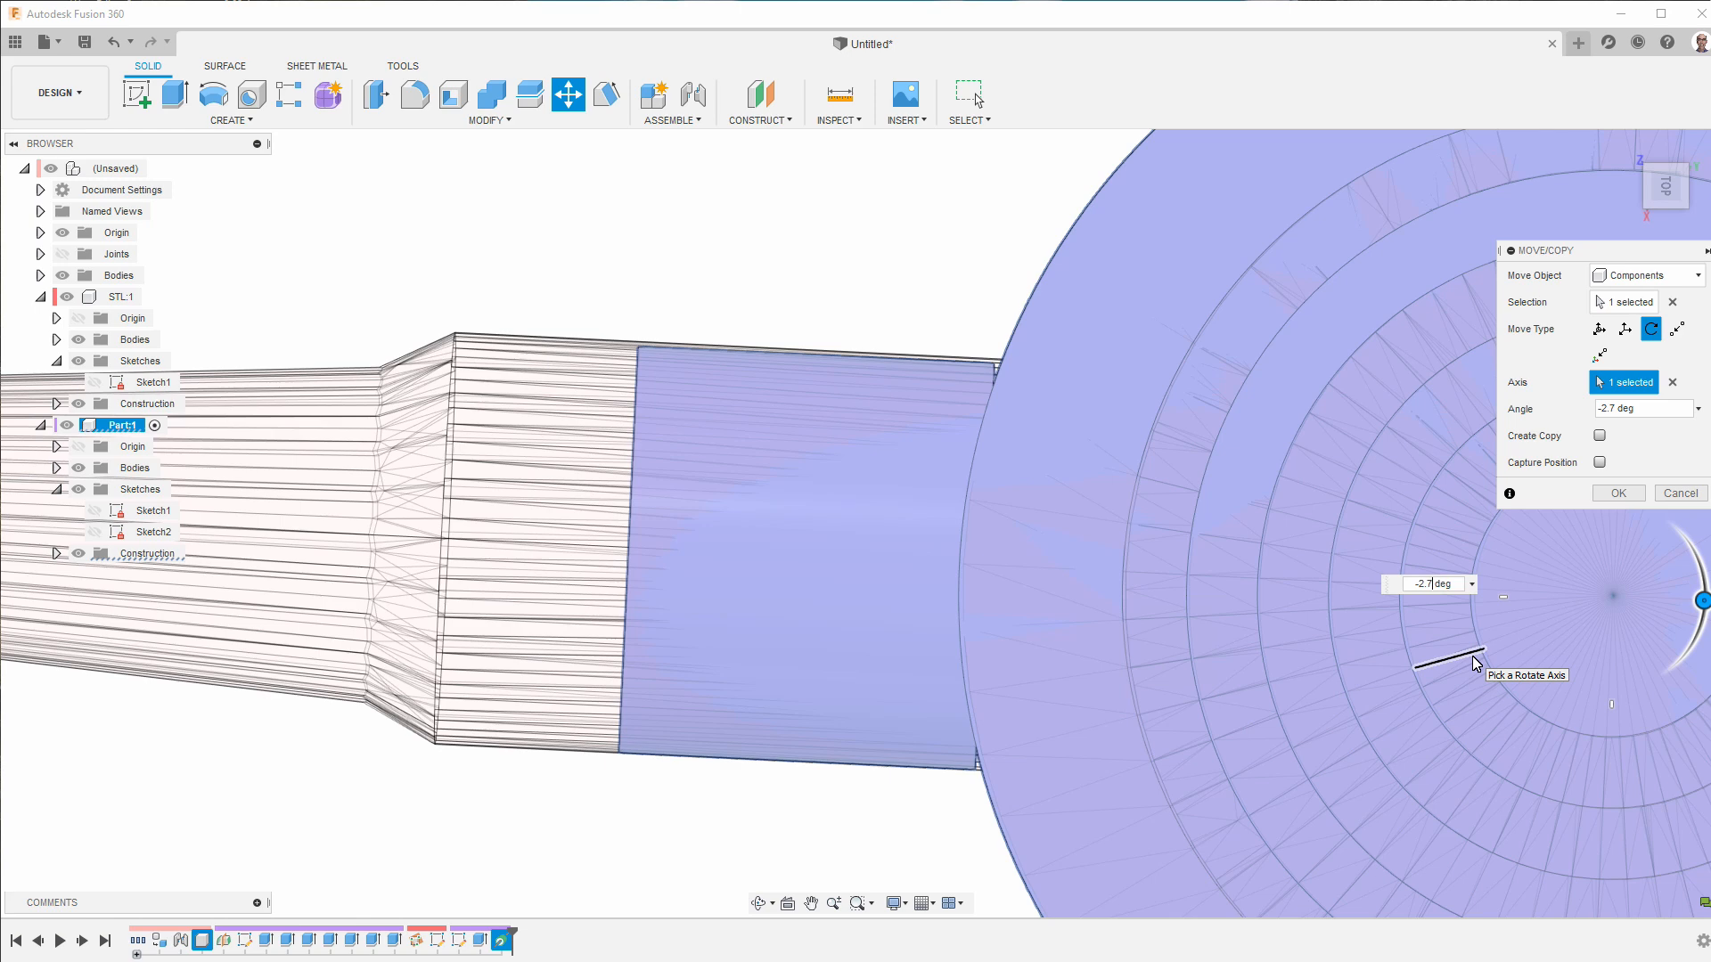
scroll(623, 810, "up", 5)
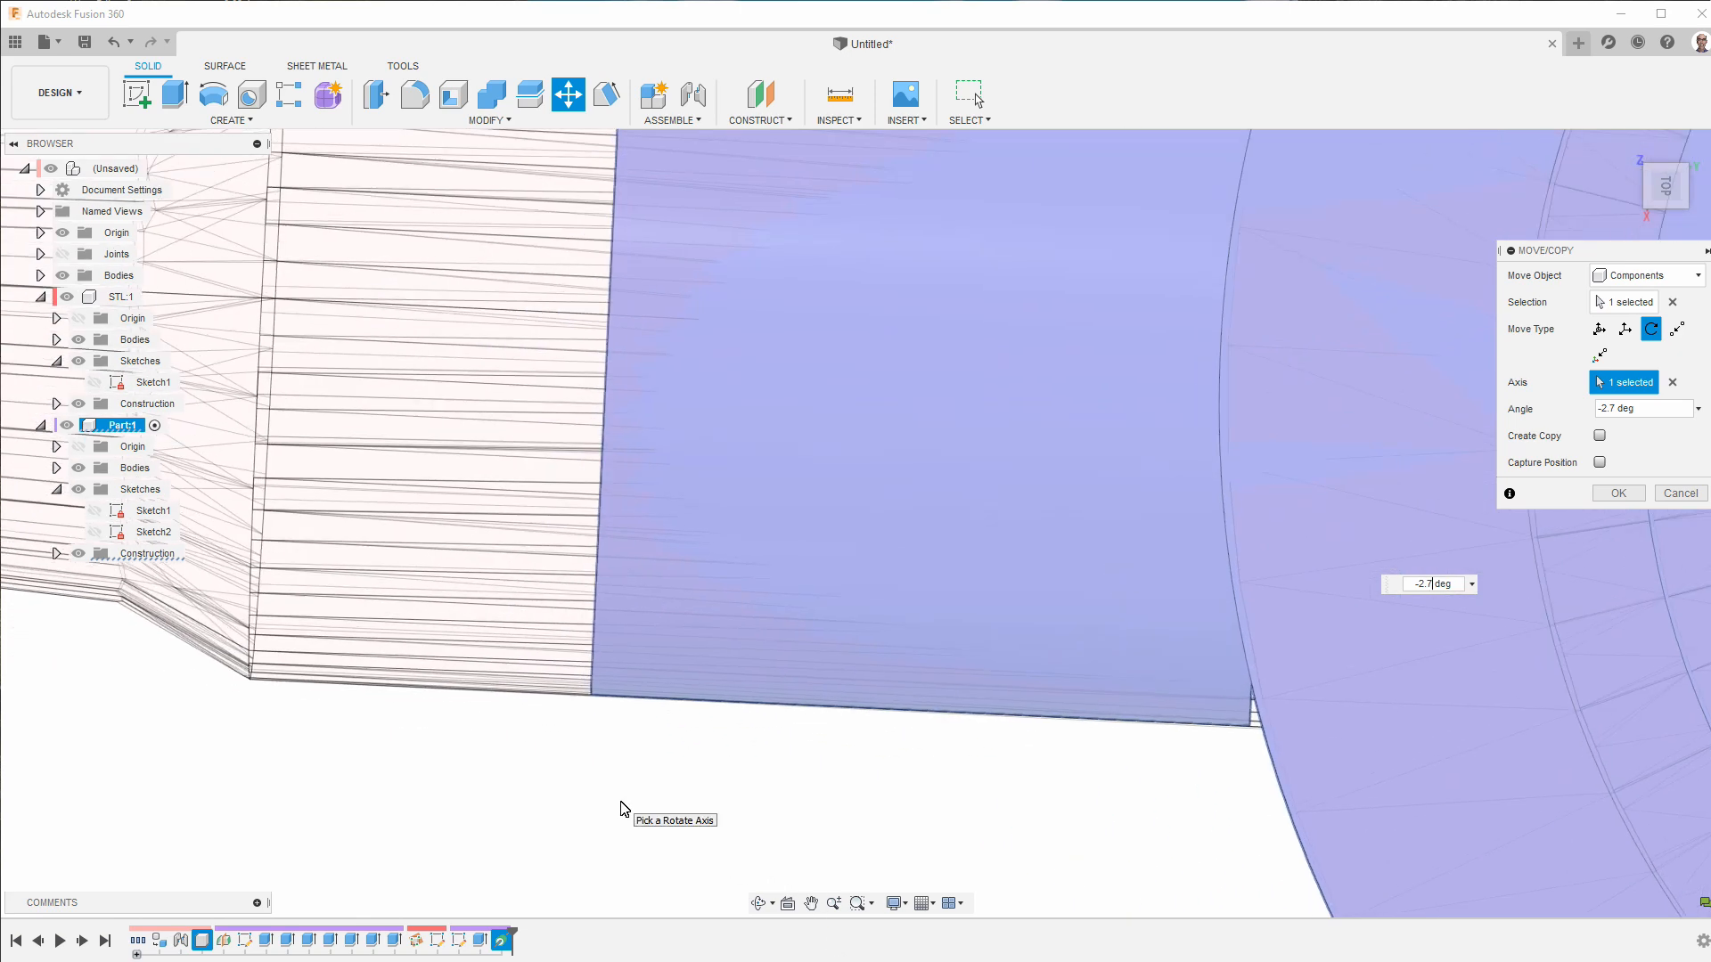
scroll(624, 810, "down", 3)
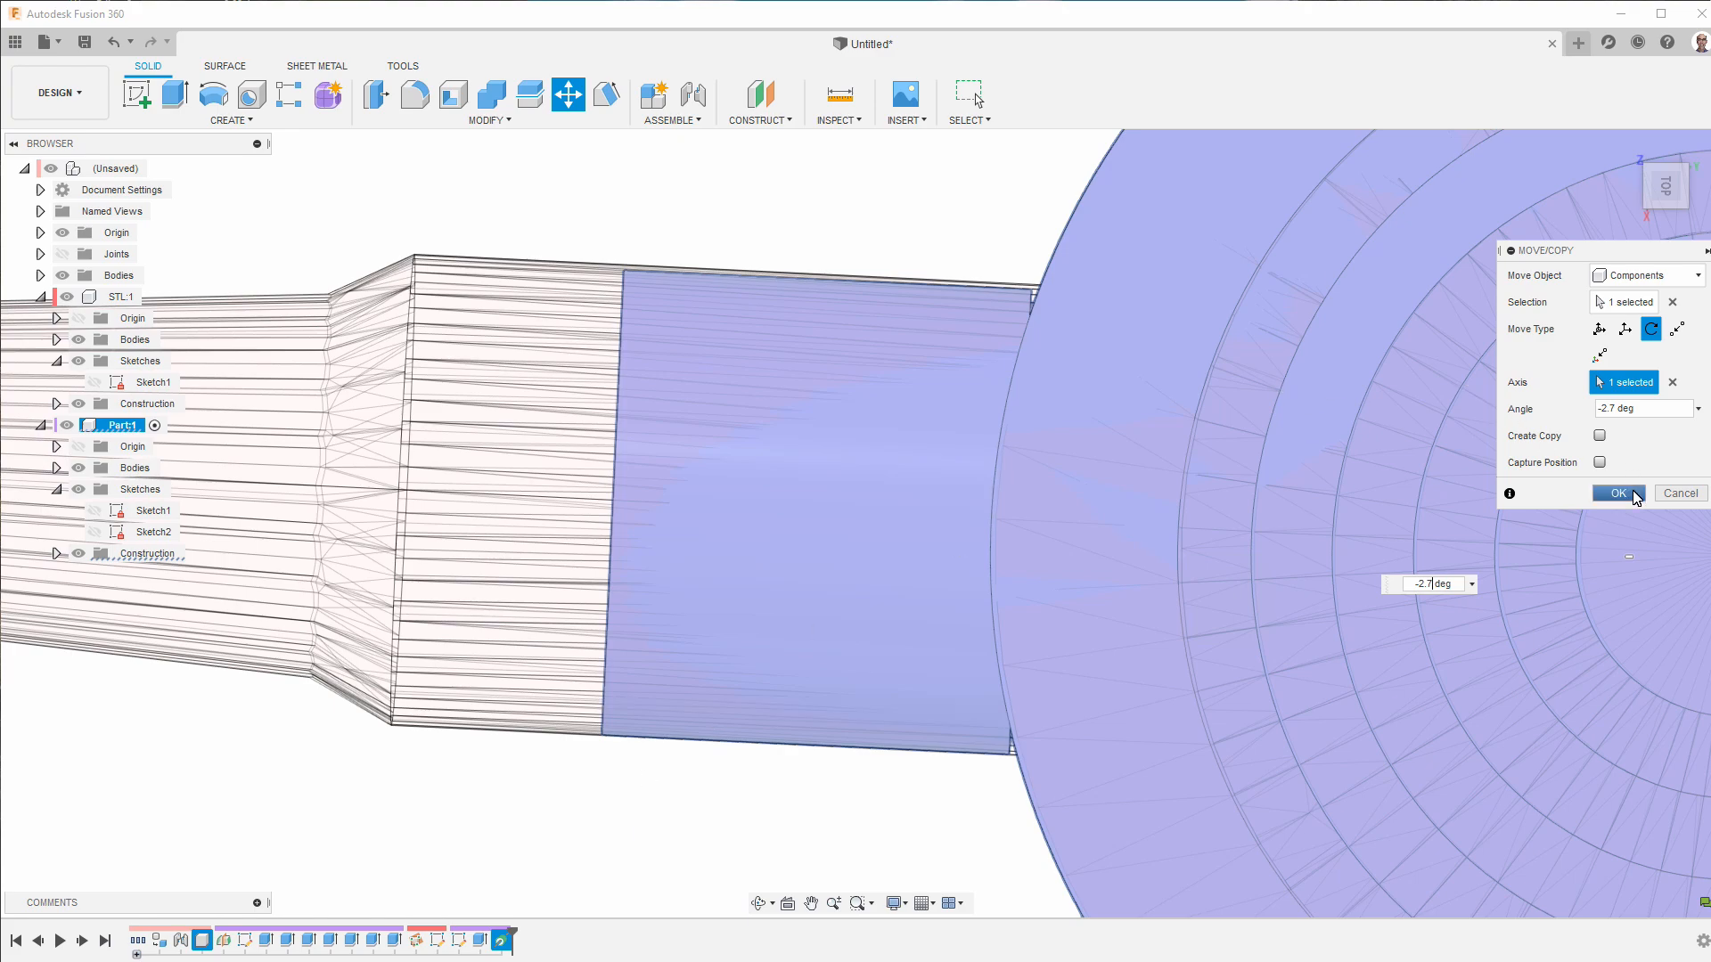
left_click(1618, 493)
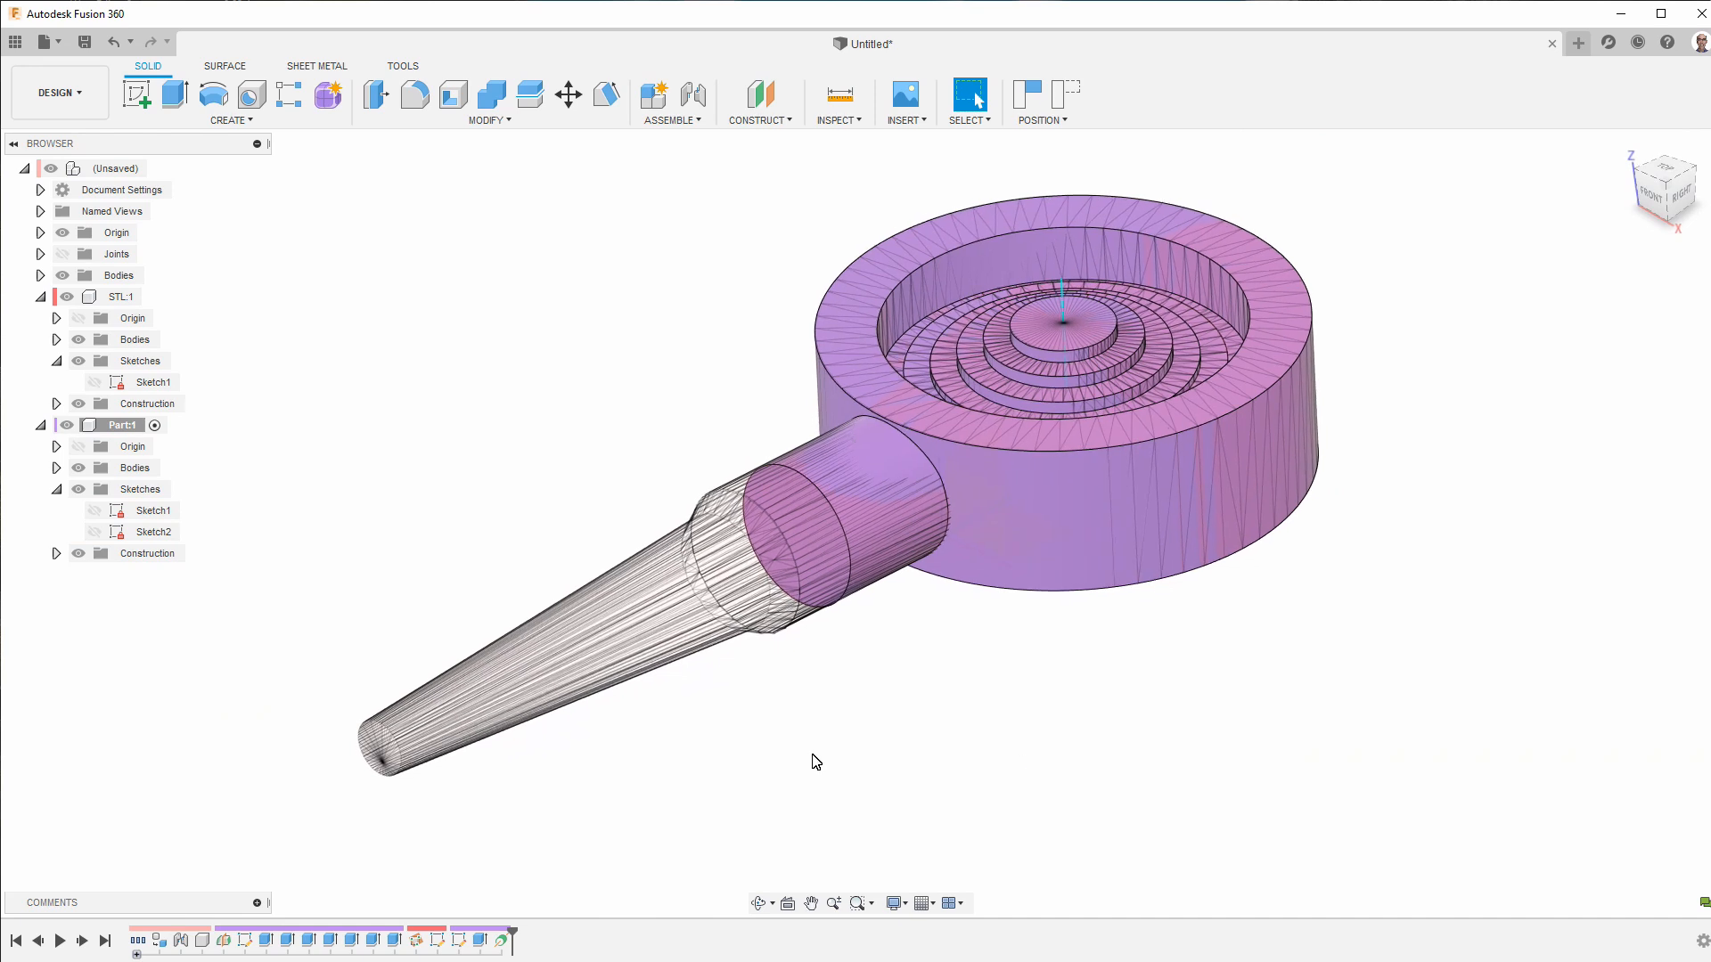
- Capture the Part component's position and move the axis and position features ahead of the handle's circle sketch in the timeline
left_click(502, 941)
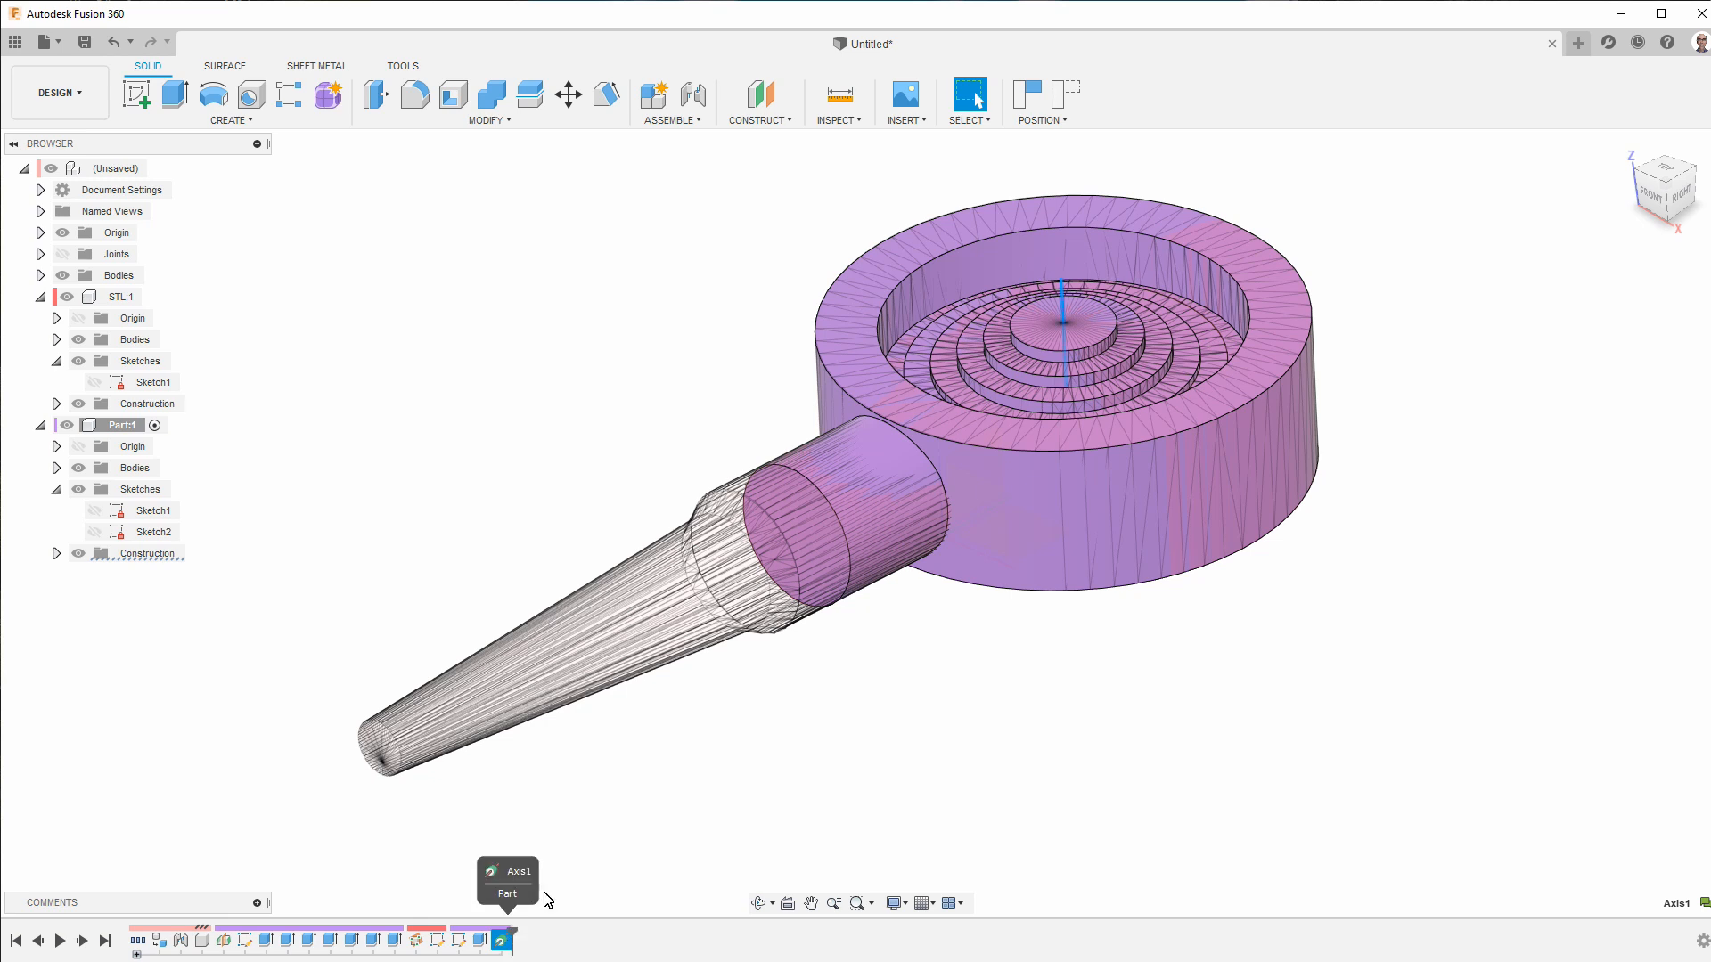
left_click(592, 835)
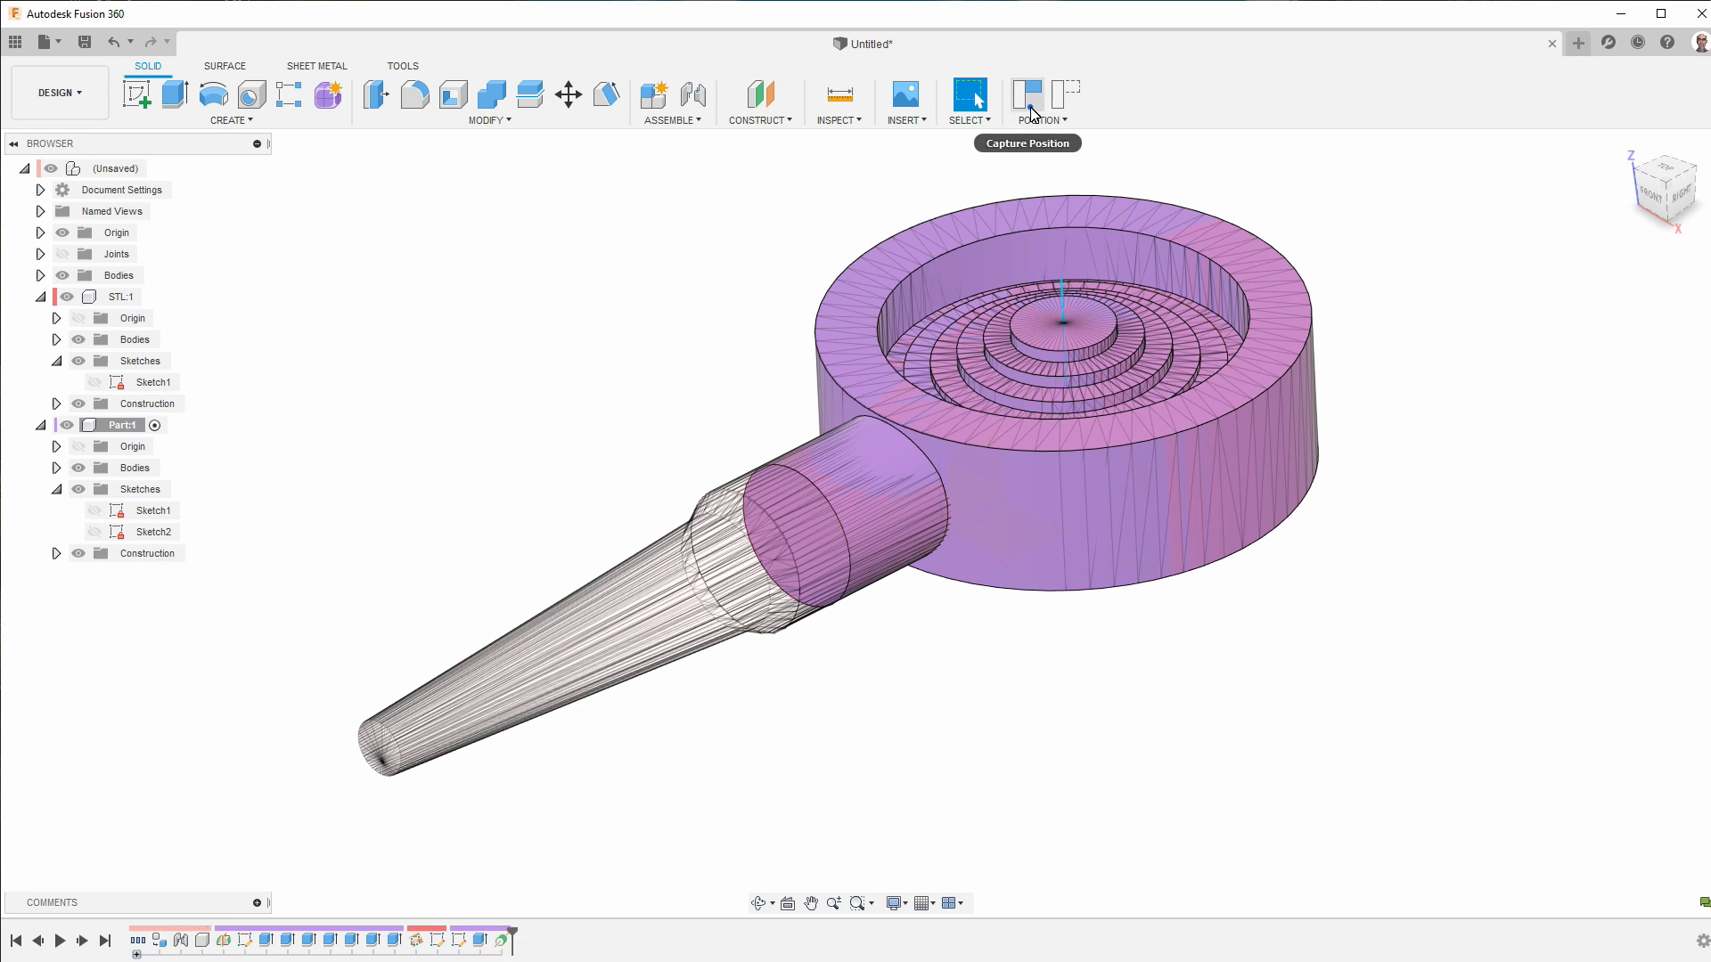
left_click(1033, 112)
left_click(502, 942)
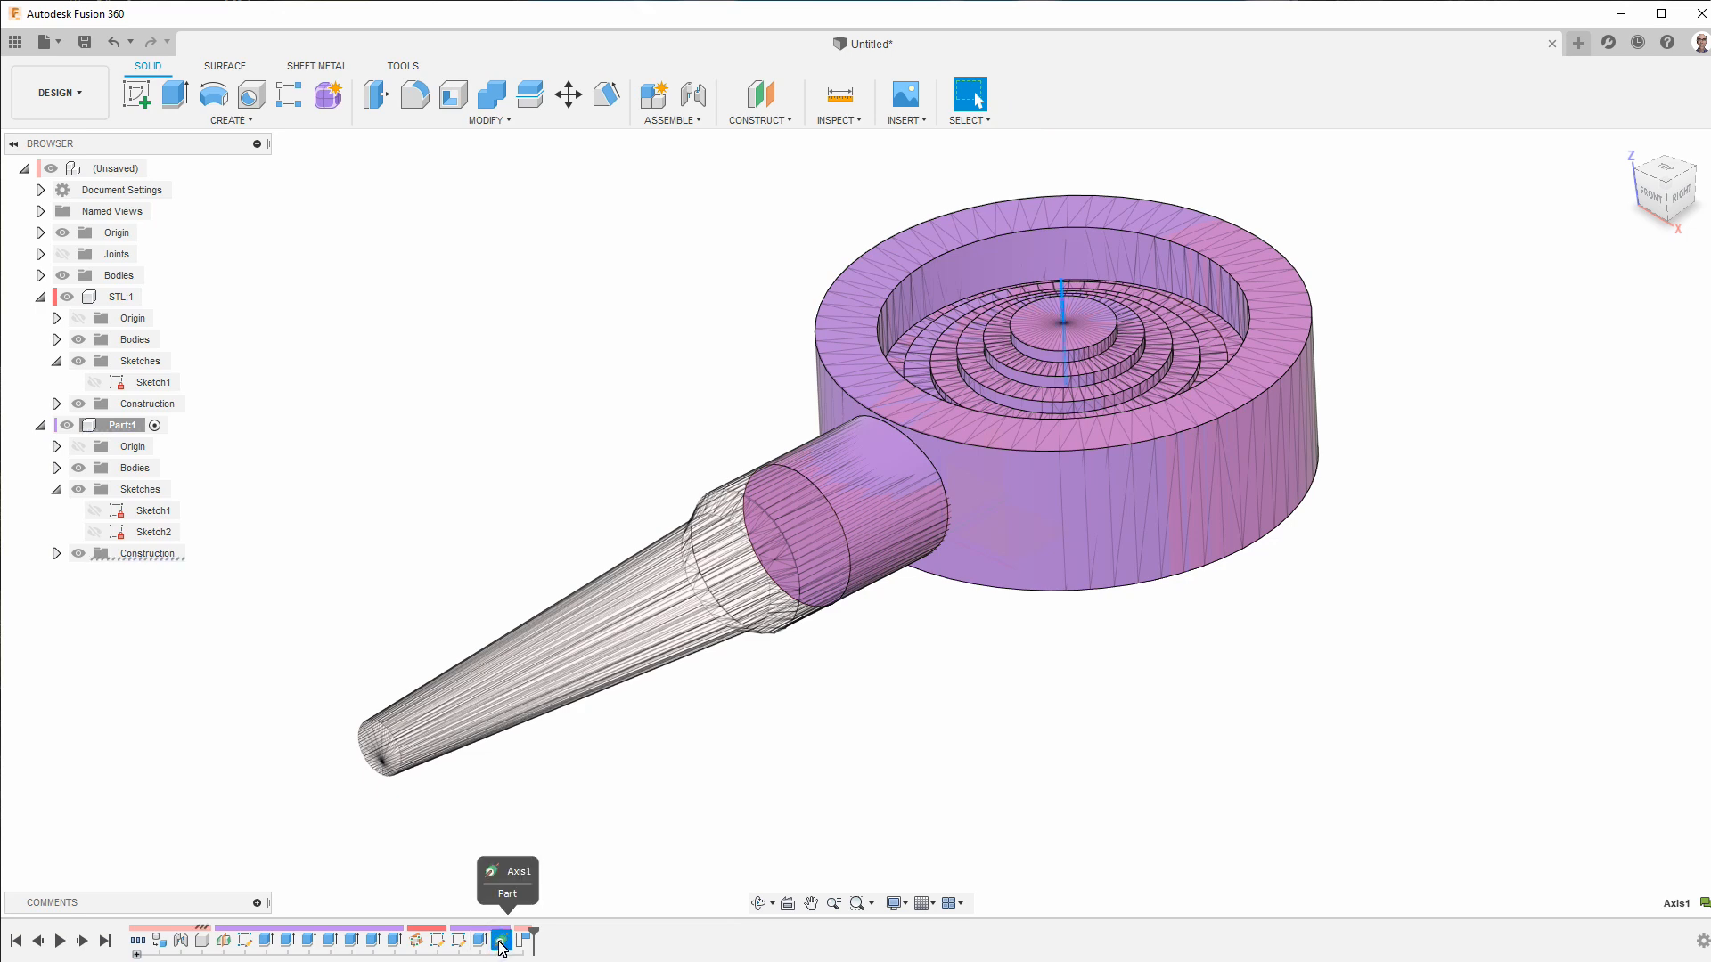
left_click(521, 941, "shift")
left_click_drag(502, 943, 447, 941)
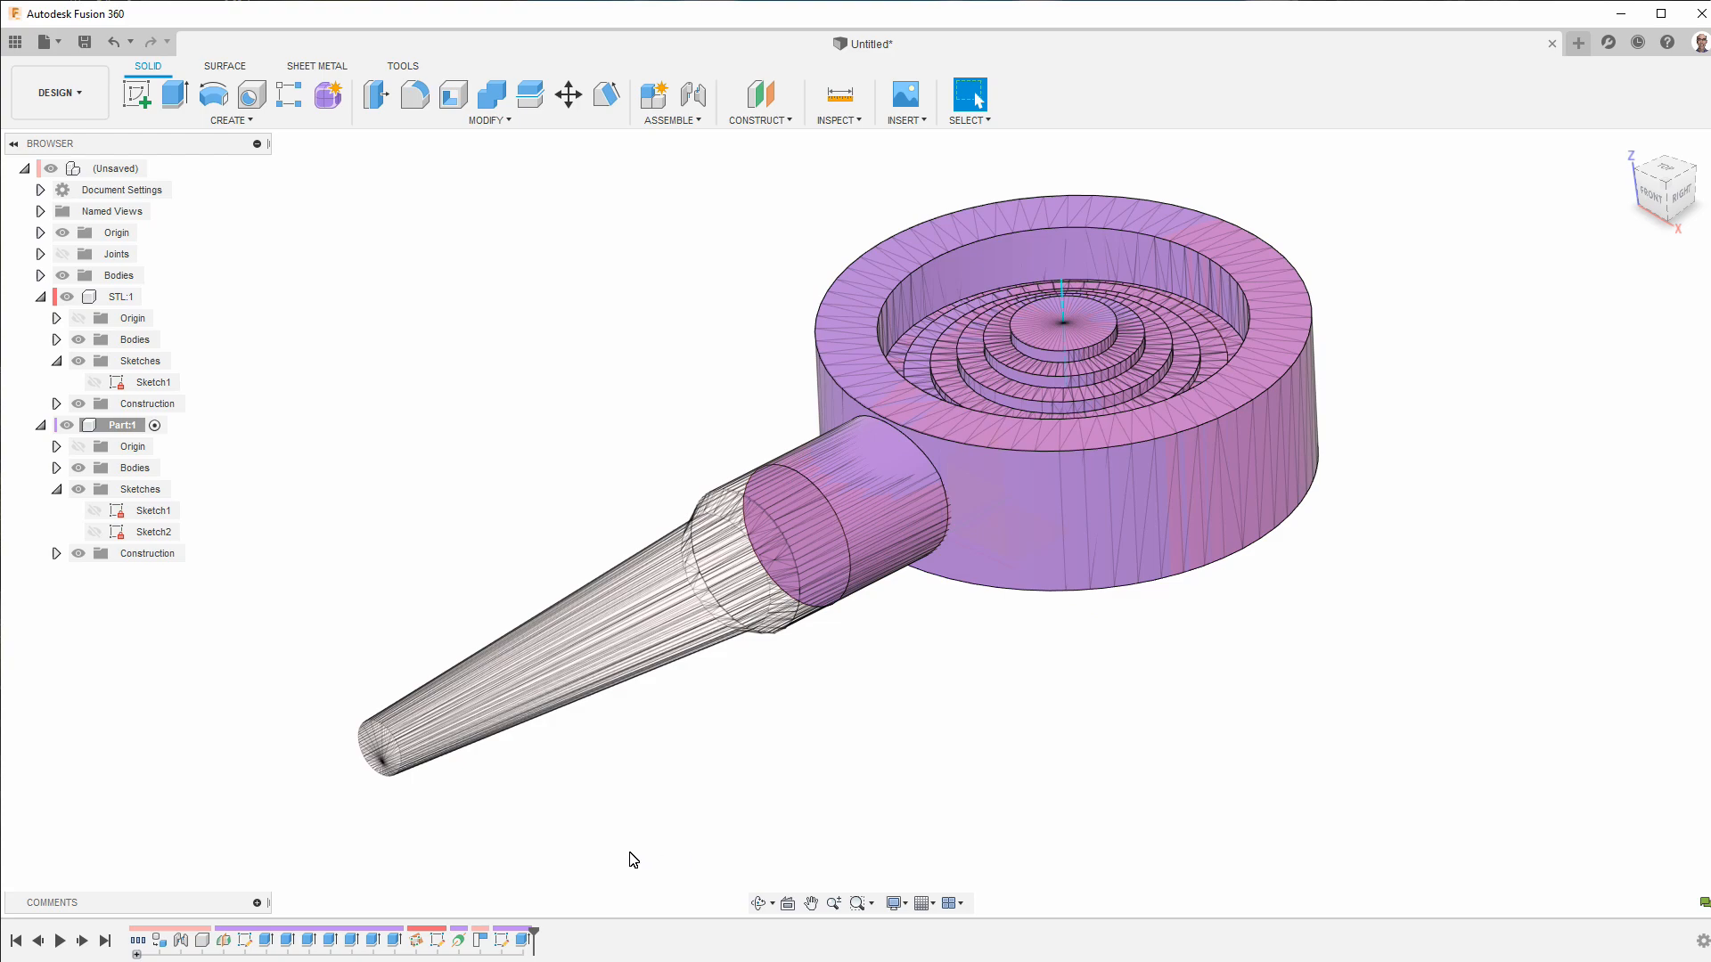
- Open the handle's circle sketch to check the circle's alignment with the STL mesh, and finish the sketch
left_click(502, 943)
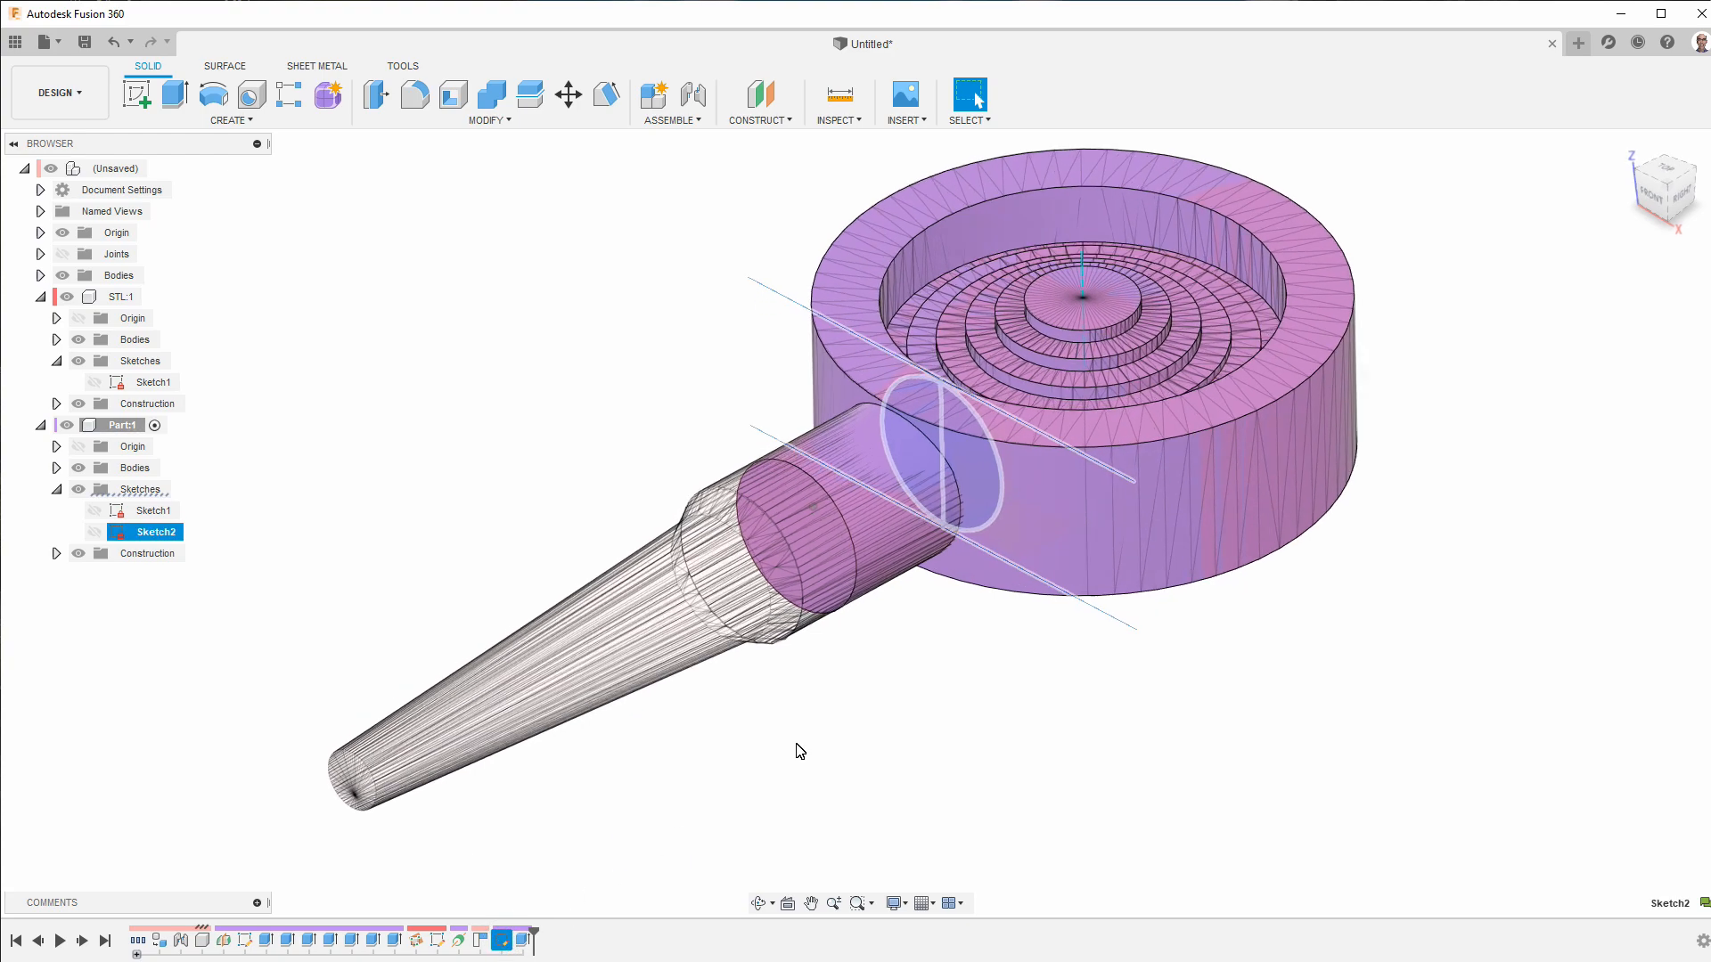
right_click(502, 942)
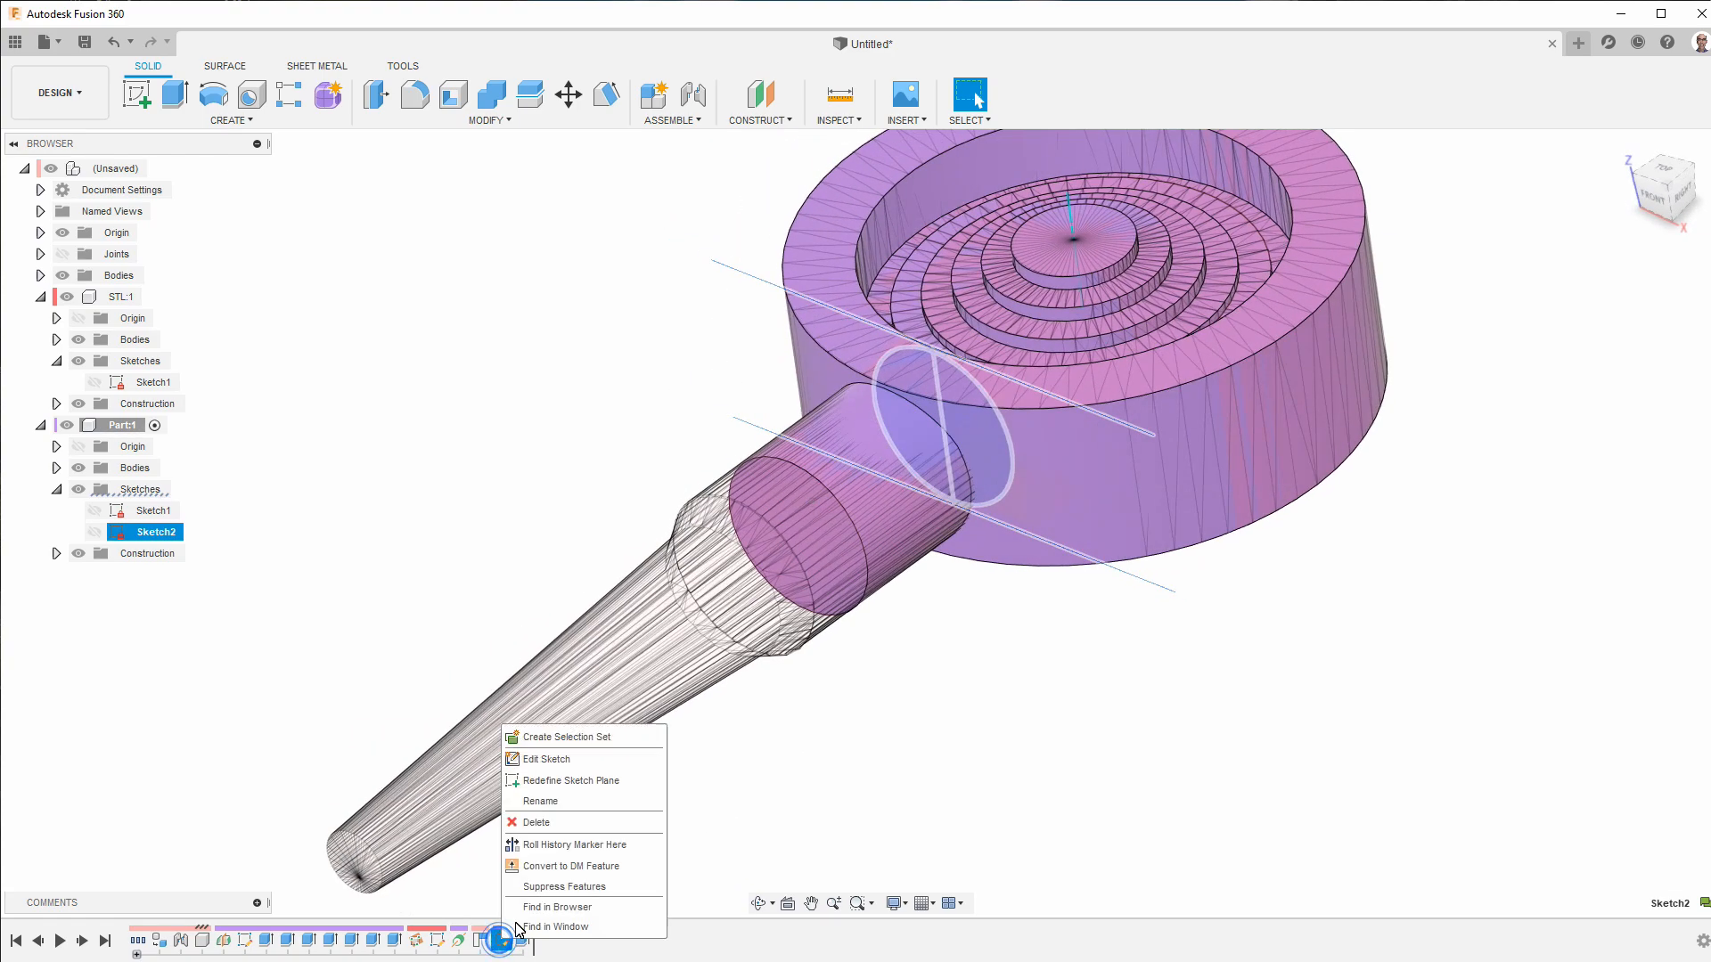
left_click(593, 763)
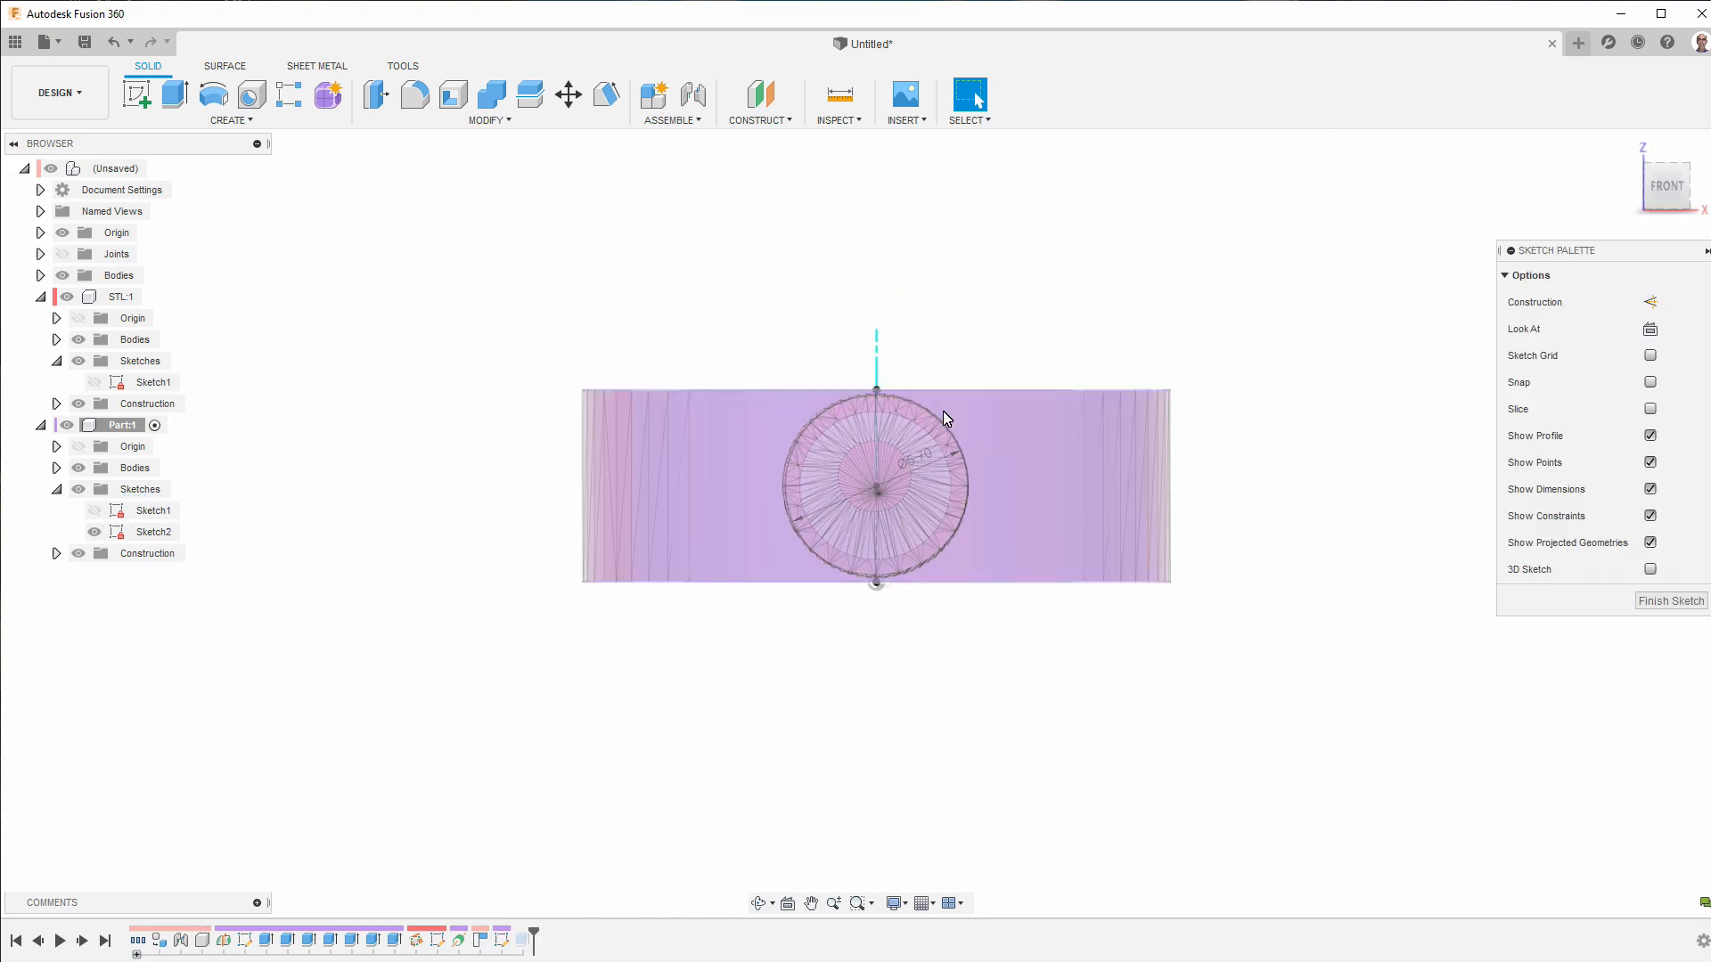
scroll(843, 553, "up", 3)
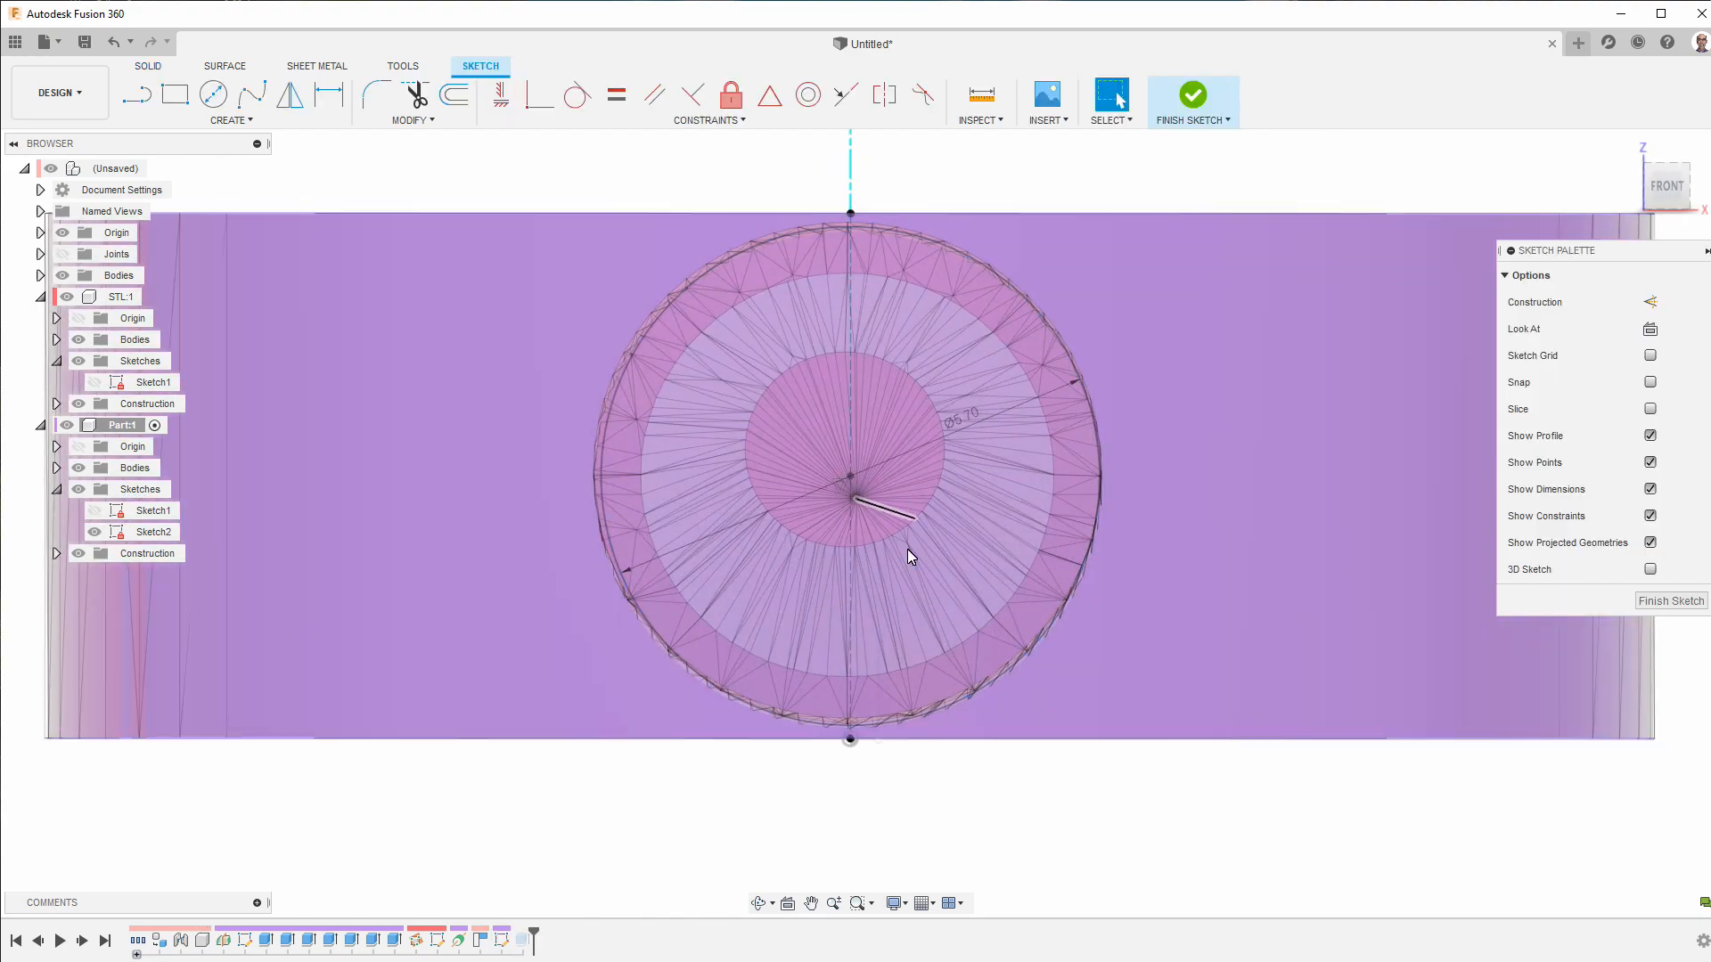
scroll(907, 549, "down", 4)
middle_click_drag(1083, 615, 972, 704, "shift")
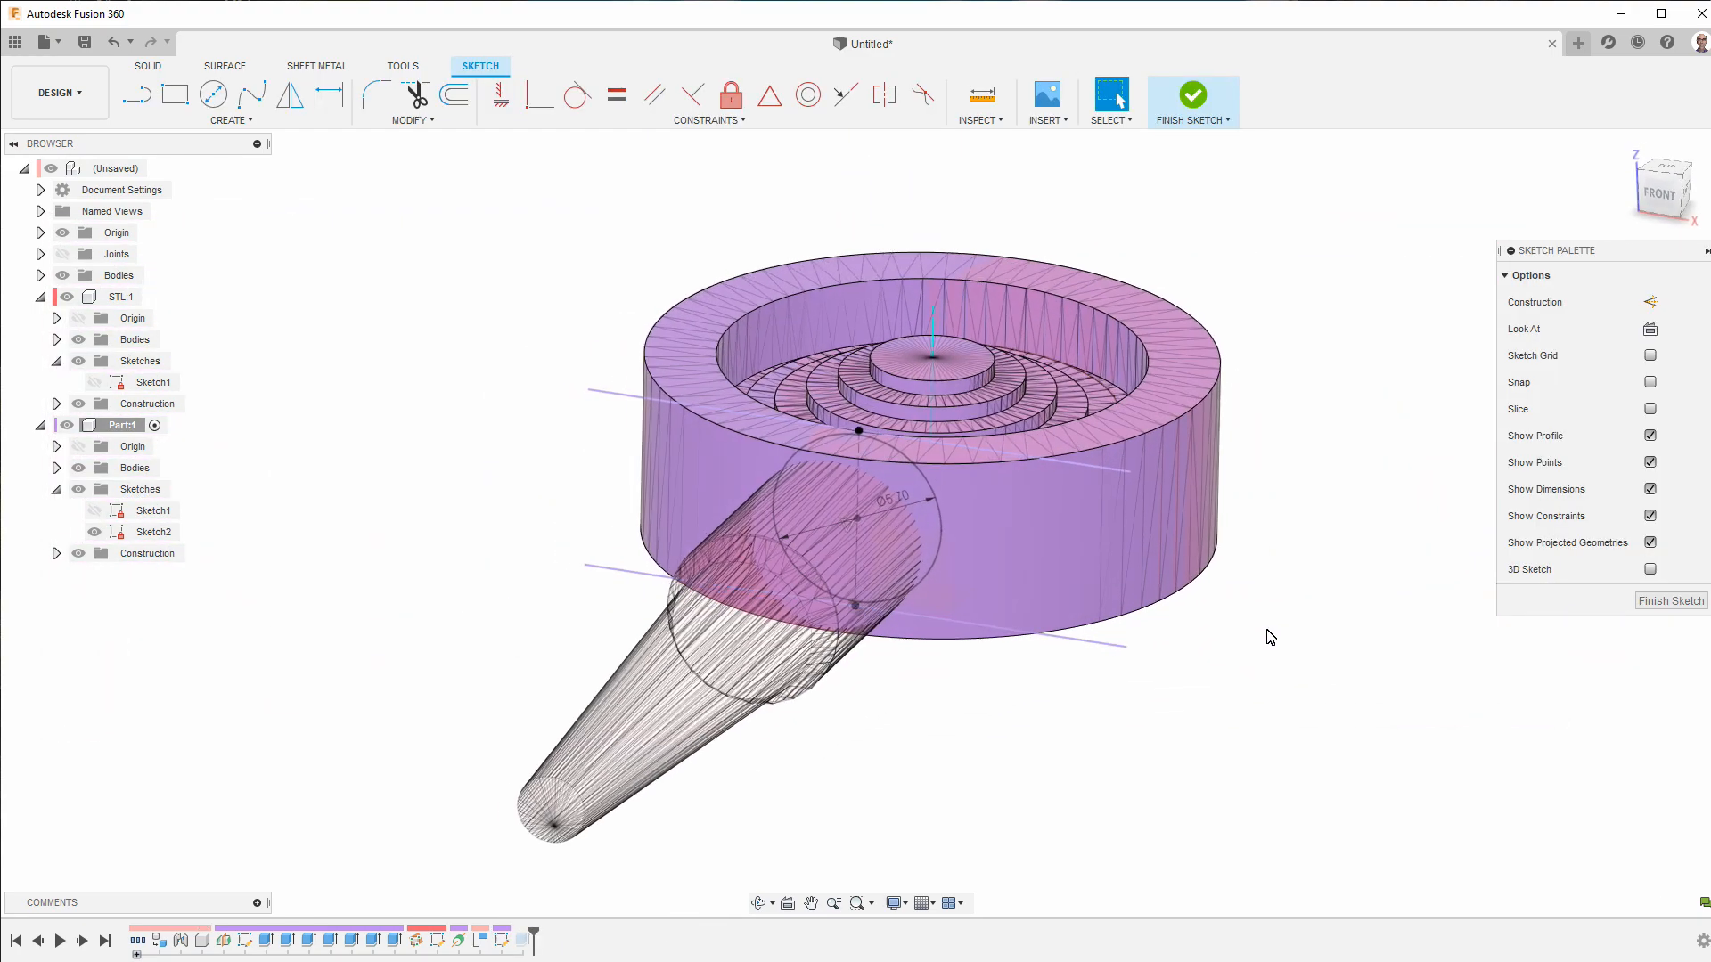
left_click(1660, 603)
- Edit the handle cylinder's extrusion and set its distance to -7 mm to reach the start of the mesh's chamfer
middle_click_drag(1642, 603, 897, 820, "shift")
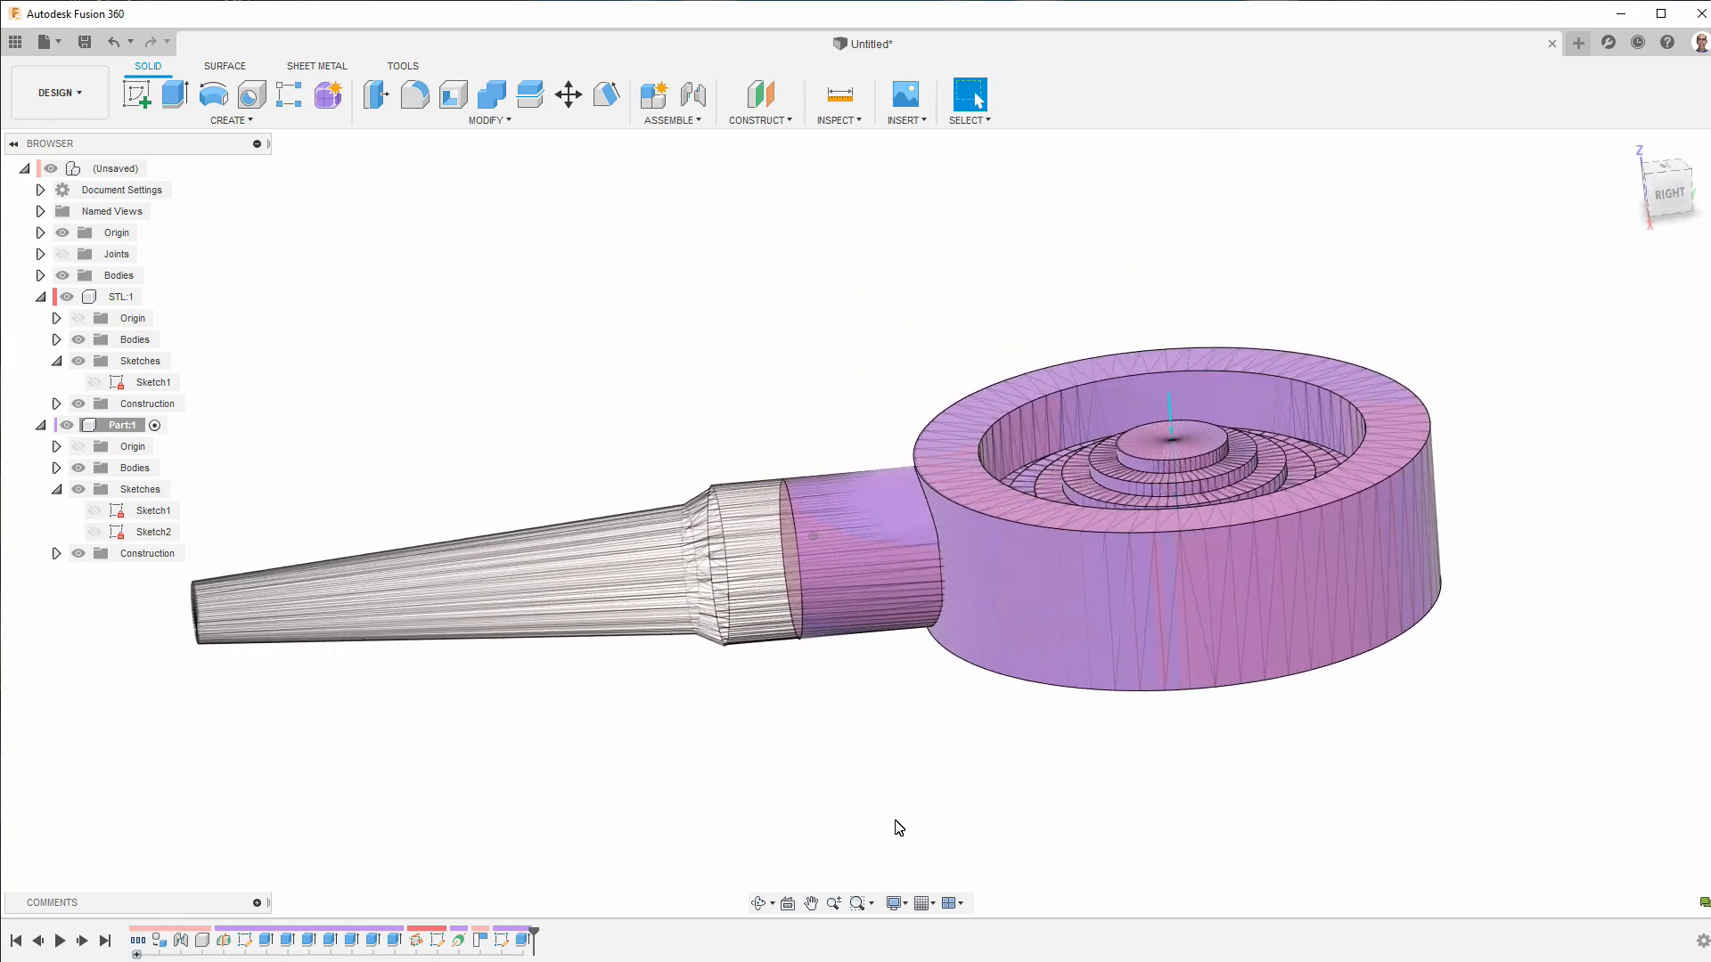
scroll(897, 820, "up", 3)
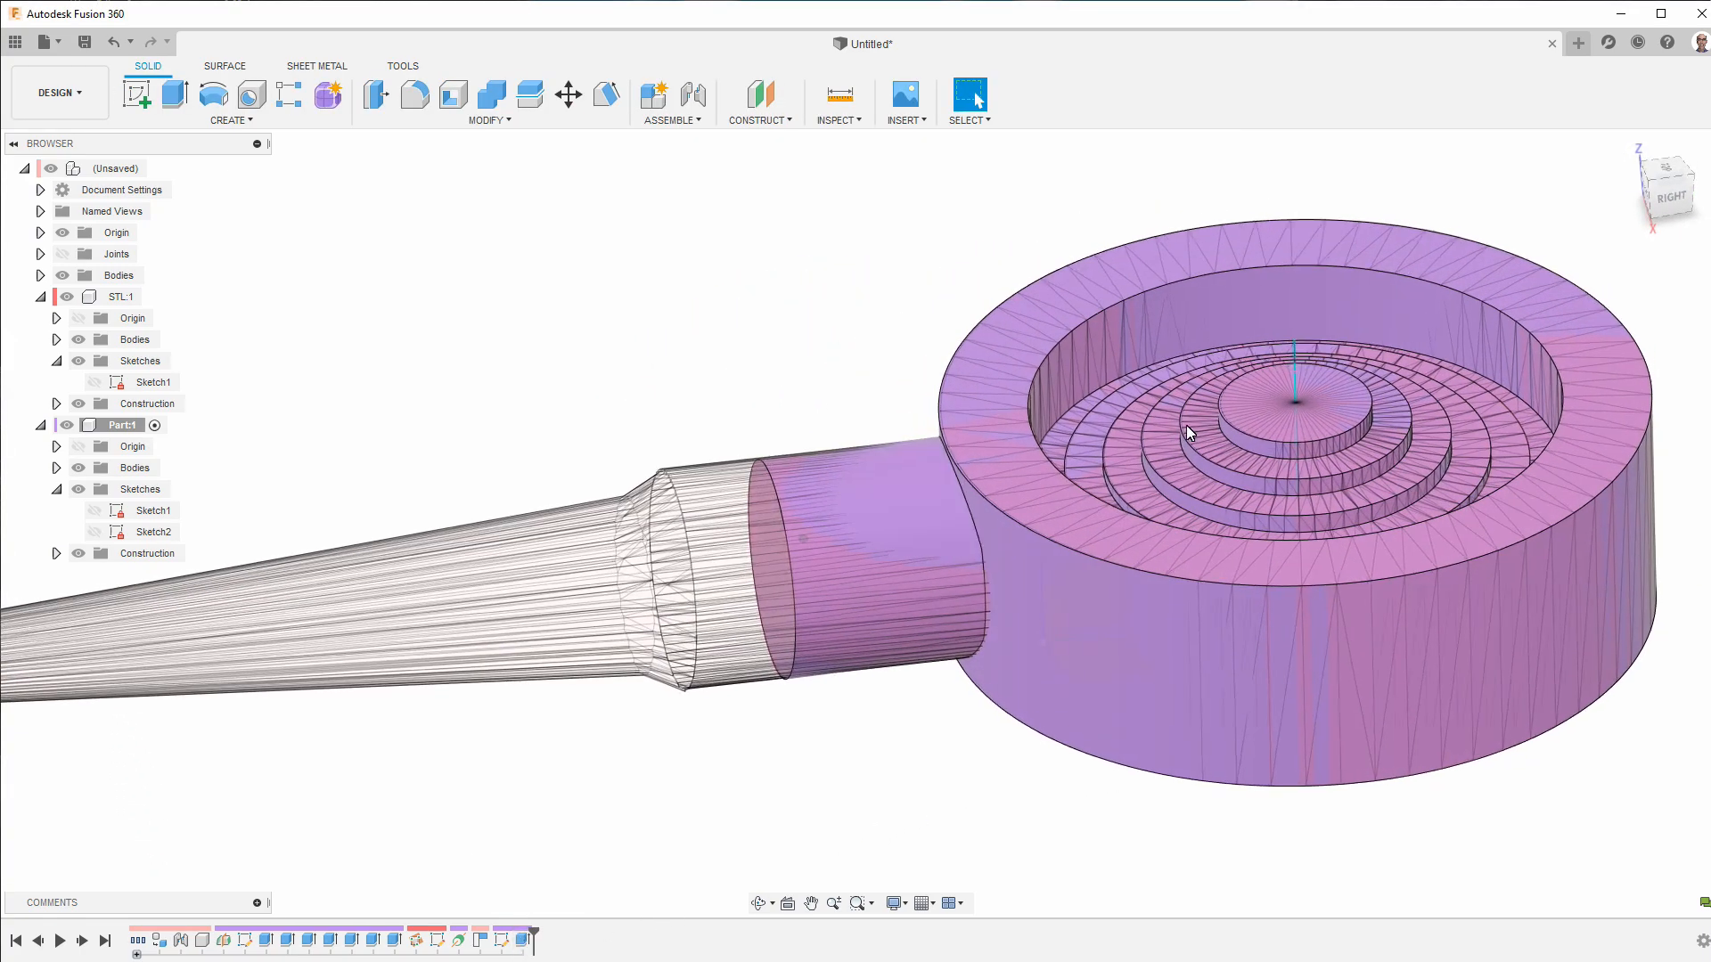
left_click(1671, 197)
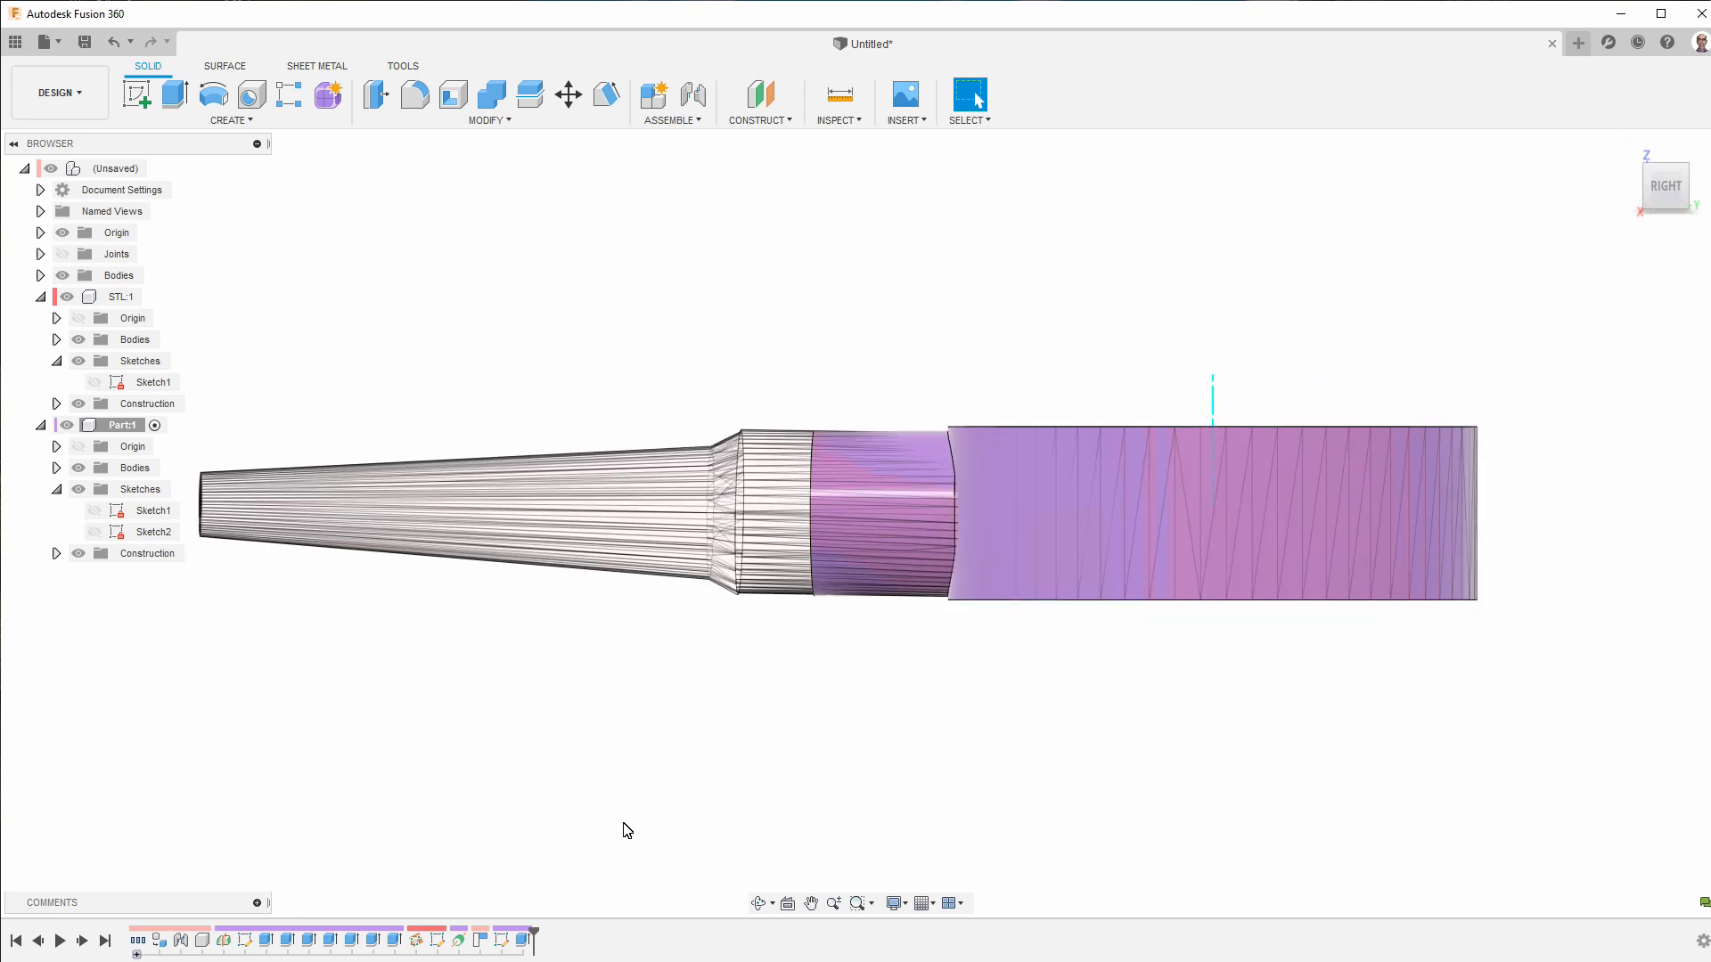
right_click(526, 941)
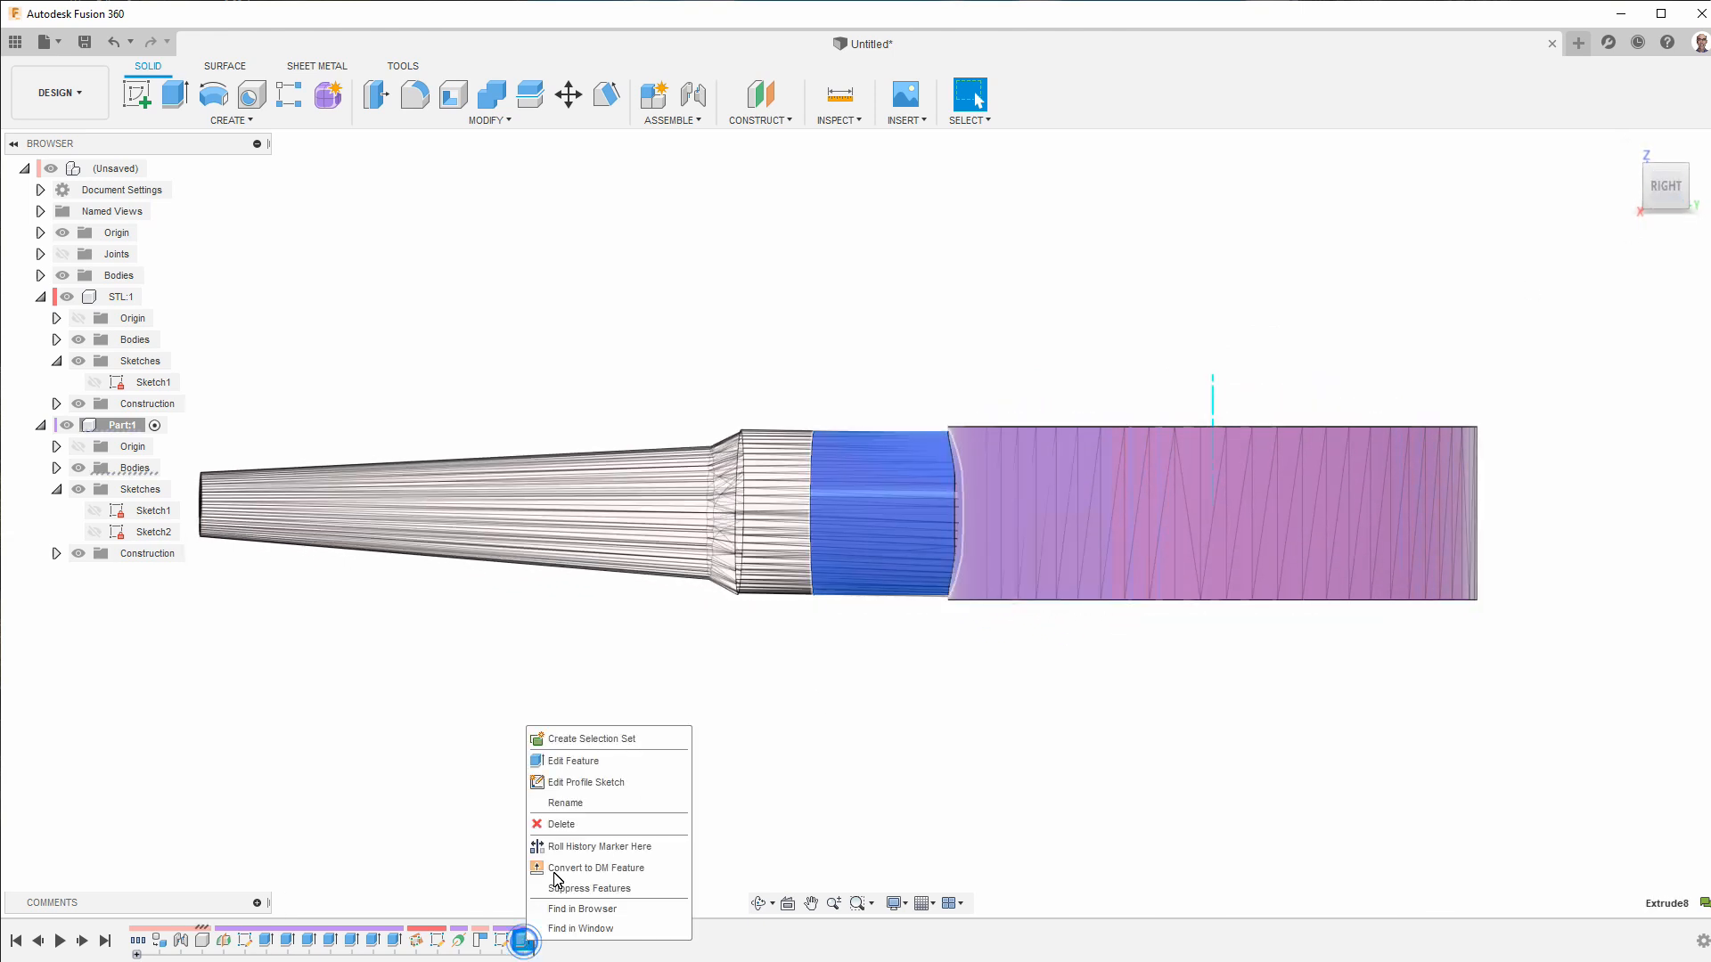
left_click(594, 767)
left_click_drag(788, 505, 713, 505)
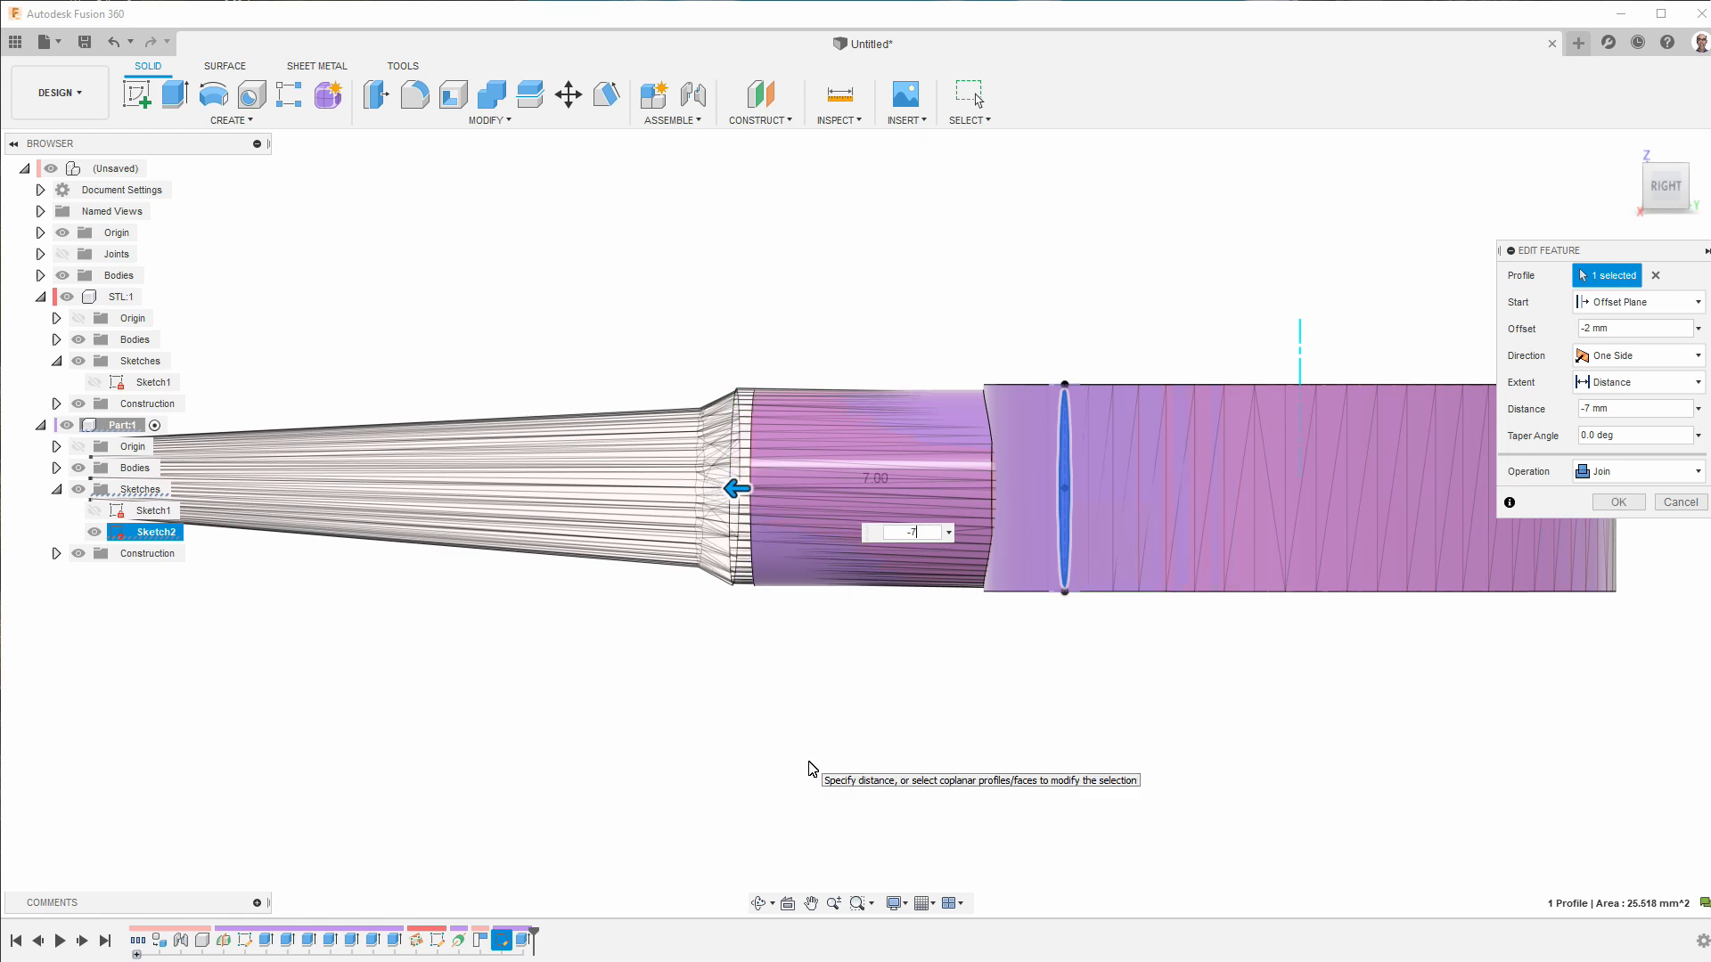
key("Return")
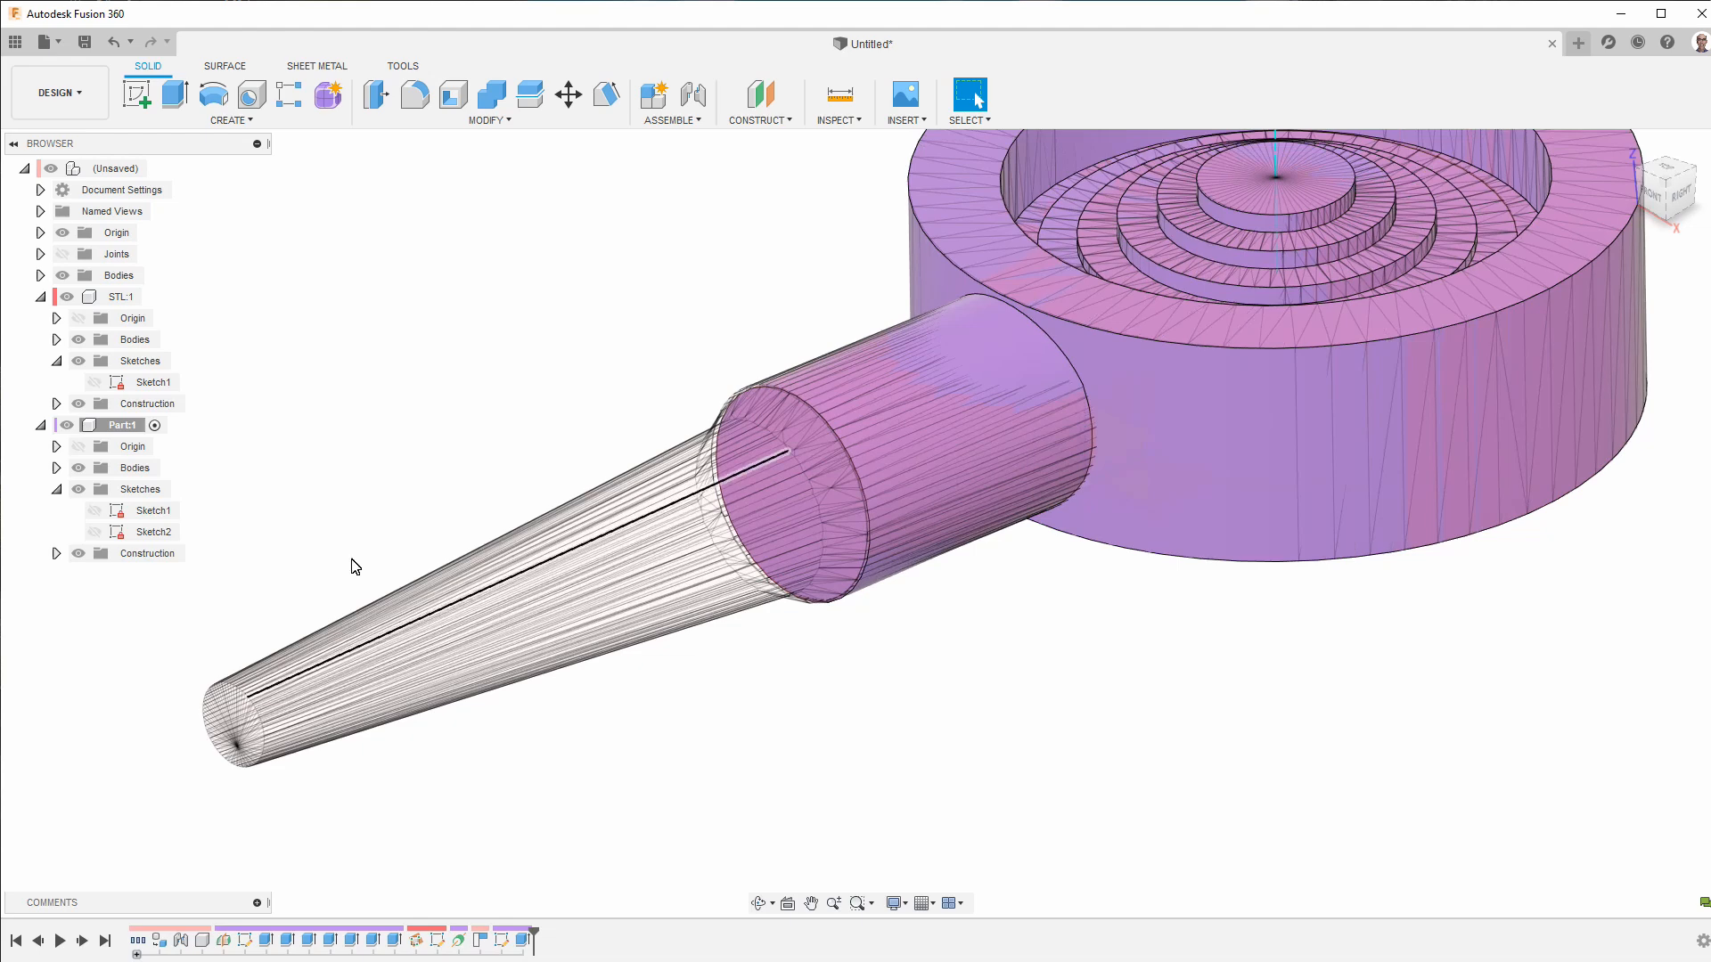
- Set up a joined extrusion of the handle's end face, about 1.03 mm long with a -30 deg taper, following the mesh
key("e")
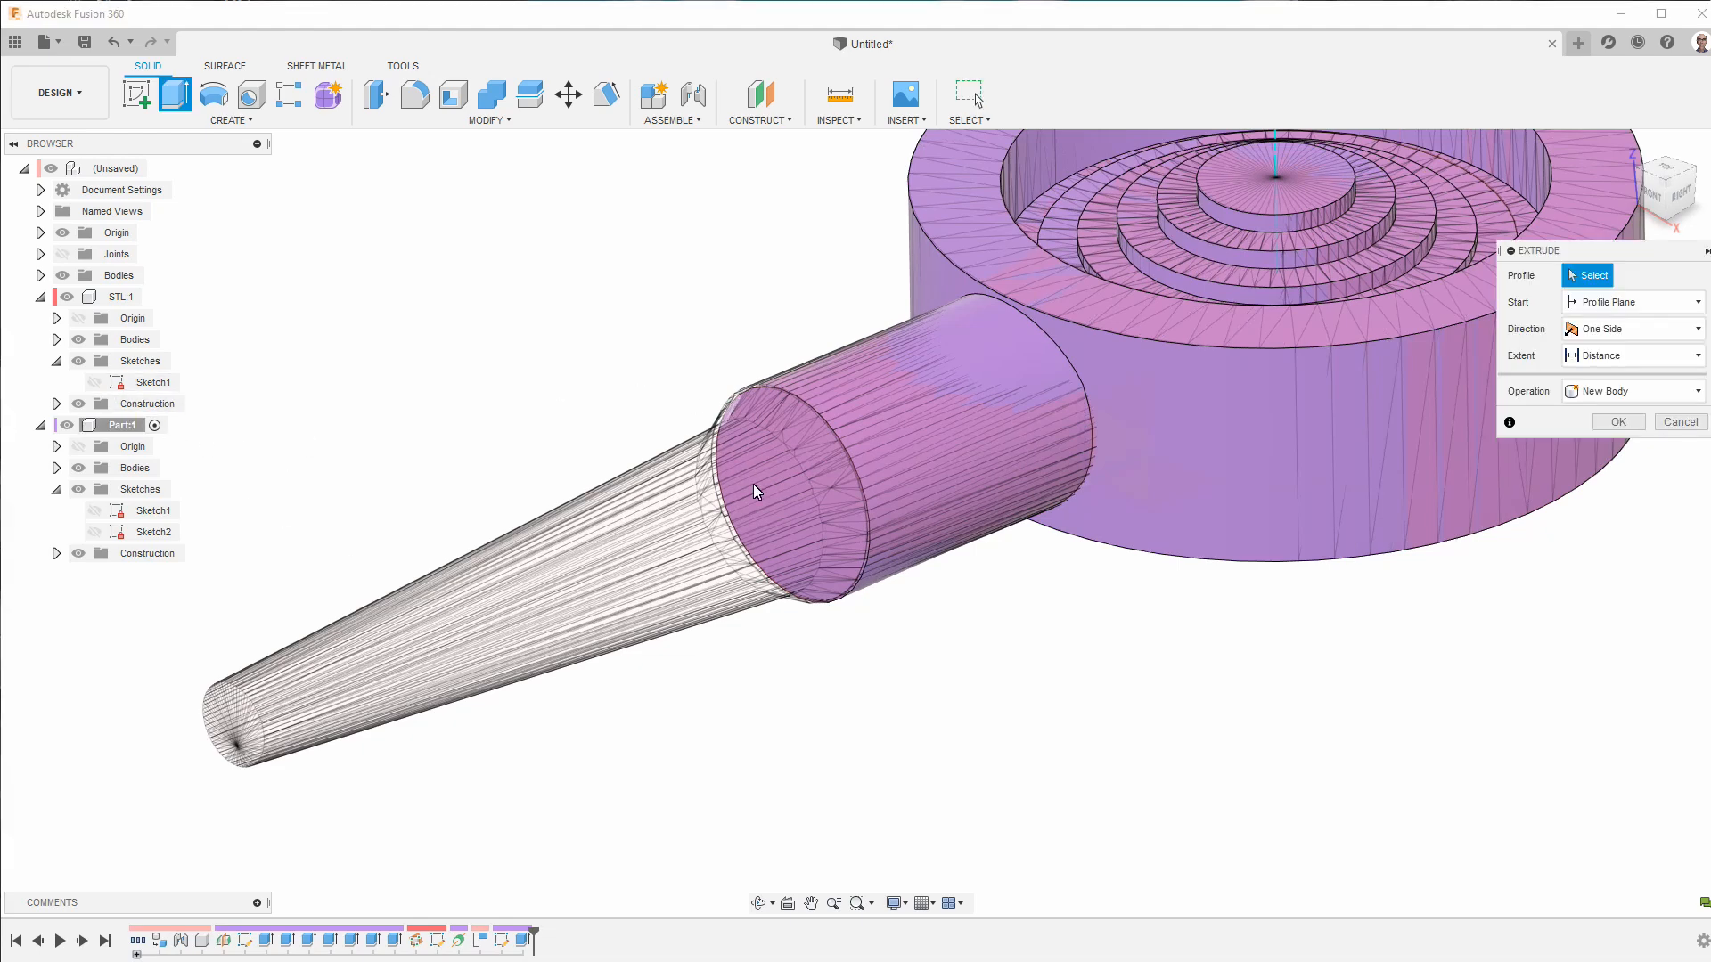
left_click(66, 298)
left_click(775, 499)
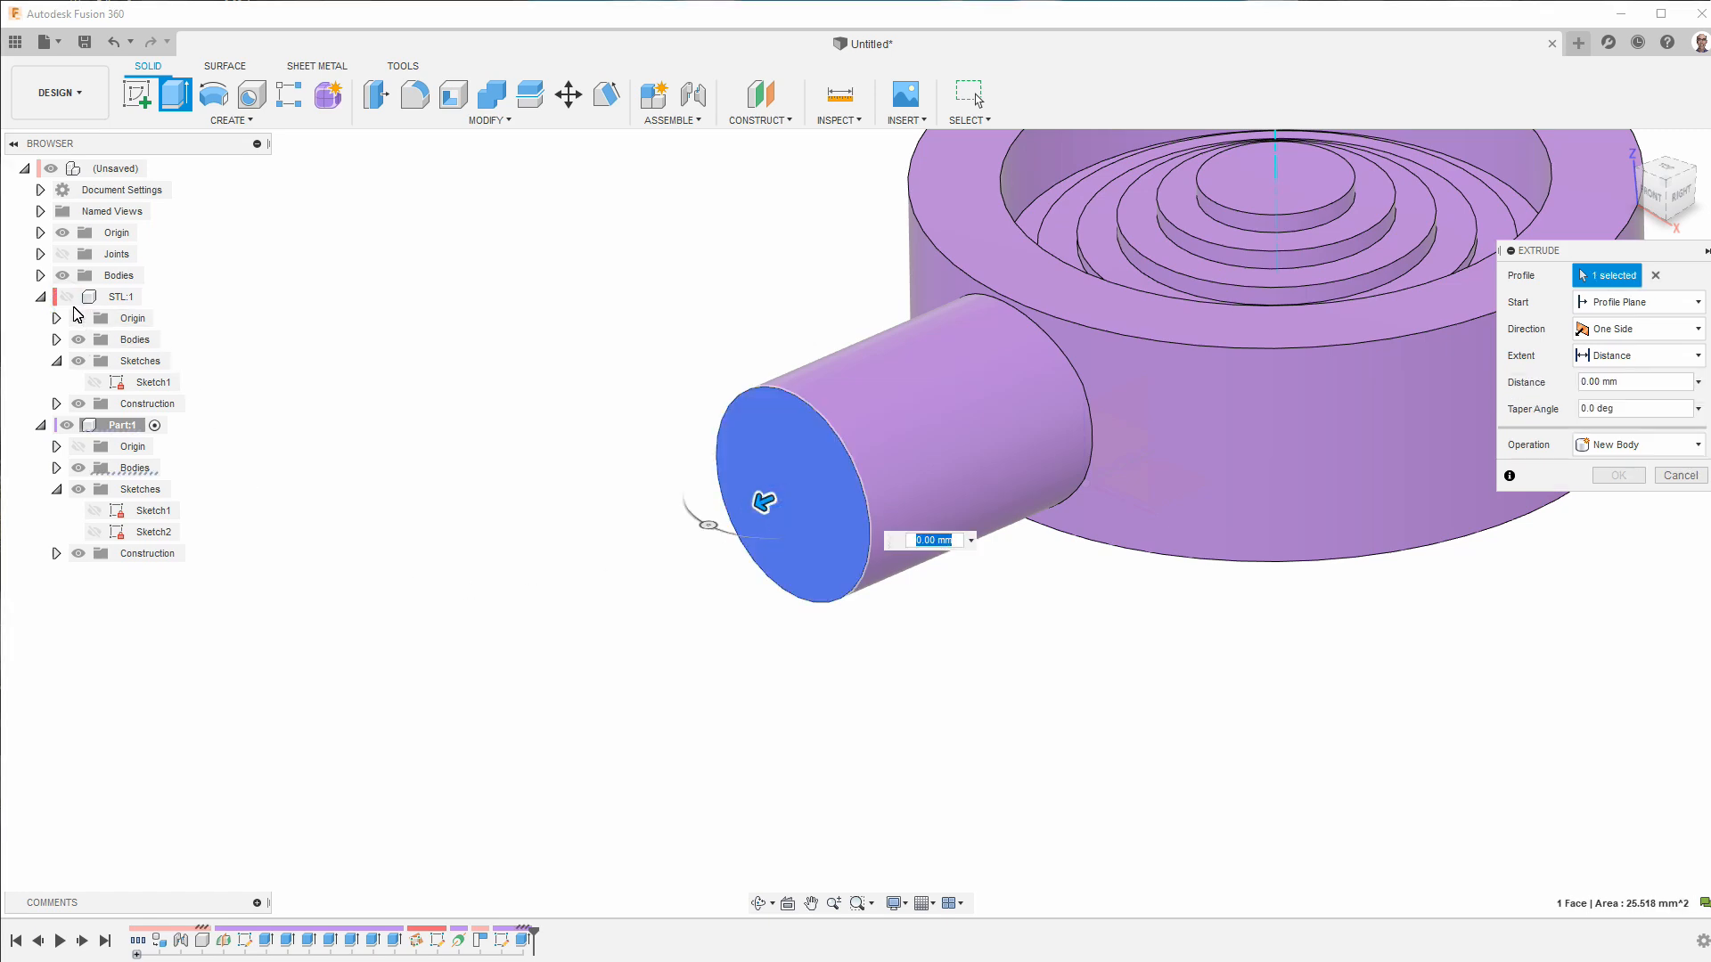
left_click(68, 298)
left_click_drag(1677, 196, 1674, 210)
left_click(1673, 207)
left_click_drag(745, 443, 682, 451)
left_click(1622, 409)
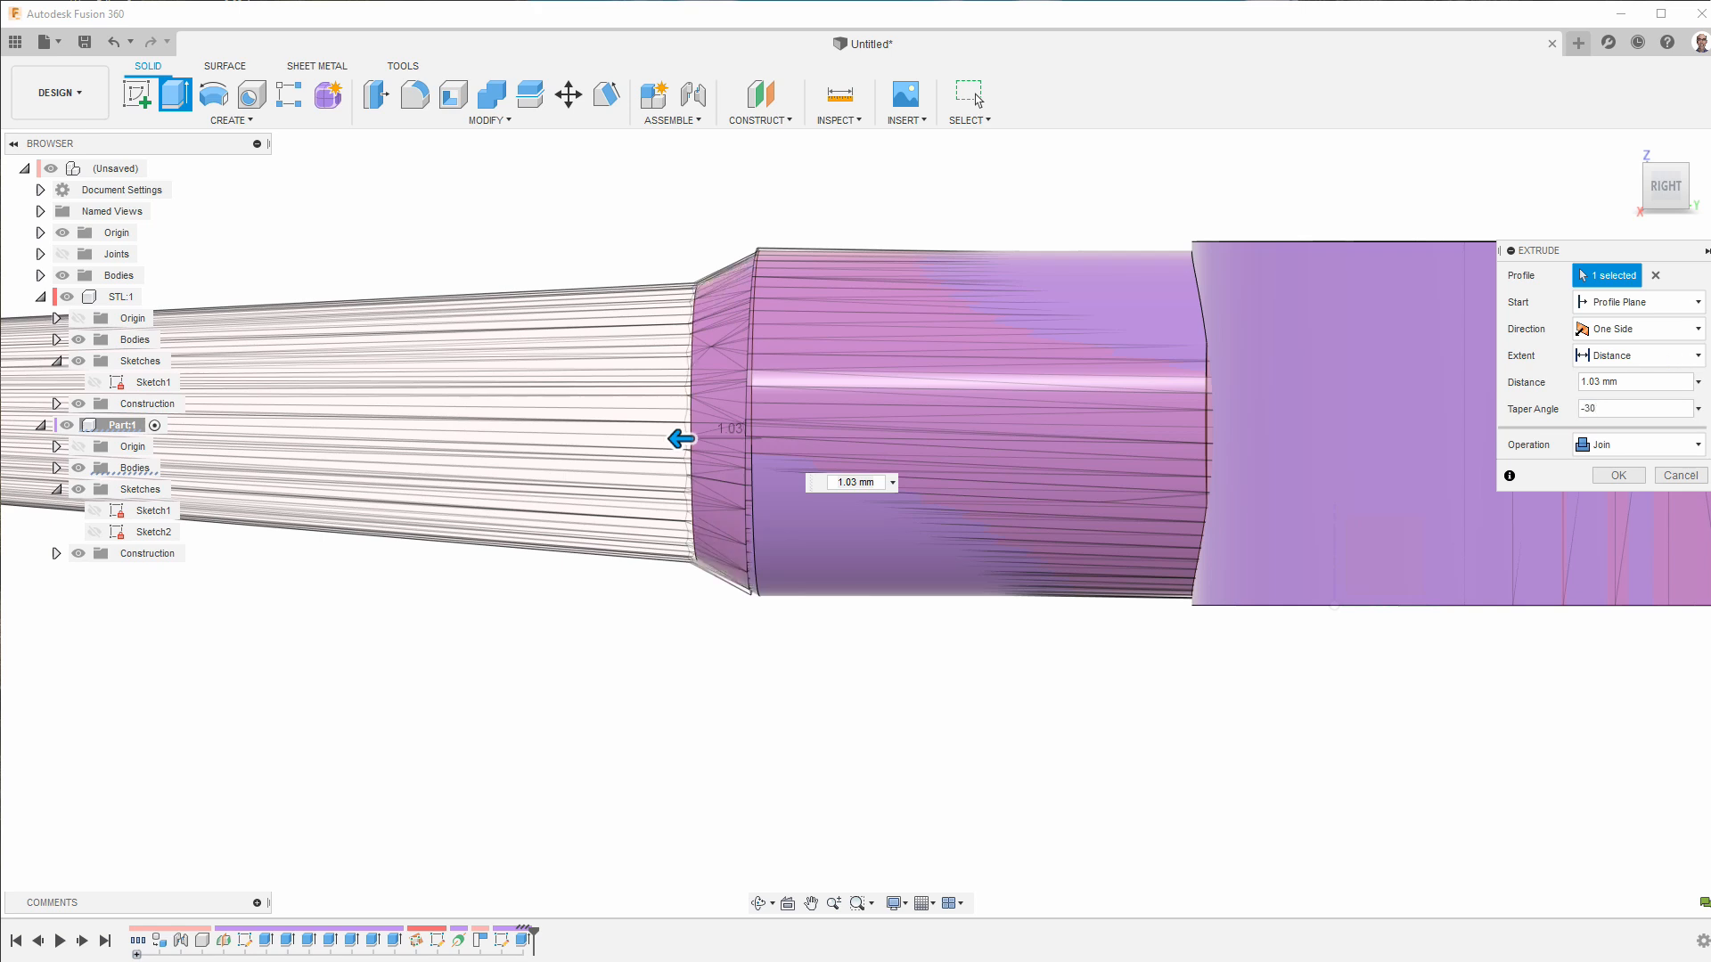
scroll(625, 588, "up", 2)
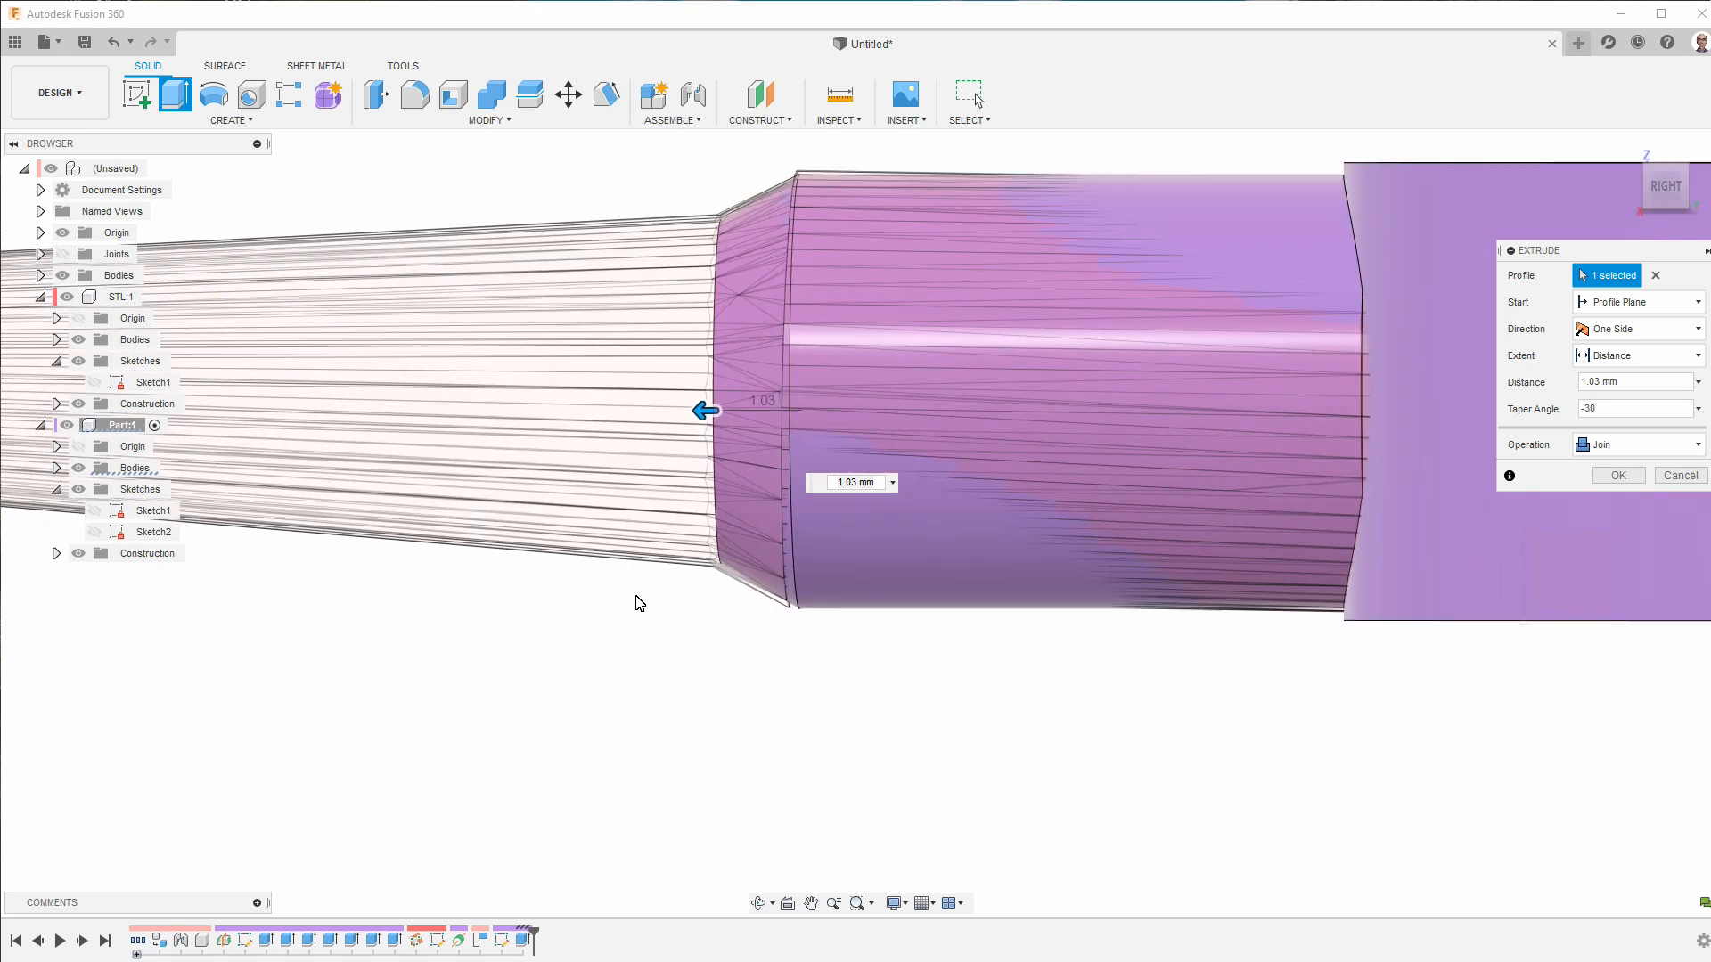
scroll(661, 592, "down", 2)
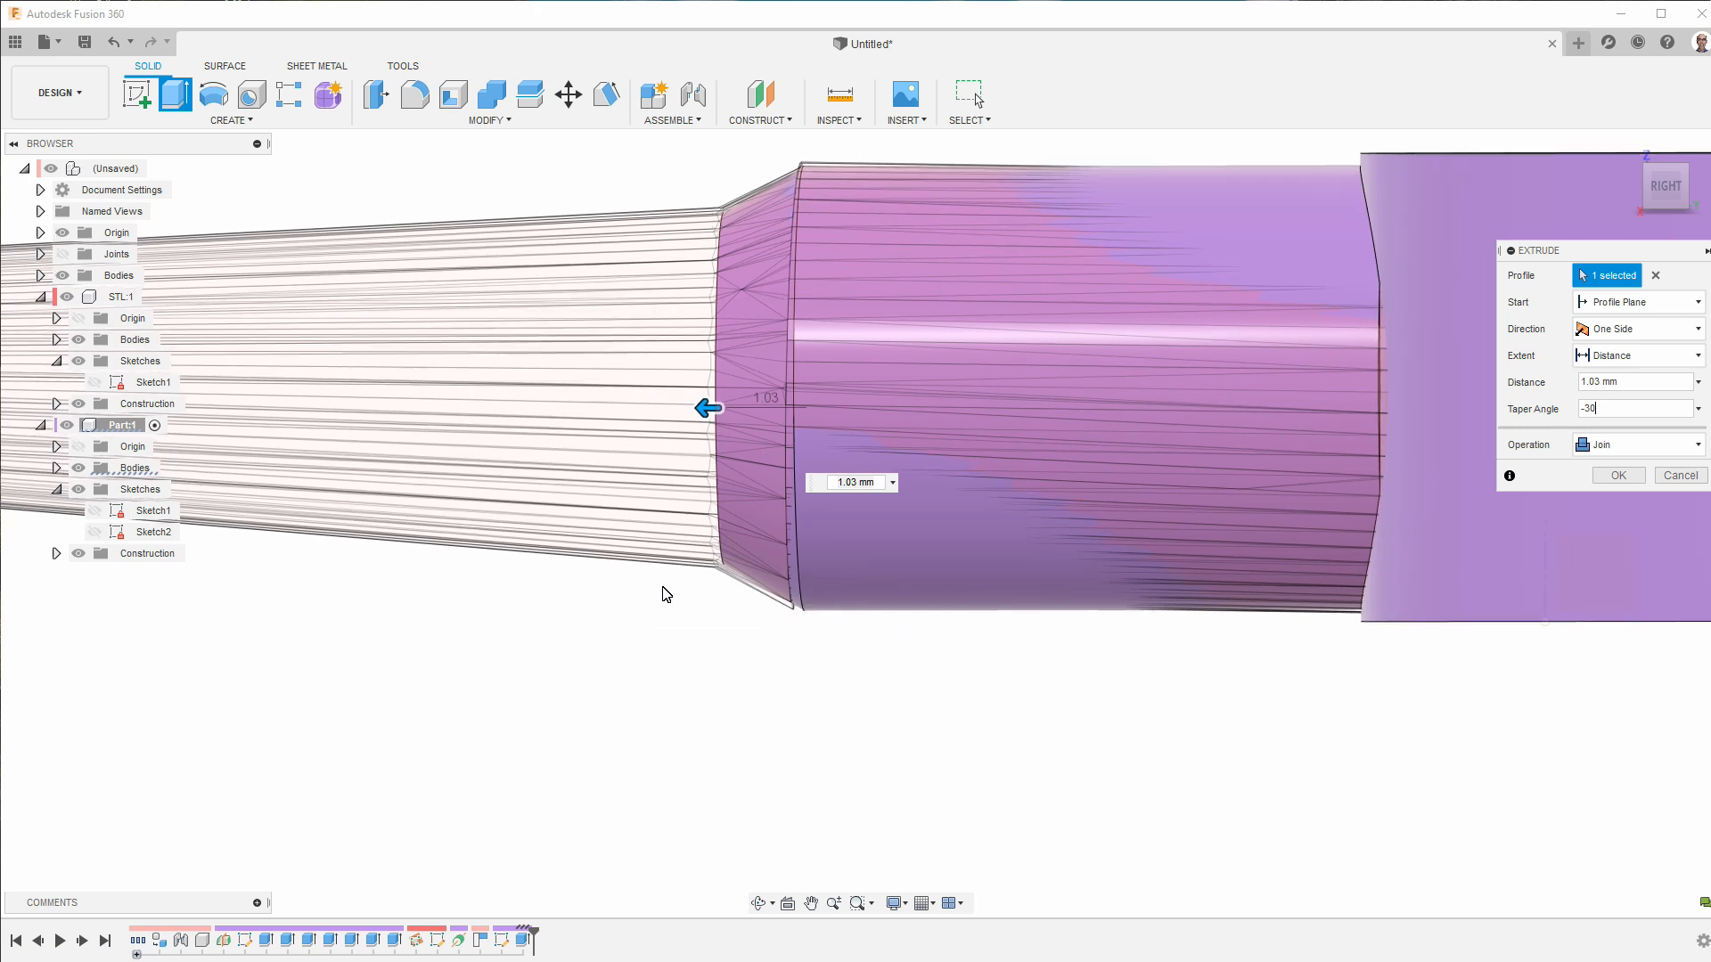
- Set the tapered extrusion's distance to 1.0 mm and complete it
left_click(857, 482)
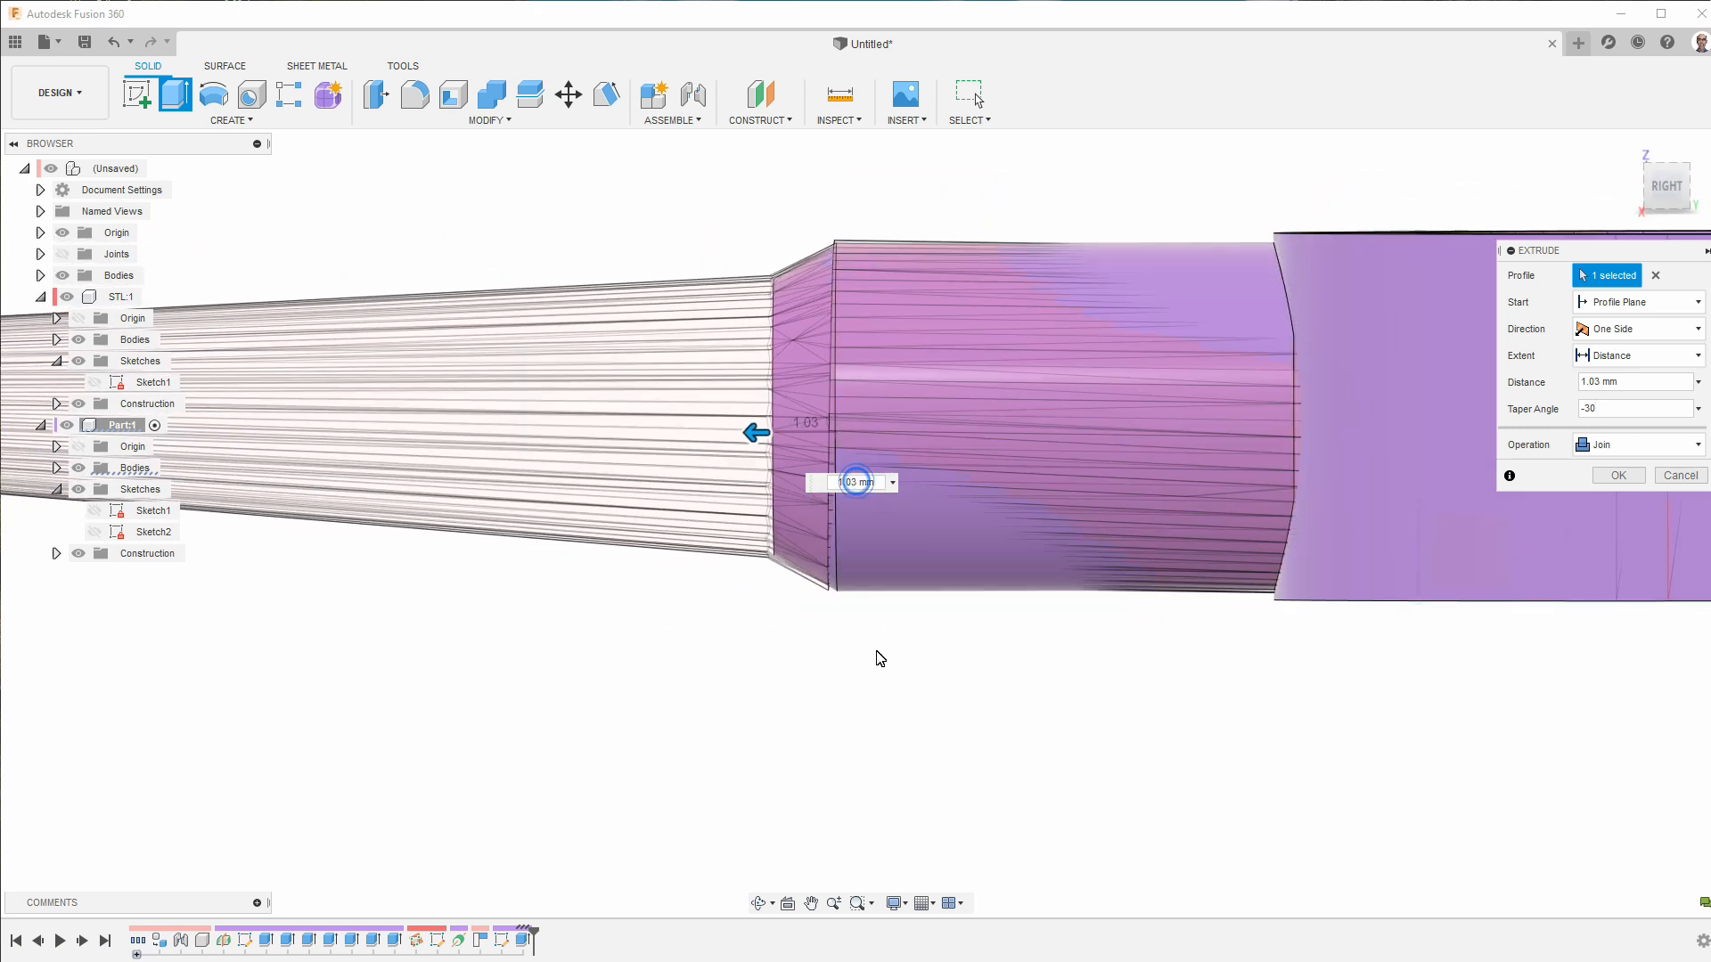
type("1.0")
key("Return")
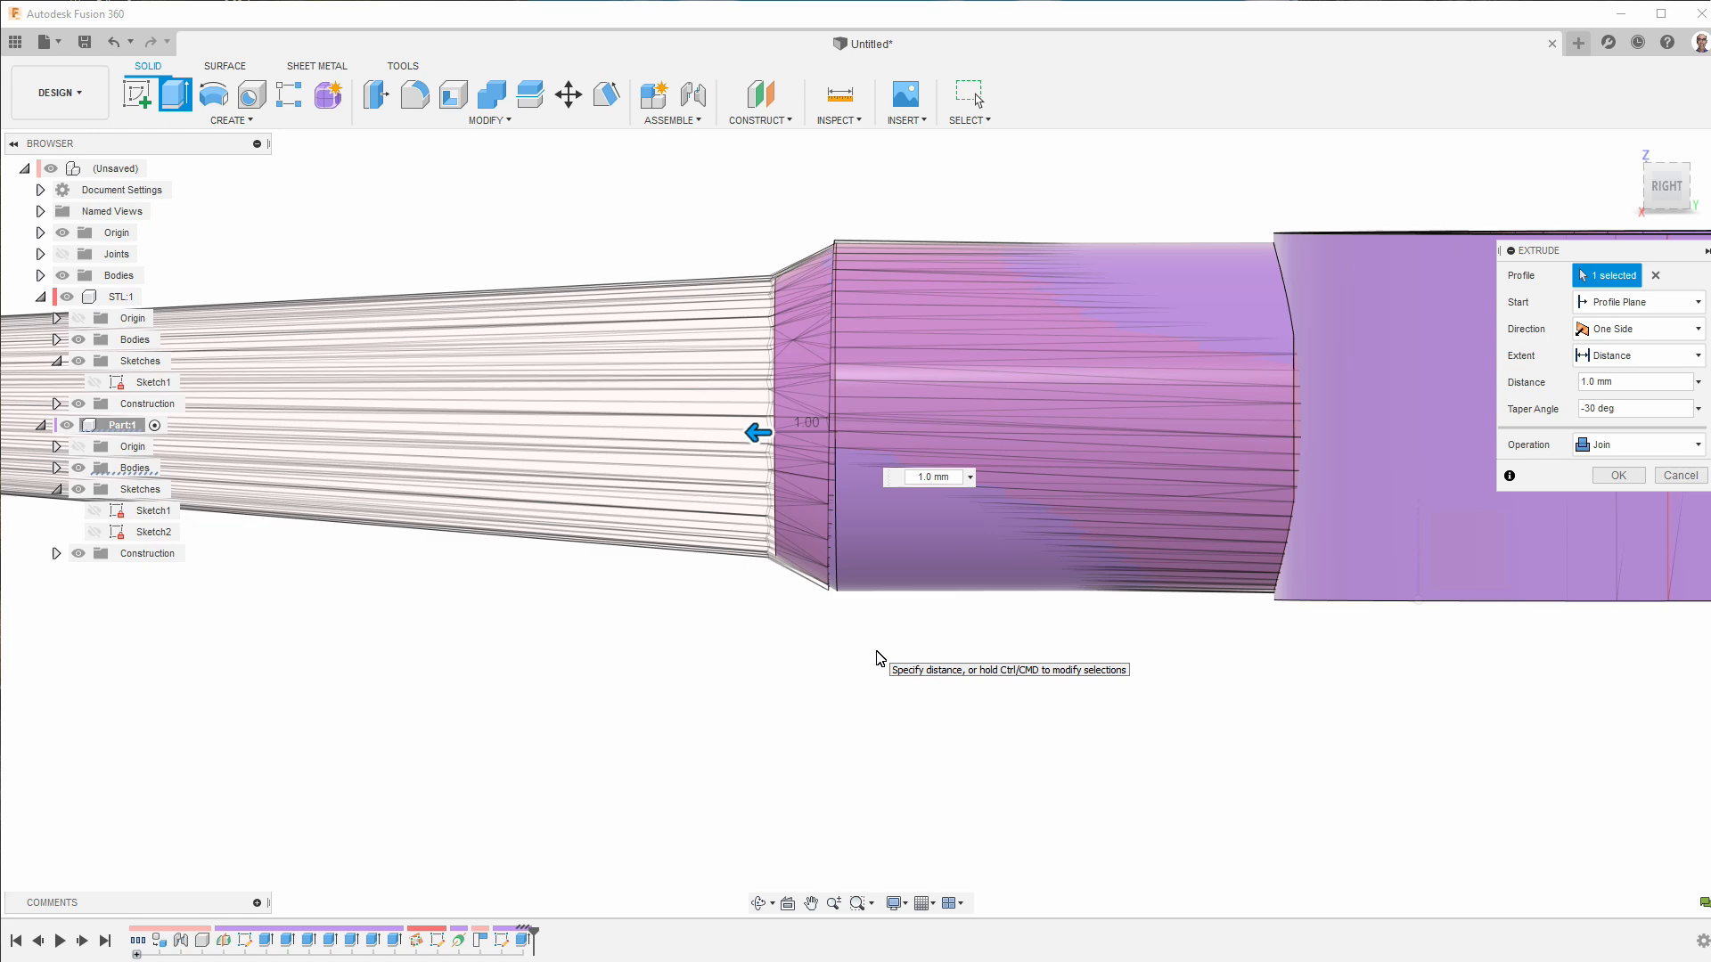
left_click(1619, 475)
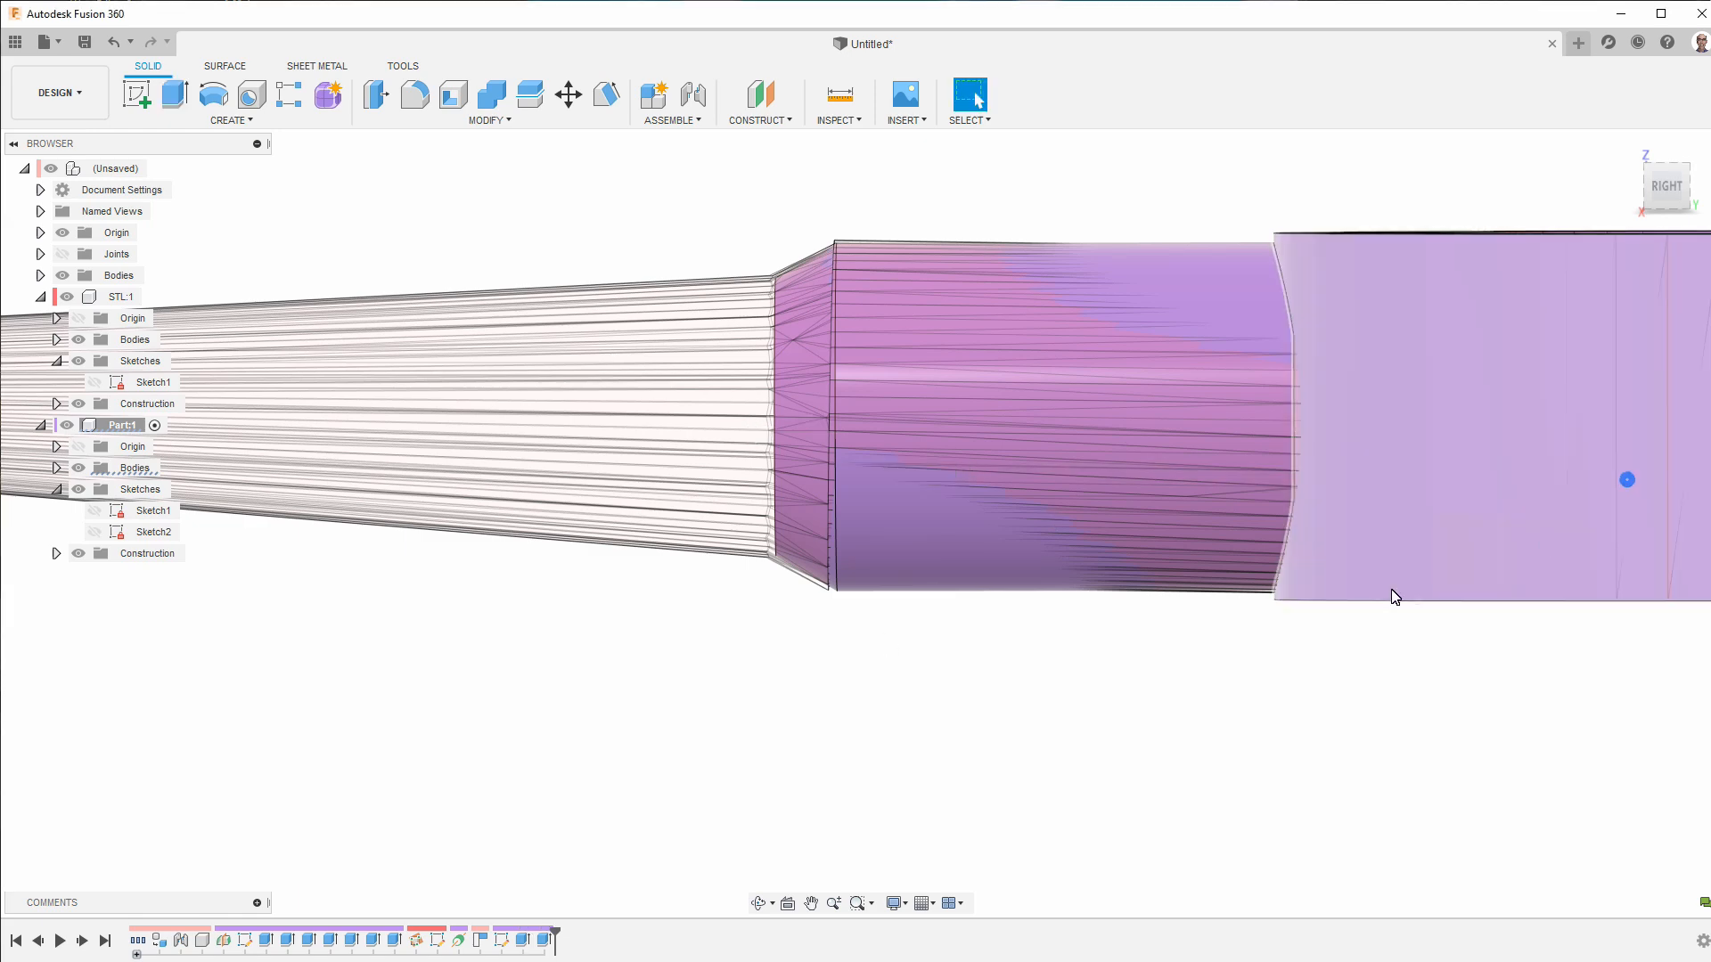
key("F6")
scroll(495, 649, "up", 3)
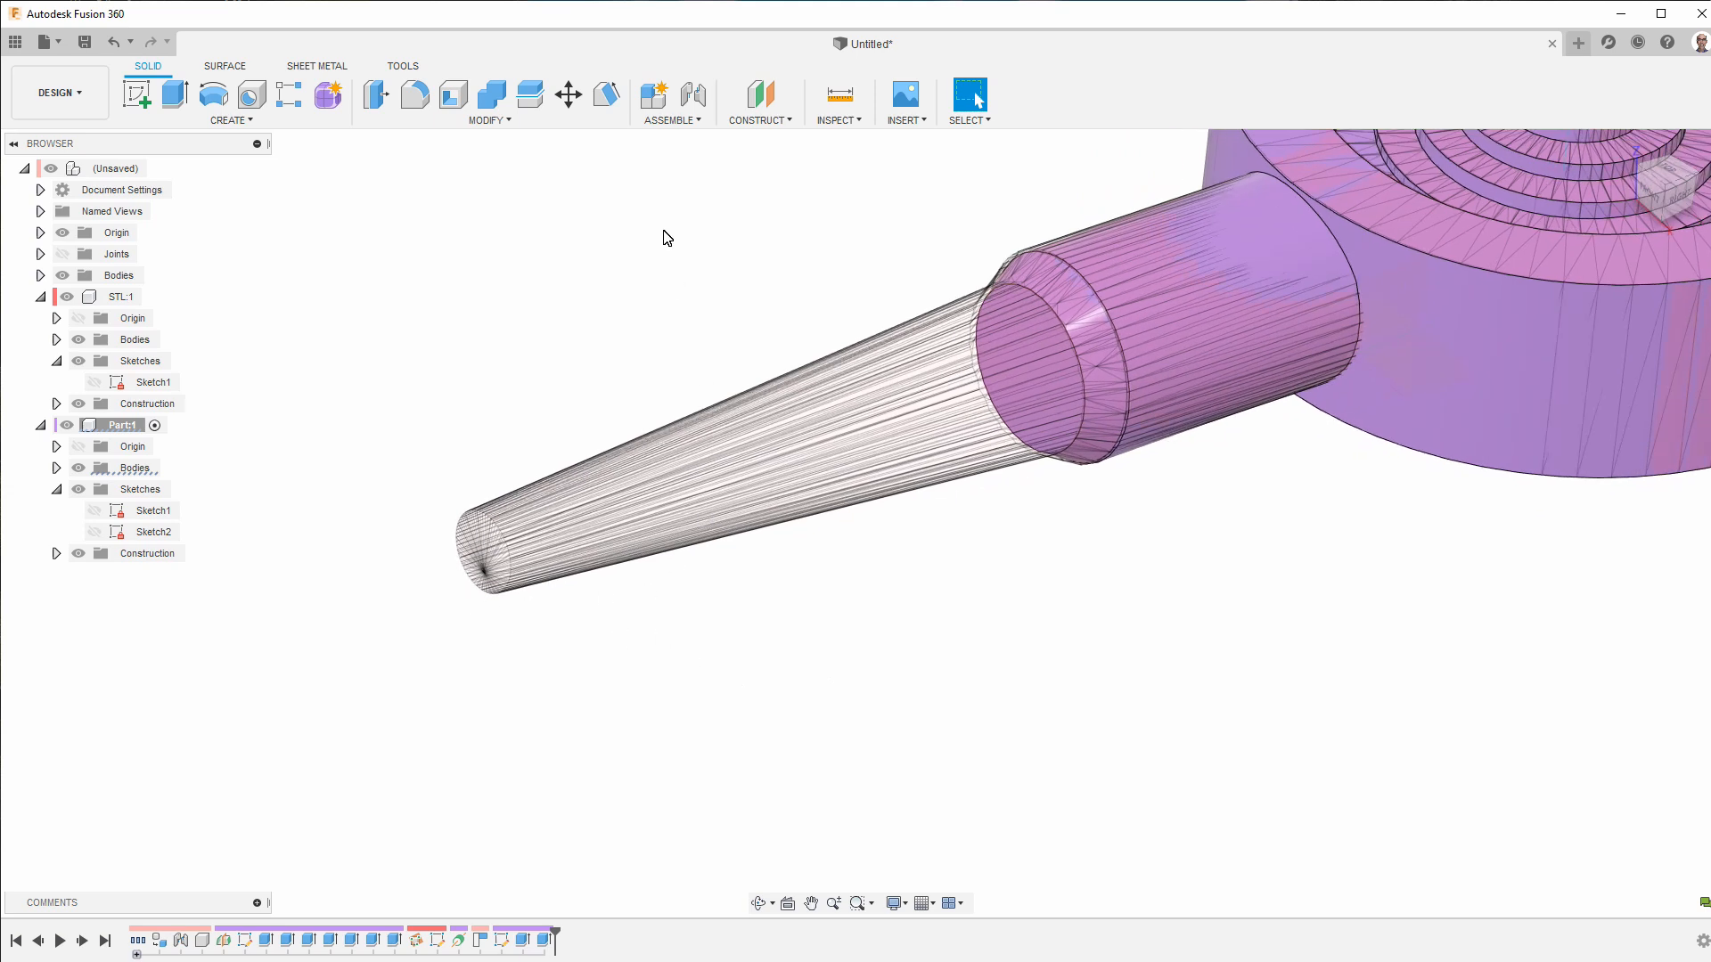
left_click(769, 102)
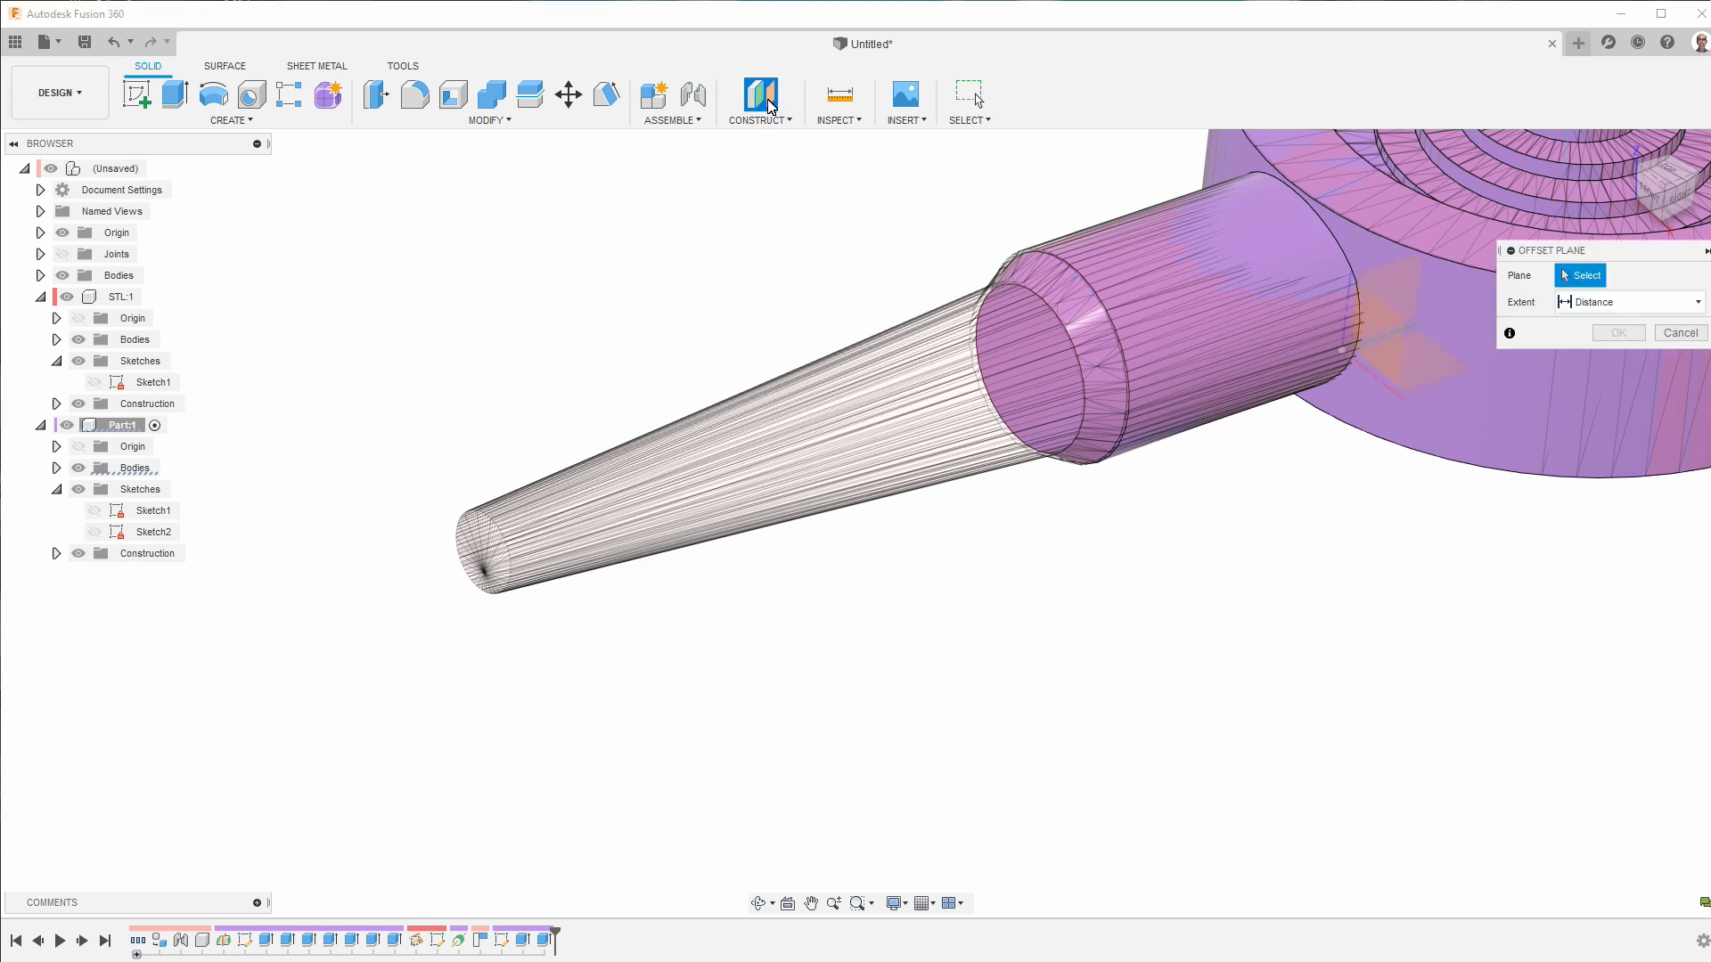
key("Escape")
left_click(772, 121)
left_click(570, 210)
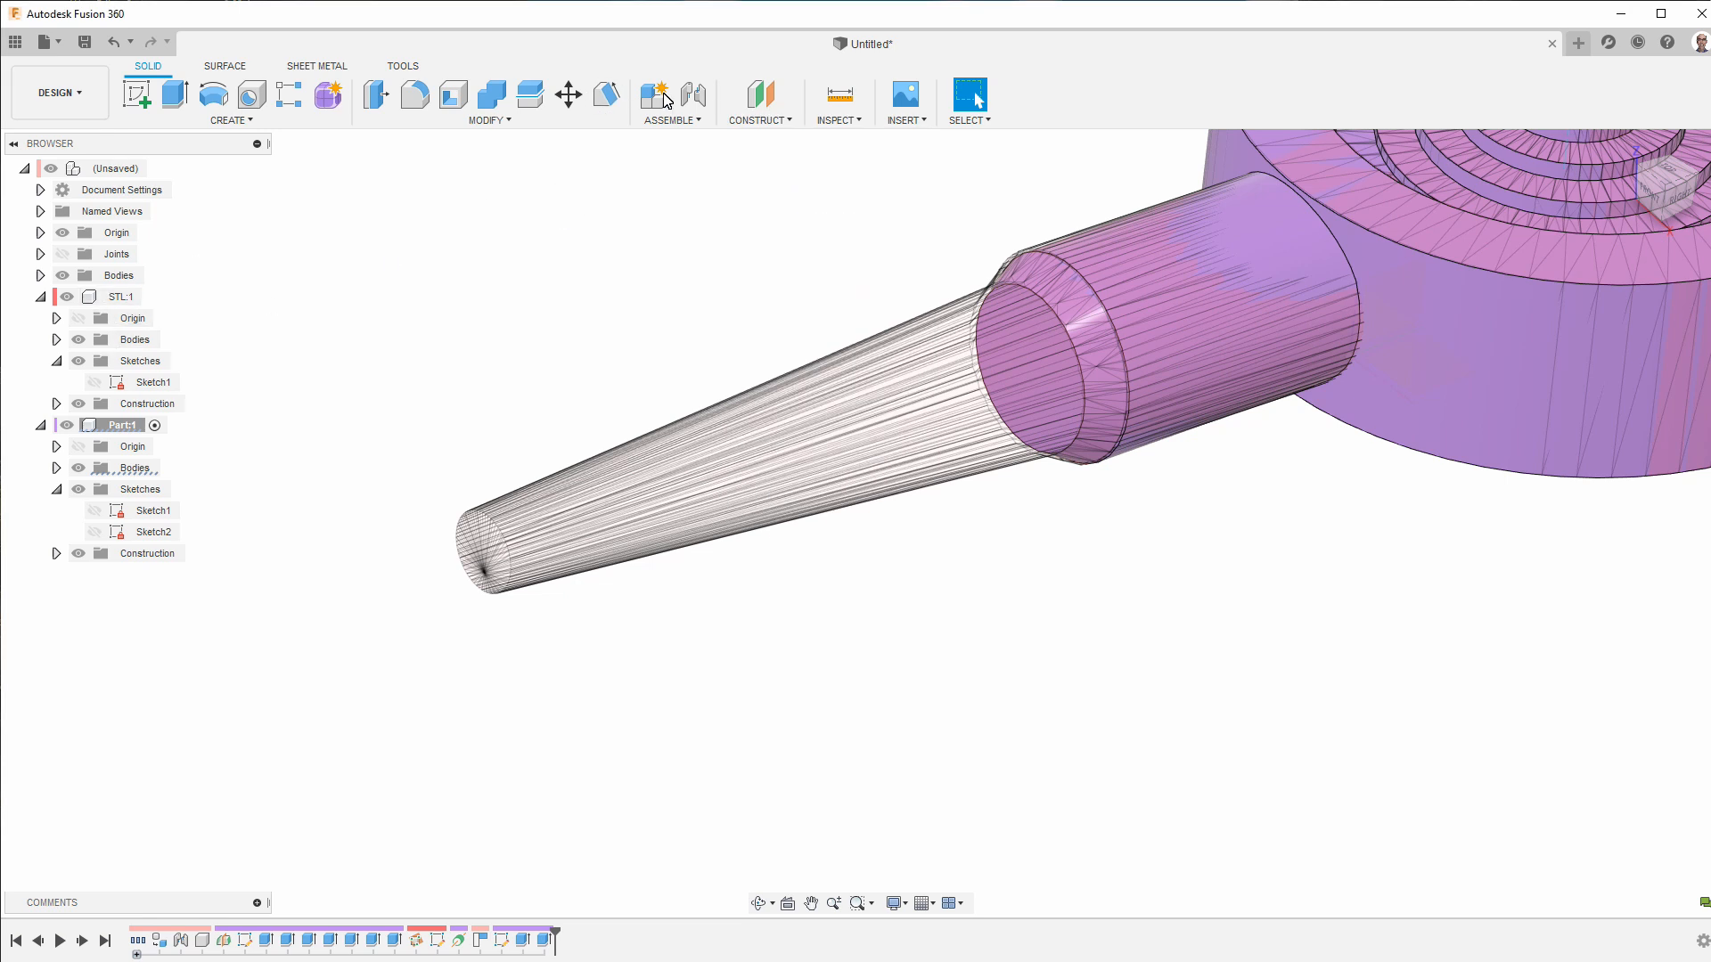
- Set up a plane offset 18 mm from the handle's tapered end face, with the STL component shown for reference
left_click(760, 96)
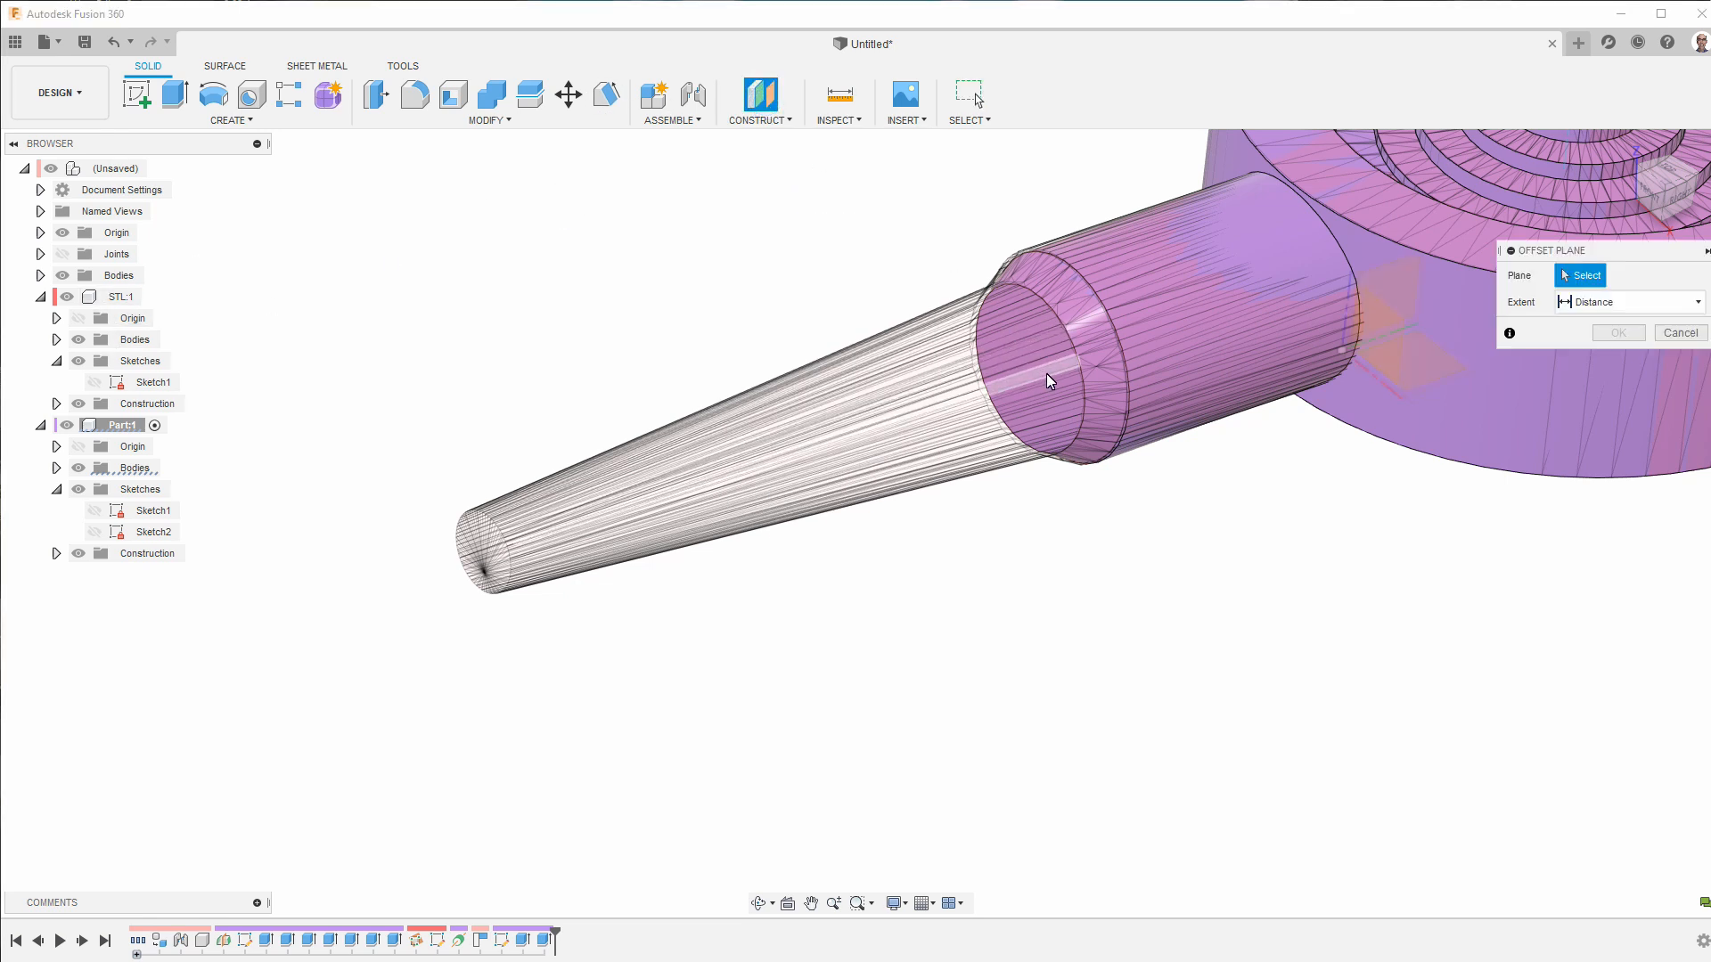
left_click(68, 298)
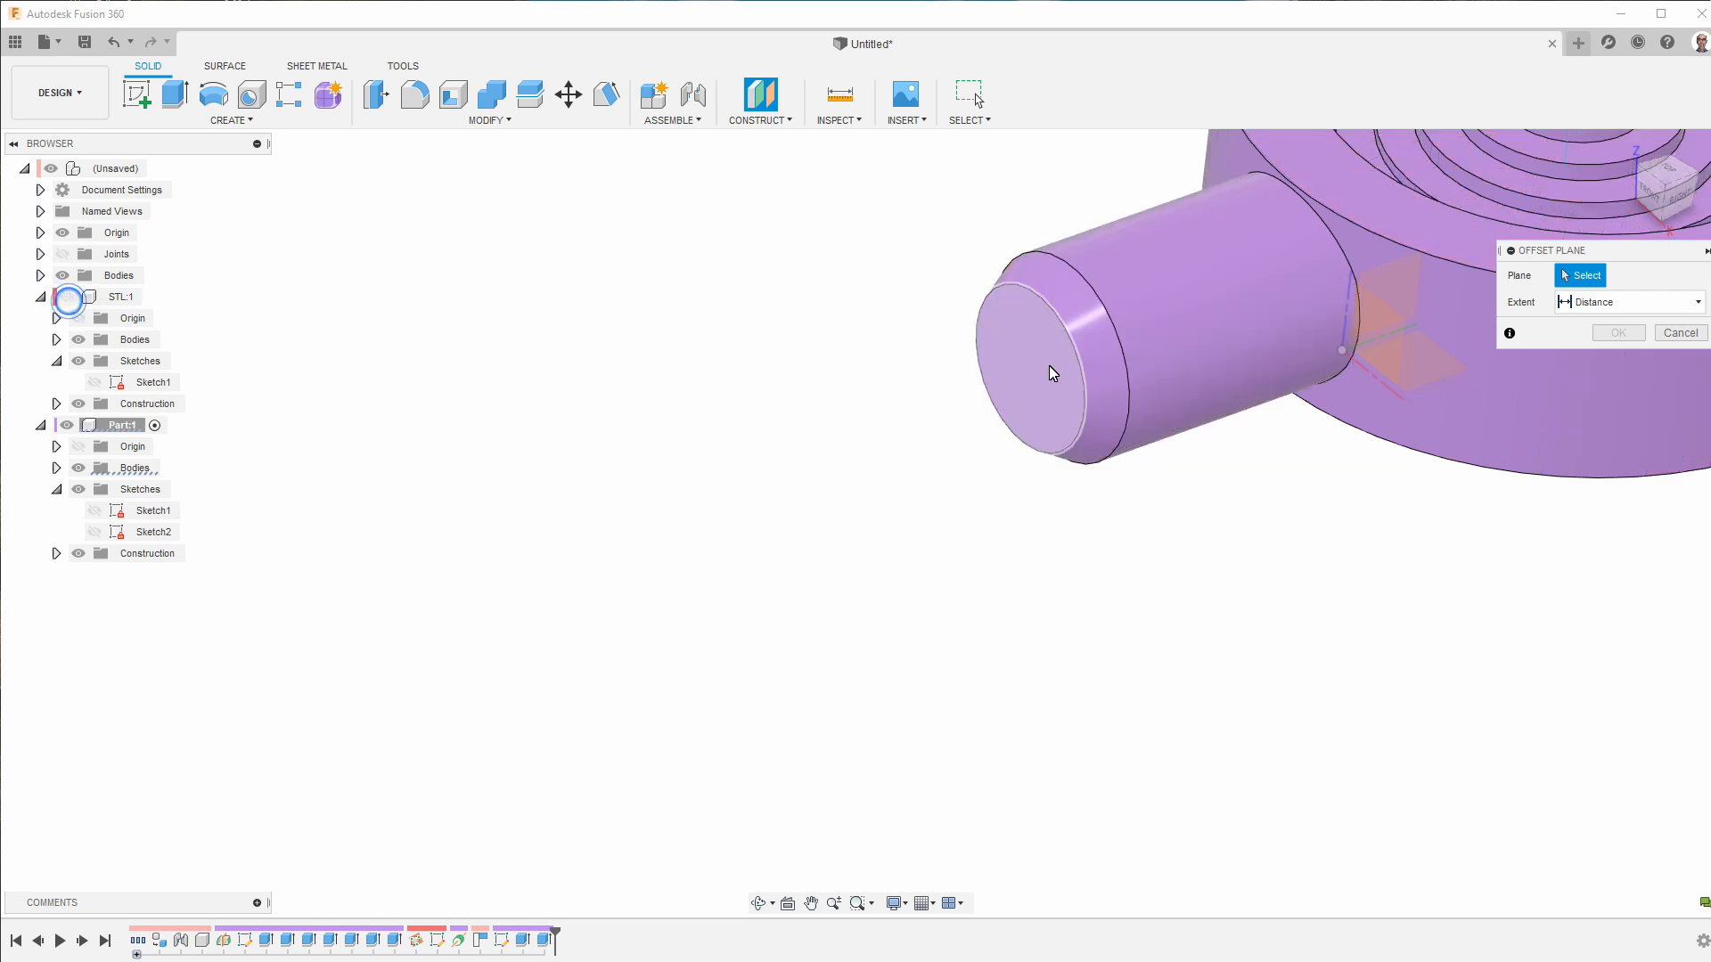
left_click(1038, 371)
left_click(65, 299)
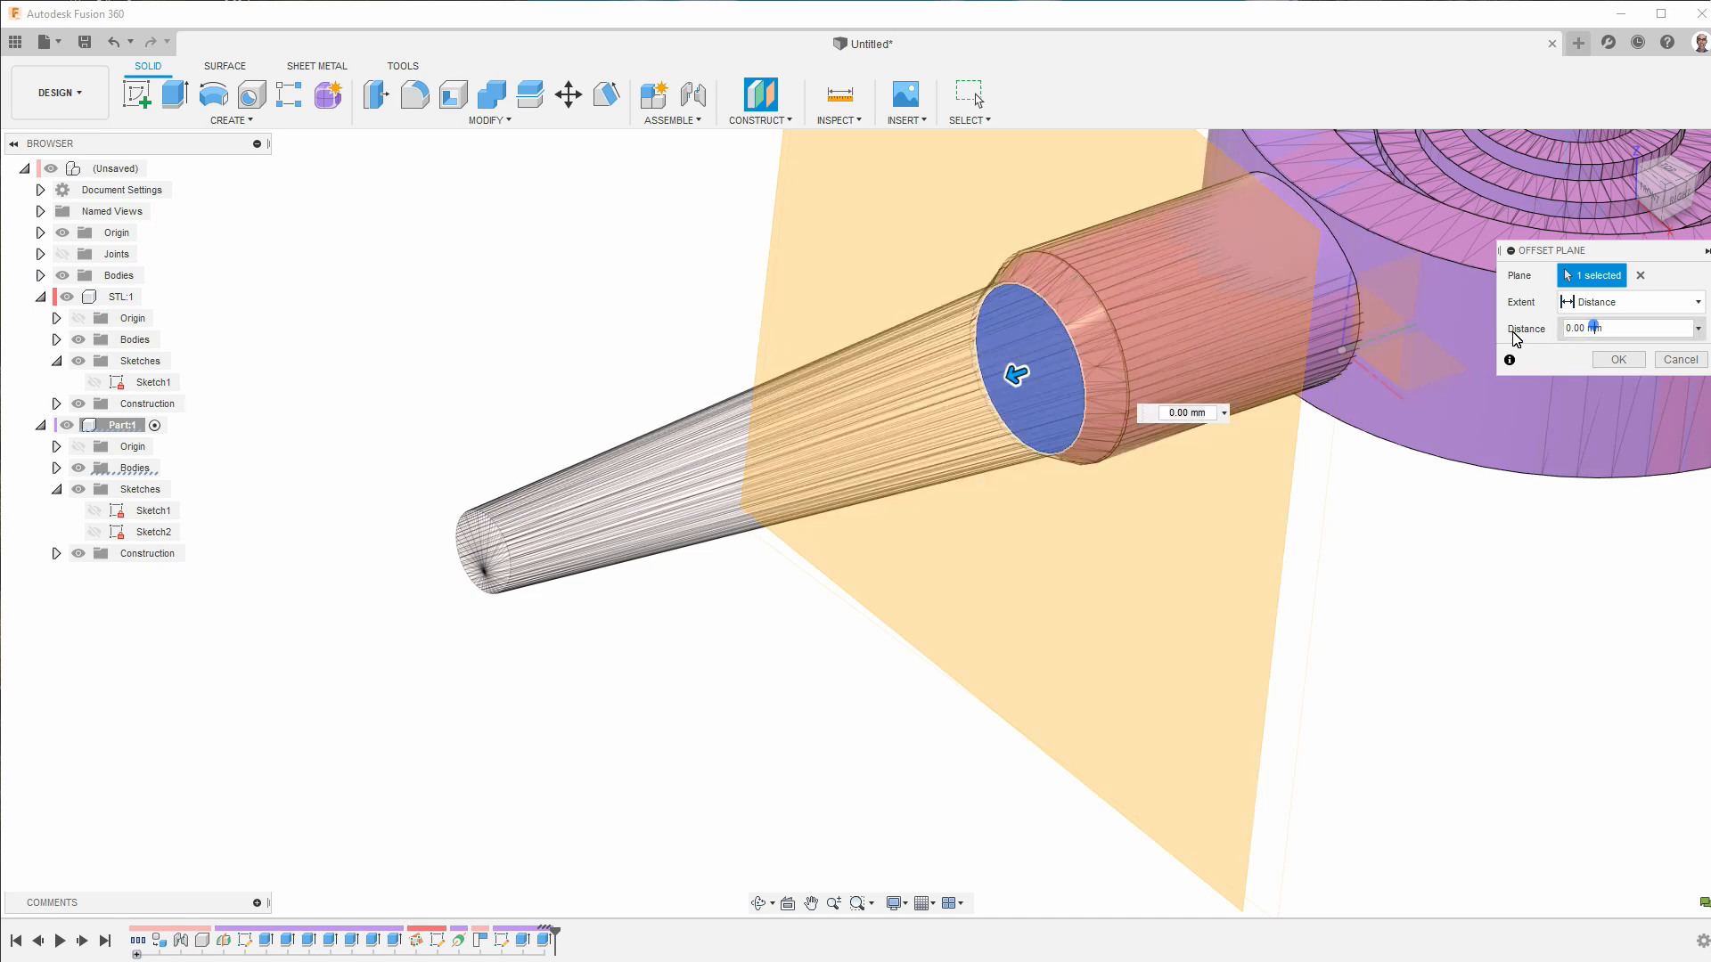
scroll(490, 528, "up", 5)
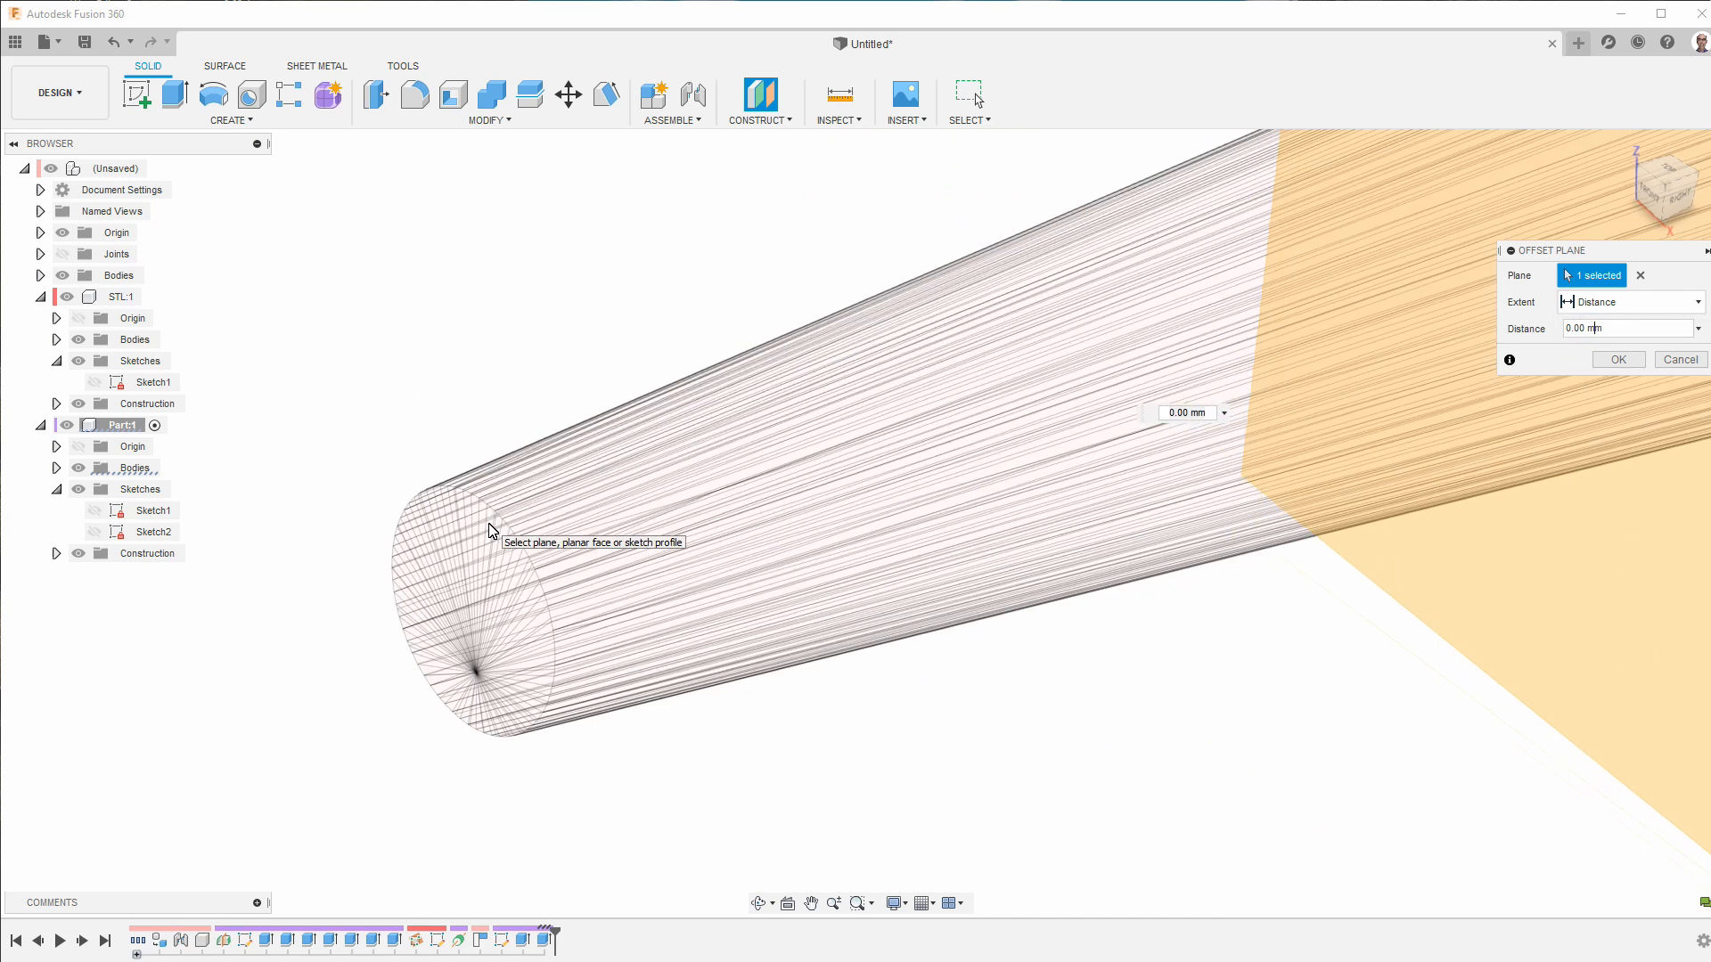
left_click(497, 520)
scroll(478, 374, "down", 5)
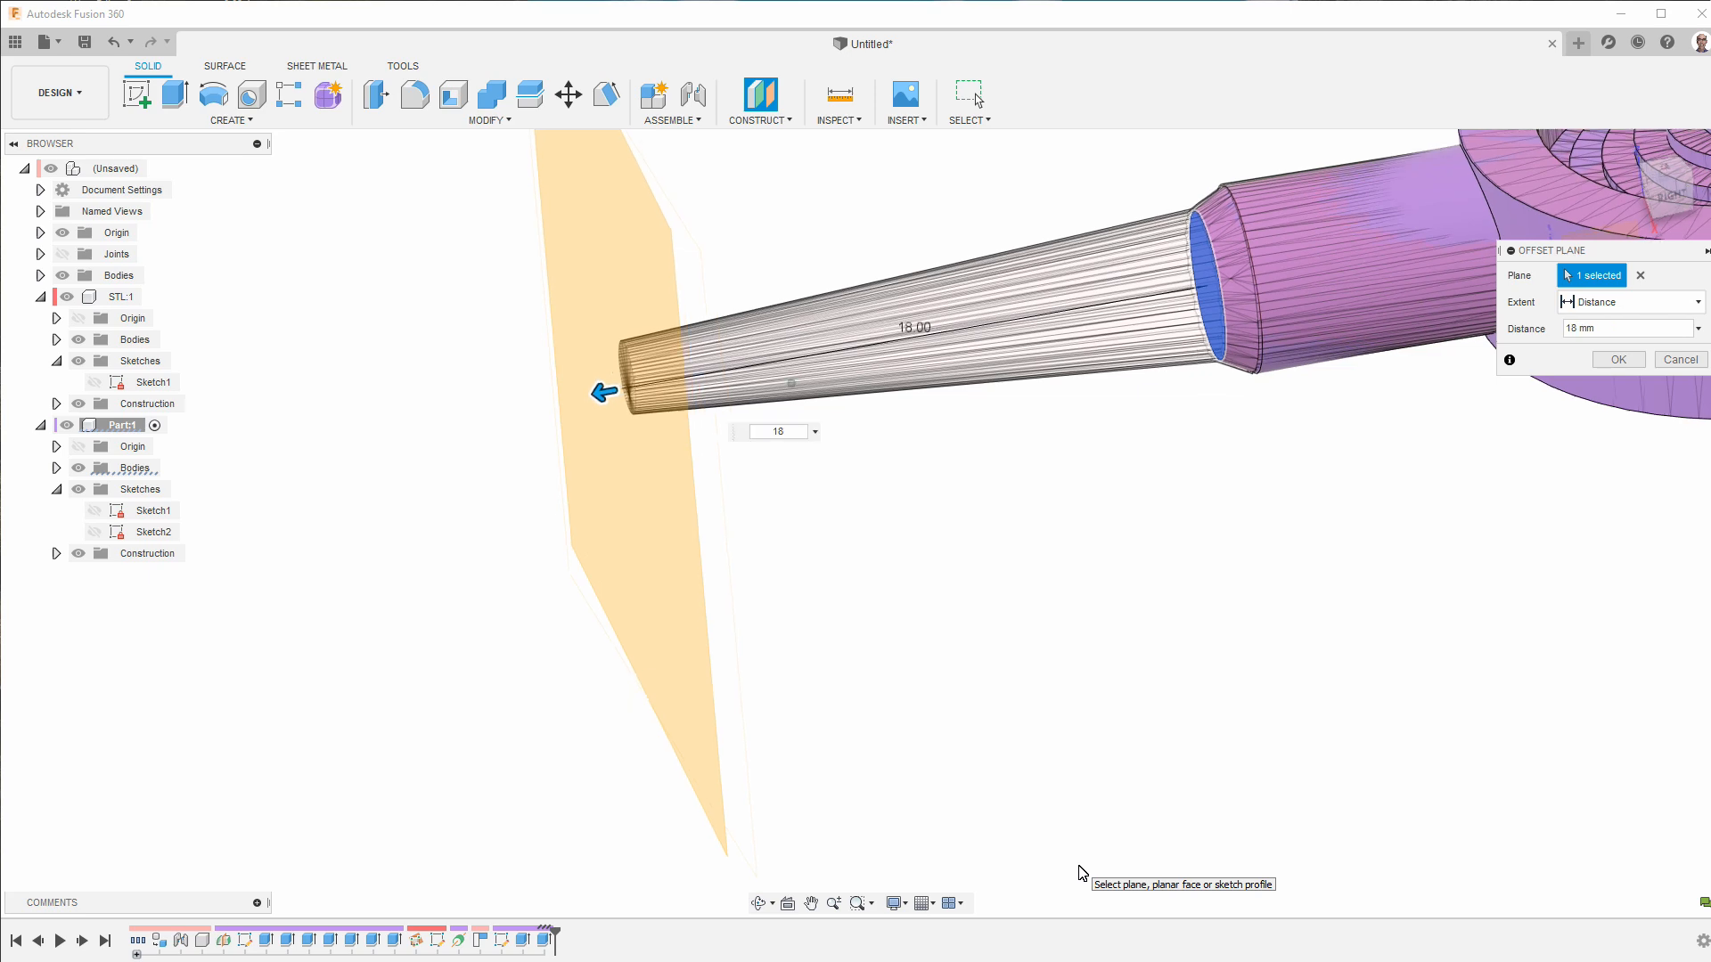
- Set the plane's offset distance to 17.8 mm to match the mesh handle's tip, and create the plane
left_click(1693, 194)
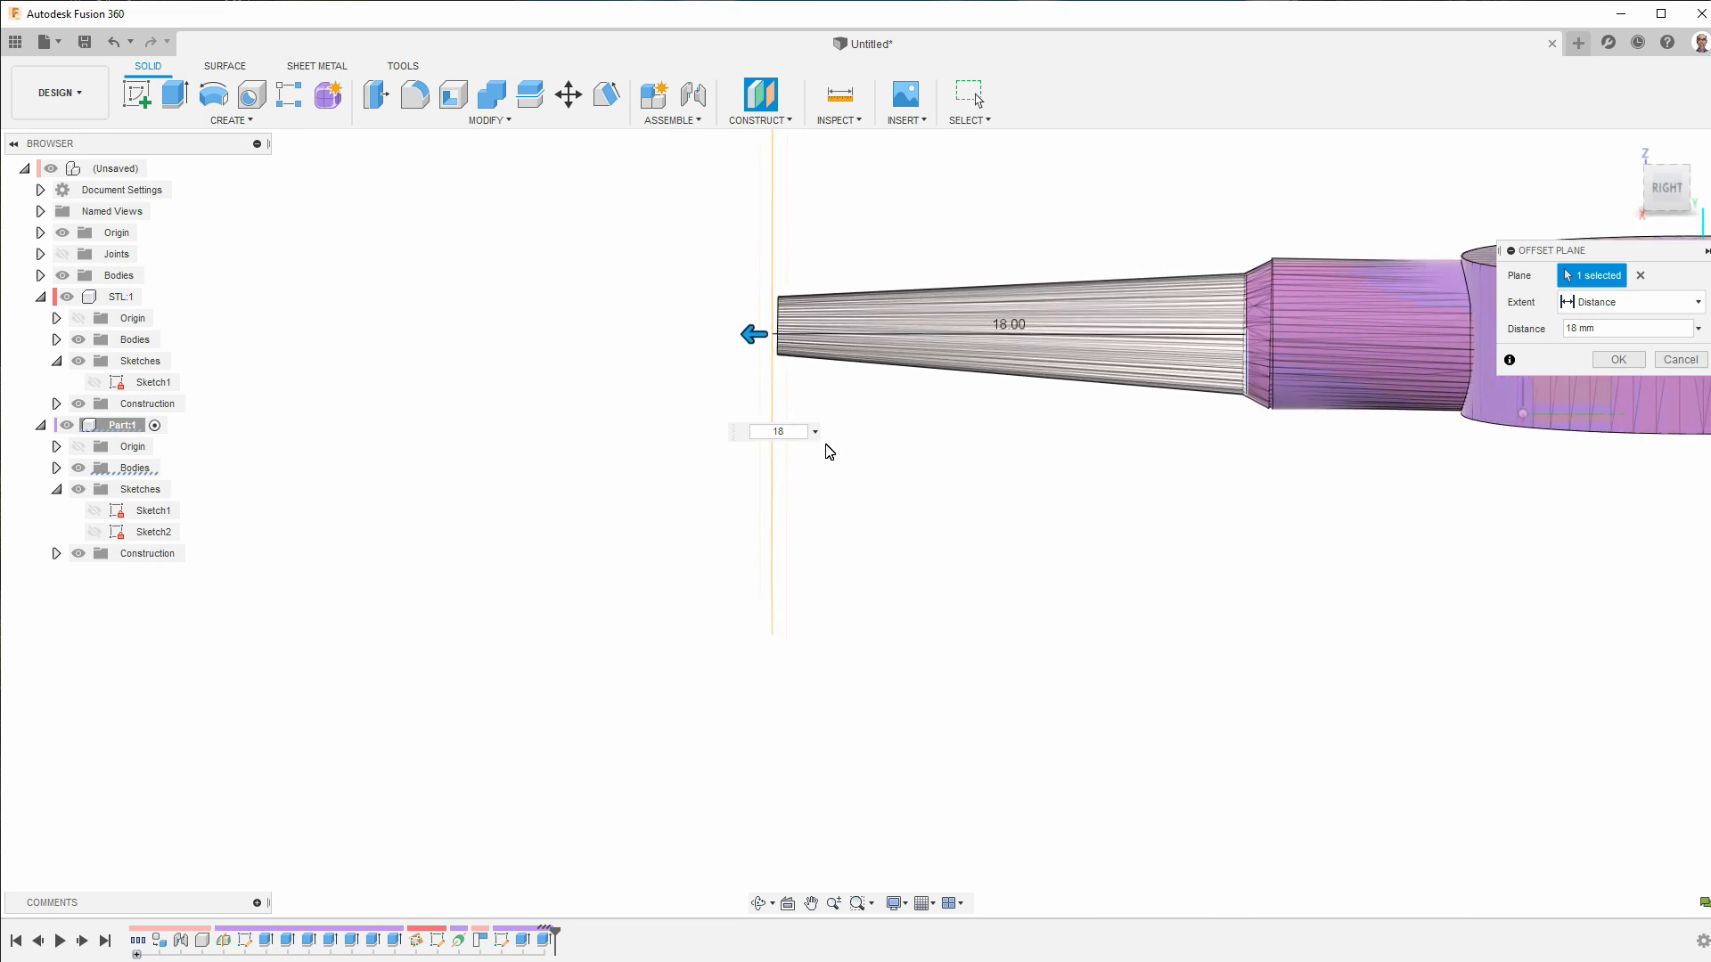
double_click(780, 431)
type("17.8")
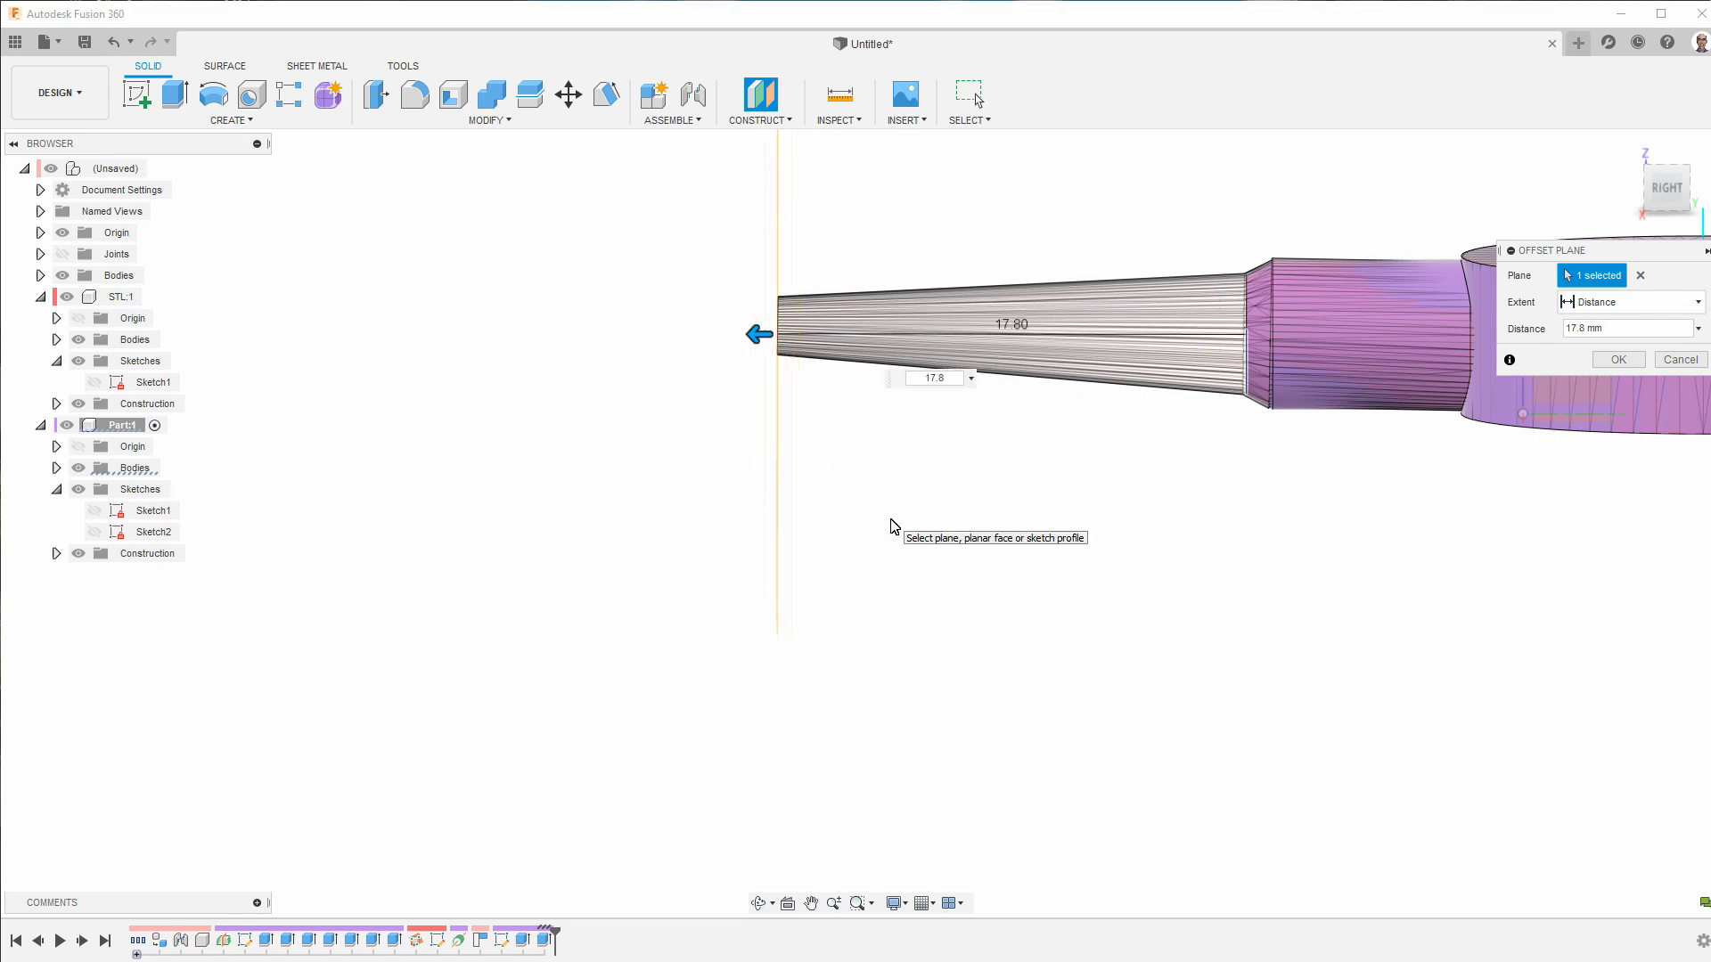
key("Return")
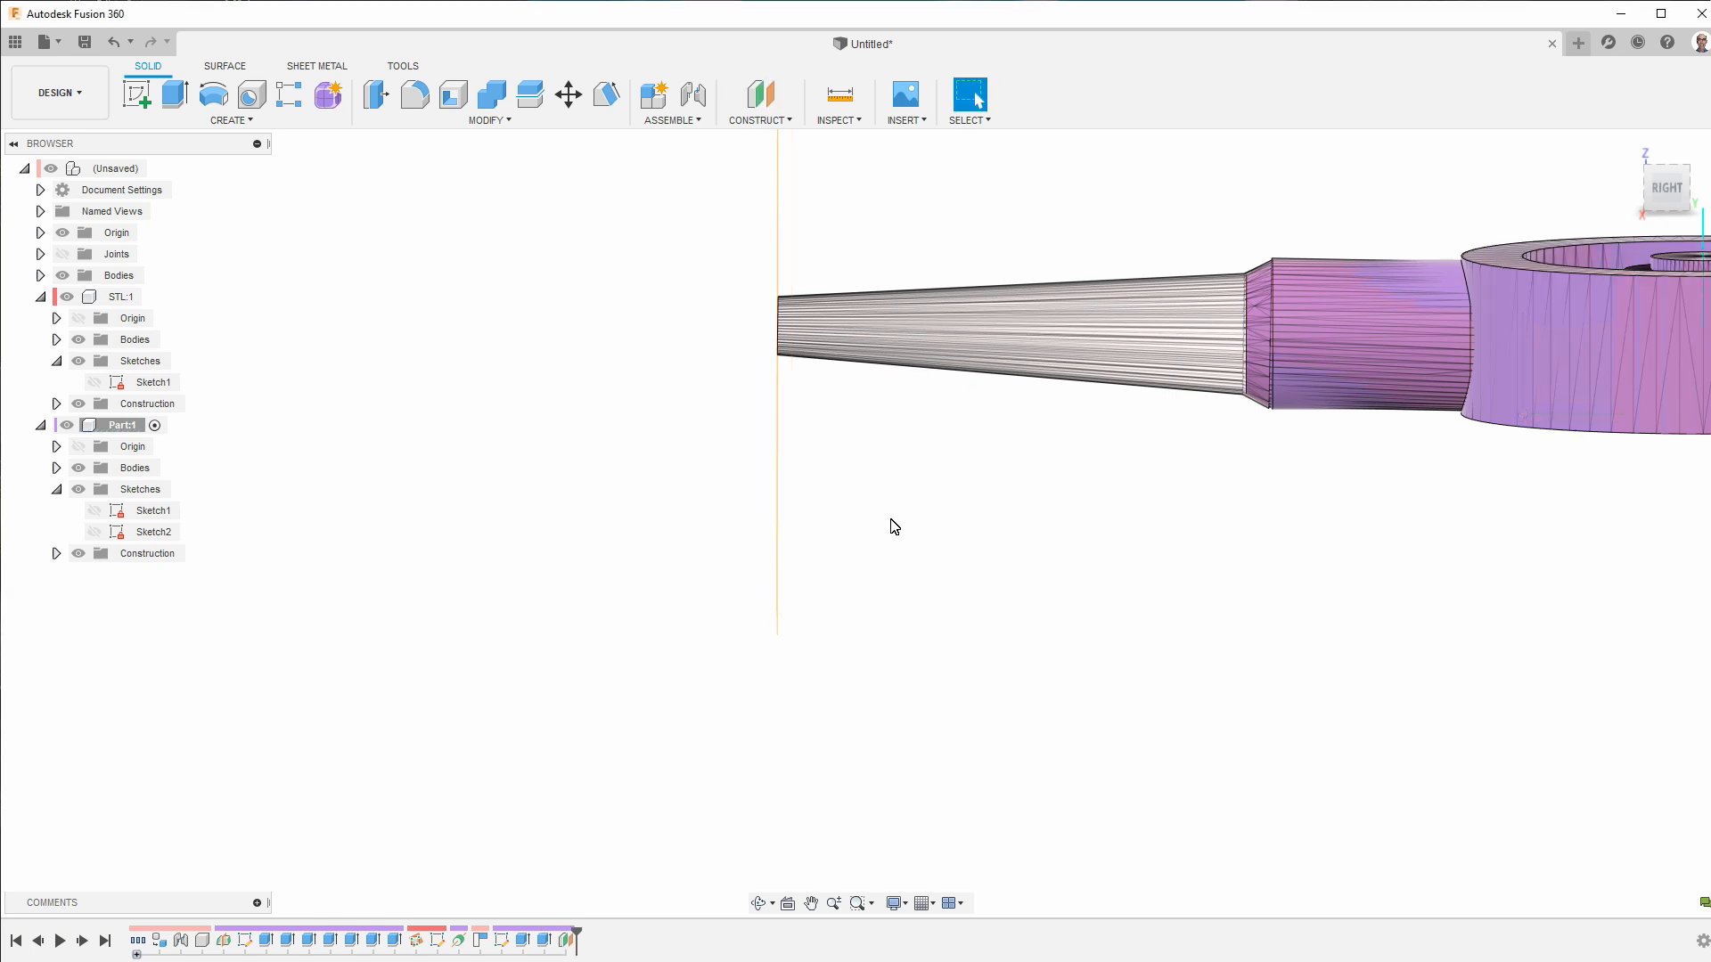
- Sketch a circle about 2.16 mm in diameter on the offset plane, centred on the handle, to match the mesh tip
left_click(151, 90)
left_click(613, 514)
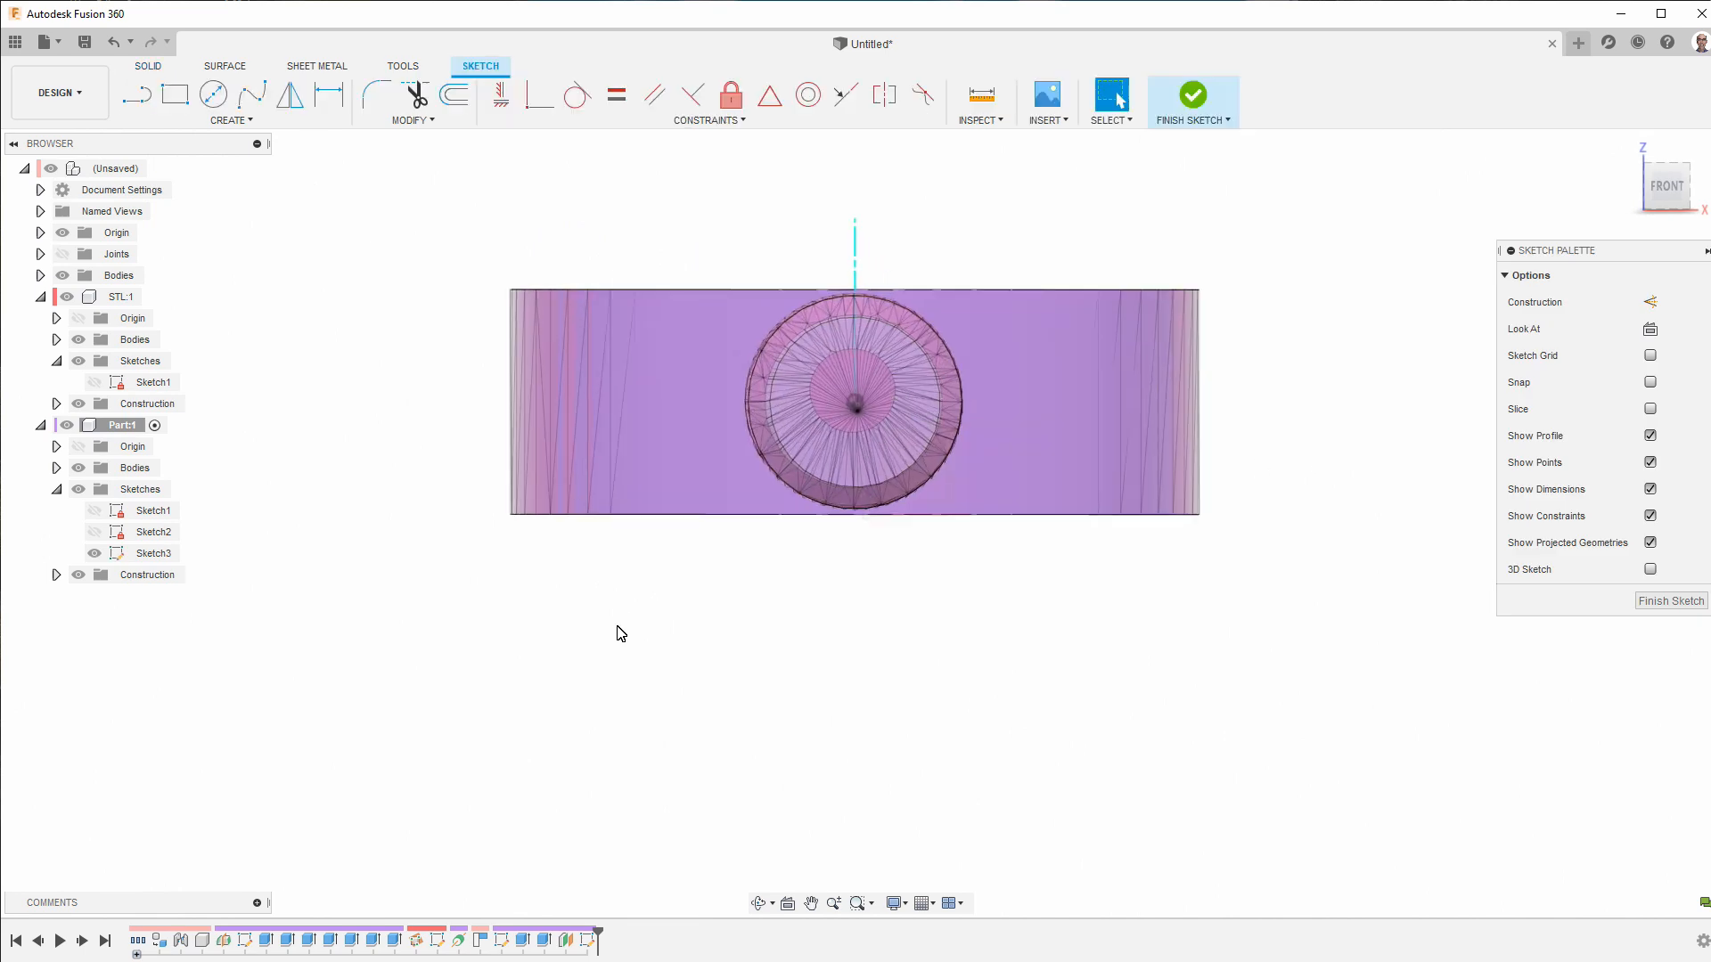
key("c")
scroll(619, 633, "up", 3)
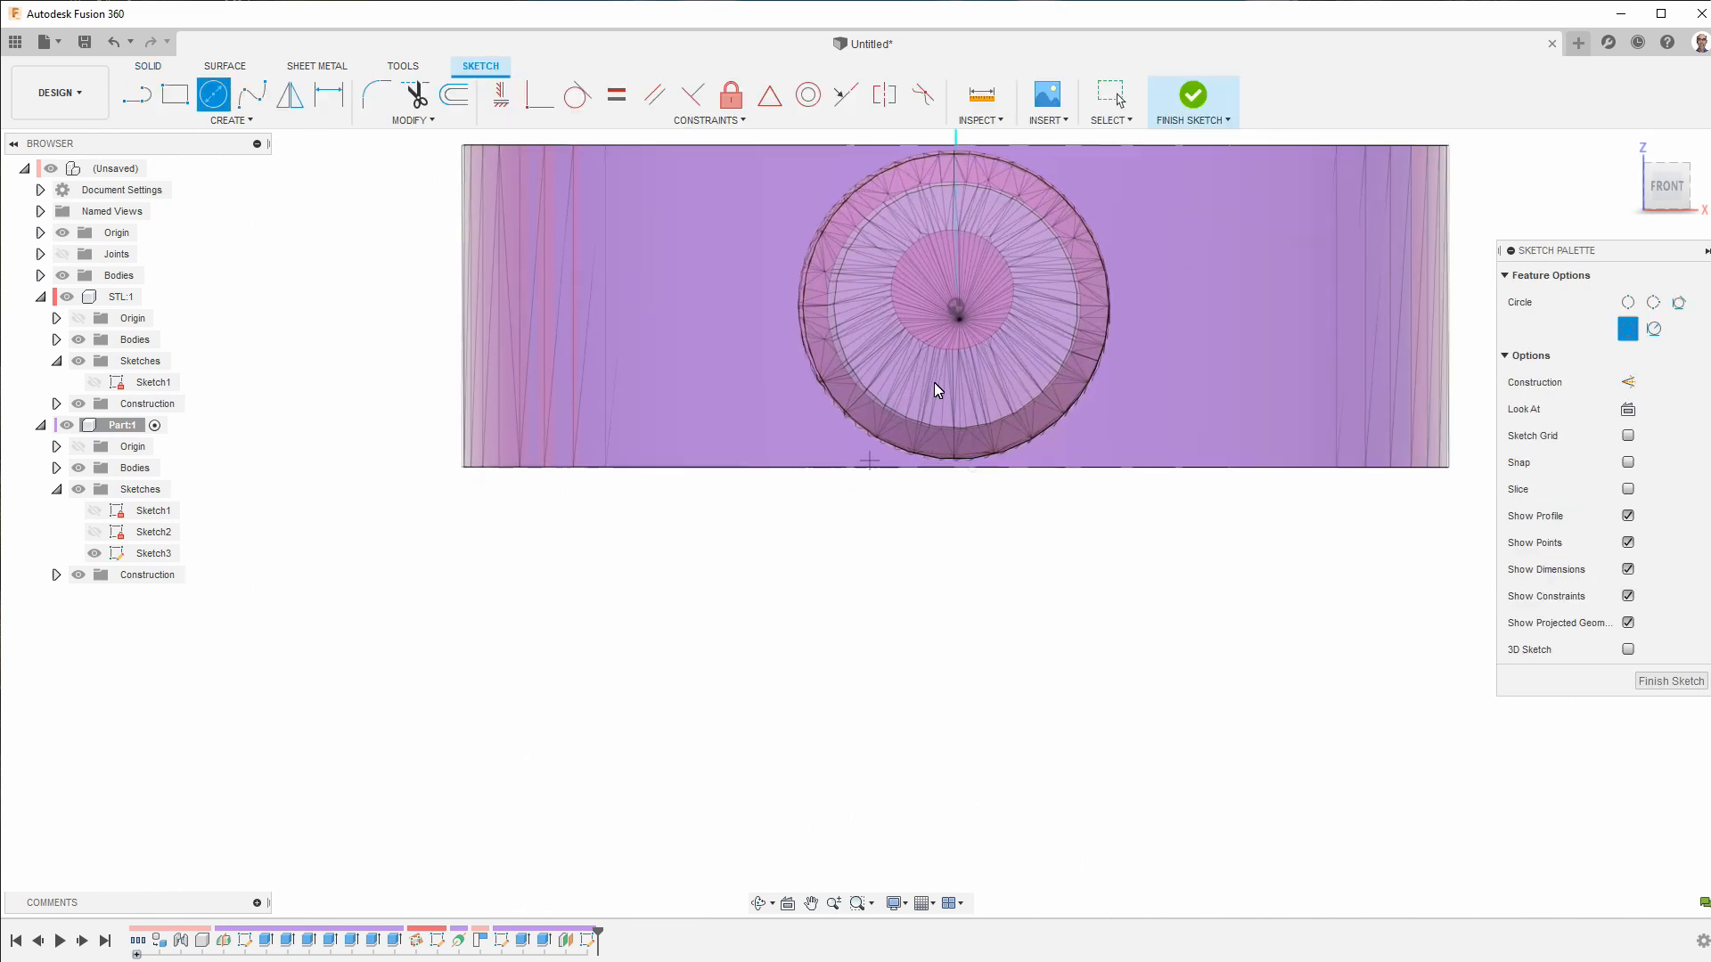
left_click(956, 310)
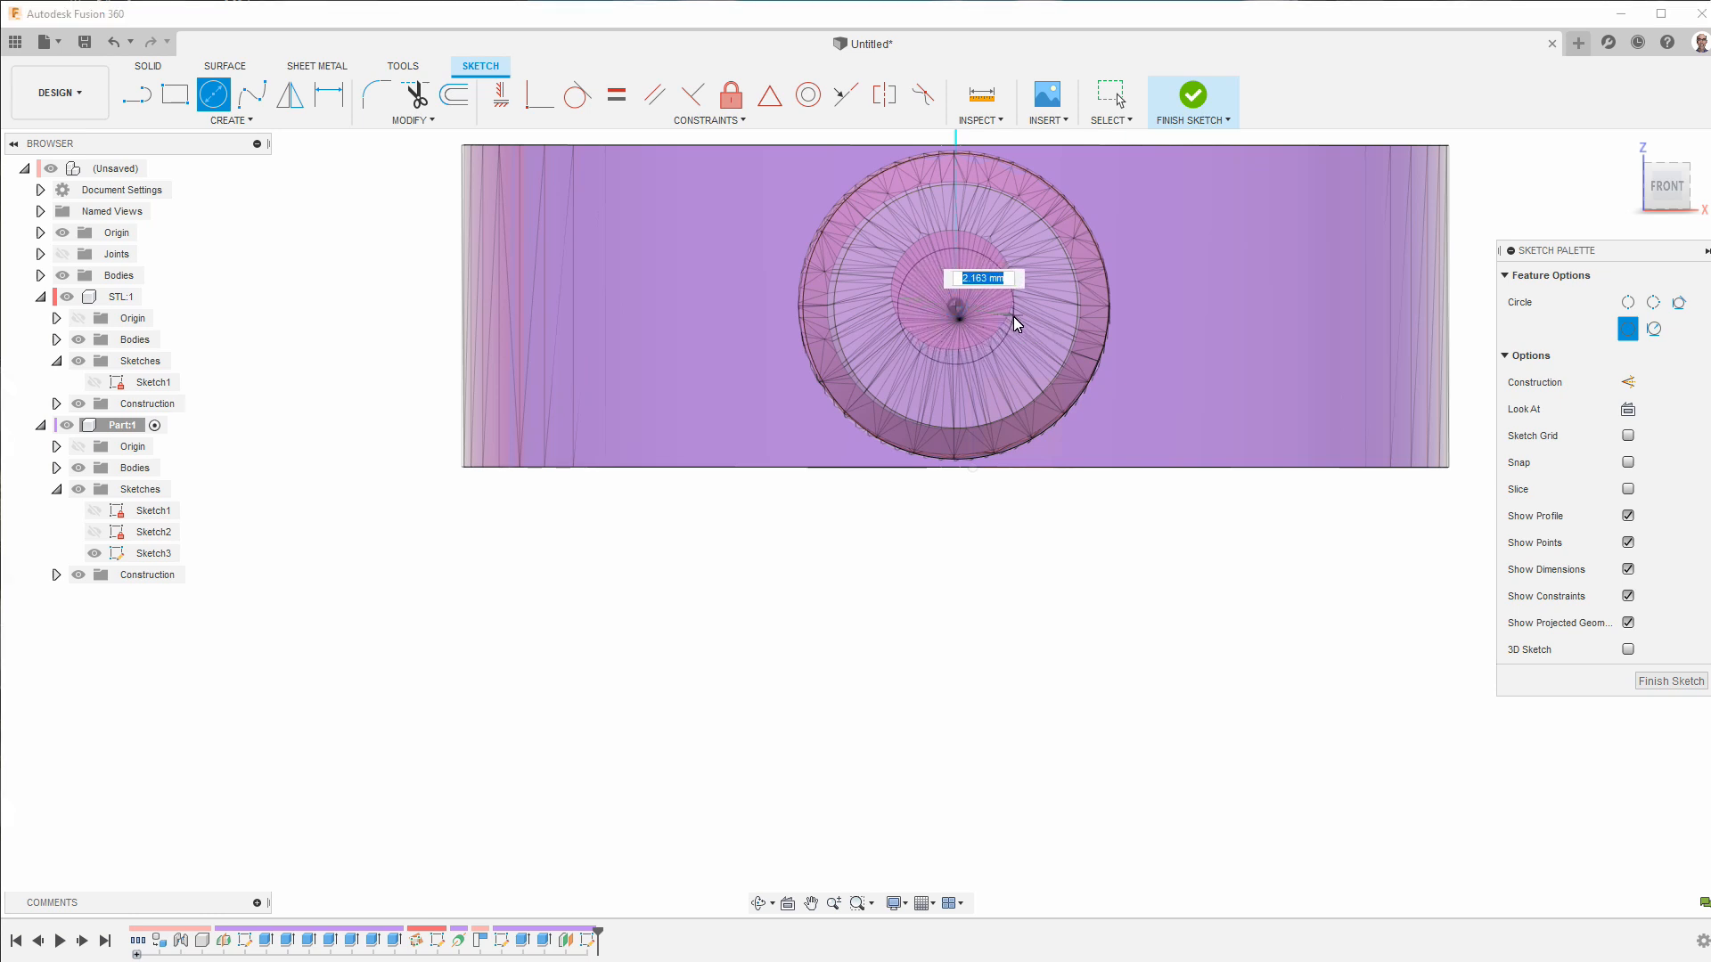
left_click(1014, 317)
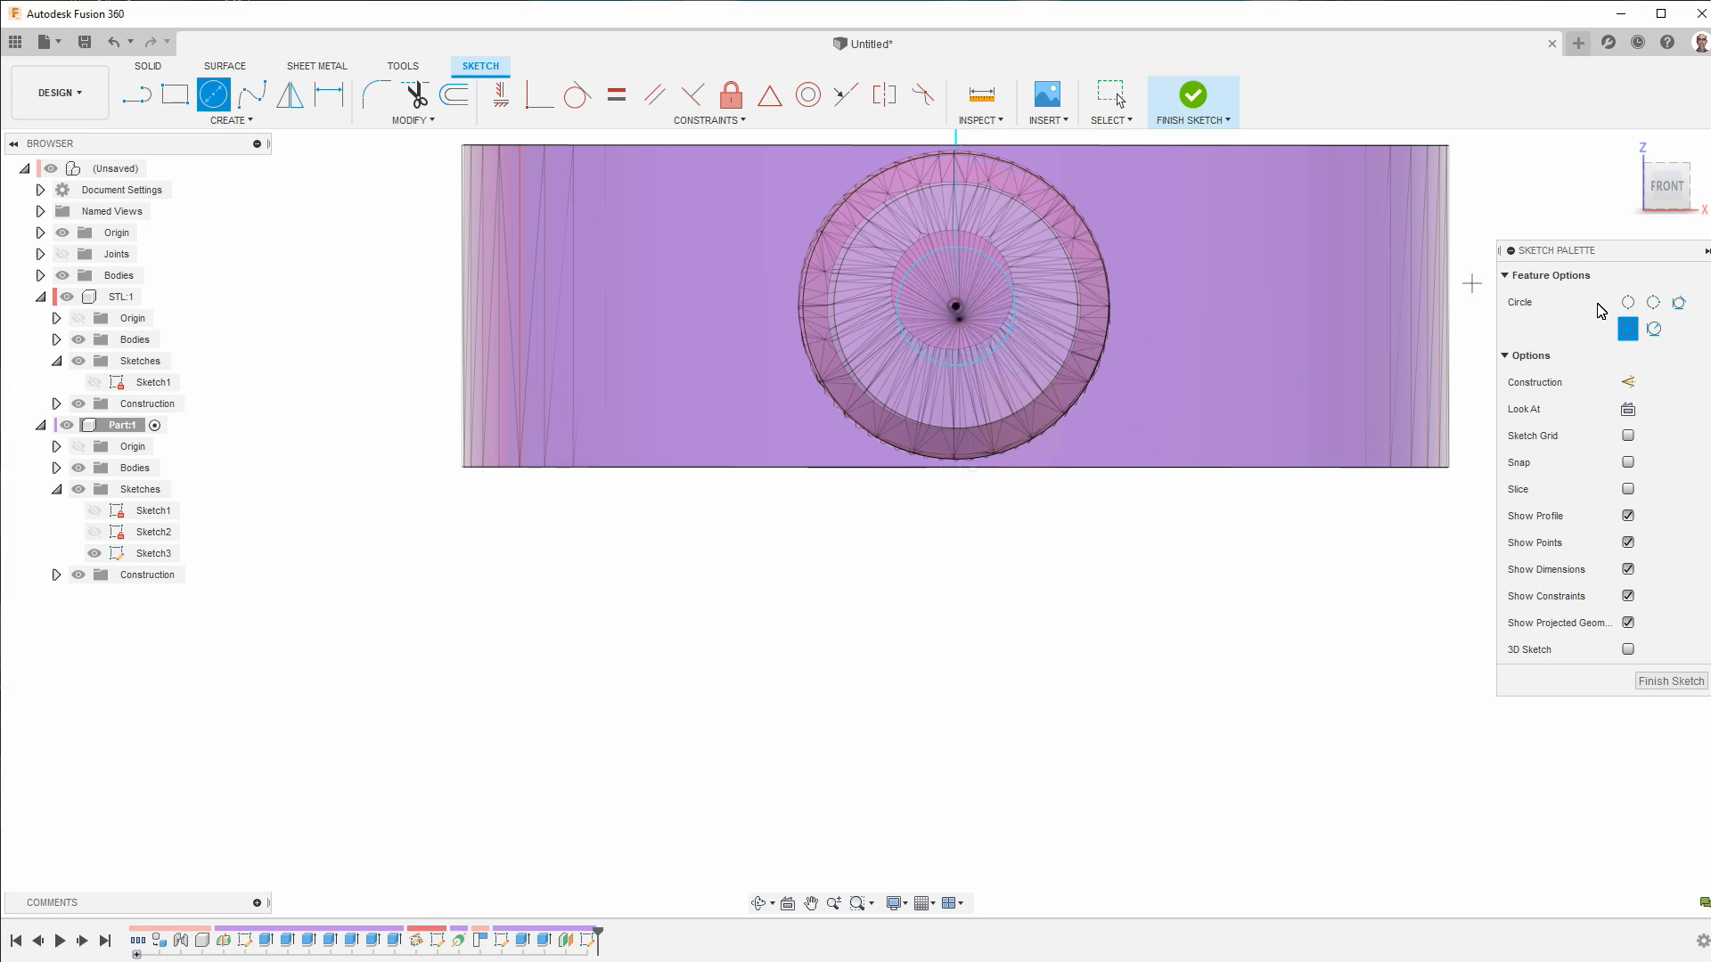
key("Escape")
scroll(1104, 216, "up", 3)
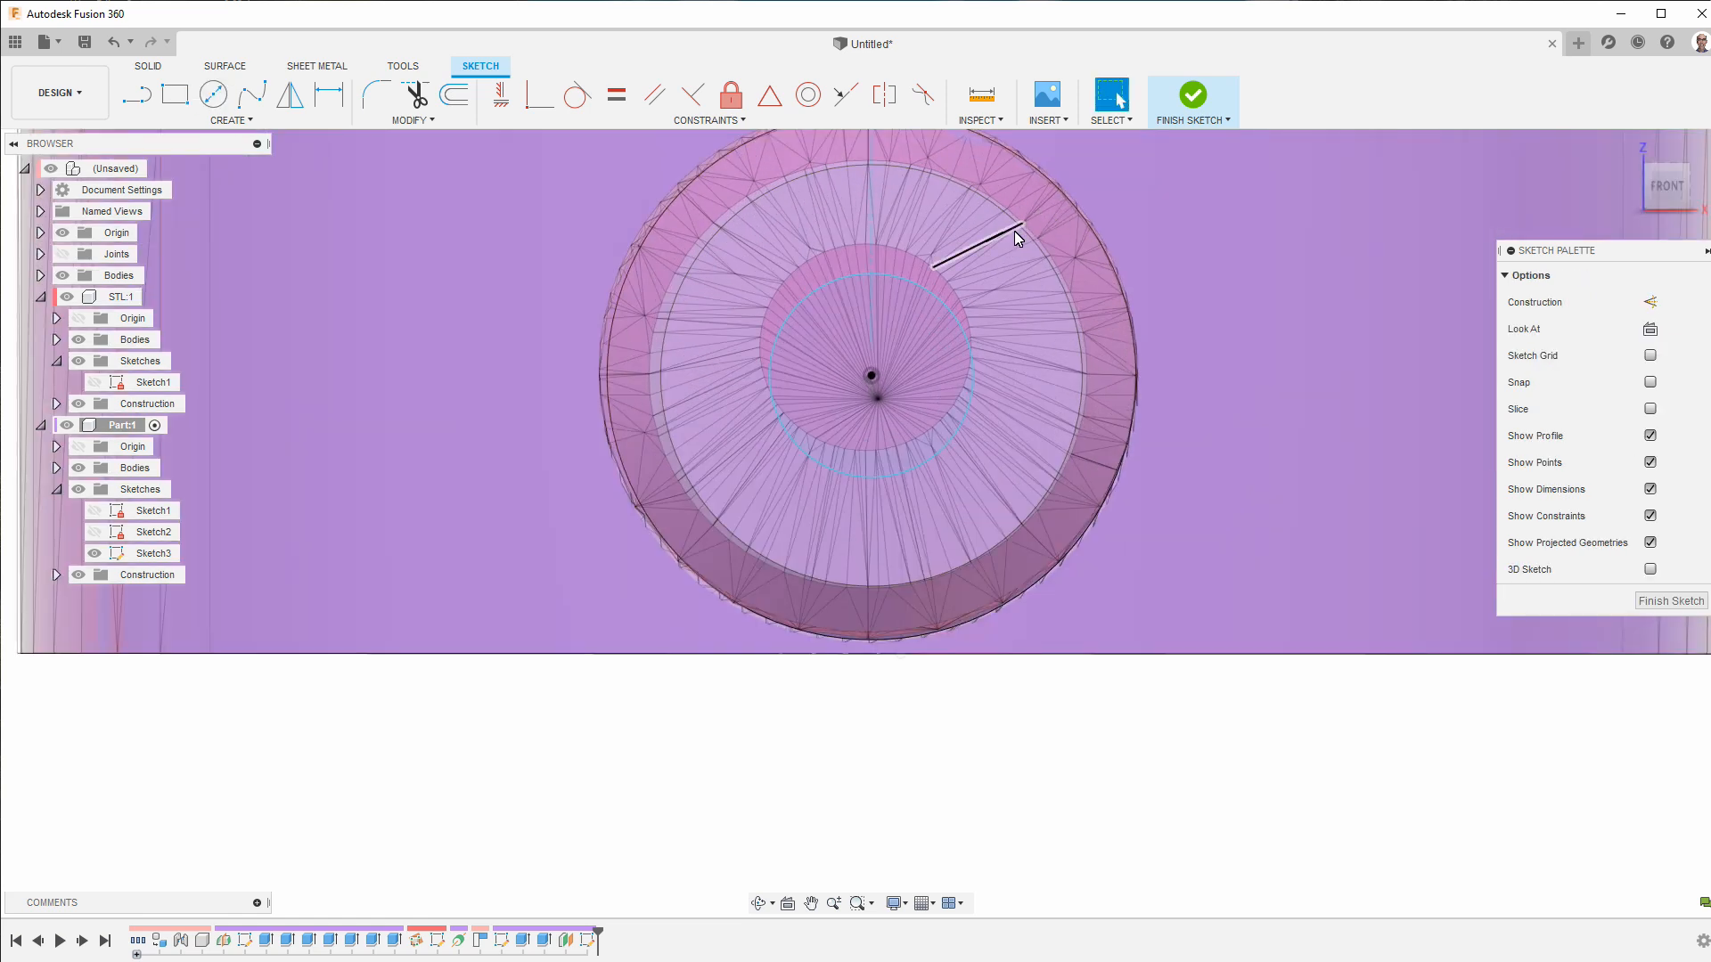
- Project three vertices from the rim of the STL mesh's handle tip into the sketch
key("p")
left_click(796, 267)
left_click(960, 304)
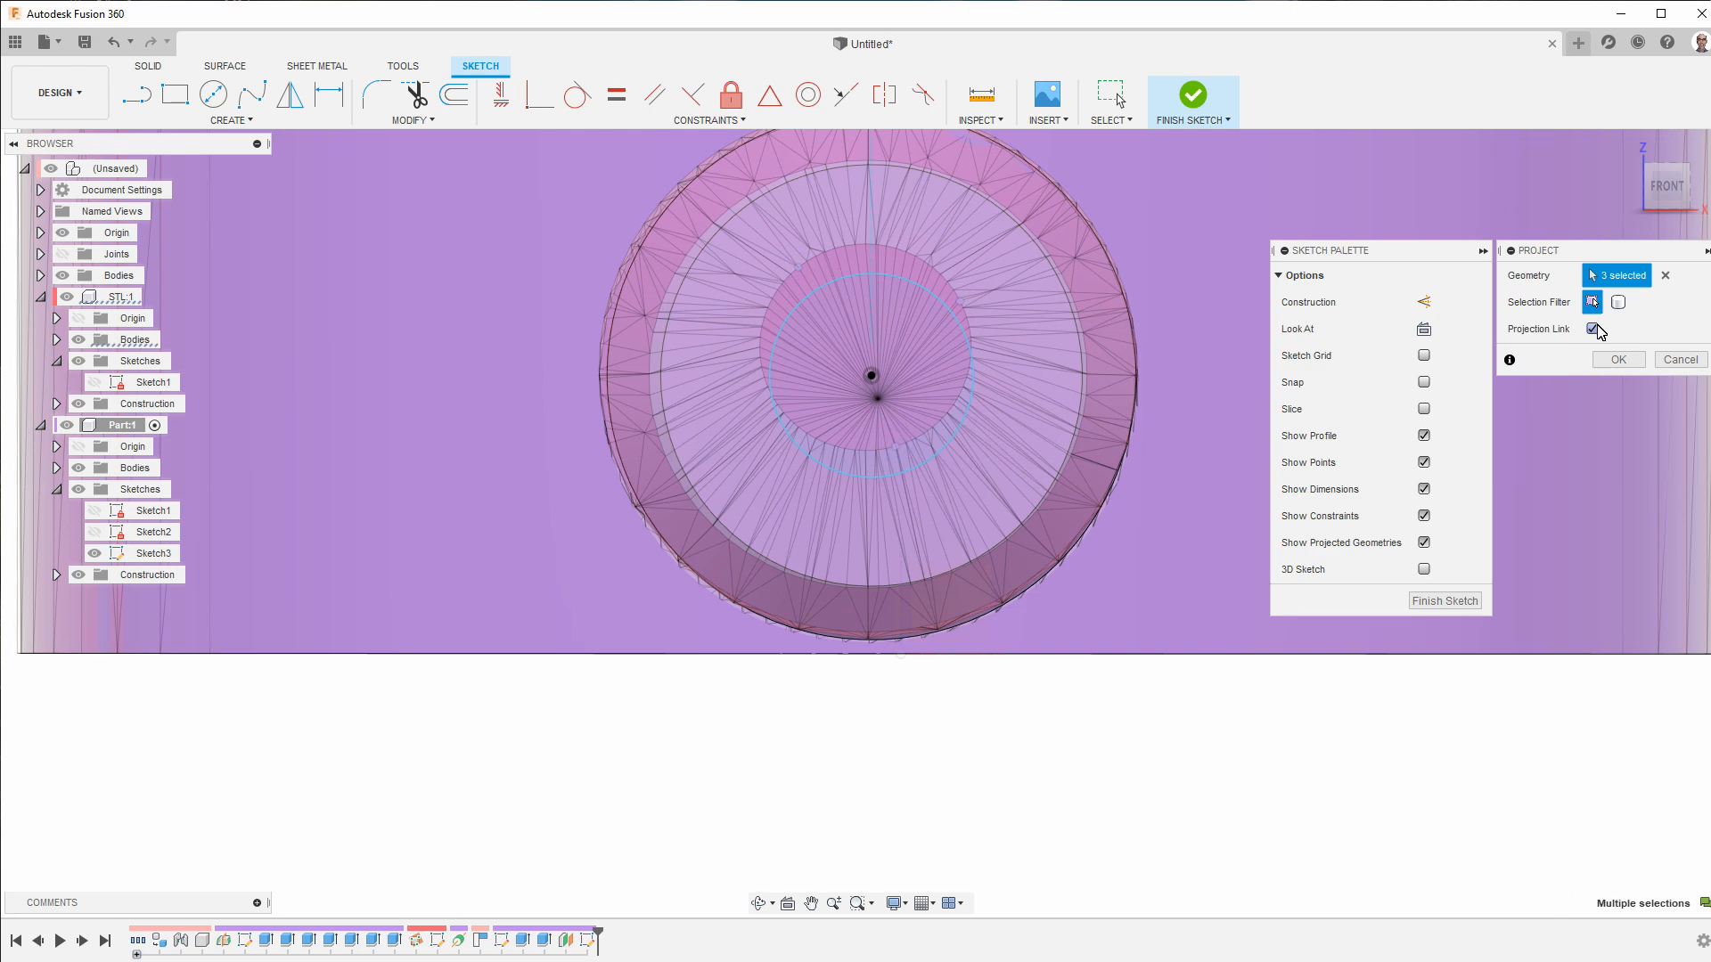
left_click(1613, 359)
- Draw a three-point construction circle through the projected mesh vertices at the handle tip
left_click(219, 100)
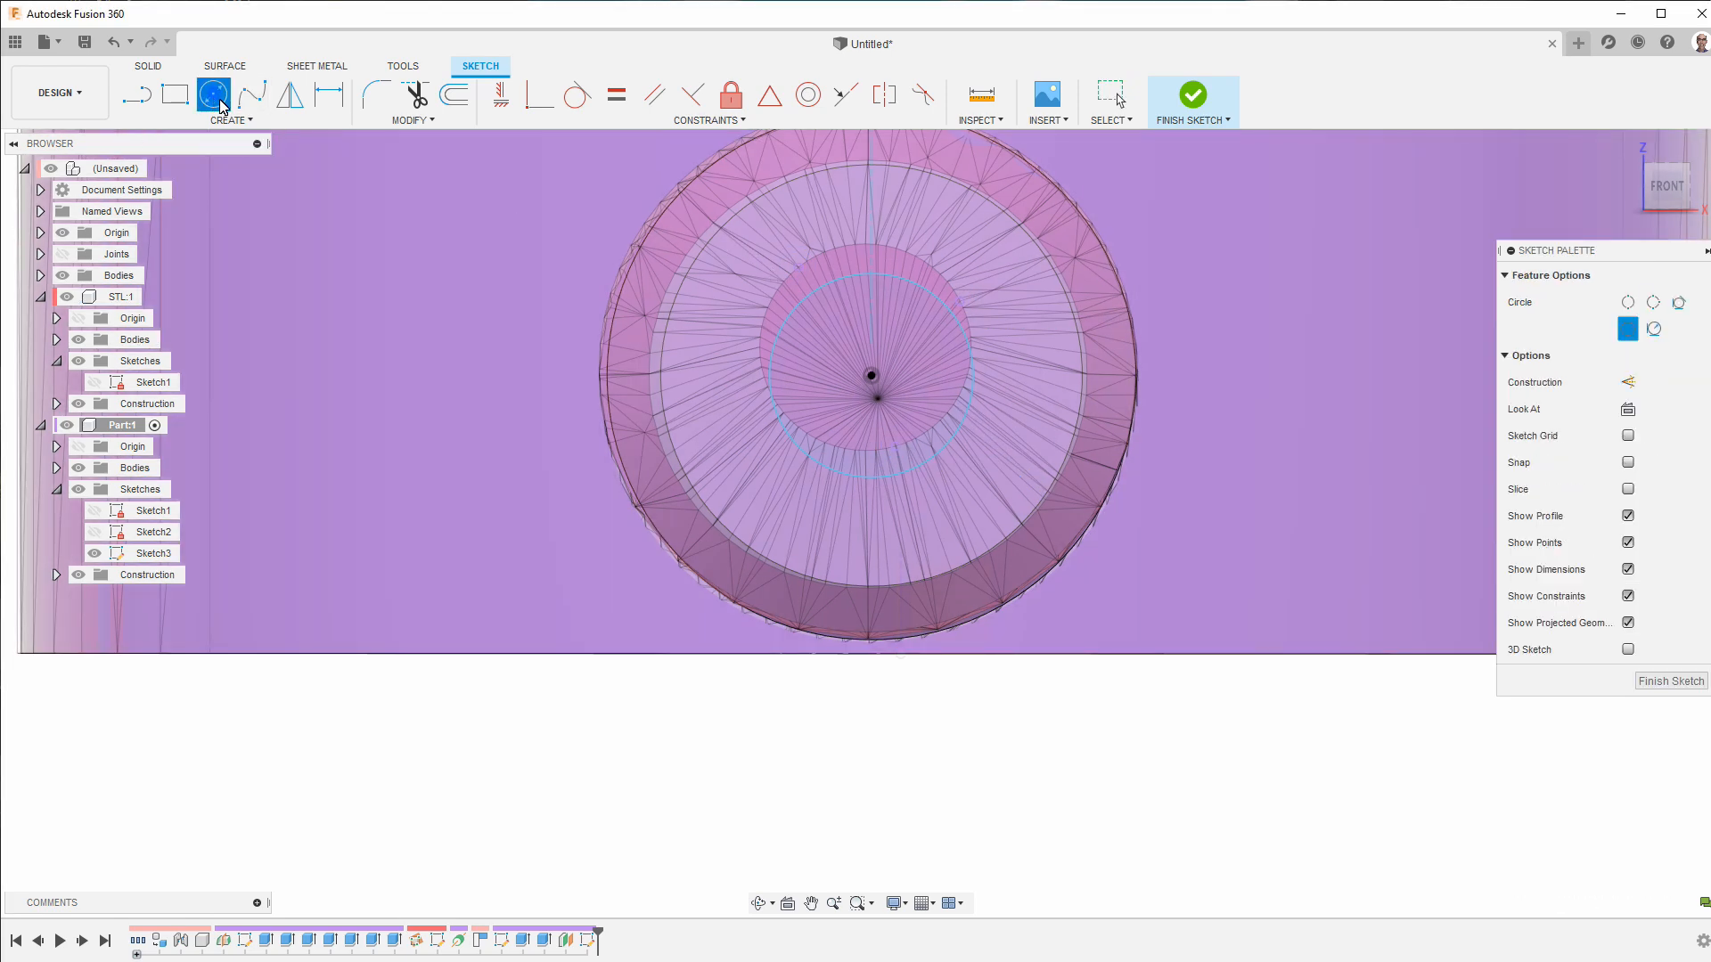
left_click(1628, 383)
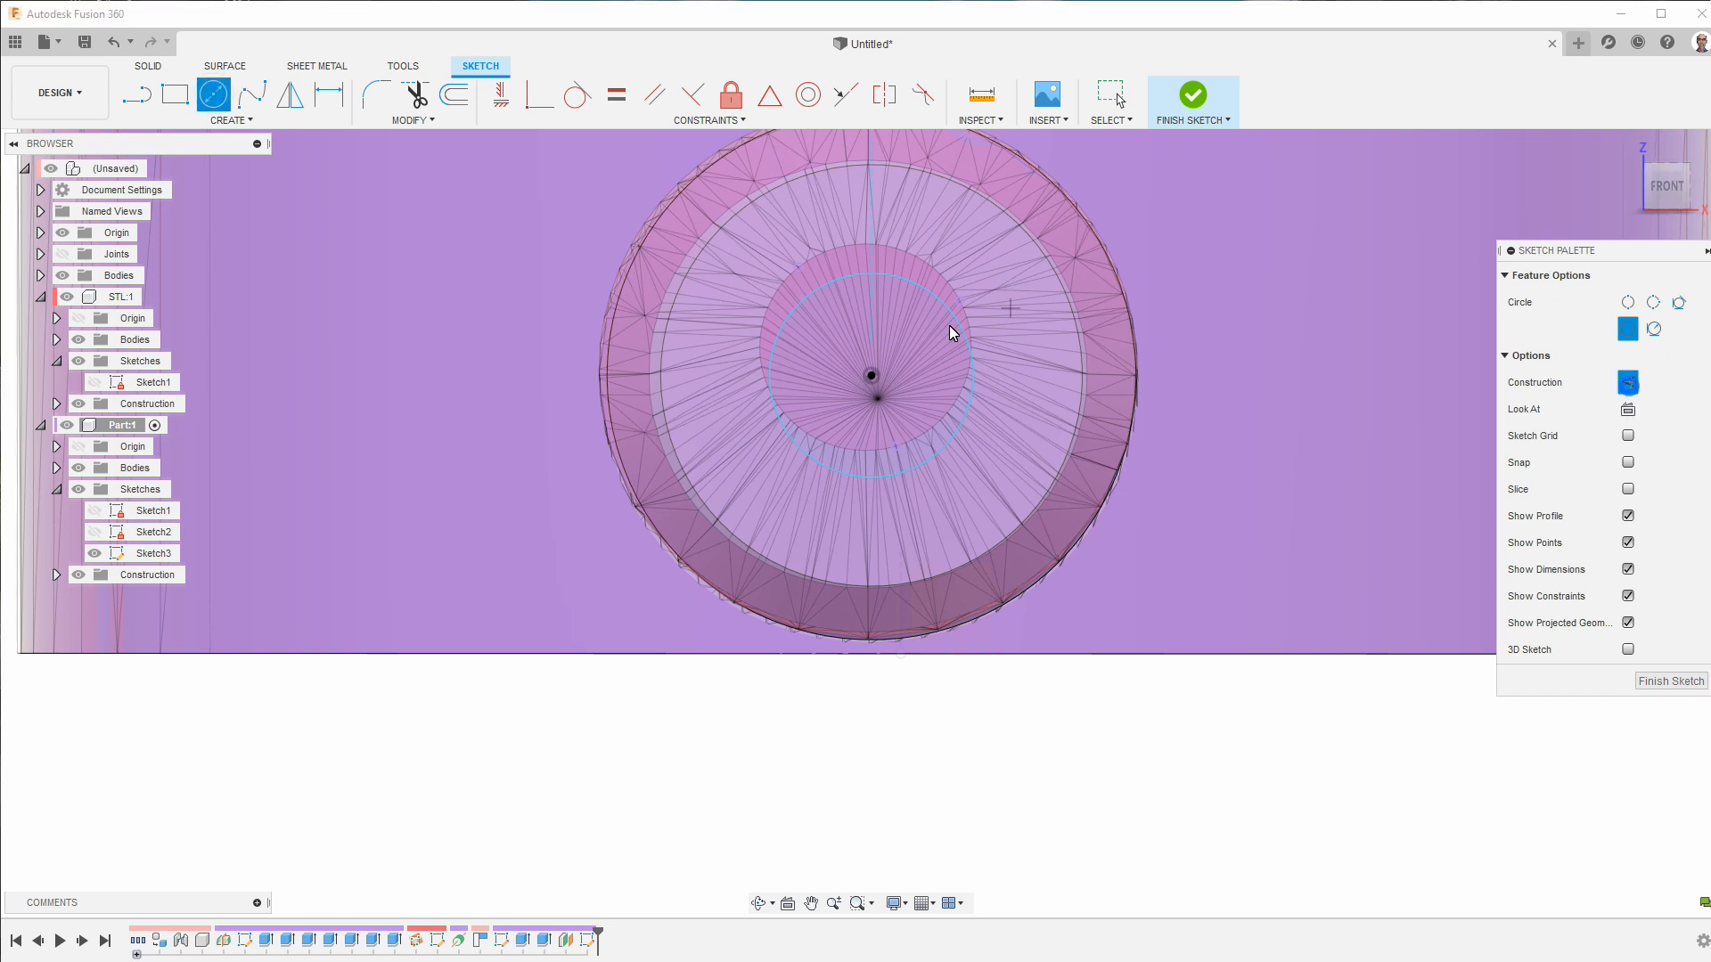
left_click(1653, 302)
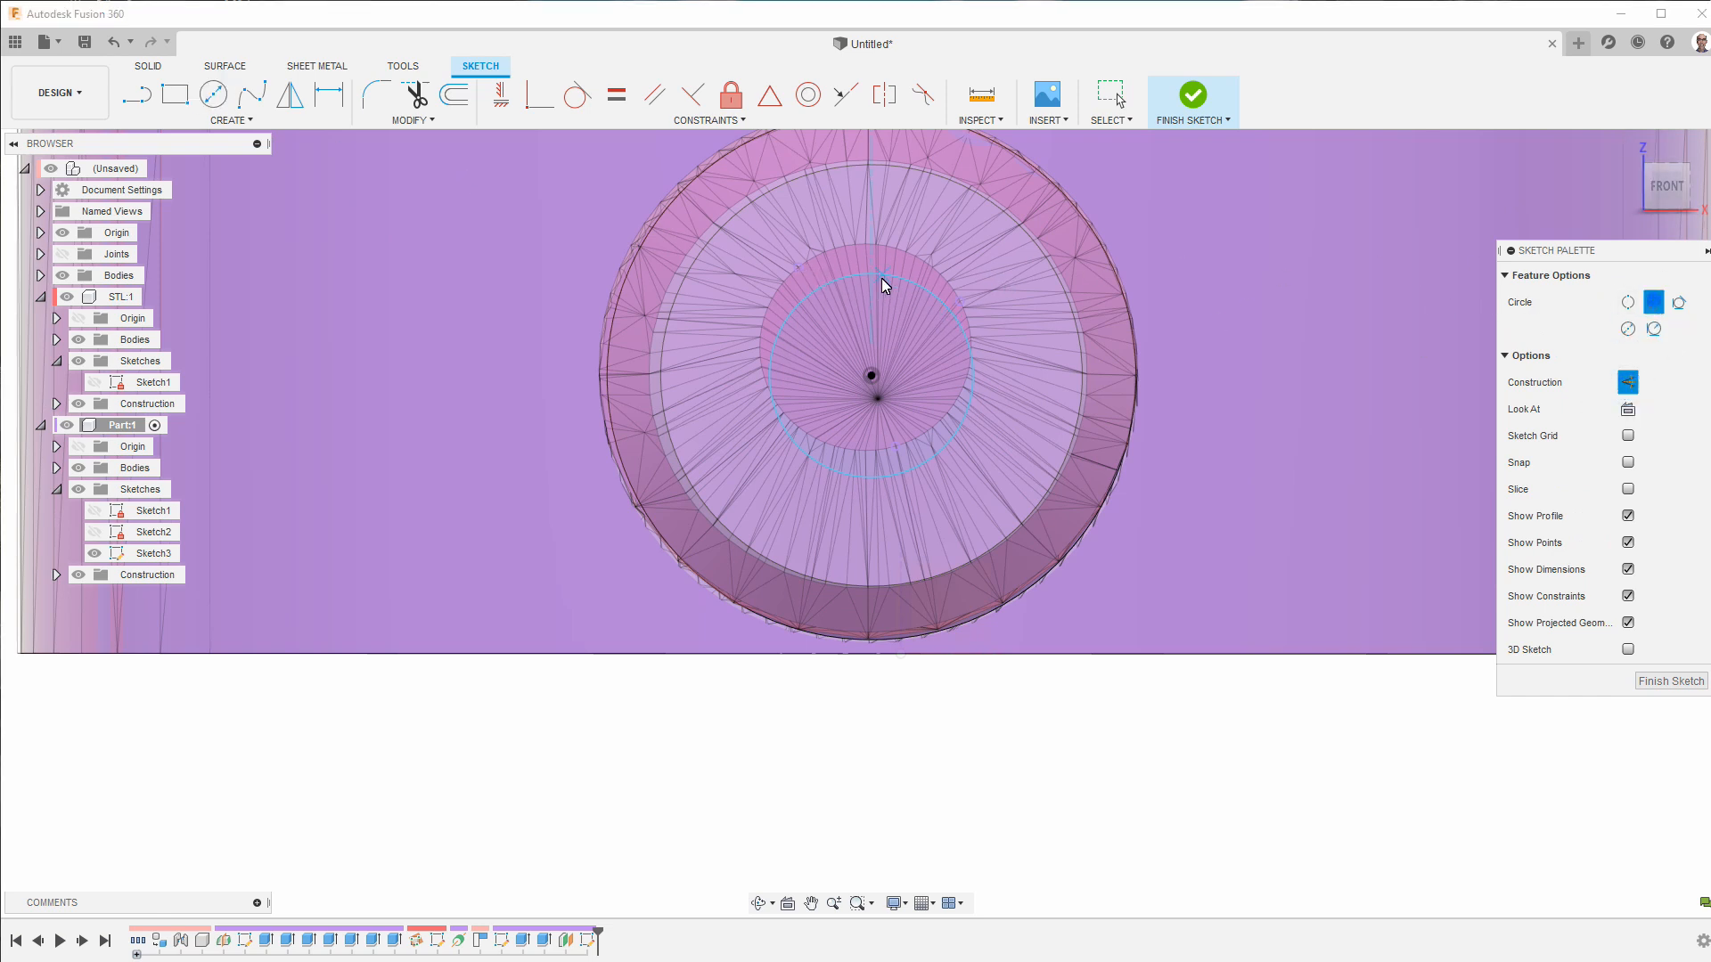
left_click(793, 265)
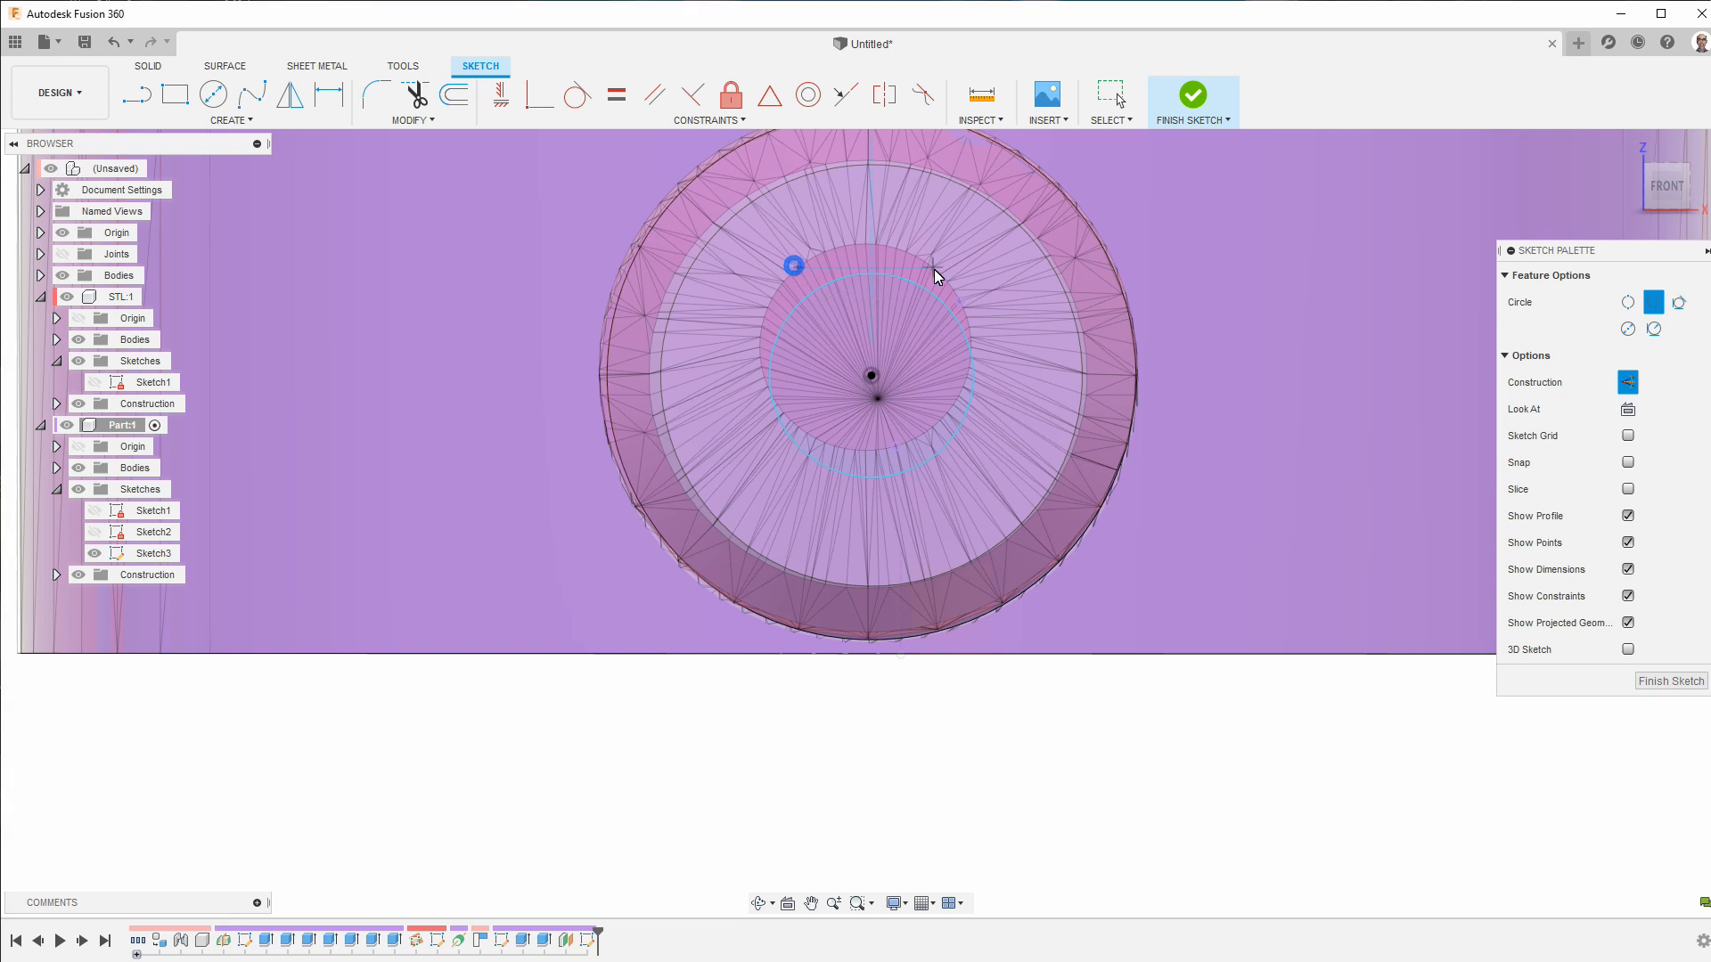
left_click(960, 308)
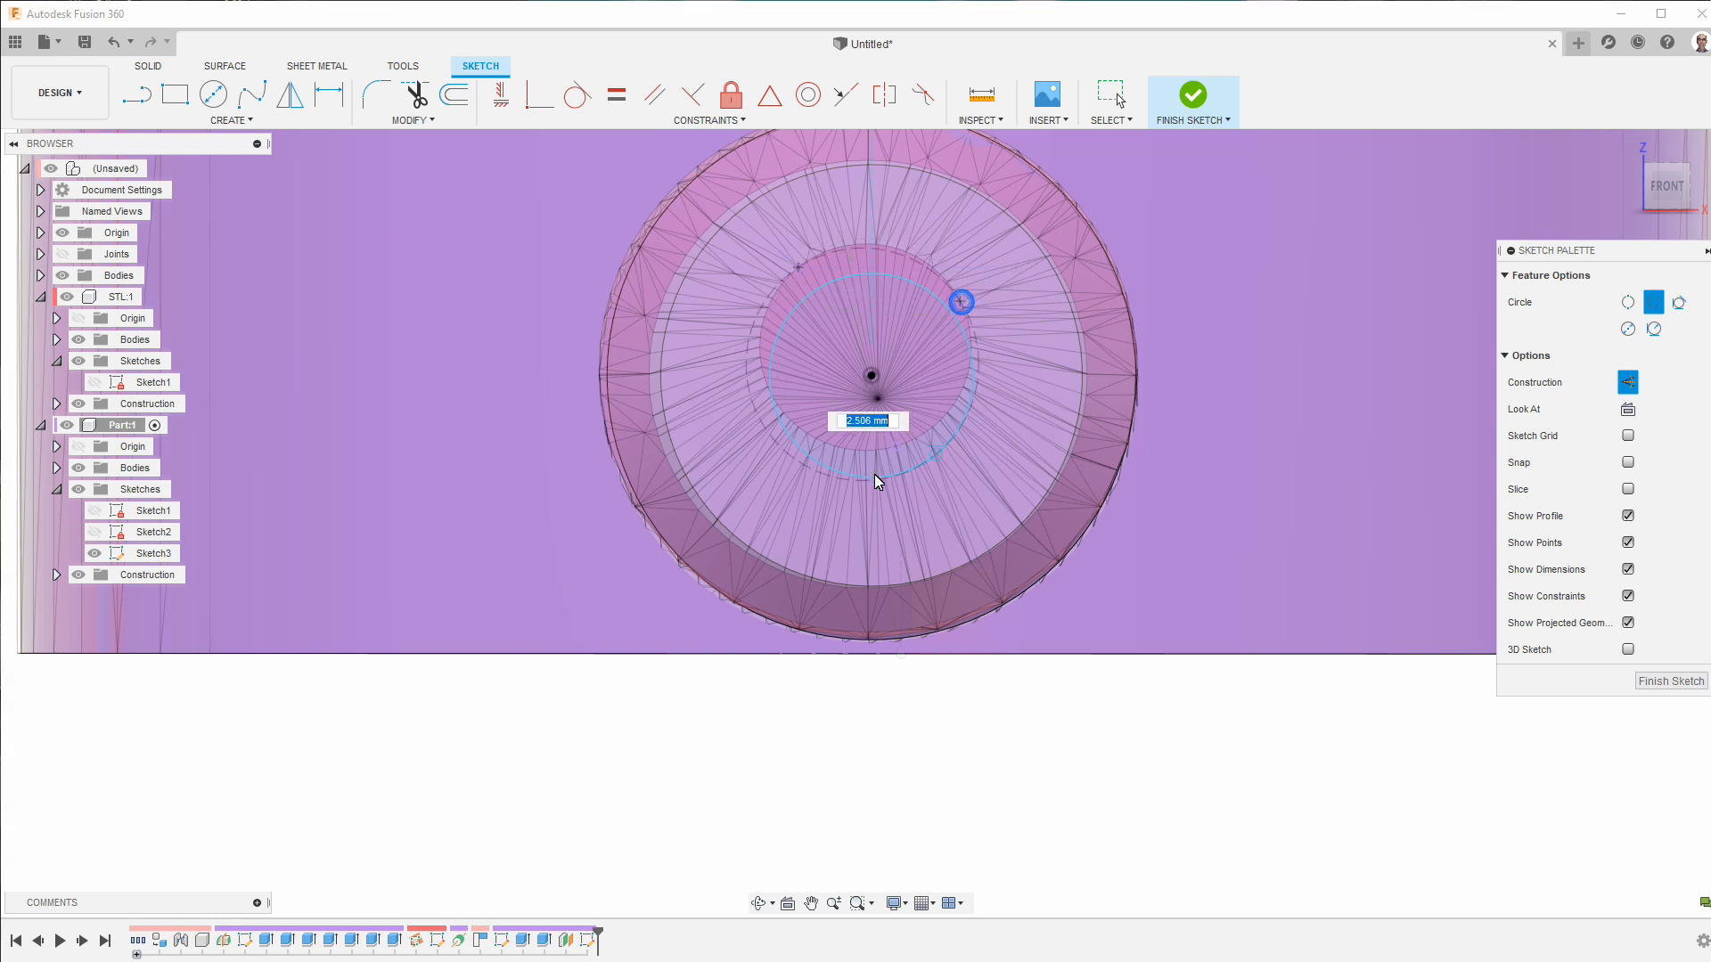
left_click(897, 450)
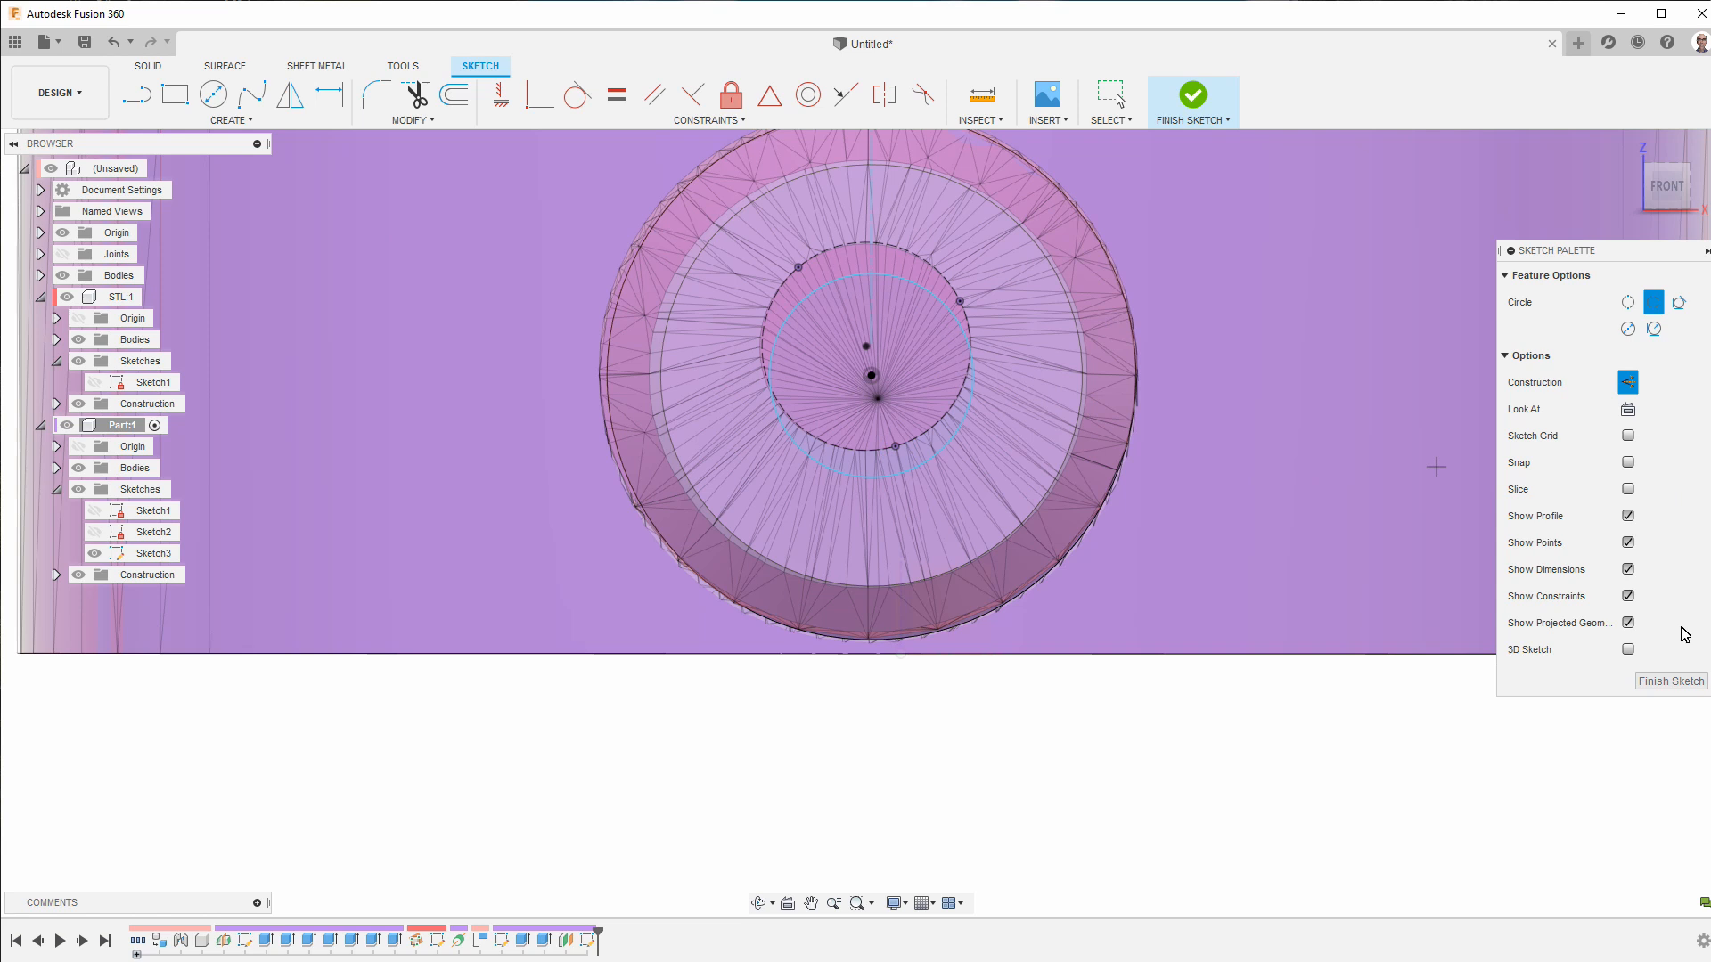
- Make the handle-centred tip circle equal in size to the construction circle and finish the sketch
left_click(613, 100)
left_click(838, 288)
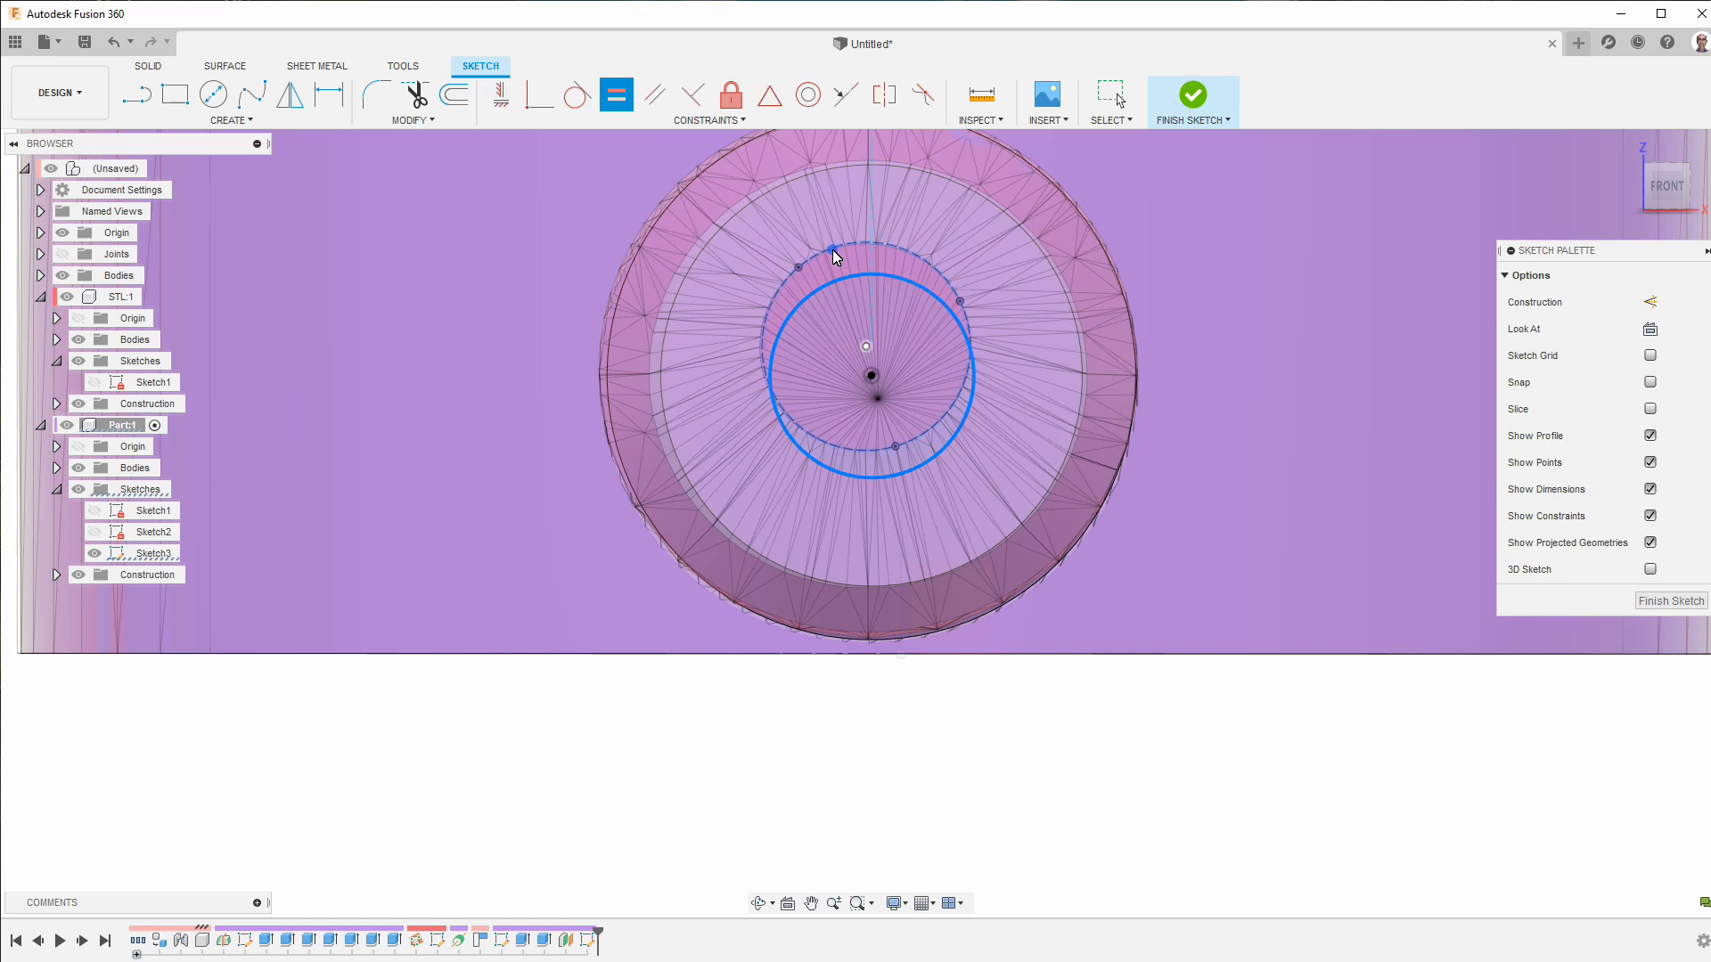
left_click(833, 251)
left_click(1667, 601)
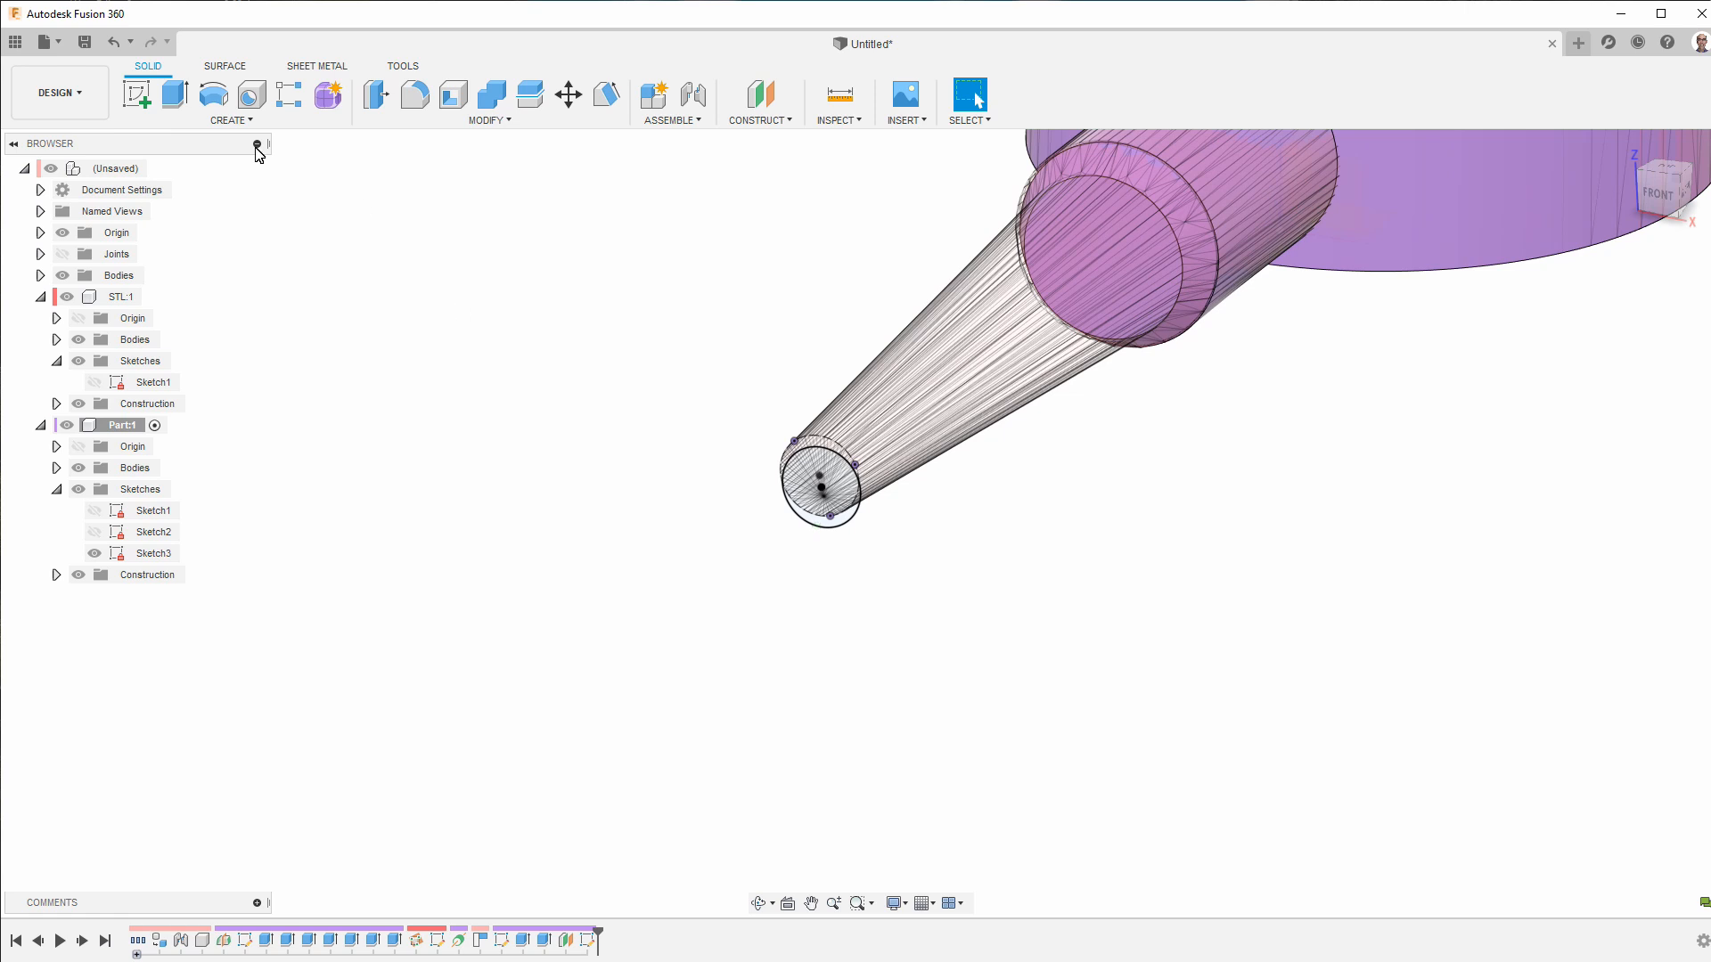
- Loft the handle's tapered end face to the tip circle with the STL component hidden, and compare the result with the mesh
left_click(67, 297)
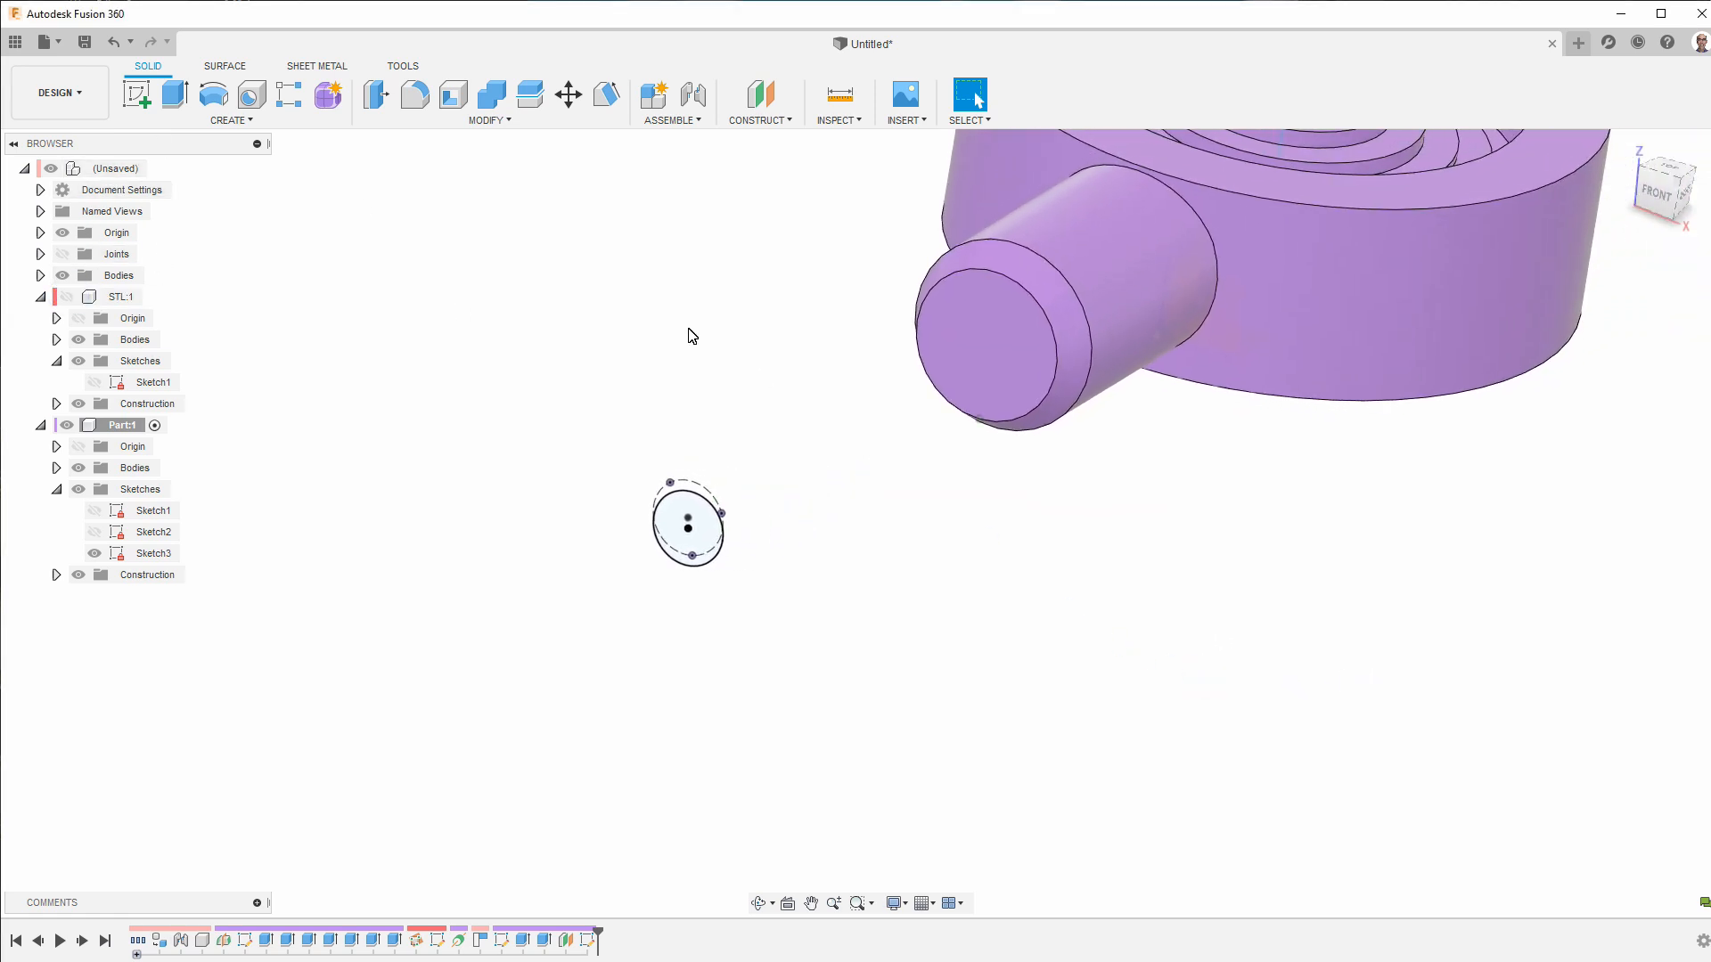
left_click(264, 122)
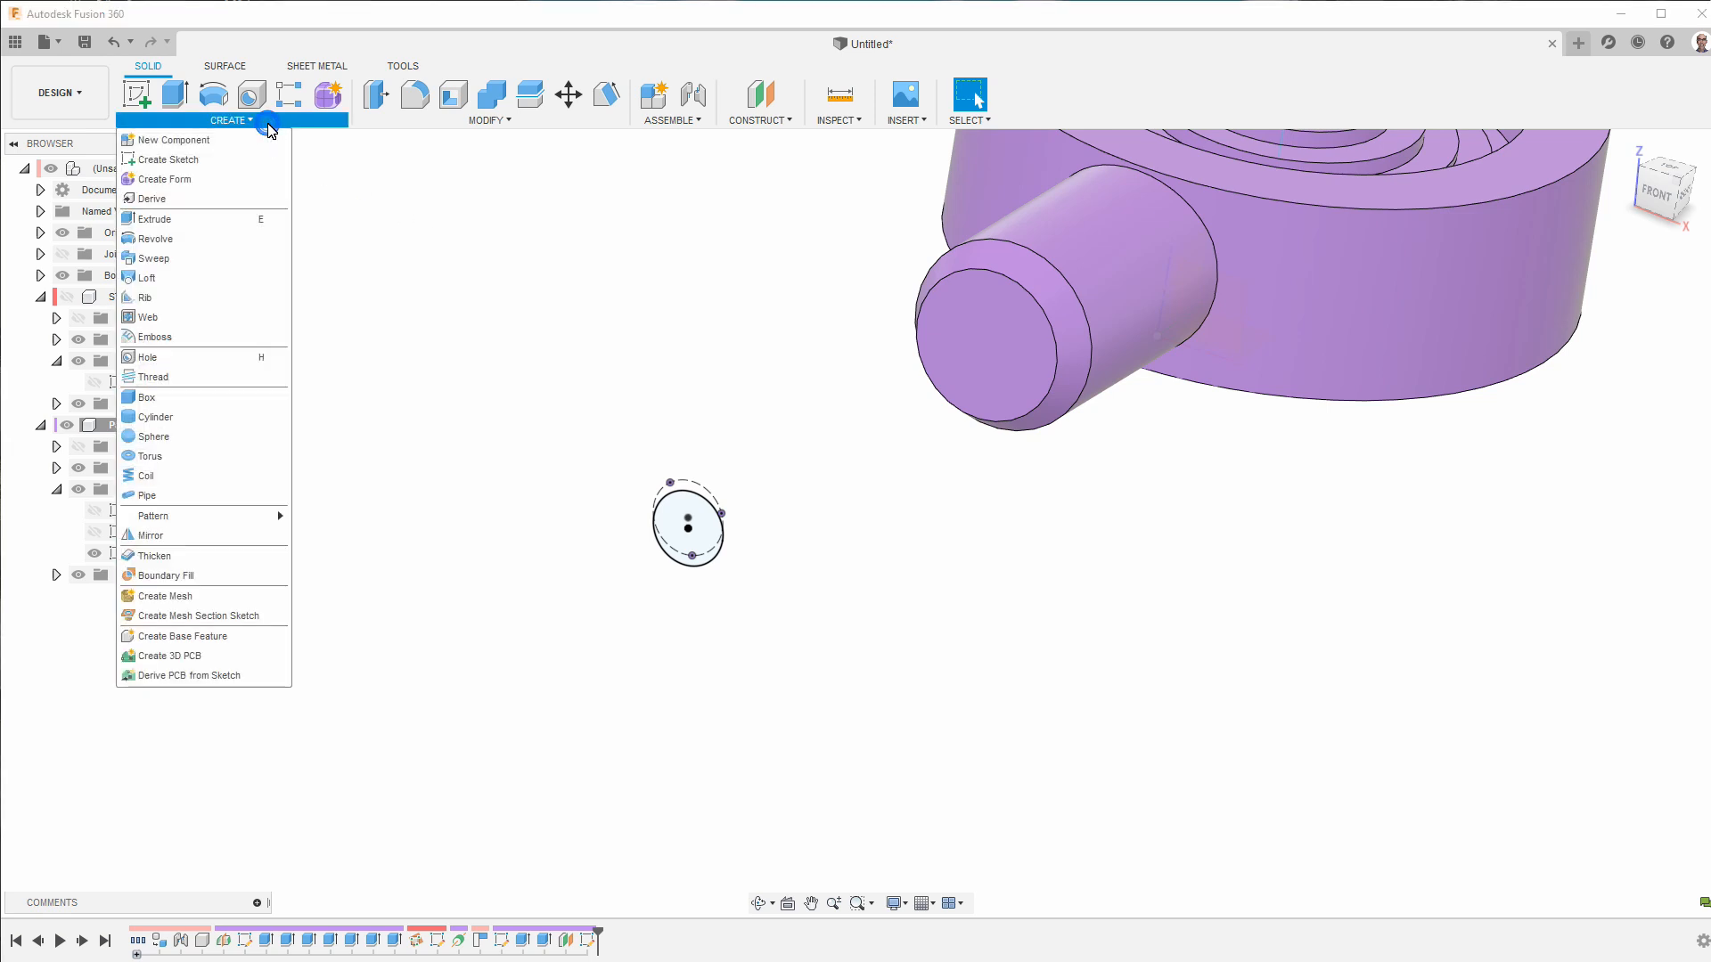
left_click(200, 278)
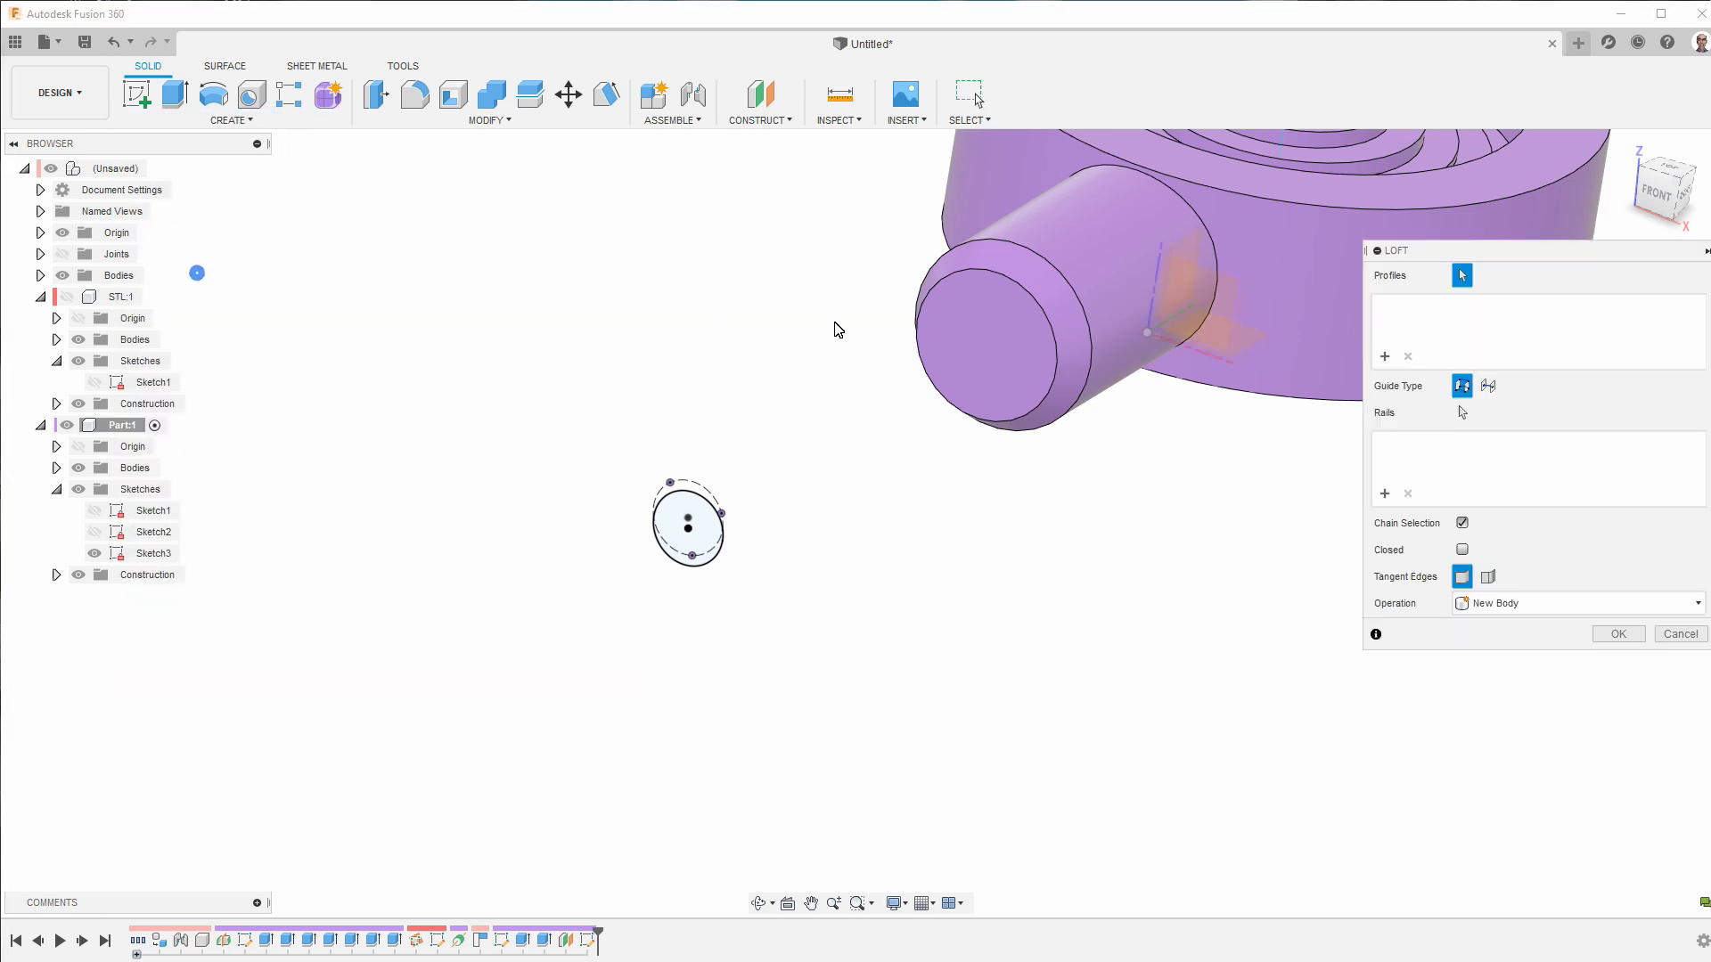
left_click(987, 349)
left_click(693, 538)
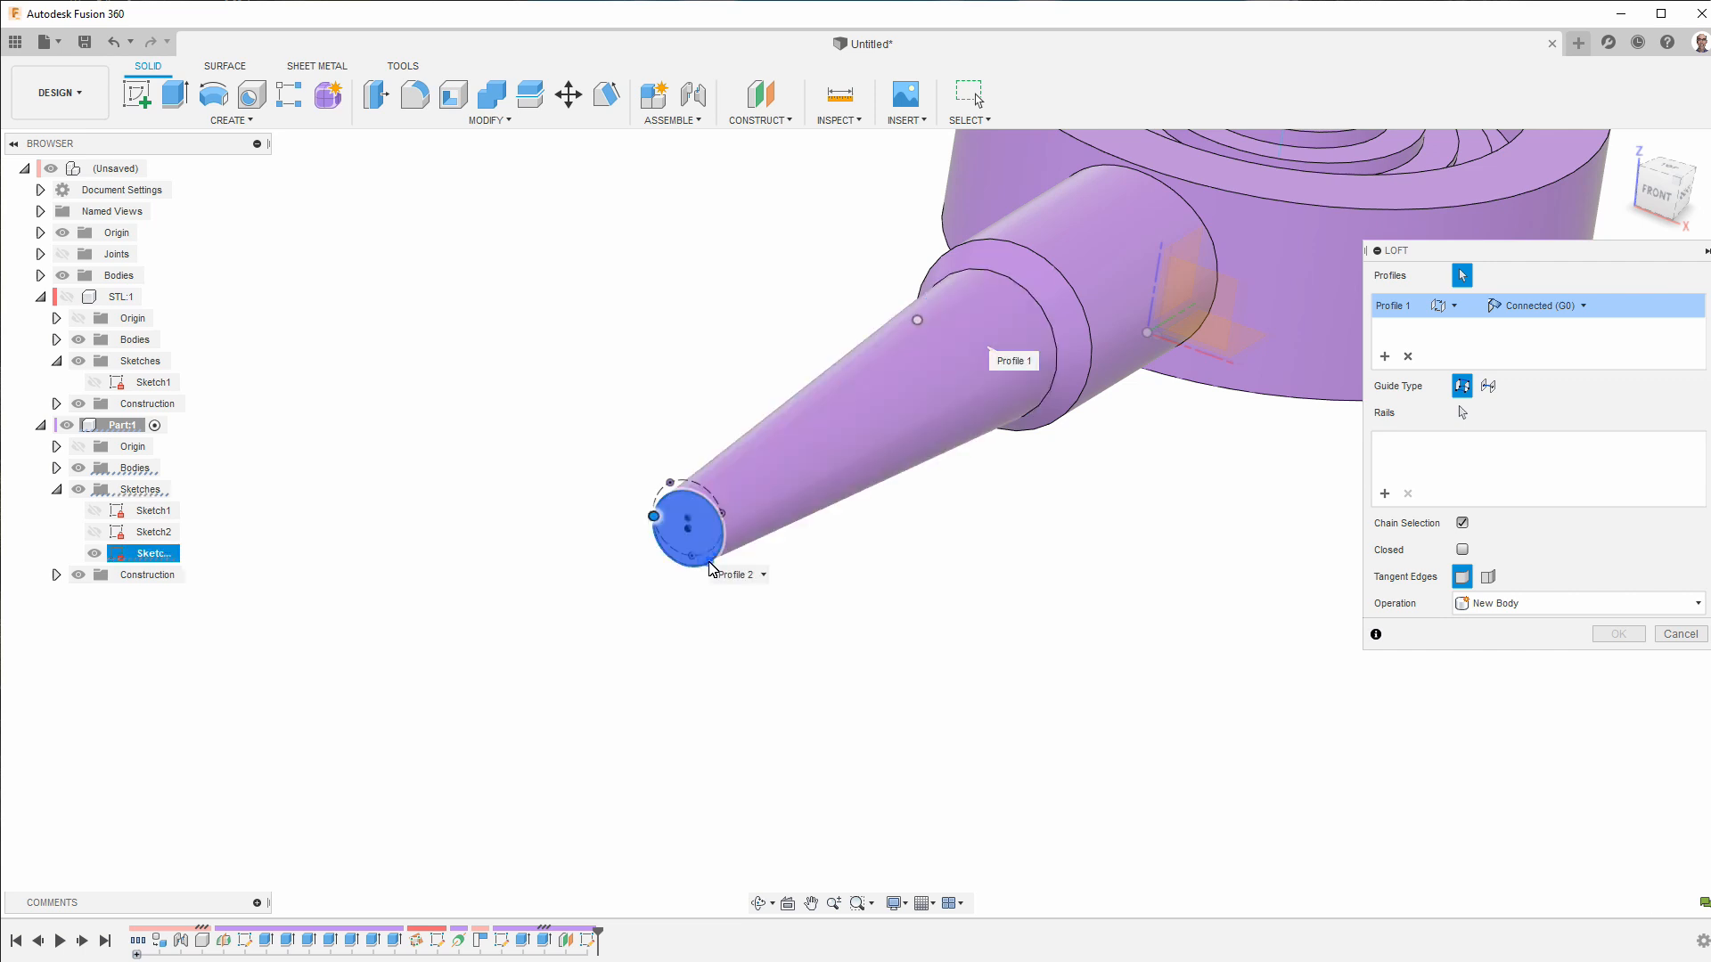
left_click(1616, 641)
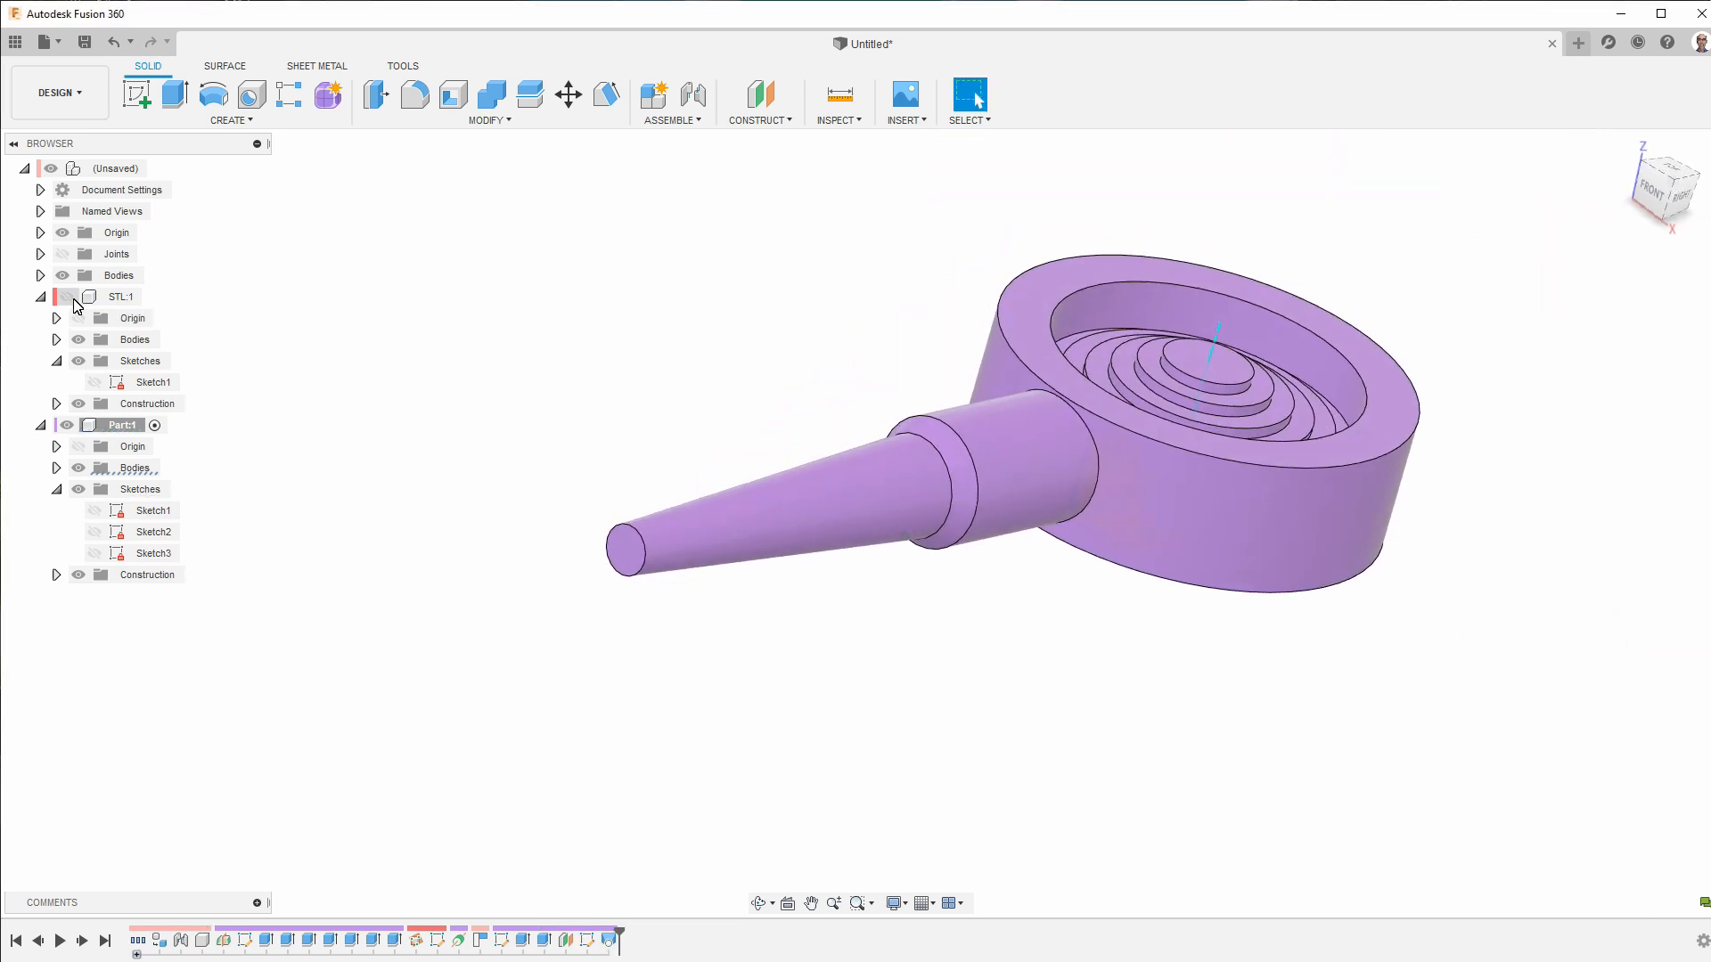
left_click(69, 298)
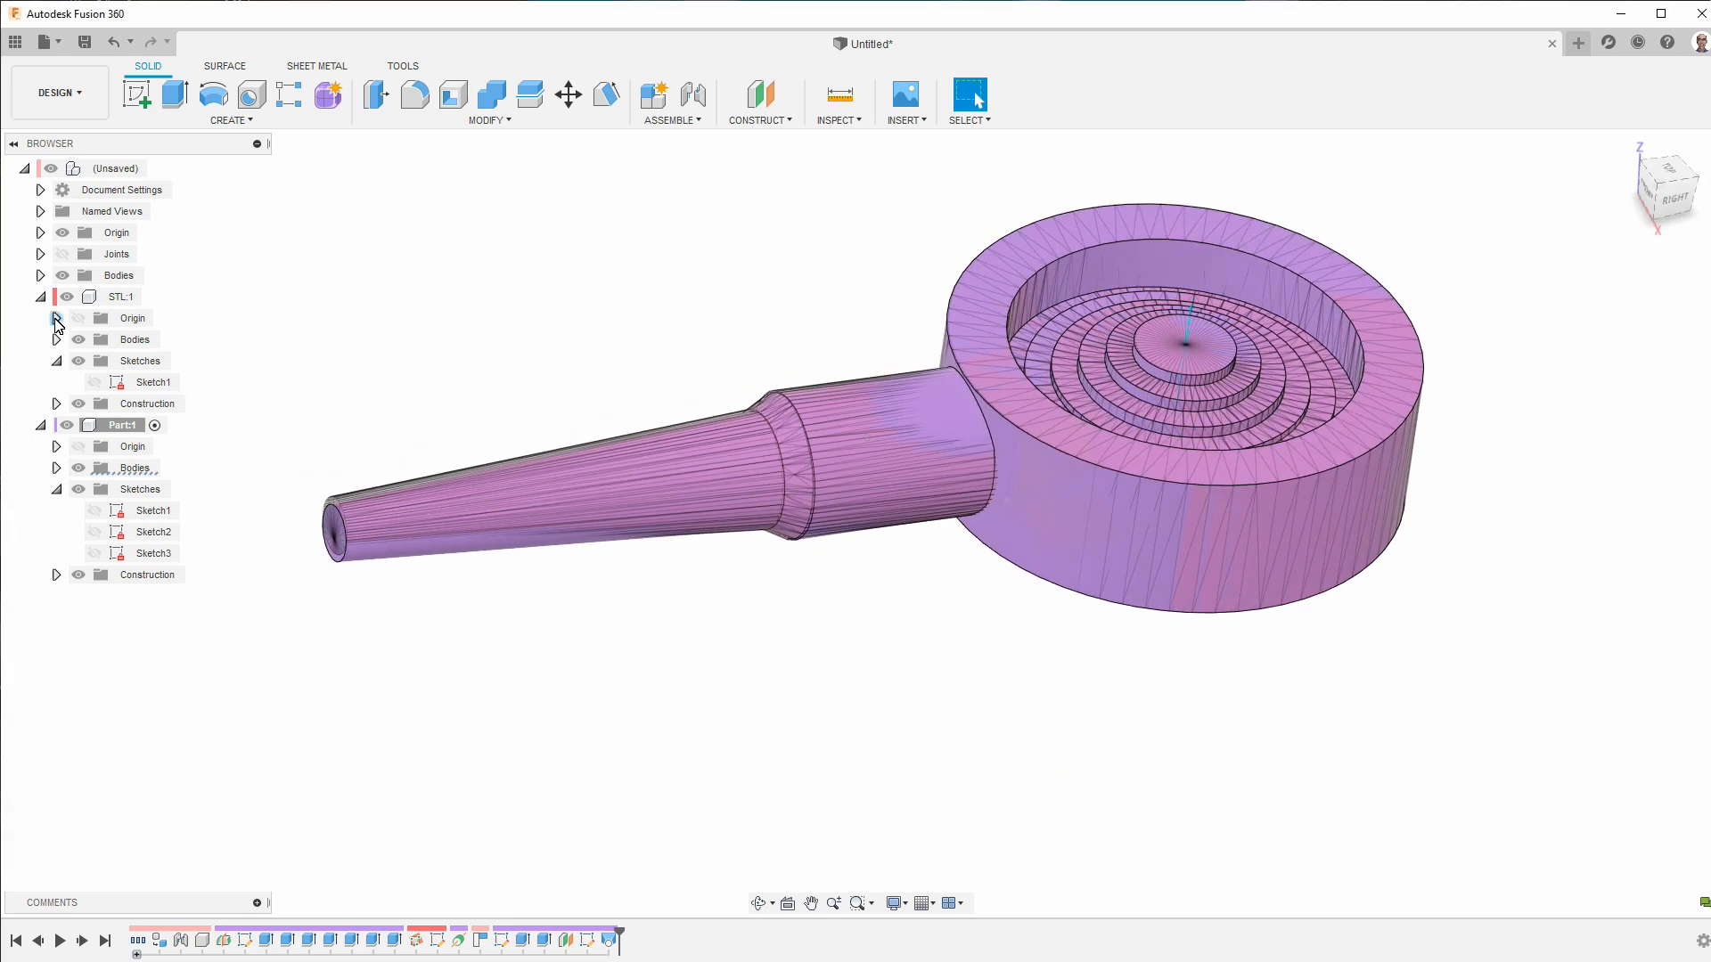
left_click(67, 297)
- Fillet the outer edge of the lofted handle's tip with a constant radius of 0.5 mm
middle_click_drag(985, 724, 762, 698, "shift")
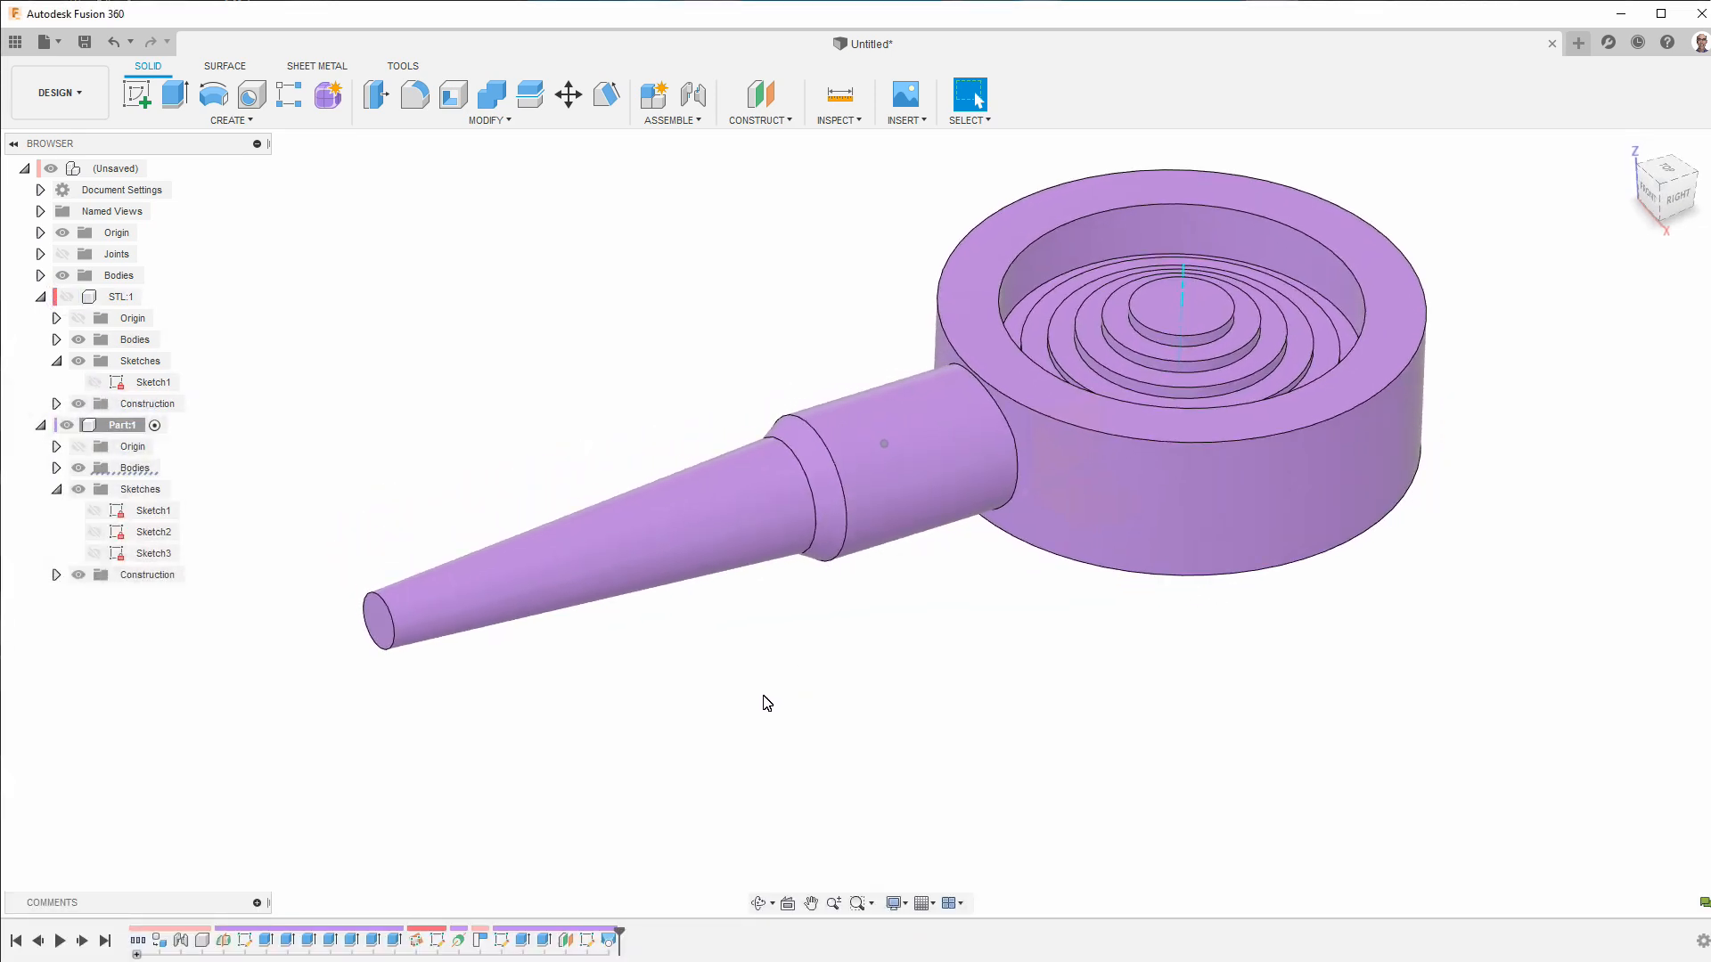
left_click(415, 96)
left_click(389, 608)
type("1")
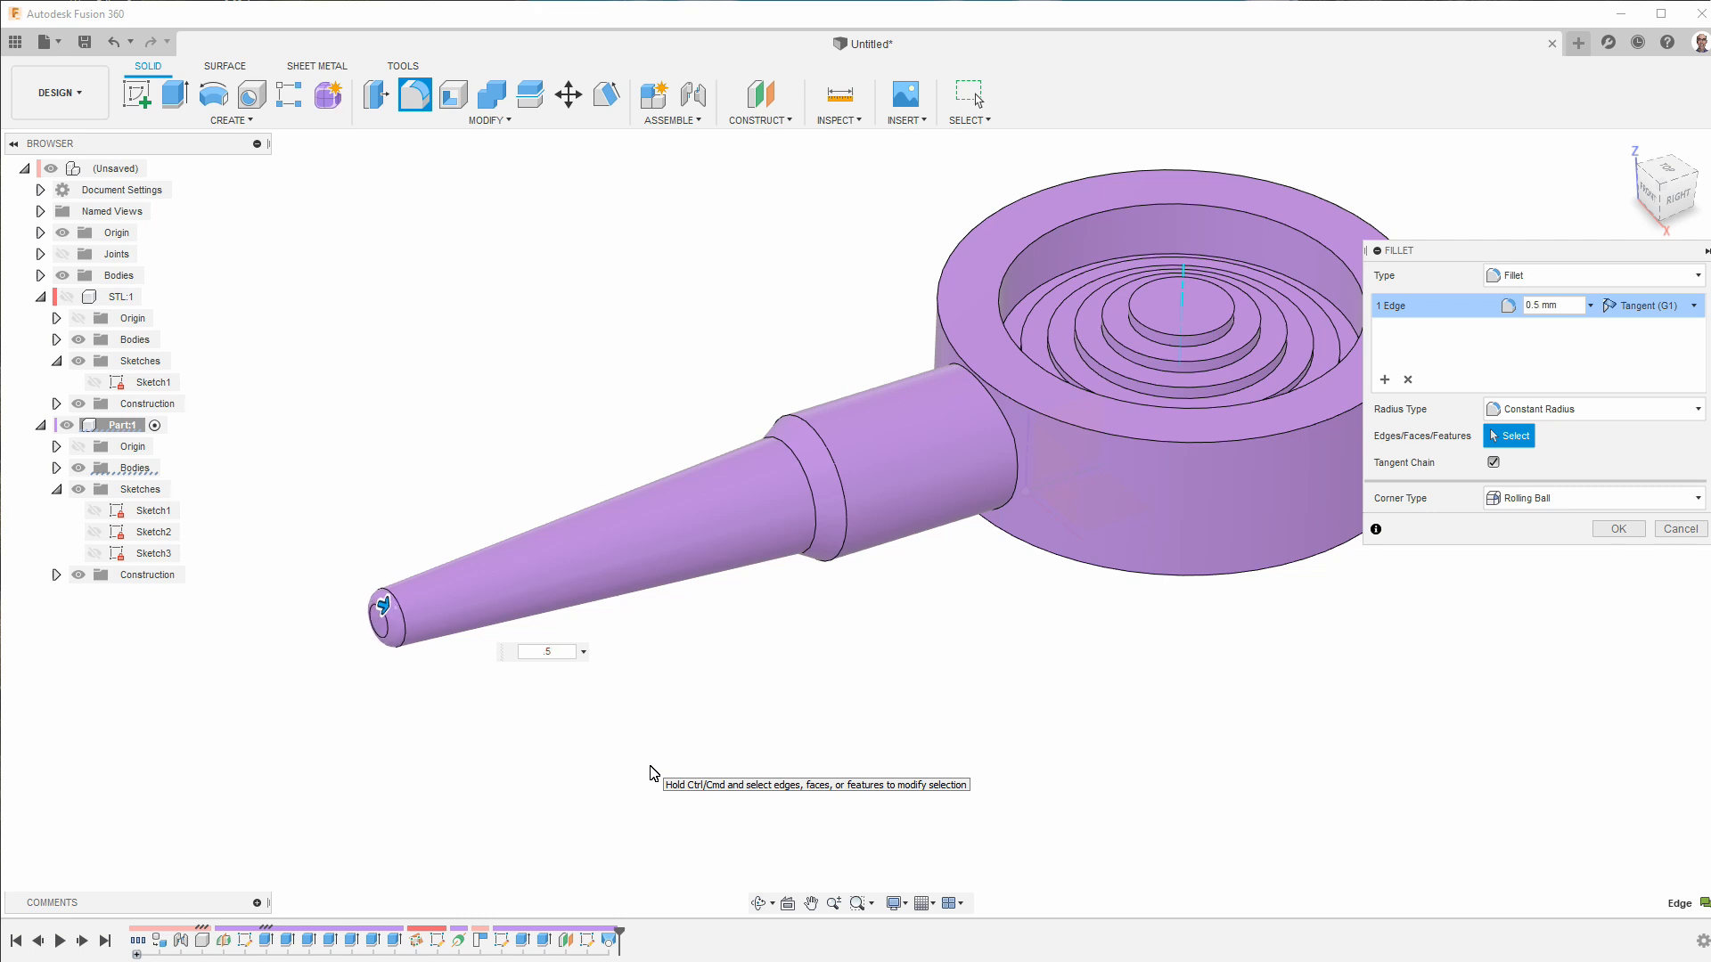
left_click(1611, 529)
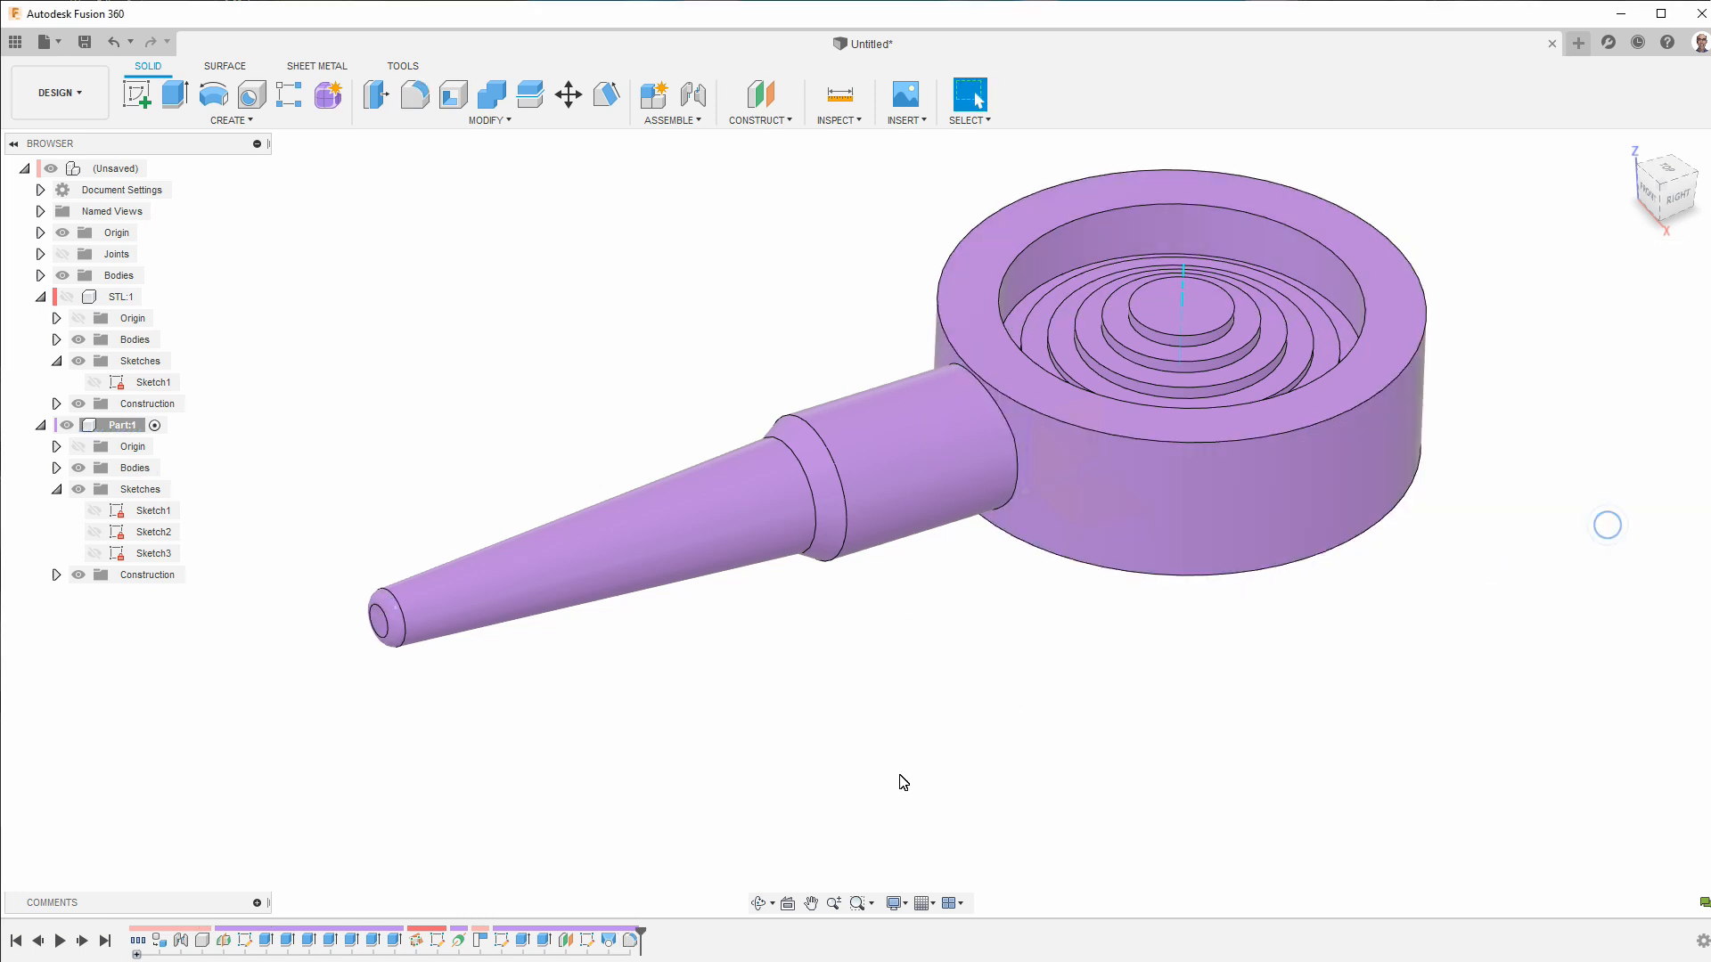